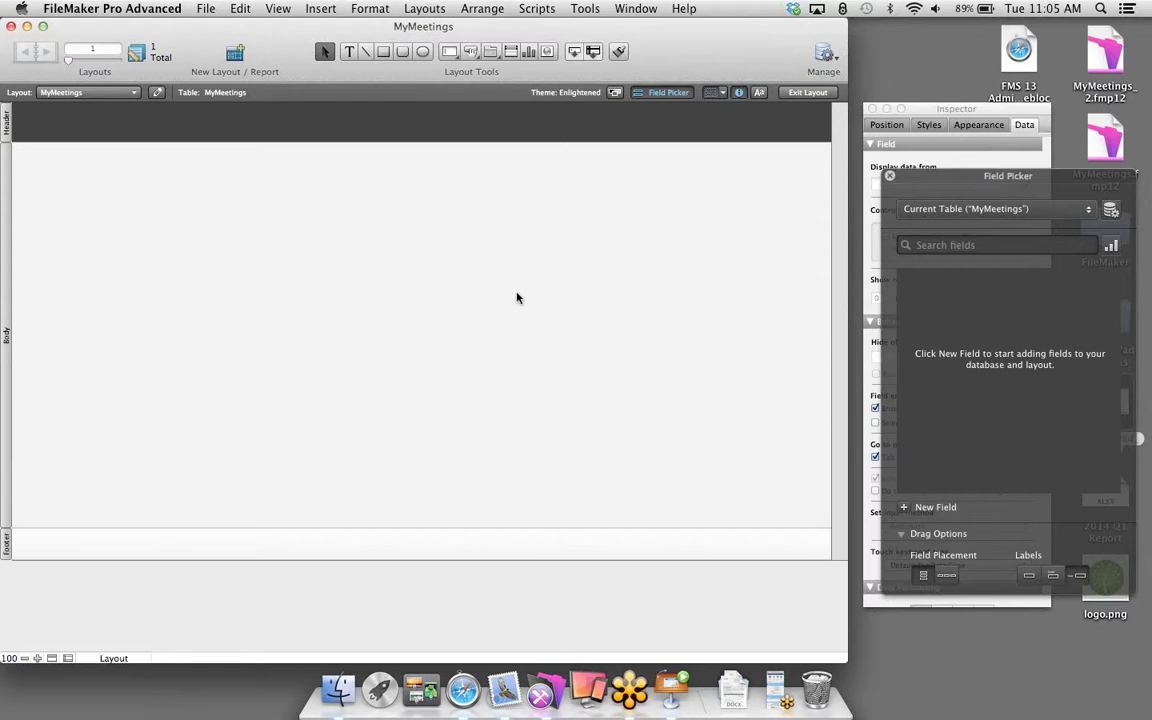
# Open the Layouts menu on the blank MyMeetings layout.
pyautogui.click(425, 10)
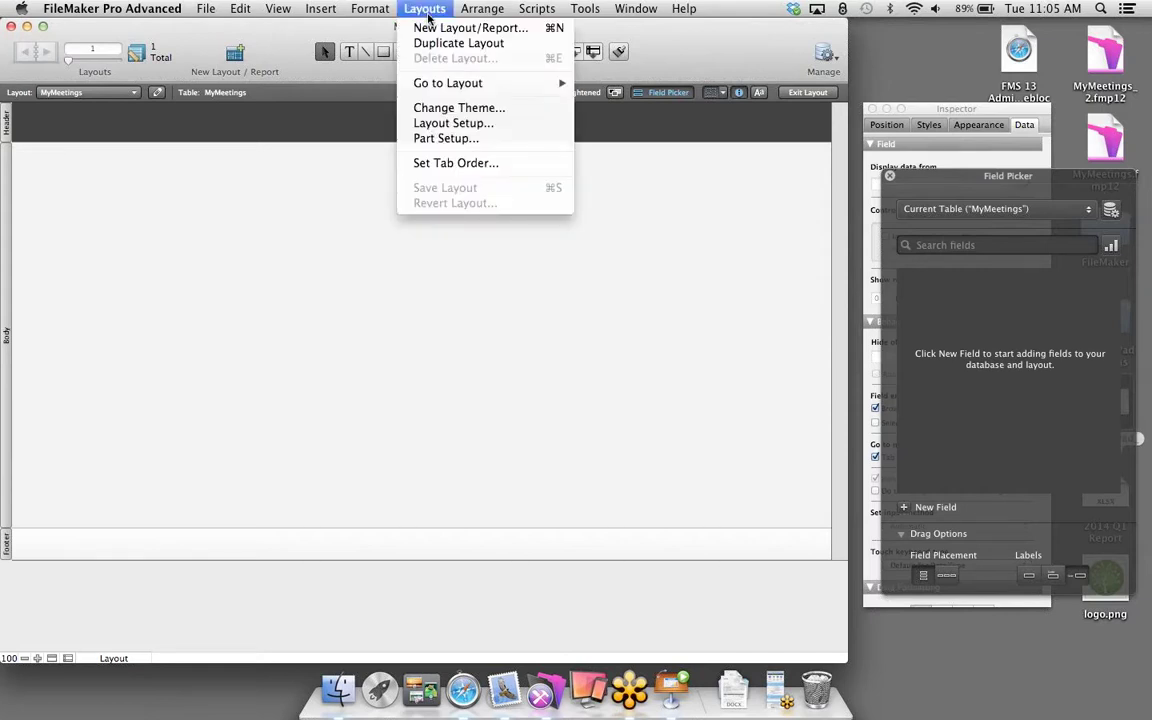
# Create a landscape iPad/iPad mini form layout named 'iPad | Meeting Details'.
pyautogui.click(431, 29)
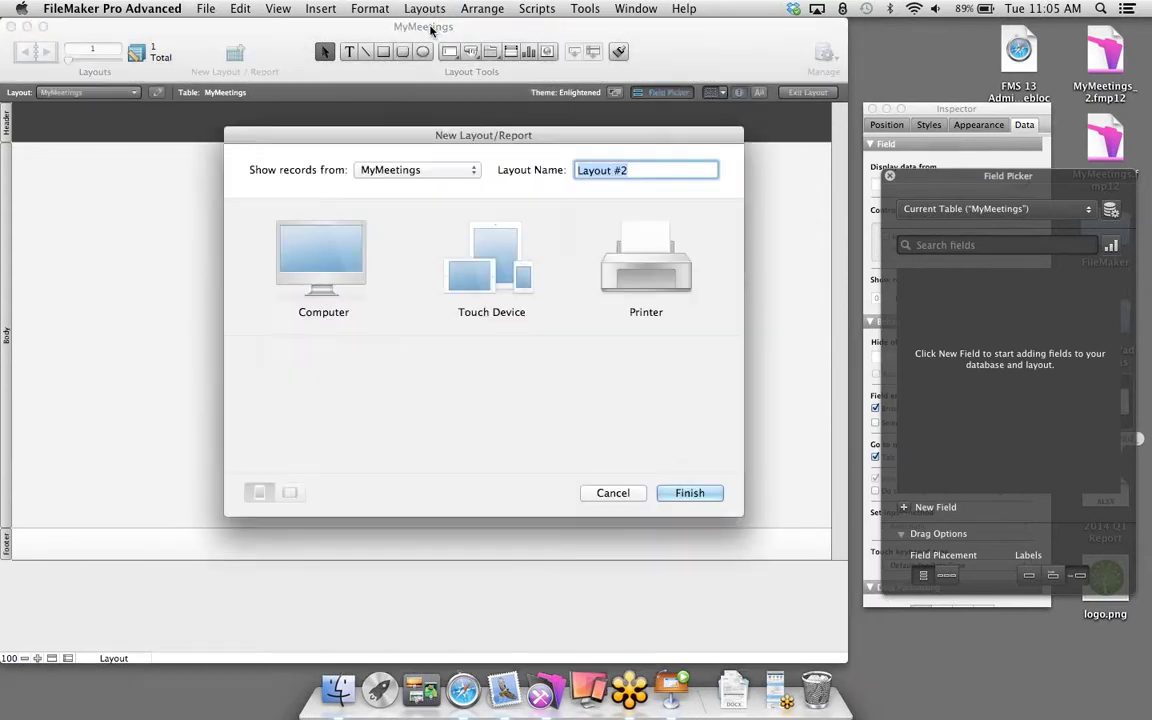
pyautogui.write('iPad | Meeting Details')
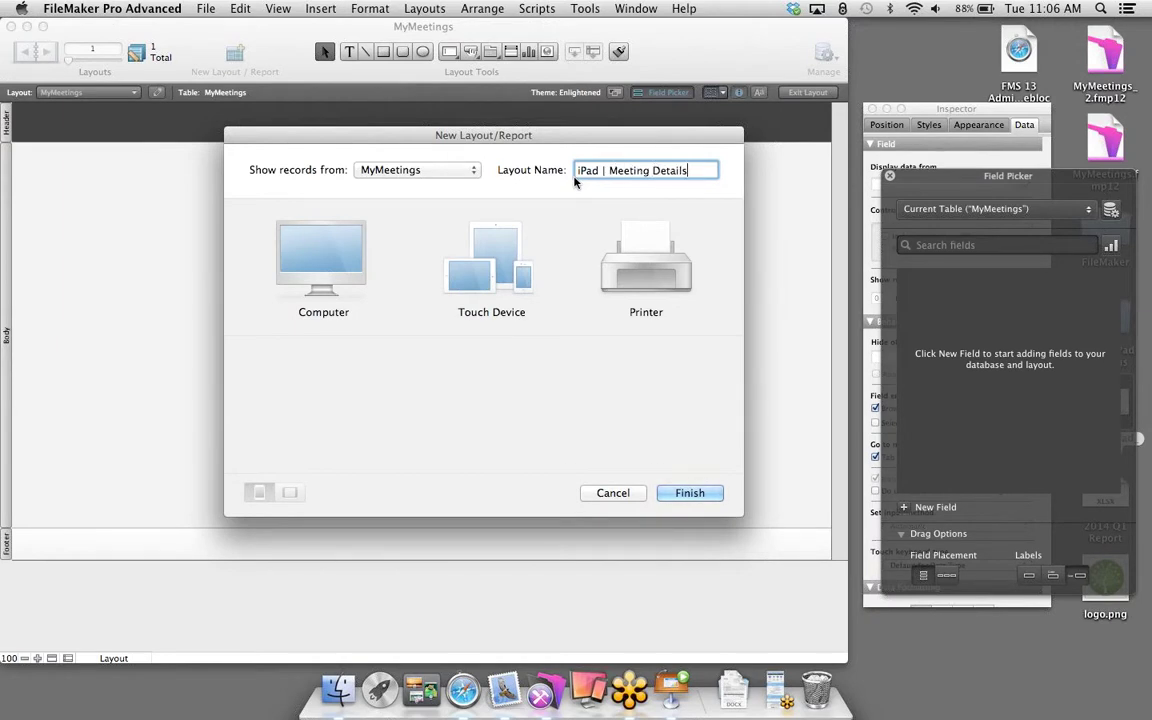
pyautogui.click(343, 248)
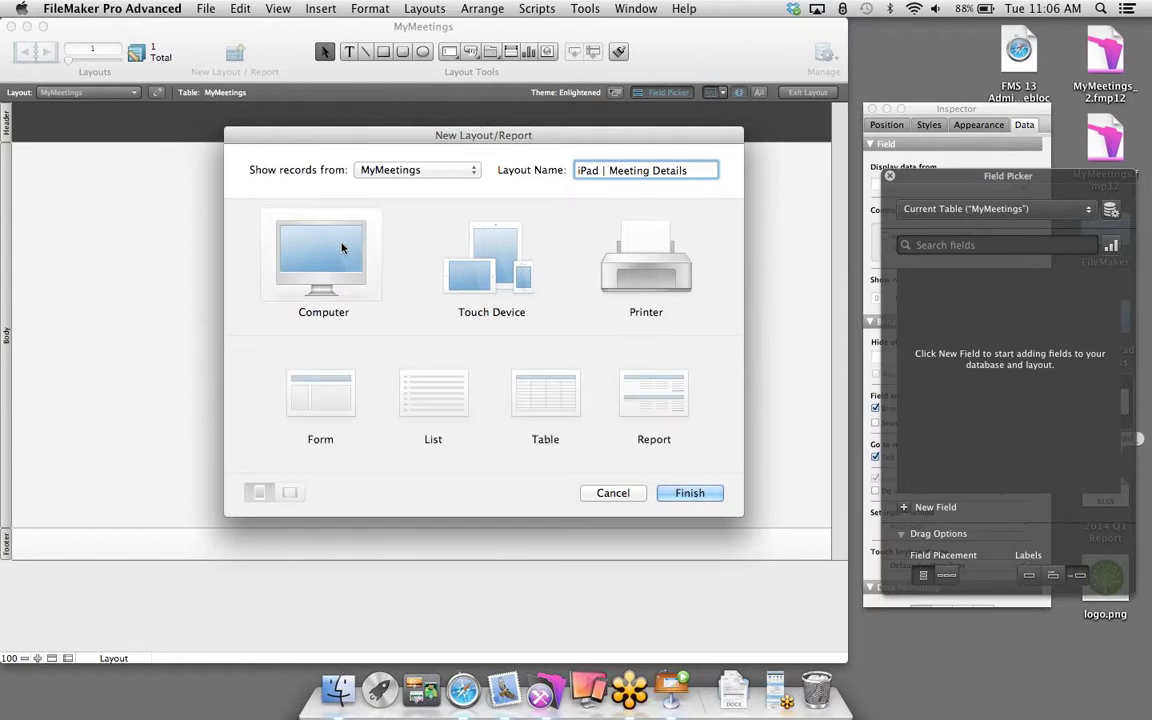
pyautogui.click(620, 265)
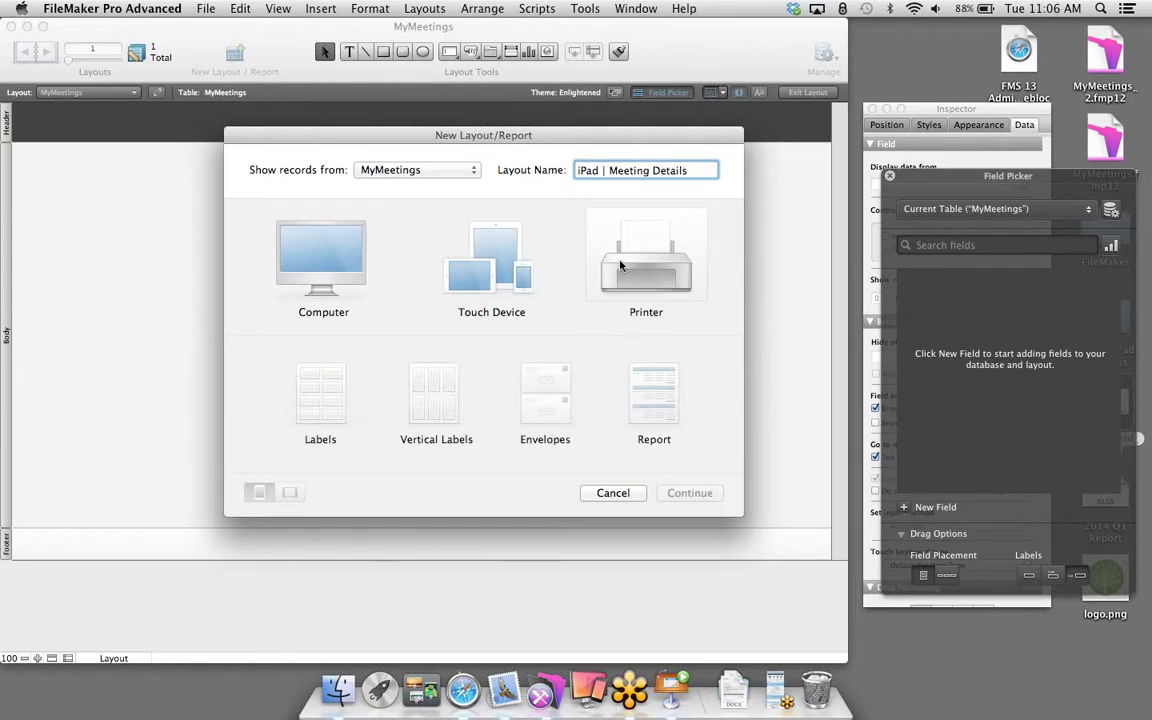
pyautogui.click(498, 265)
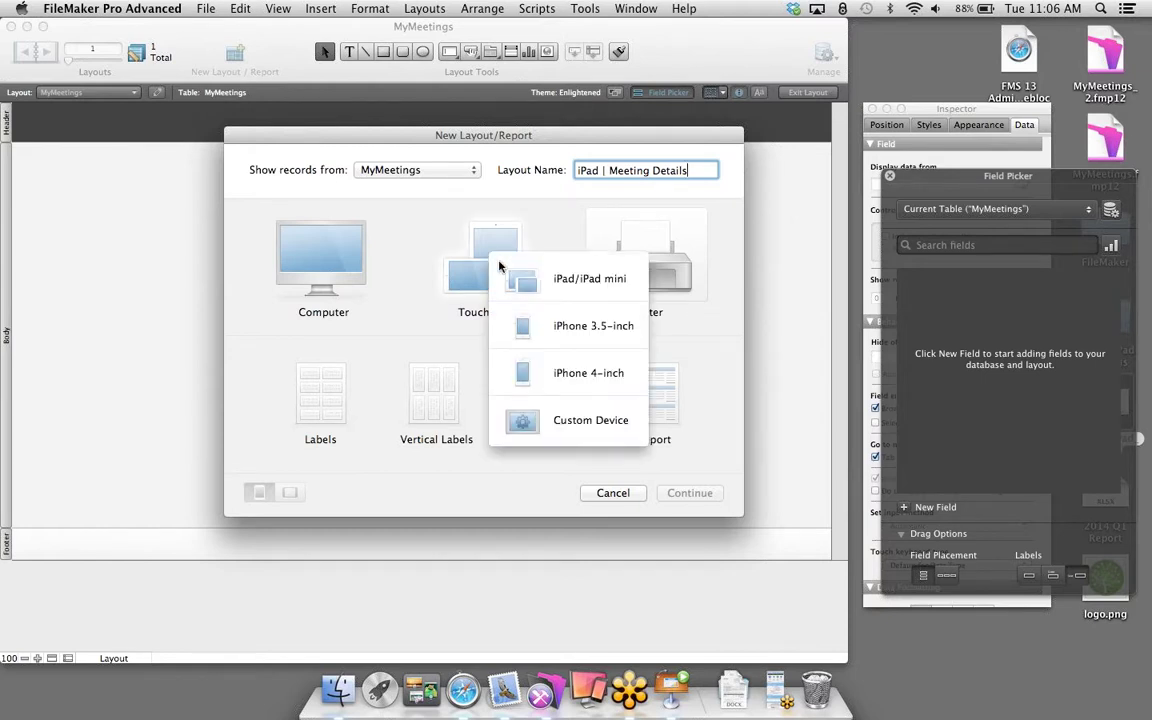
pyautogui.click(513, 271)
pyautogui.click(322, 389)
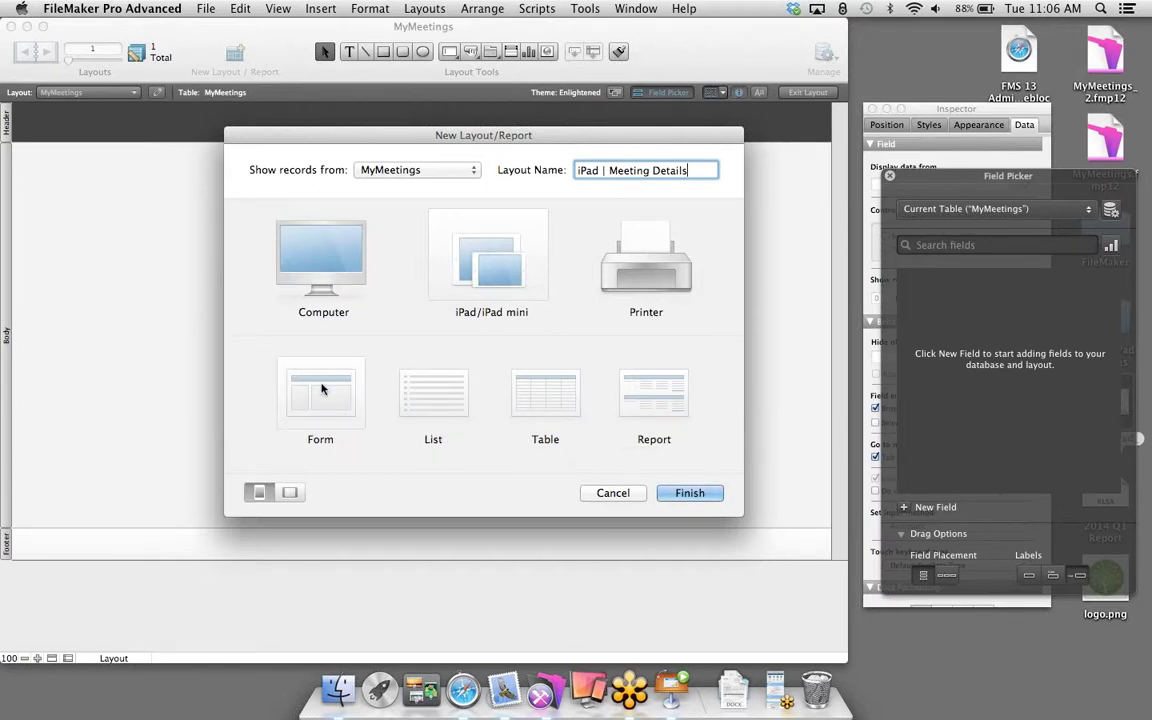
pyautogui.click(292, 493)
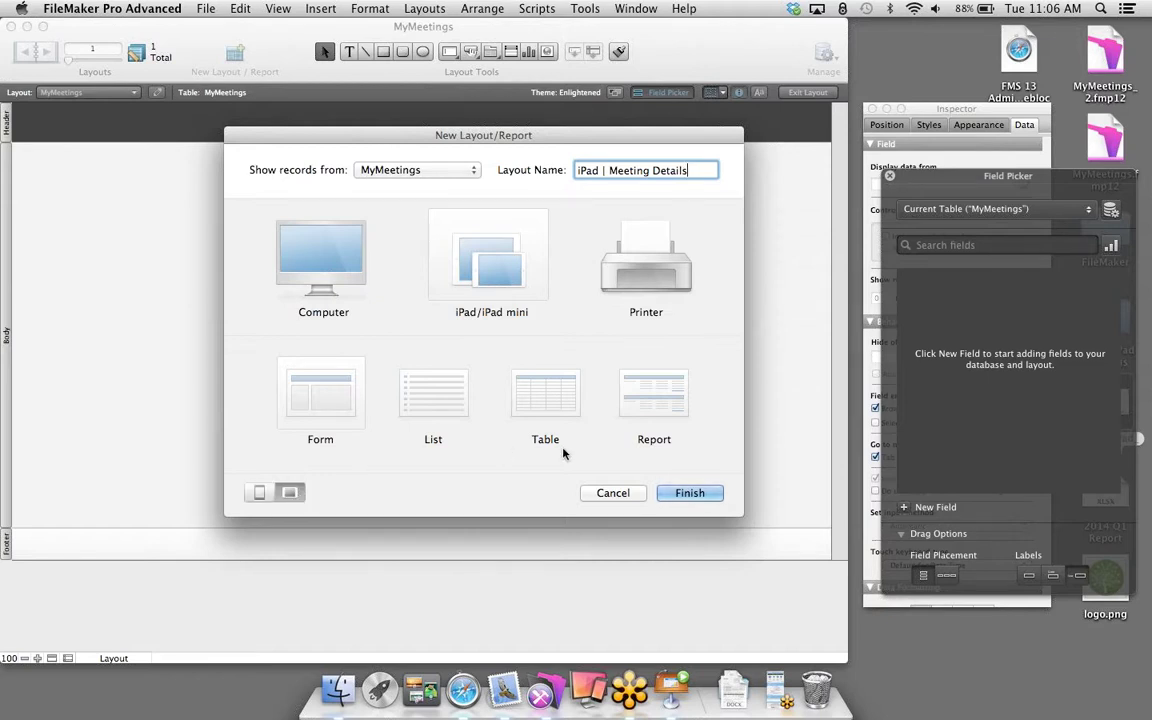
pyautogui.click(686, 494)
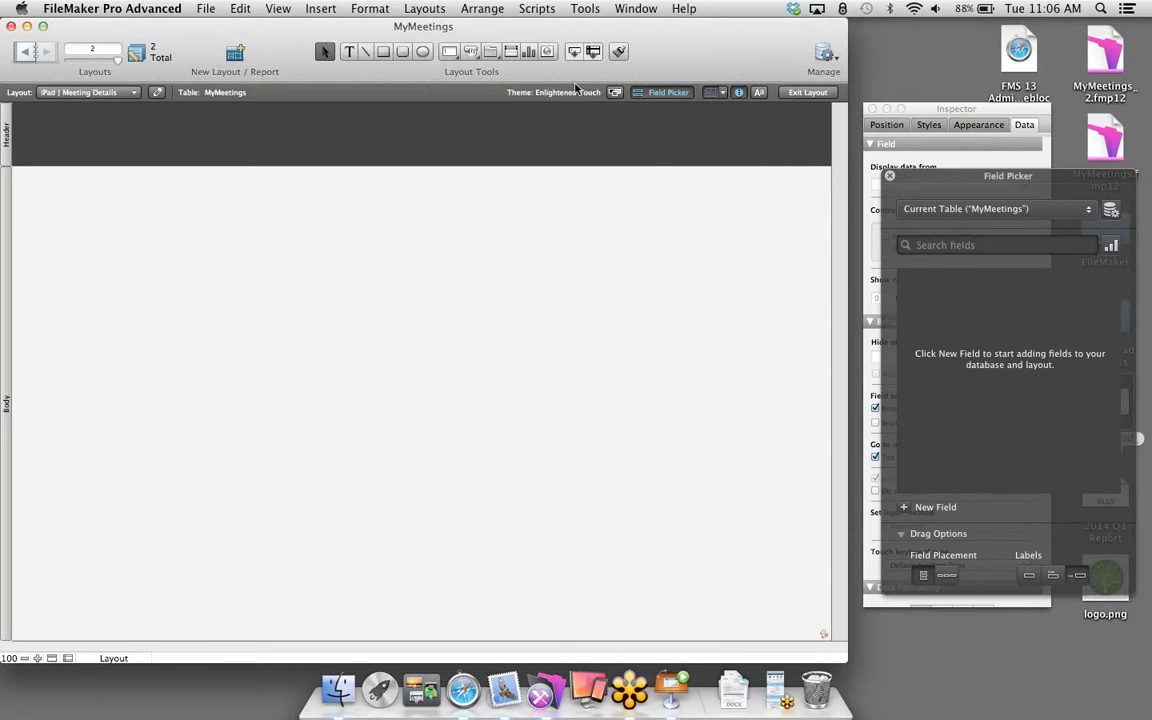
# Preview several themes, then apply Sophisticated Touch to the iPad | Meeting Details layout.
pyautogui.click(614, 92)
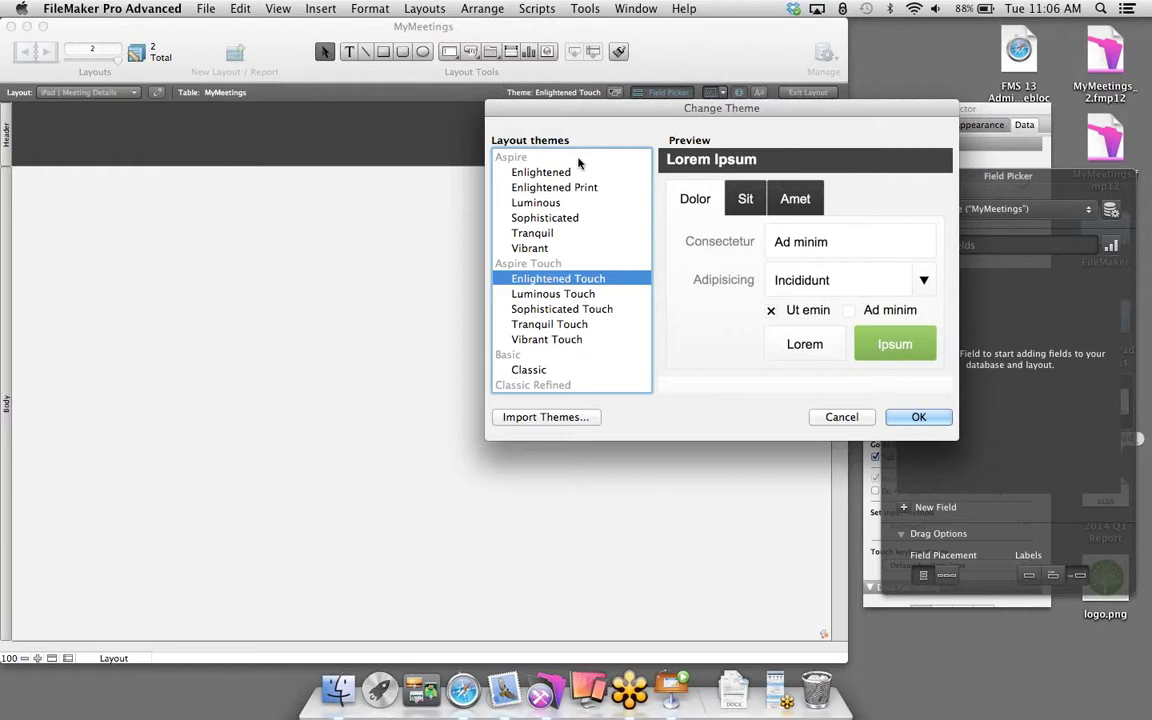
pyautogui.click(528, 172)
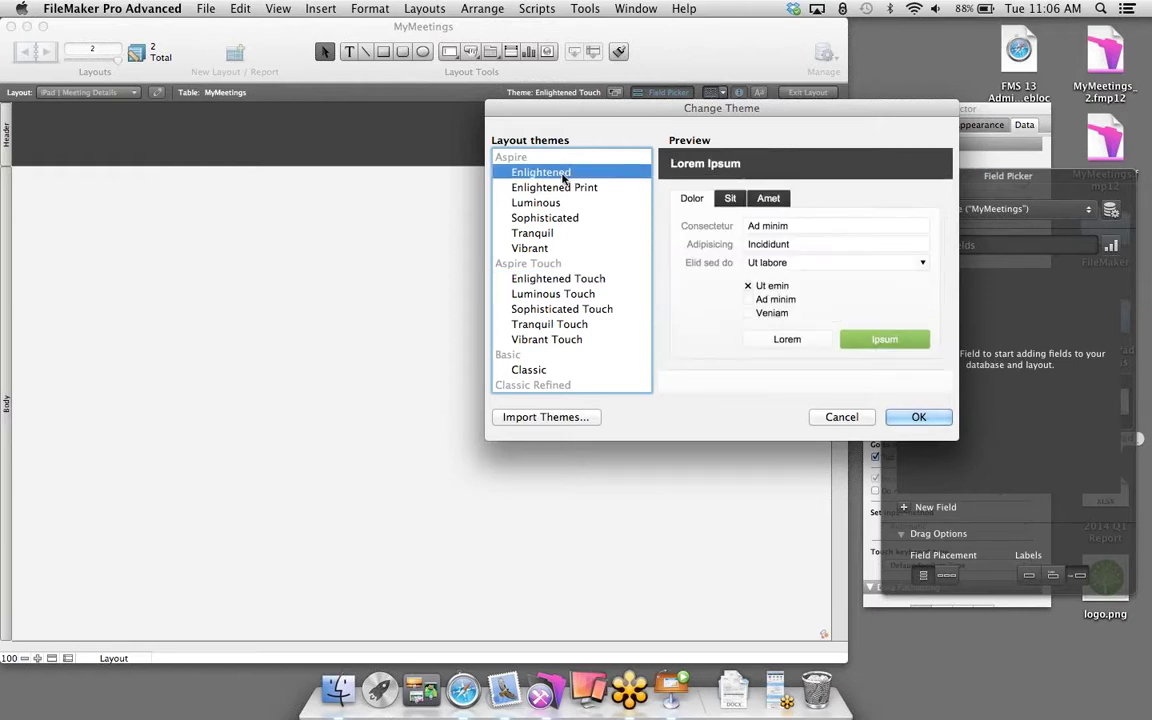
pyautogui.click(562, 280)
pyautogui.click(530, 218)
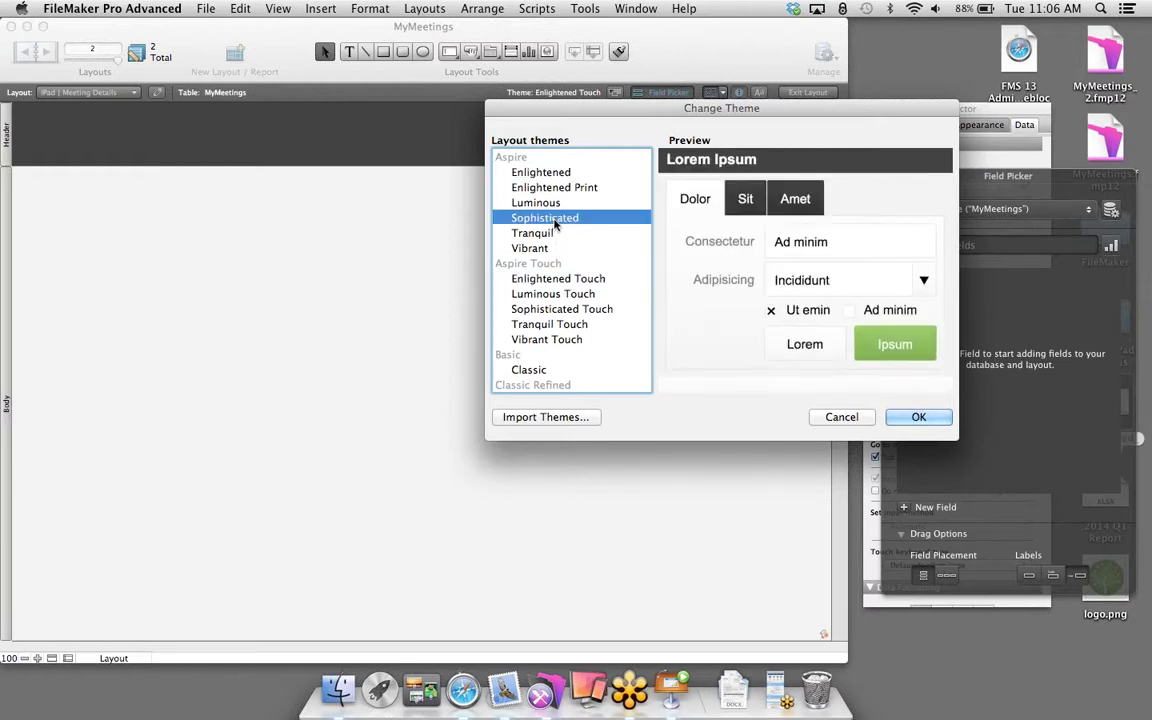
pyautogui.click(546, 309)
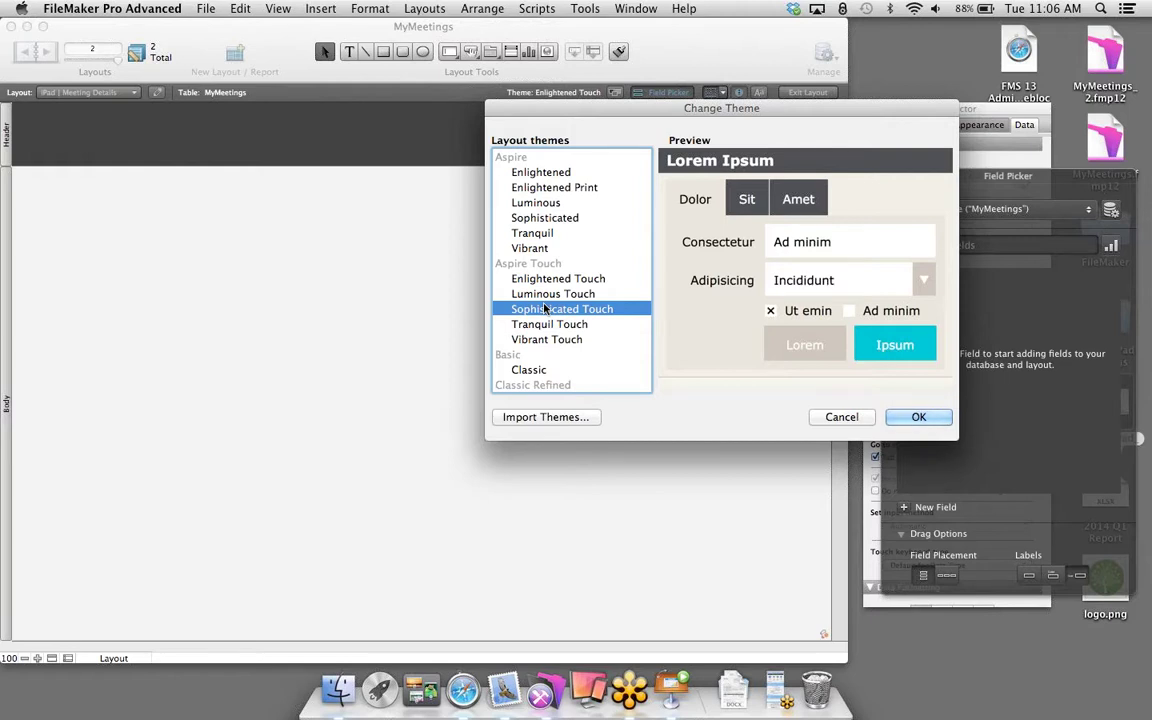
pyautogui.click(918, 417)
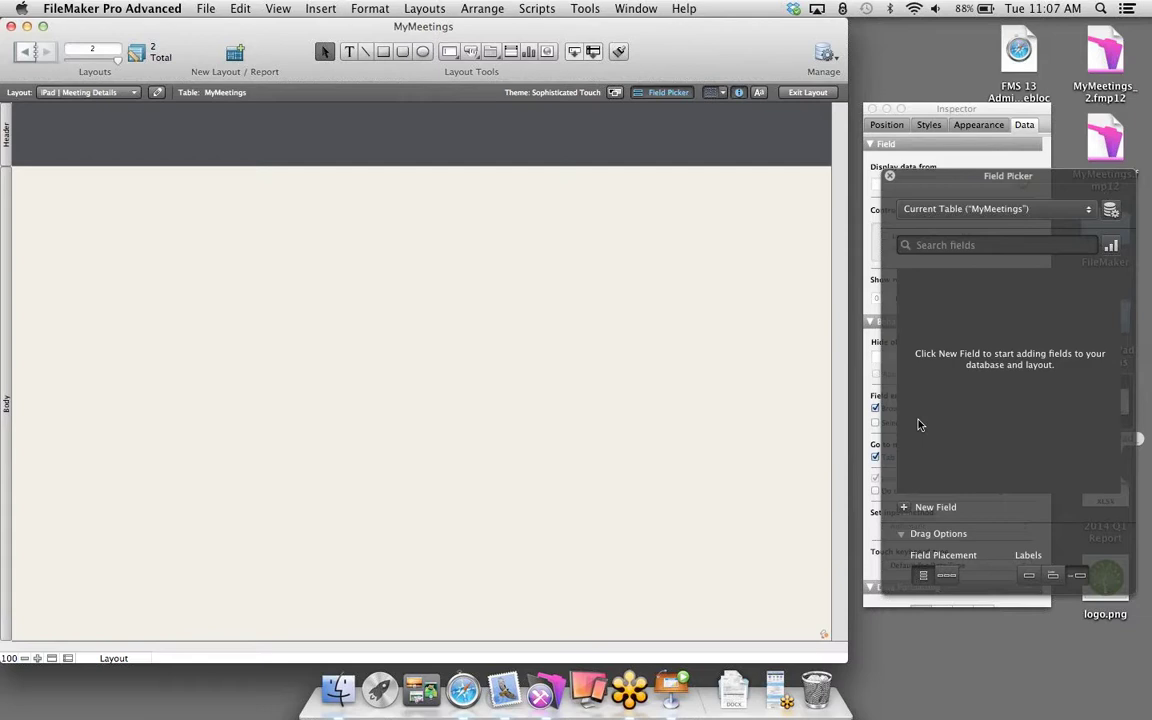
# Reposition the Field Picker and add a Number field named pk_MeetingID.
pyautogui.click(889, 176)
pyautogui.click(668, 92)
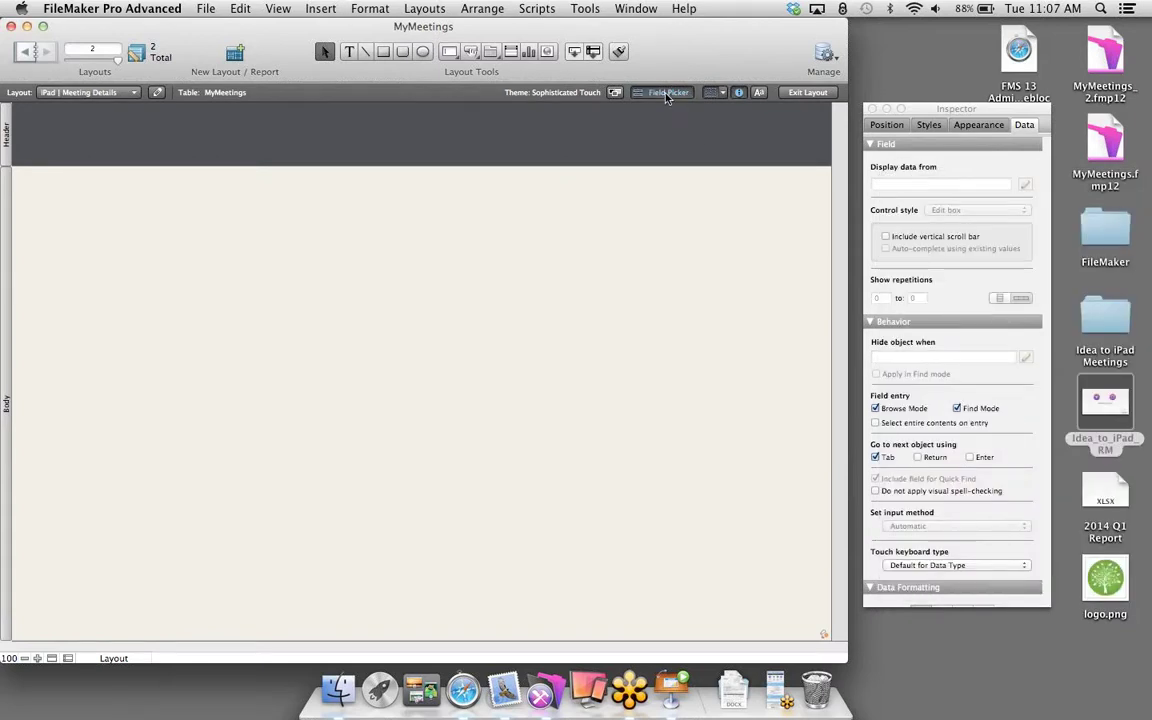
pyautogui.moveTo(970, 173); pyautogui.dragTo(813, 138)
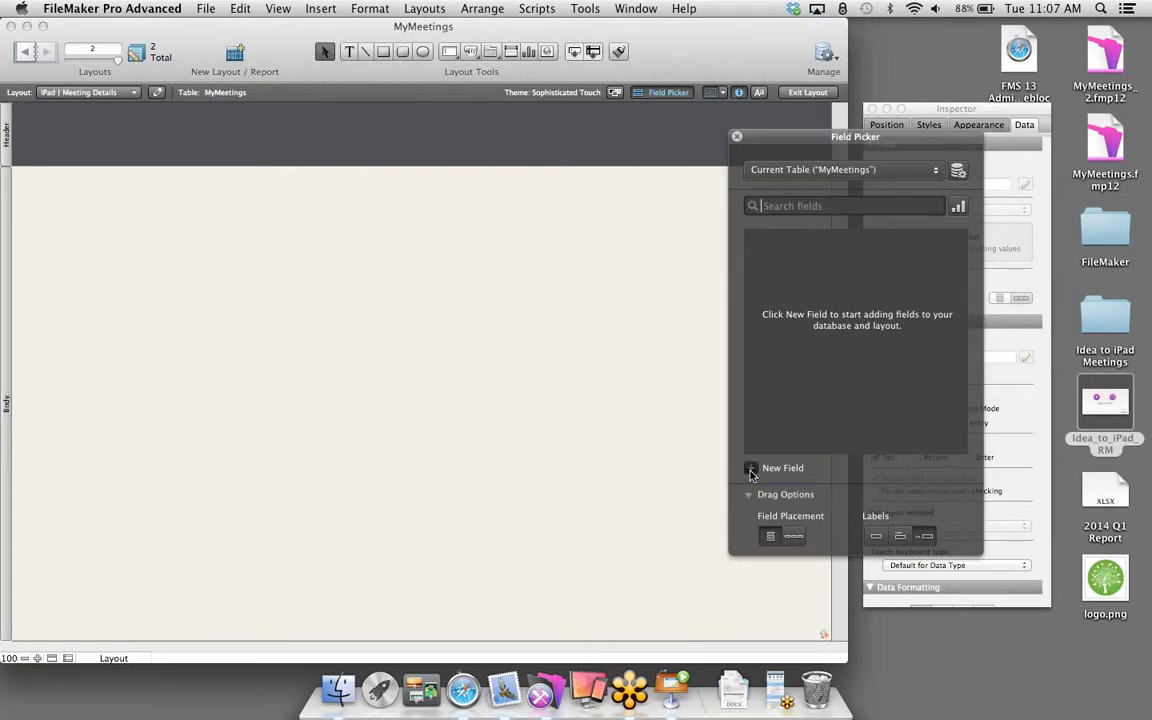
pyautogui.click(751, 470)
pyautogui.write('pk_MeetingID')
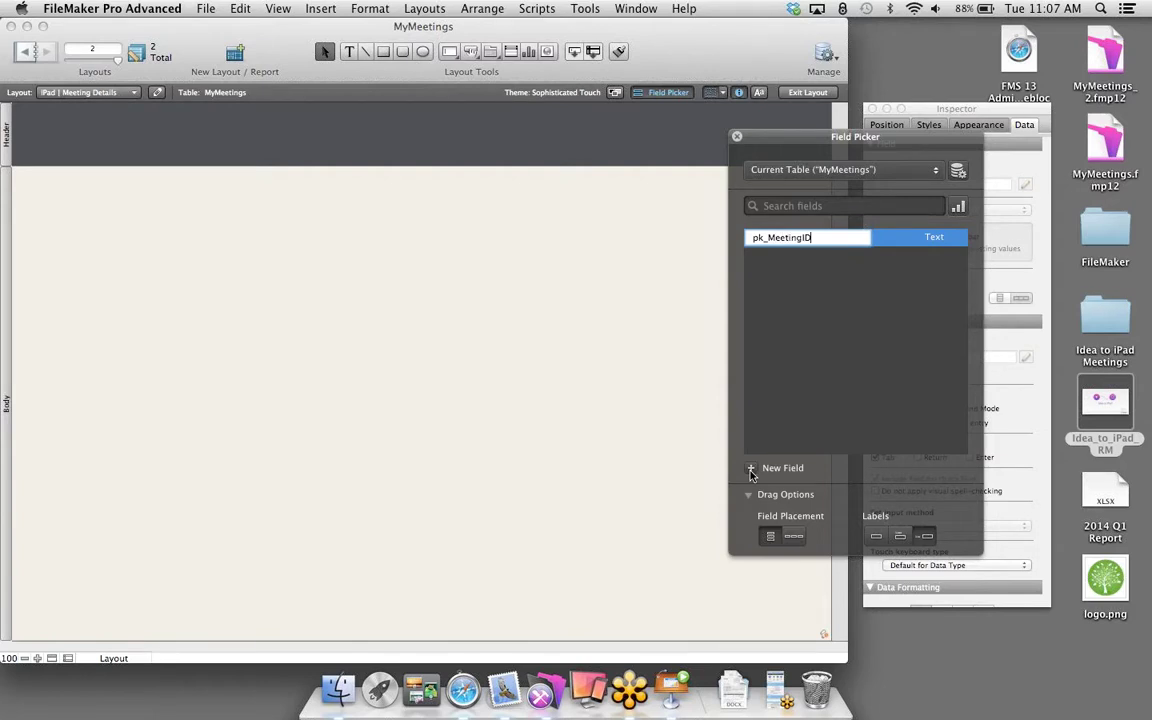
pyautogui.click(930, 238)
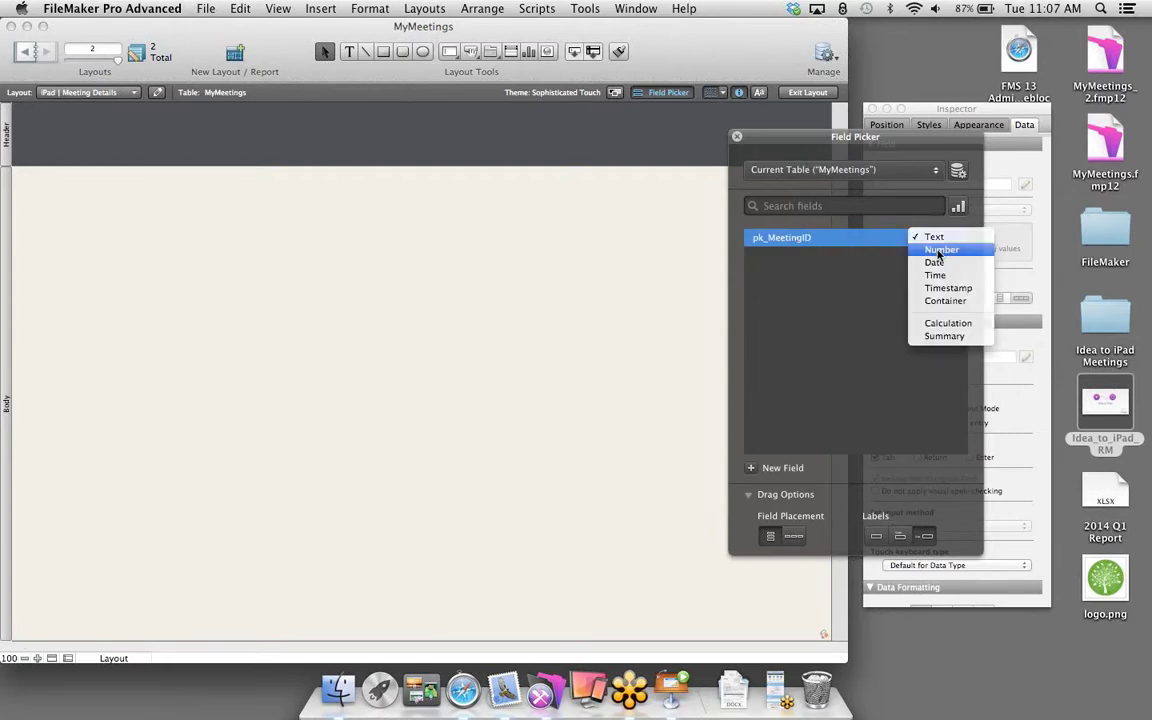
pyautogui.click(937, 250)
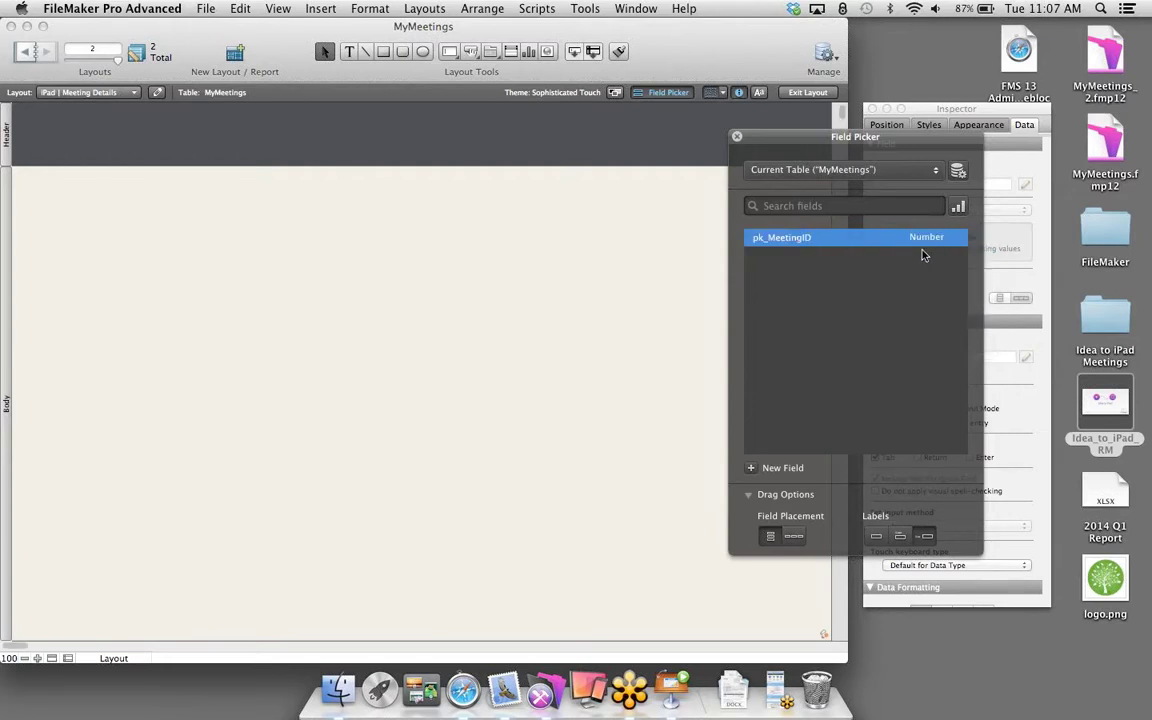
# Set pk_MeetingID's field options to auto-enter a serial number.
pyautogui.rightClick(838, 242)
pyautogui.click(853, 244)
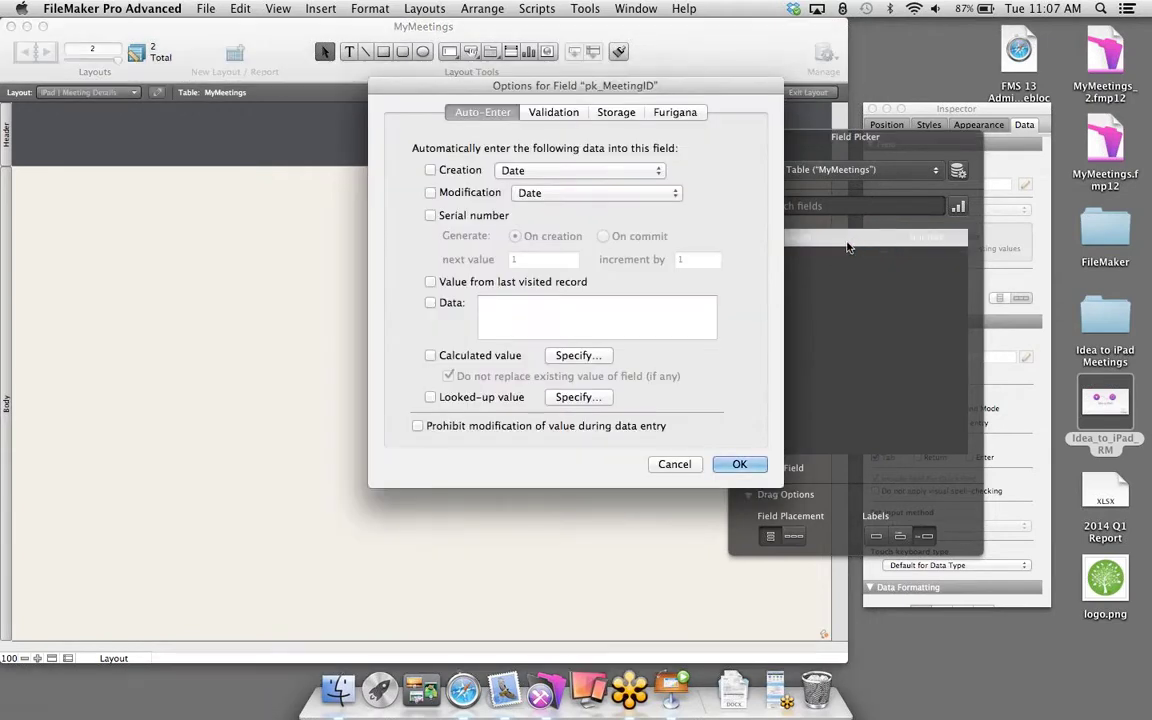
pyautogui.click(431, 216)
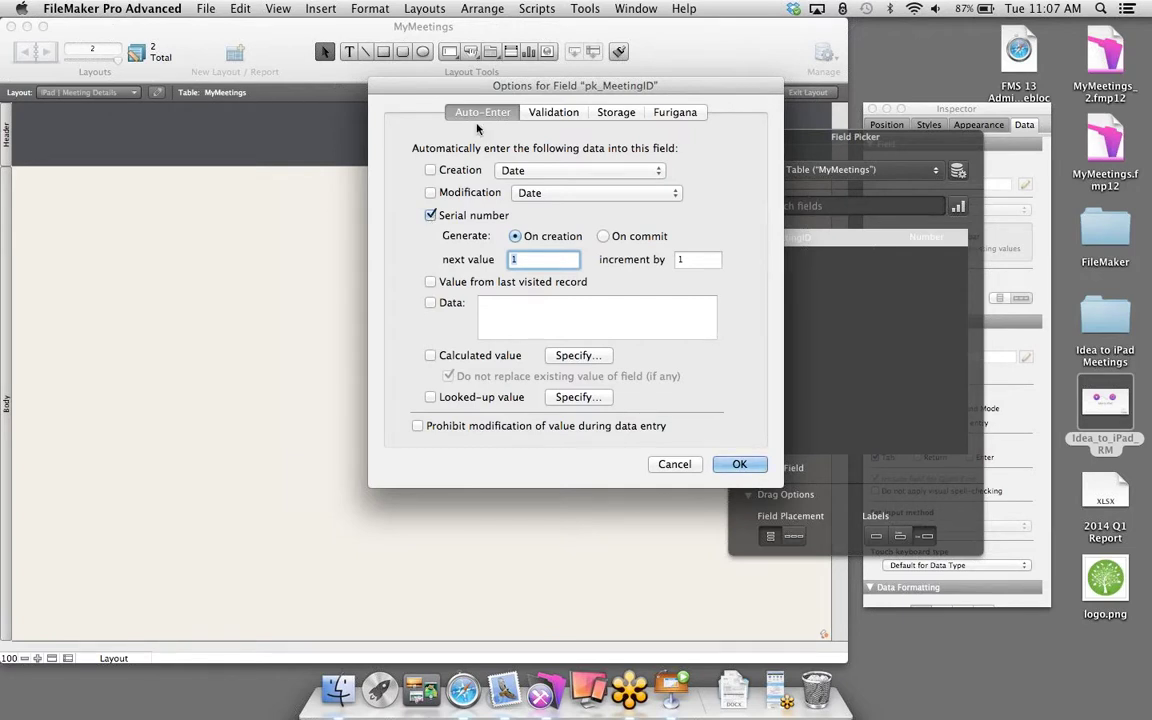
pyautogui.click(741, 463)
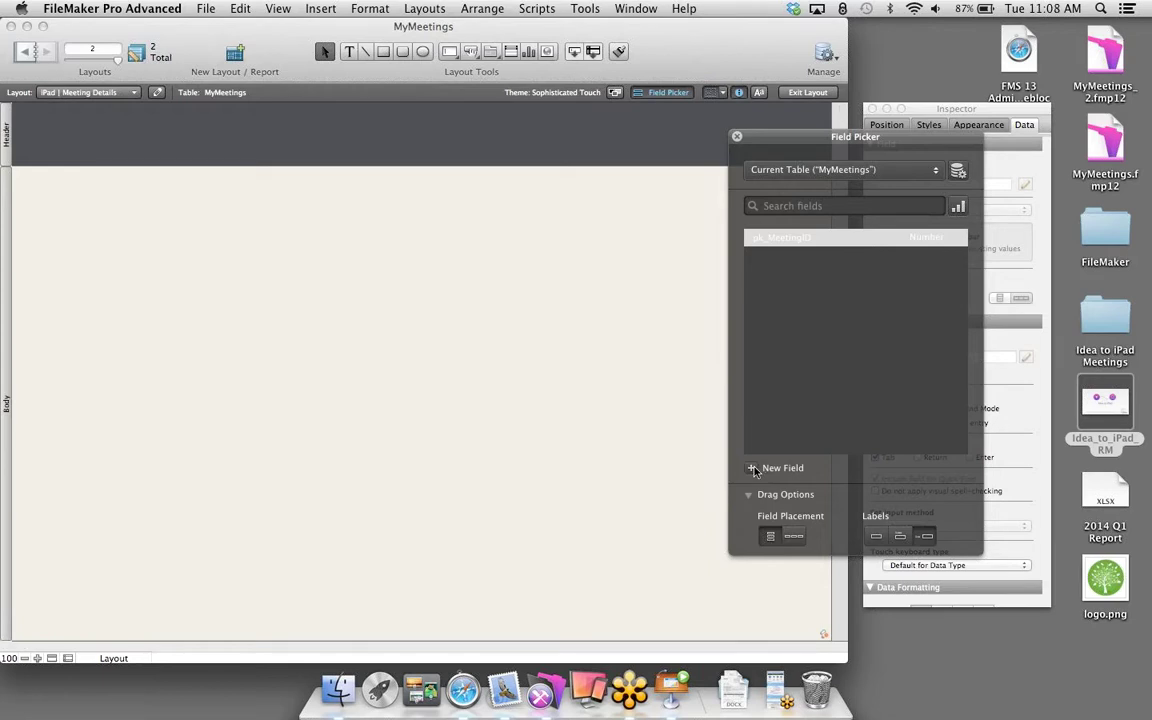
# Add a Title text field, a Location field and a Date date field.
pyautogui.click(754, 468)
pyautogui.write('Title')
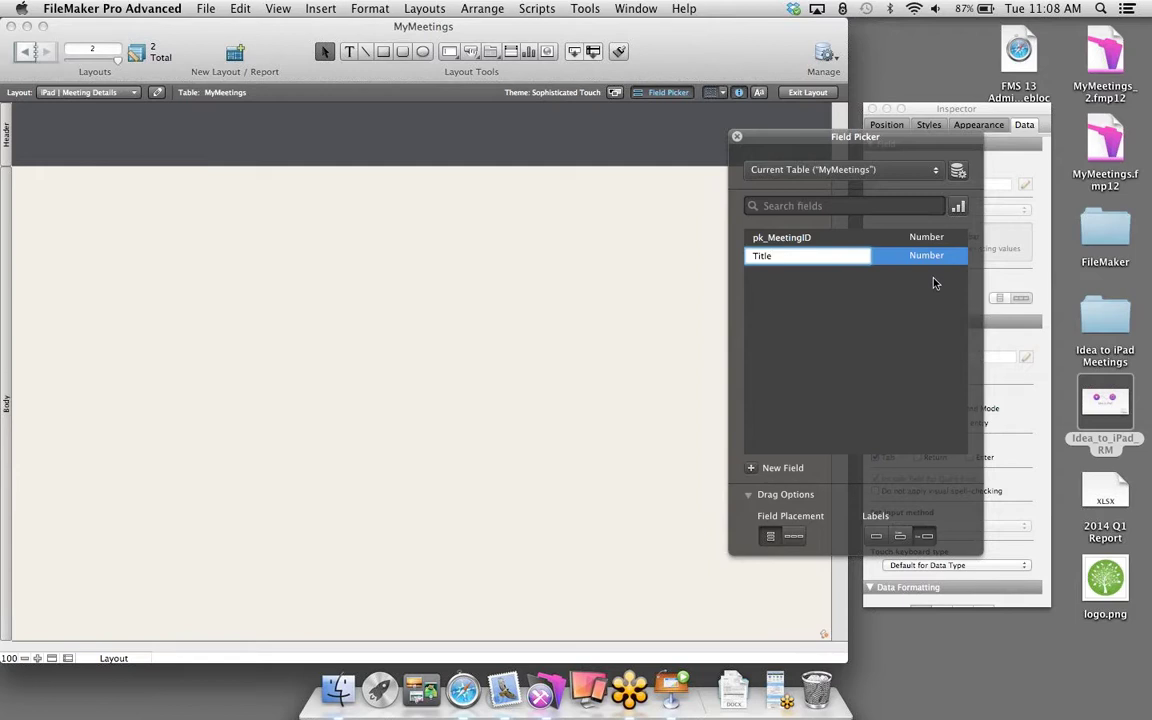
pyautogui.click(929, 256)
pyautogui.click(910, 240)
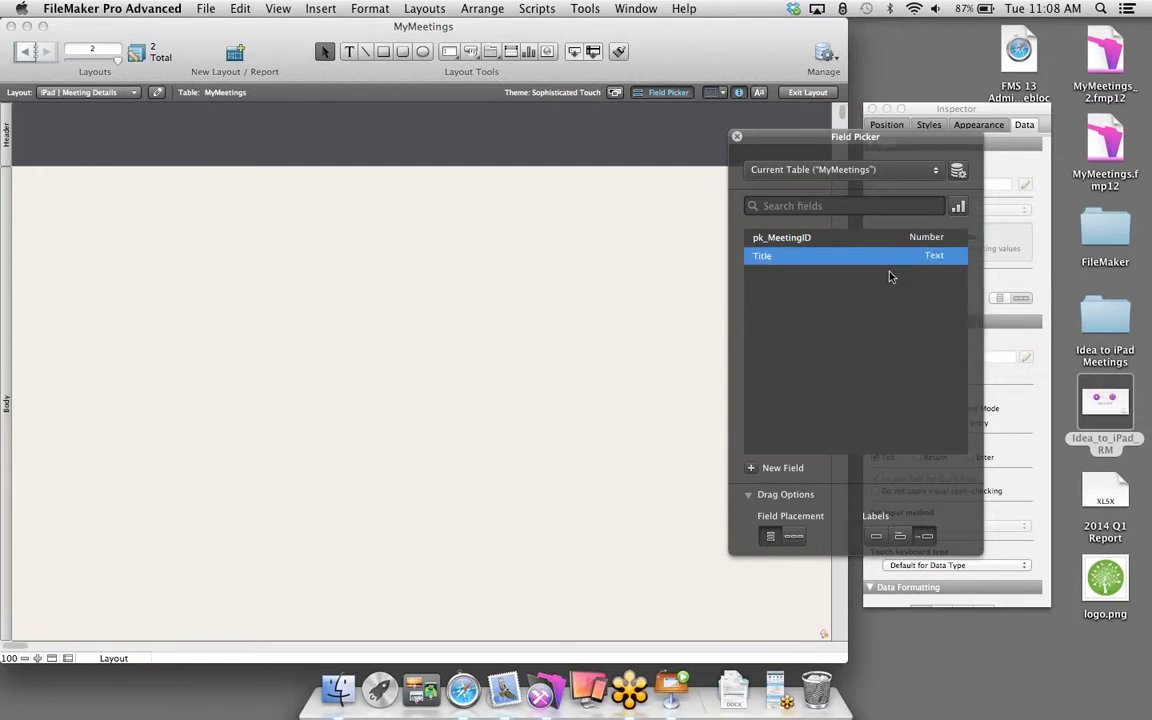
pyautogui.click(750, 467)
pyautogui.write('Location')
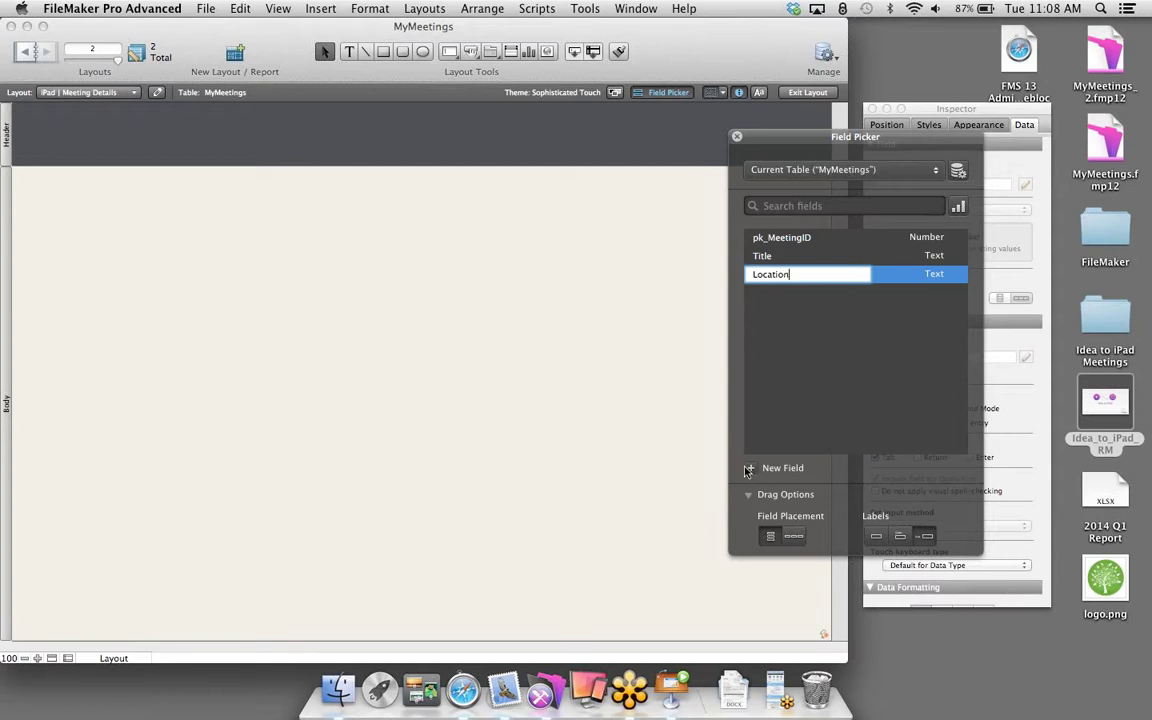
pyautogui.click(750, 467)
pyautogui.write('Date')
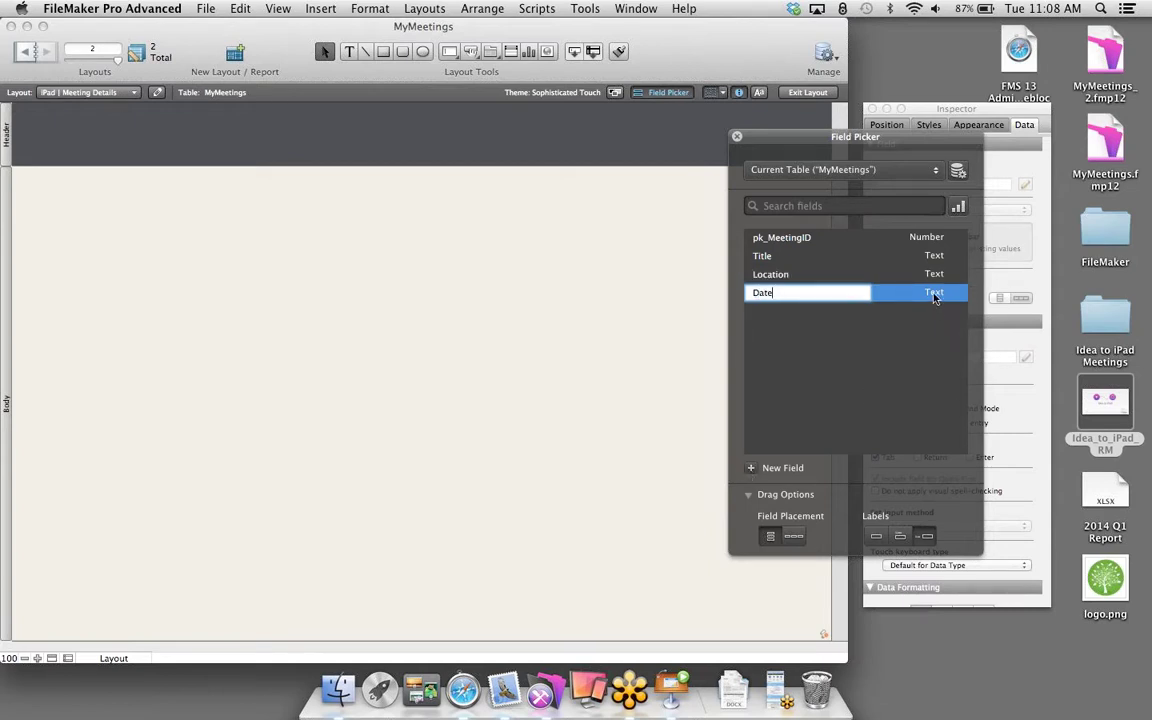
pyautogui.click(935, 292)
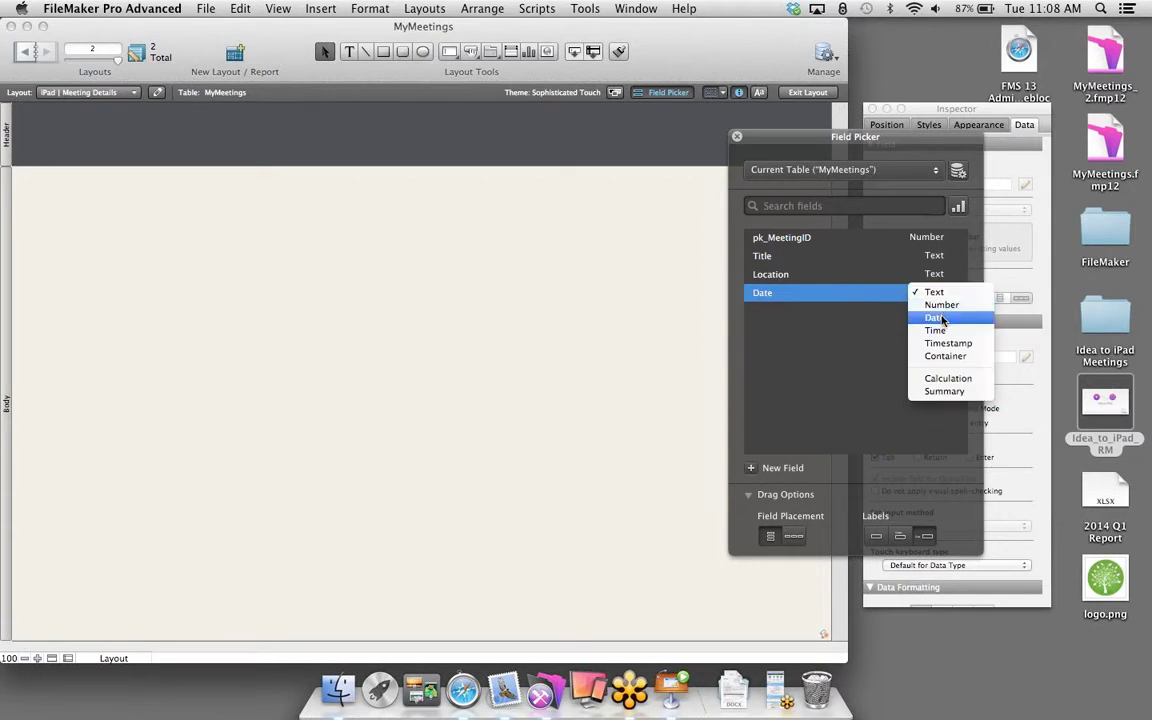
pyautogui.click(939, 317)
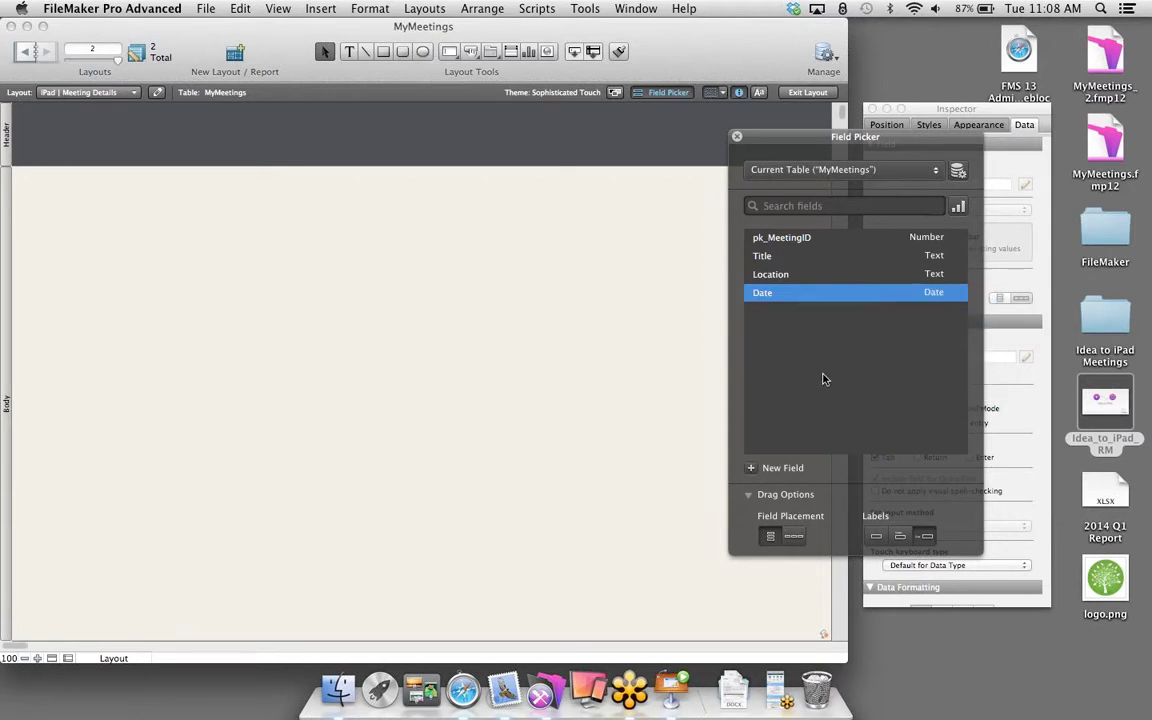
# Add Time Start and Time End time fields and an Agenda text field.
pyautogui.click(749, 469)
pyautogui.write('Time Start')
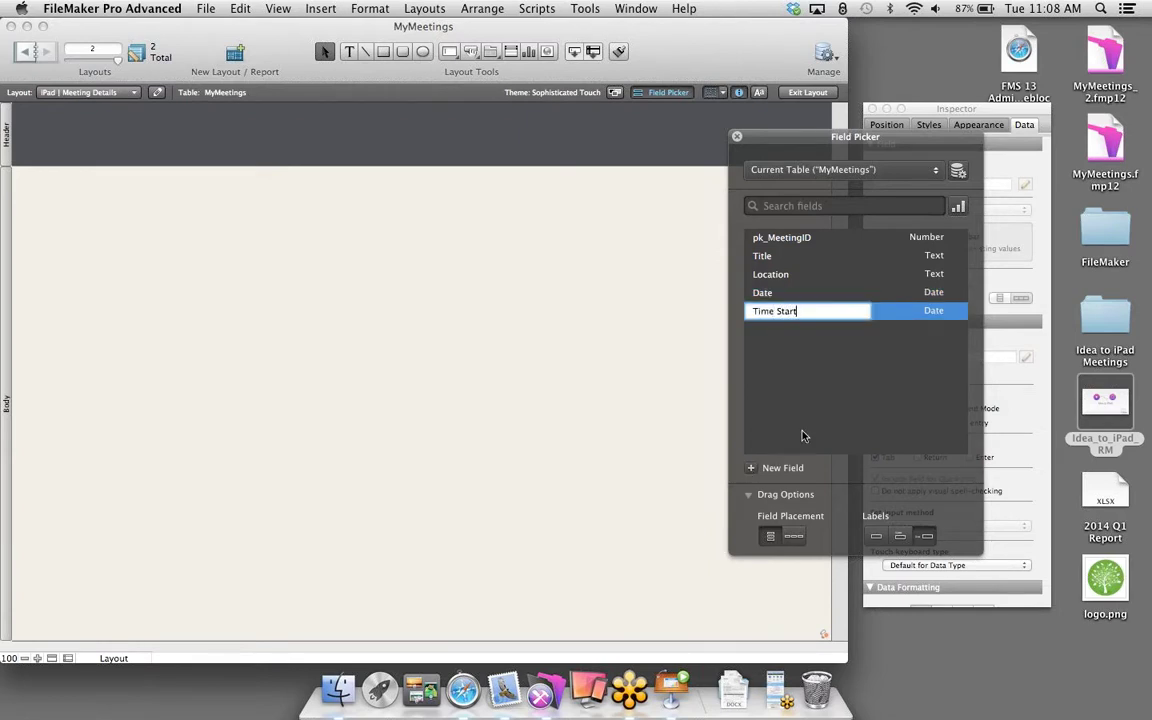
pyautogui.click(930, 311)
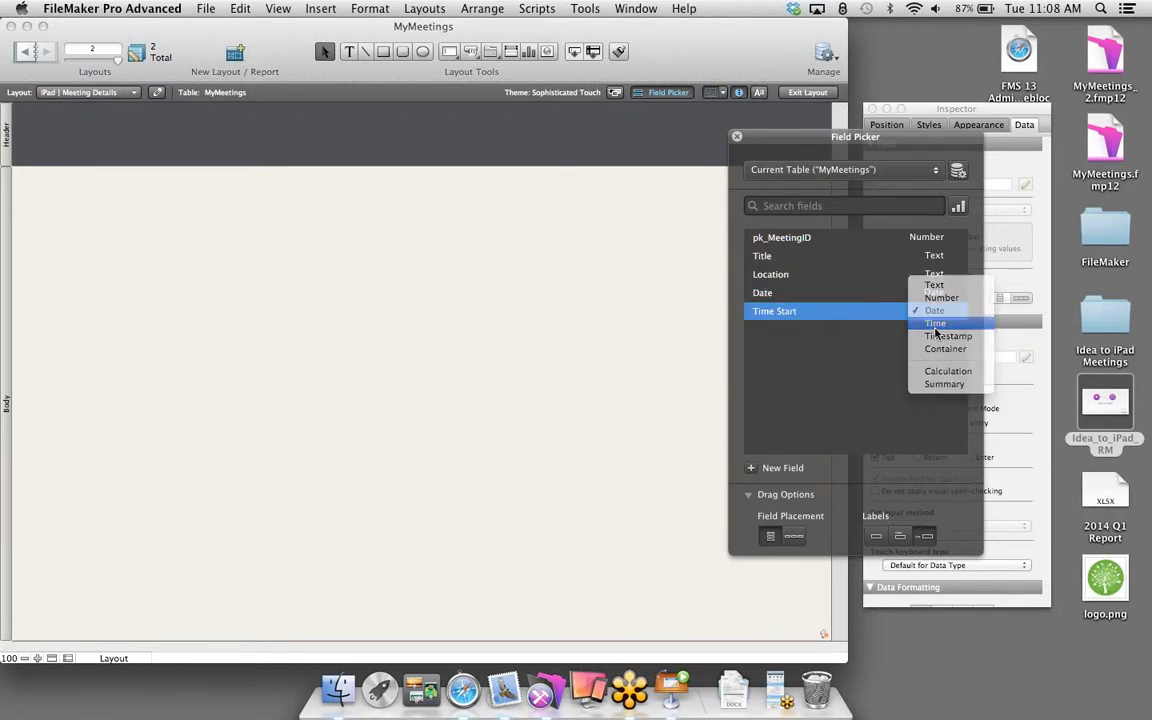
pyautogui.click(936, 324)
pyautogui.click(752, 469)
pyautogui.write('Ti')
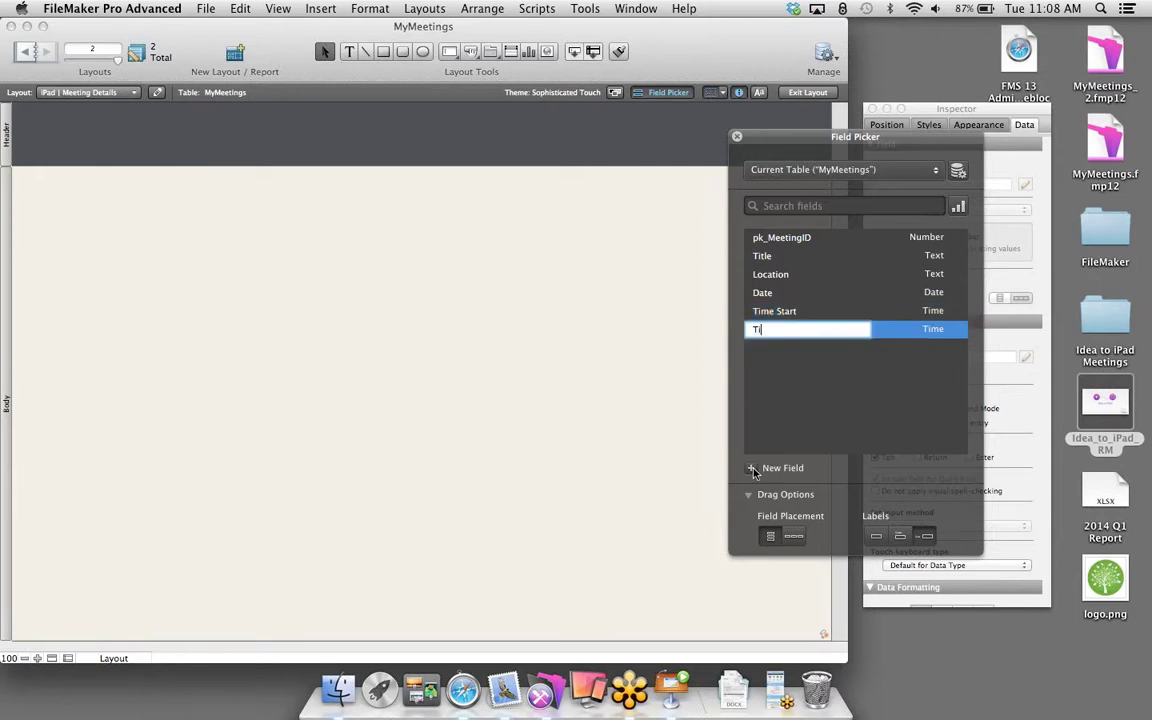
pyautogui.write('me End')
pyautogui.click(755, 469)
pyautogui.write('Agenda')
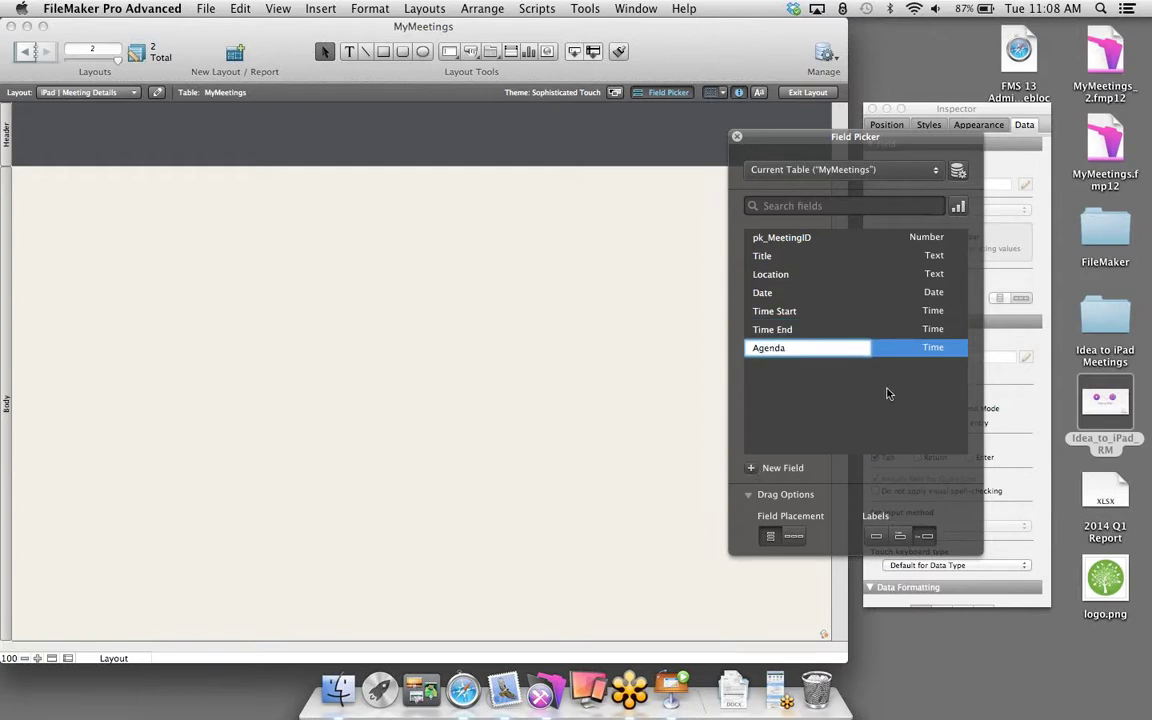
pyautogui.click(930, 356)
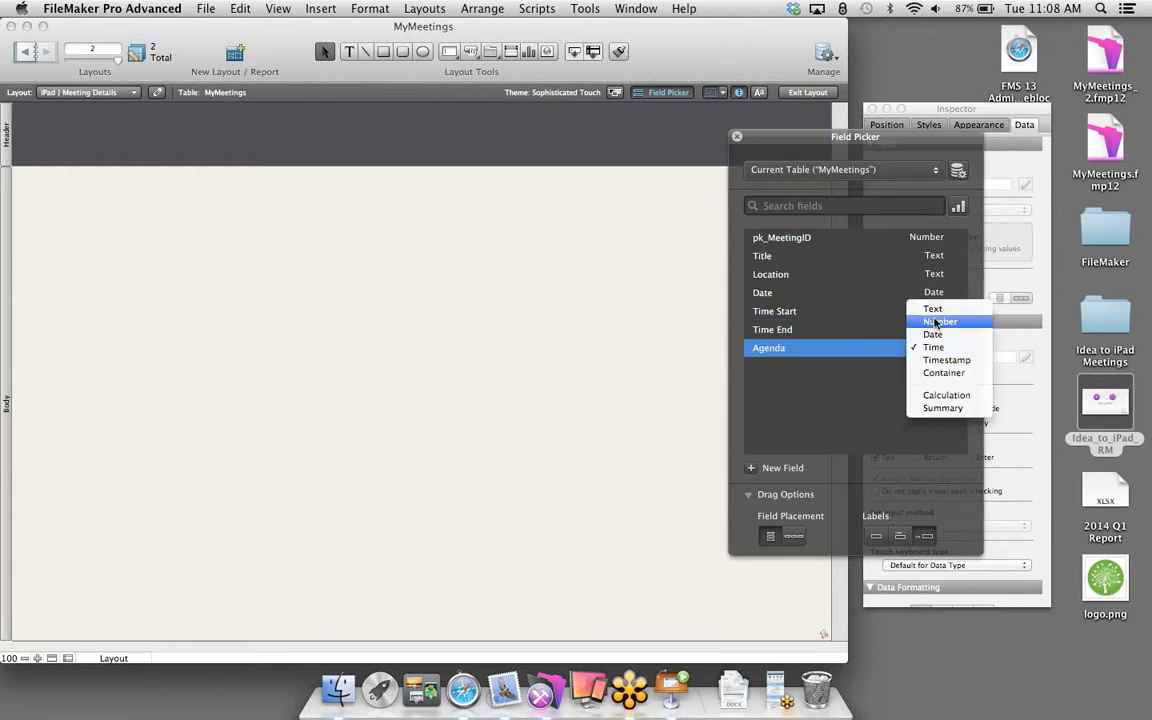
pyautogui.click(934, 311)
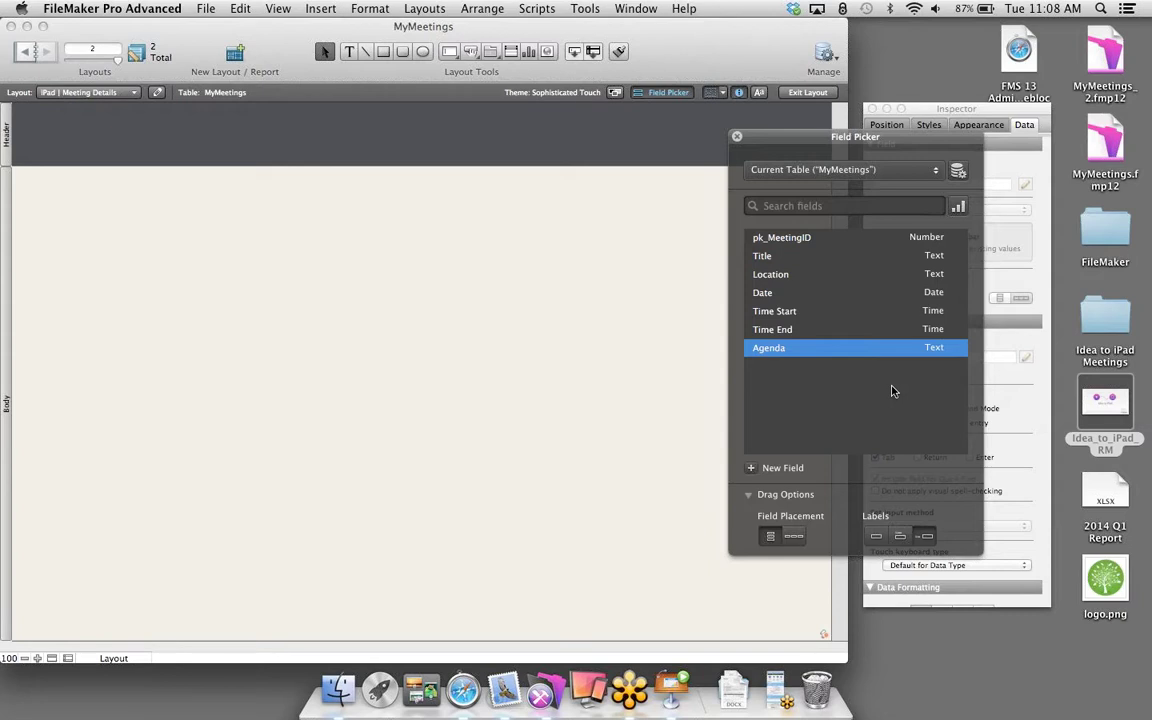
# Select Title through Agenda in the Field Picker and drag all six onto the layout body.
pyautogui.click(775, 259)
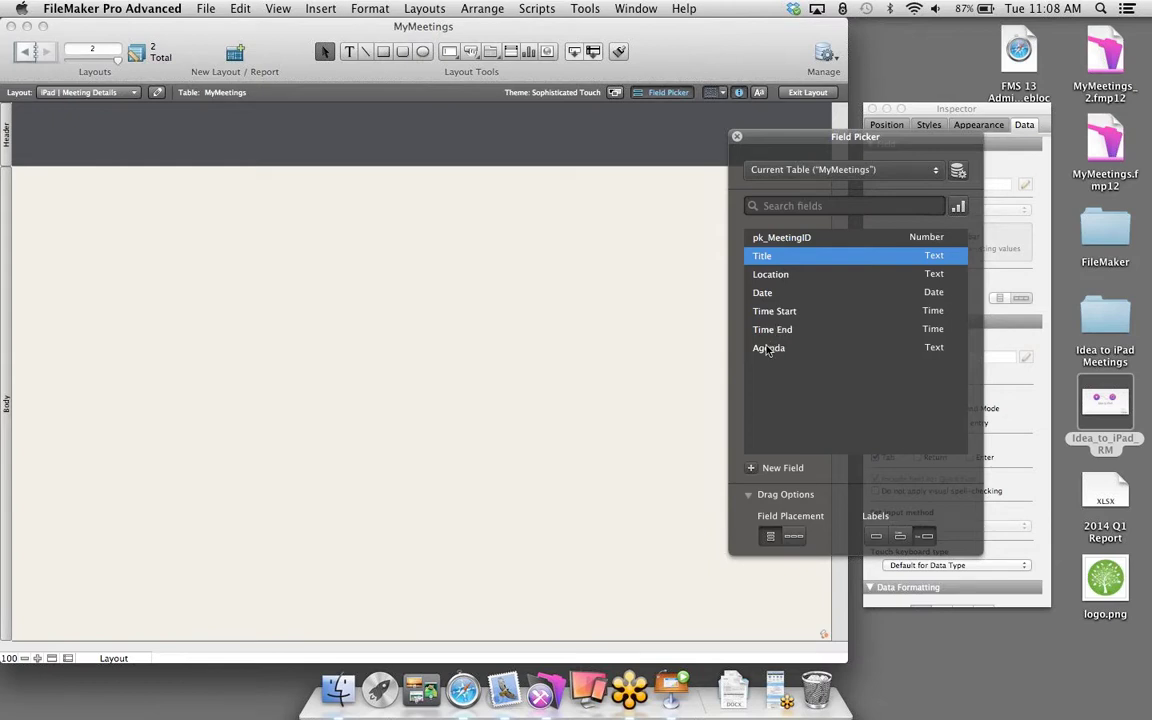
pyautogui.keyDown('shift'); pyautogui.click(768, 348); pyautogui.keyUp('shift')
pyautogui.moveTo(760, 256); pyautogui.dragTo(52, 345)
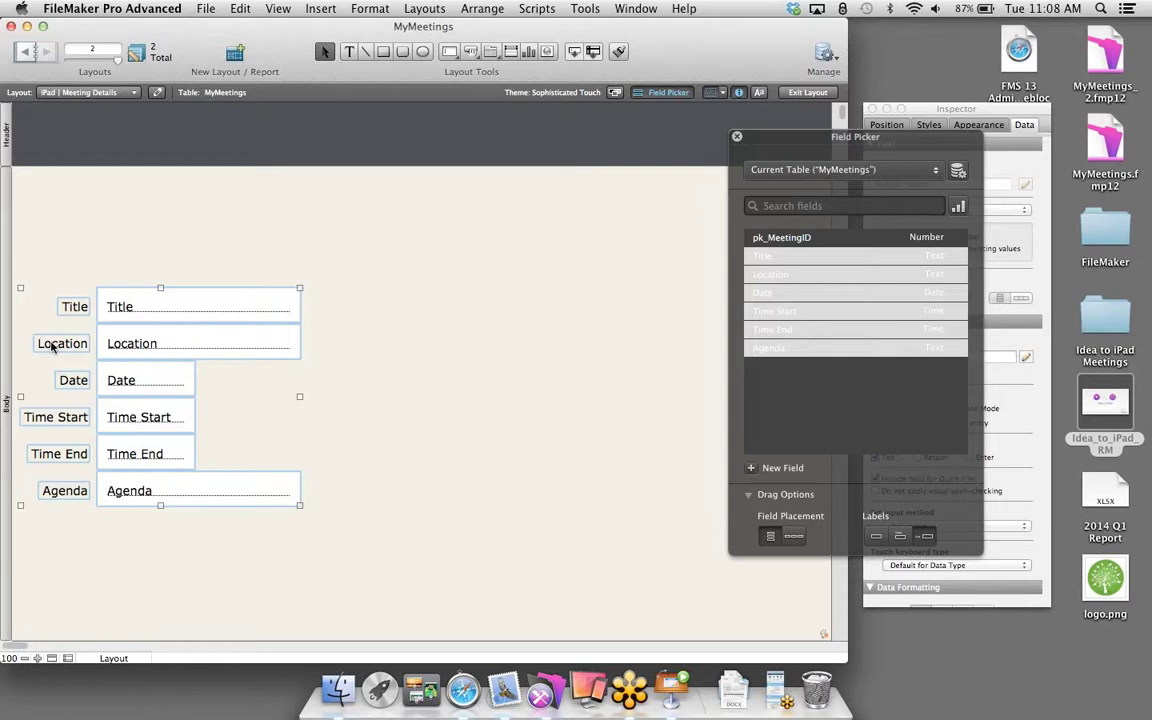
# Widen the Date, Time Start and Time End fields to match the others.
pyautogui.click(338, 393)
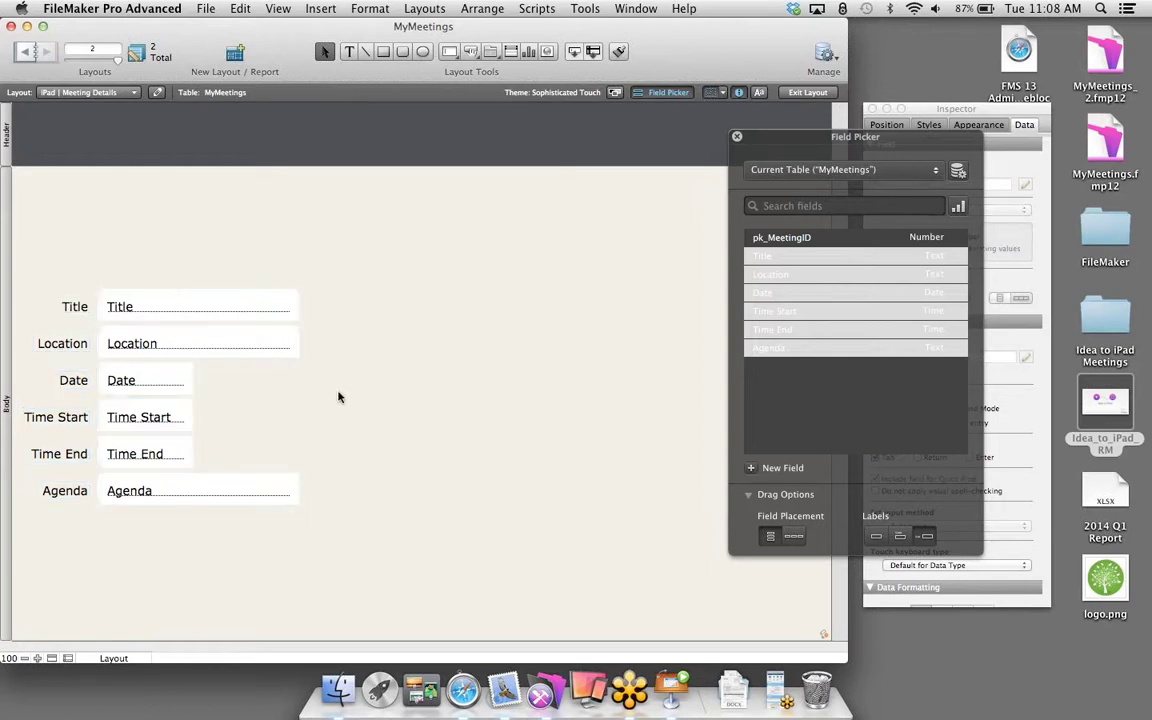
pyautogui.moveTo(235, 455); pyautogui.dragTo(297, 415)
pyautogui.click(337, 421)
# Move Title through Time End up above Agenda, select all six fields, and close the Field Picker.
pyautogui.moveTo(323, 457); pyautogui.dragTo(127, 274)
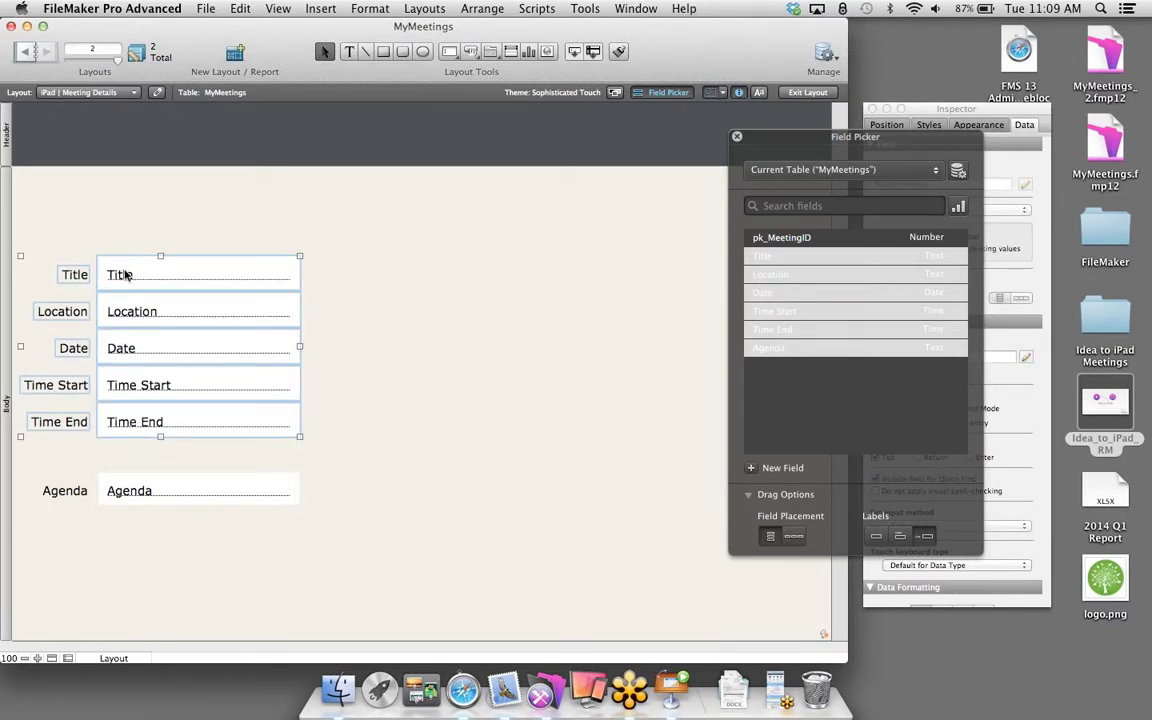
pyautogui.click(343, 284)
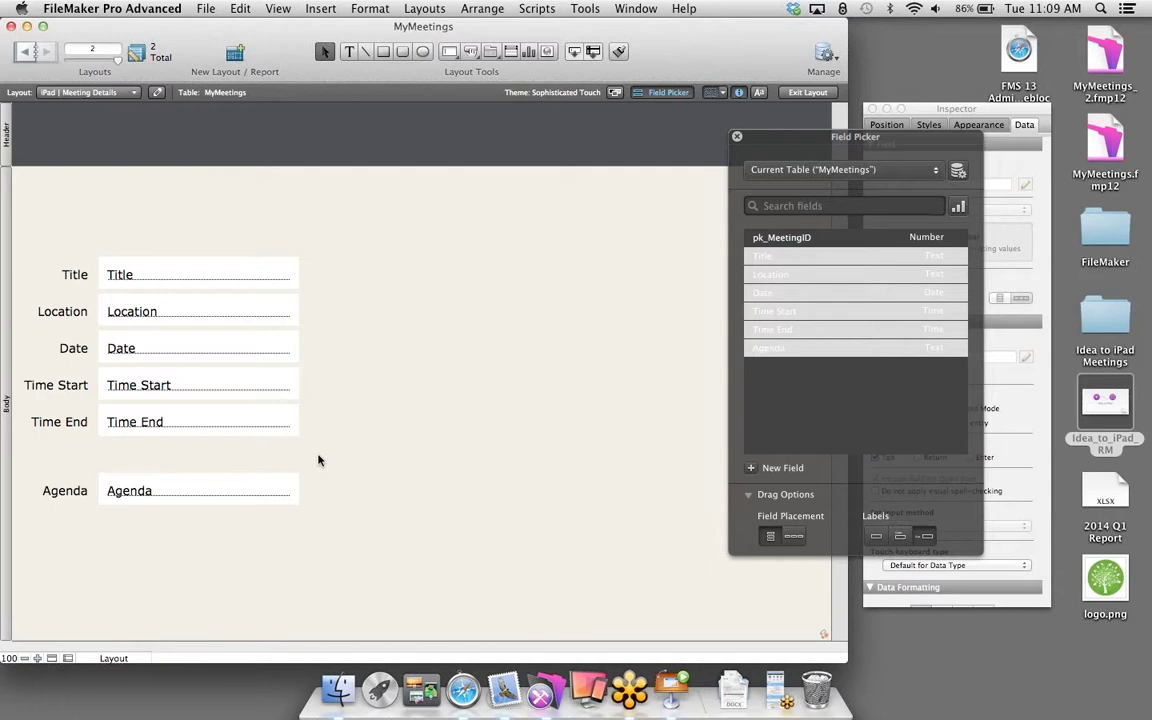
pyautogui.moveTo(327, 497); pyautogui.dragTo(229, 280)
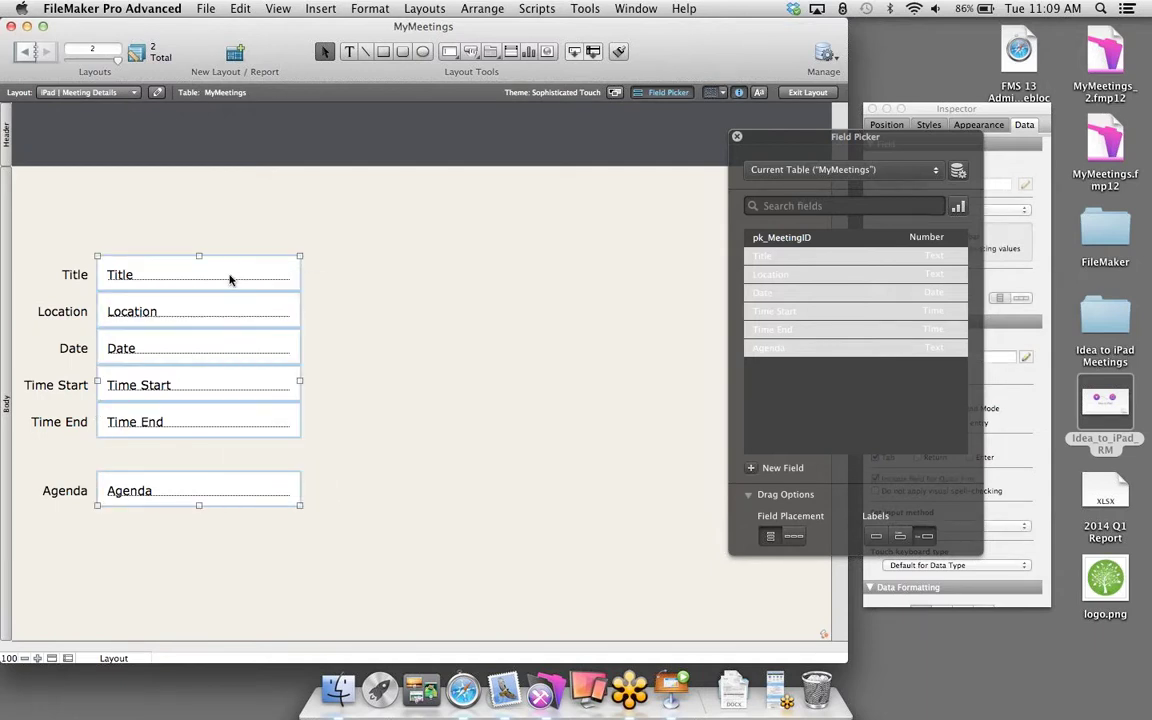
pyautogui.click(737, 137)
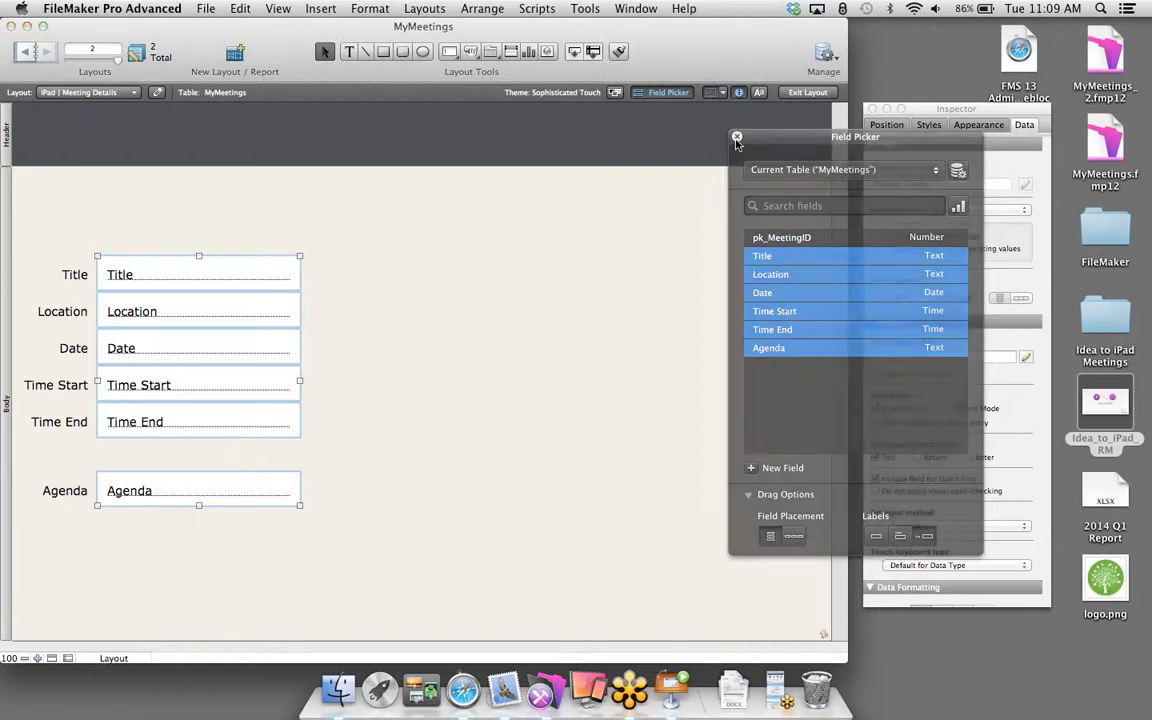
# Apply the Minimal Edit Box style to the six selected fields from the Inspector's Styles tab.
pyautogui.click(740, 93)
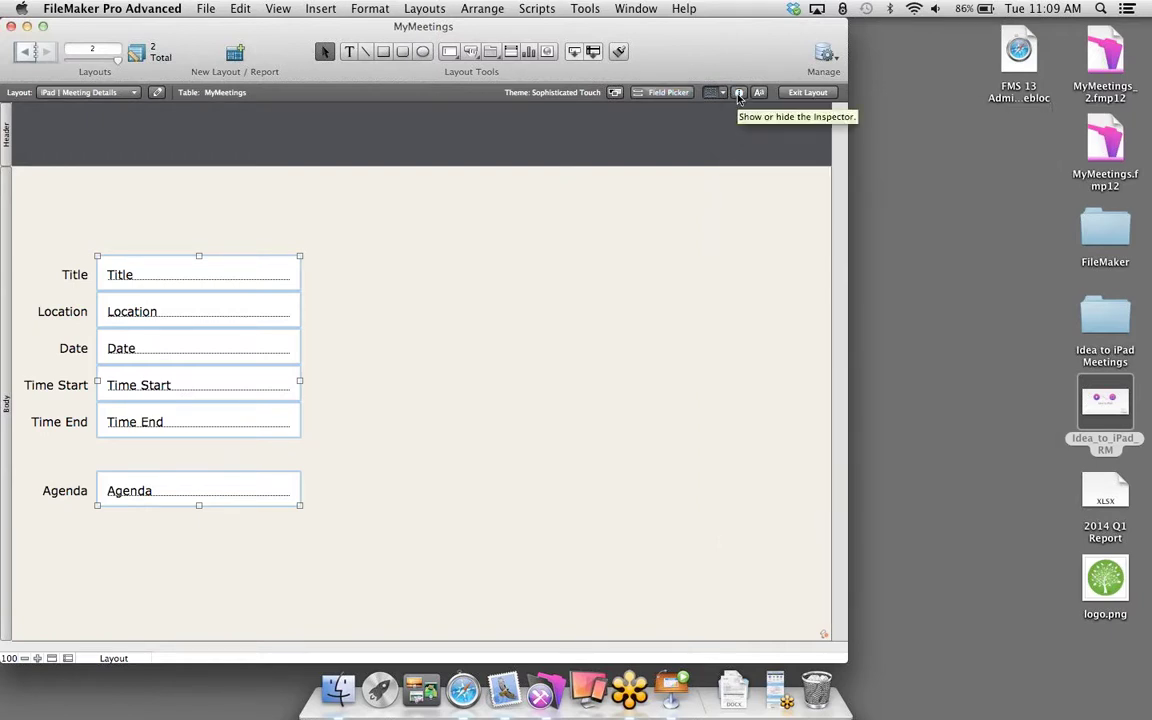
pyautogui.click(740, 93)
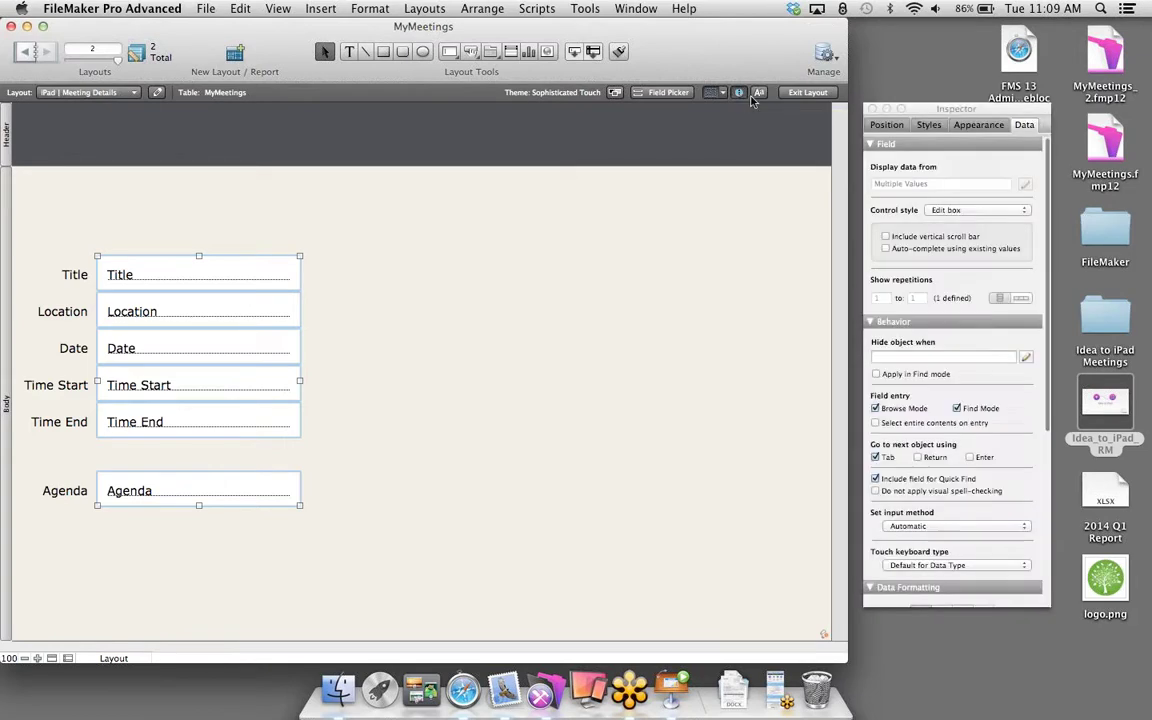
pyautogui.moveTo(924, 113); pyautogui.dragTo(643, 128)
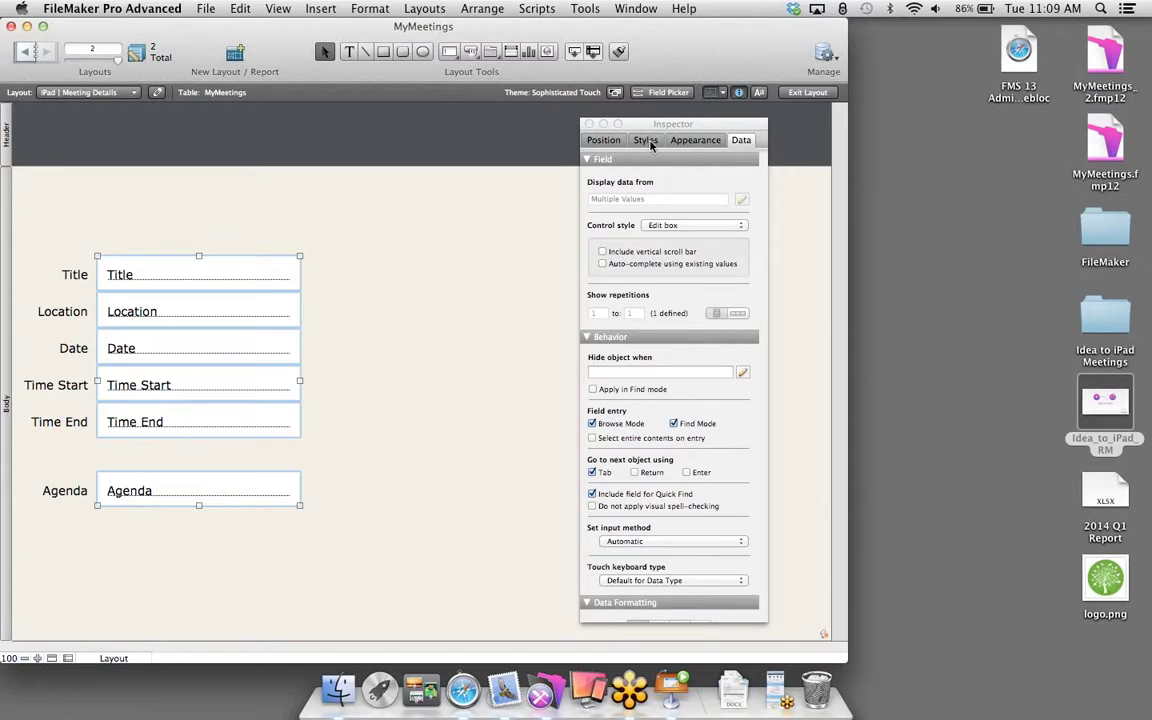
pyautogui.click(646, 140)
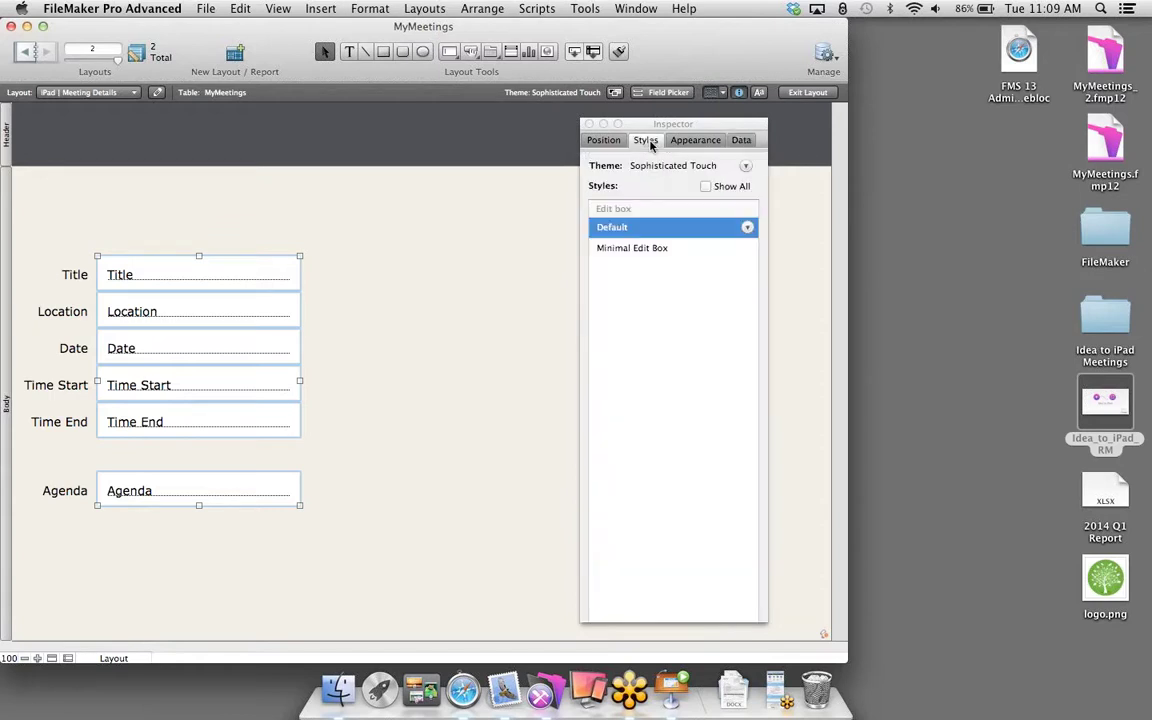
pyautogui.click(706, 187)
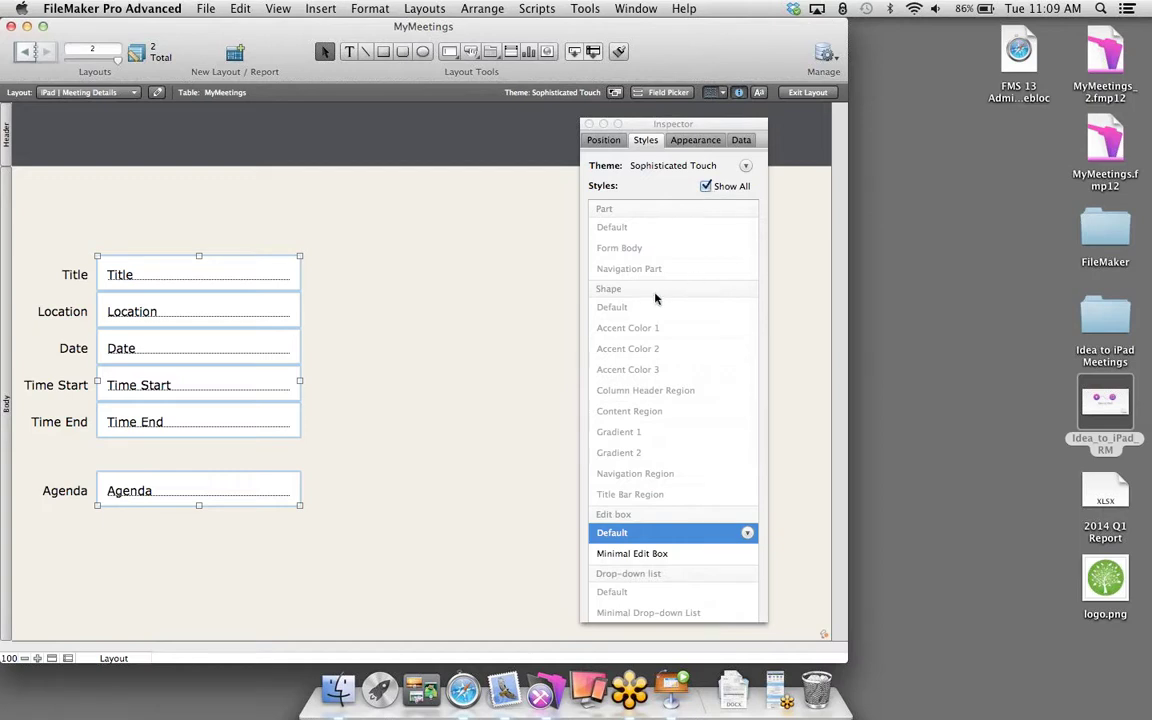
pyautogui.scroll(-3, 635, 313)
pyautogui.click(706, 186)
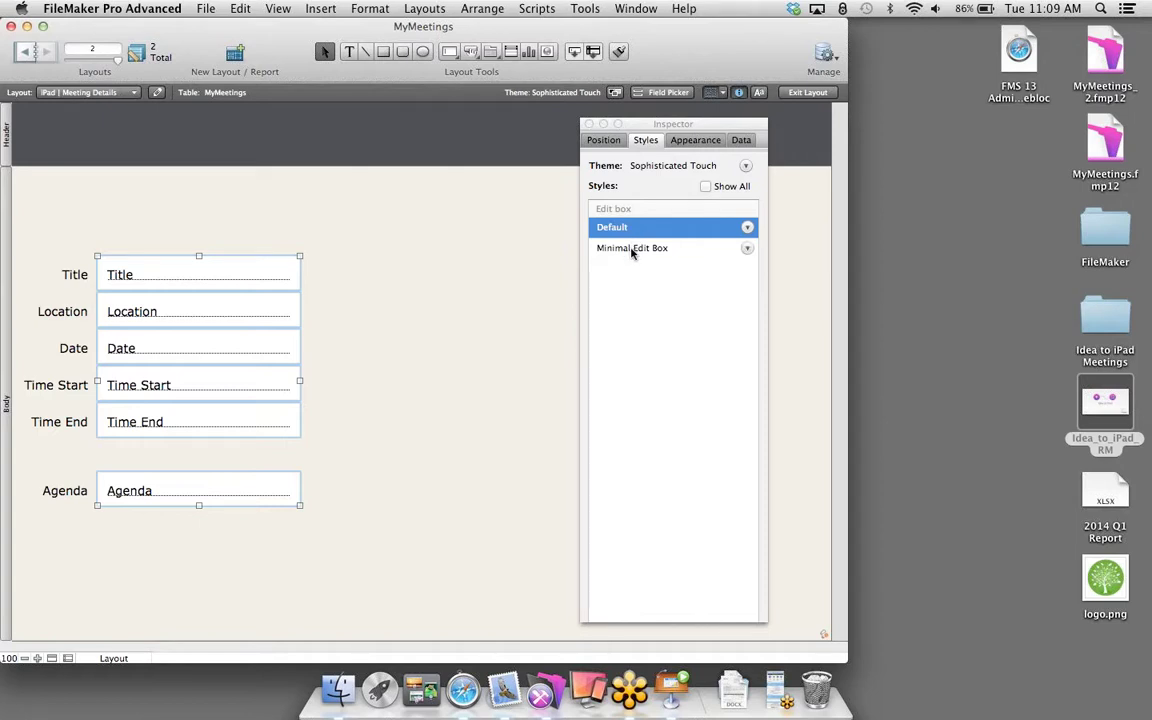
pyautogui.click(631, 251)
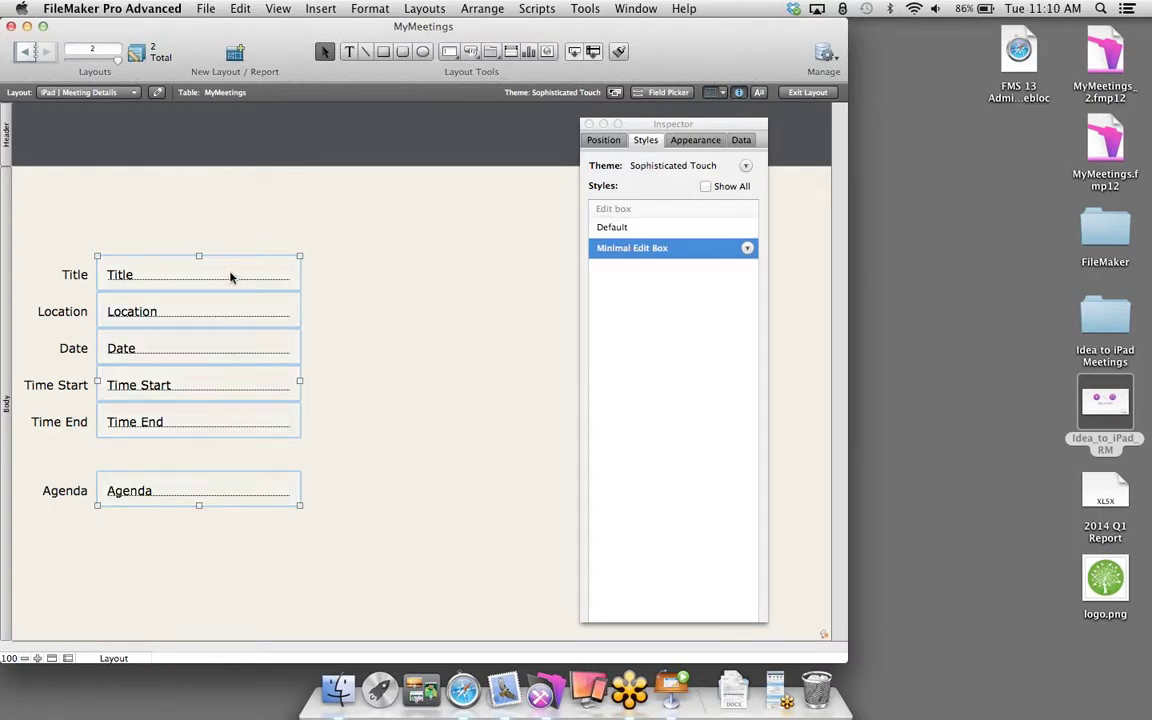
# Delete the Title label and move the Title field to the top left.
pyautogui.click(349, 318)
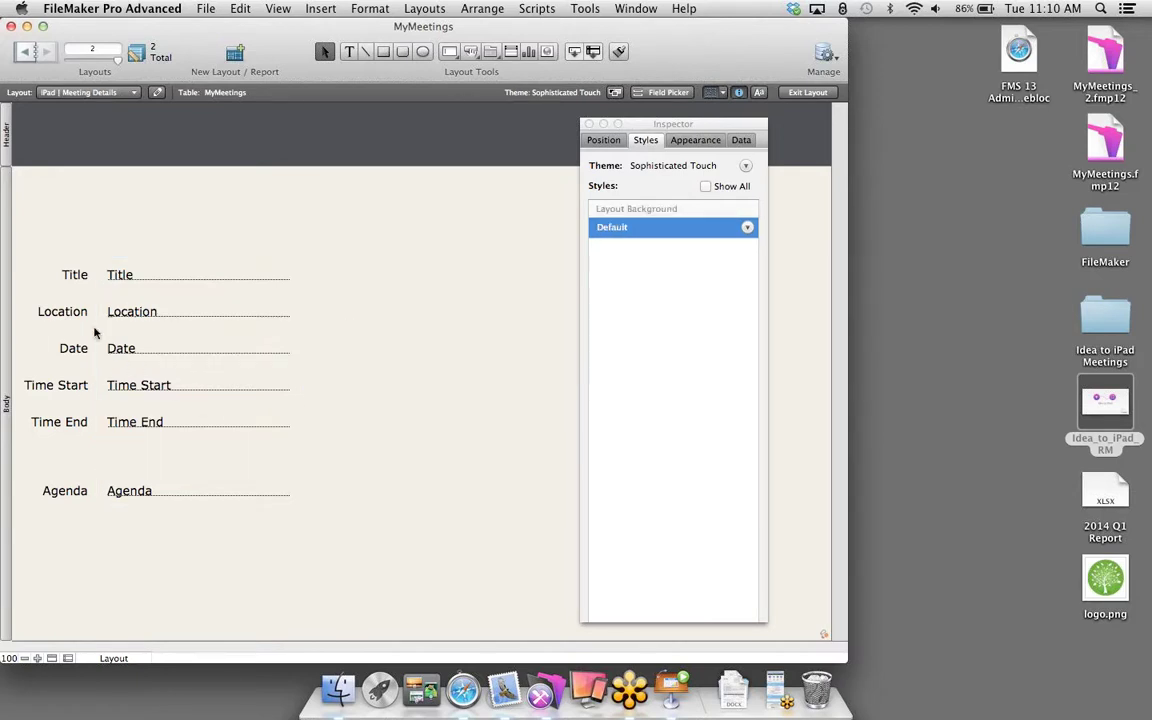
pyautogui.click(75, 274)
pyautogui.press('Delete')
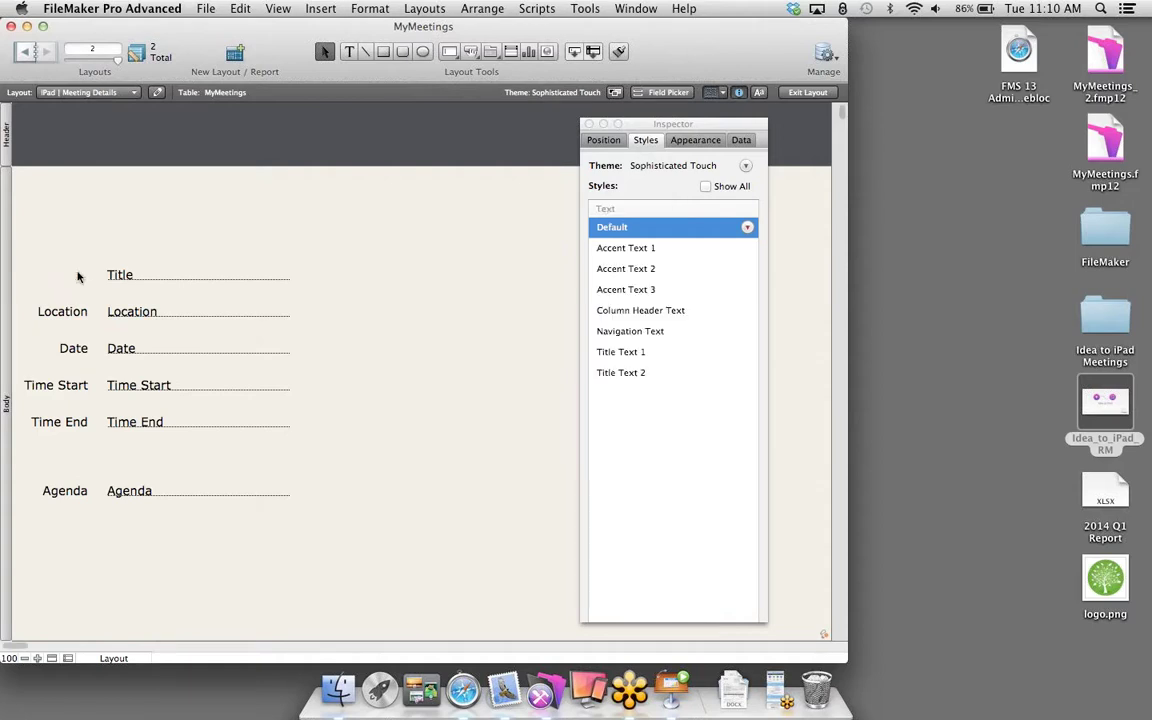
pyautogui.moveTo(139, 275); pyautogui.dragTo(63, 227)
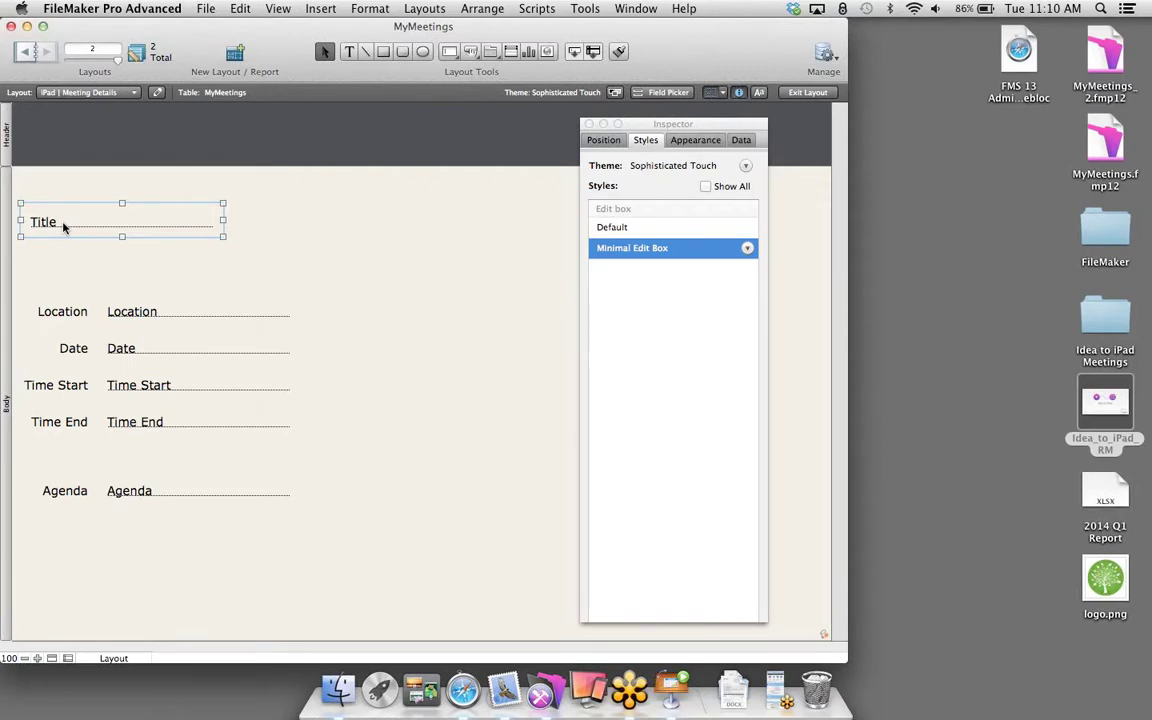
# Set the Title field to 24 pt with left padding 2 and top padding 17.
pyautogui.click(759, 92)
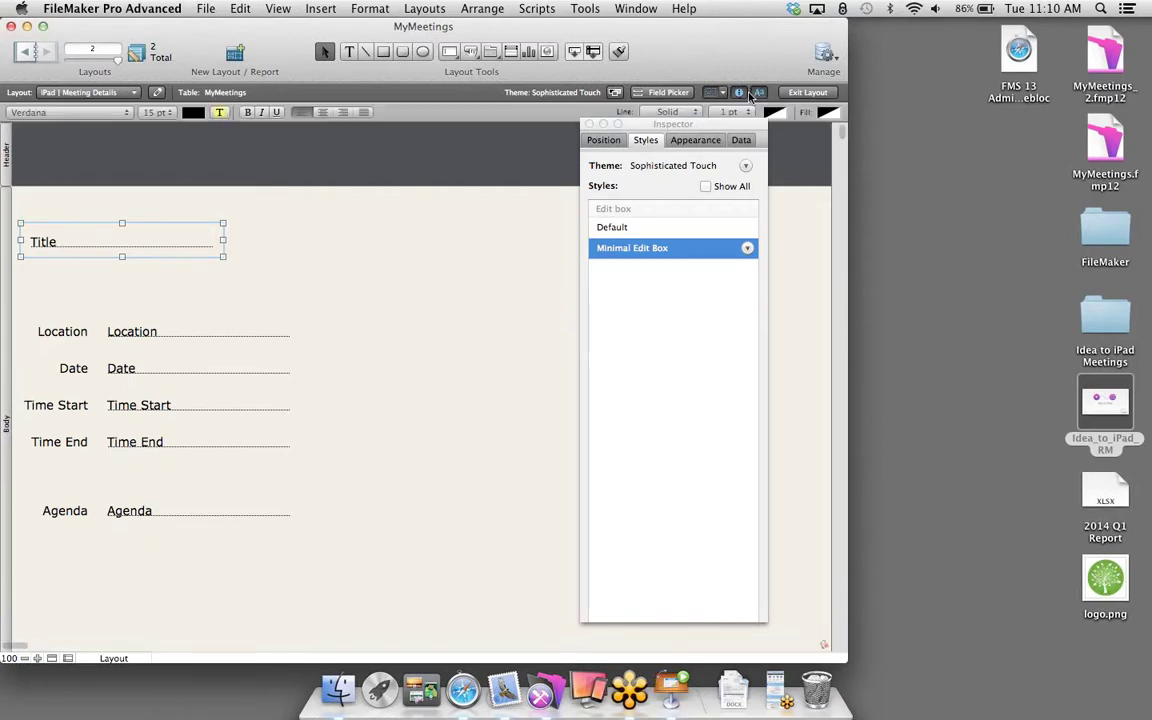
pyautogui.click(166, 113)
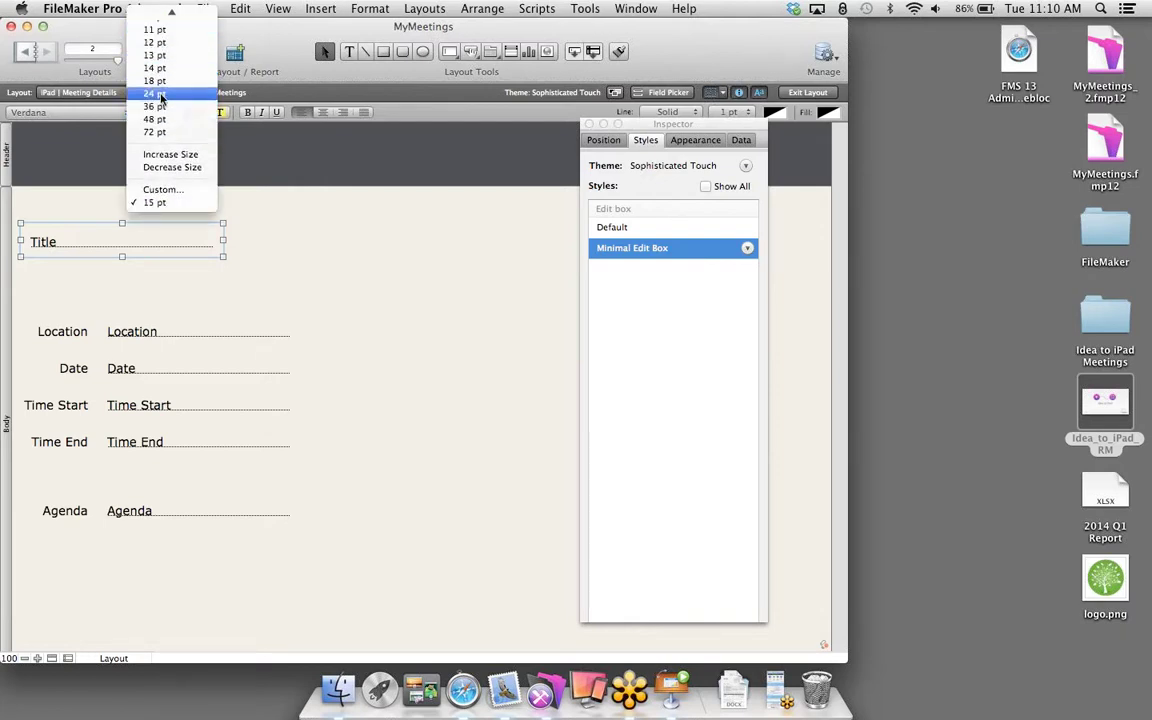
pyautogui.click(161, 95)
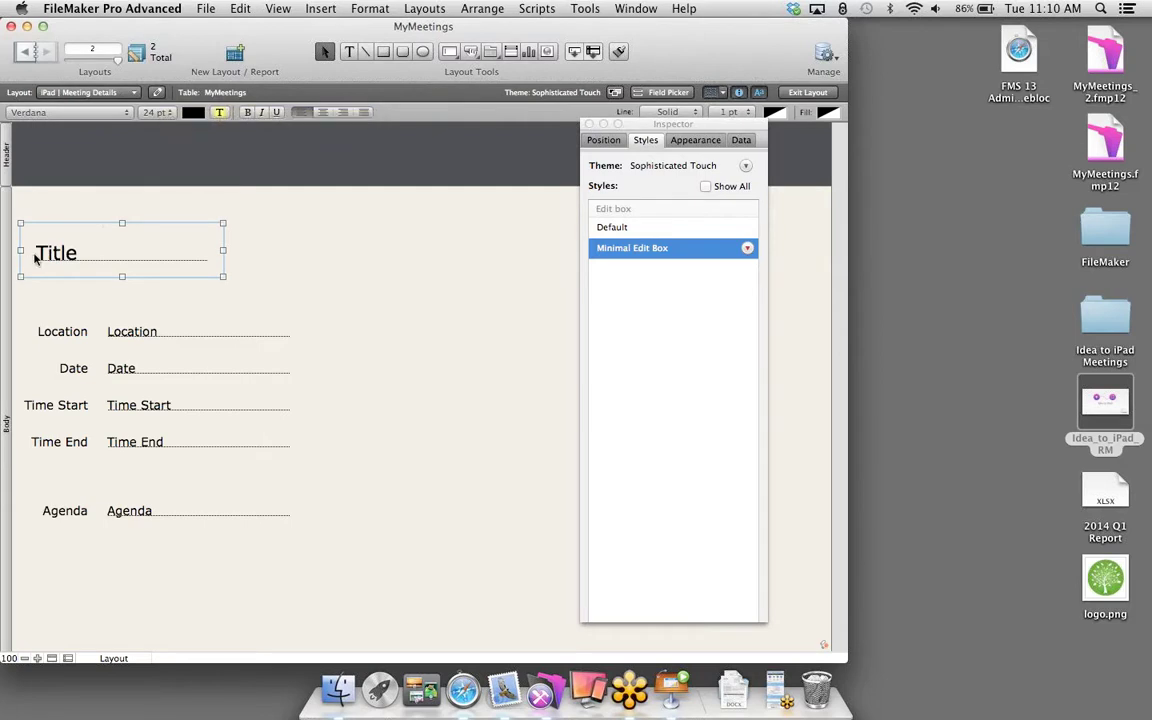
pyautogui.click(680, 140)
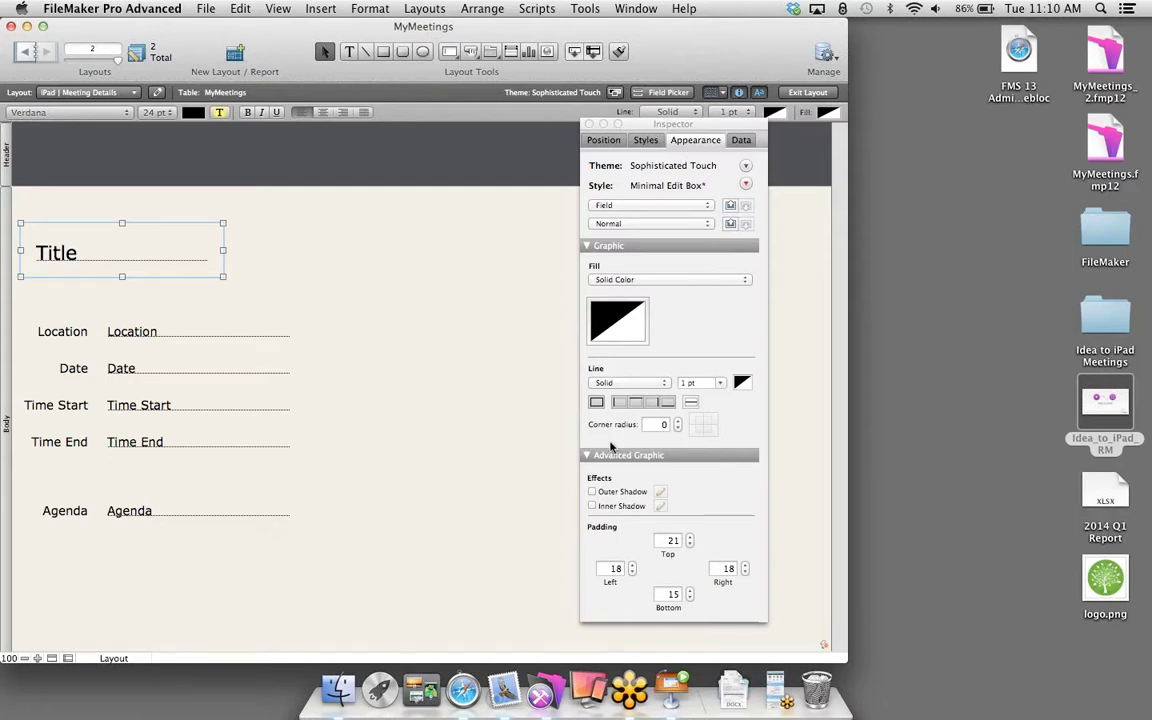
pyautogui.scroll(-3, 612, 420)
pyautogui.doubleClick(616, 516)
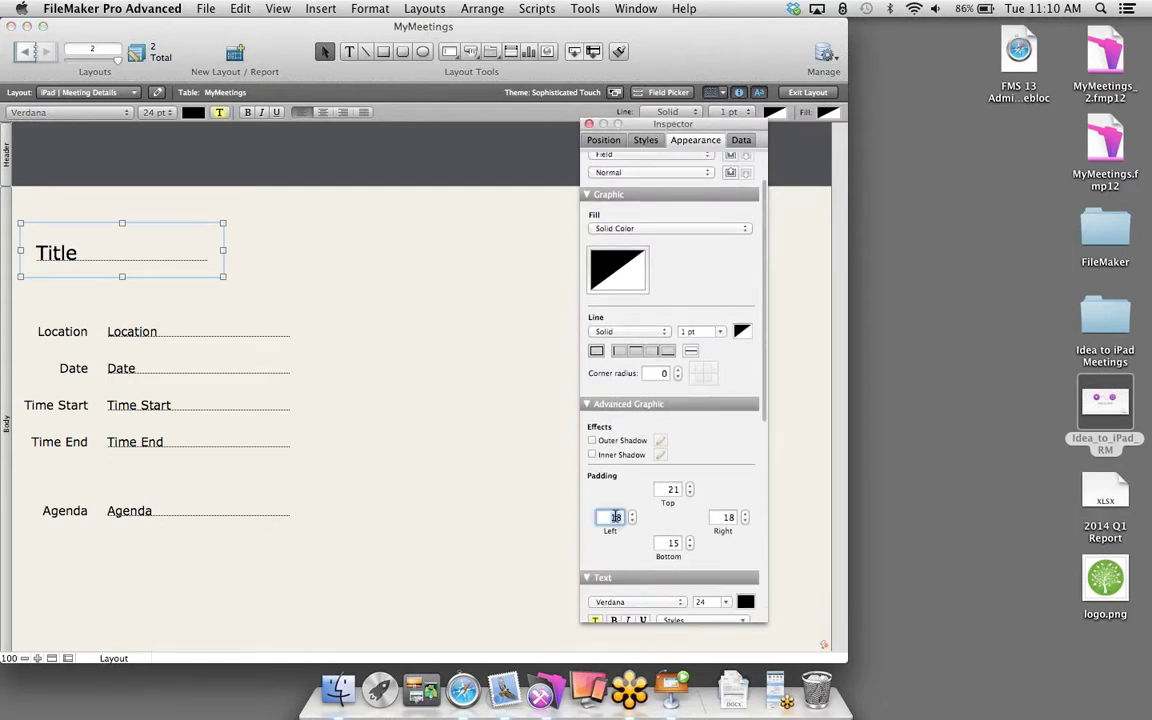
pyautogui.write('2')
pyautogui.press('Return')
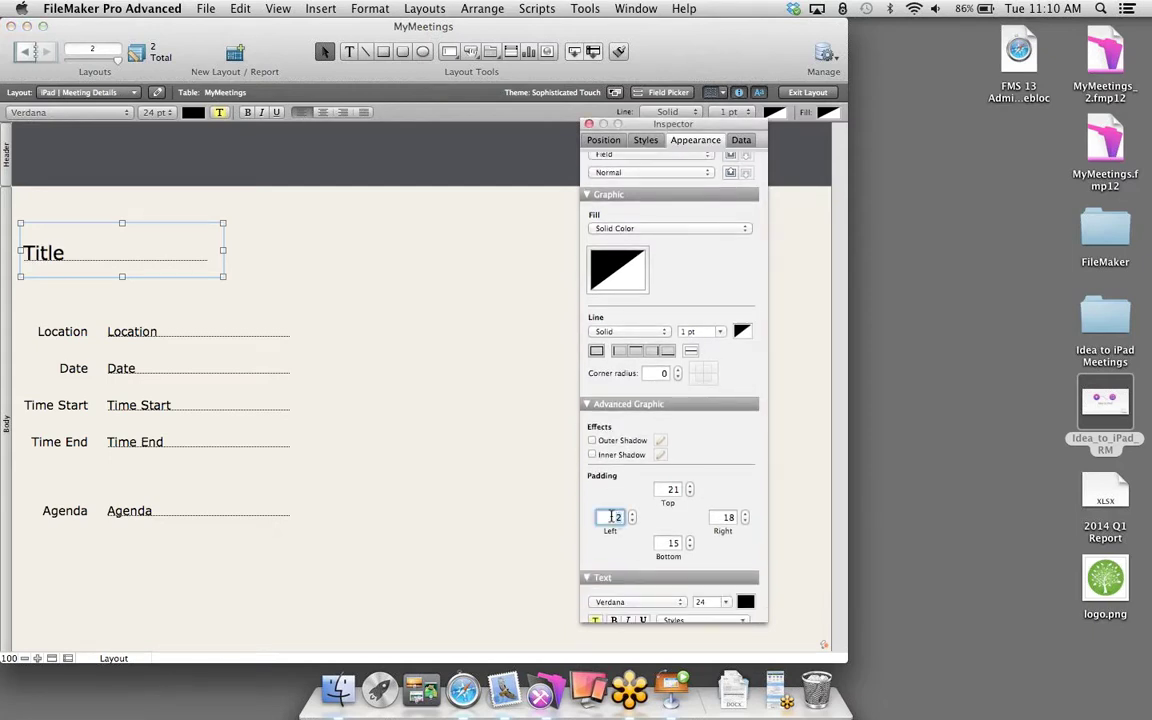
pyautogui.click(689, 493)
pyautogui.click(689, 493)
pyautogui.click(689, 493)
pyautogui.click(689, 493)
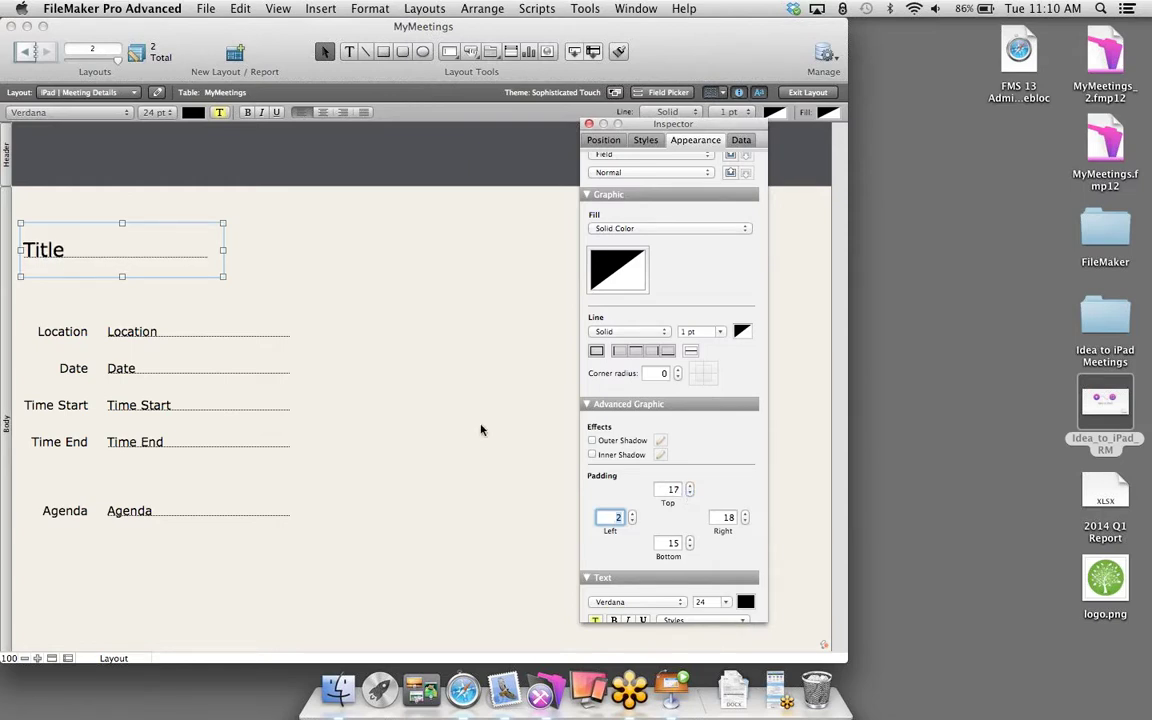
# Make Title bold and UPPERCASE, widen it, then select Location through Time End with labels.
pyautogui.click(392, 358)
pyautogui.click(142, 257)
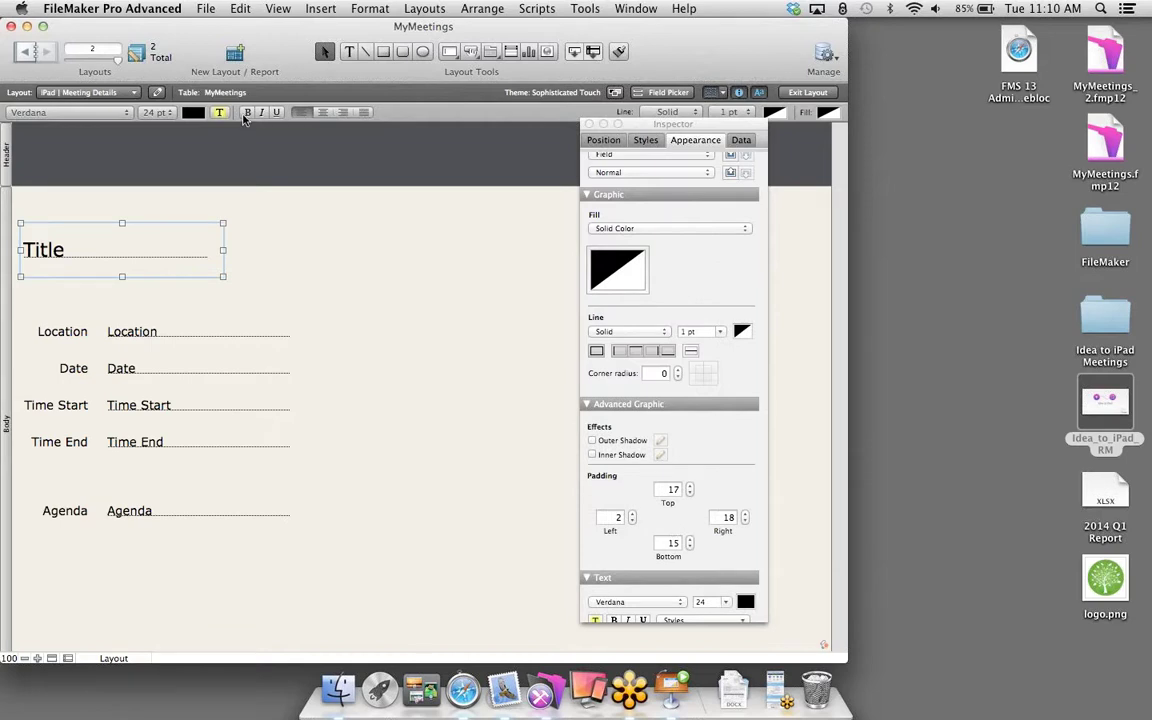
pyautogui.click(246, 113)
pyautogui.click(368, 9)
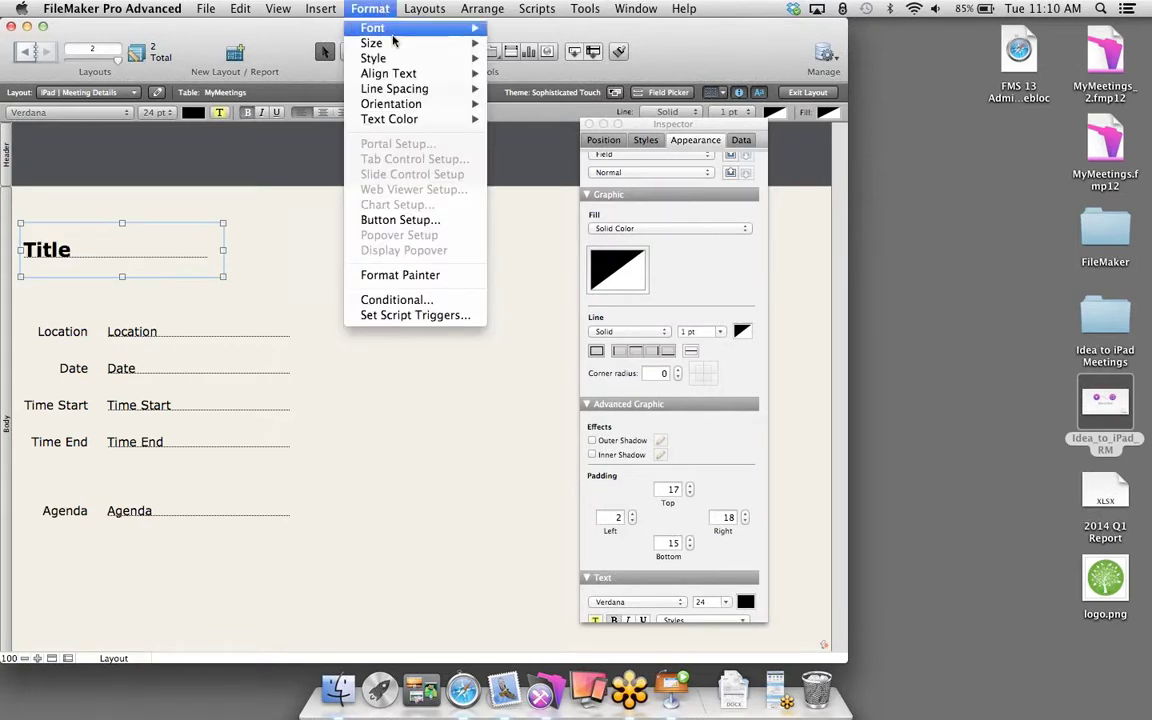
pyautogui.moveTo(395, 45)
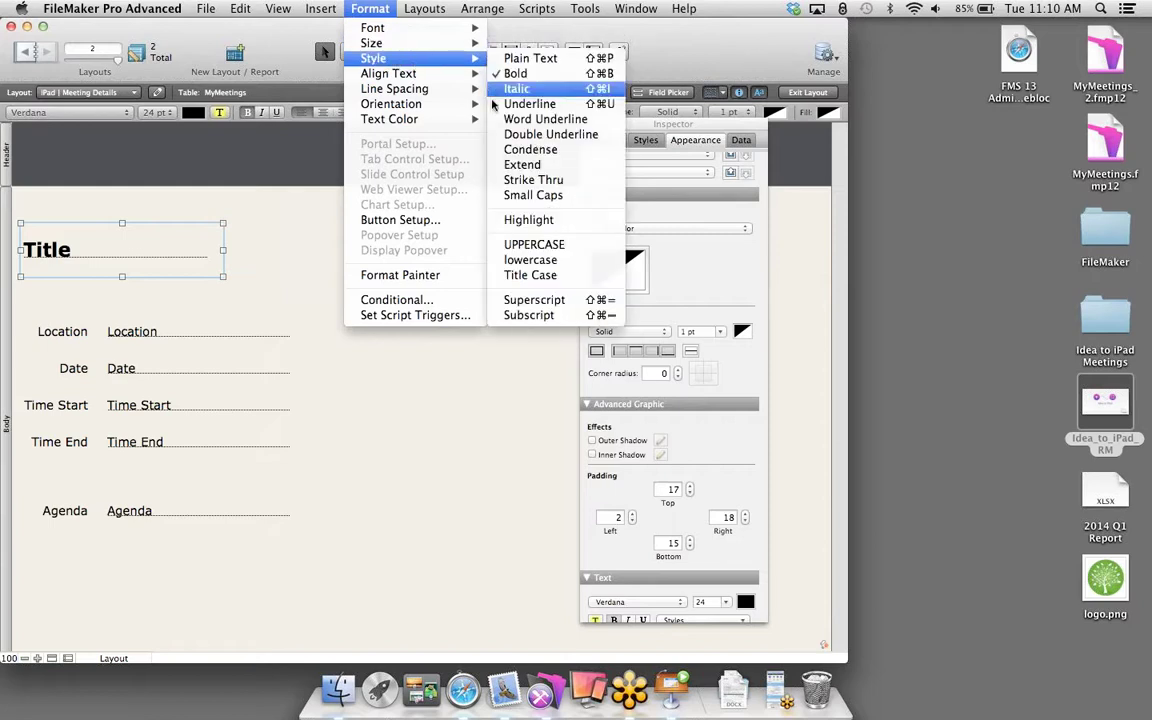
pyautogui.click(530, 245)
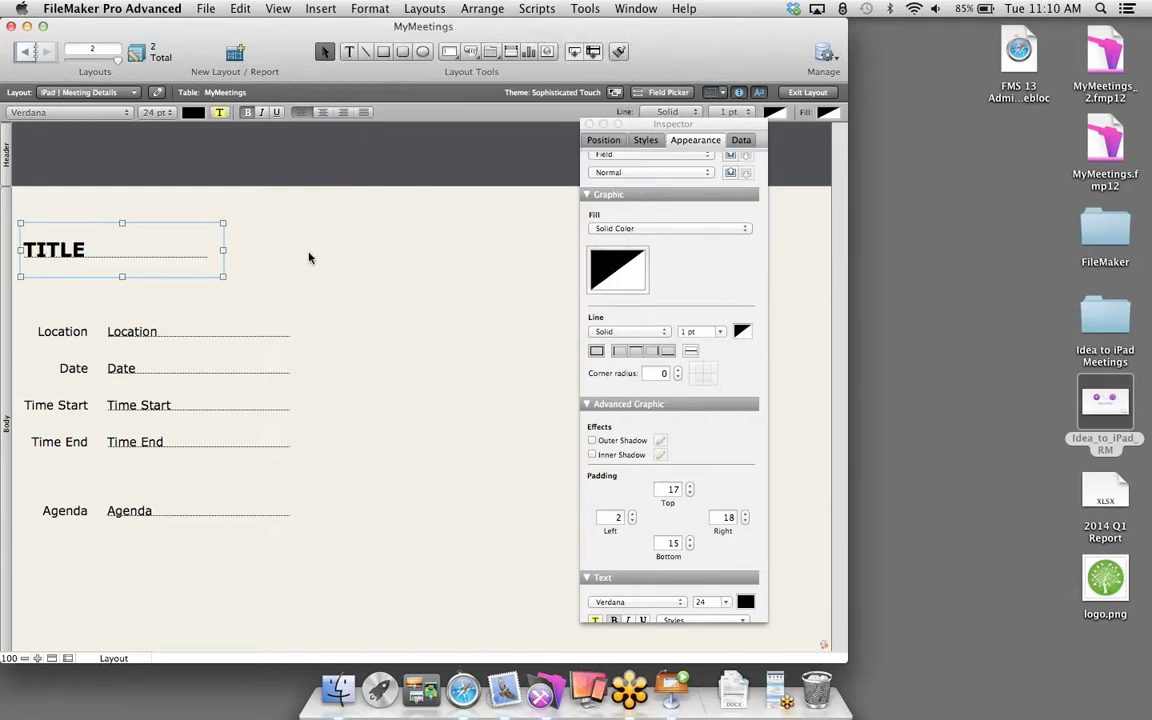
pyautogui.click(309, 258)
pyautogui.click(193, 247)
pyautogui.moveTo(222, 248); pyautogui.dragTo(298, 255)
pyautogui.moveTo(148, 253); pyautogui.dragTo(156, 253)
pyautogui.moveTo(327, 463); pyautogui.dragTo(126, 291)
# Raise the detail fields, draw a horizontal divider under Time End, and move Agenda below its label.
pyautogui.click(340, 327)
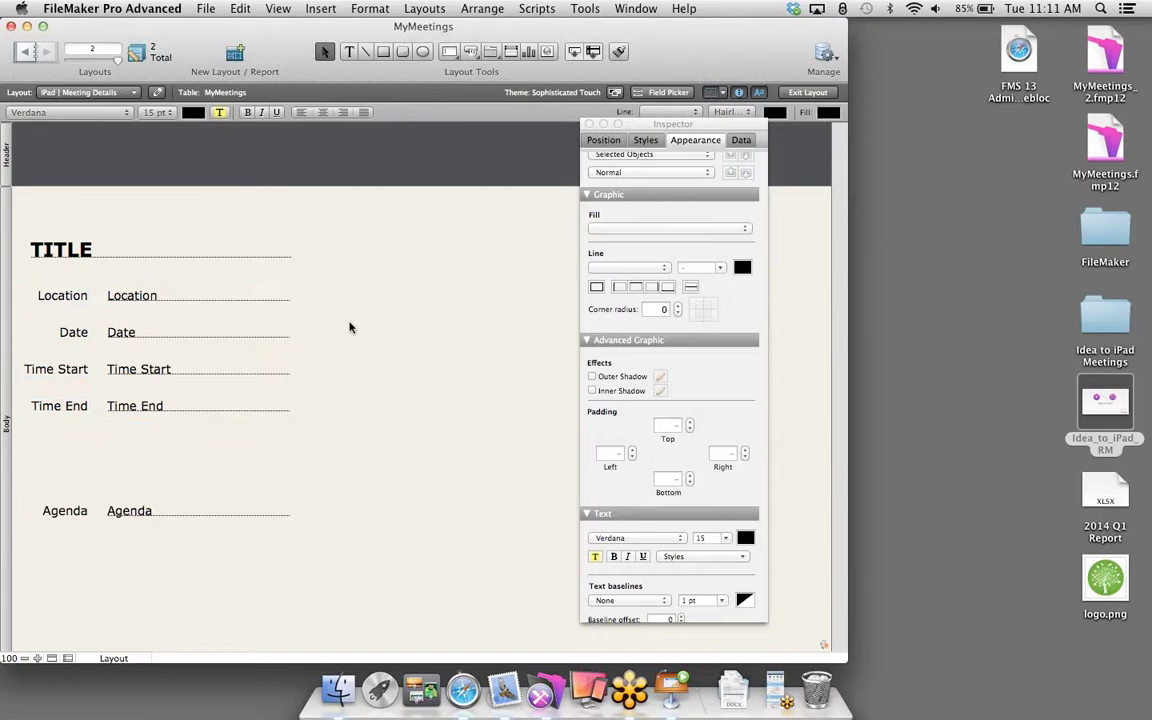
pyautogui.click(364, 55)
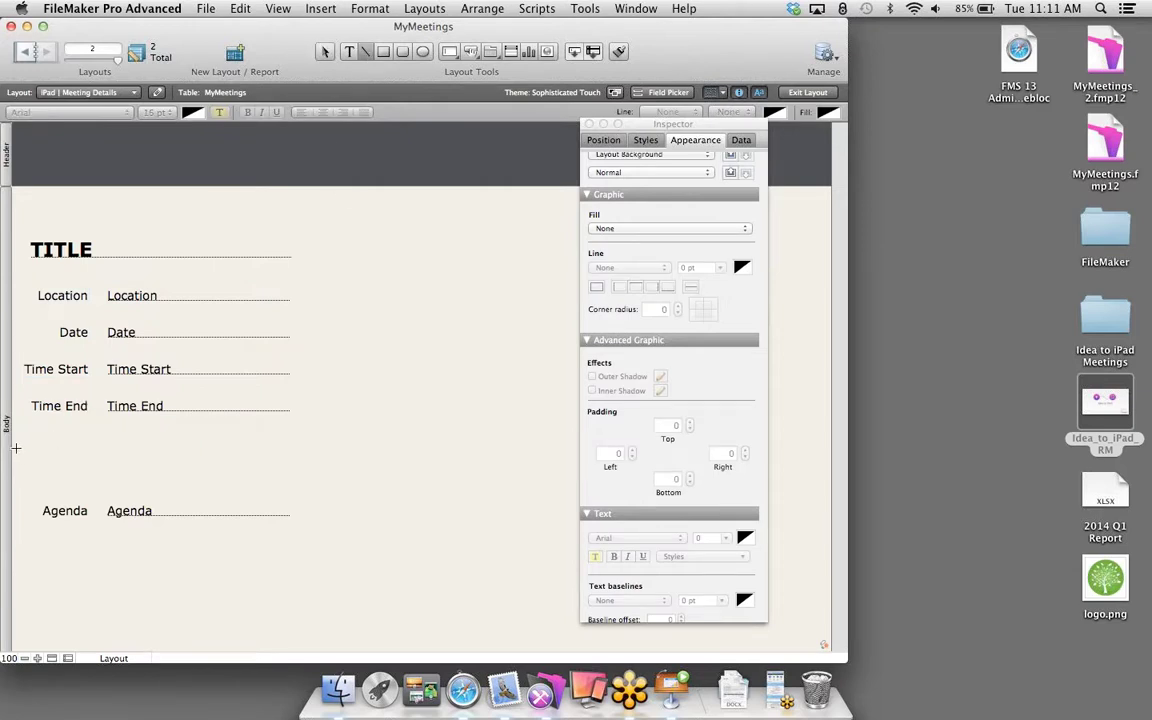
pyautogui.moveTo(15, 448); pyautogui.dragTo(306, 448)
pyautogui.click(321, 455)
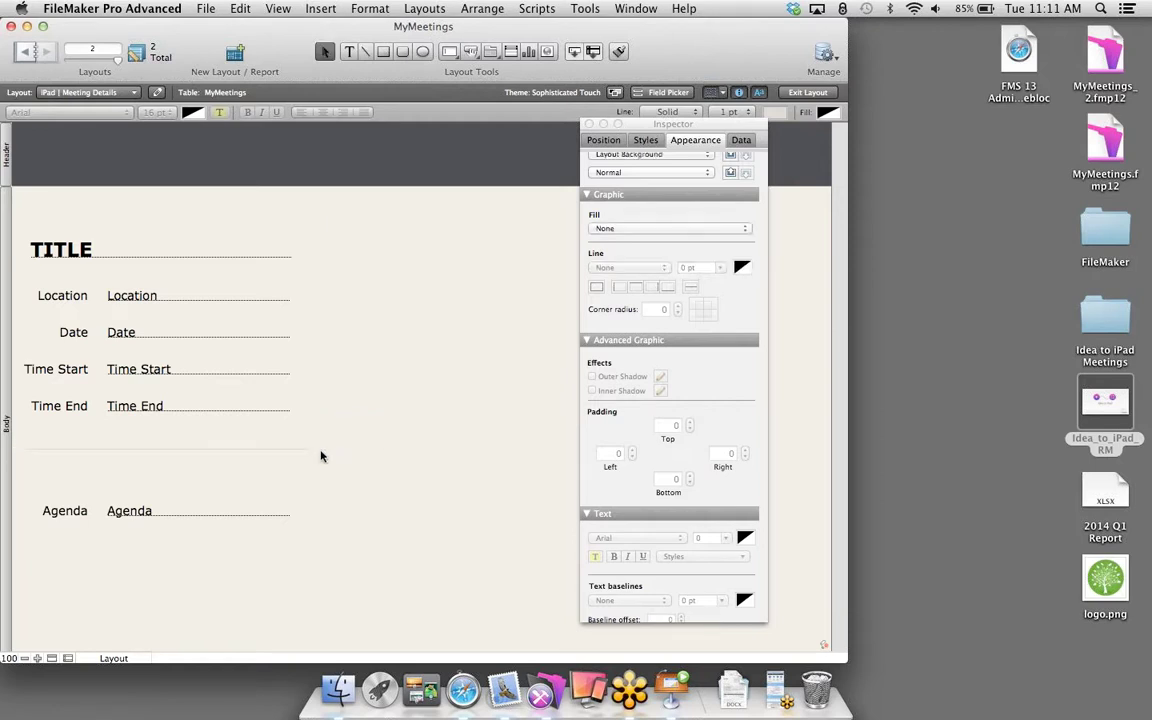
pyautogui.click(148, 510)
pyautogui.moveTo(139, 517); pyautogui.dragTo(93, 568)
# Format the Agenda label as 24 pt bold UPPERCASE text.
pyautogui.click(73, 516)
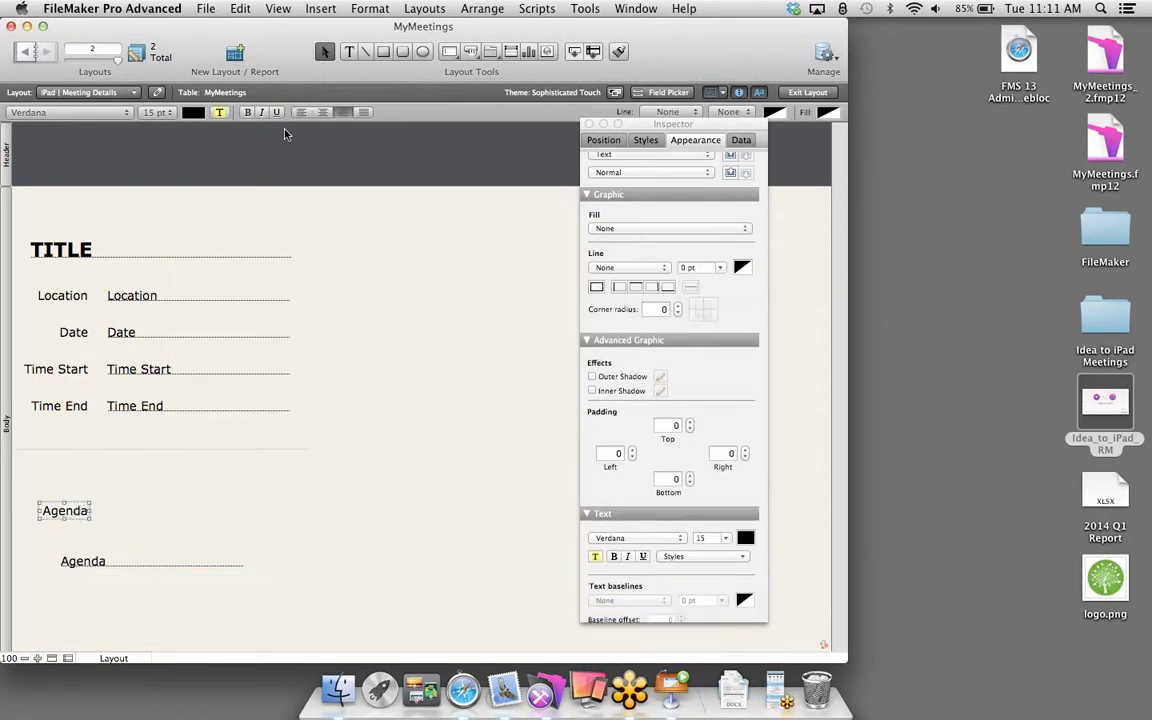
pyautogui.click(157, 112)
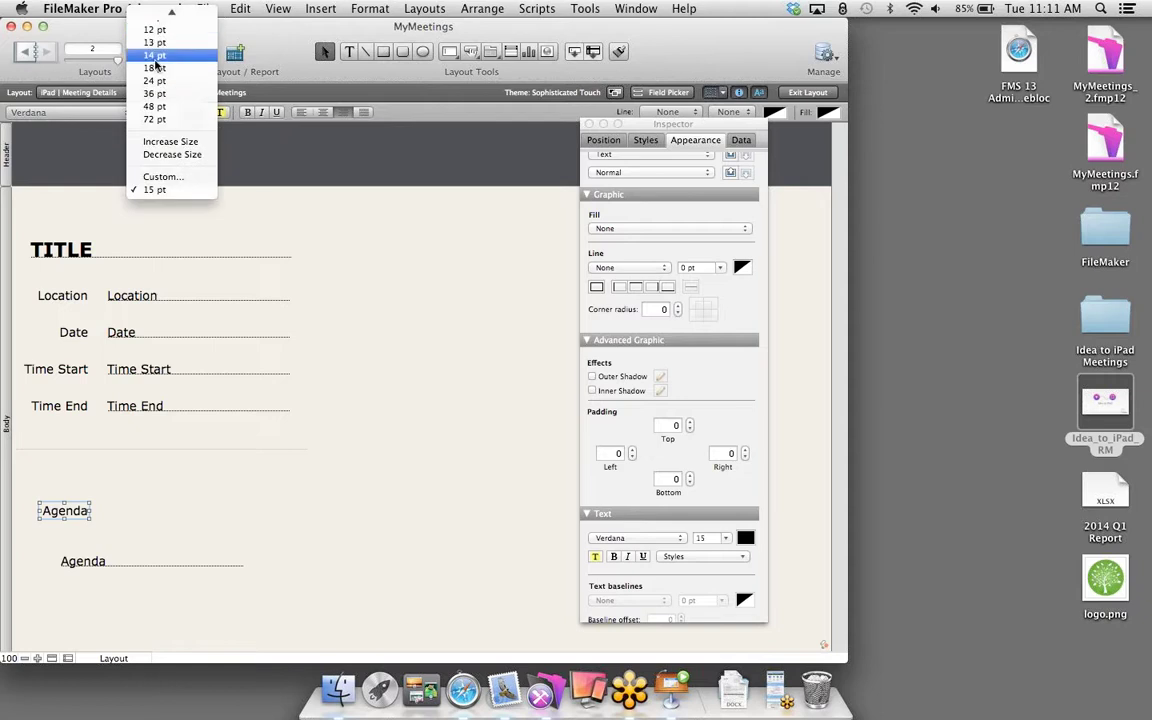
pyautogui.click(155, 69)
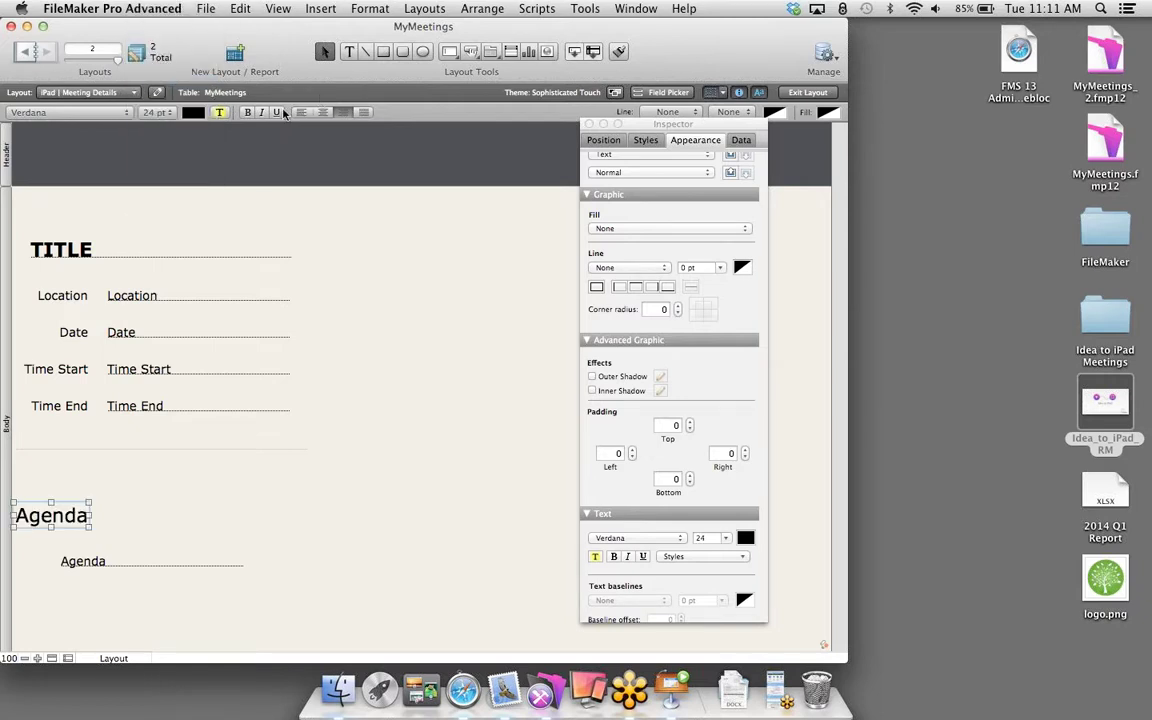
pyautogui.click(248, 113)
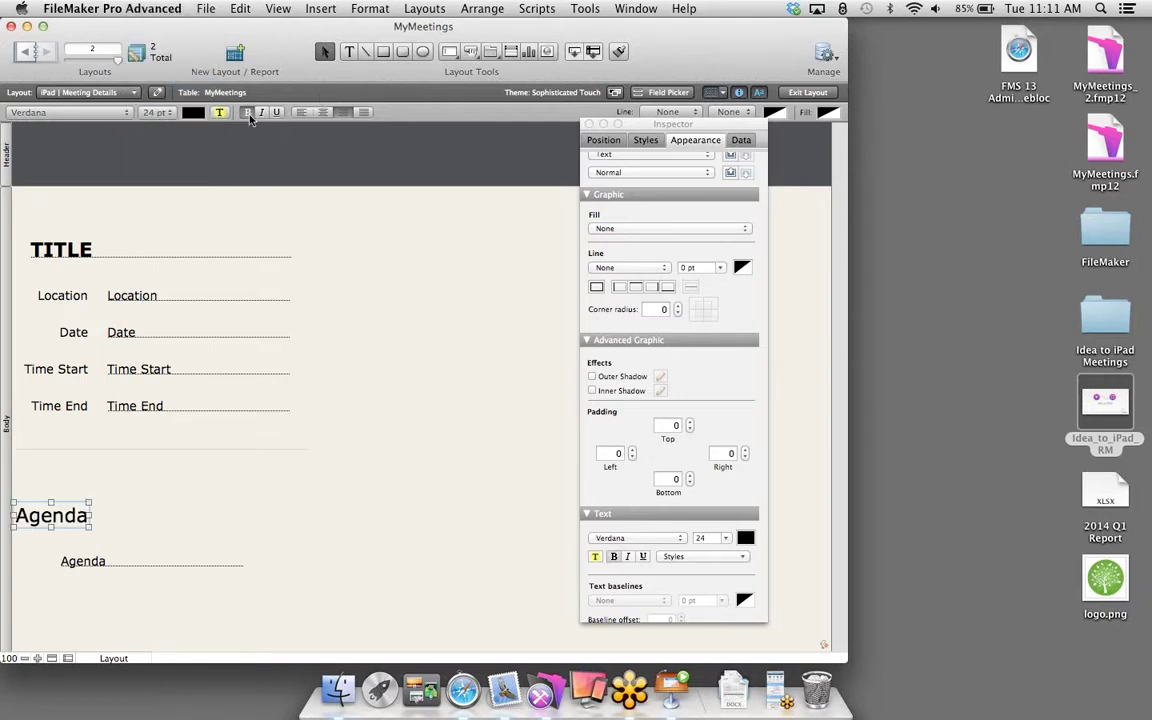
pyautogui.click(372, 9)
pyautogui.moveTo(352, 57)
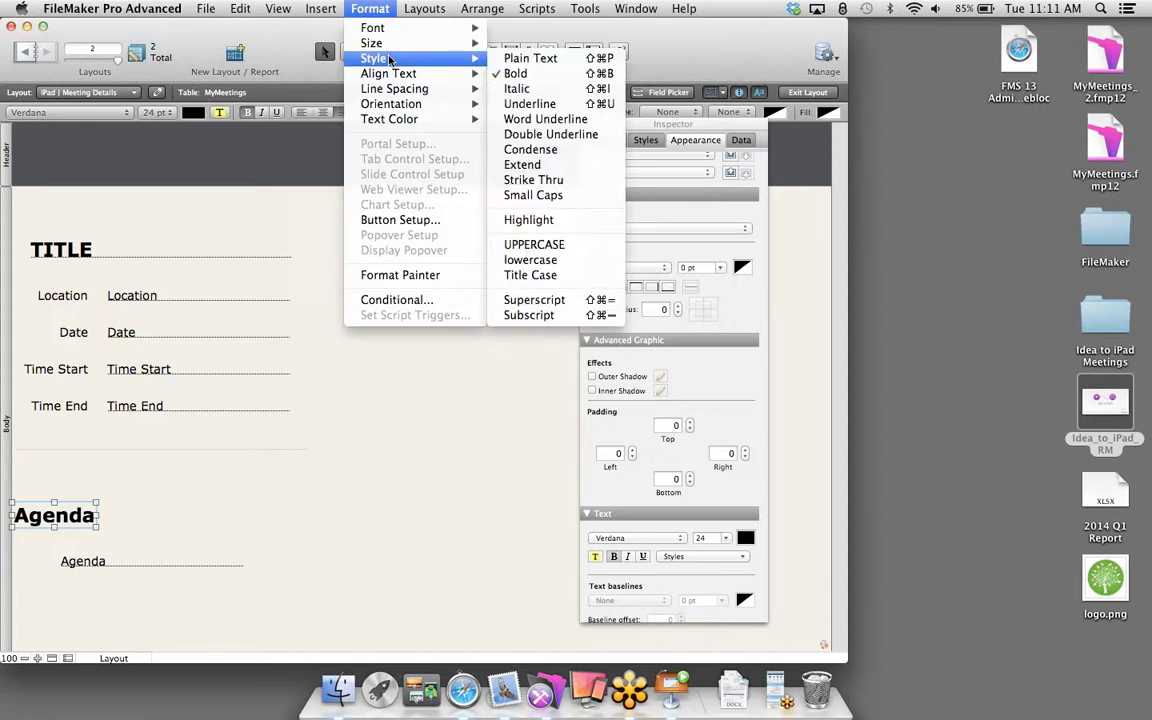
pyautogui.click(527, 244)
# Place the Agenda field under the AGENDA heading, wider and about 2.194 in tall.
pyautogui.moveTo(51, 517); pyautogui.dragTo(76, 497)
pyautogui.moveTo(85, 560); pyautogui.dragTo(68, 537)
pyautogui.moveTo(236, 530); pyautogui.dragTo(300, 530)
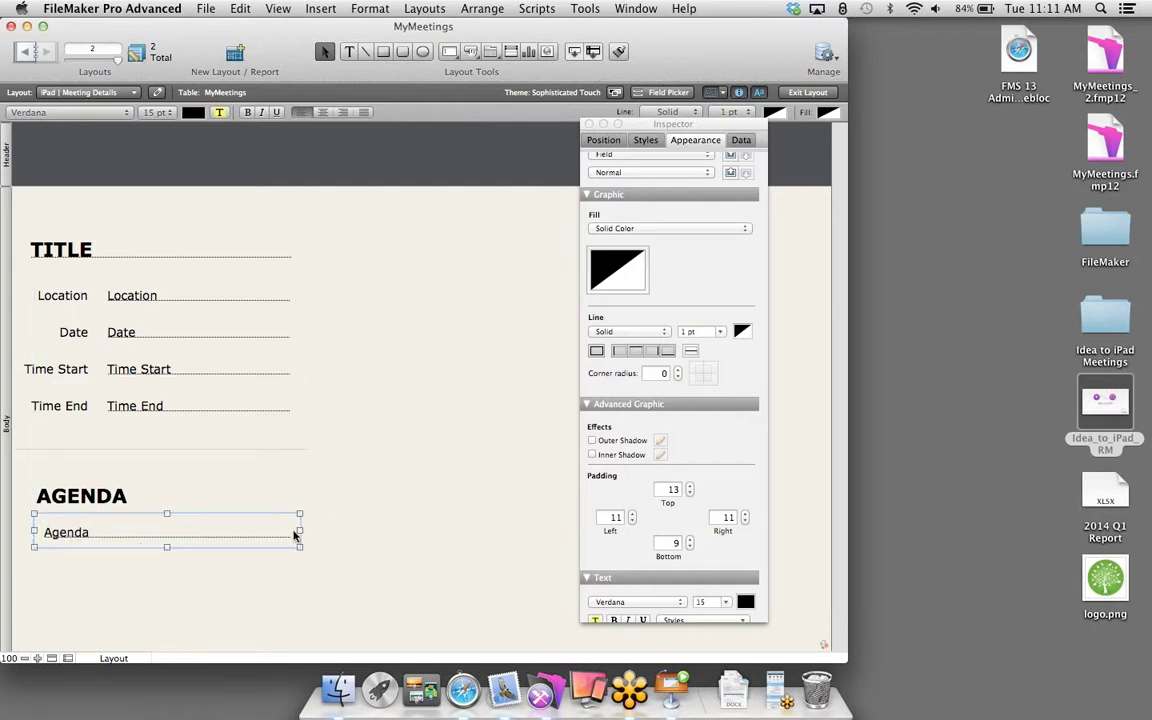
pyautogui.moveTo(167, 546); pyautogui.dragTo(167, 638)
pyautogui.click(344, 617)
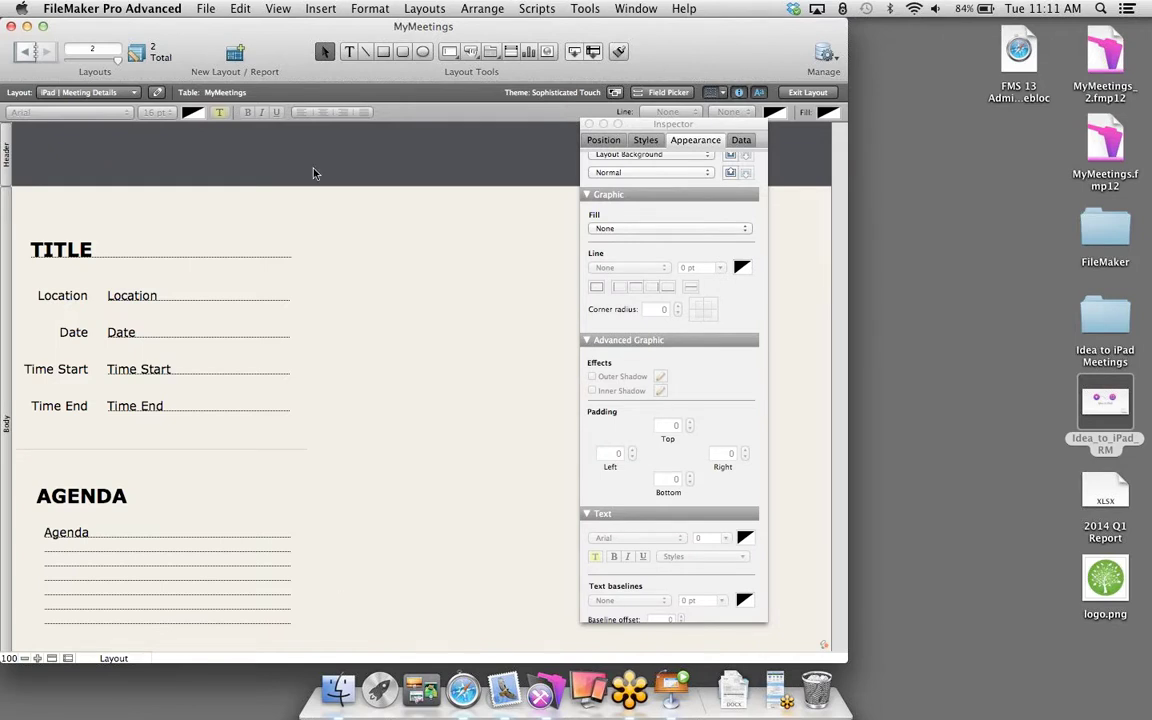
# Add a MEETING DETAILS text object in the header.
pyautogui.click(349, 52)
pyautogui.click(261, 157)
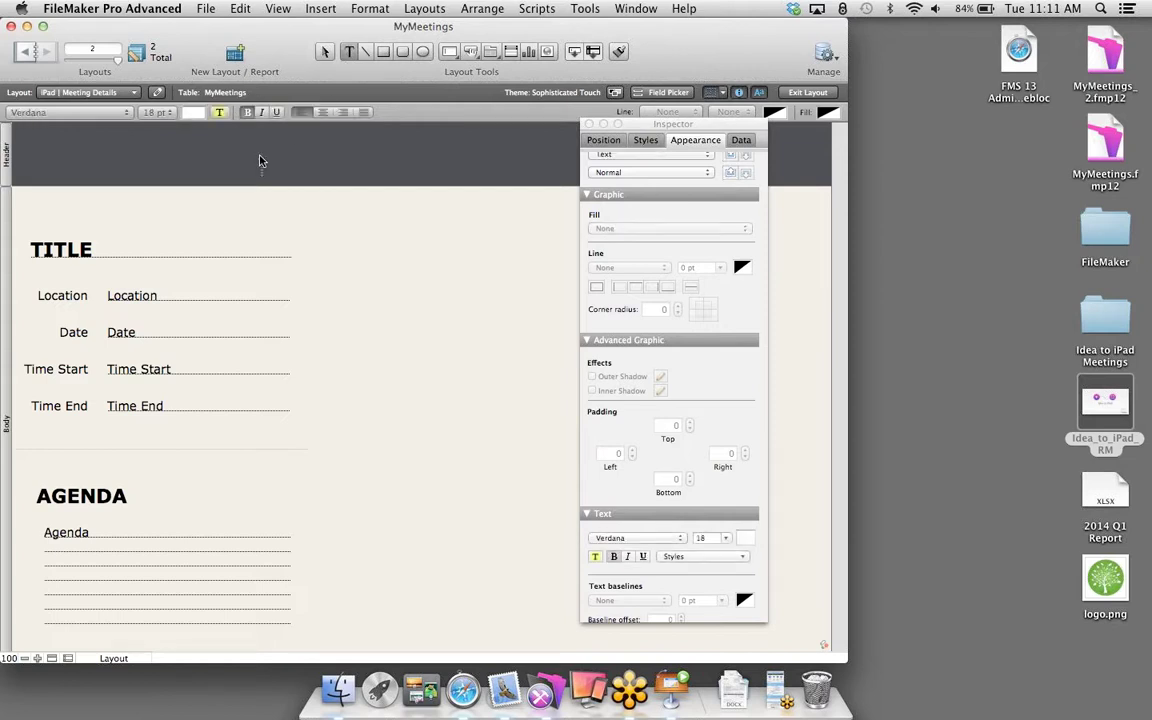
pyautogui.write('MEETING DETAILS')
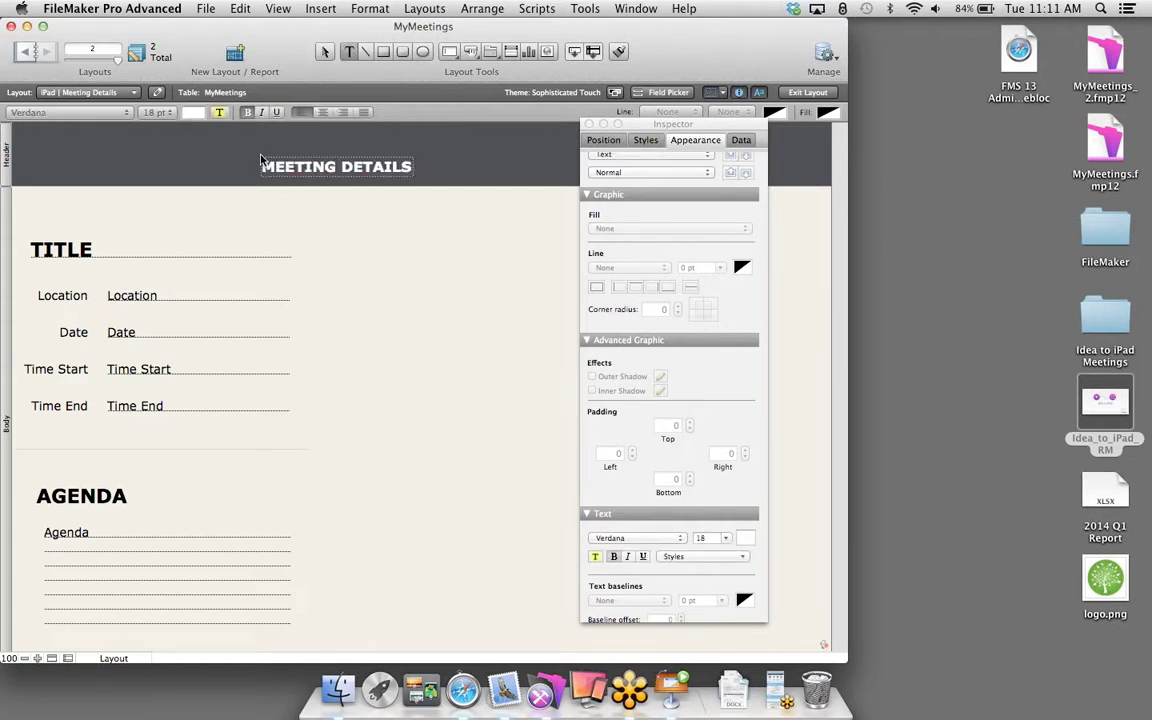
# Set MEETING DETAILS to 36 pt and move it to the header's left edge.
pyautogui.press('Escape')
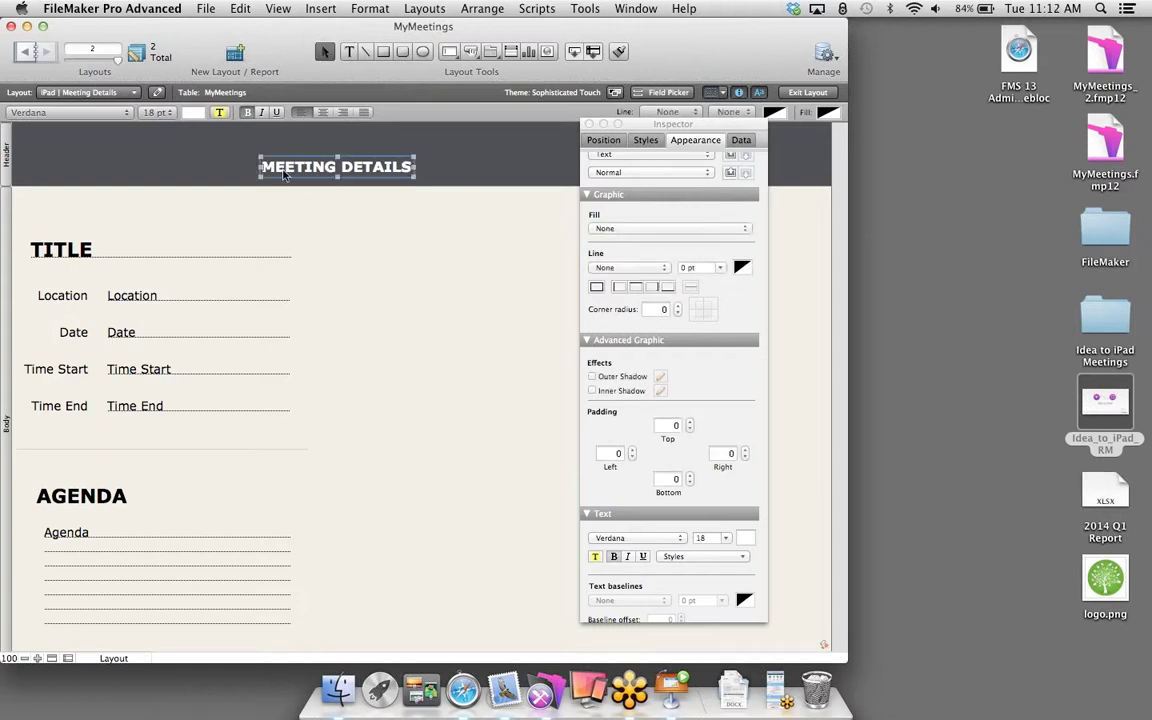
pyautogui.click(163, 116)
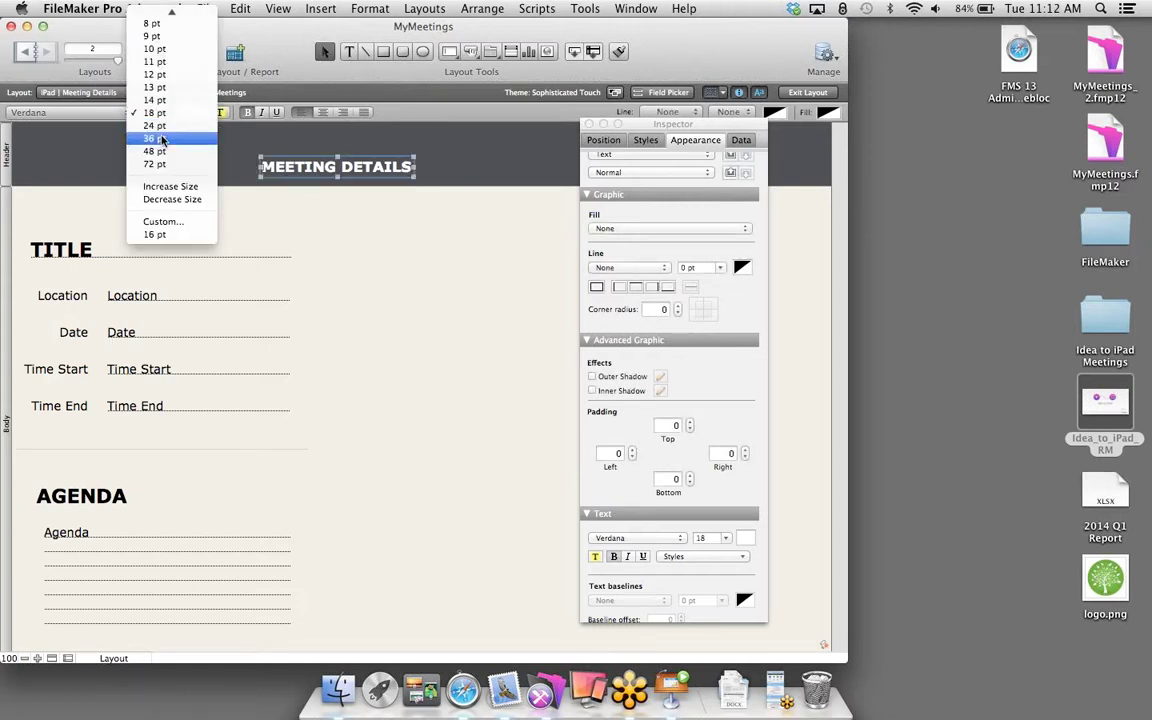
pyautogui.click(147, 128)
pyautogui.moveTo(341, 177); pyautogui.dragTo(105, 159)
pyautogui.press('super+i')
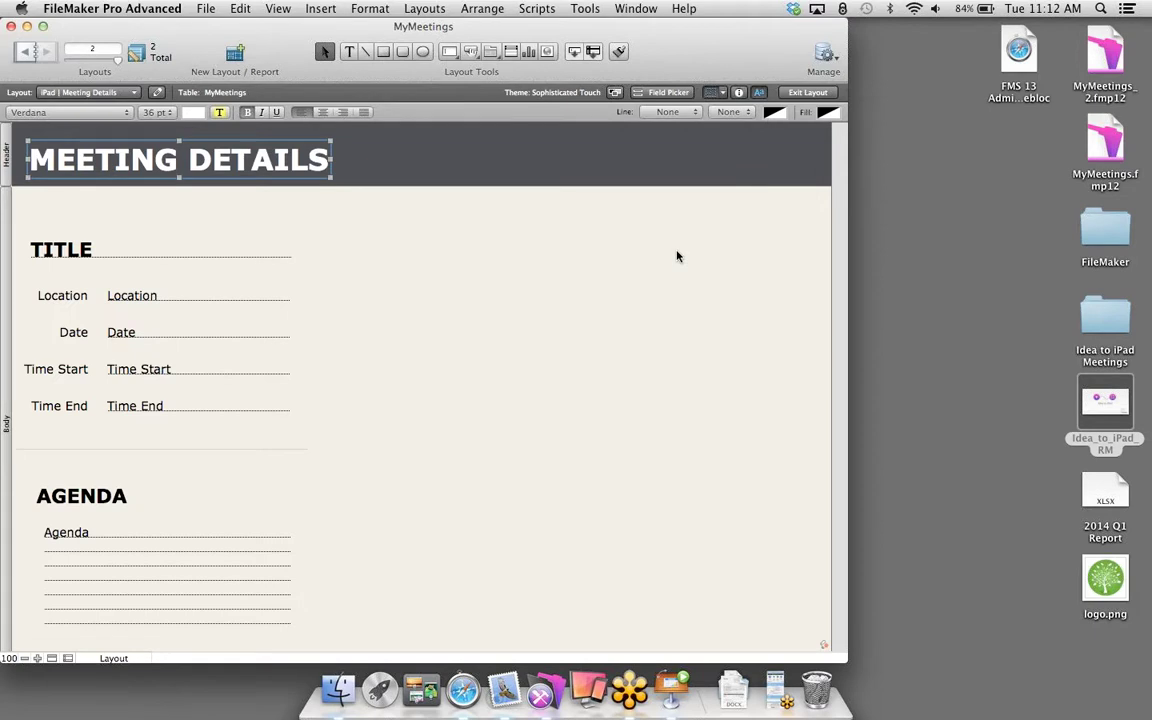
# Bring logo.png from the desktop into the header's right end, then switch to Browse mode.
pyautogui.click(1108, 582)
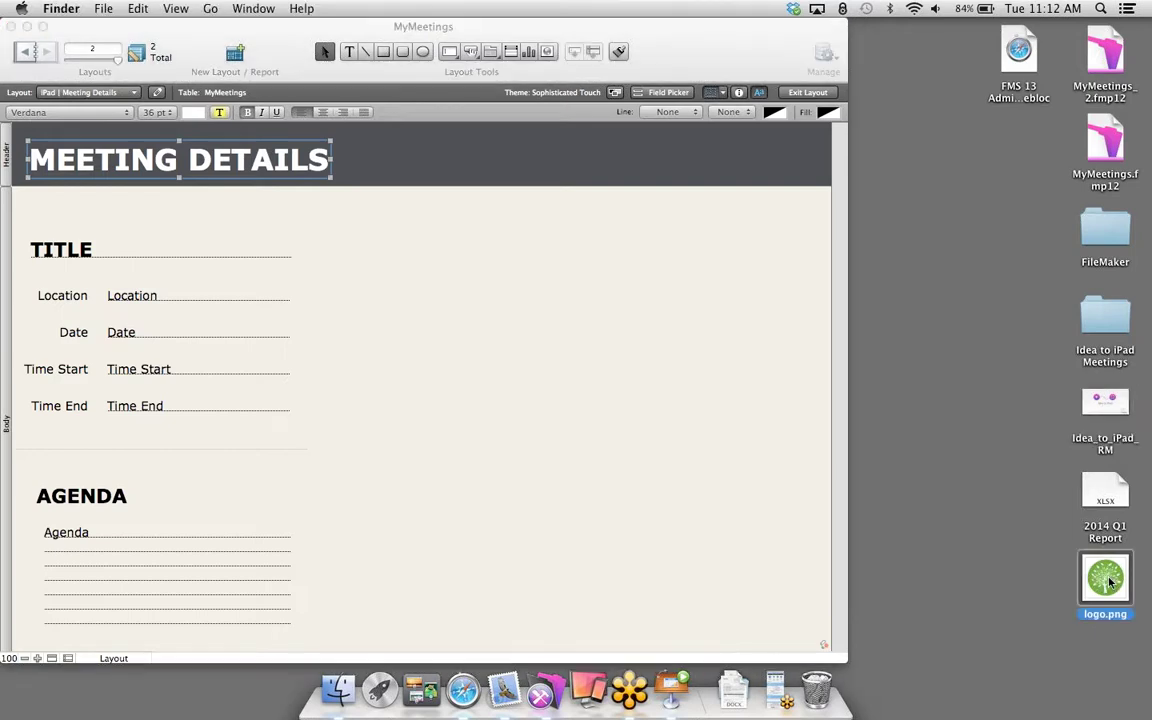
pyautogui.moveTo(1108, 582); pyautogui.dragTo(645, 393)
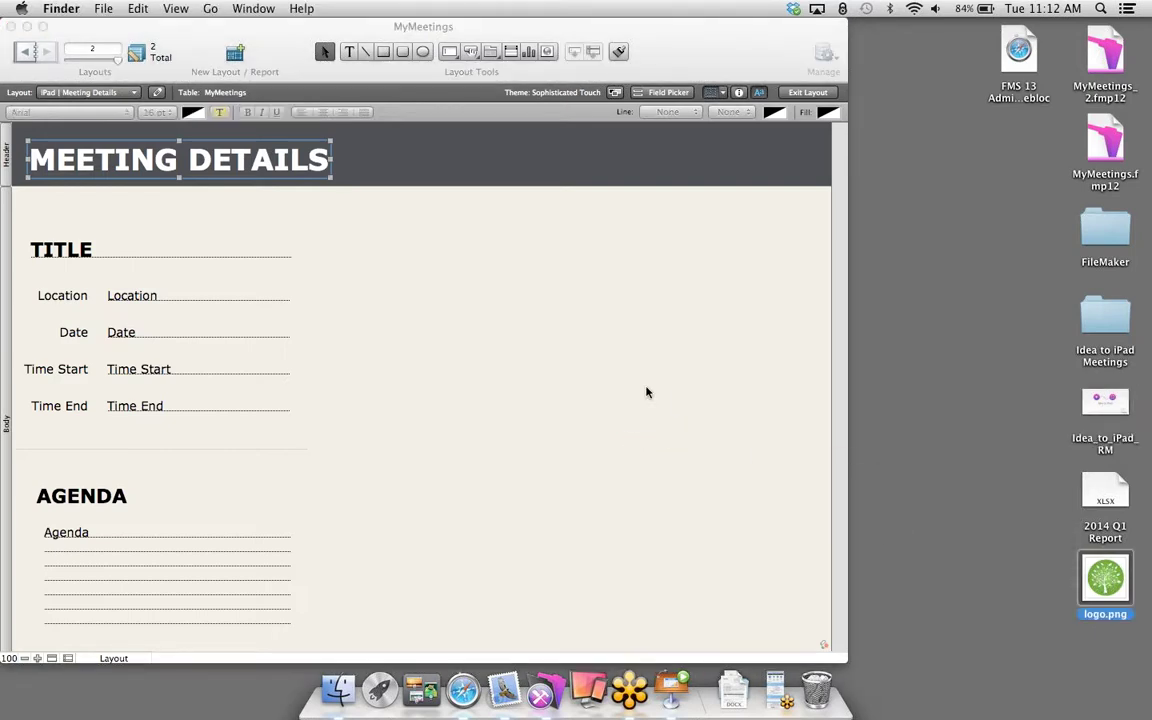
pyautogui.click(44, 162)
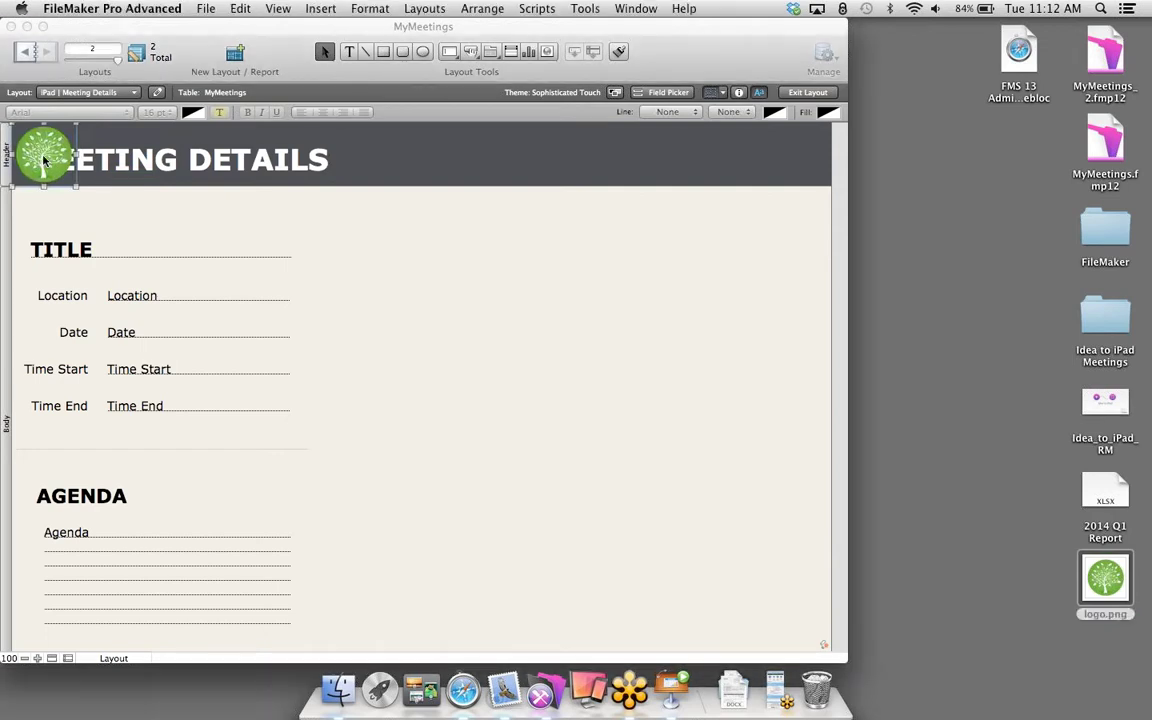
pyautogui.moveTo(44, 160); pyautogui.dragTo(809, 160)
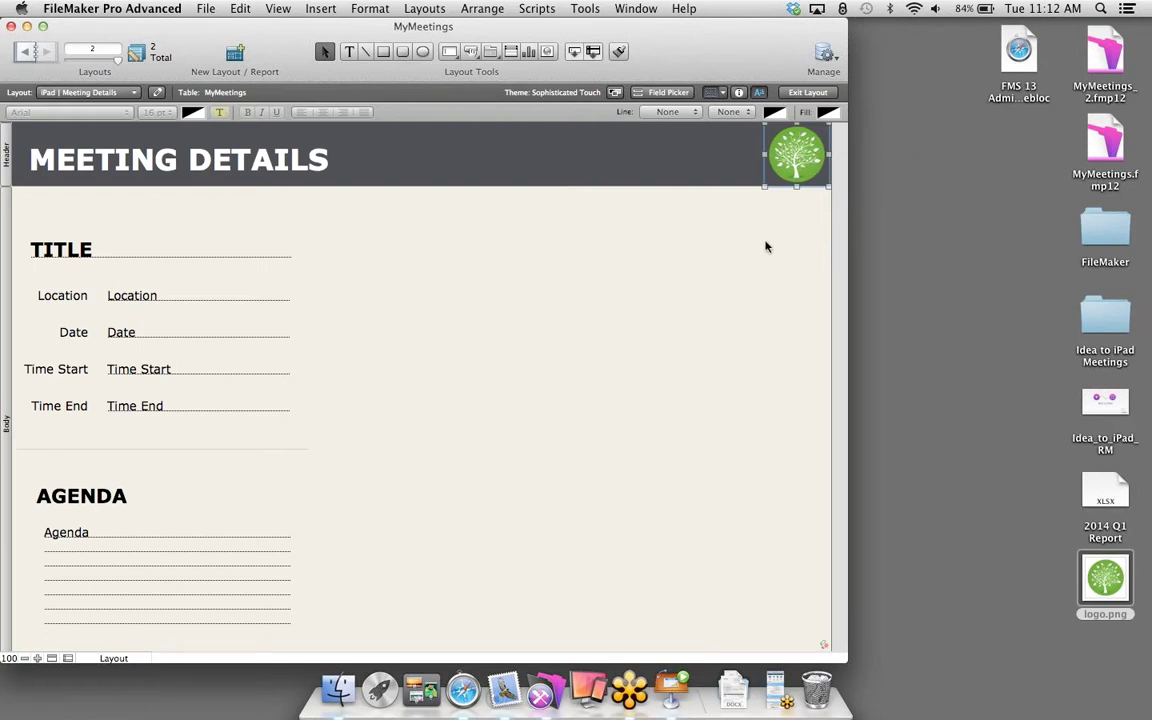
pyautogui.click(766, 246)
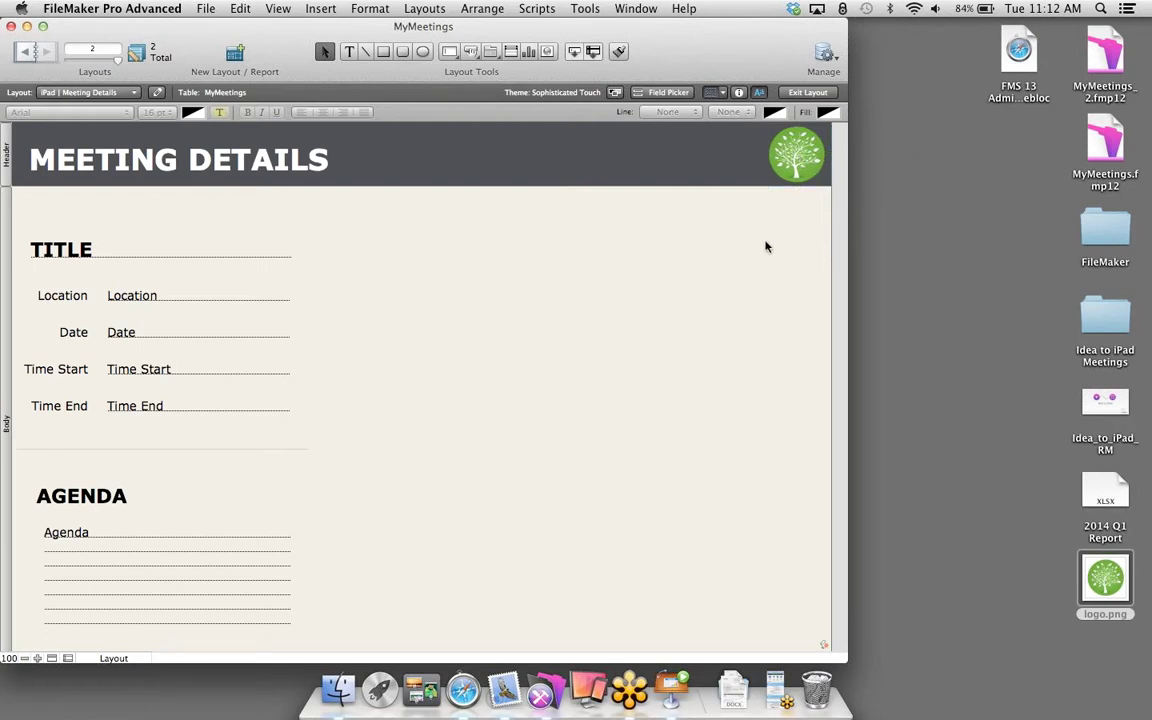
pyautogui.click(808, 93)
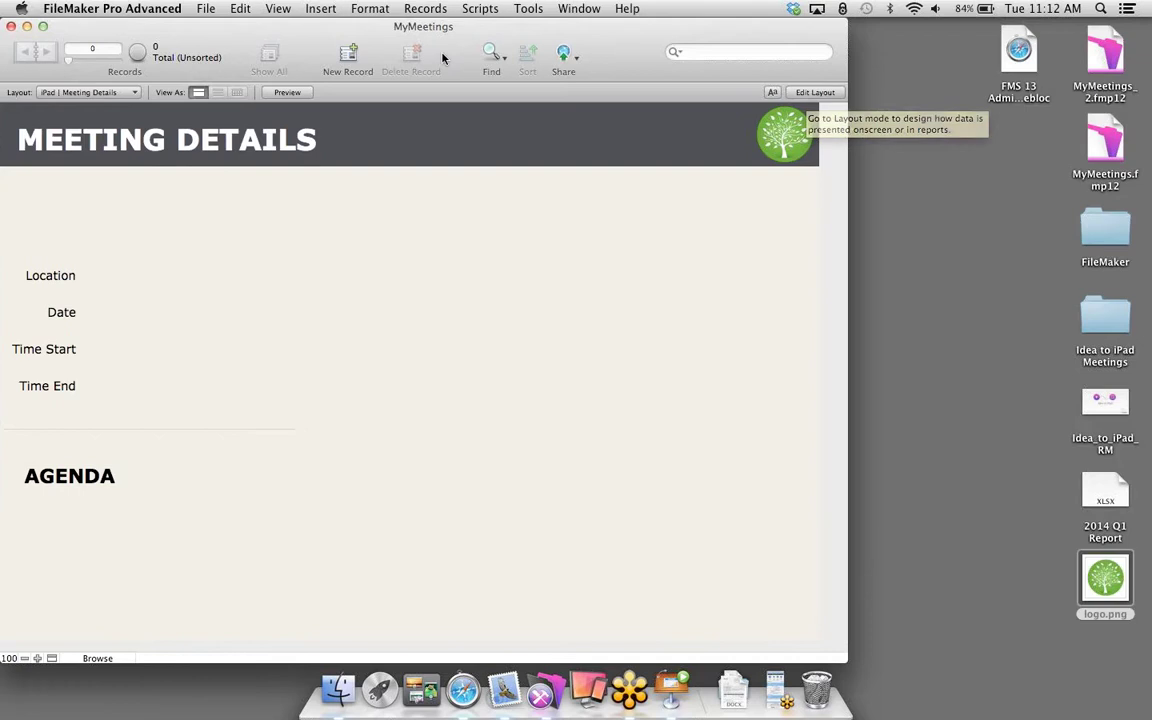
# Add a meeting record titled FORECAST REVIEW at Liberty (2nd Floor), then return to Layout mode.
pyautogui.click(349, 51)
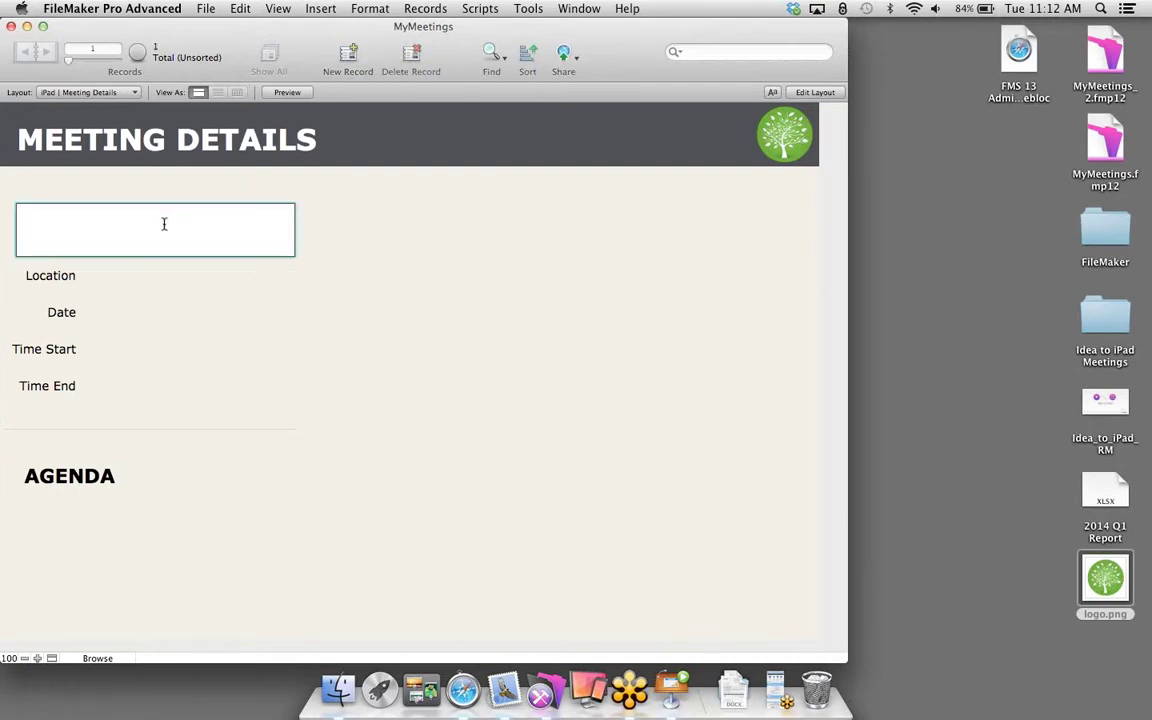
pyautogui.write('FORECAST REVIEW')
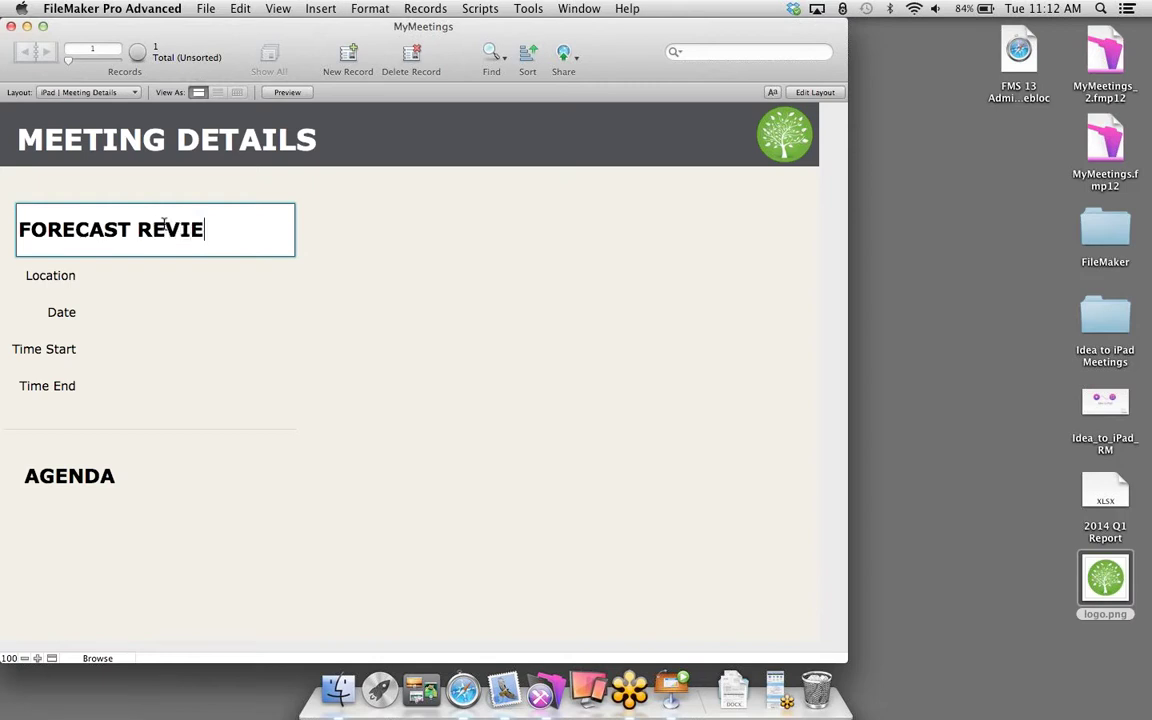
pyautogui.click(221, 261)
pyautogui.click(185, 276)
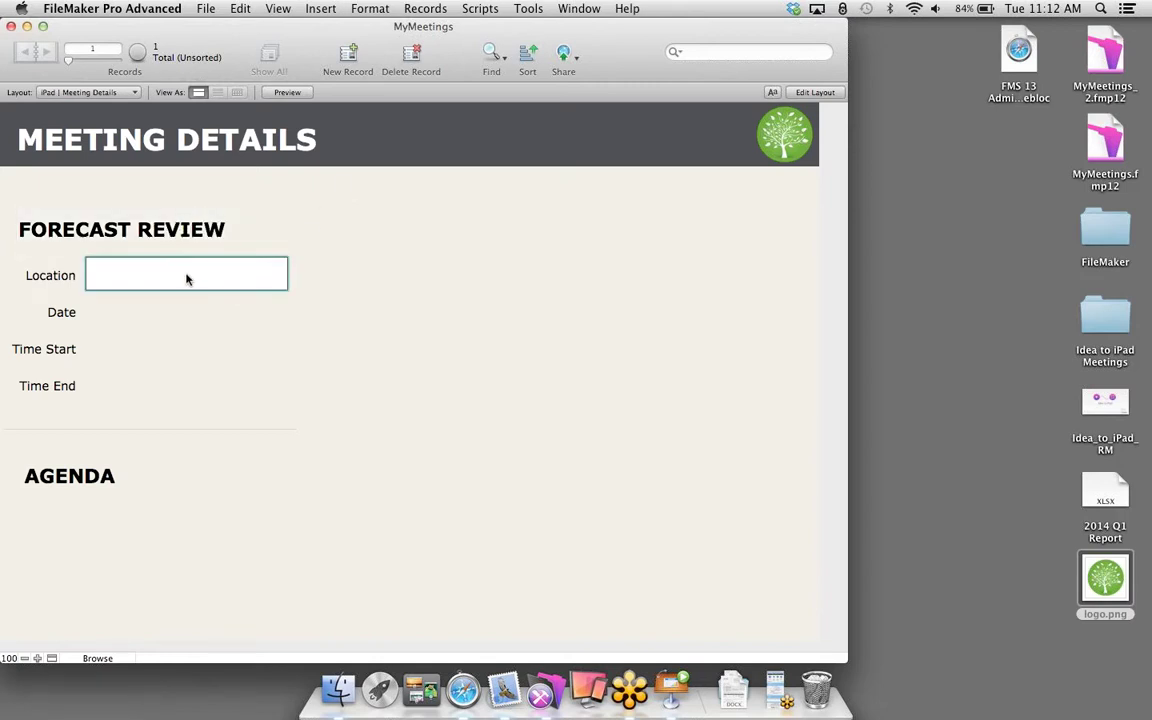
pyautogui.write('Liberty (2nd Floor)')
pyautogui.click(330, 275)
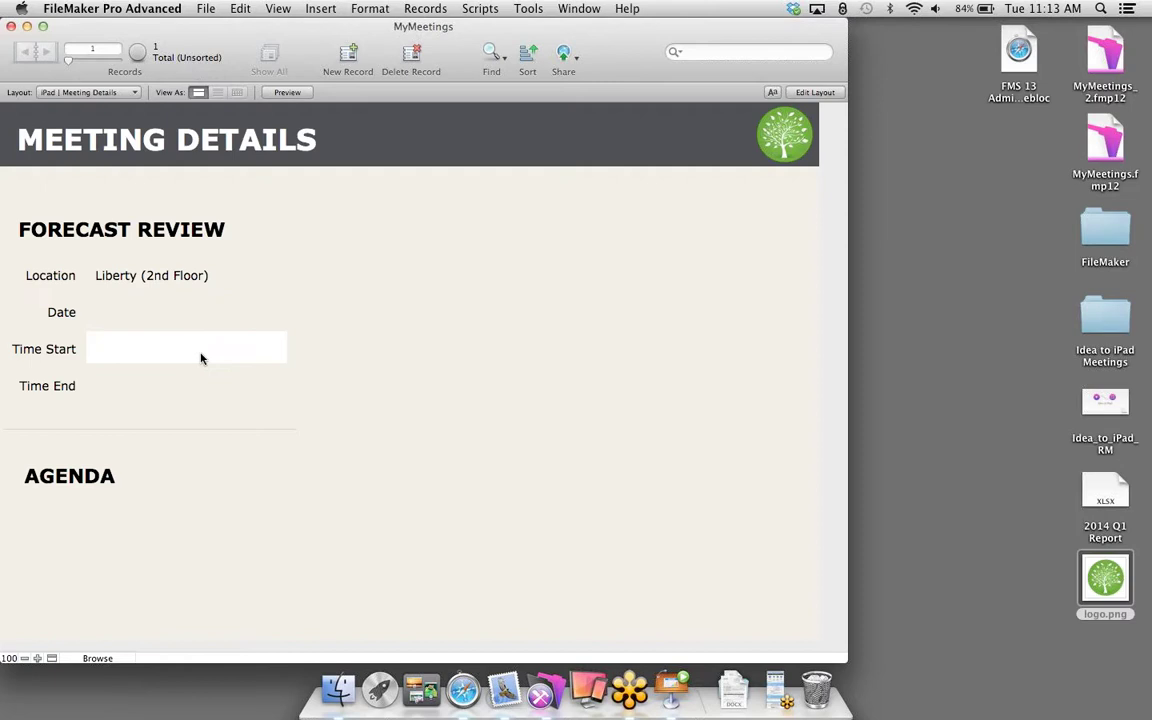
pyautogui.click(810, 92)
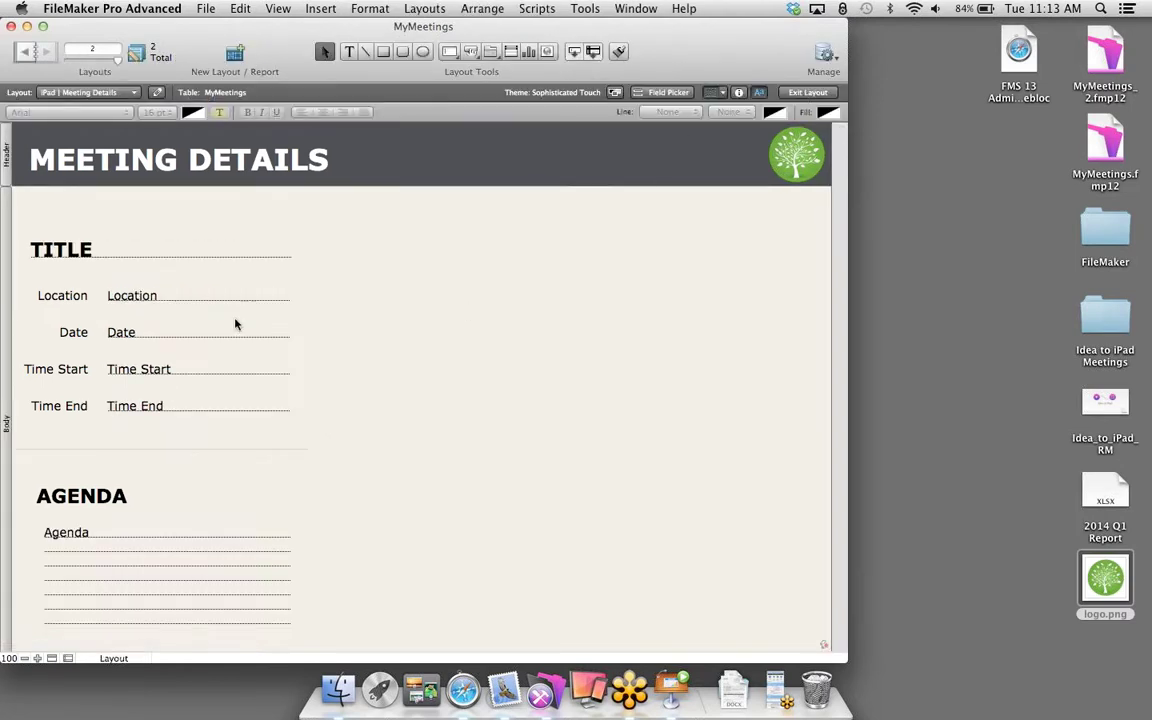
# Make the Date field a drop-down calendar in the Inspector's Data settings.
pyautogui.click(192, 339)
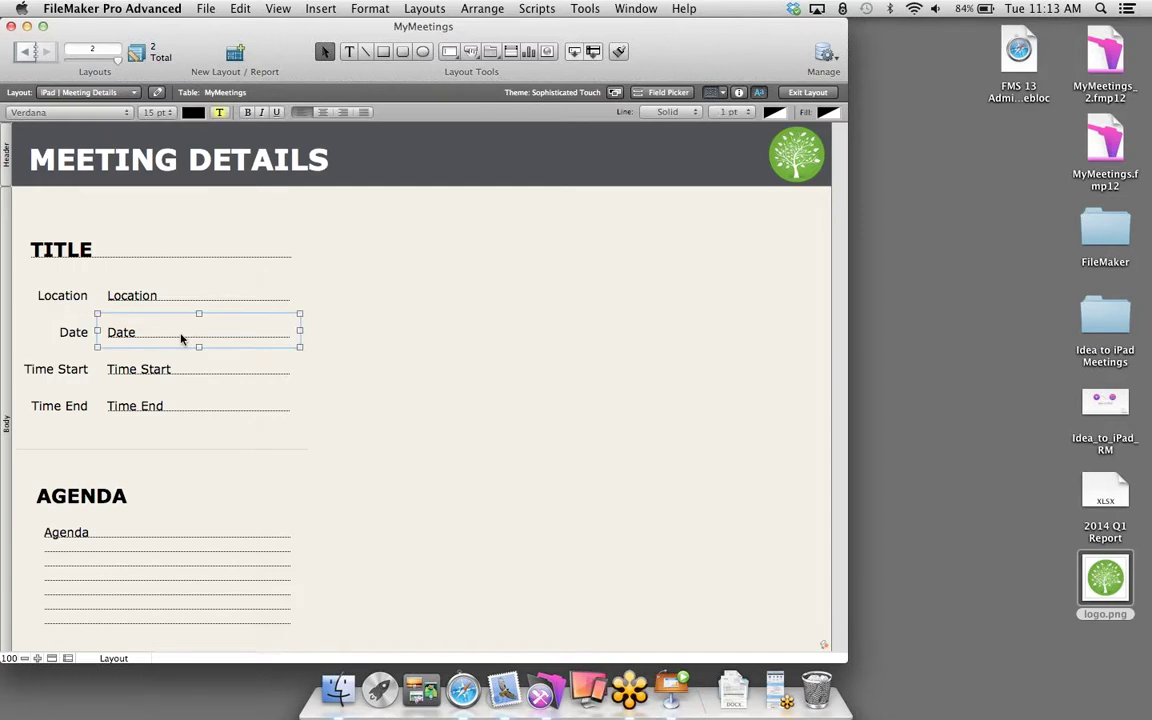
pyautogui.click(738, 92)
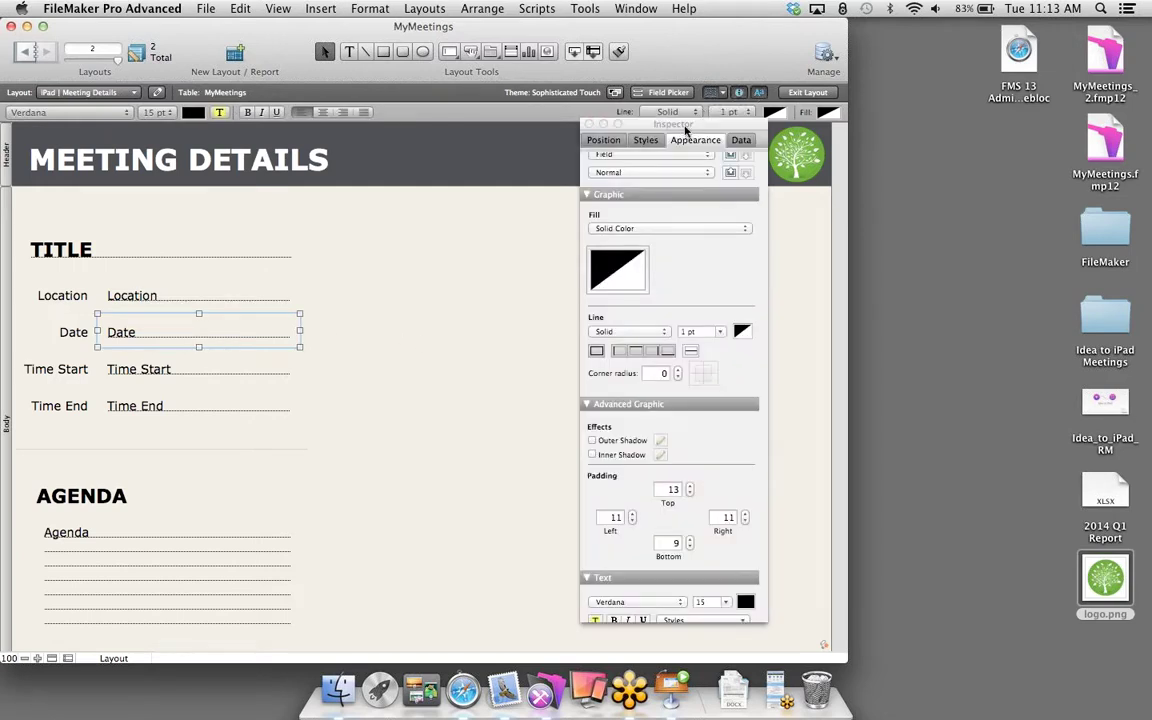
pyautogui.moveTo(685, 131); pyautogui.dragTo(628, 145)
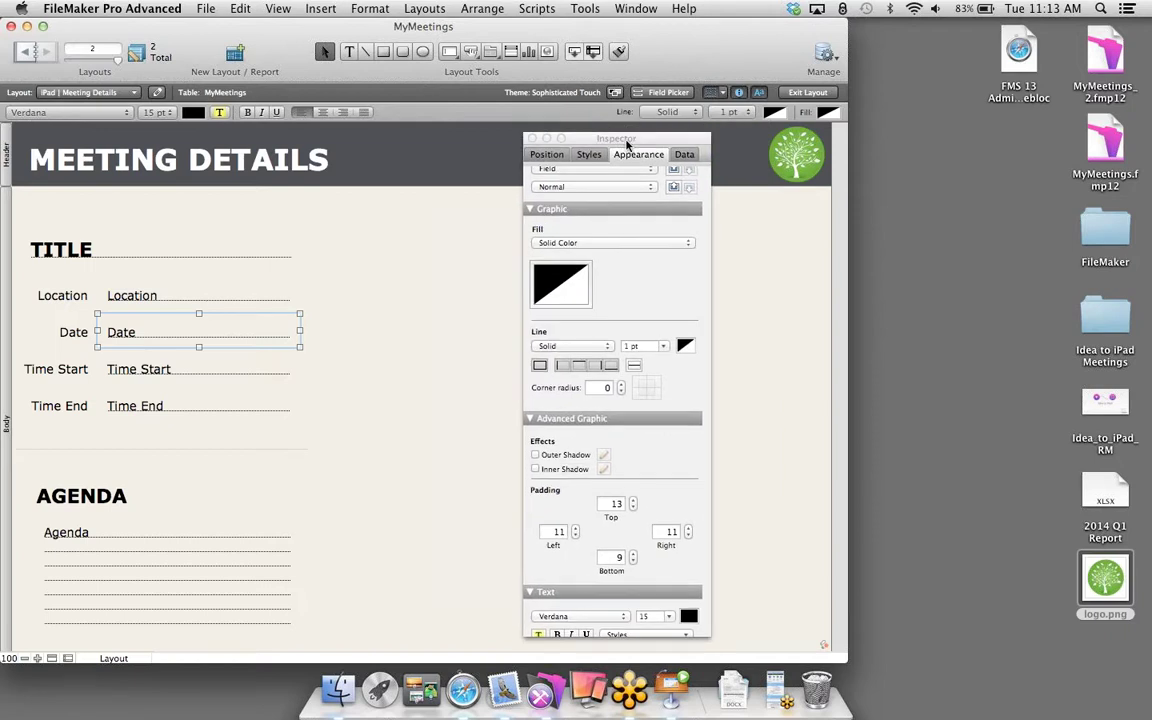
pyautogui.click(683, 155)
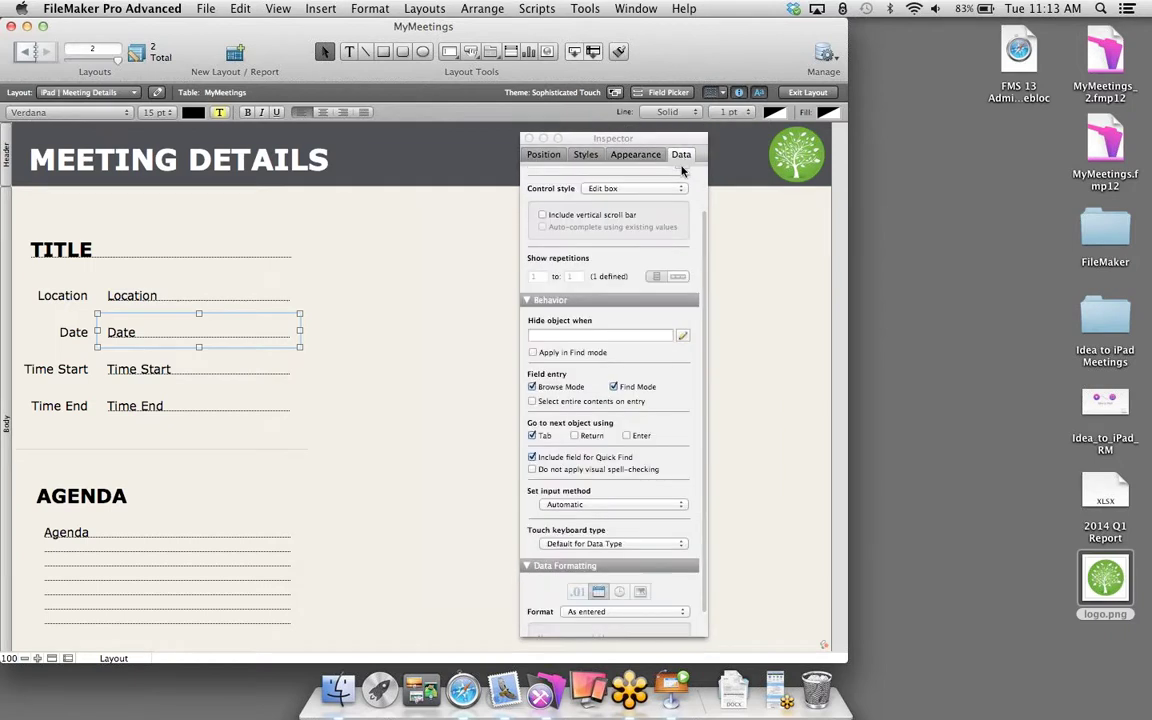
pyautogui.click(652, 189)
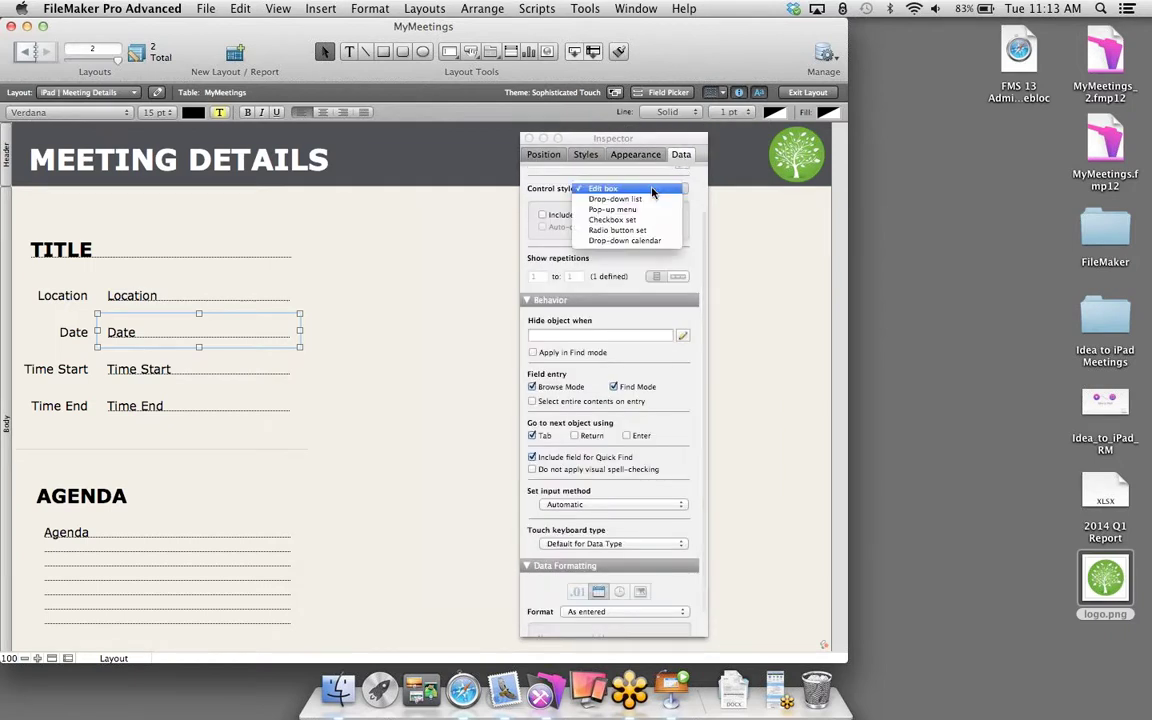
pyautogui.click(628, 245)
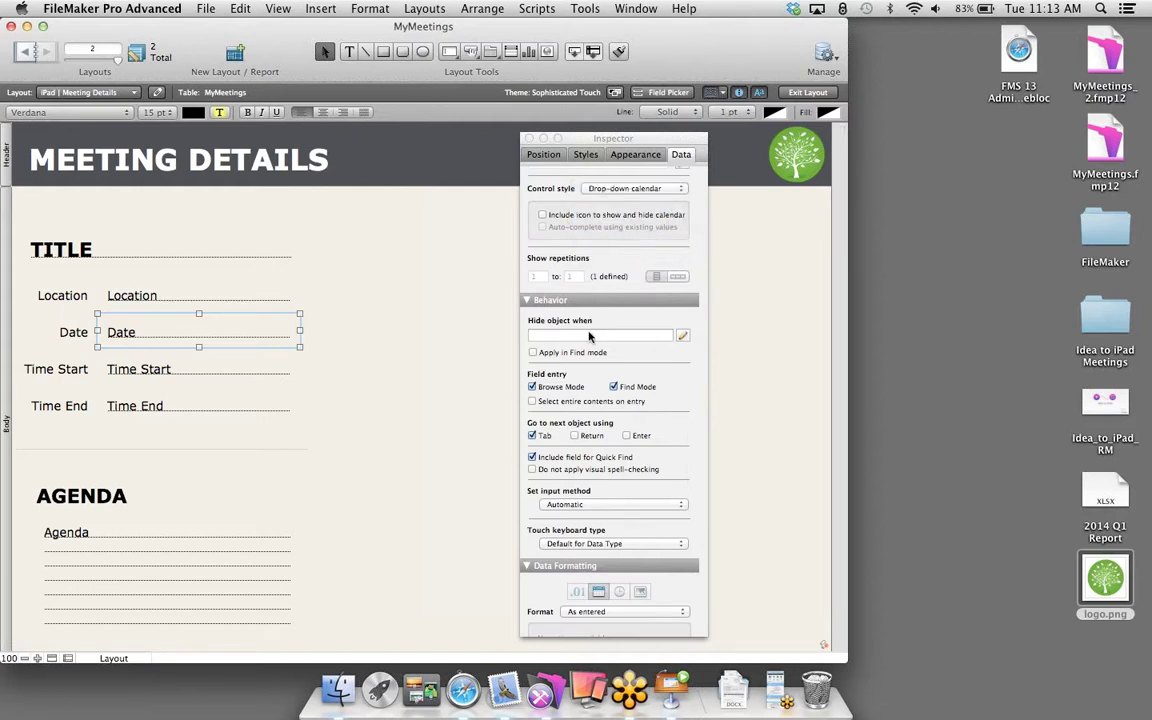
# Format the Time Start field to show hh:mm.
pyautogui.click(226, 370)
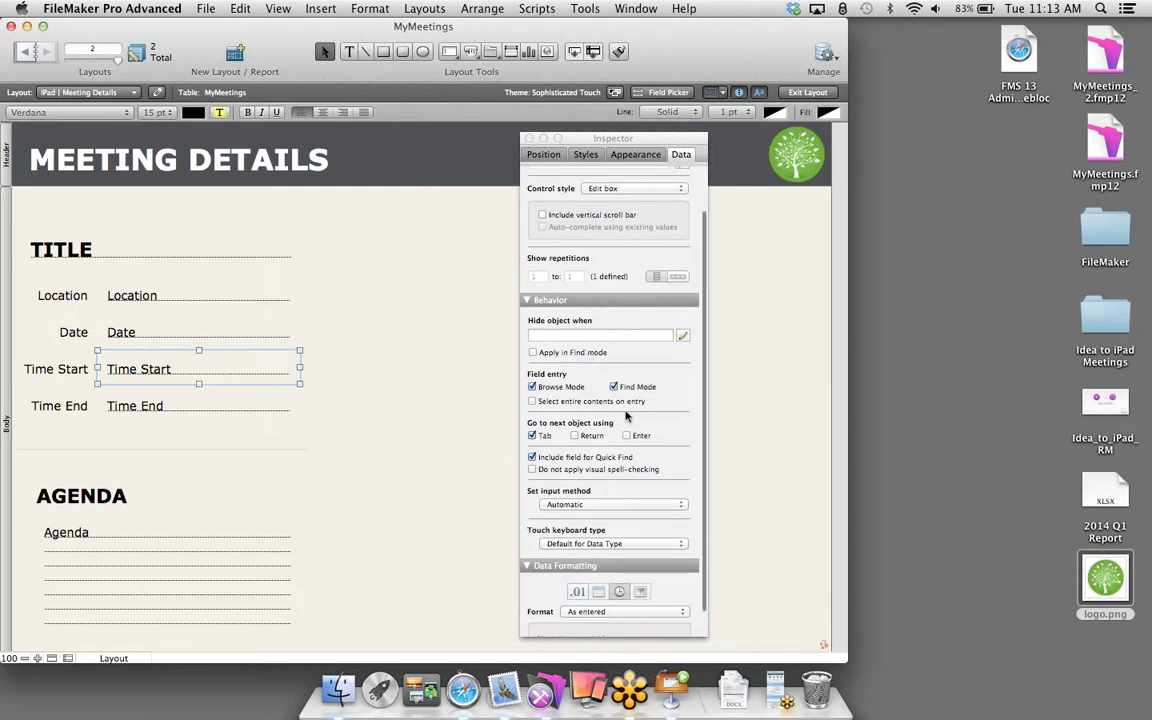
pyautogui.scroll(-2, 646, 564)
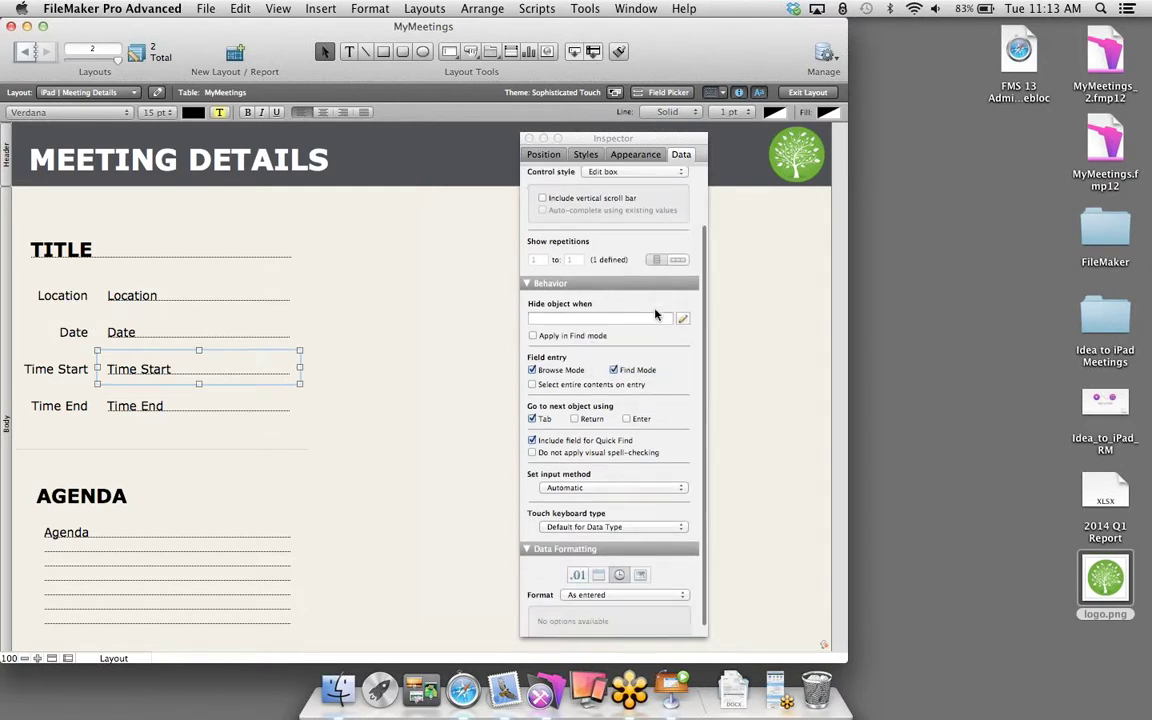
pyautogui.click(620, 585)
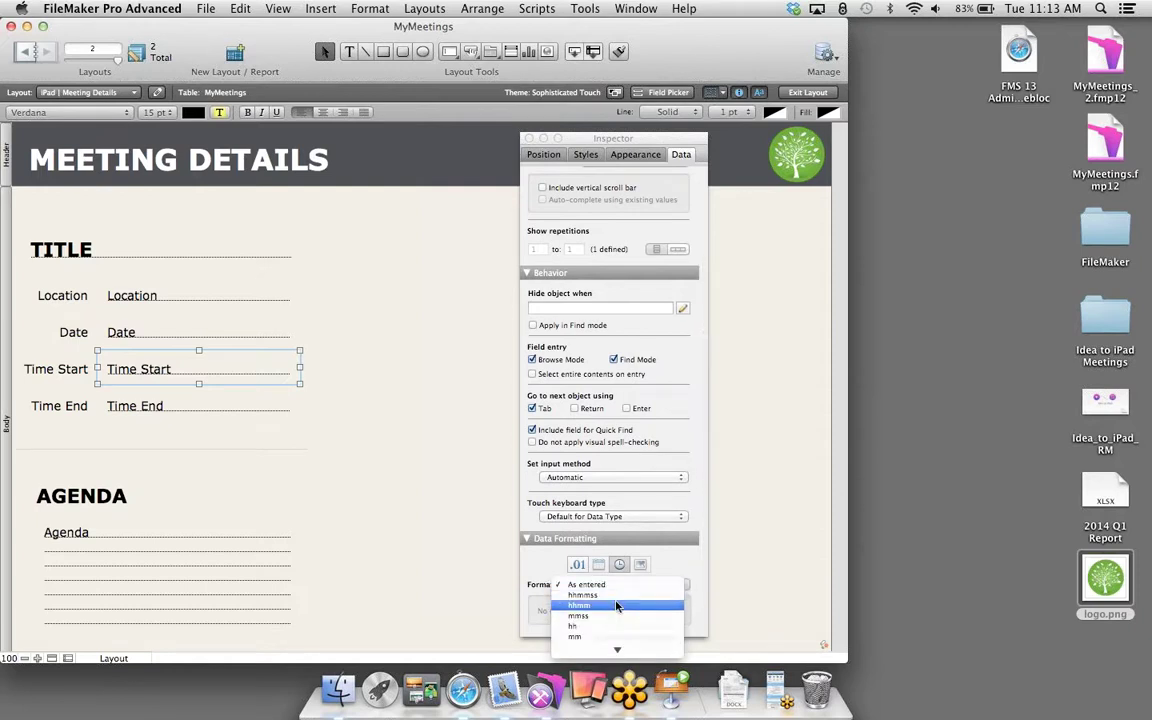
pyautogui.click(618, 605)
pyautogui.scroll(-4, 616, 605)
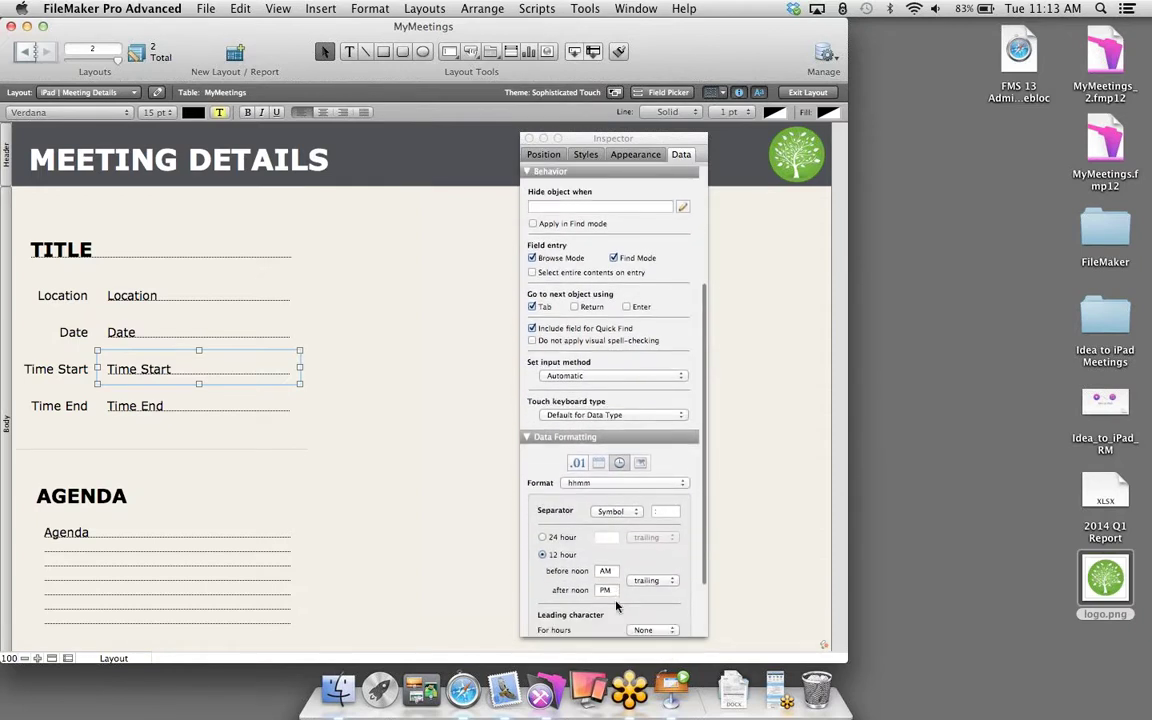
pyautogui.scroll(-3, 612, 604)
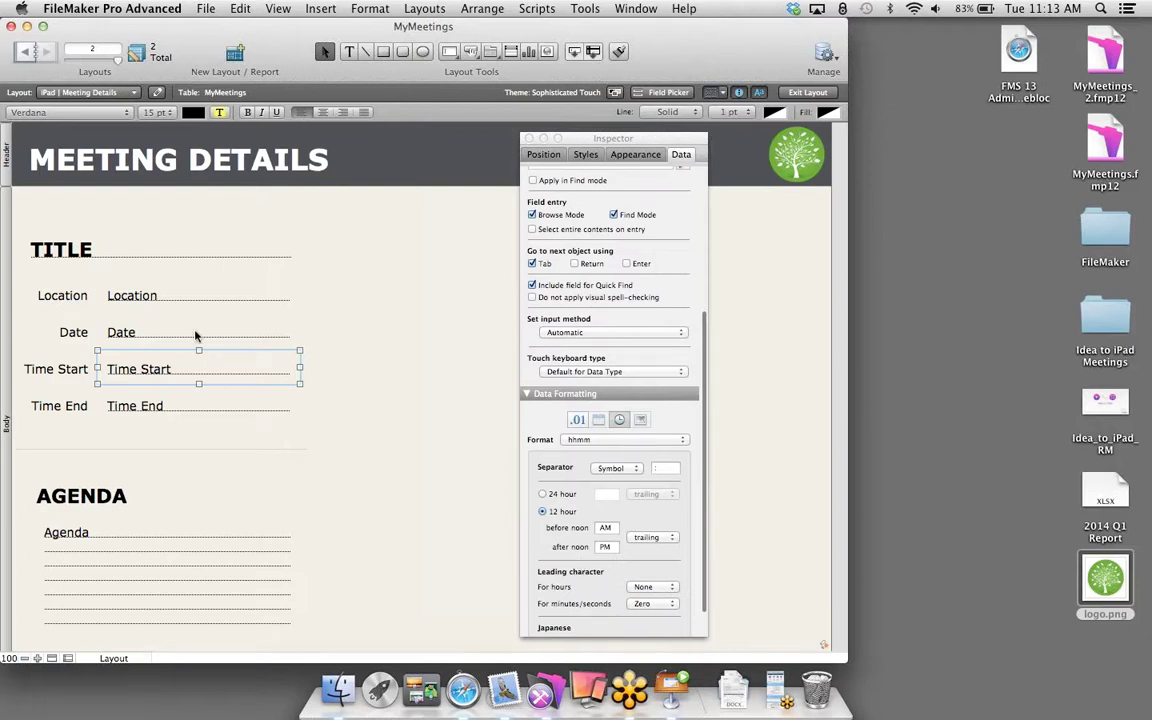
# Format Time End as hh:mm, close the Inspector, and switch to Browse mode.
pyautogui.click(142, 405)
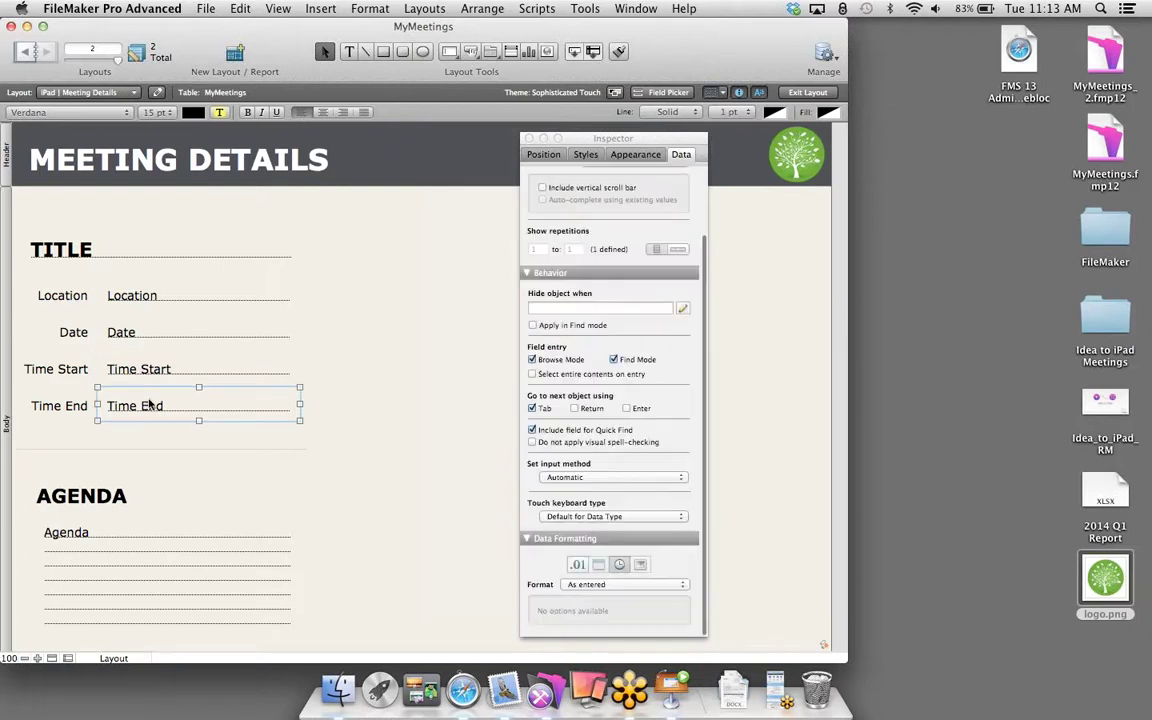
pyautogui.click(607, 585)
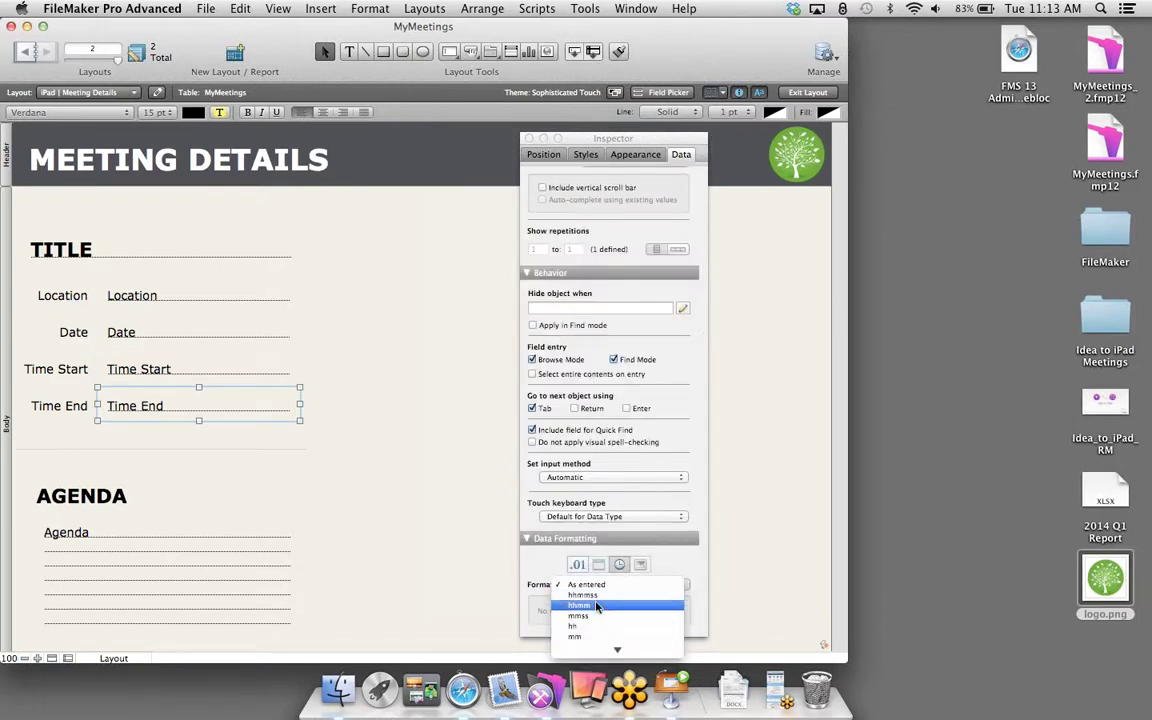
pyautogui.click(598, 605)
pyautogui.scroll(-5, 596, 600)
pyautogui.scroll(3, 595, 607)
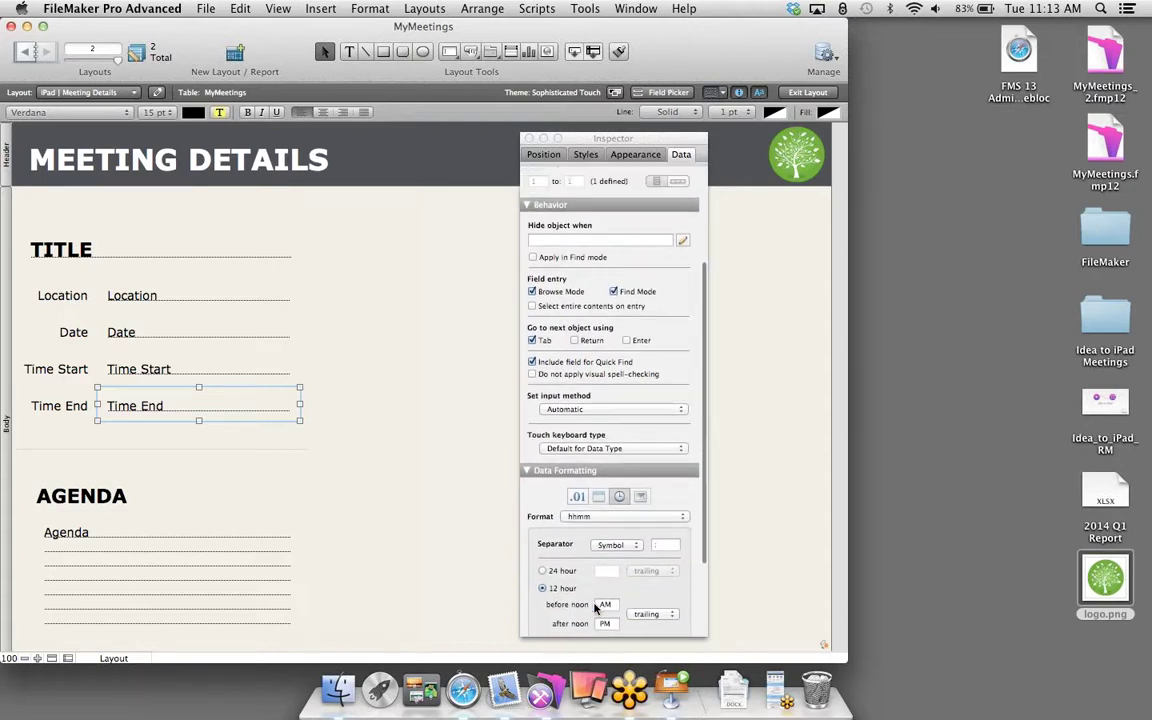
pyautogui.click(530, 139)
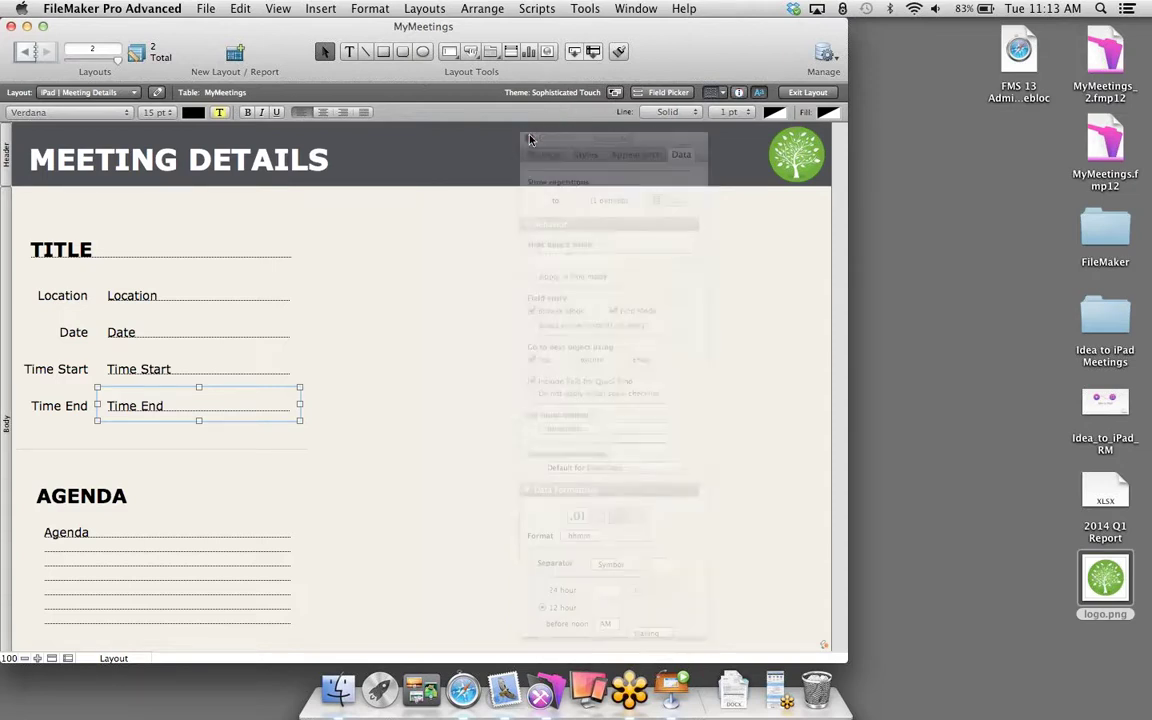
pyautogui.click(797, 94)
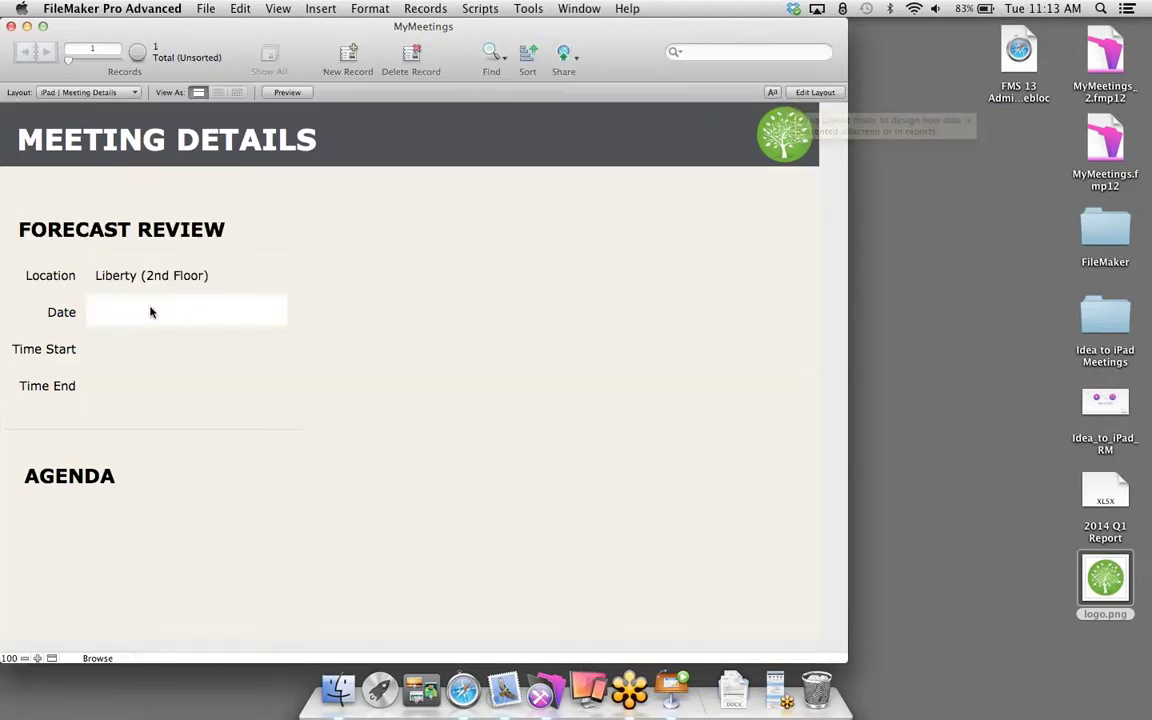
# Set the meeting date to October 15 and the times to 10:00 through 10:45.
pyautogui.click(150, 310)
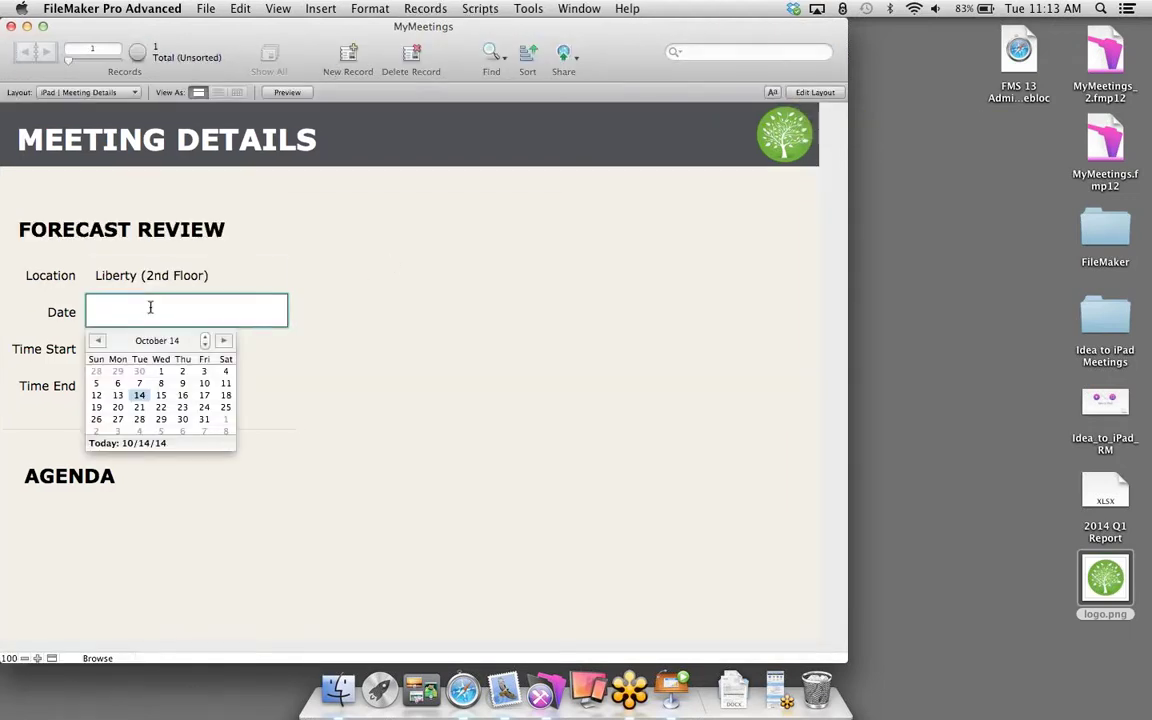
pyautogui.click(160, 396)
pyautogui.write('10:00')
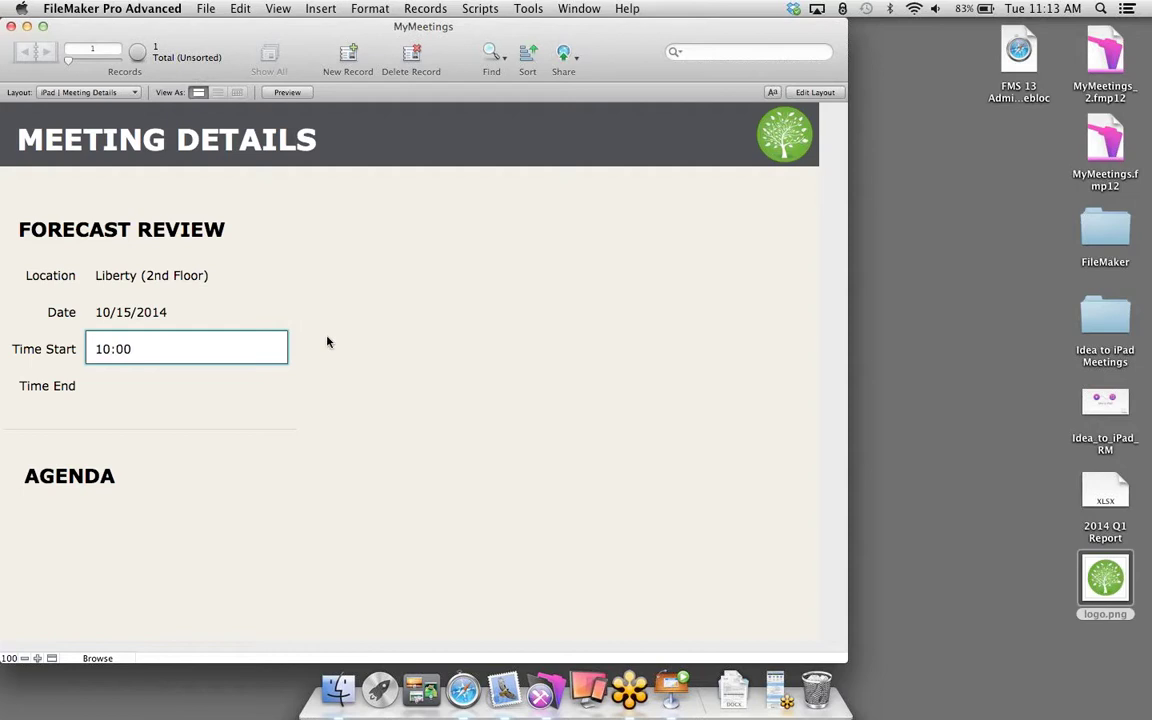
pyautogui.click(336, 343)
pyautogui.click(139, 386)
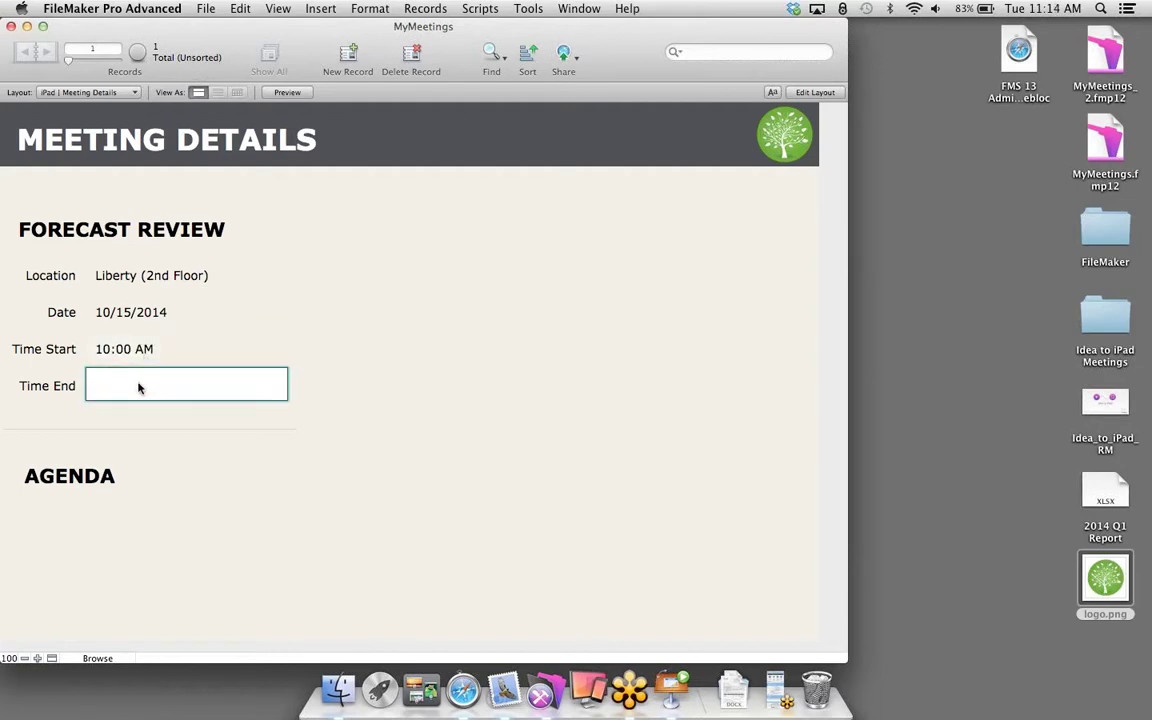
pyautogui.write('10:45')
pyautogui.click(340, 385)
# Enter agenda lines '- Q1 review - Q2 Territory changes' and '- Q2 forecast', then resume layout editing.
pyautogui.click(124, 529)
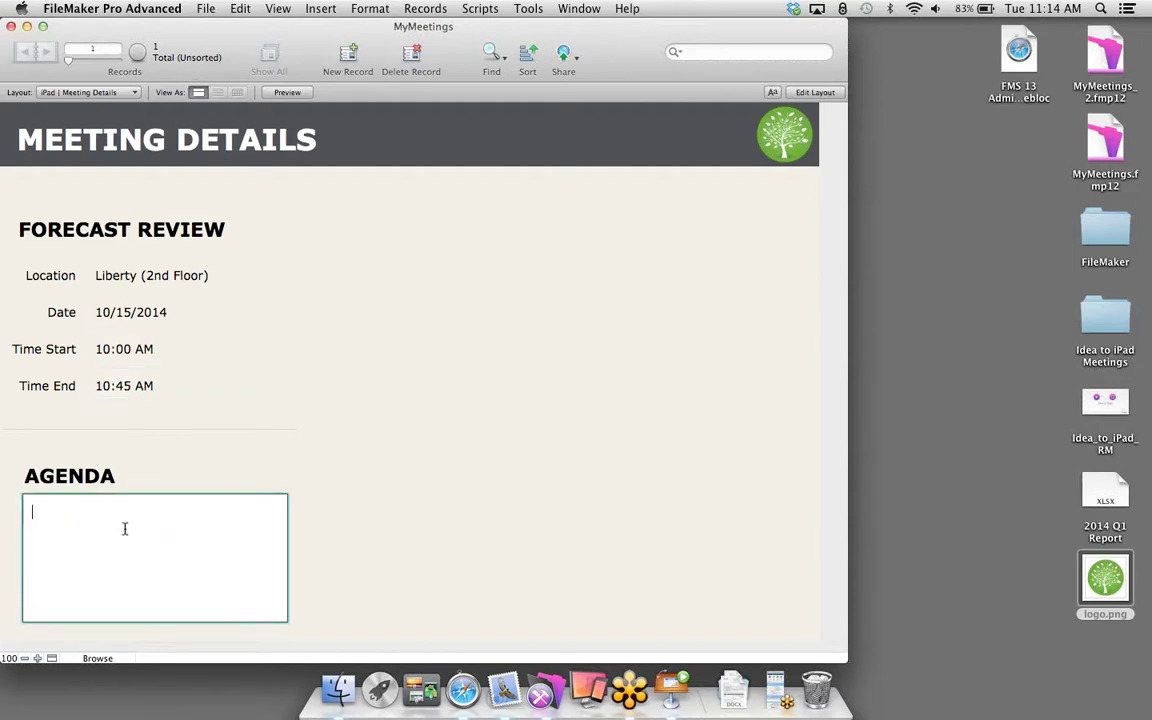
pyautogui.write('- ')
pyautogui.write('Q1 revie')
pyautogui.write('w ')
pyautogui.write('- ')
pyautogui.write('Q2 Te')
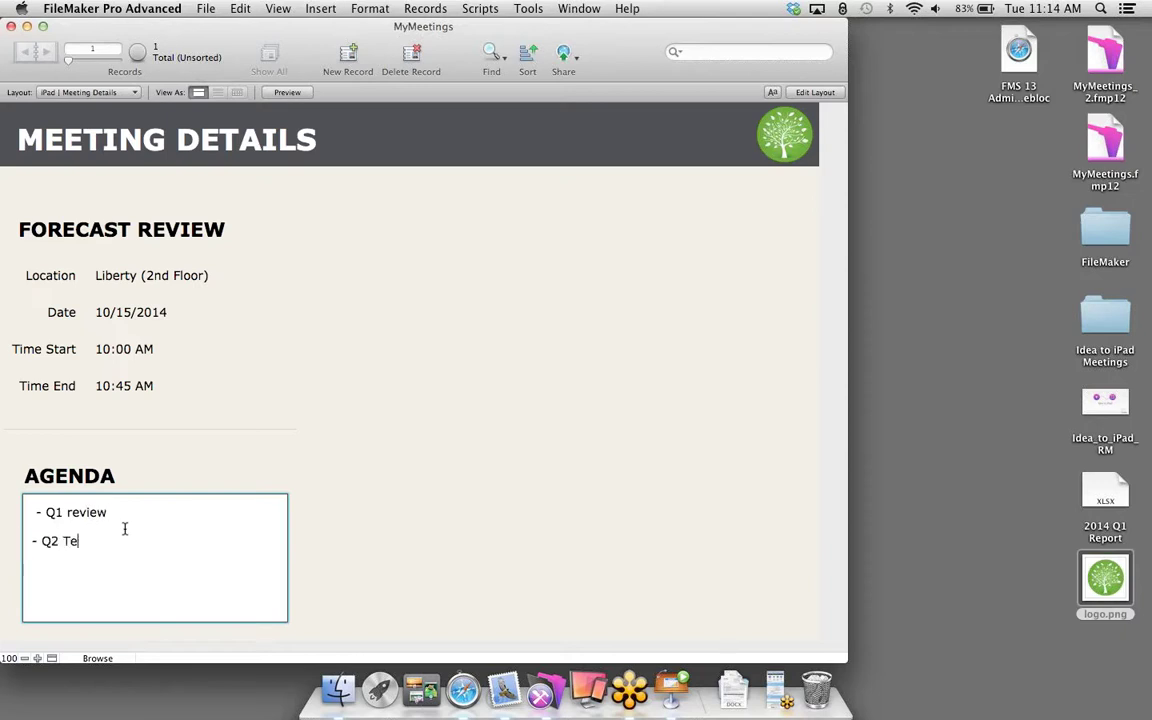
pyautogui.write('rritory changes')
pyautogui.press('Return')
pyautogui.write('- Q')
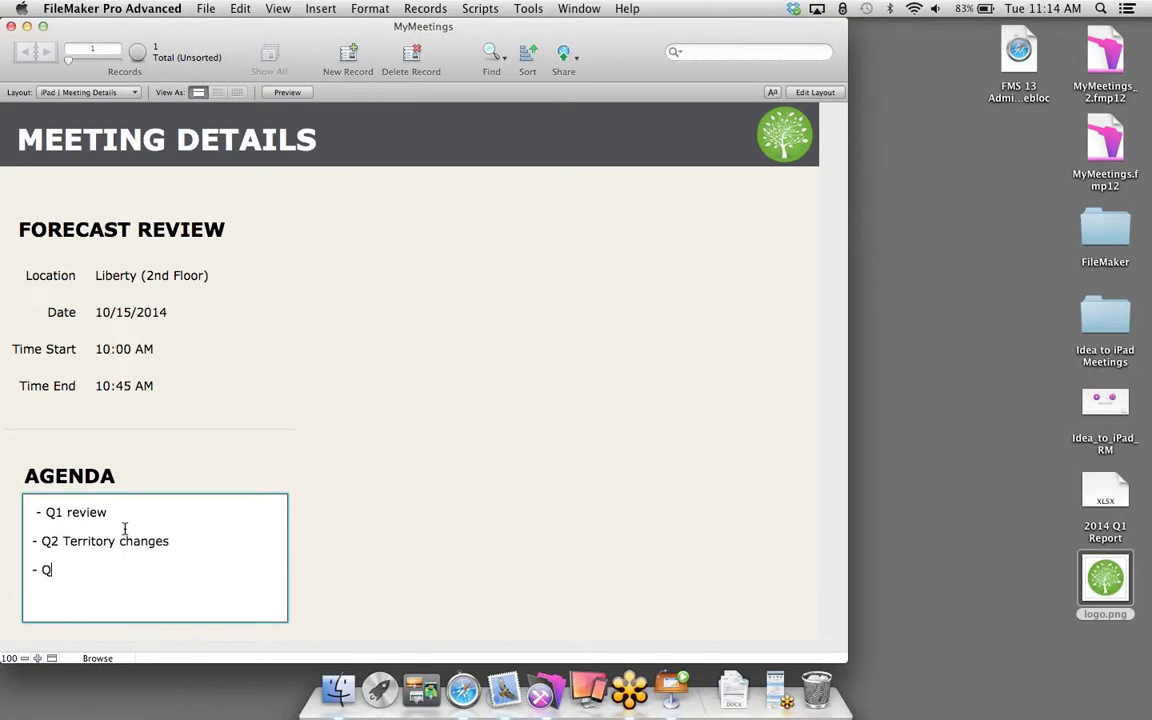
pyautogui.write('2 forecast')
pyautogui.click(351, 511)
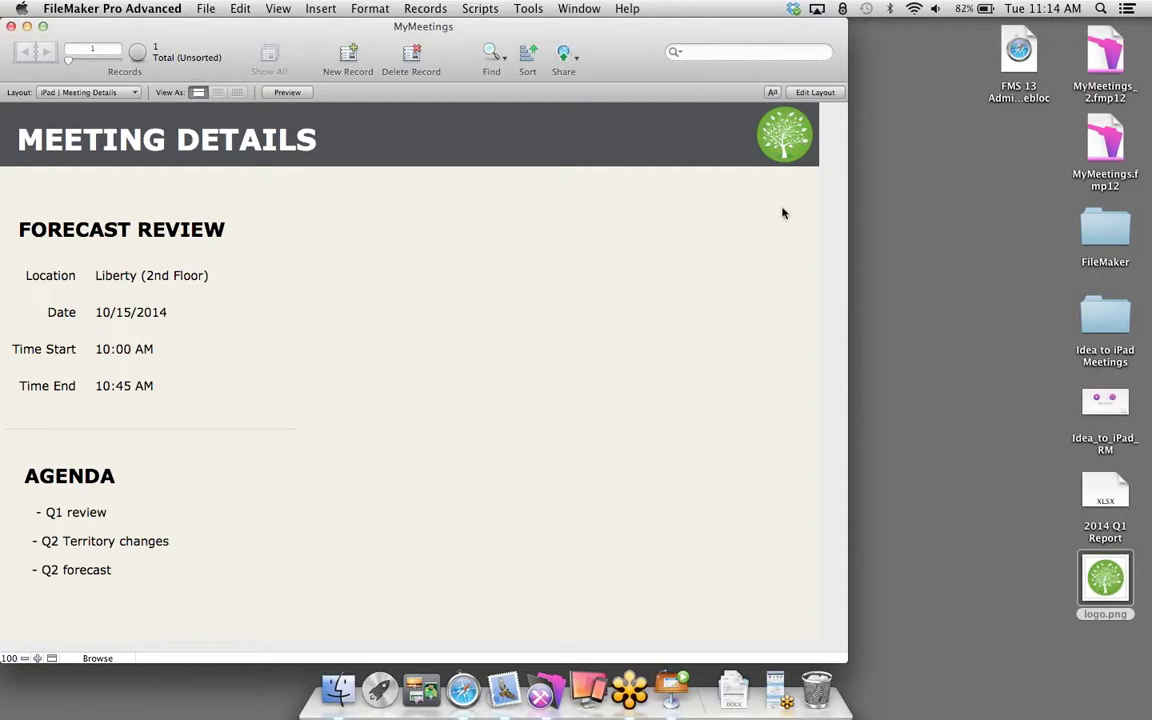
pyautogui.click(816, 93)
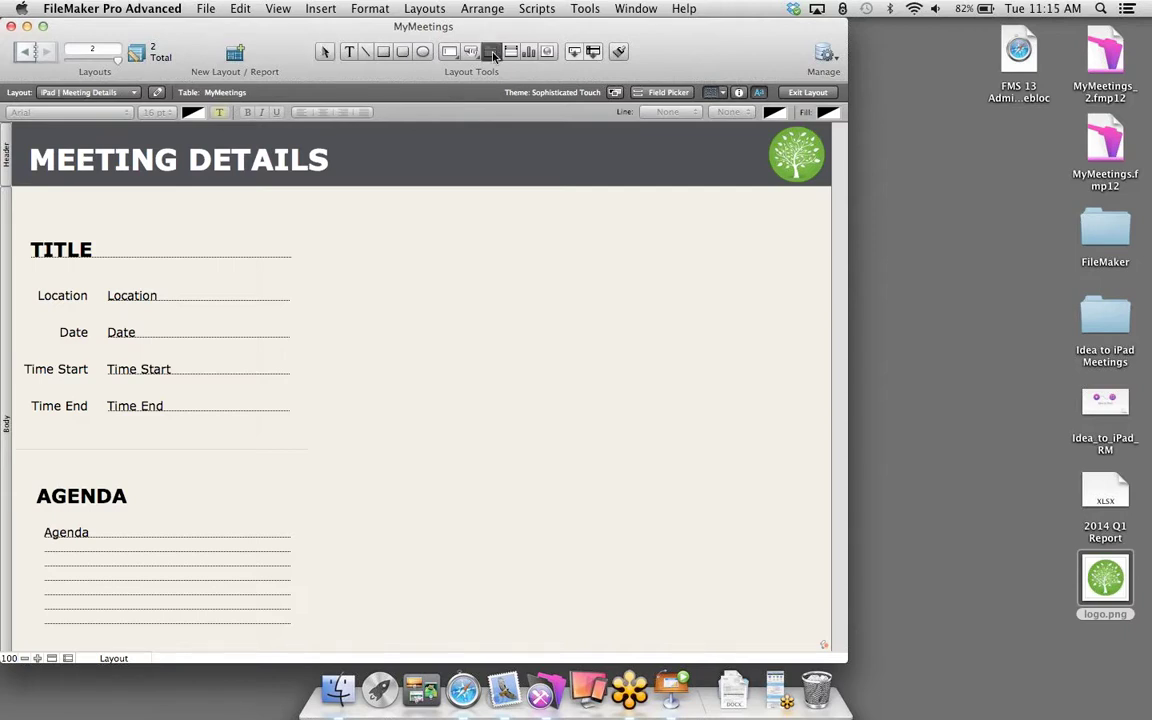
pyautogui.click(492, 53)
# Draw a tab control right of the meeting fields with Full-justified NOTES and TASKS tabs.
pyautogui.moveTo(300, 190); pyautogui.dragTo(818, 538)
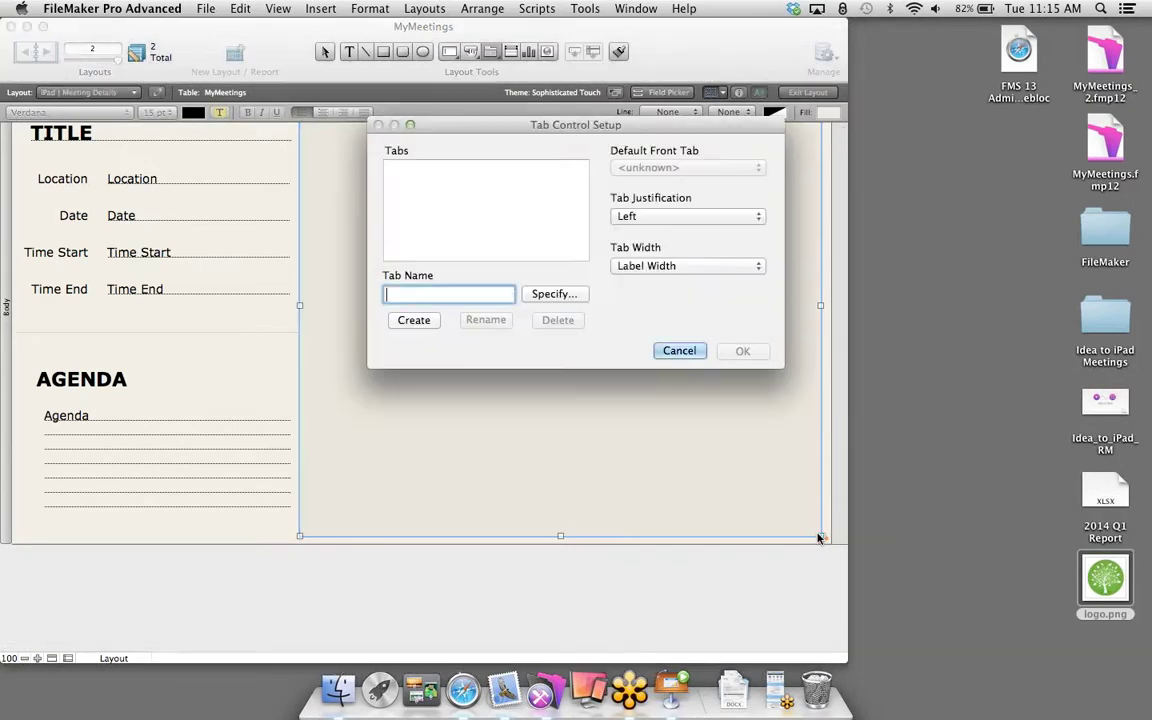
pyautogui.write('NOTES')
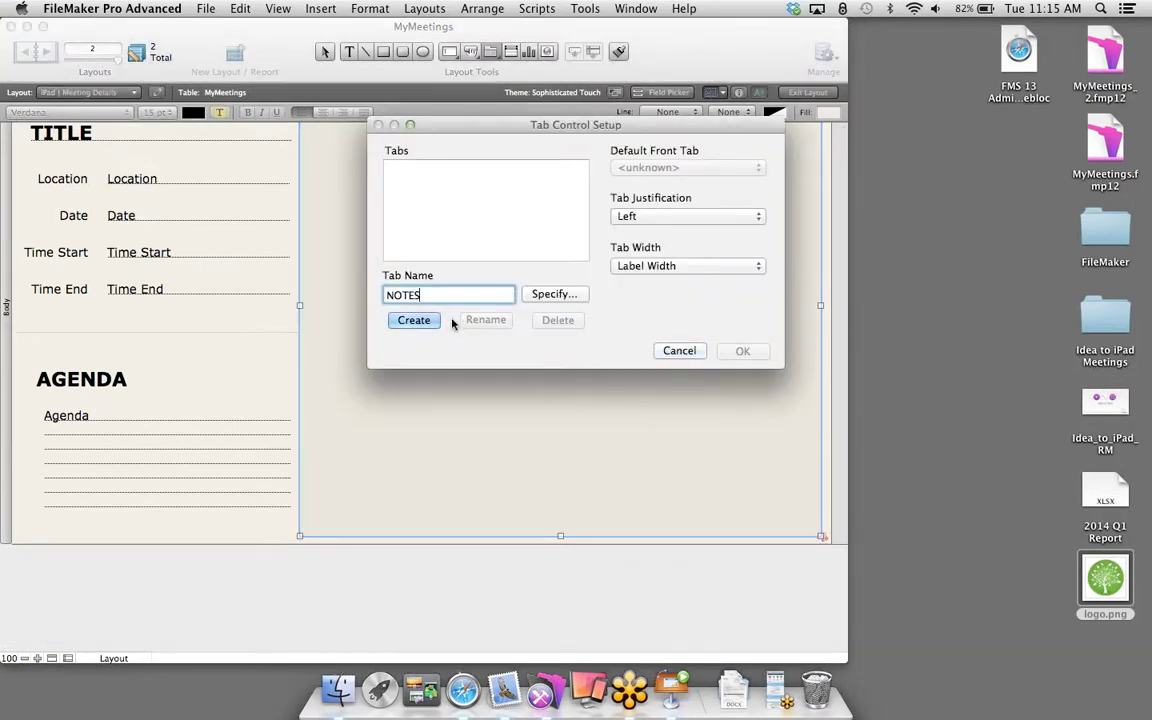
pyautogui.click(413, 320)
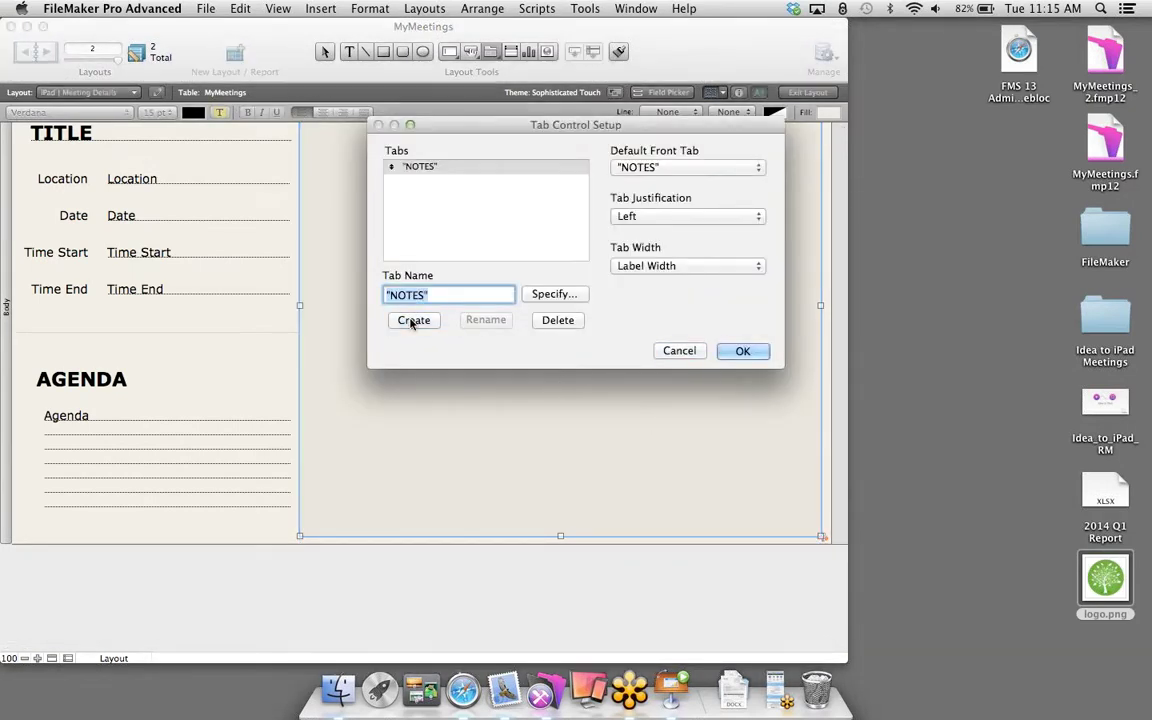
pyautogui.write('TASKS')
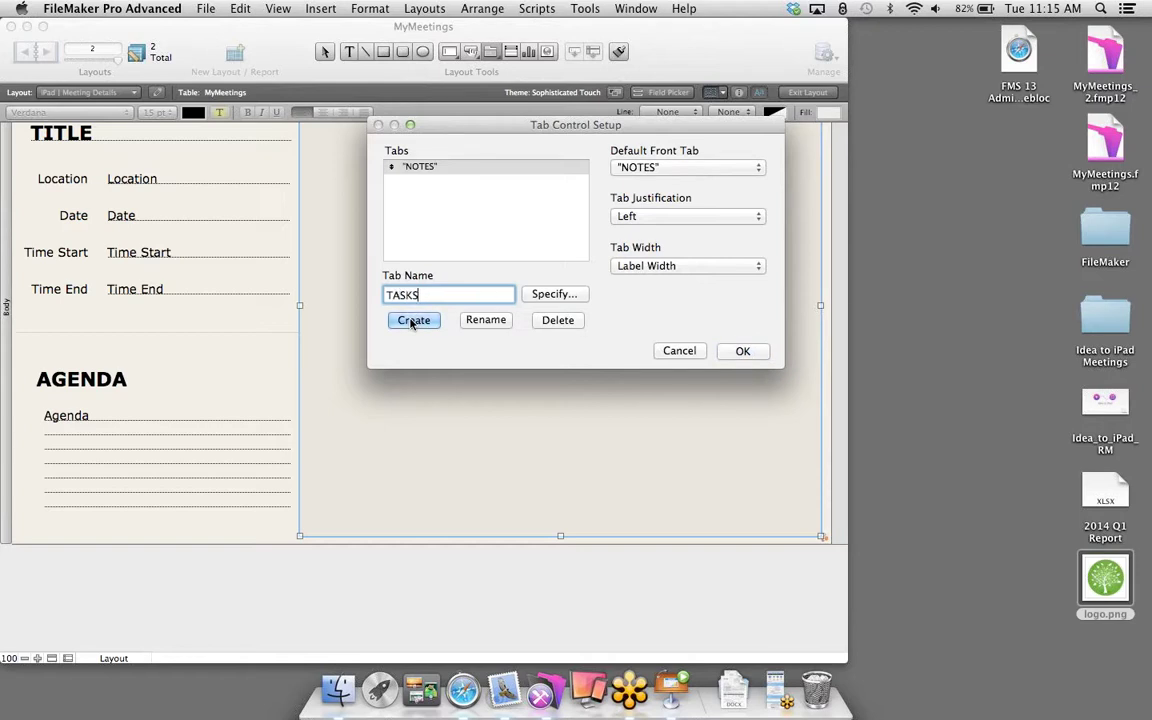
pyautogui.click(413, 321)
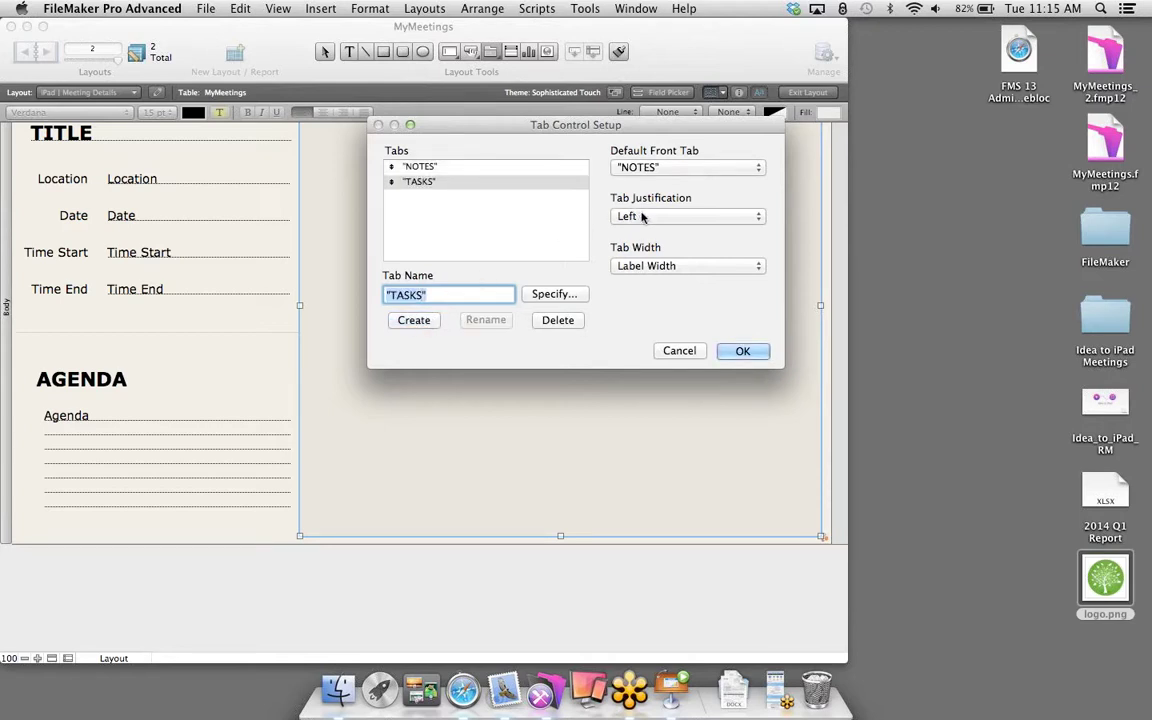
pyautogui.click(643, 216)
pyautogui.click(645, 246)
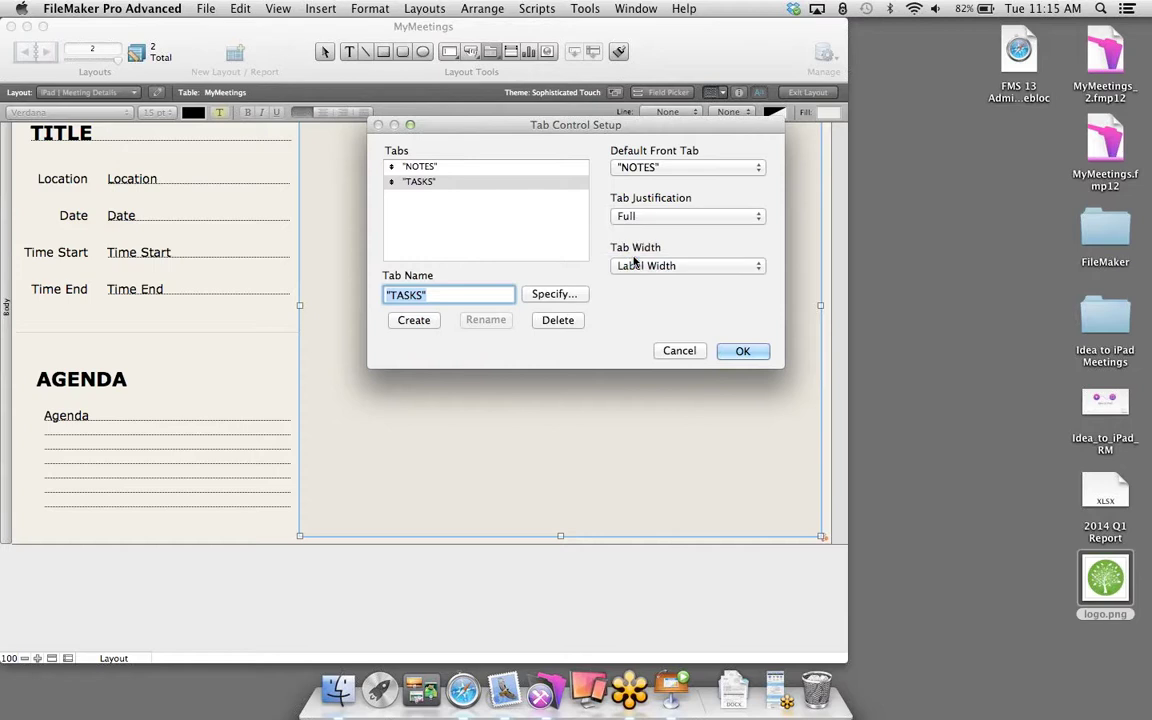
pyautogui.click(743, 351)
pyautogui.scroll(3, 625, 345)
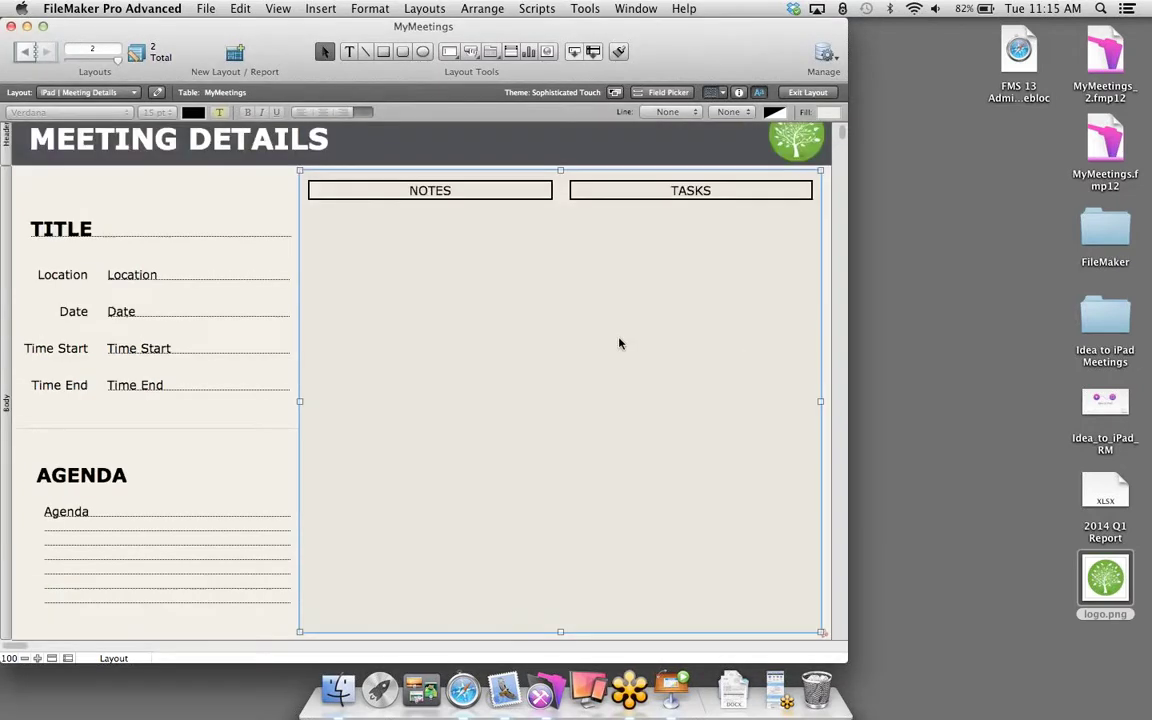
# Preview the NOTES and TASKS tabs, then narrow the tab control from its left edge.
pyautogui.click(536, 206)
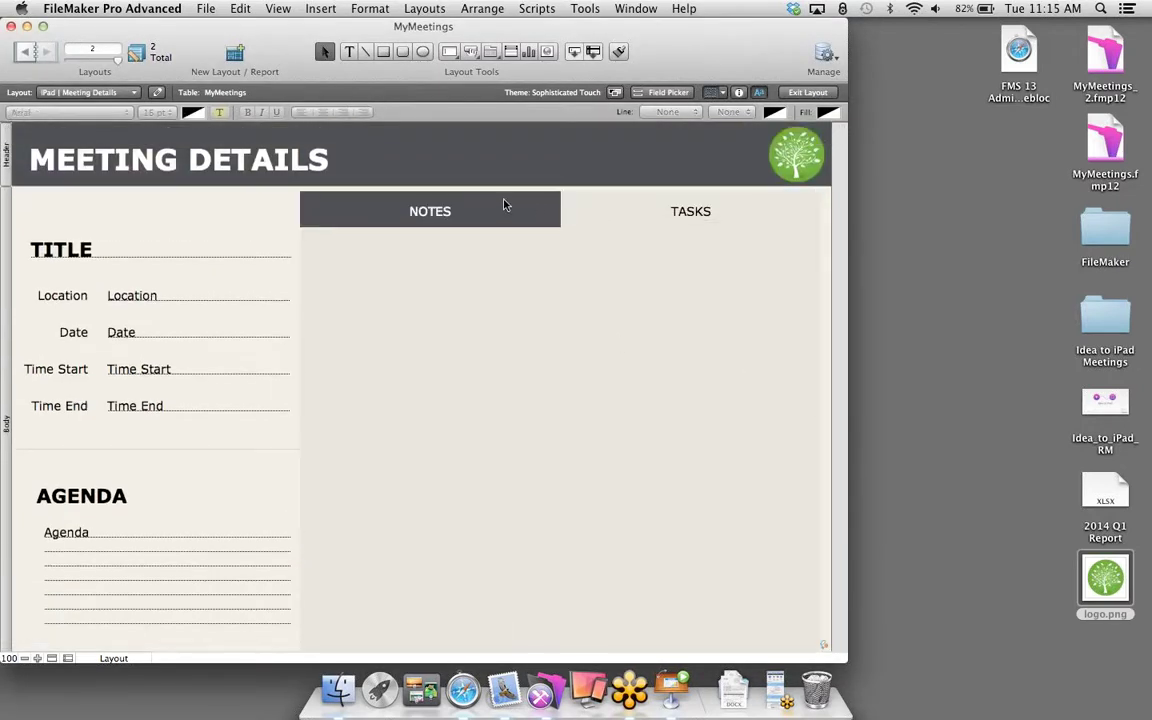
pyautogui.click(609, 210)
pyautogui.click(524, 214)
pyautogui.click(522, 213)
pyautogui.click(389, 375)
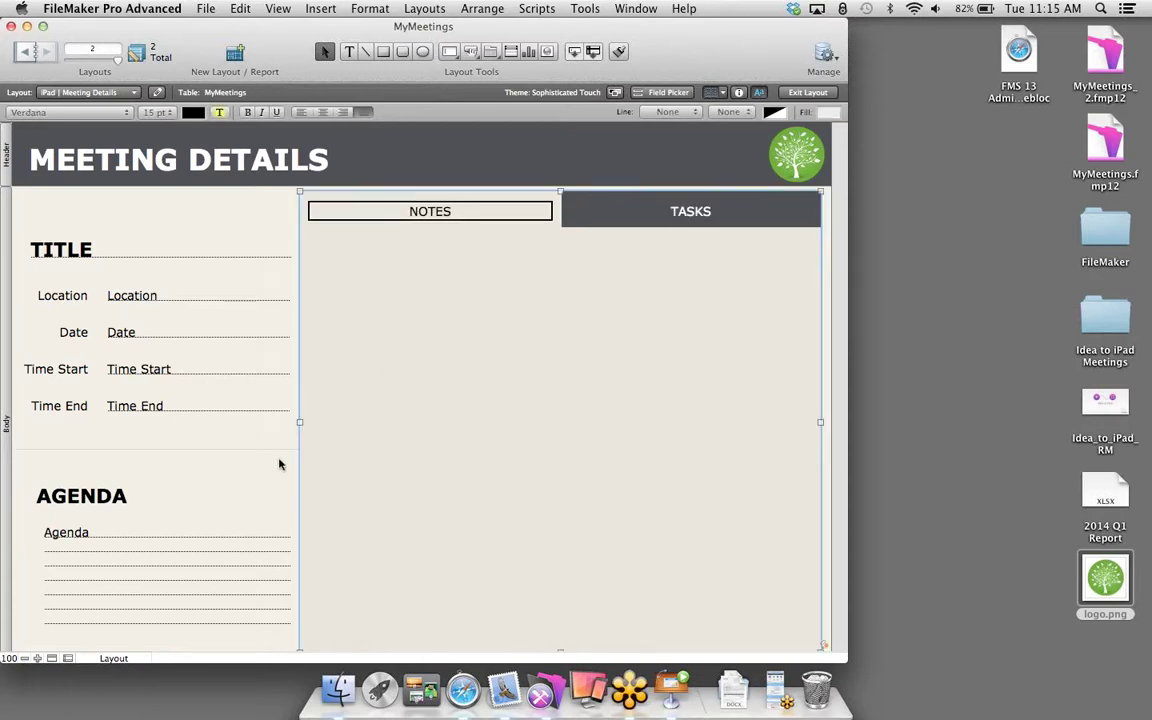
pyautogui.moveTo(300, 423); pyautogui.dragTo(316, 423)
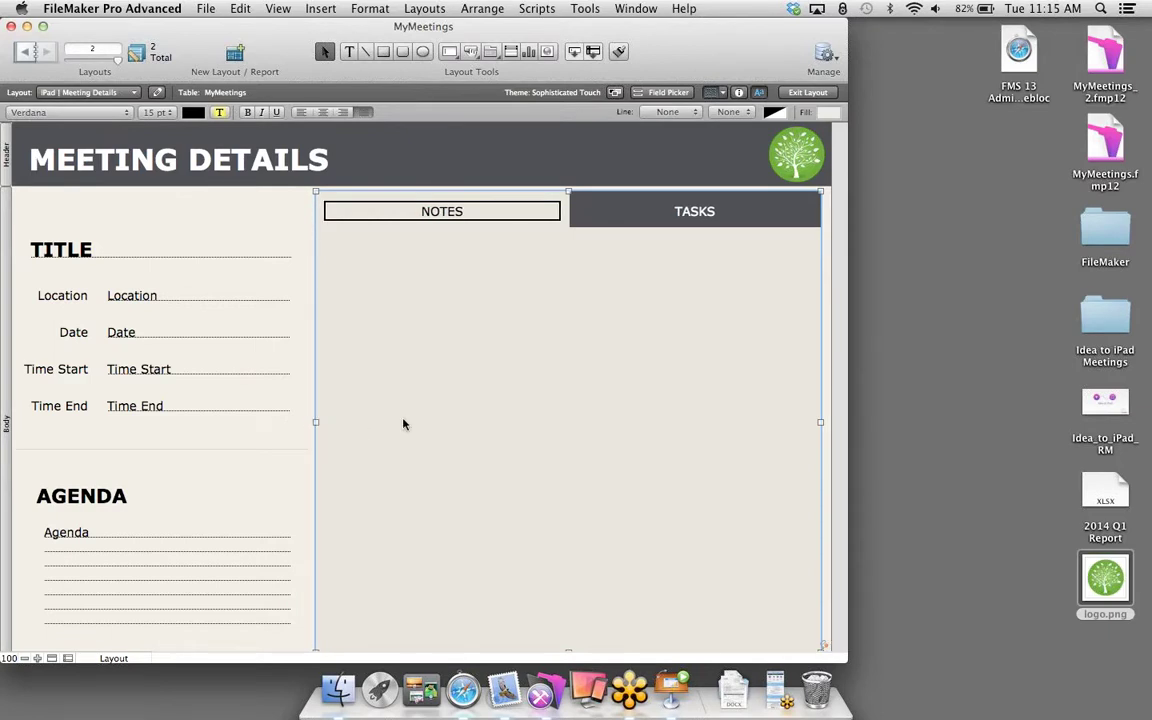
# Open the Field Picker and then Manage Database for MyMeetings.
pyautogui.scroll(-3, 404, 424)
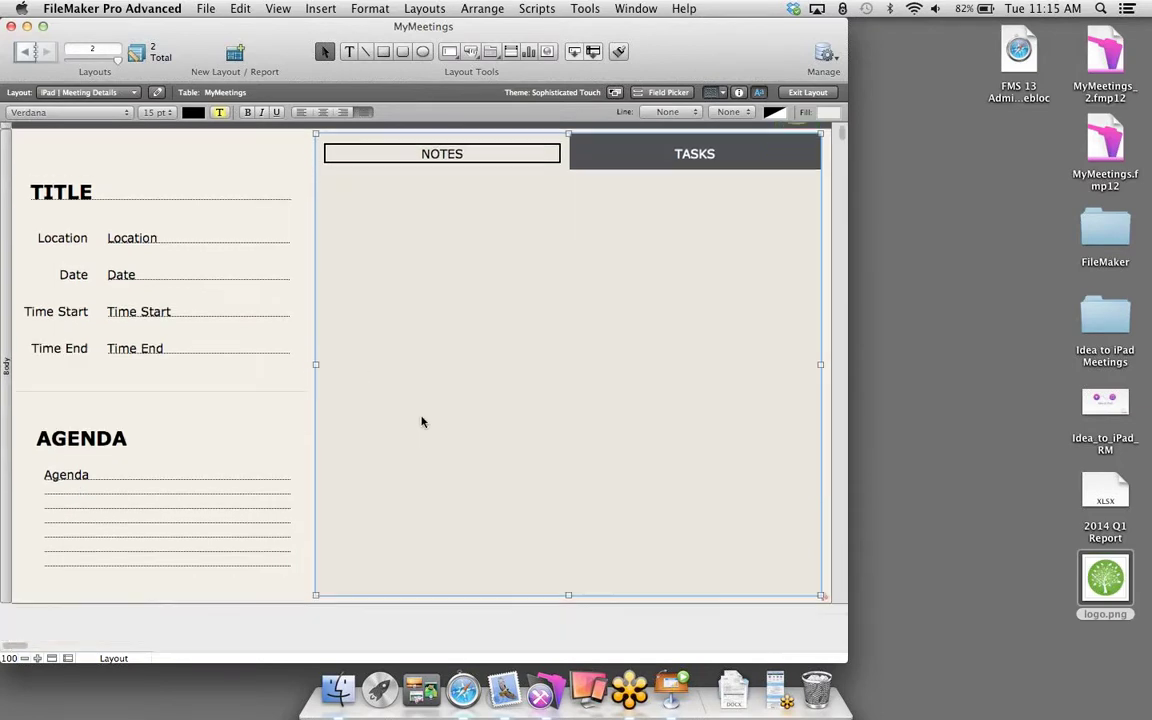
pyautogui.click(663, 95)
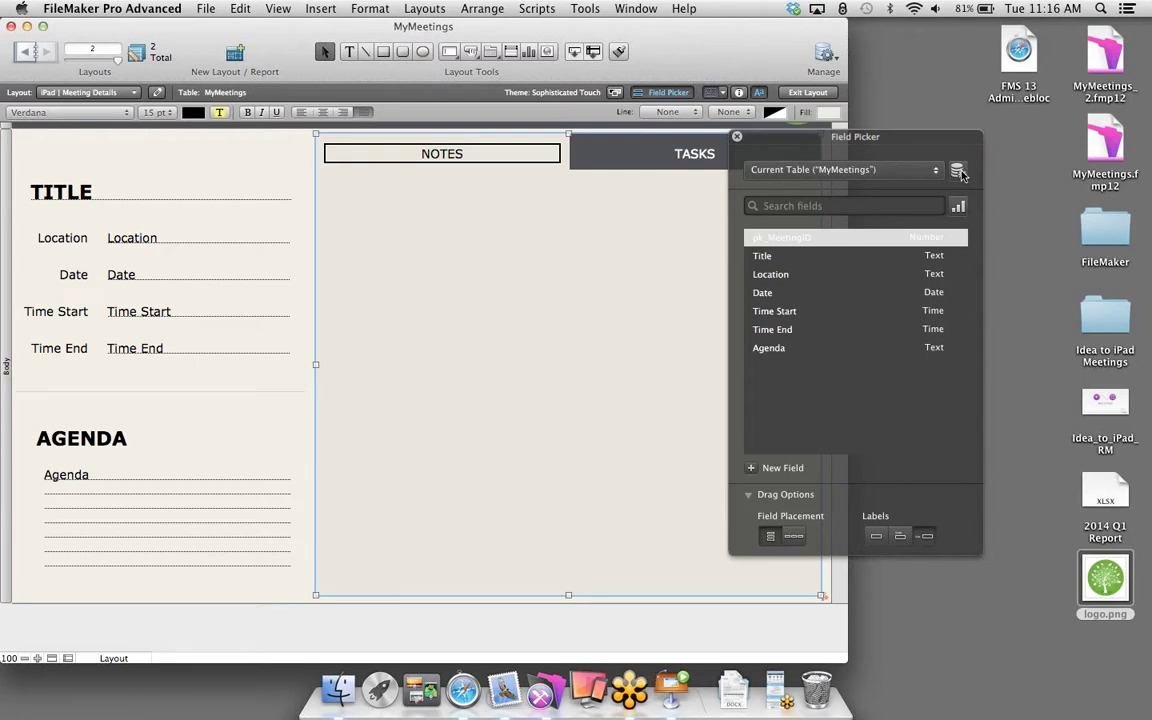
pyautogui.click(958, 172)
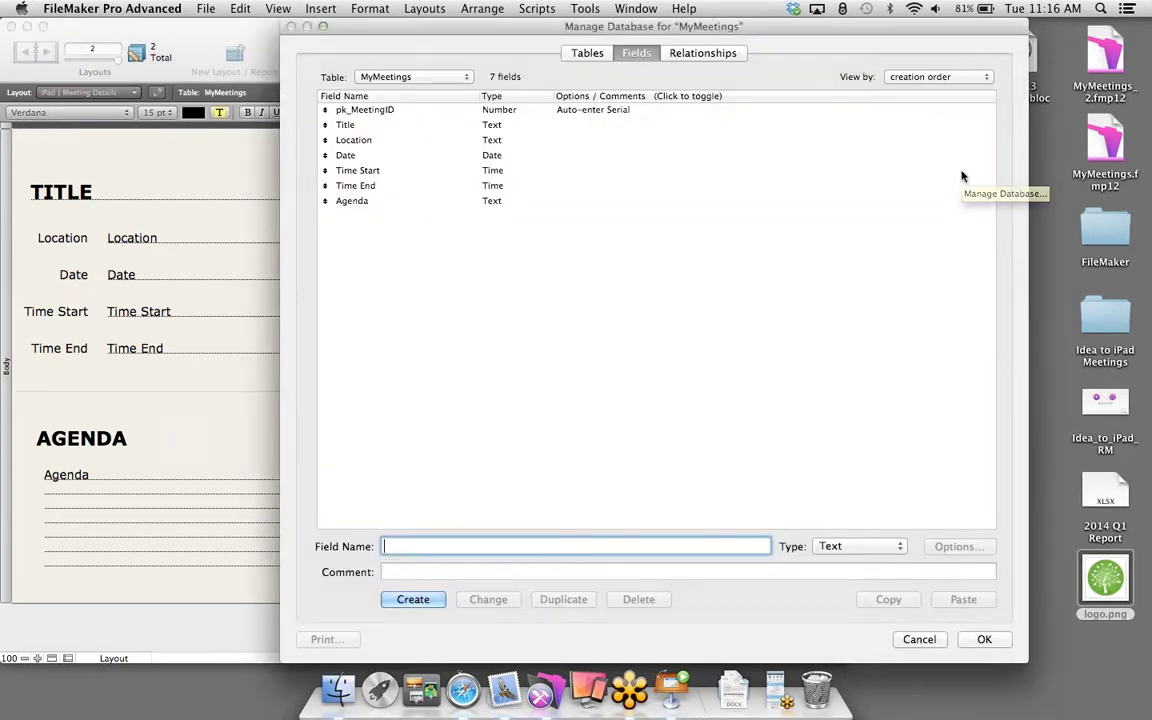
# Review the Tables, Fields and Relationships tabs of Manage Database.
pyautogui.click(587, 53)
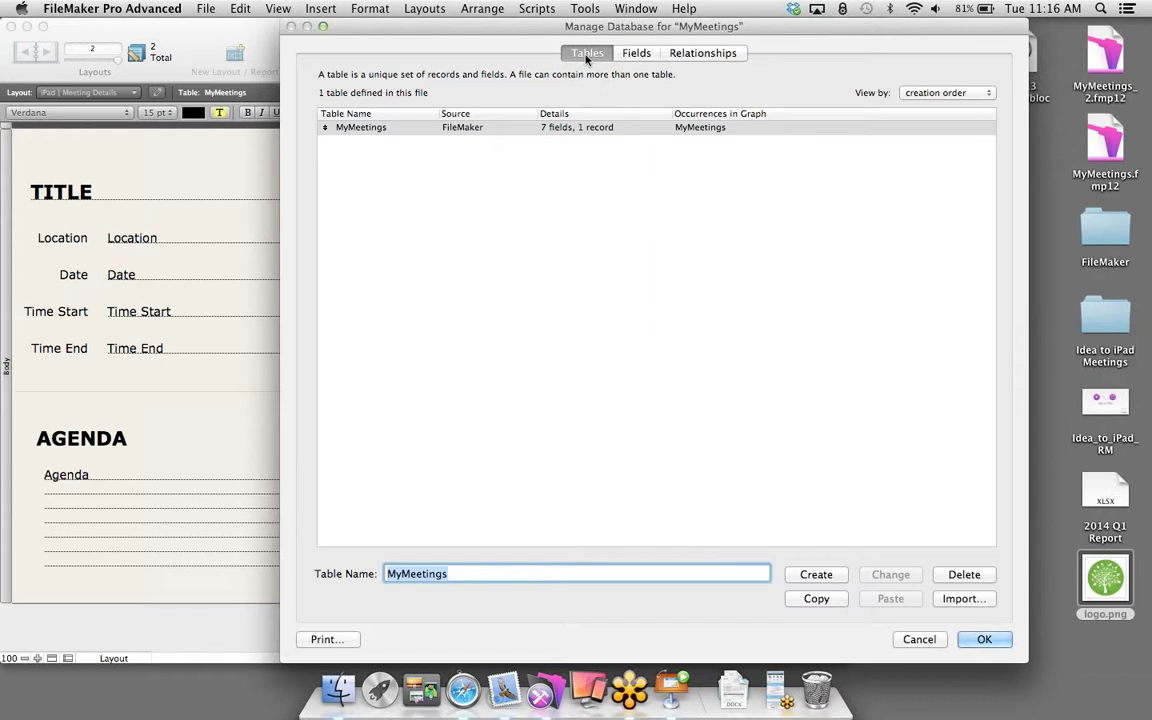
pyautogui.click(631, 55)
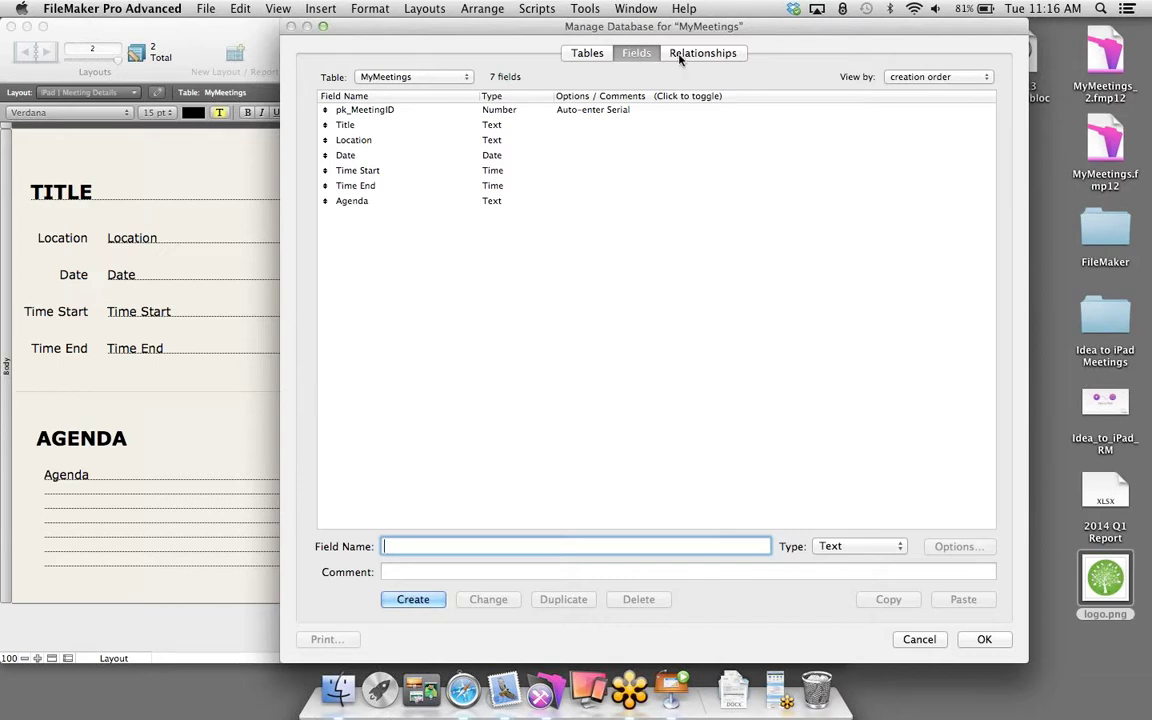
pyautogui.click(679, 57)
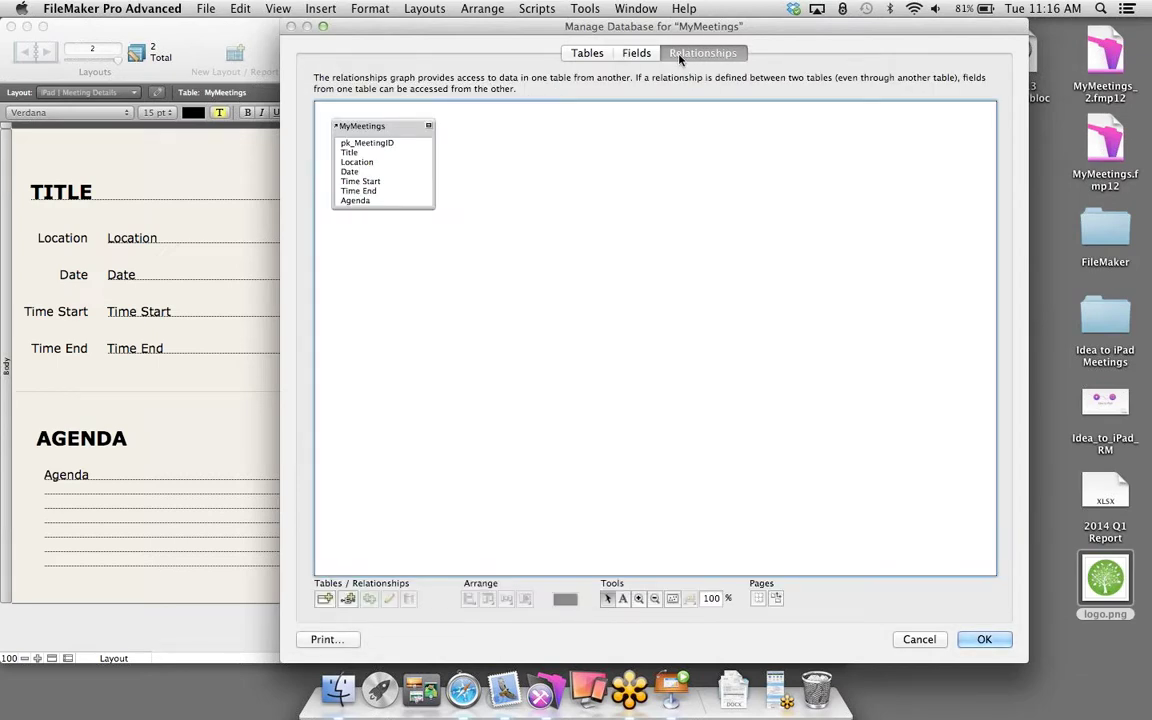
pyautogui.click(590, 53)
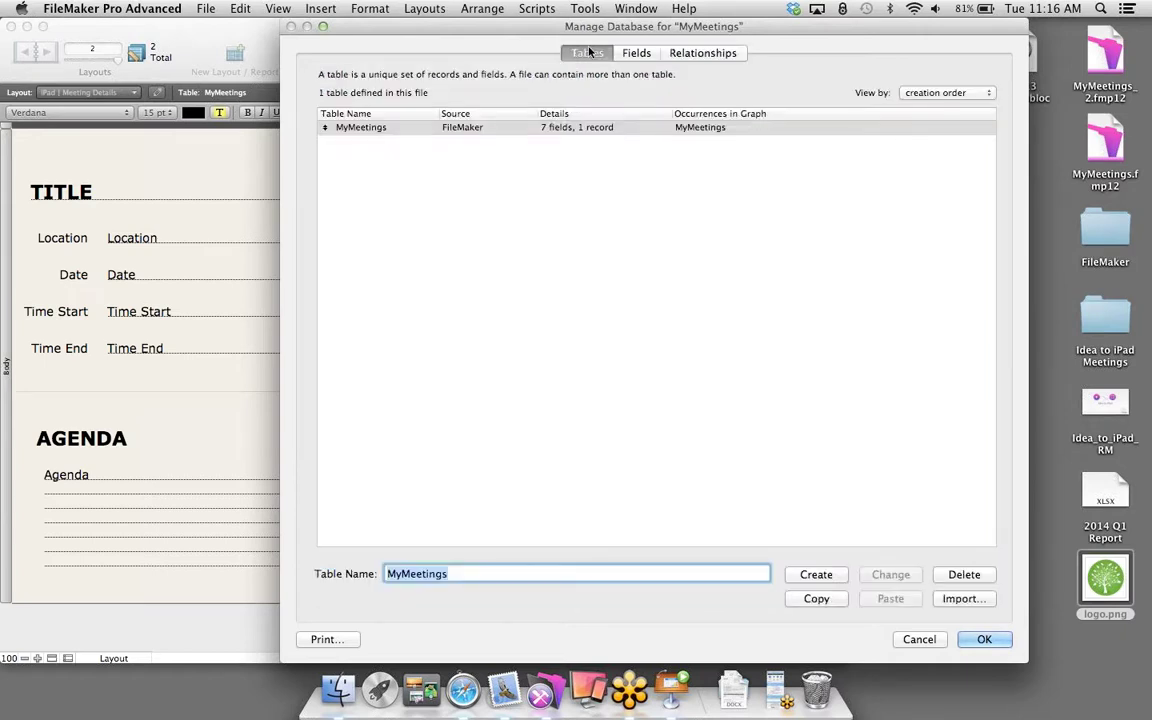
# Rename the MyMeetings table to Meetings and enter Notes as the next table name.
pyautogui.click(403, 574)
pyautogui.press('BackSpace')
pyautogui.press('BackSpace')
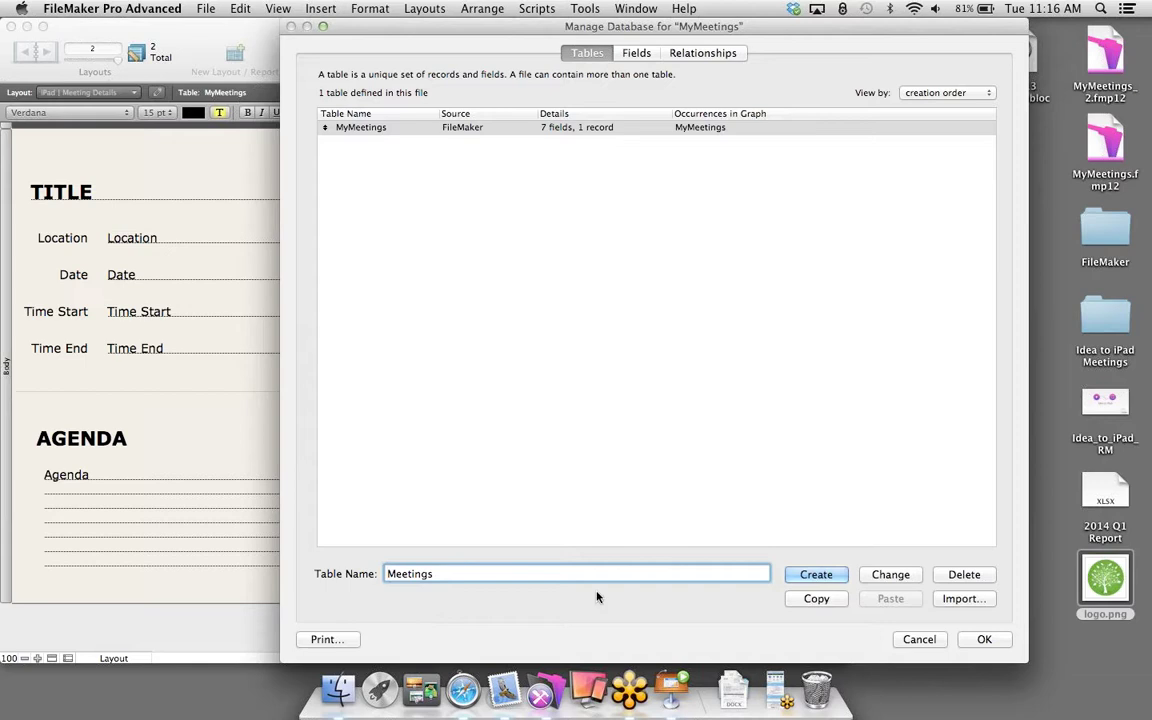
pyautogui.click(889, 574)
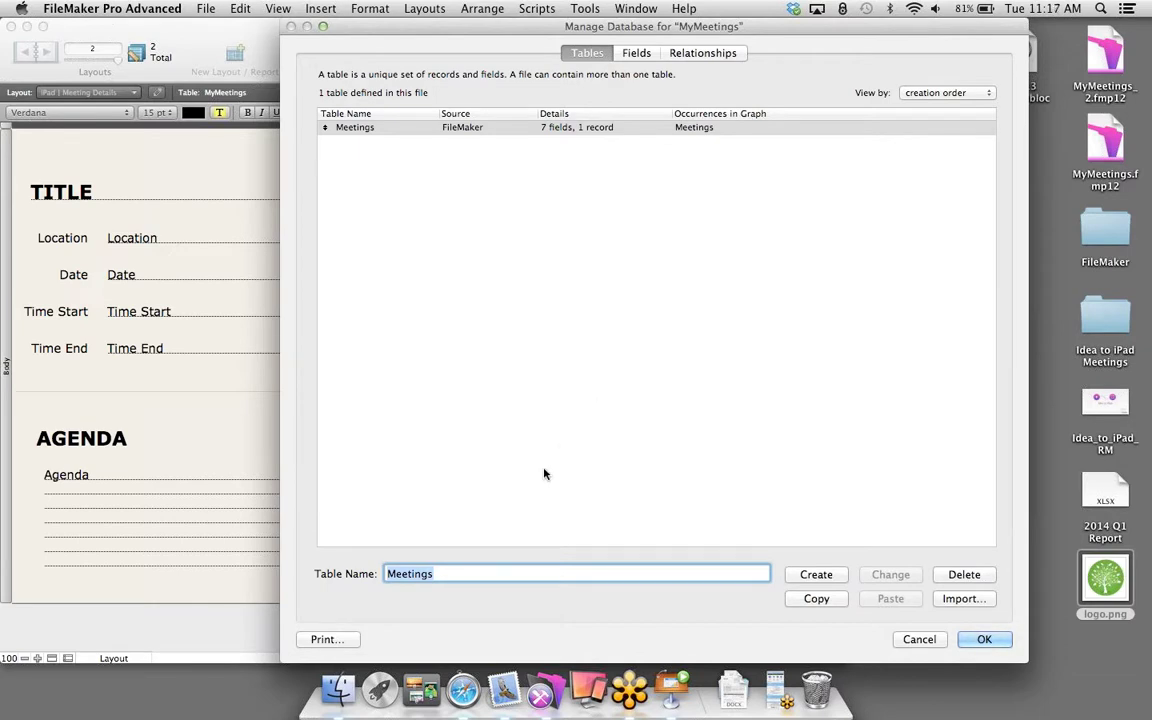
pyautogui.write('Notes')
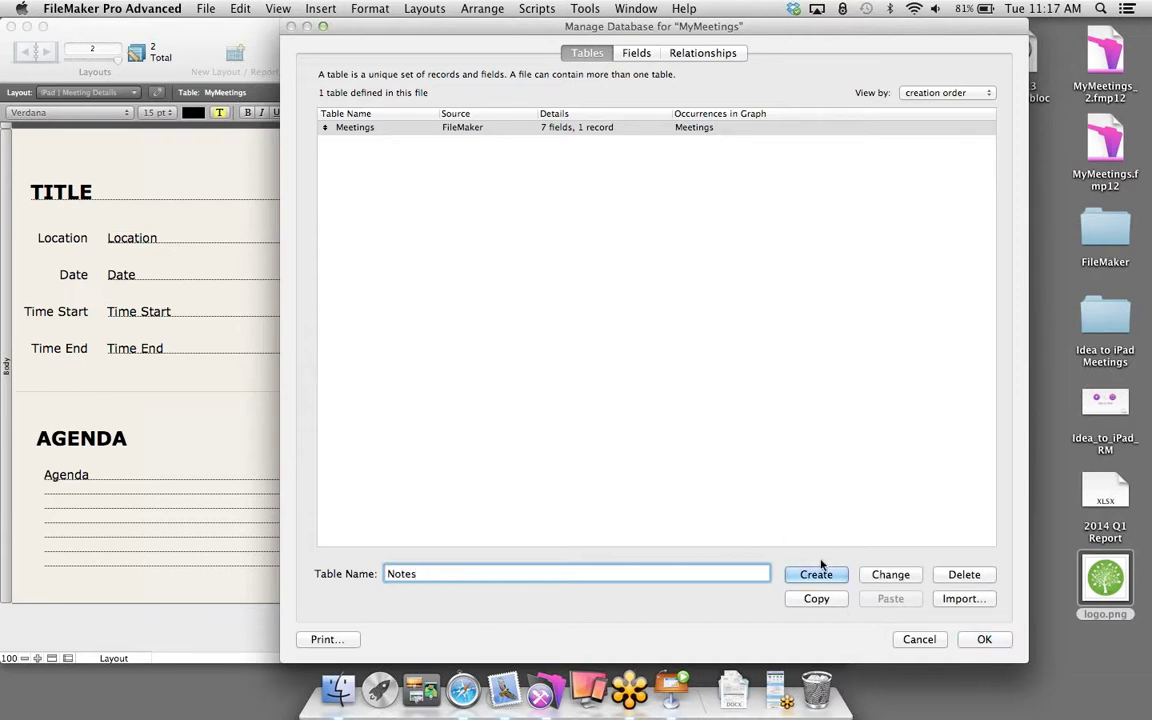
# Create the Notes table with a pk_NotesID Number field set to auto-enter serial numbers.
pyautogui.click(816, 574)
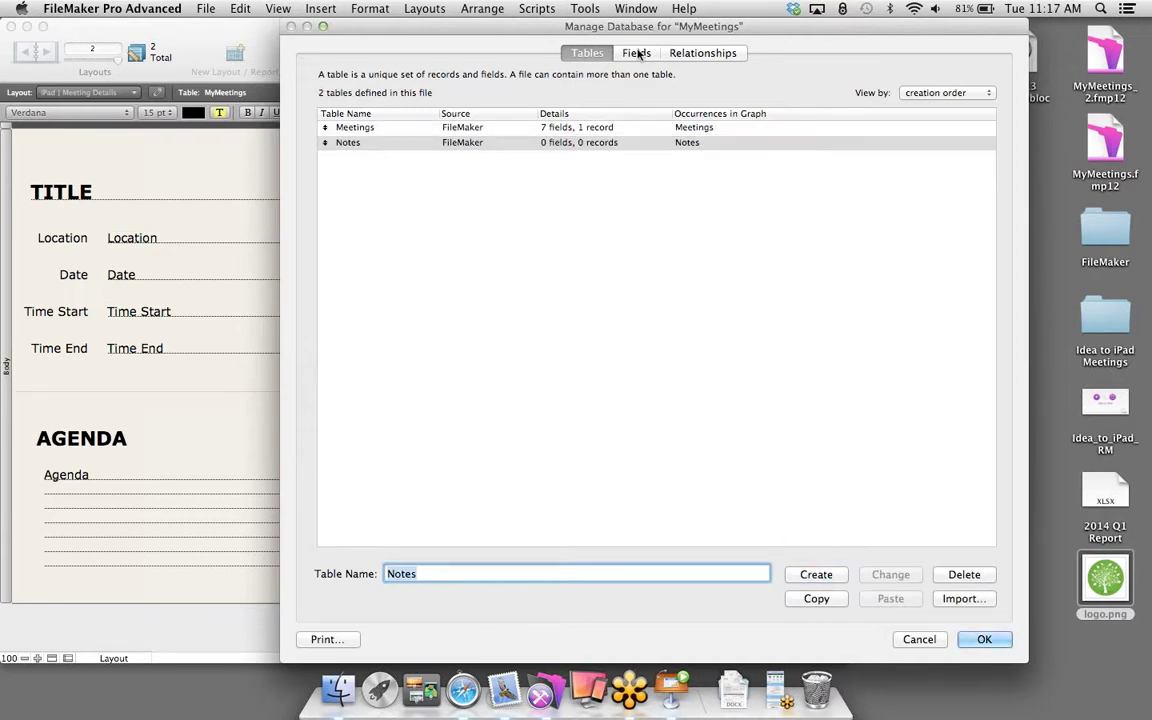
pyautogui.click(637, 53)
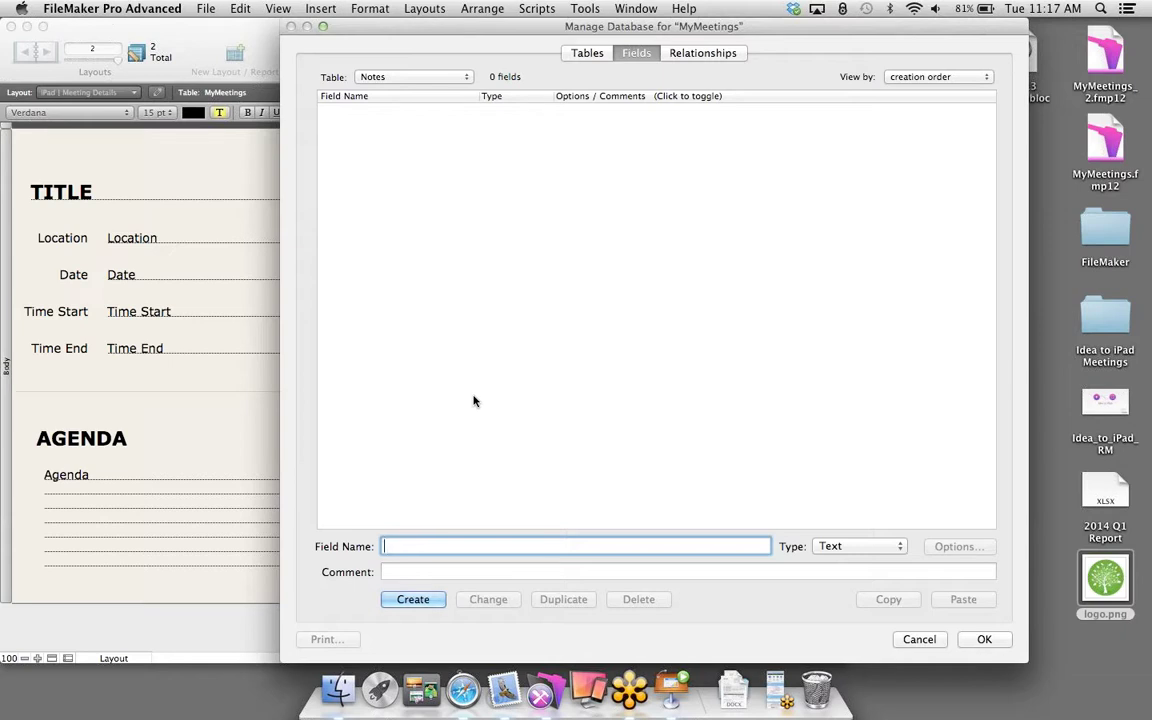
pyautogui.write('pk_NotesID')
pyautogui.click(849, 557)
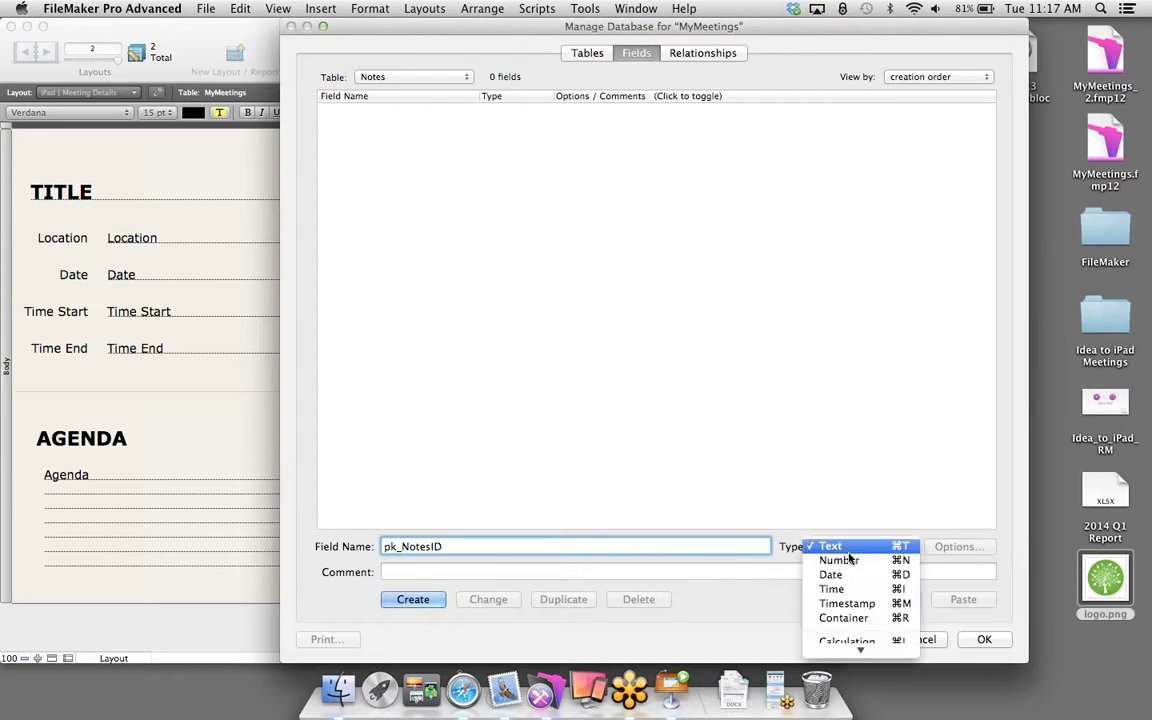
pyautogui.click(842, 564)
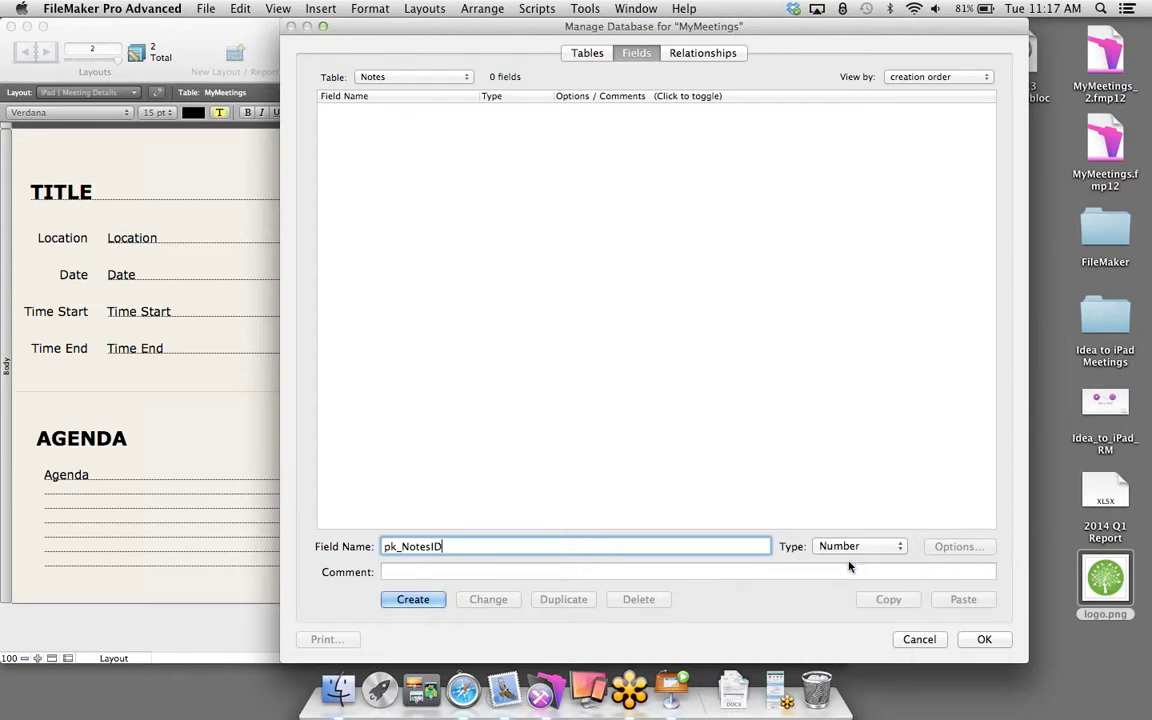
pyautogui.click(411, 600)
pyautogui.click(955, 547)
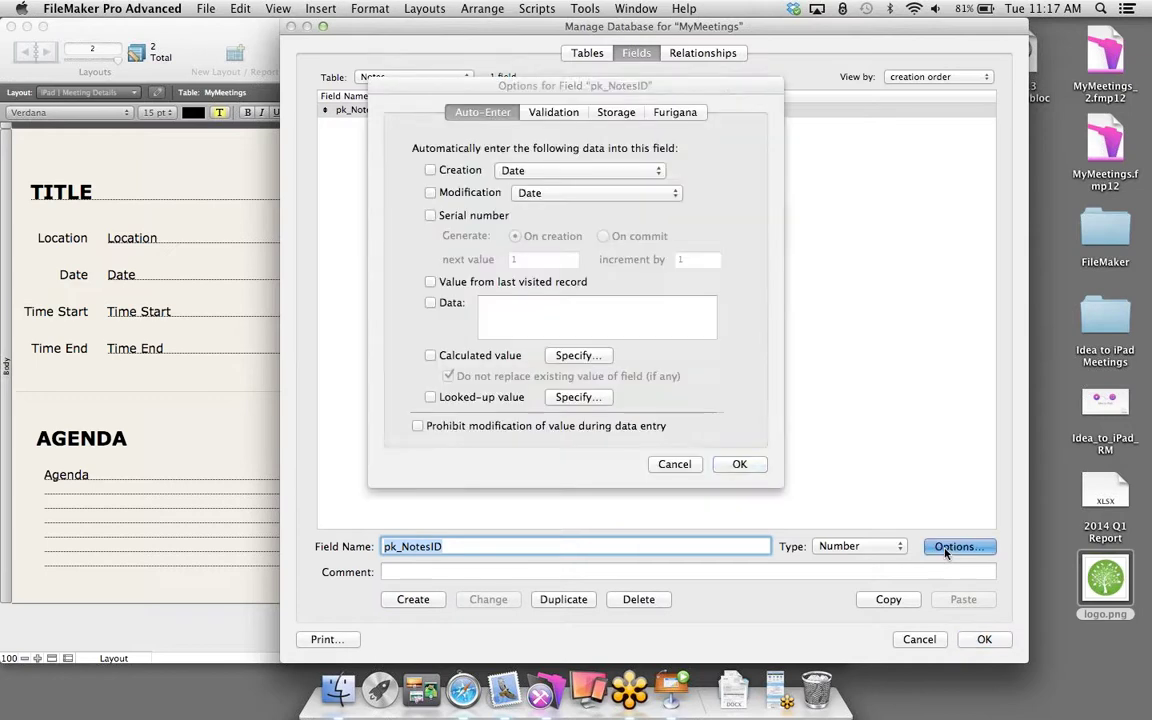
pyautogui.click(434, 218)
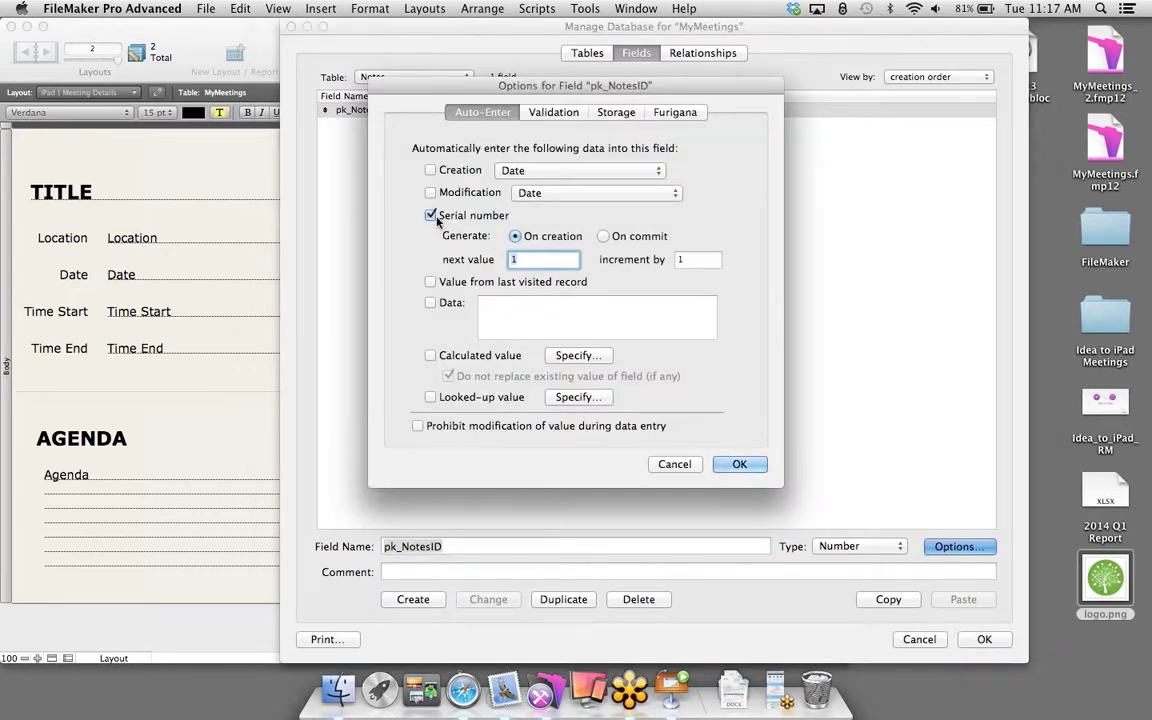
pyautogui.click(739, 464)
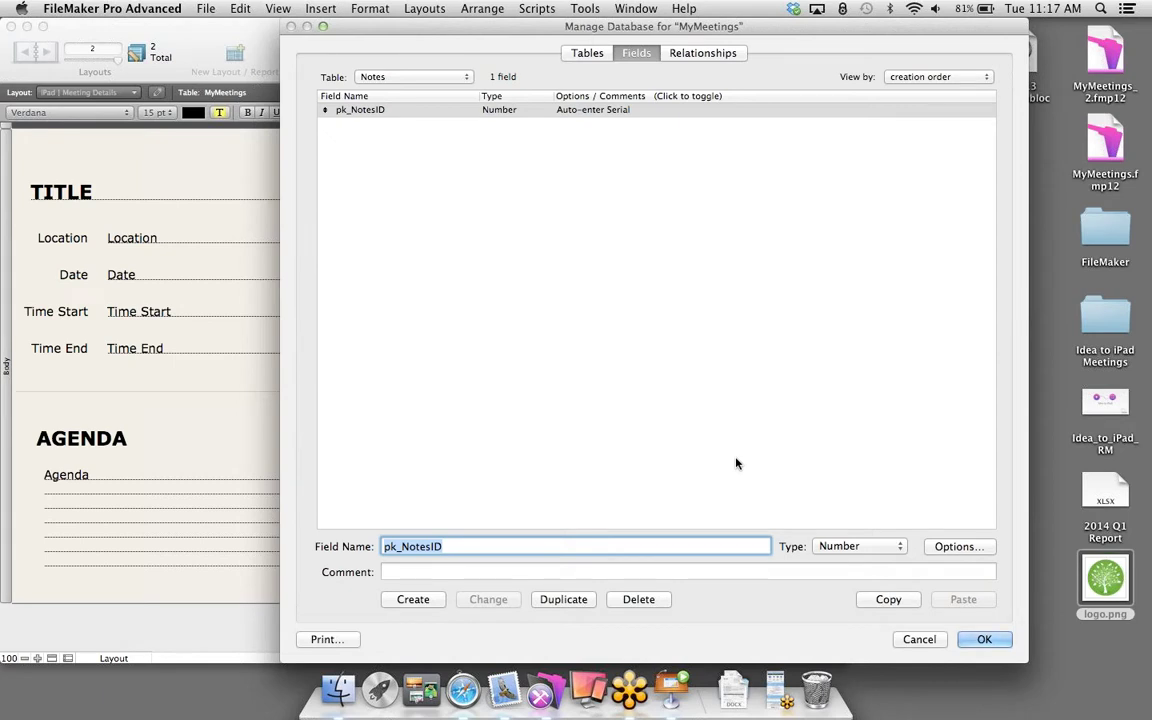
# Add an fk_MeetingID Number field plus Topic and Notes Text fields.
pyautogui.write('fk_MeetingID')
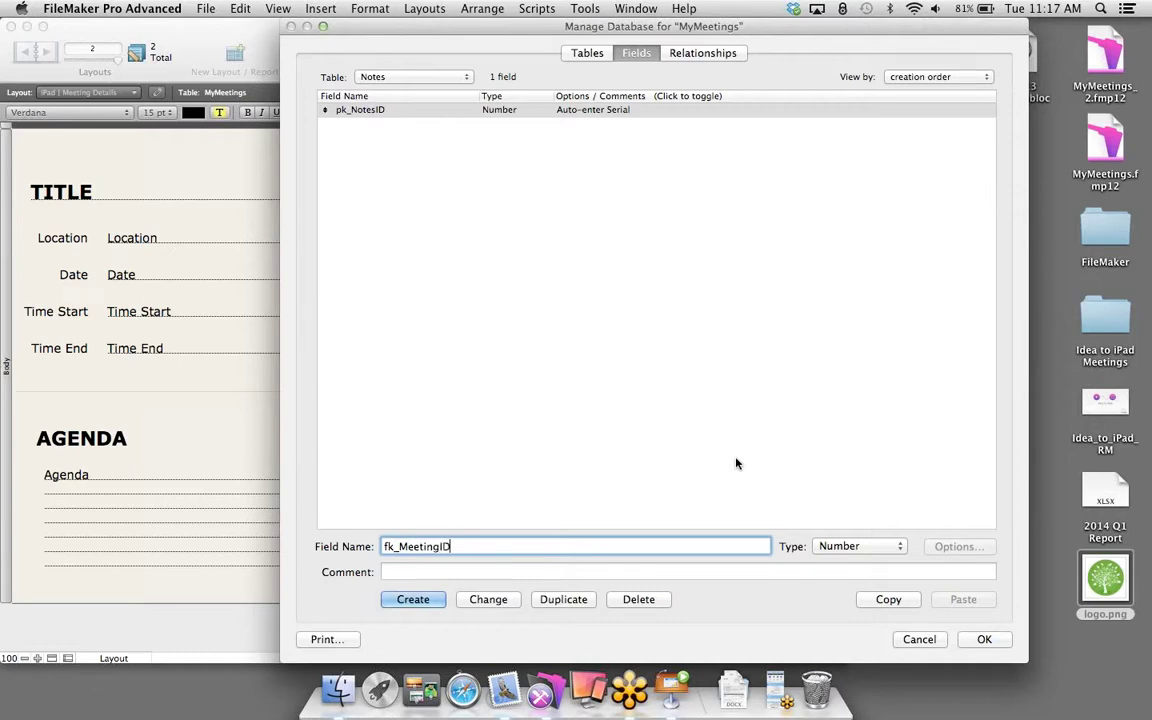
pyautogui.click(413, 600)
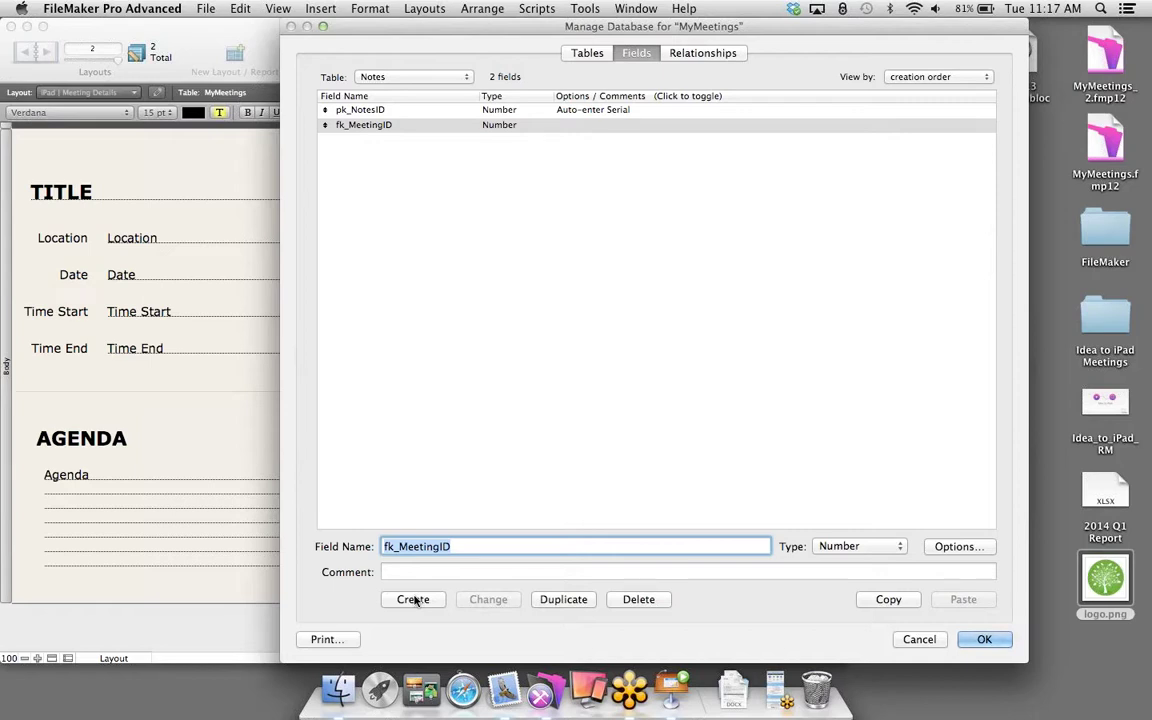
pyautogui.write('Topic')
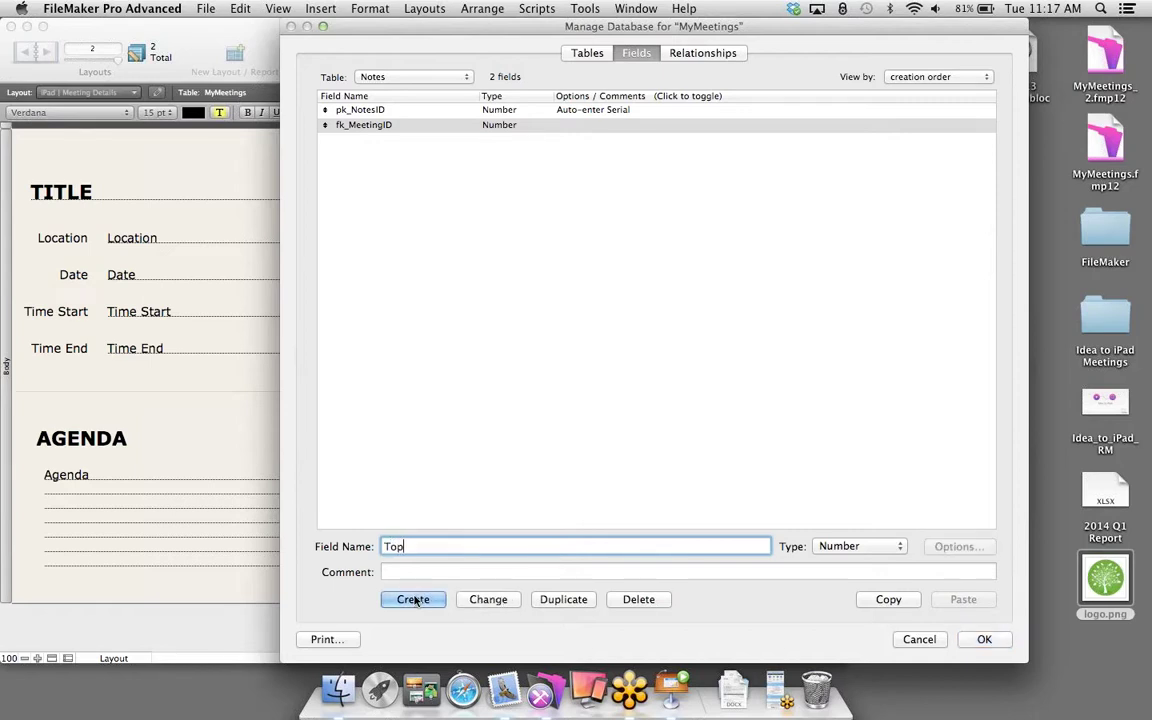
pyautogui.click(838, 546)
pyautogui.click(838, 455)
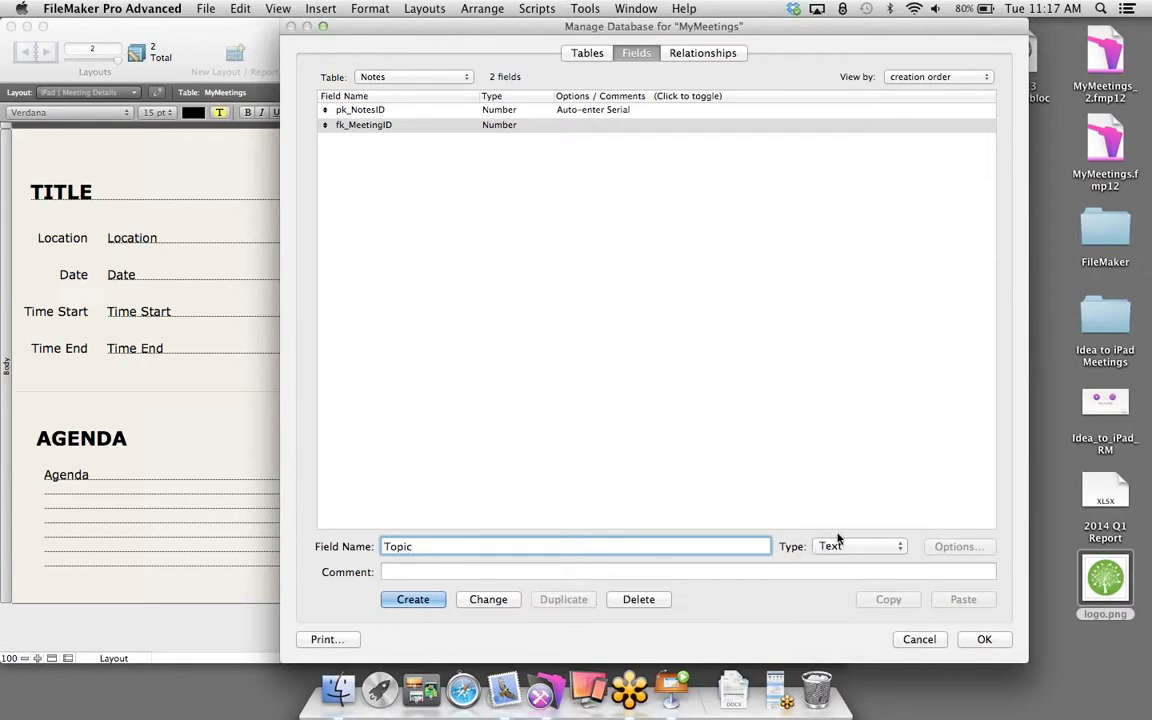
pyautogui.click(415, 599)
pyautogui.write('Notes')
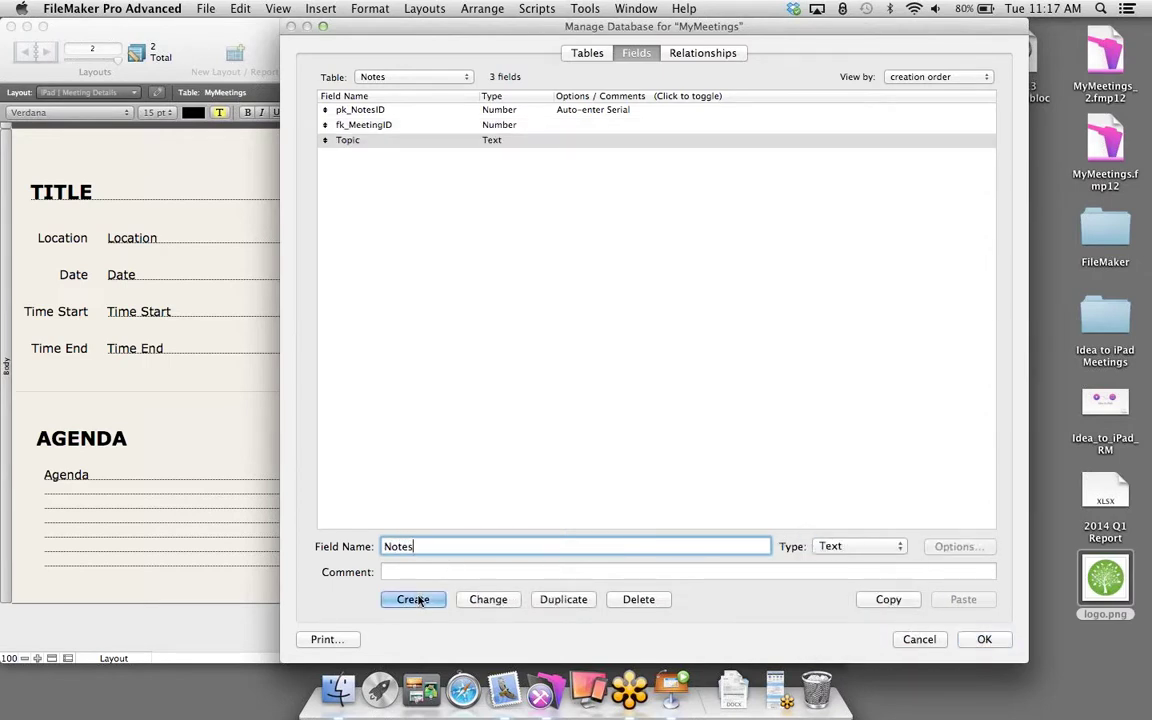
pyautogui.click(418, 599)
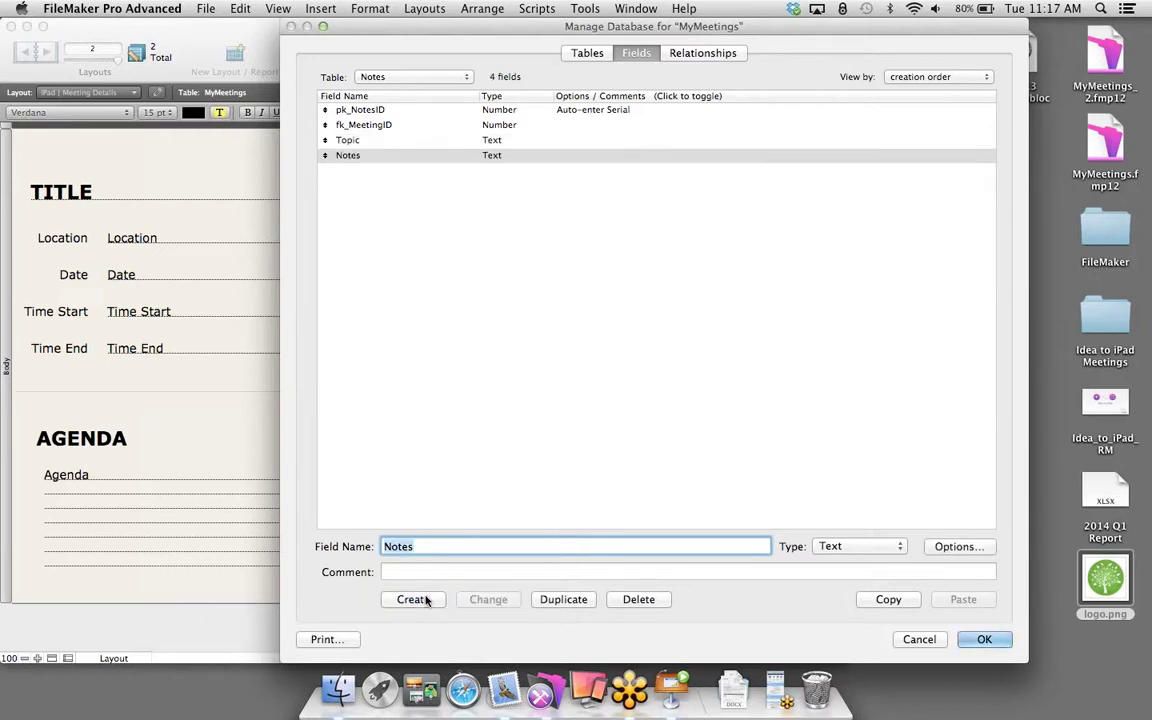
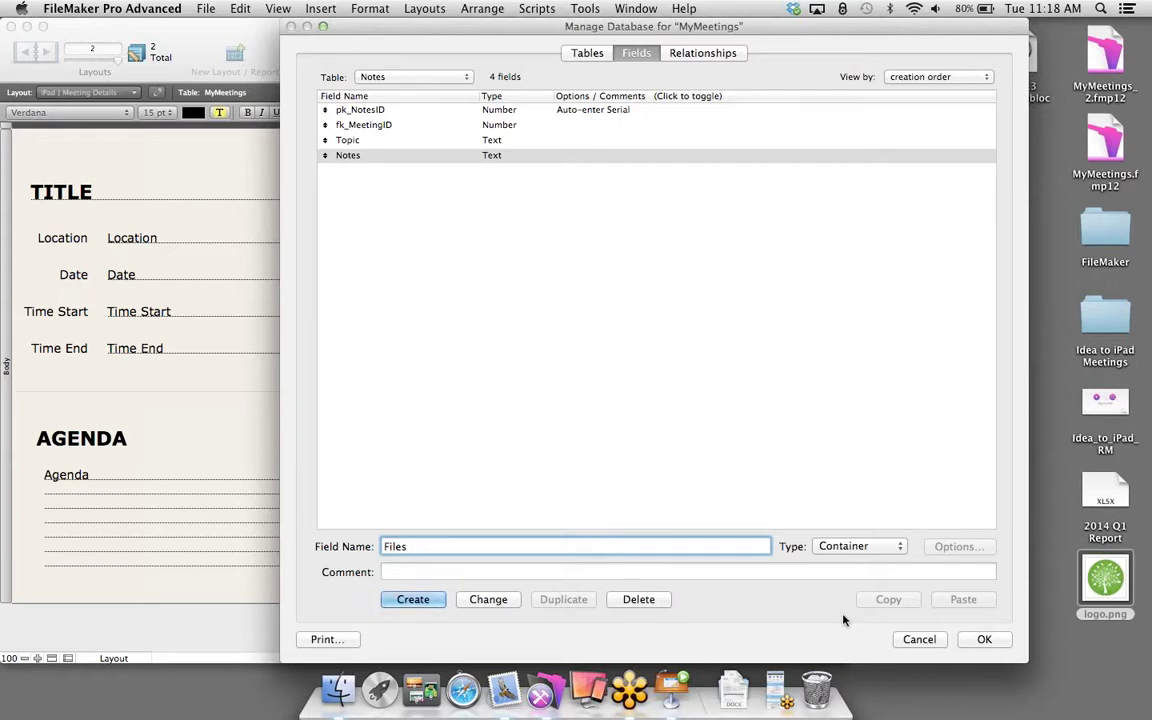
# Create the Files container field in the Notes table and view the relationships graph.
pyautogui.click(413, 599)
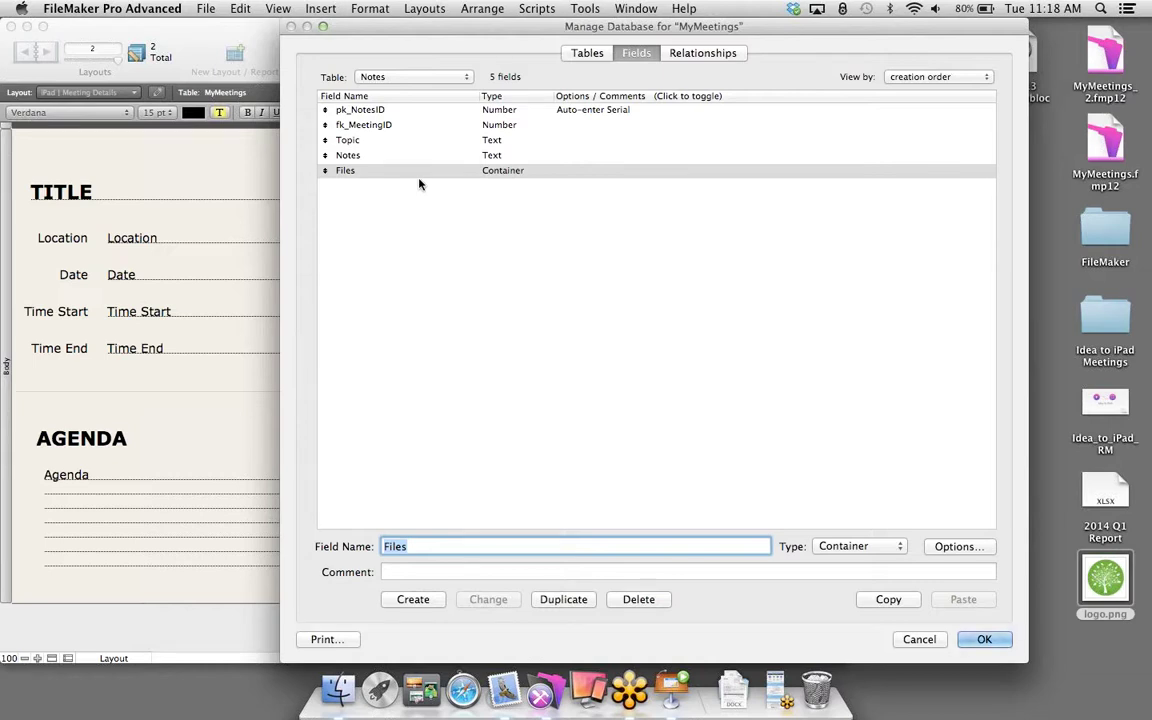
pyautogui.click(684, 63)
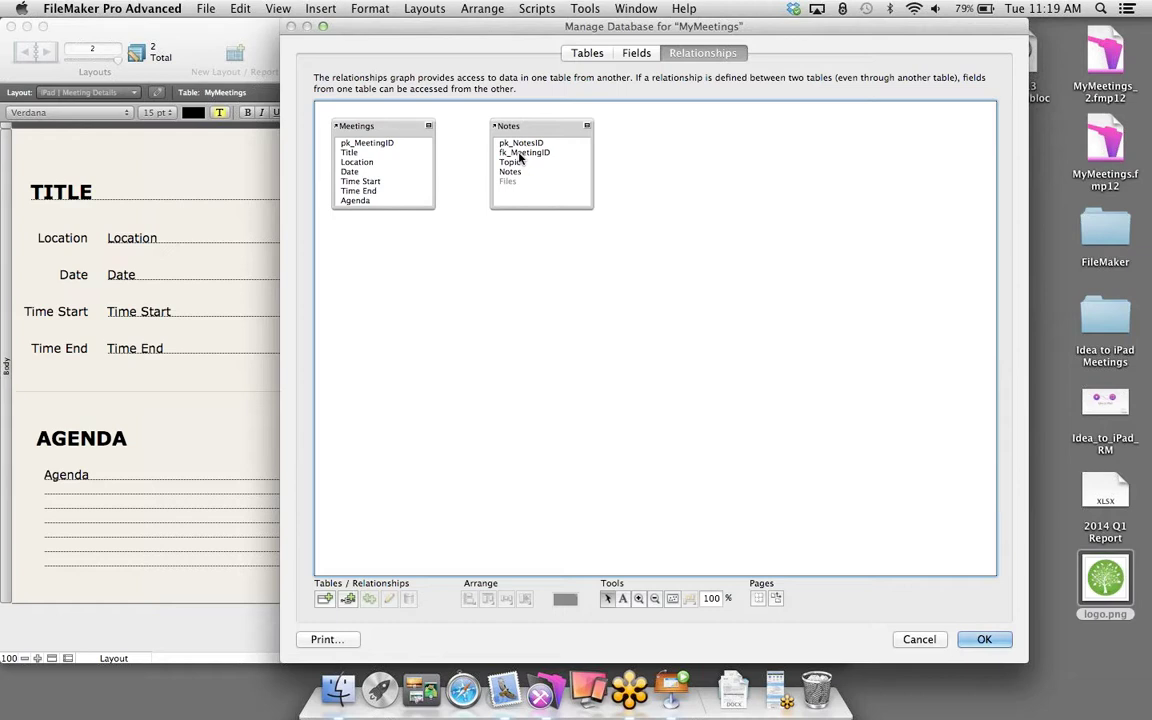
# Link Meetings' pk_MeetingID to Notes' fk_MeetingID in the relationships graph.
pyautogui.click(382, 146)
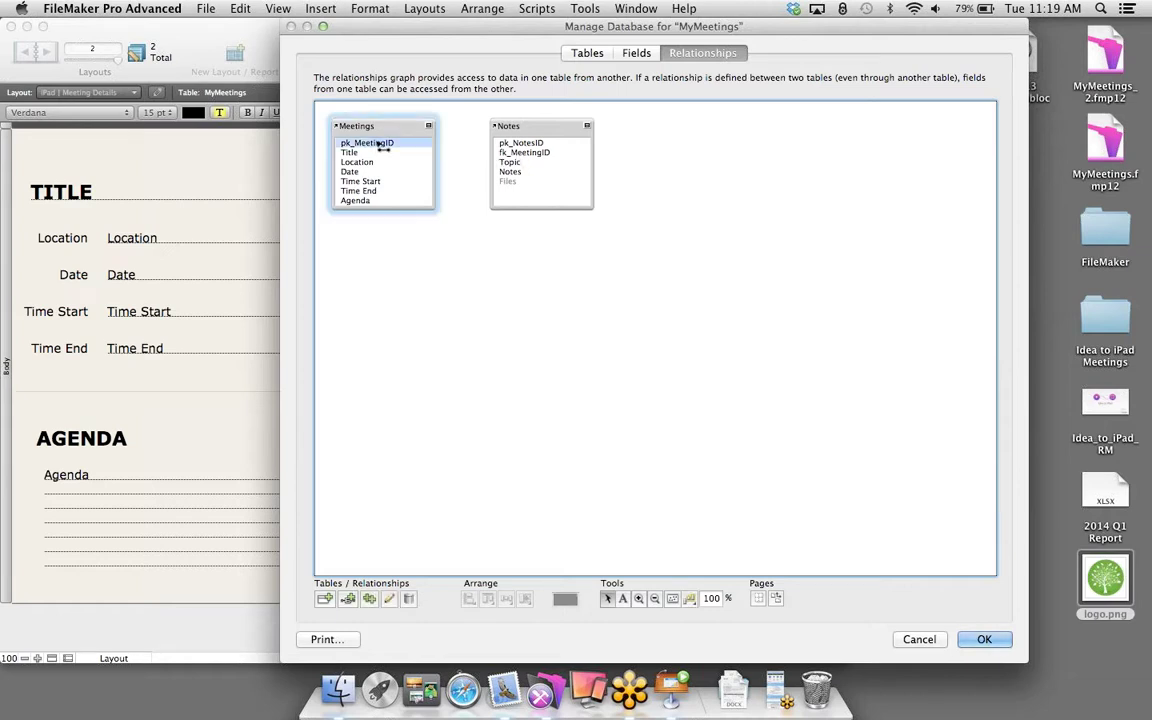
pyautogui.moveTo(382, 146); pyautogui.dragTo(505, 154)
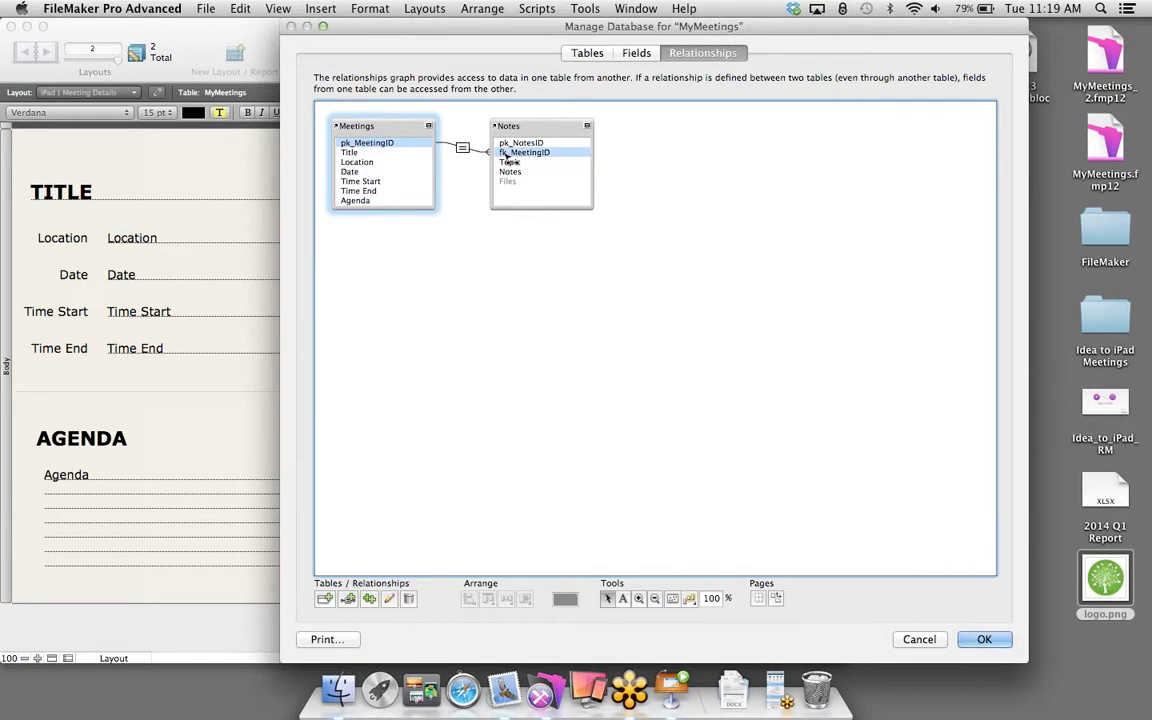
pyautogui.moveTo(505, 157); pyautogui.dragTo(506, 155)
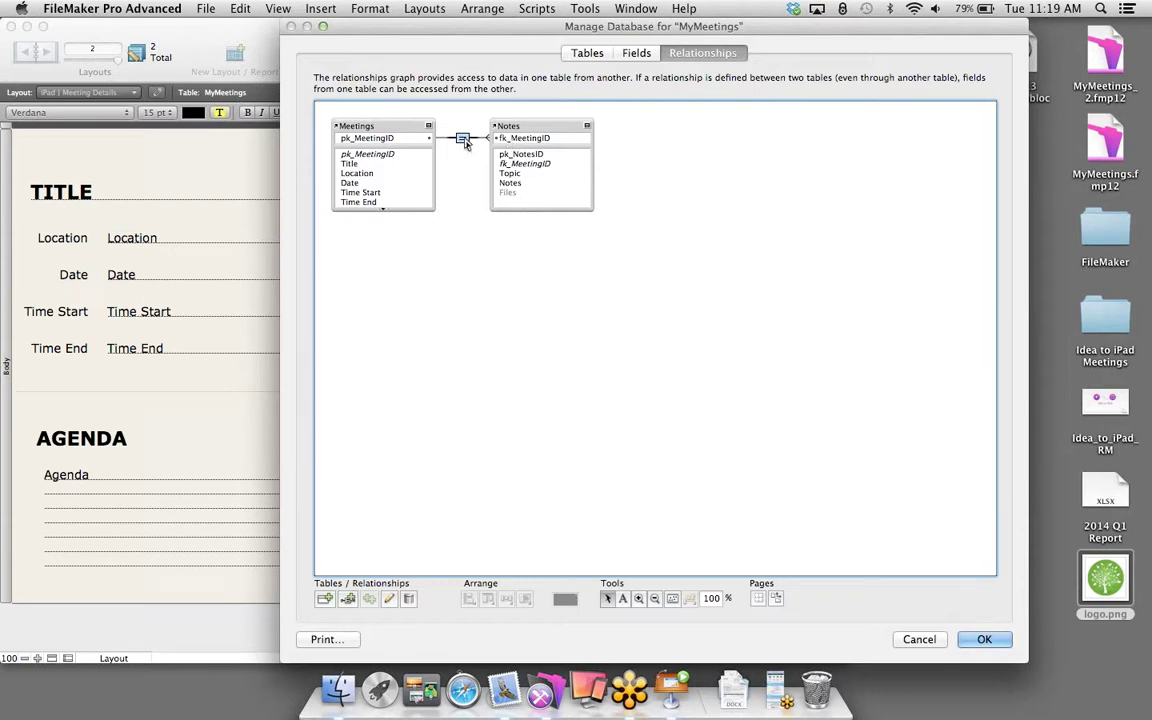
# Allow creation of Notes records through the relationship, then close Manage Database and Field Picker.
pyautogui.doubleClick(463, 140)
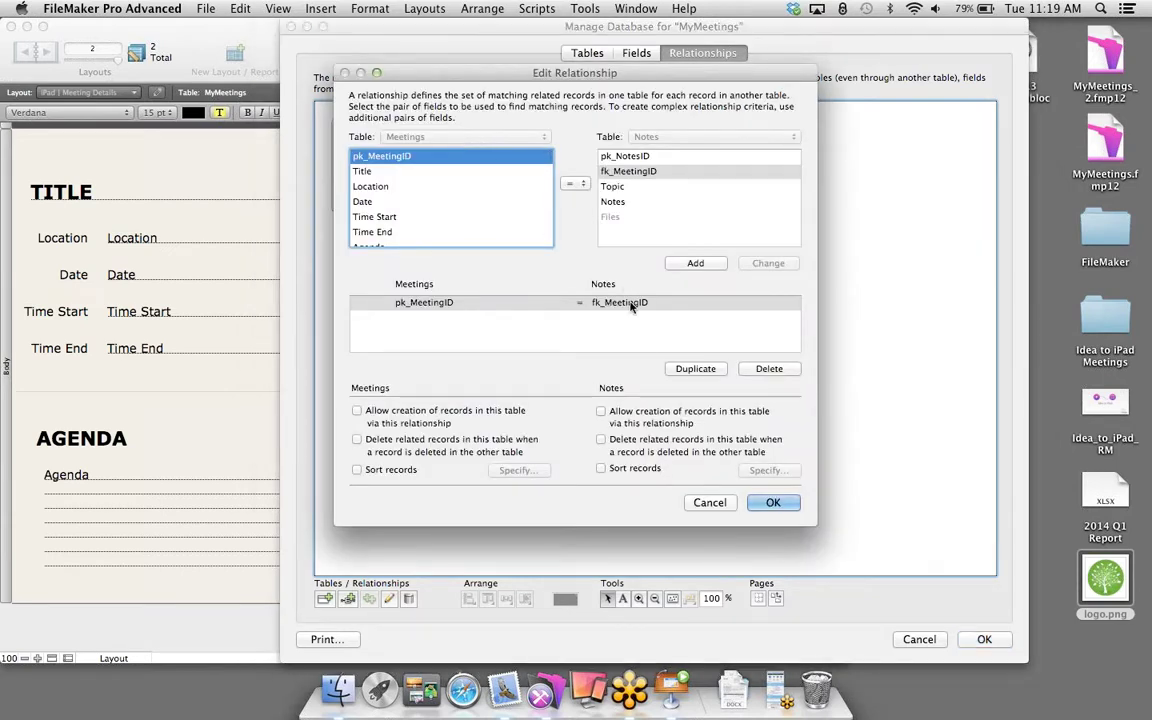
pyautogui.click(601, 411)
pyautogui.click(773, 503)
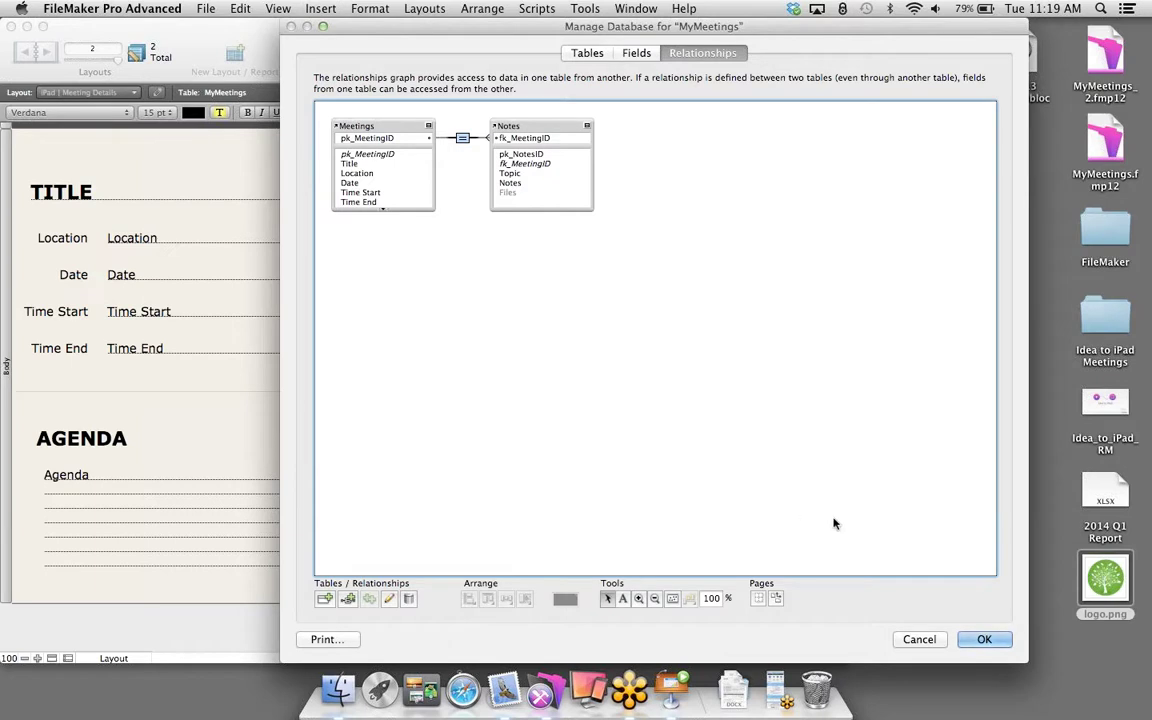
pyautogui.click(988, 641)
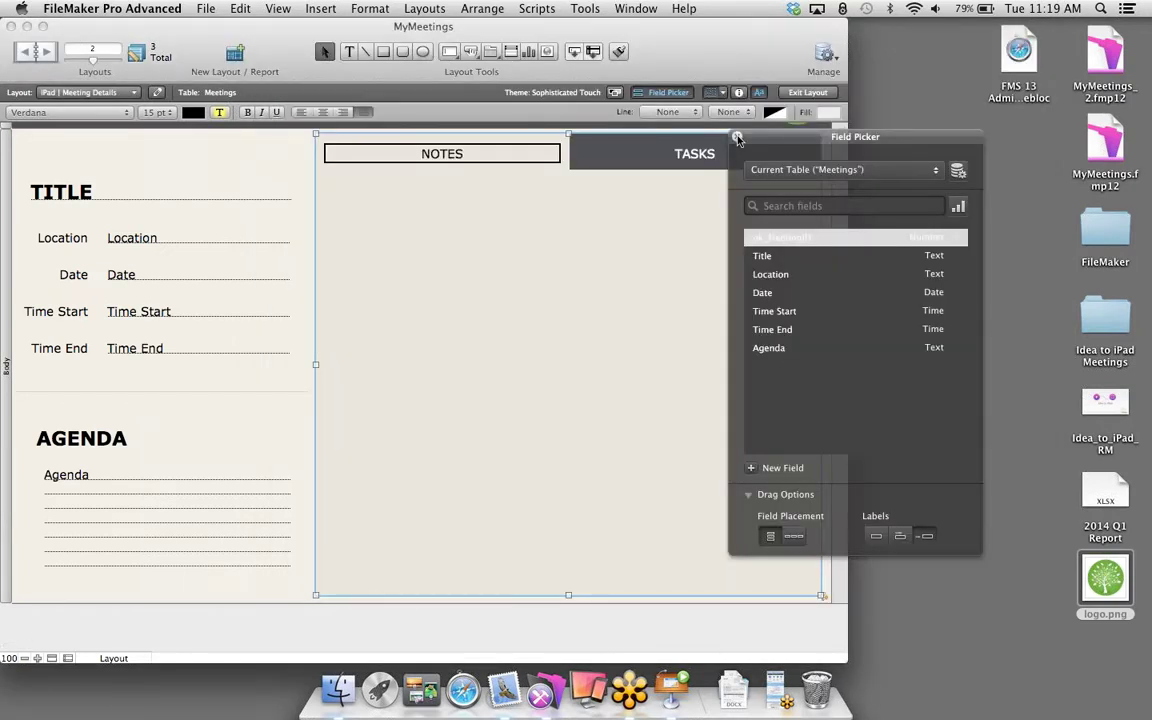
pyautogui.click(738, 138)
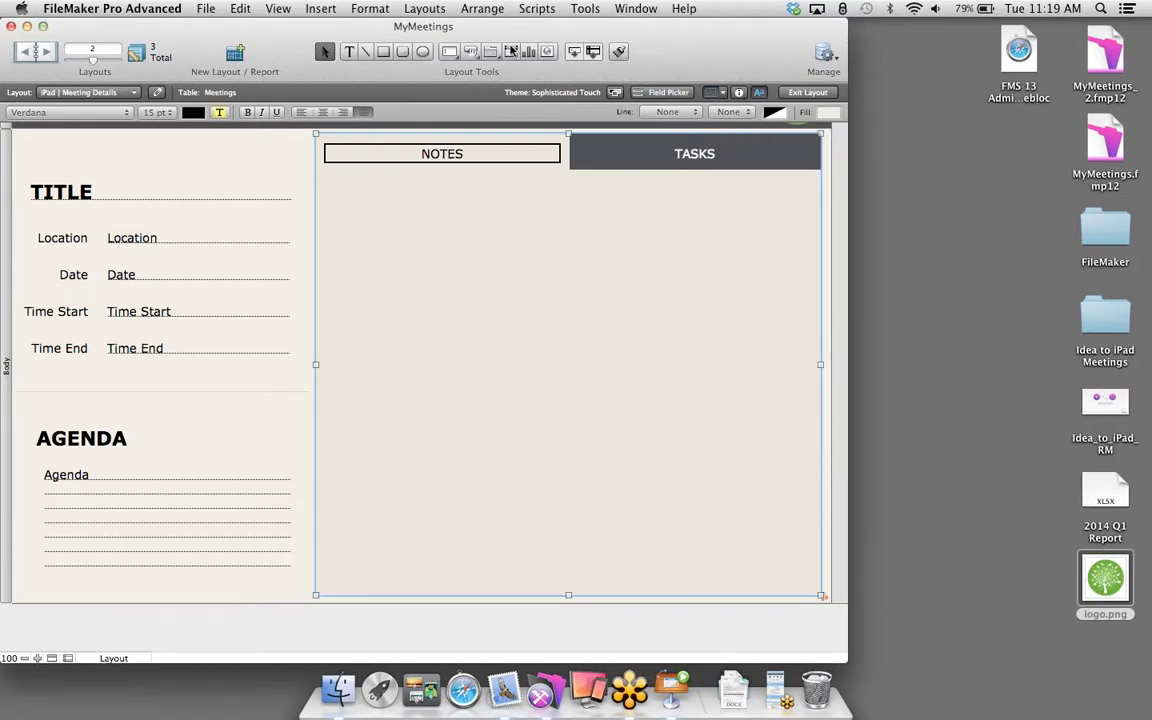
# Draw a portal across the NOTES tab panel and choose its related records source.
pyautogui.click(511, 52)
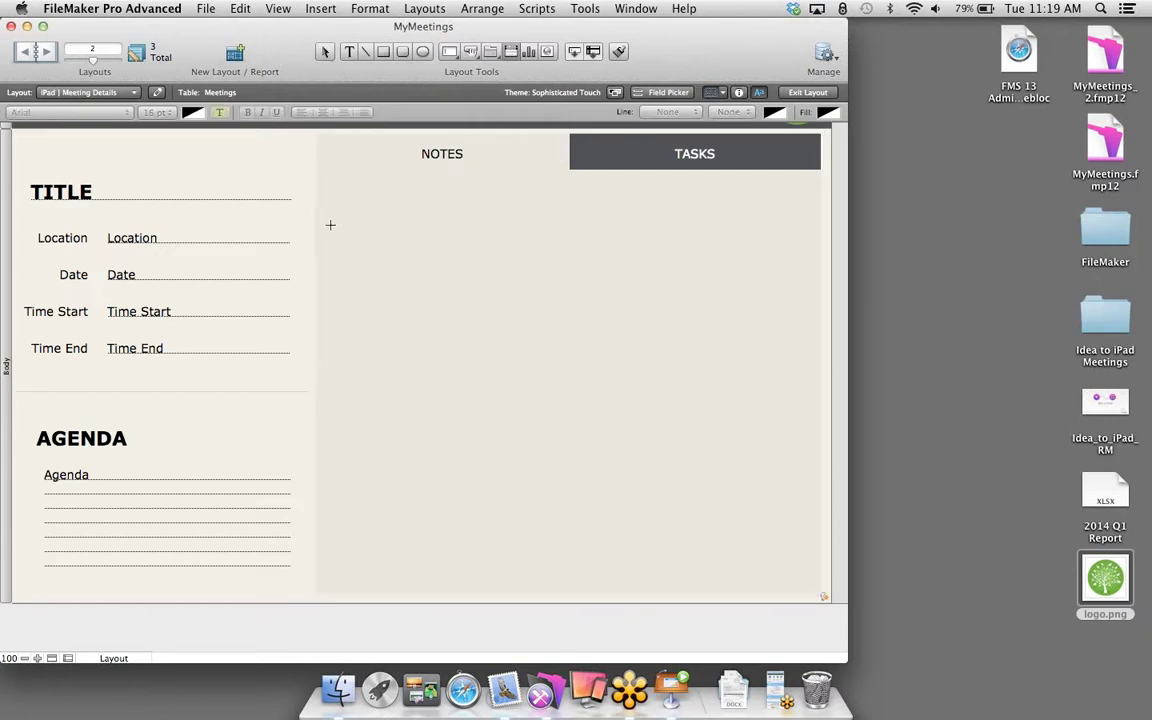
pyautogui.moveTo(325, 223); pyautogui.dragTo(807, 582)
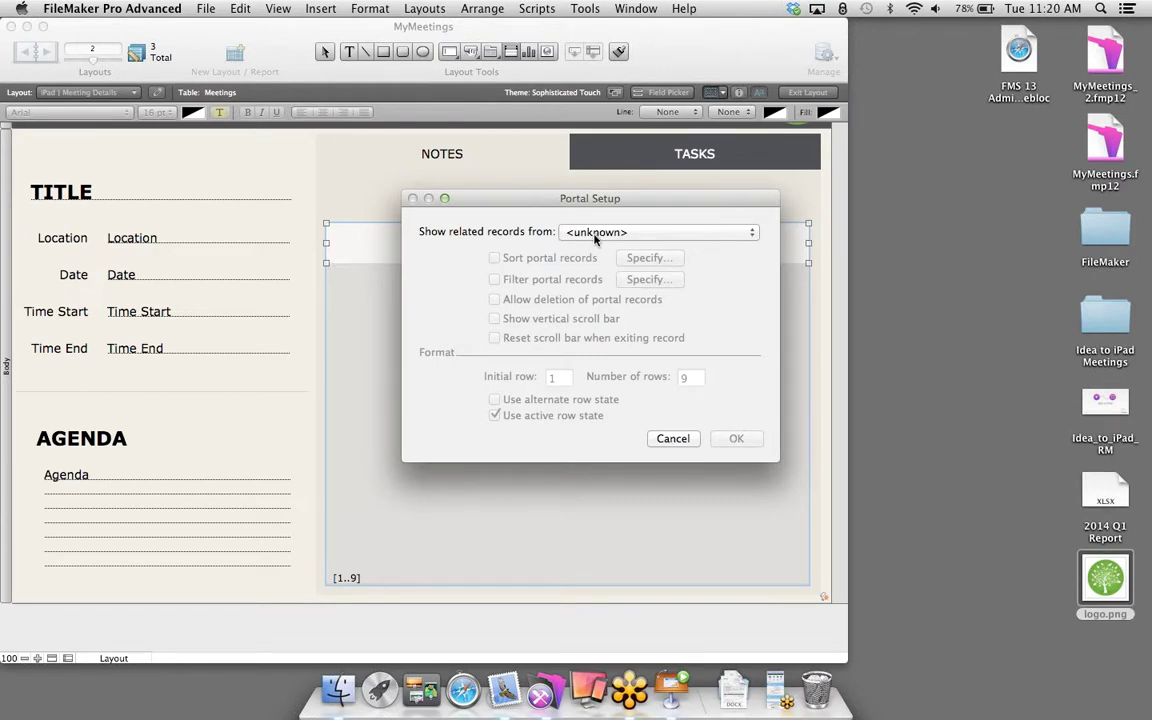
pyautogui.click(595, 234)
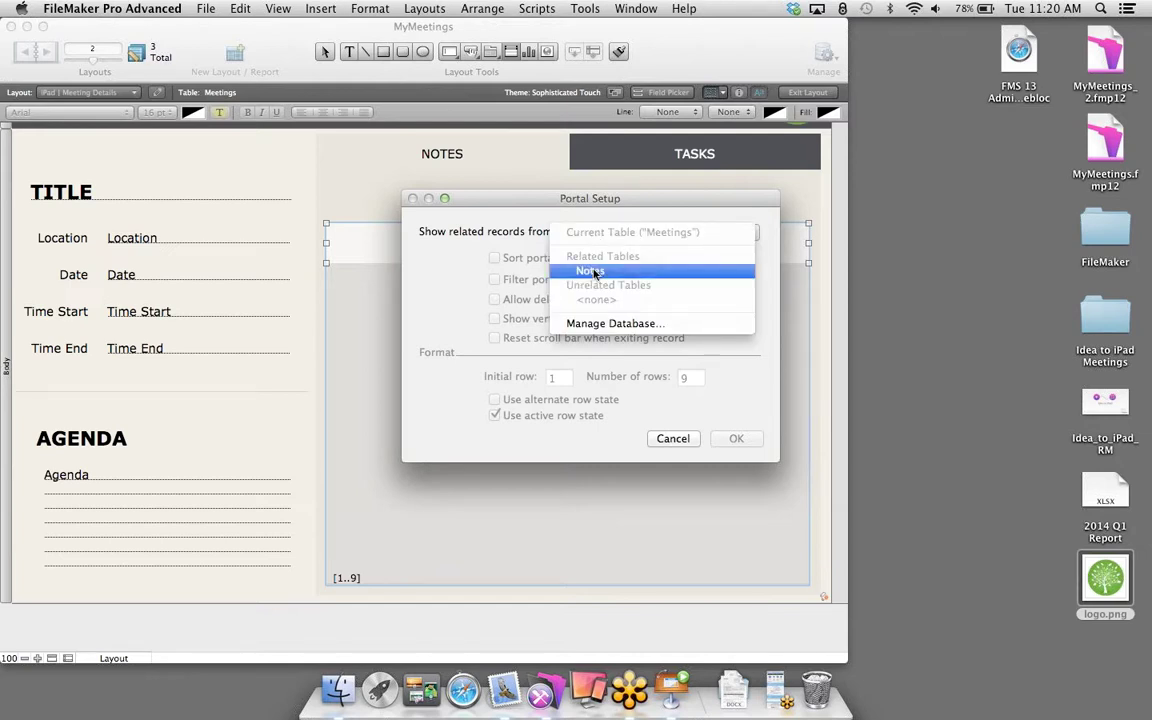
# Set the portal to show Notes with a vertical scroll bar, alternate row shading and 2 rows, adding no fields.
pyautogui.click(593, 272)
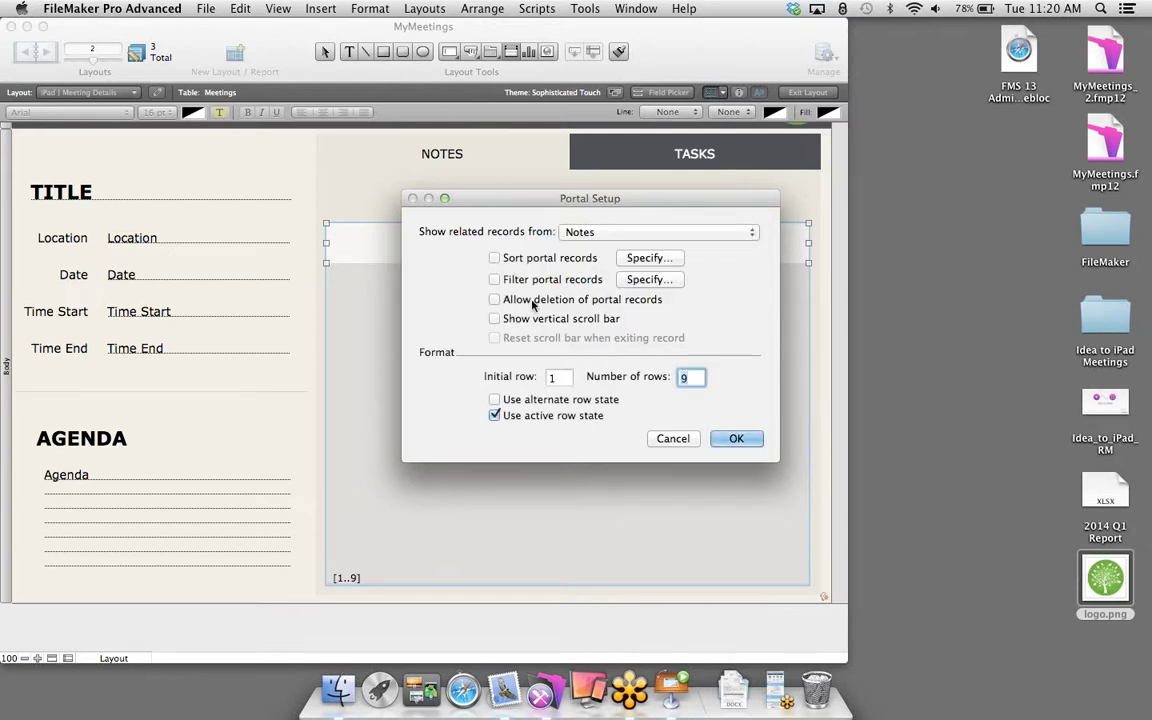
pyautogui.click(501, 318)
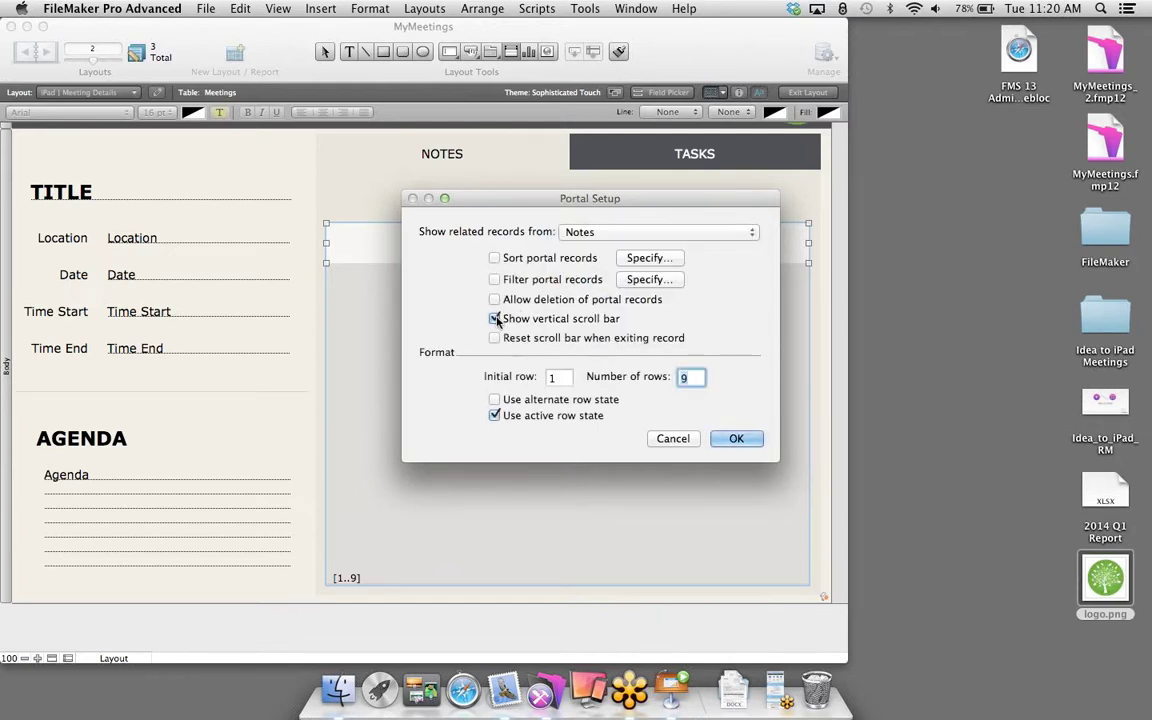
pyautogui.click(495, 399)
pyautogui.write('2')
pyautogui.click(737, 438)
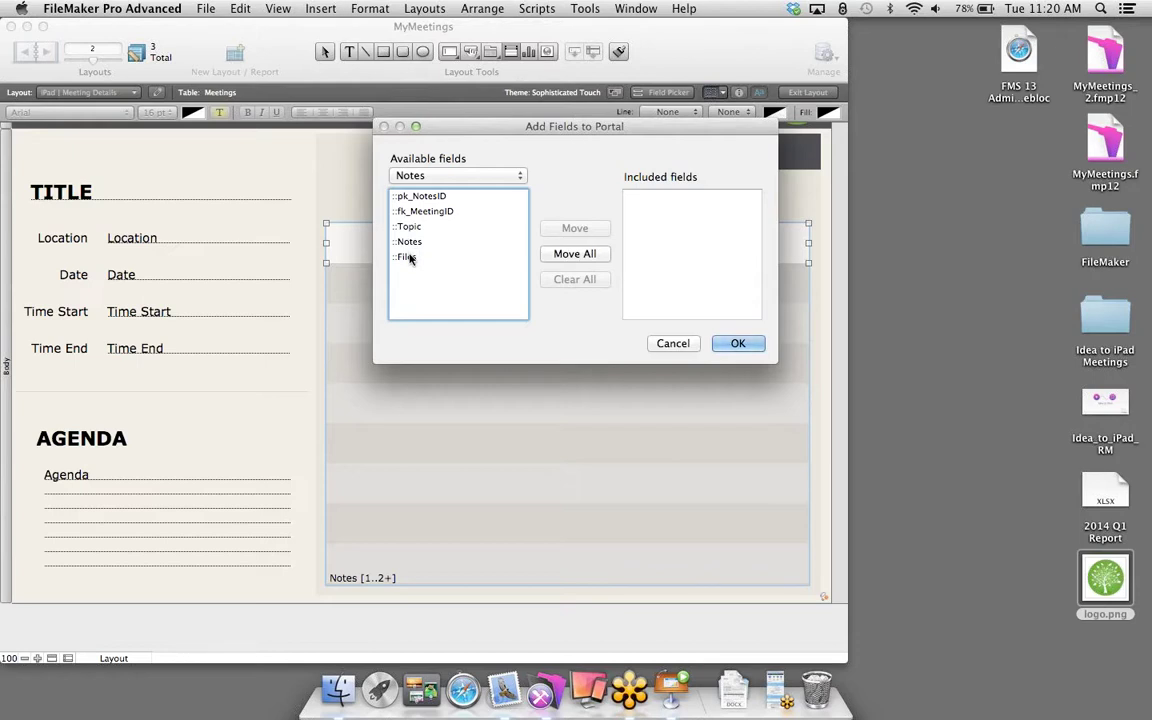
pyautogui.click(673, 343)
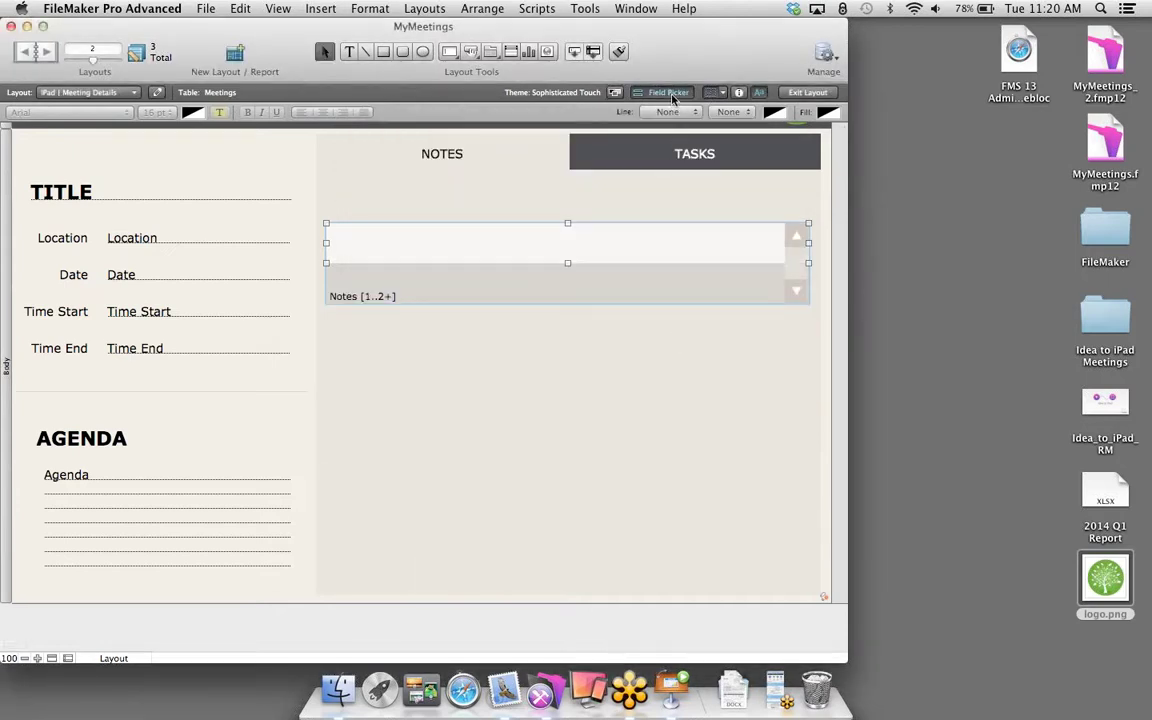
pyautogui.click(670, 93)
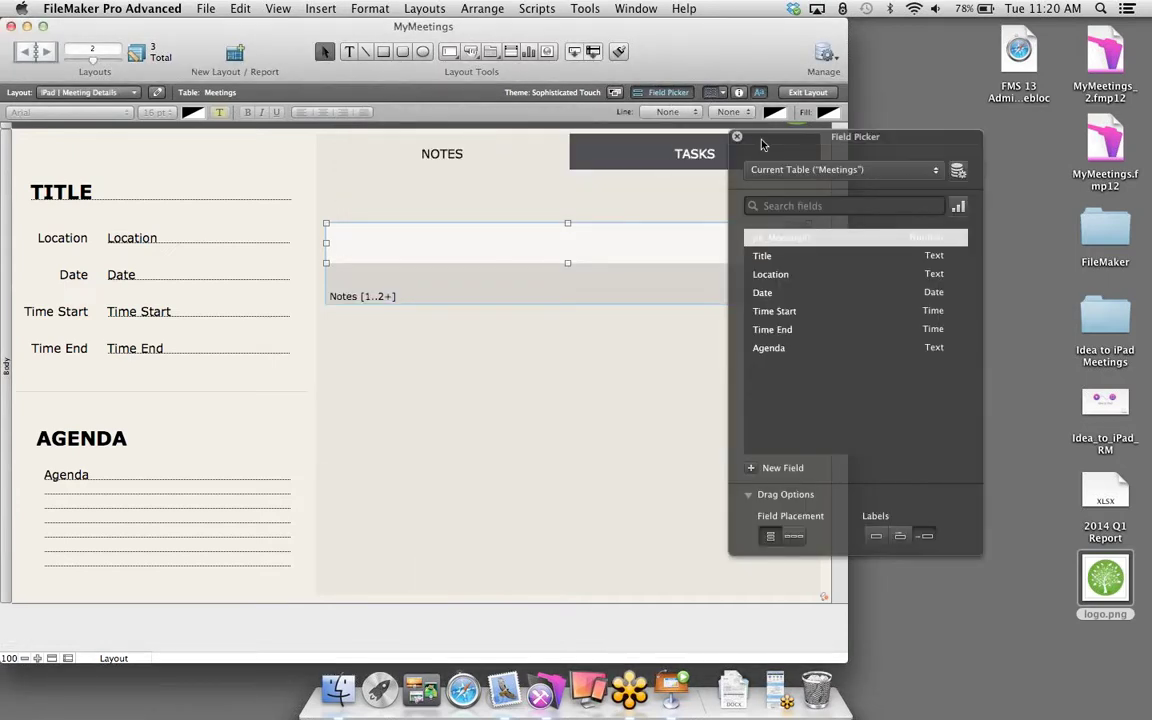
# List the Notes table's fields in Field Picker and stretch the portal row to about 3.15 in.
pyautogui.click(801, 172)
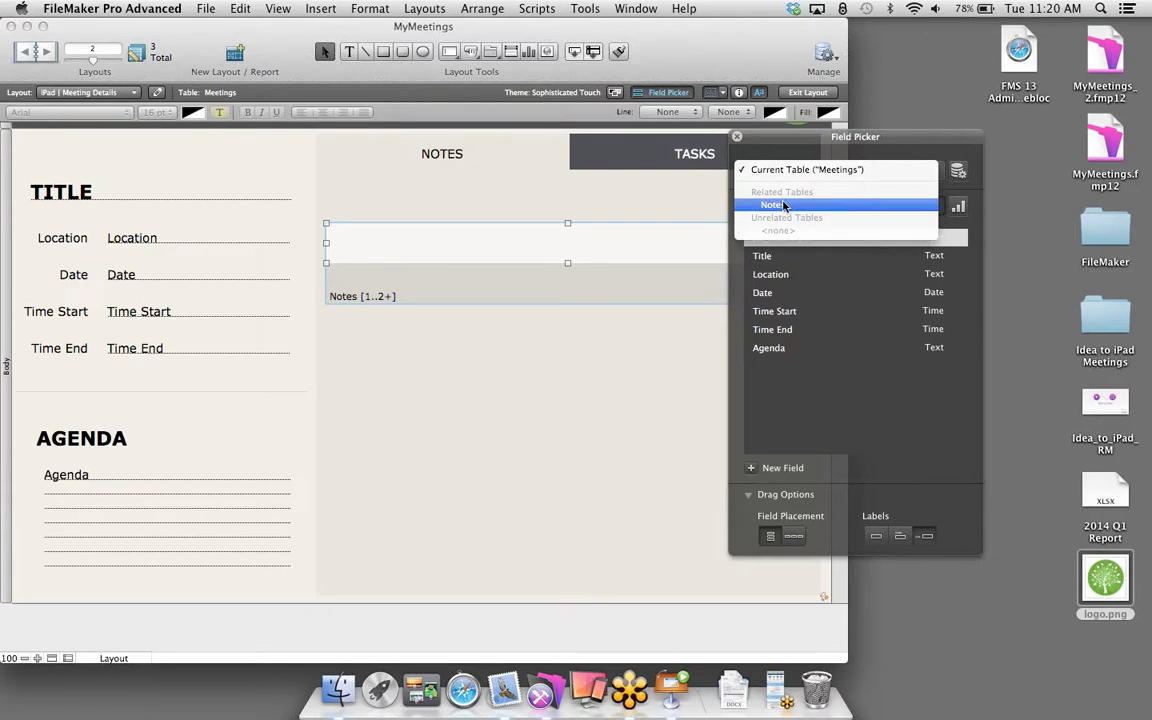
pyautogui.click(776, 205)
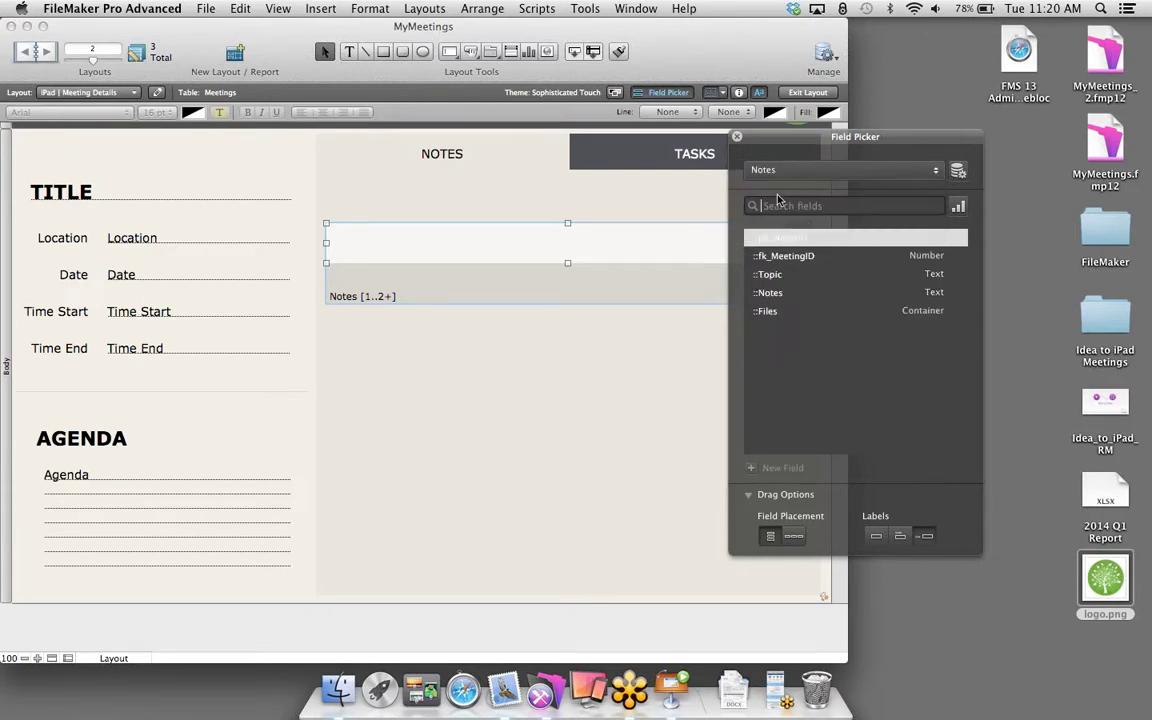
pyautogui.moveTo(810, 146); pyautogui.dragTo(903, 117)
pyautogui.moveTo(566, 263); pyautogui.dragTo(561, 405)
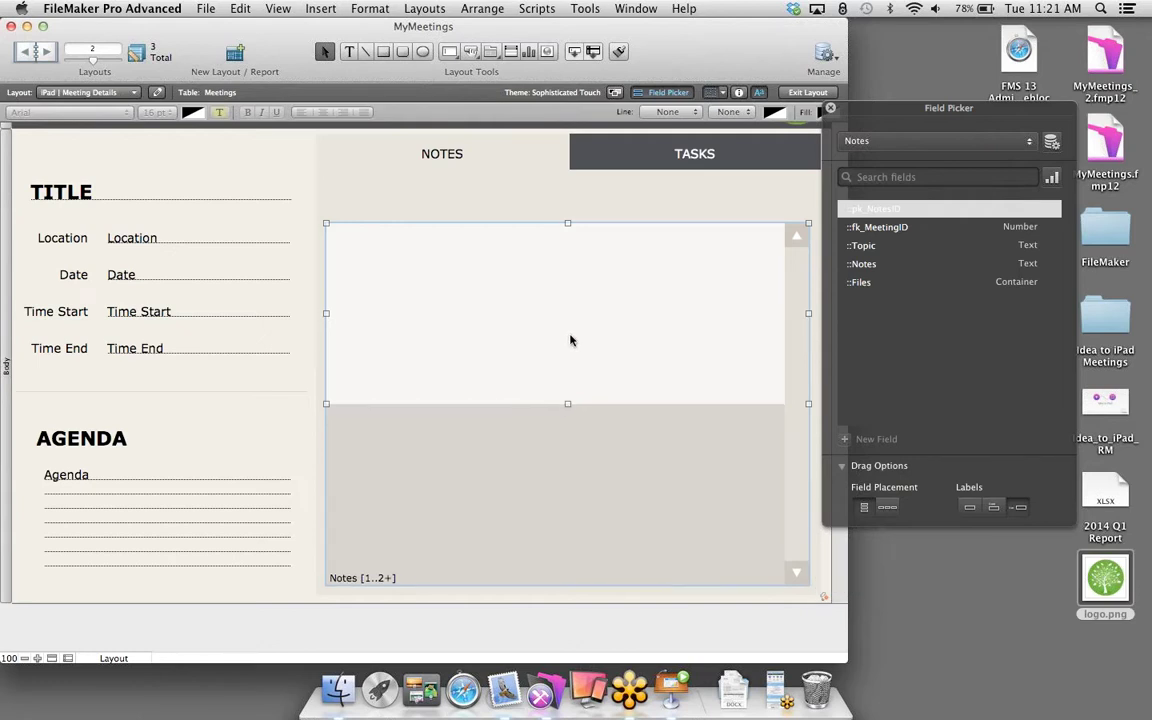
pyautogui.click(865, 255)
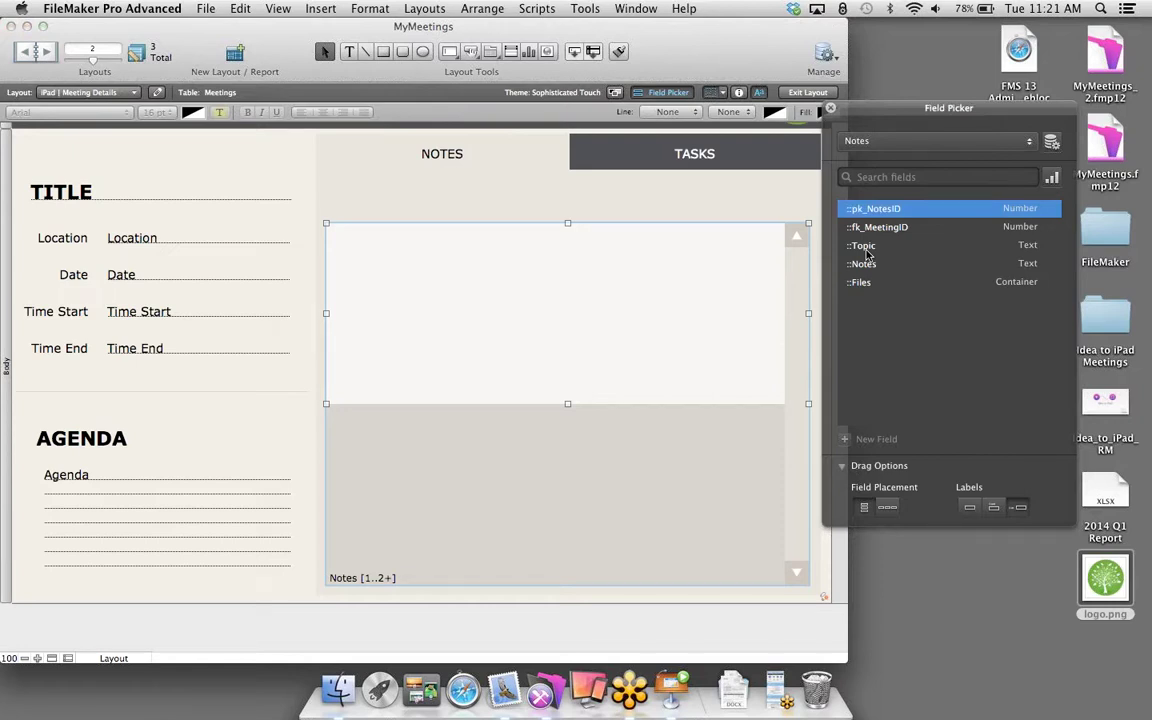
pyautogui.click(866, 250)
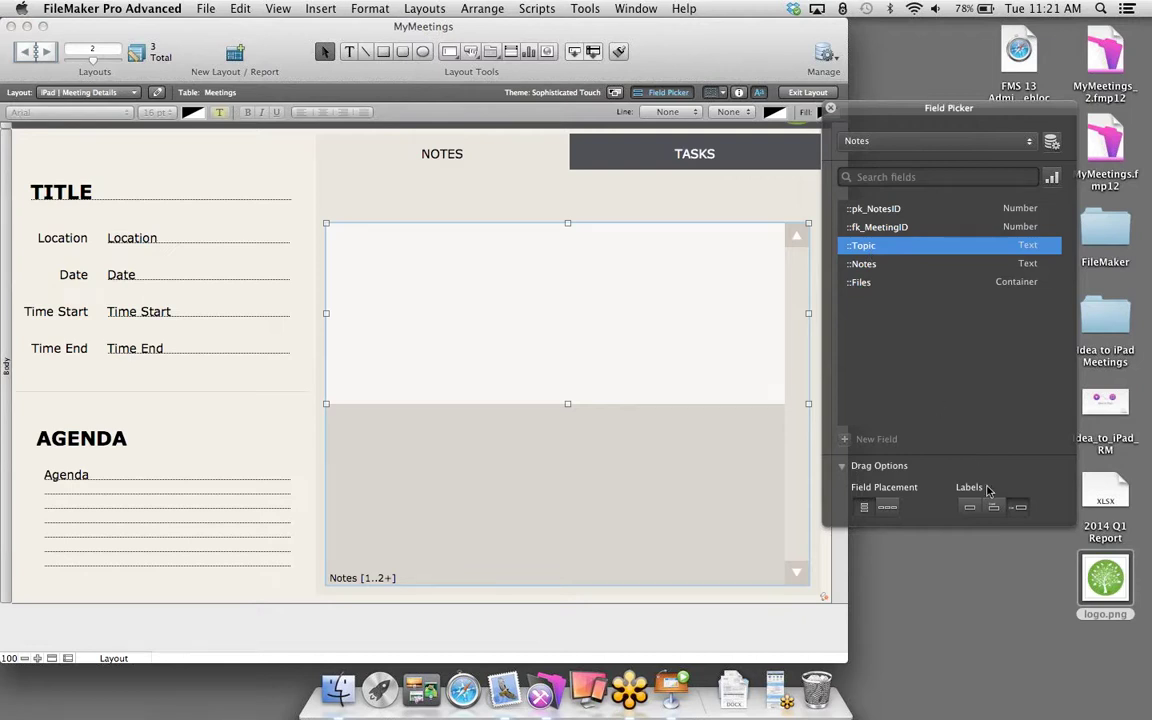
# Place the Topic field in the portal row, label it 'Topic:' and widen it.
pyautogui.moveTo(866, 245); pyautogui.dragTo(370, 262)
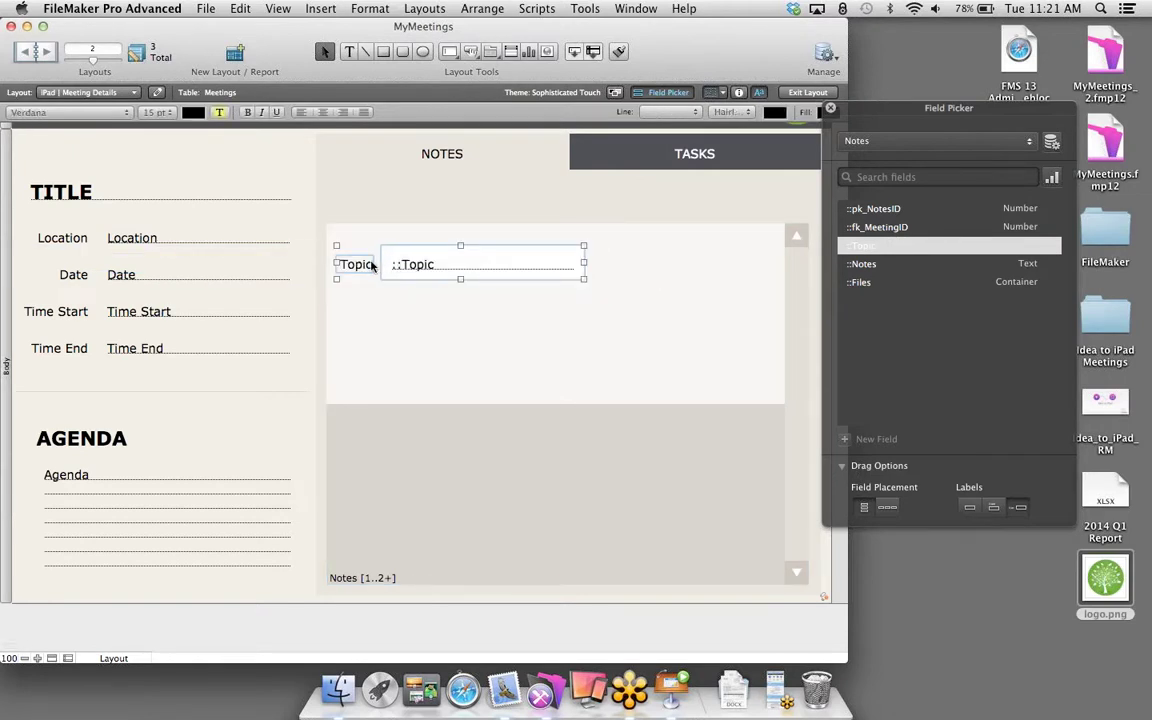
pyautogui.doubleClick(370, 264)
pyautogui.write(':')
pyautogui.press('BackSpace')
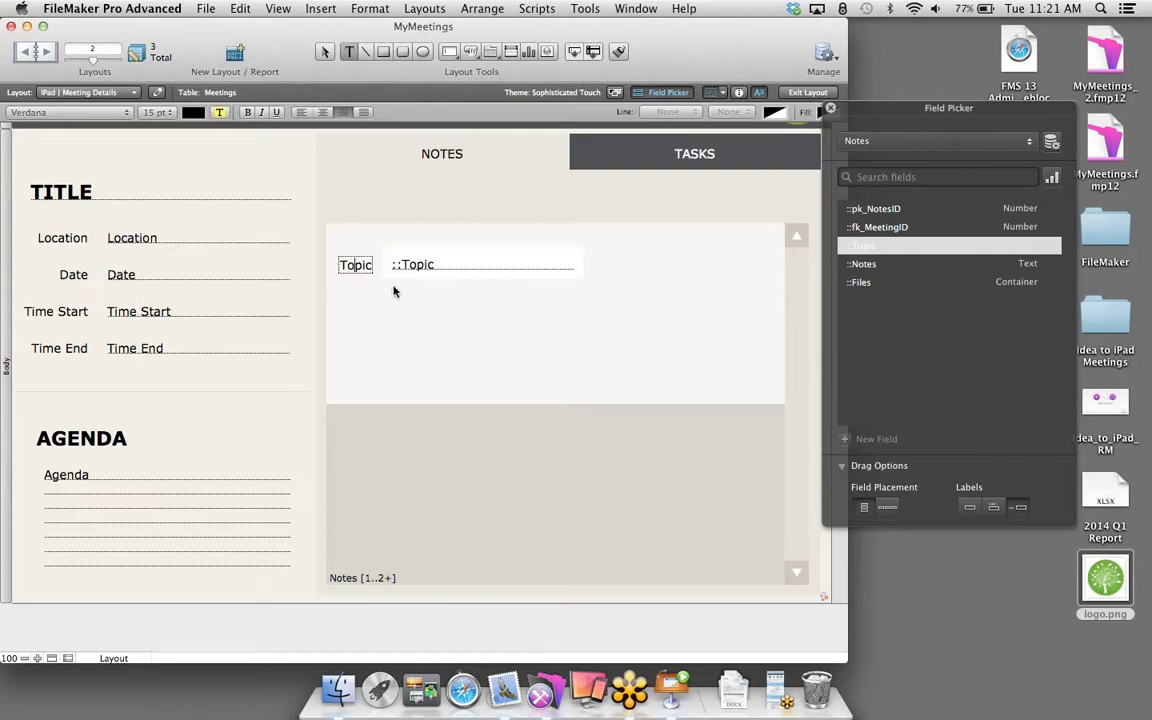
pyautogui.click(373, 263)
pyautogui.write(':')
pyautogui.press('Escape')
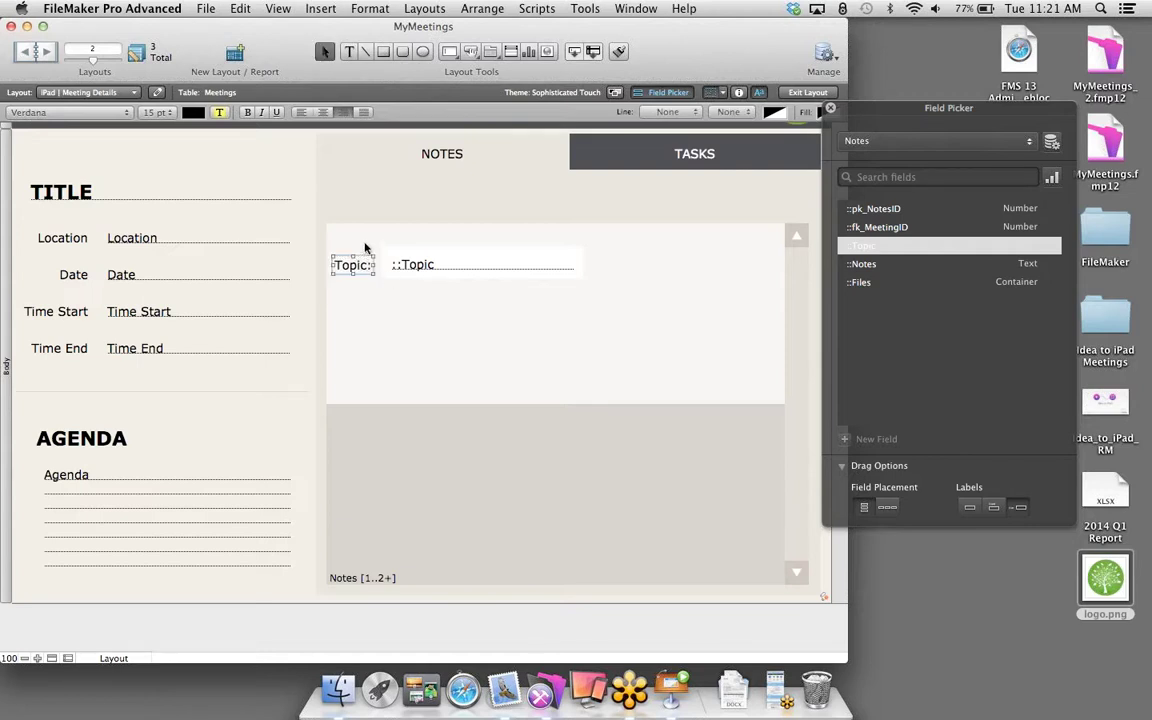
pyautogui.click(412, 265)
pyautogui.moveTo(582, 264); pyautogui.dragTo(603, 264)
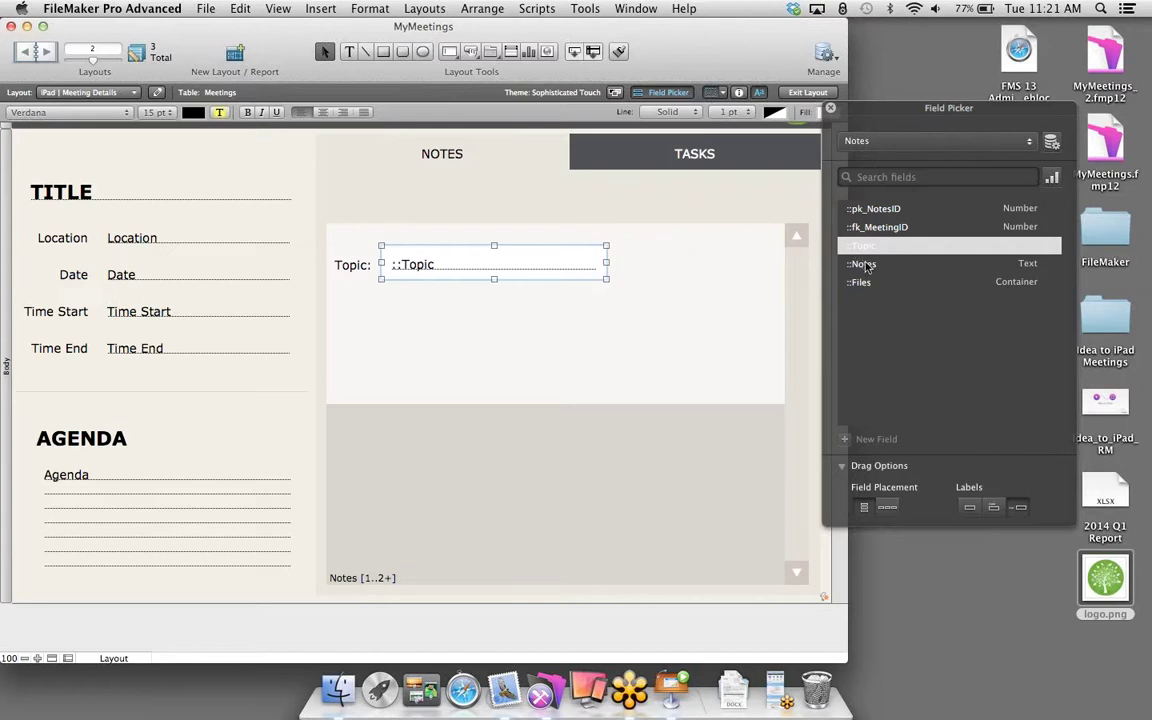
# Place the Notes field below Topic and make it wider and taller.
pyautogui.click(864, 264)
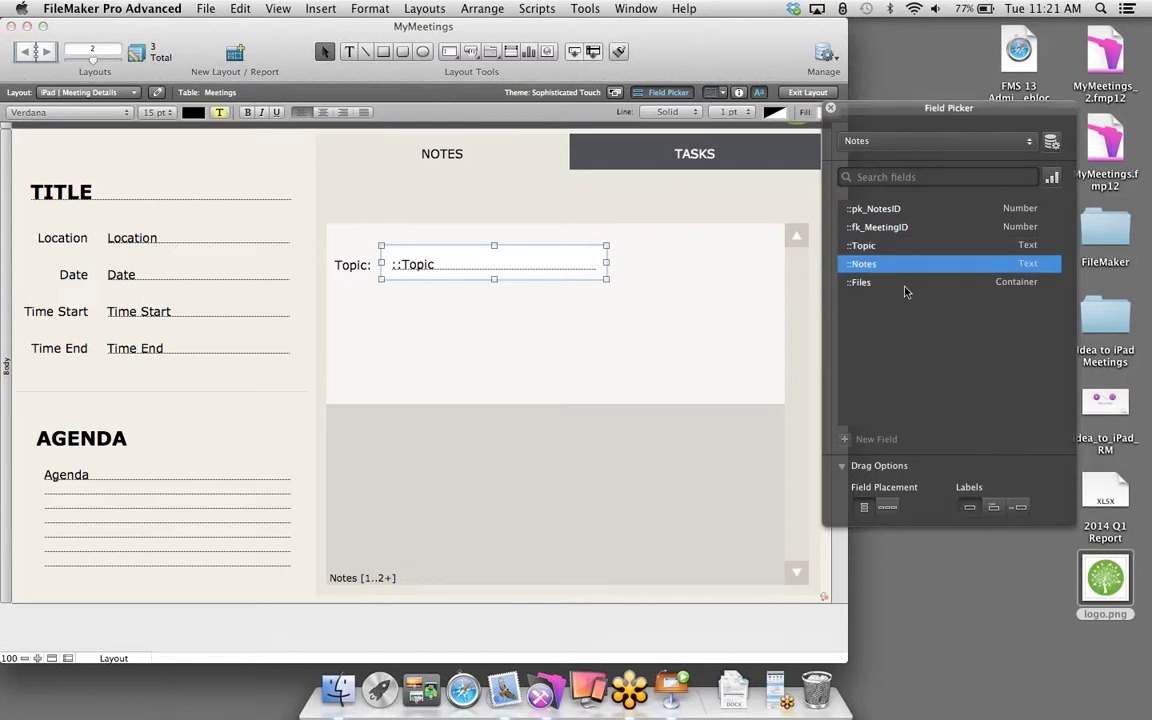
pyautogui.moveTo(866, 267); pyautogui.dragTo(367, 303)
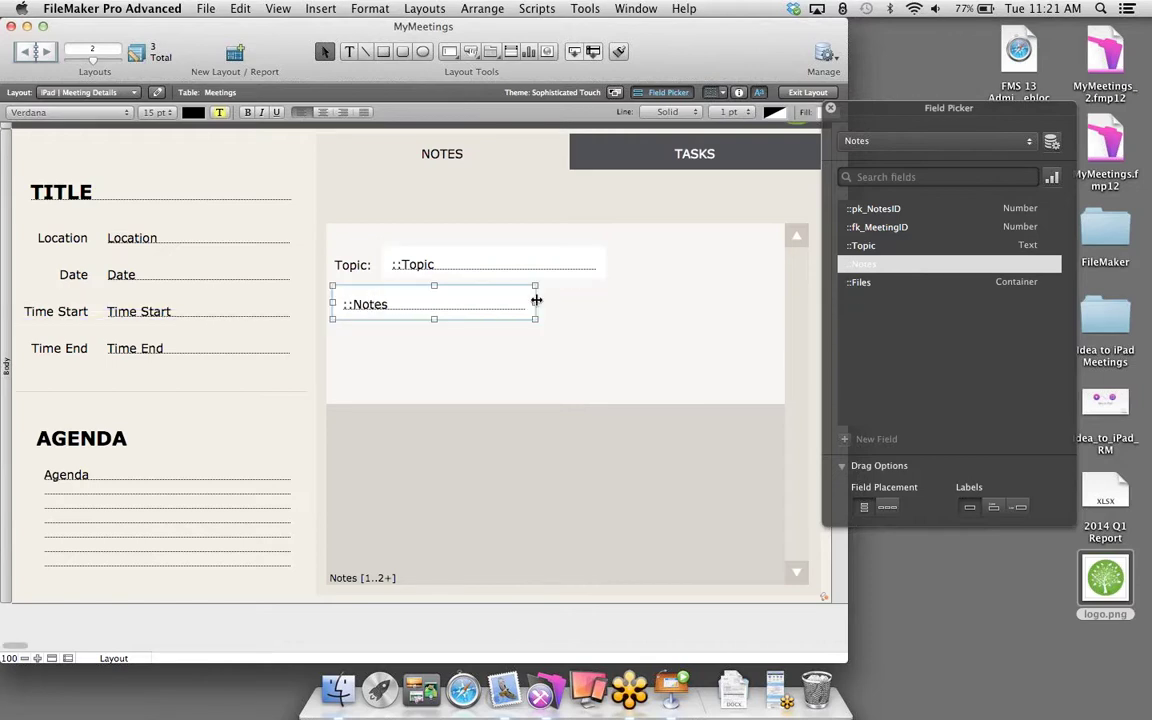
pyautogui.moveTo(535, 301); pyautogui.dragTo(606, 302)
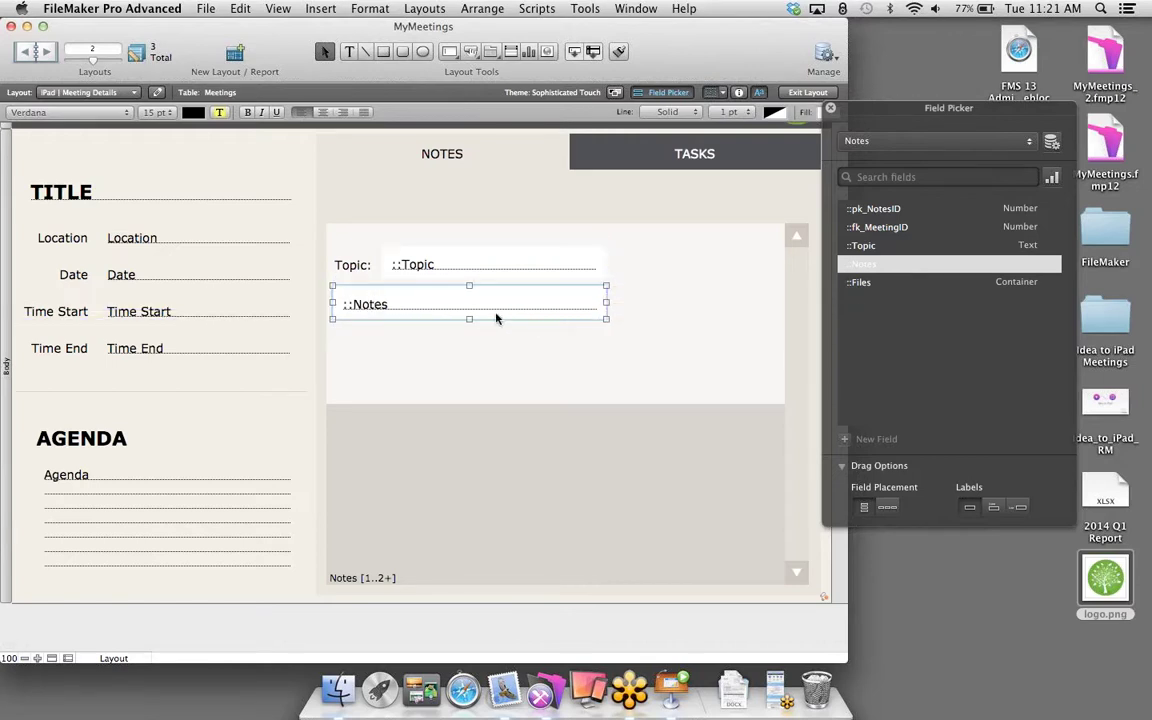
pyautogui.moveTo(469, 318); pyautogui.dragTo(465, 390)
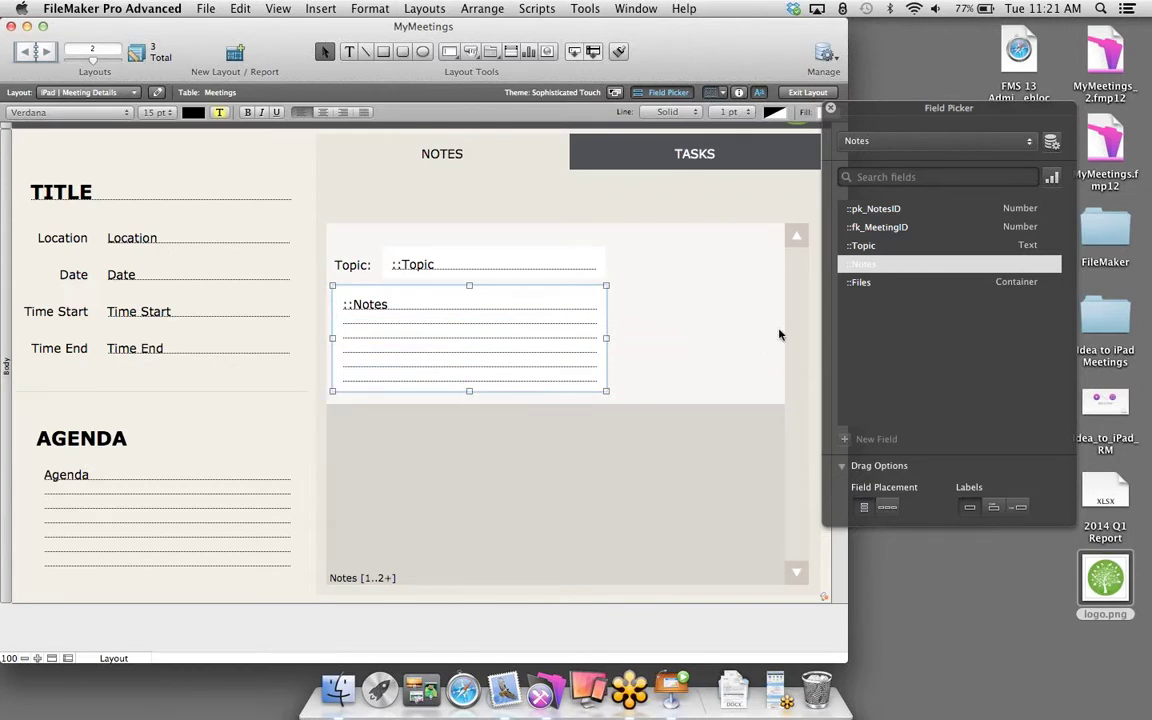
# Place the Files container field beside Notes, sizing it to about 2.9 × 2.75 in.
pyautogui.click(861, 288)
pyautogui.moveTo(862, 289); pyautogui.dragTo(605, 264)
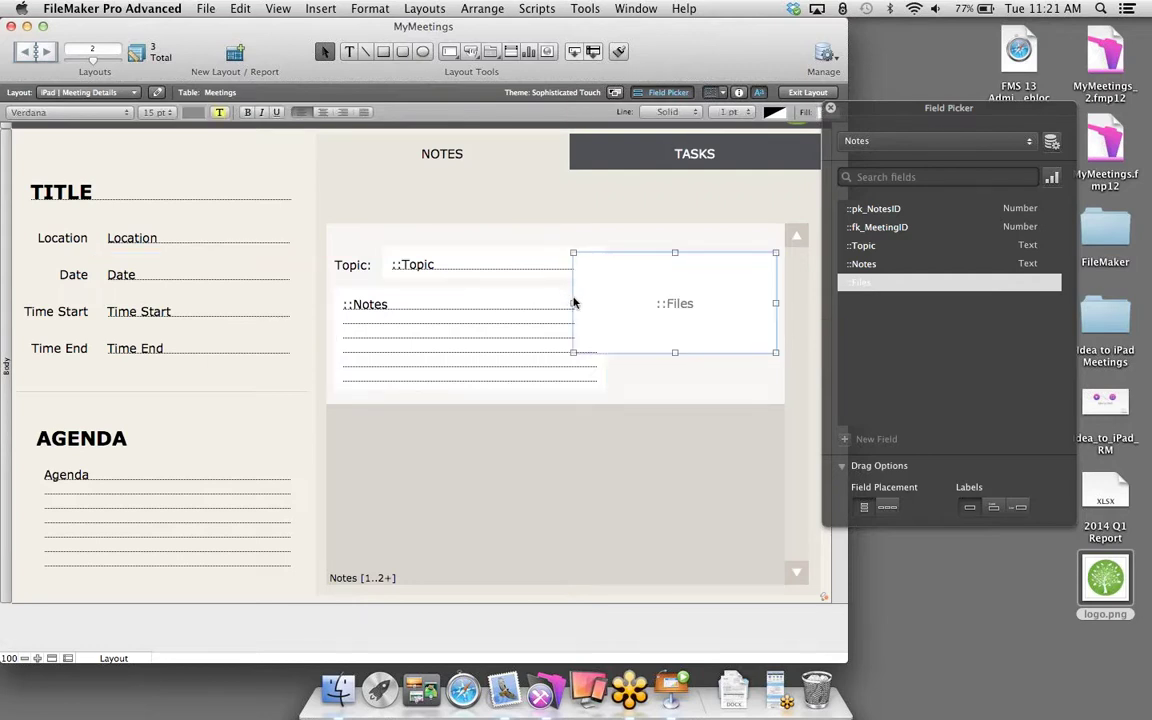
pyautogui.moveTo(572, 303); pyautogui.dragTo(609, 303)
pyautogui.moveTo(693, 354); pyautogui.dragTo(693, 391)
# Shift the Topic label and field, and raise the Files field's top edge to align.
pyautogui.click(352, 265)
pyautogui.keyDown('shift'); pyautogui.click(427, 270); pyautogui.keyUp('shift')
pyautogui.moveTo(427, 270); pyautogui.dragTo(470, 270)
pyautogui.click(425, 303)
pyautogui.click(690, 272)
pyautogui.moveTo(692, 252); pyautogui.dragTo(695, 233)
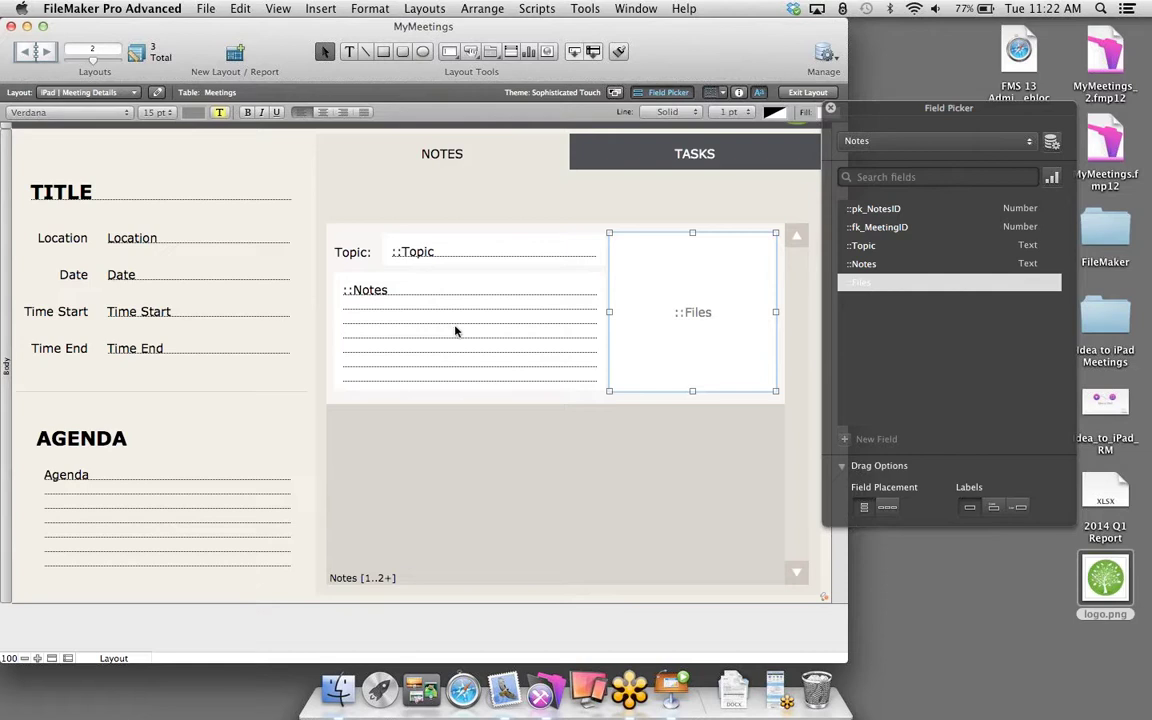
pyautogui.click(480, 263)
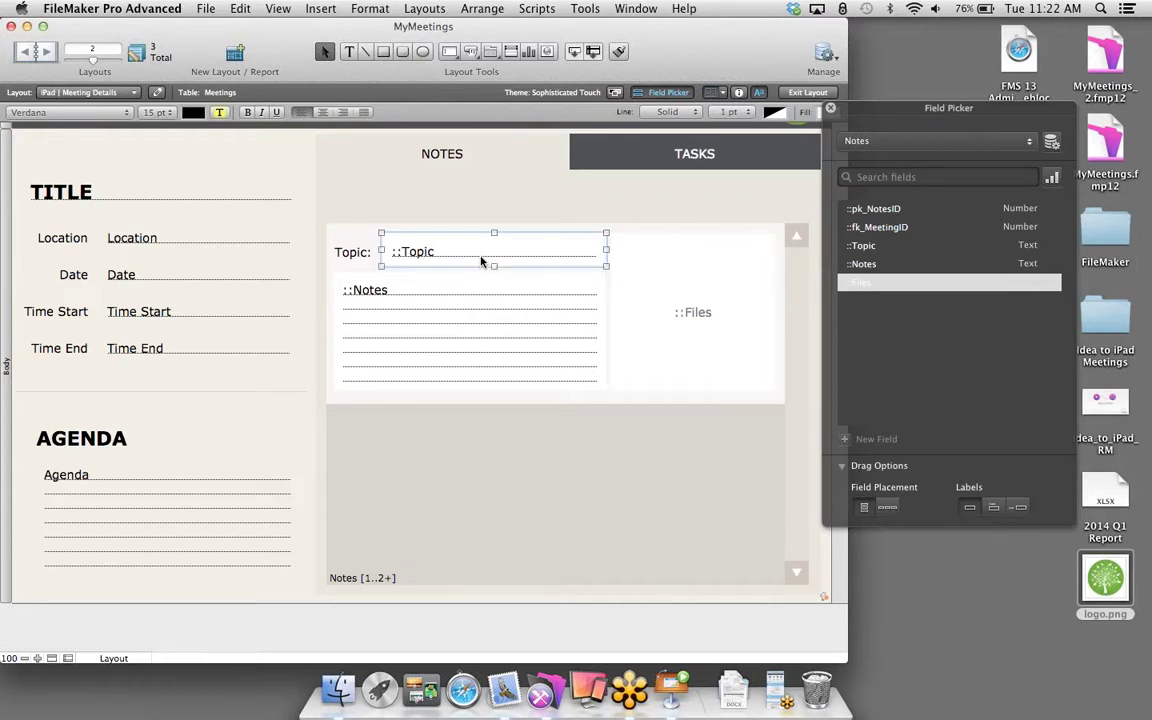
# Set the fill opacity of the Topic and Notes fields to 30%.
pyautogui.keyDown('shift'); pyautogui.click(480, 335); pyautogui.keyUp('shift')
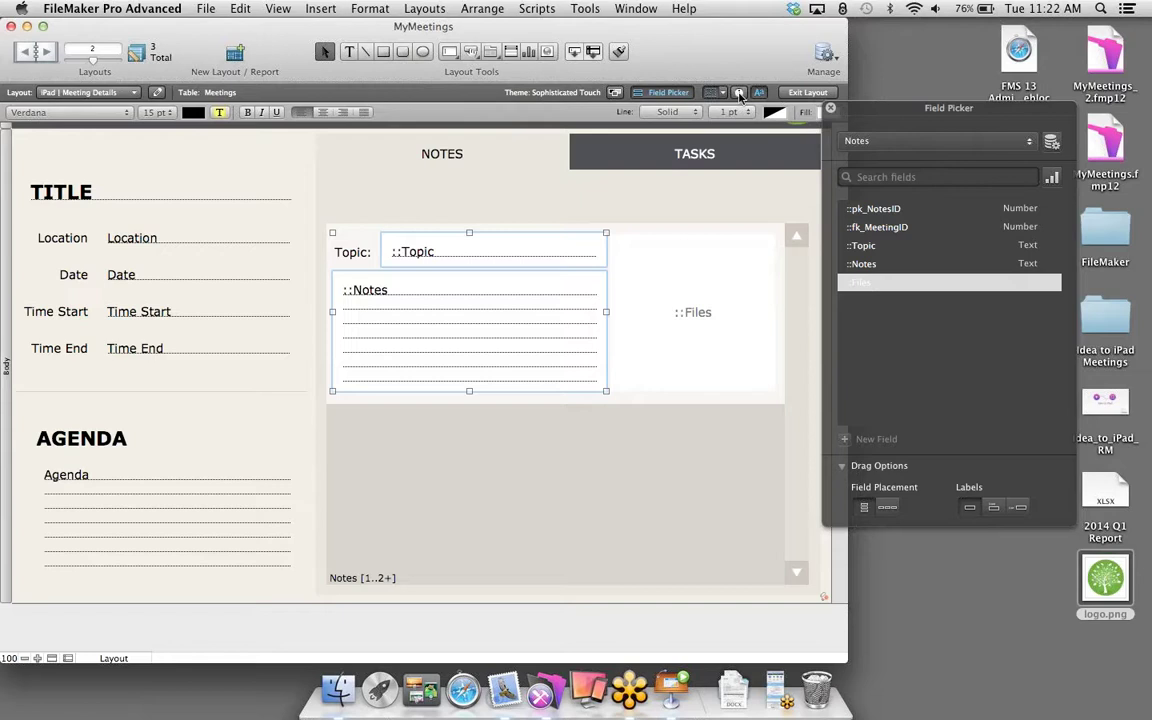
pyautogui.press('super+i')
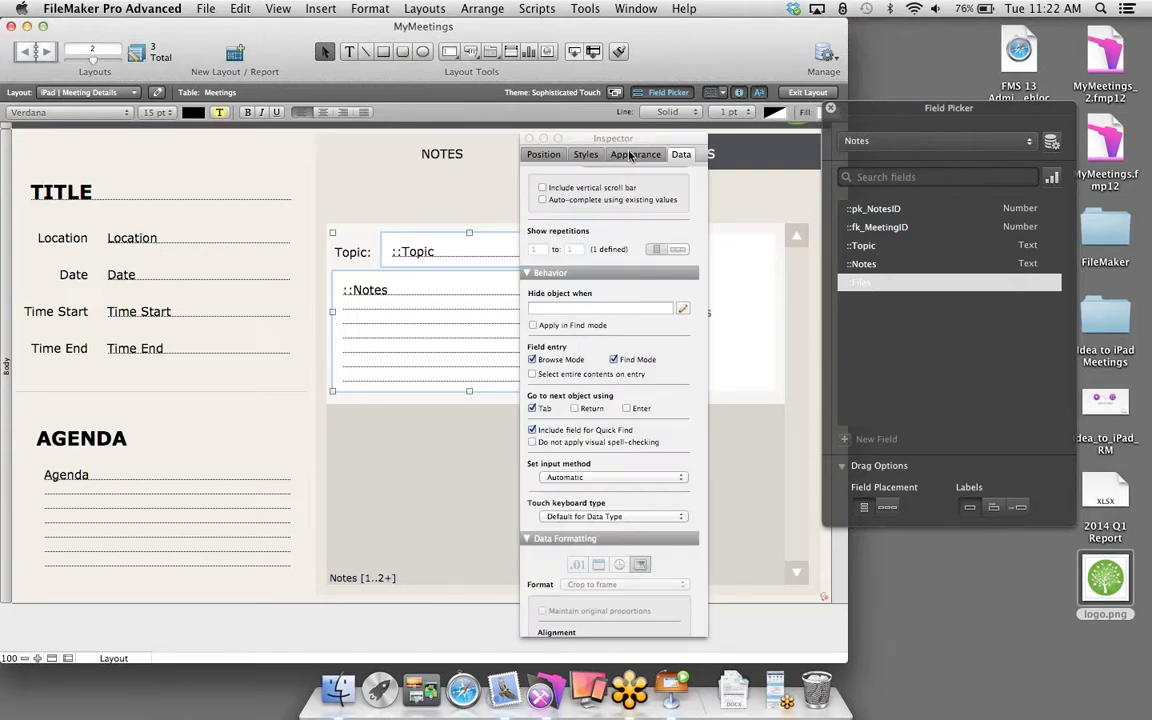
pyautogui.click(632, 155)
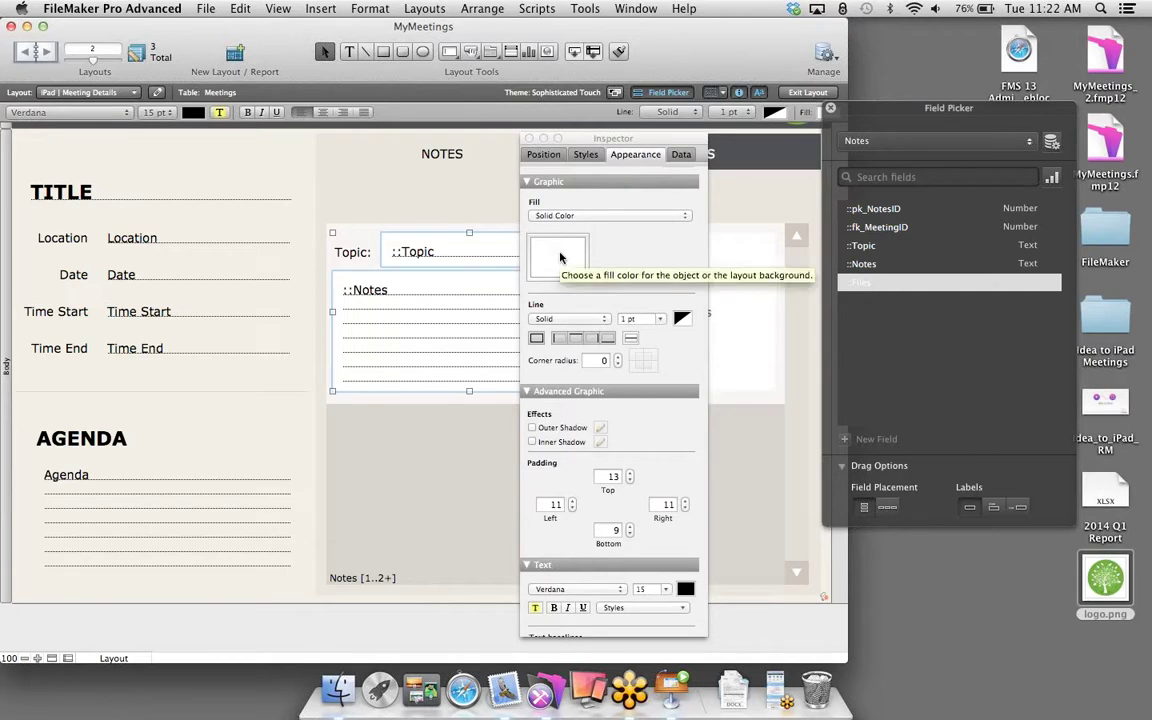
pyautogui.click(560, 258)
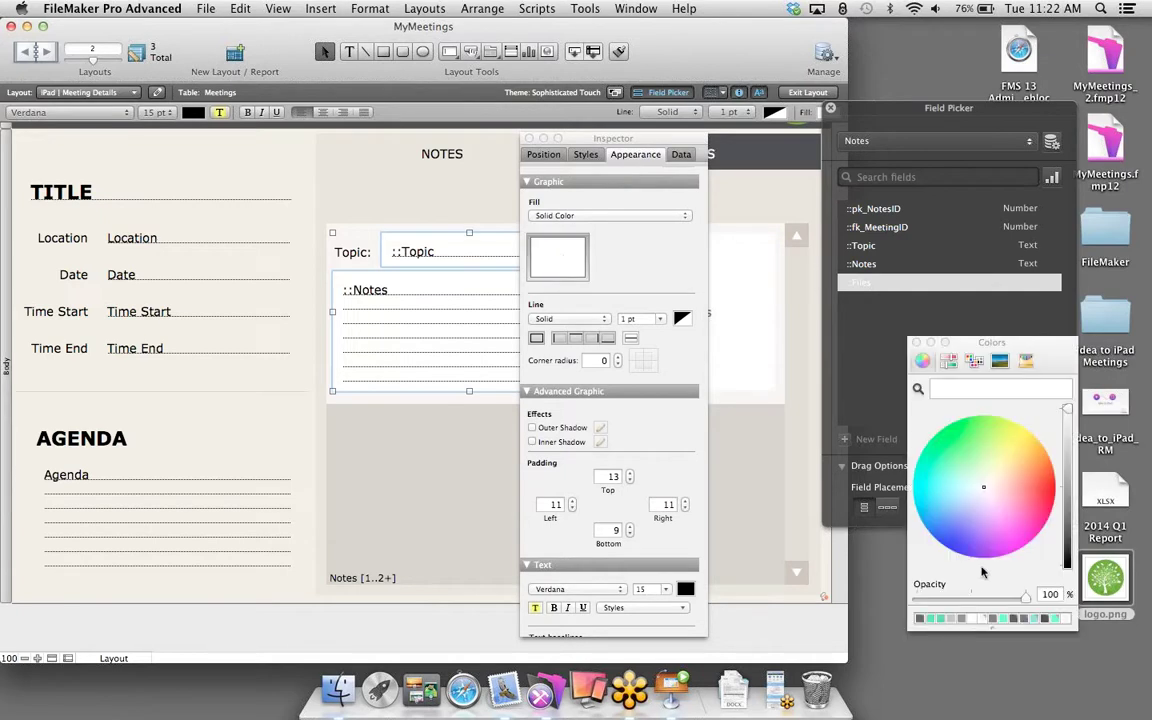
pyautogui.click(1048, 594)
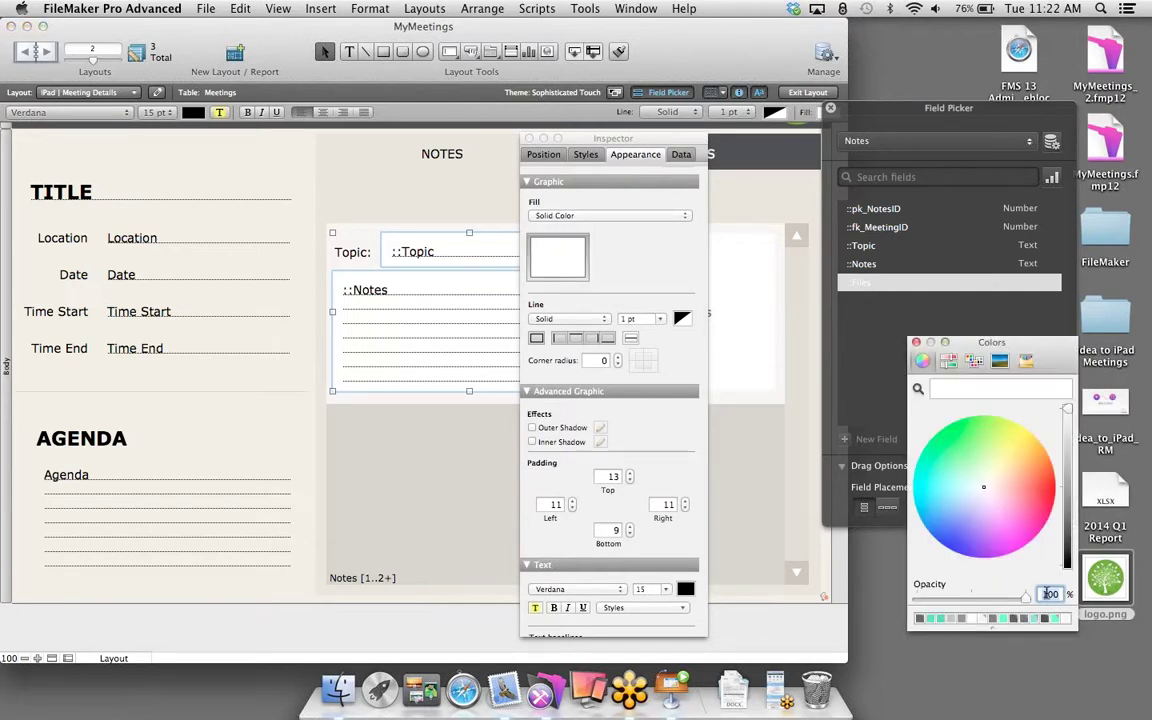
pyautogui.write('30')
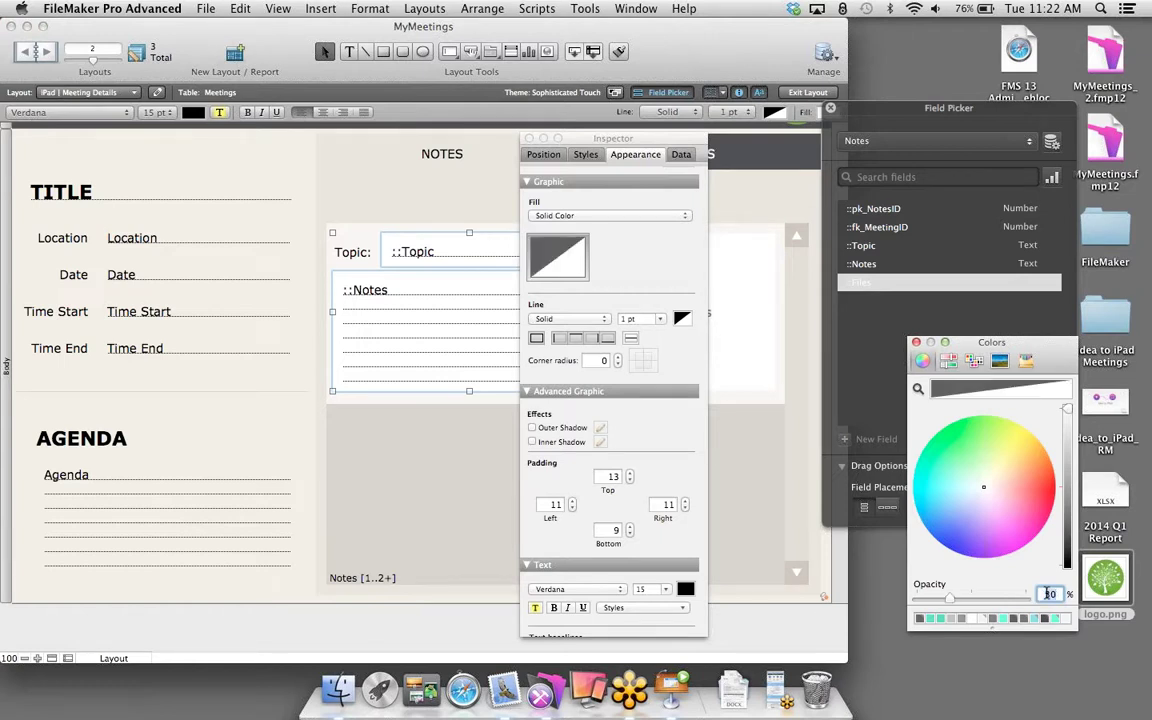
pyautogui.click(915, 343)
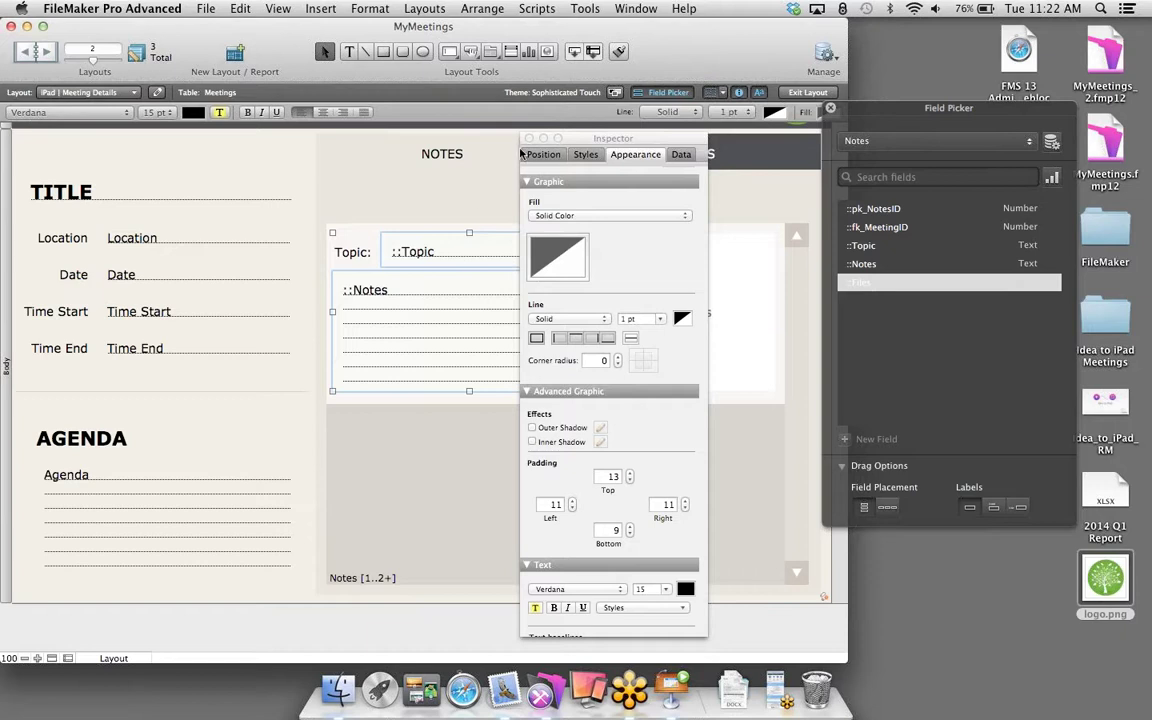
pyautogui.click(528, 138)
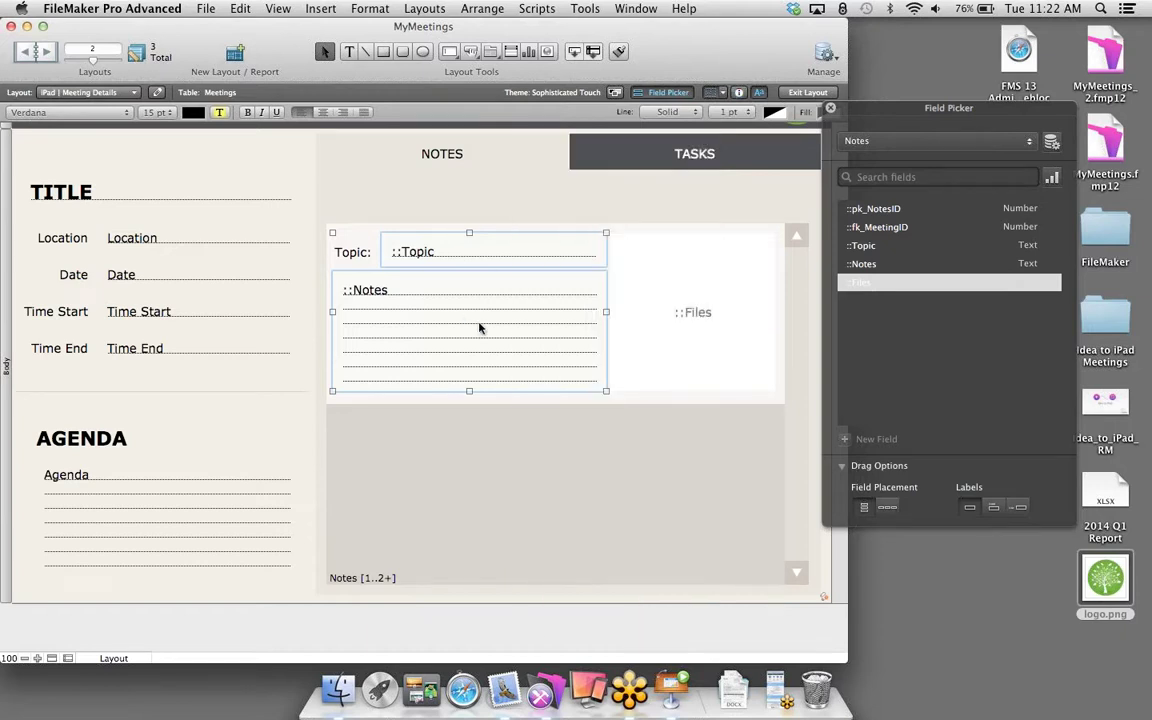
# Give the Files field a light grey 1 pt border and return to Browse mode.
pyautogui.click(663, 310)
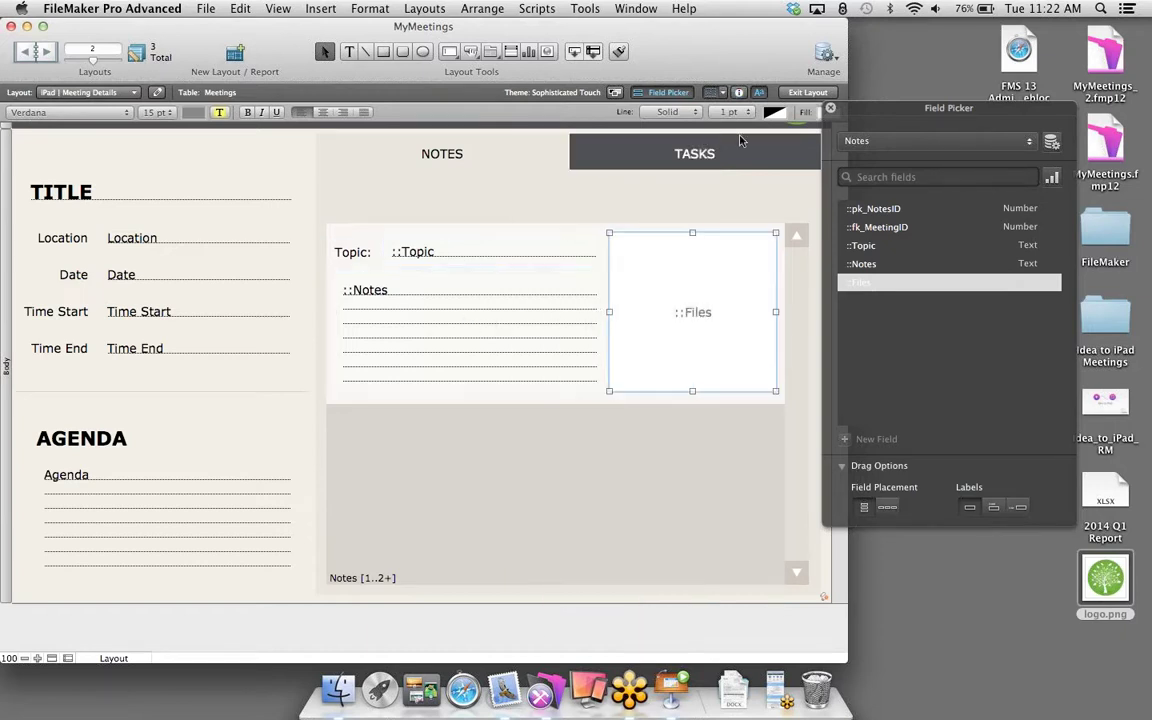
pyautogui.press('super+i')
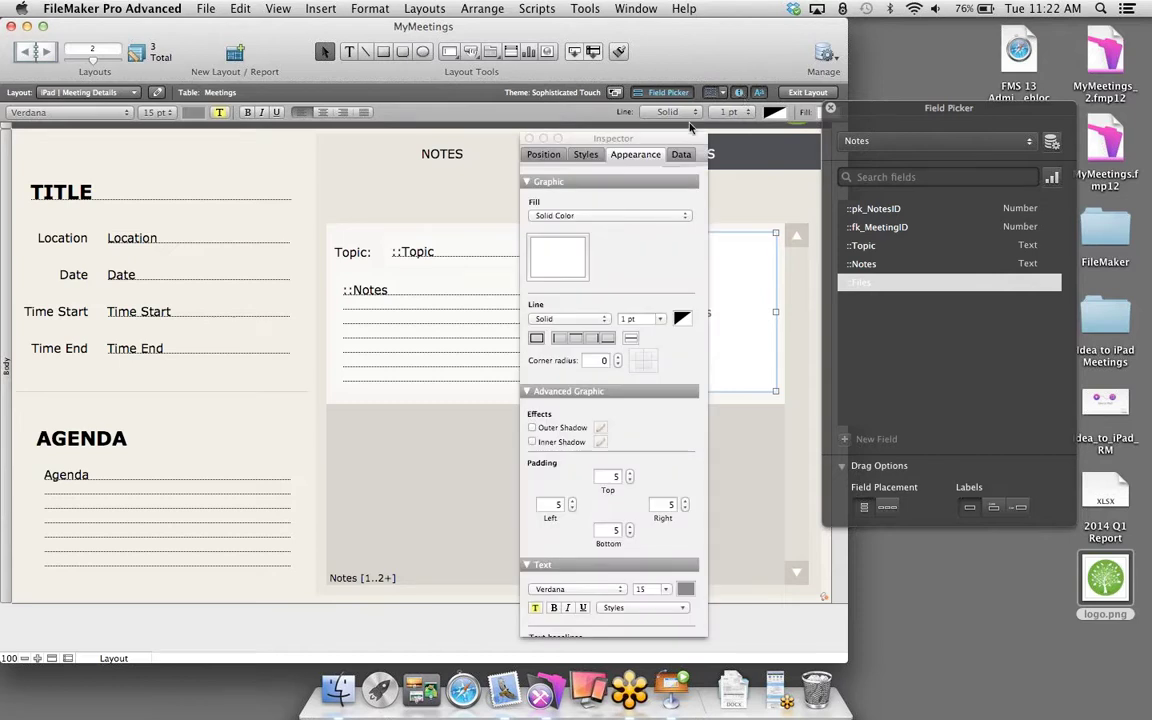
pyautogui.click(586, 154)
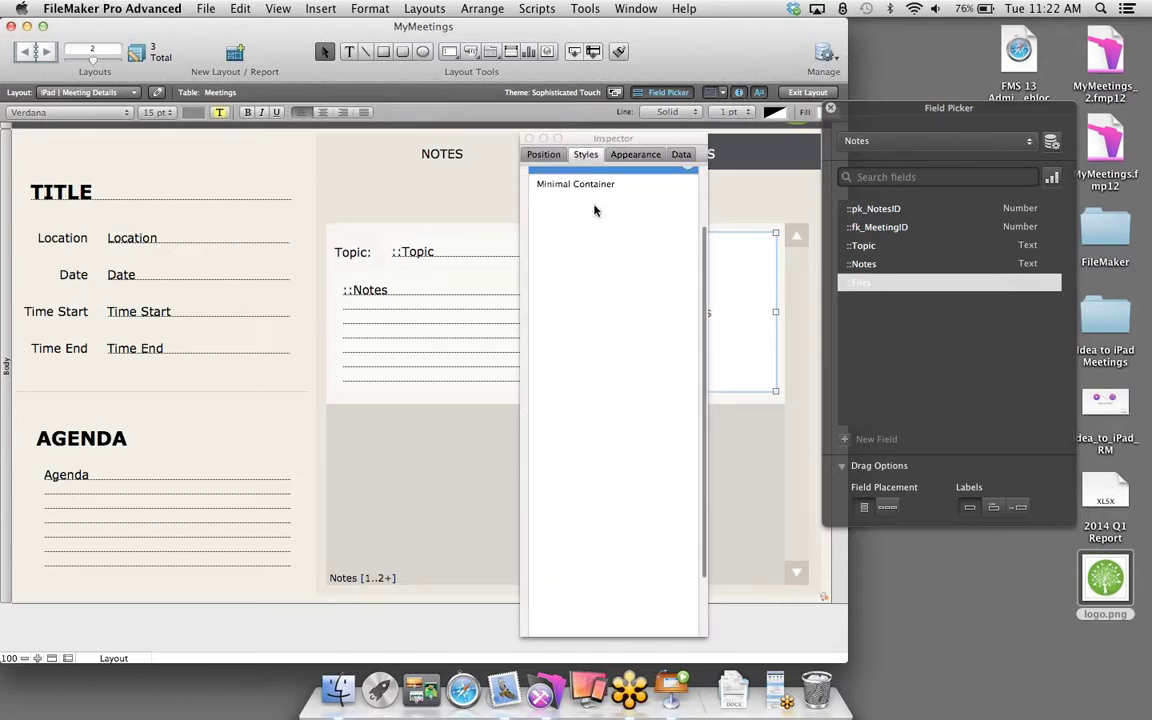
pyautogui.click(594, 185)
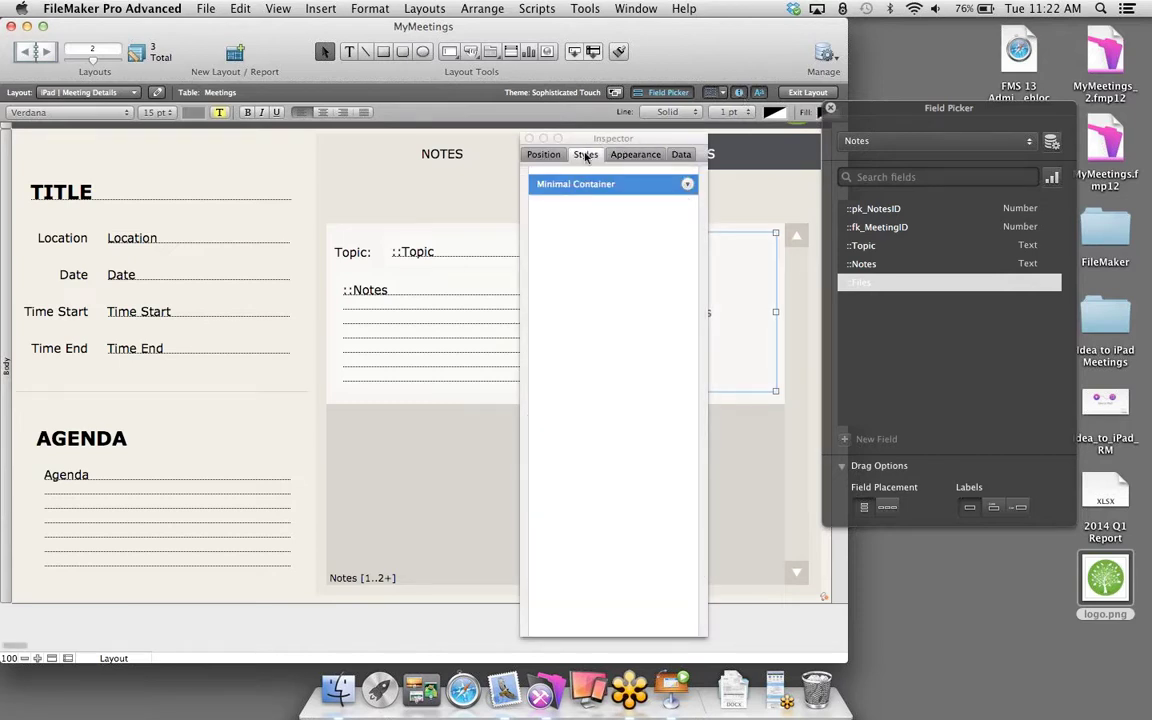
pyautogui.click(635, 154)
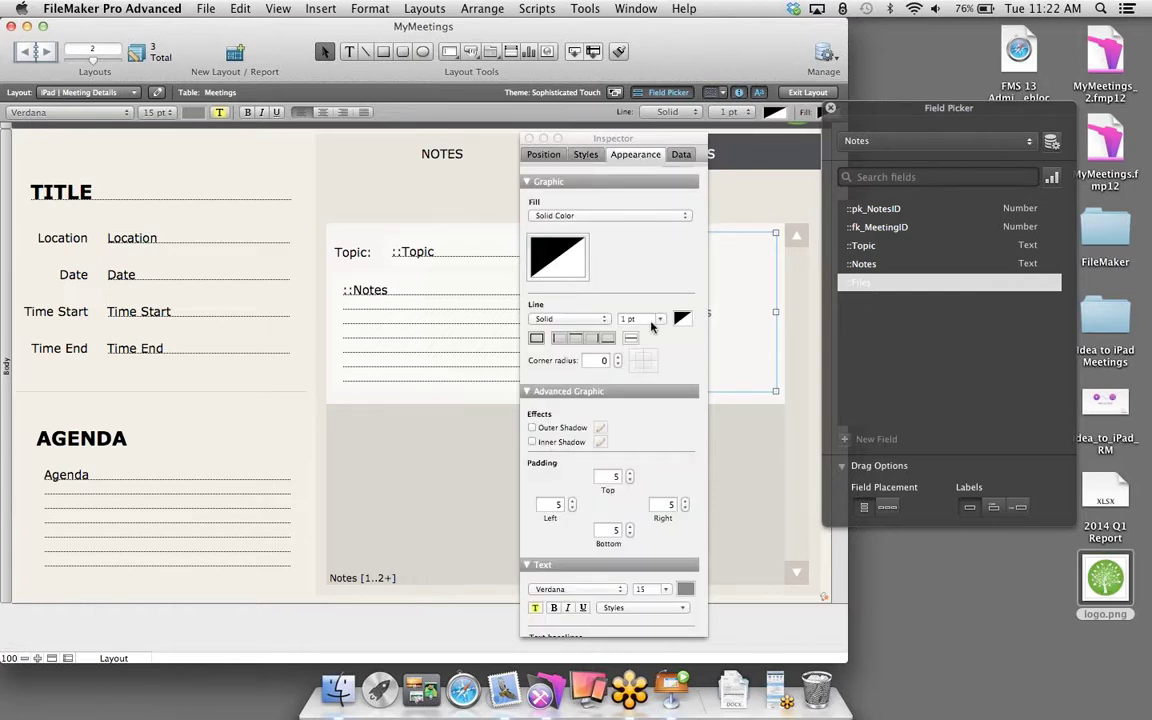
pyautogui.click(682, 318)
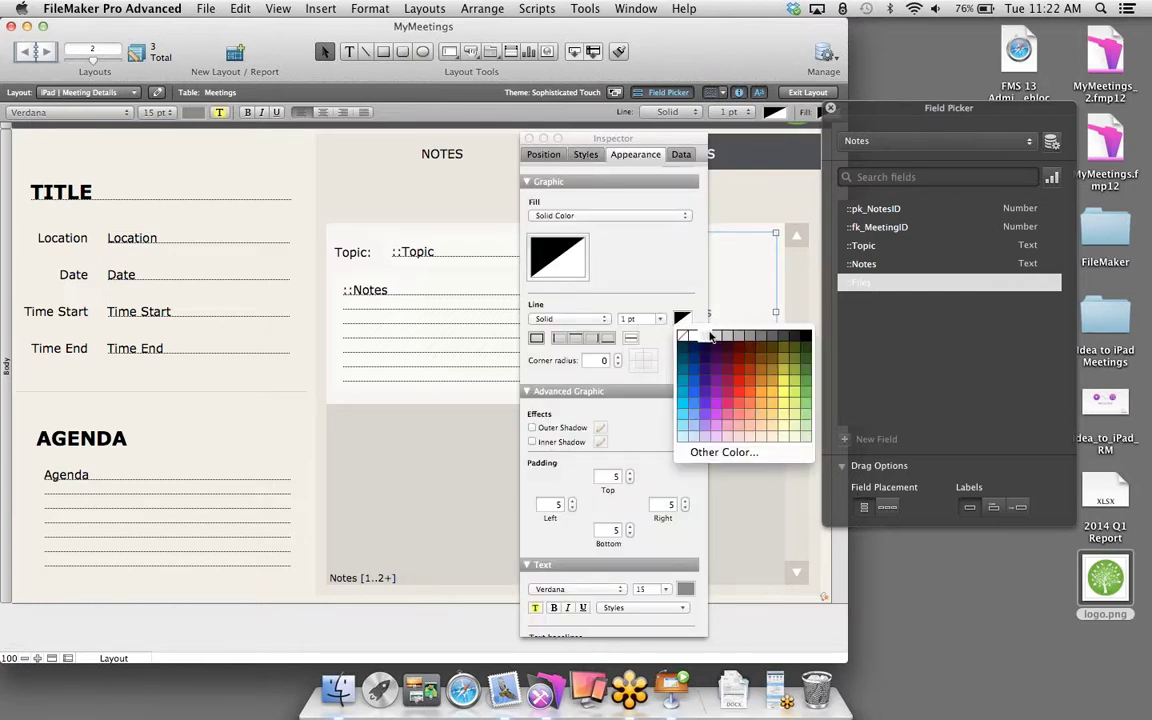
pyautogui.click(711, 337)
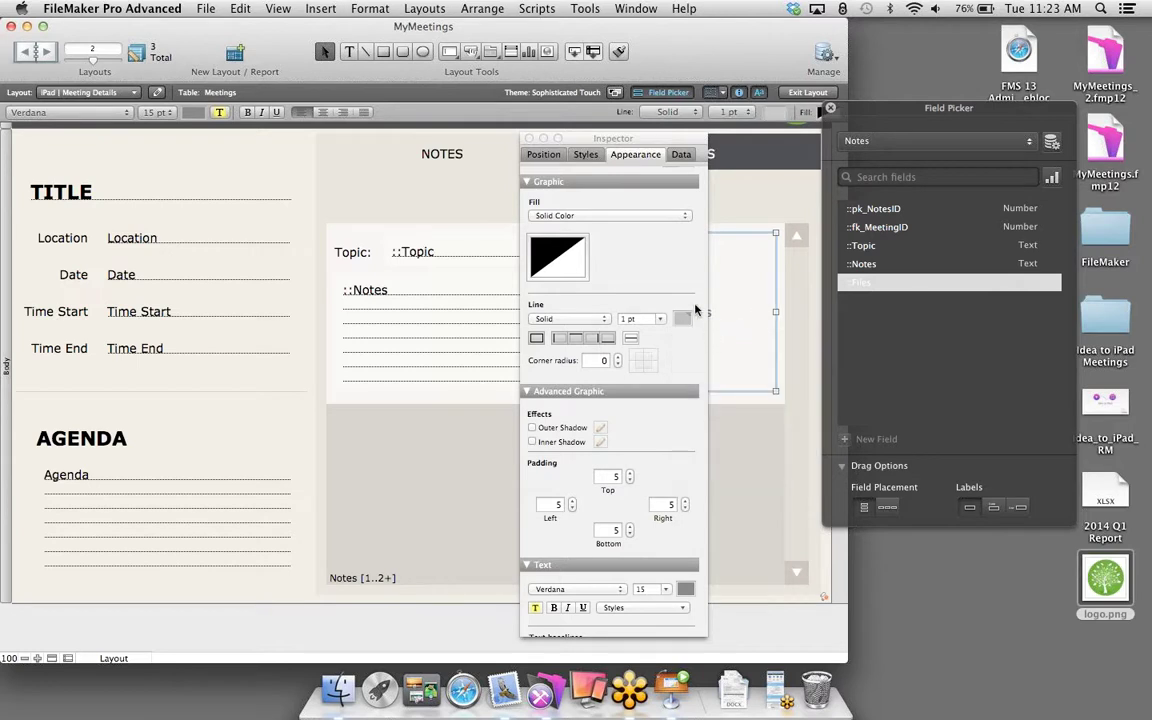
pyautogui.click(529, 139)
pyautogui.click(611, 206)
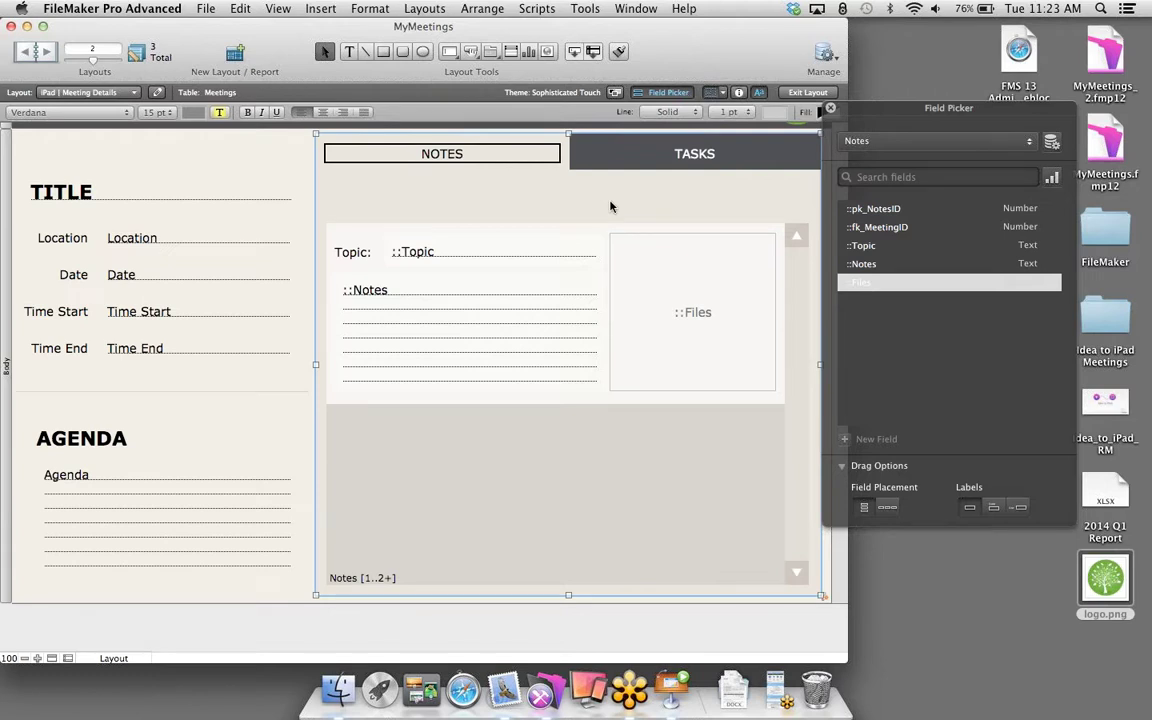
pyautogui.click(808, 92)
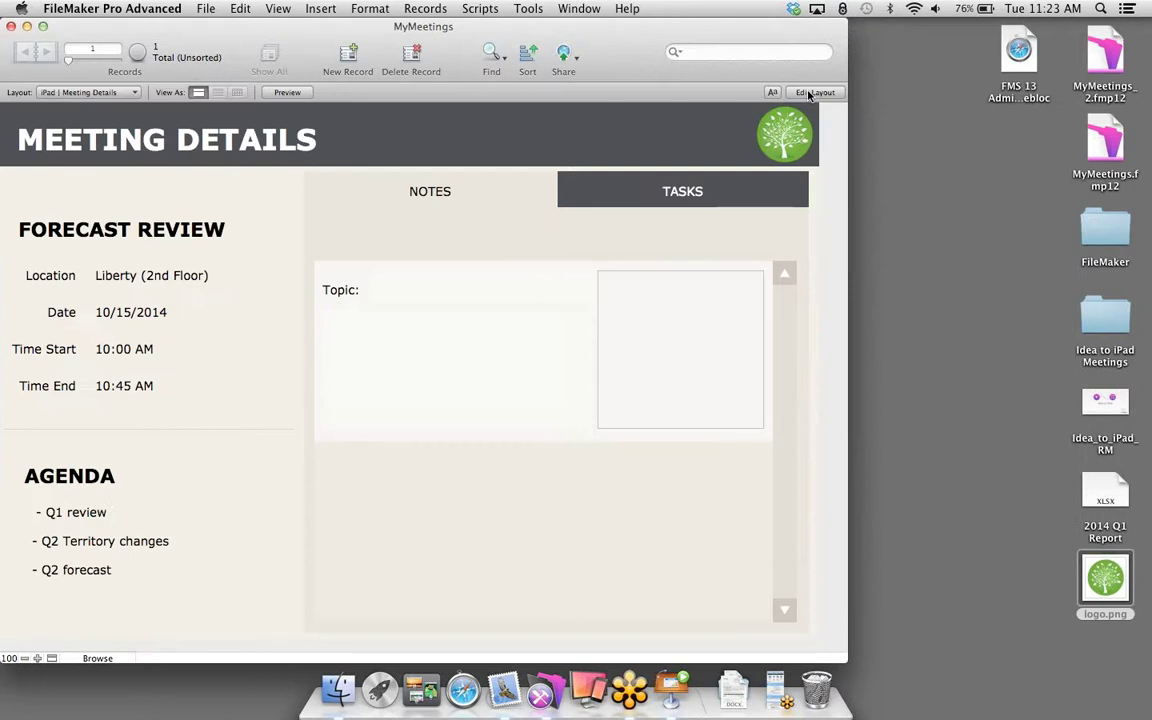
# Enter topic 'Q1 Review' with notes '- New customer growth up 10%', '- Existing customer retention 98%', '- Plan - 102%'.
pyautogui.click(404, 291)
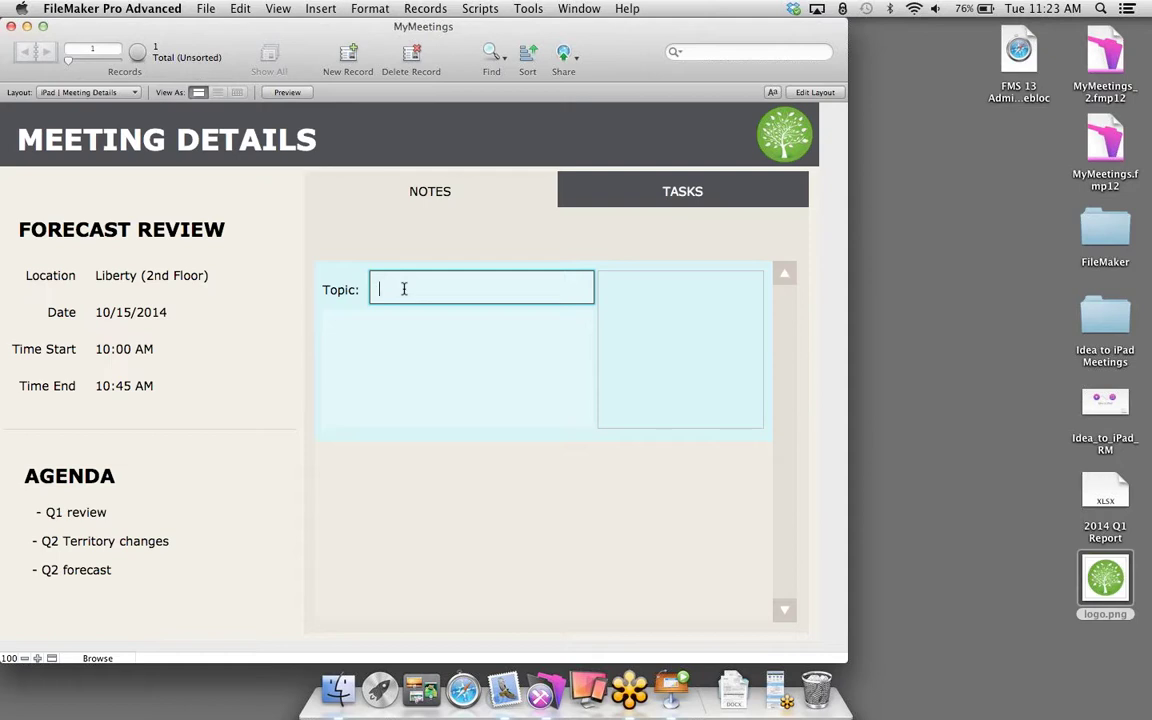
pyautogui.write('Q1 Review')
pyautogui.click(393, 334)
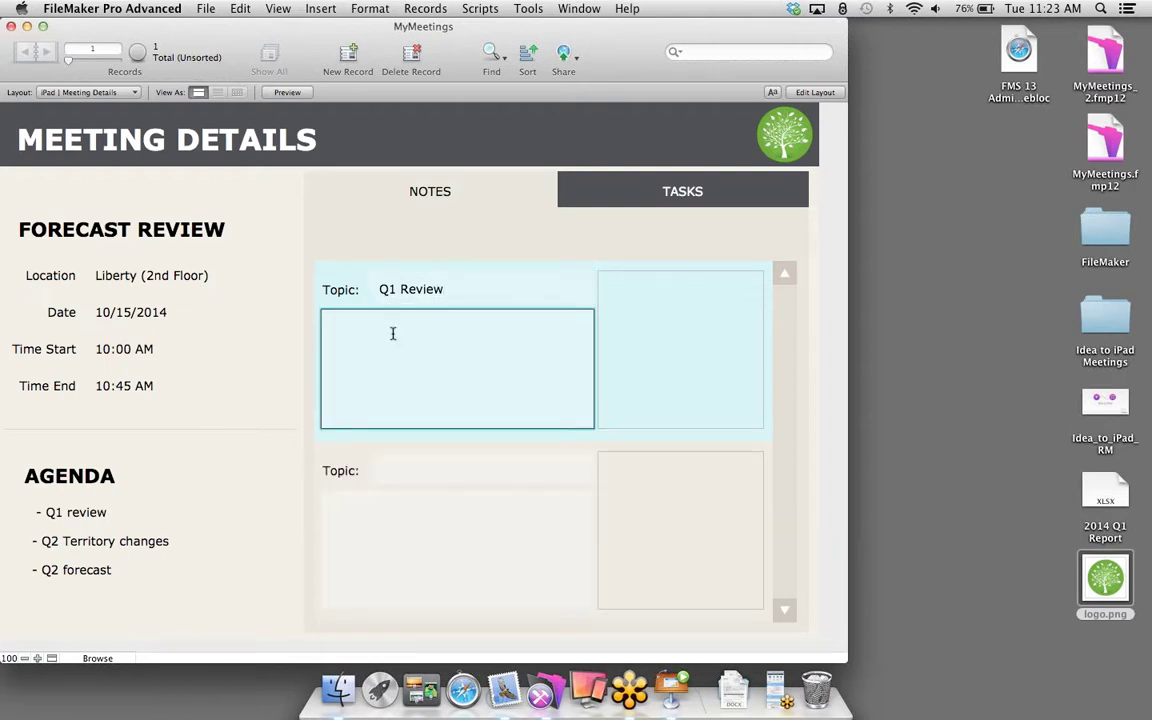
pyautogui.write('- New customer growth u')
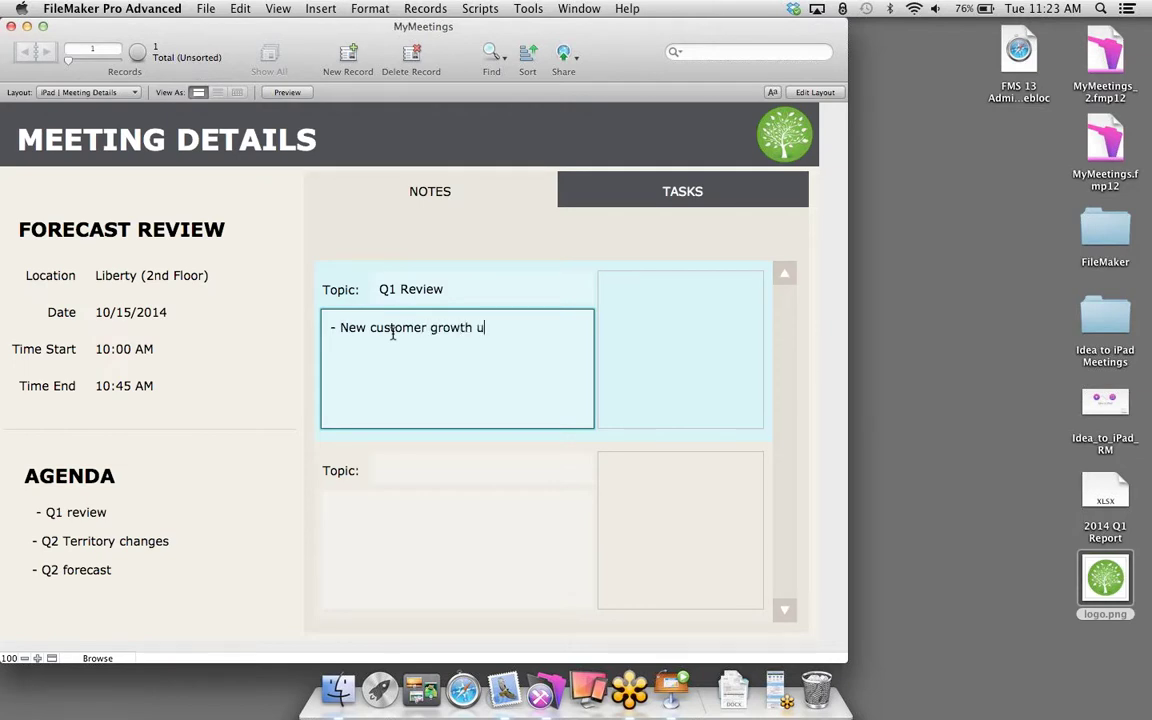
pyautogui.write('p 10%')
pyautogui.press('Return')
pyautogui.write('- Existing cu')
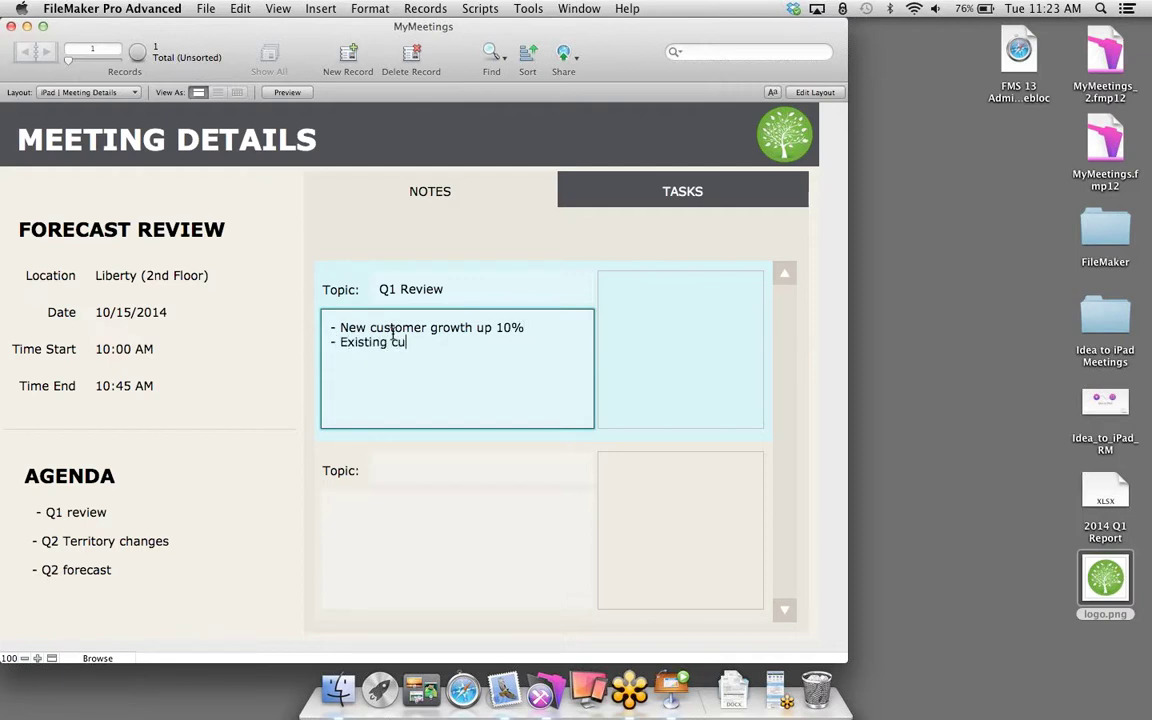
pyautogui.write('stomer retention 98%')
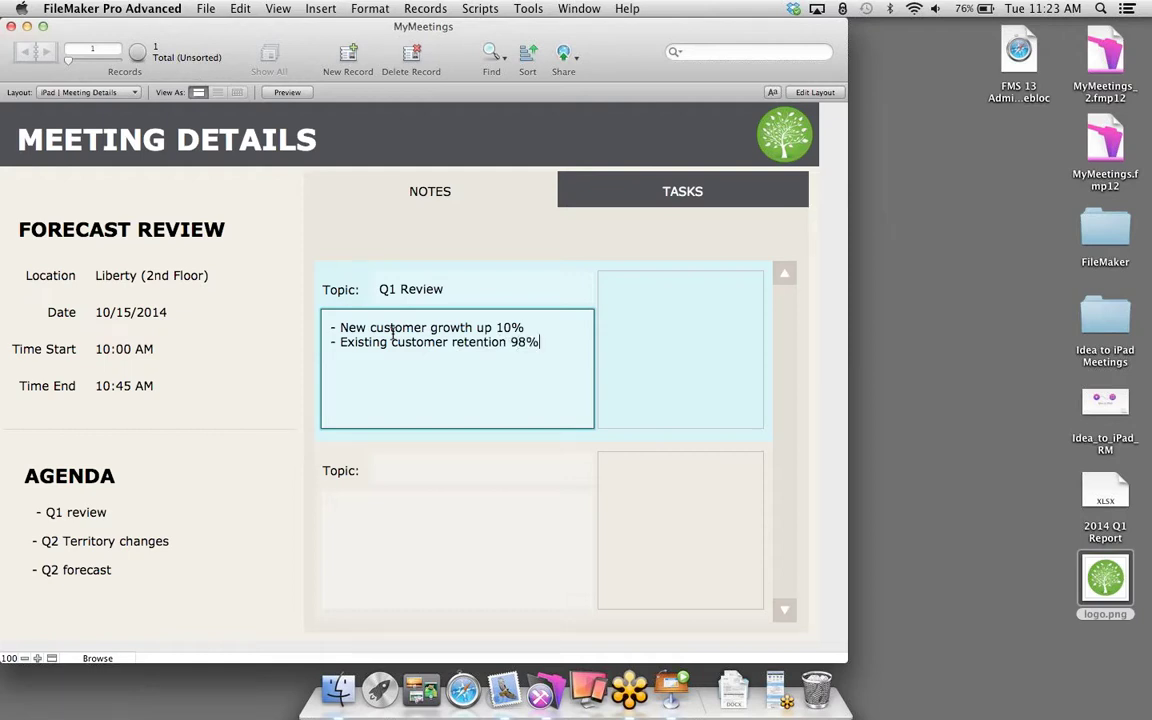
pyautogui.press('Return')
pyautogui.write('- Plan - 102%')
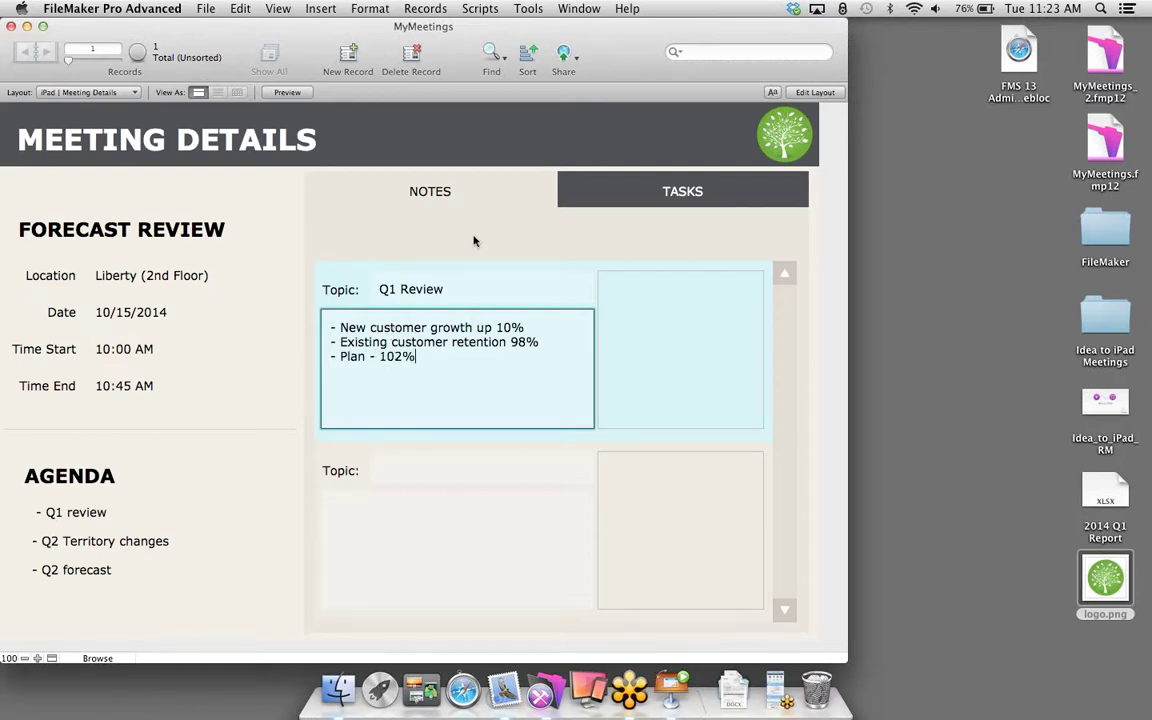
pyautogui.click(475, 239)
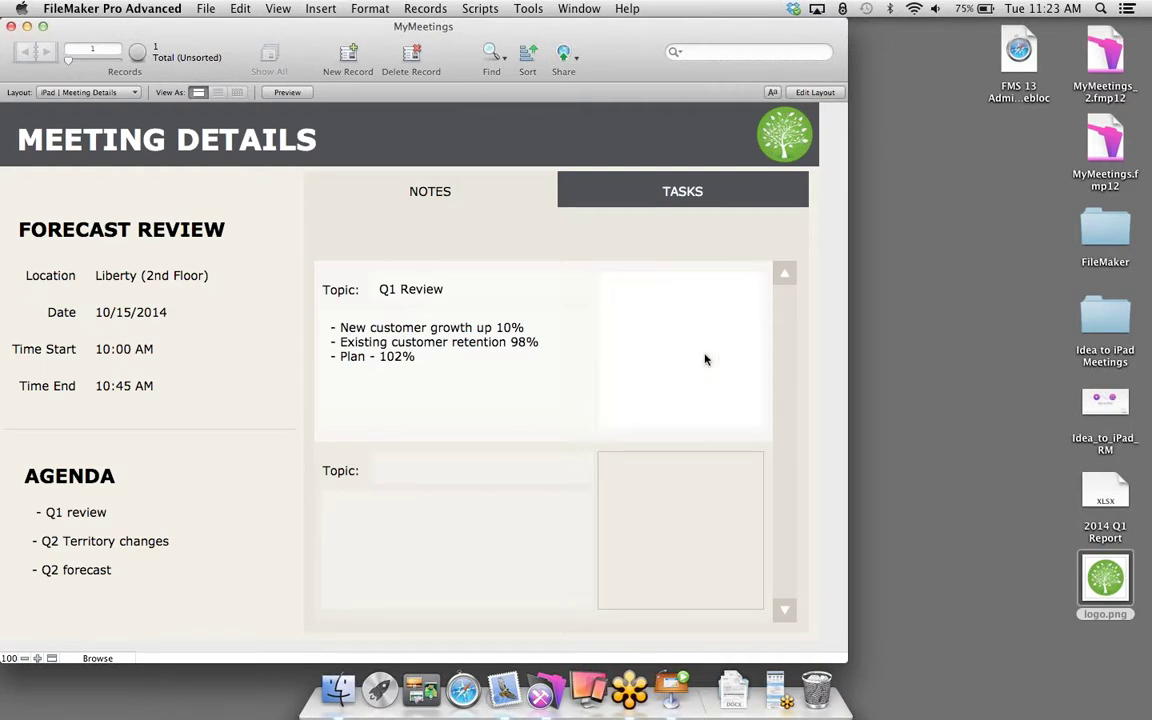
pyautogui.click(1096, 481)
pyautogui.moveTo(1096, 481); pyautogui.dragTo(683, 339)
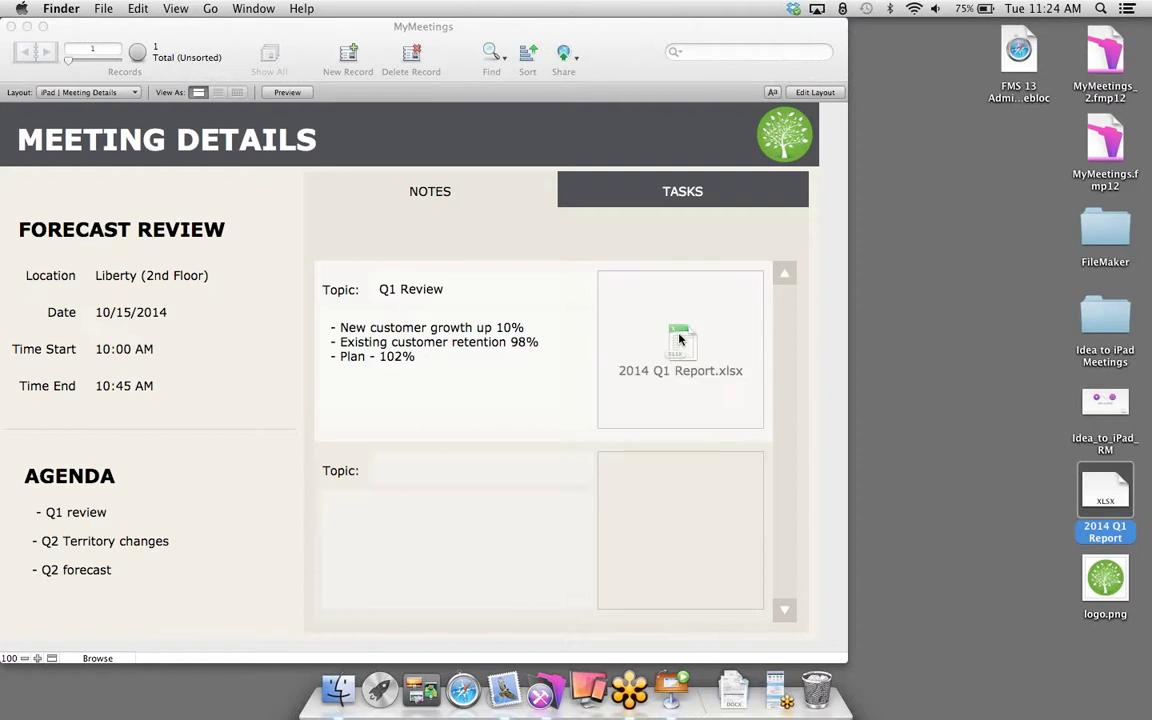
pyautogui.click(679, 340)
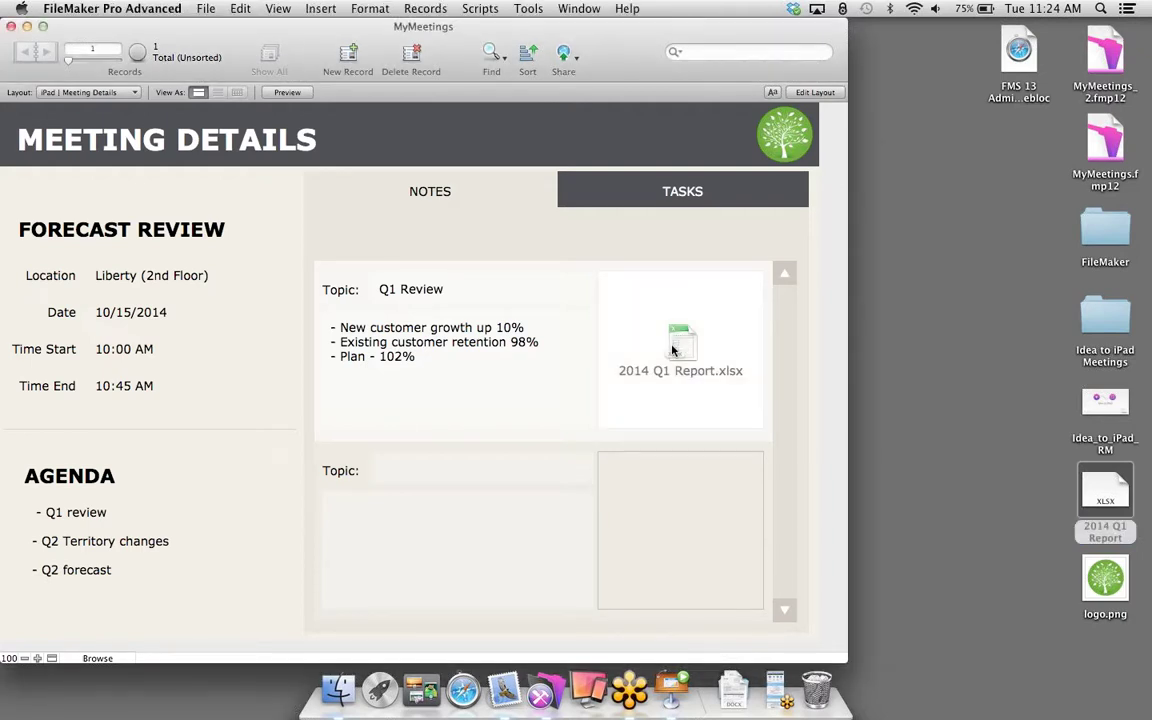
pyautogui.rightClick(672, 350)
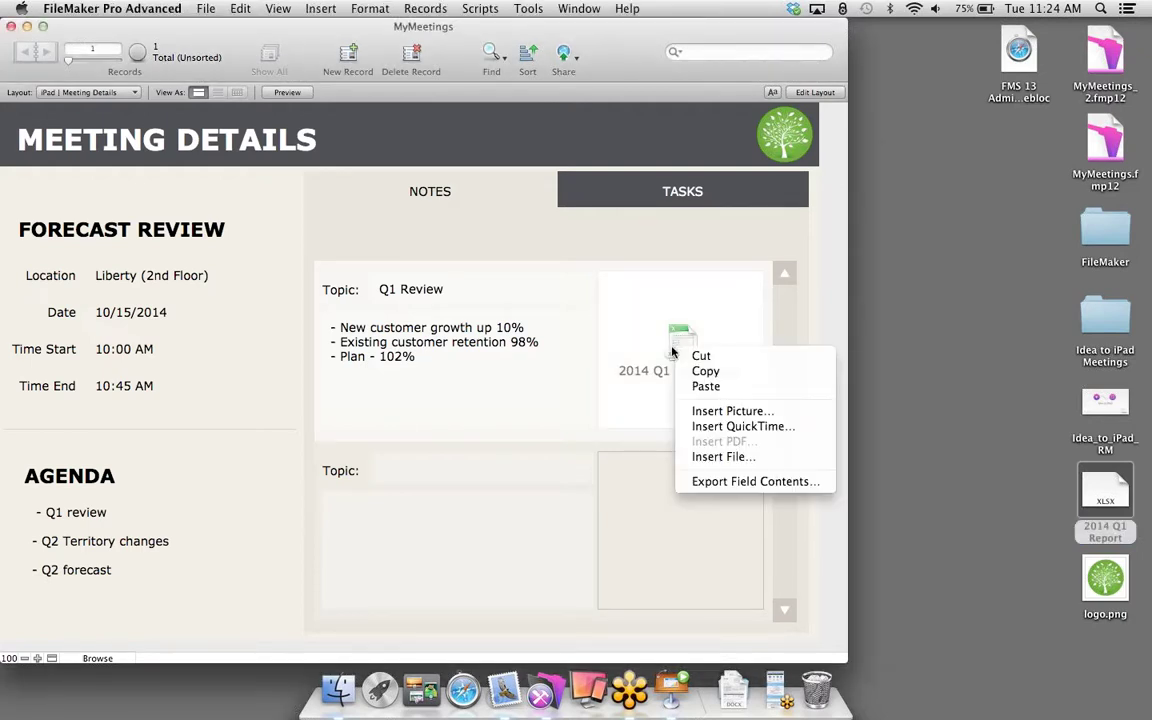
pyautogui.click(700, 481)
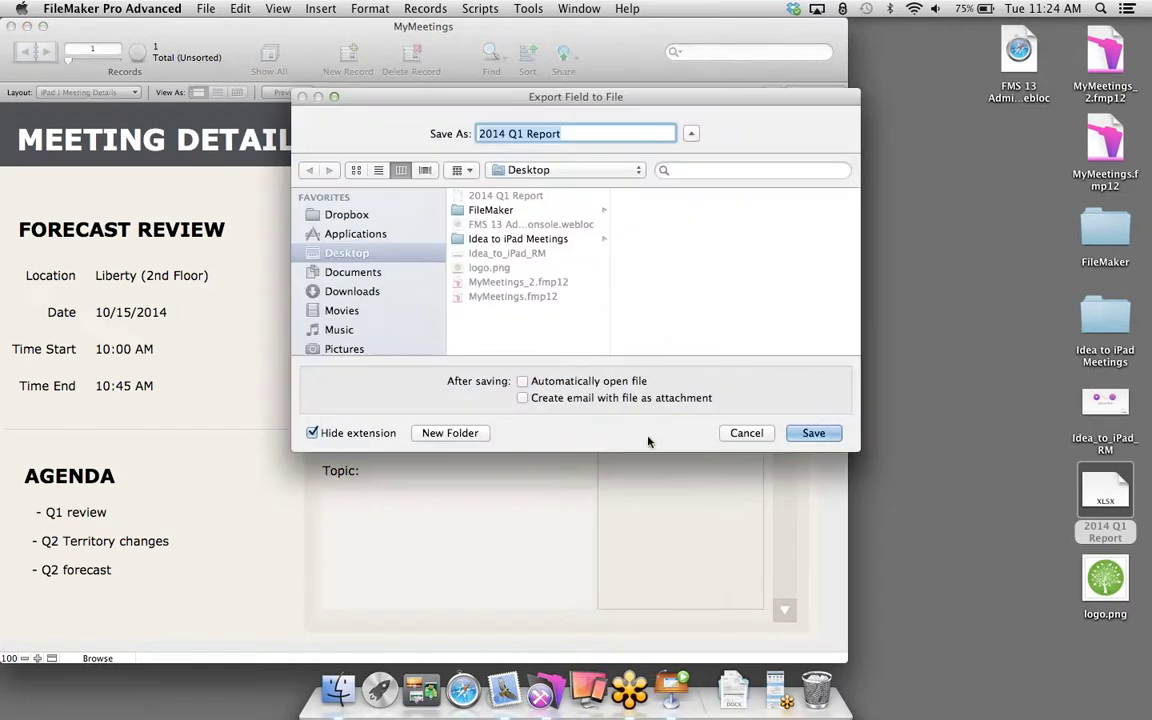
pyautogui.click(535, 382)
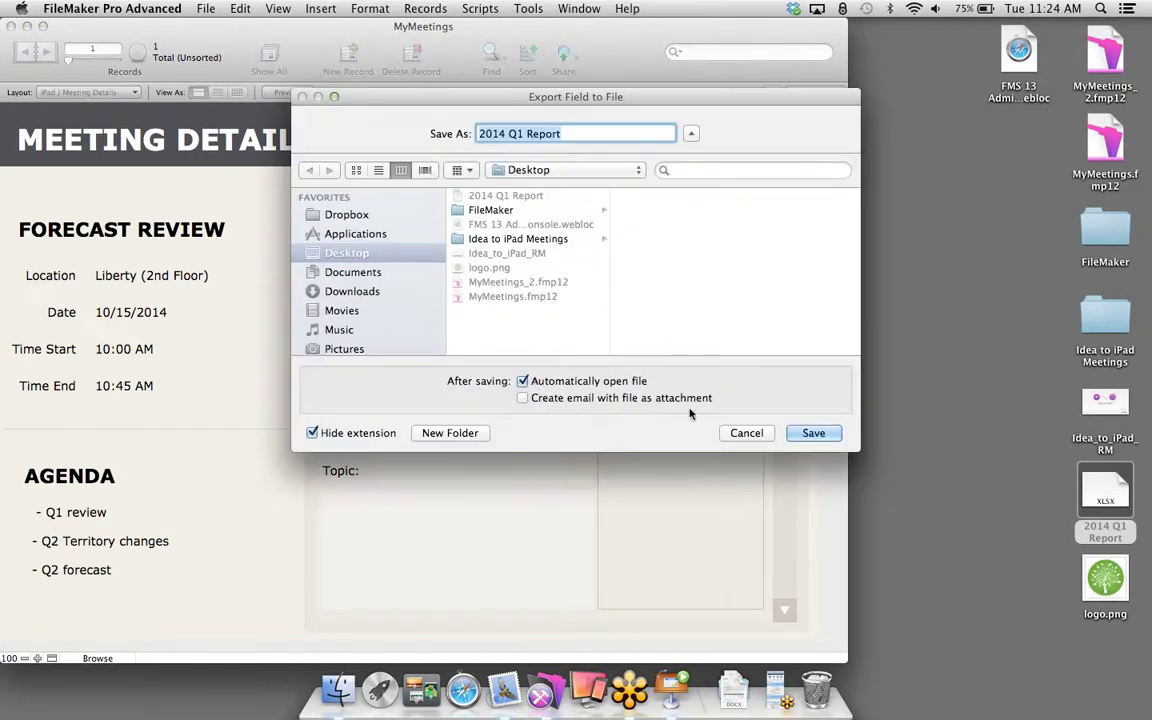
pyautogui.click(737, 434)
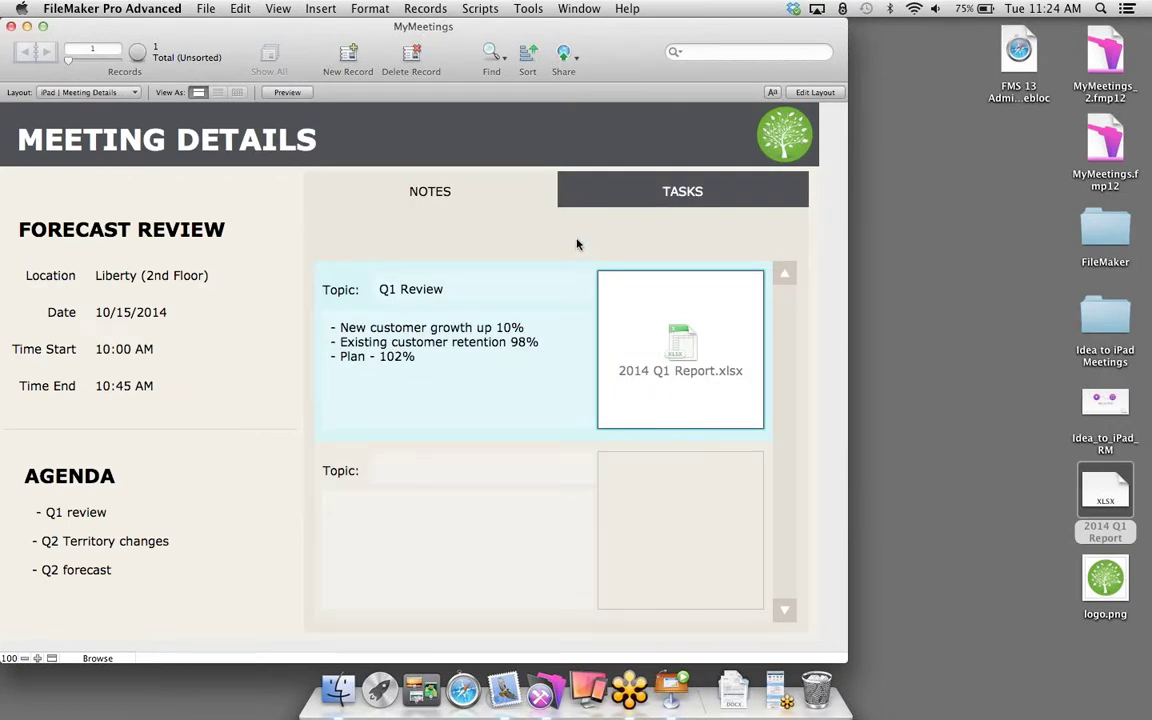
pyautogui.click(576, 244)
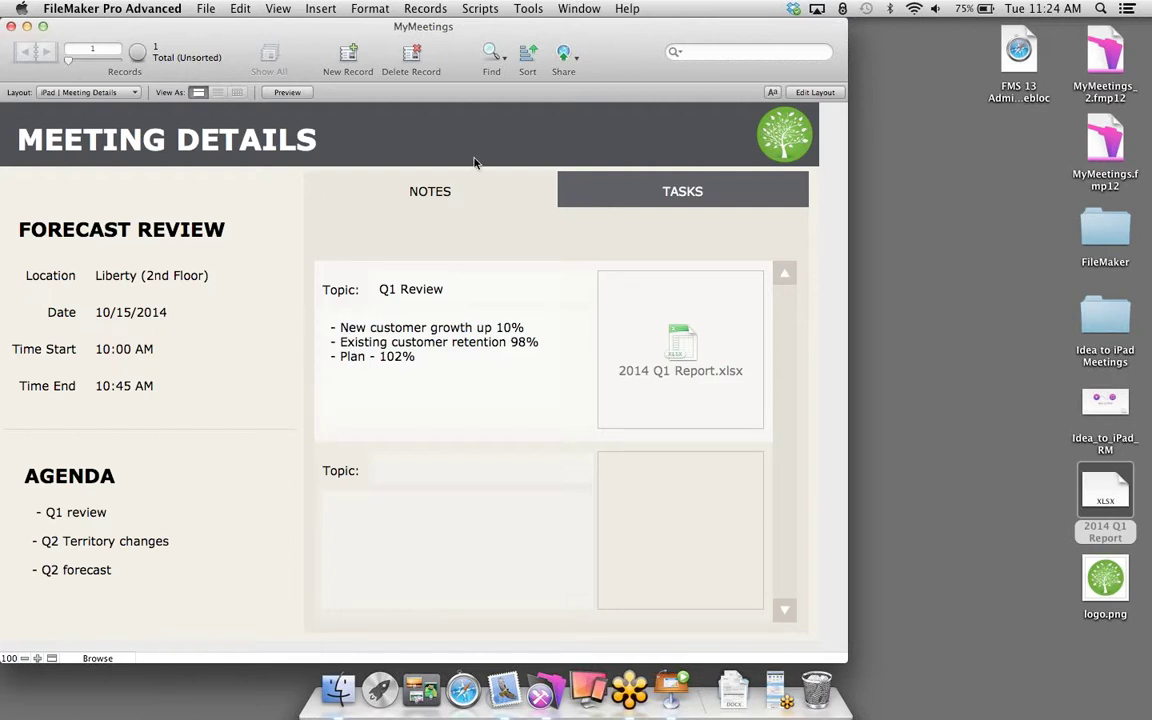
# Close MyMeetings and open MyMeetings_2.fmp12, acknowledging the network sharing alert.
pyautogui.click(12, 27)
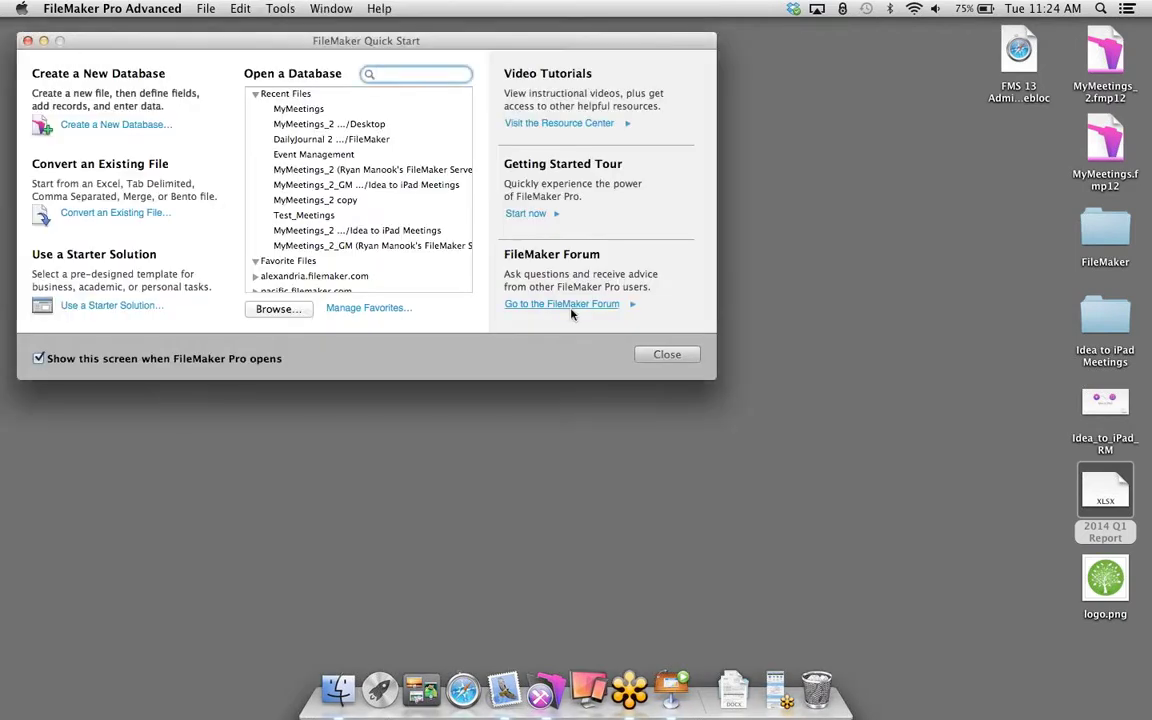
pyautogui.click(665, 355)
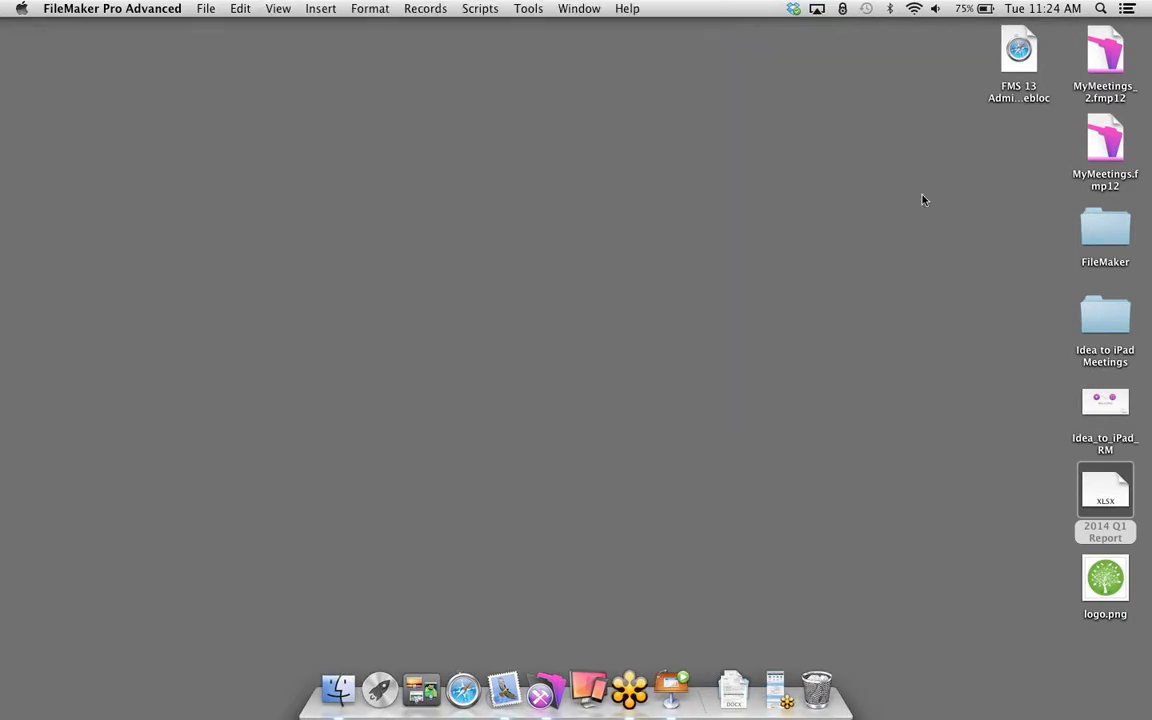
pyautogui.doubleClick(1090, 62)
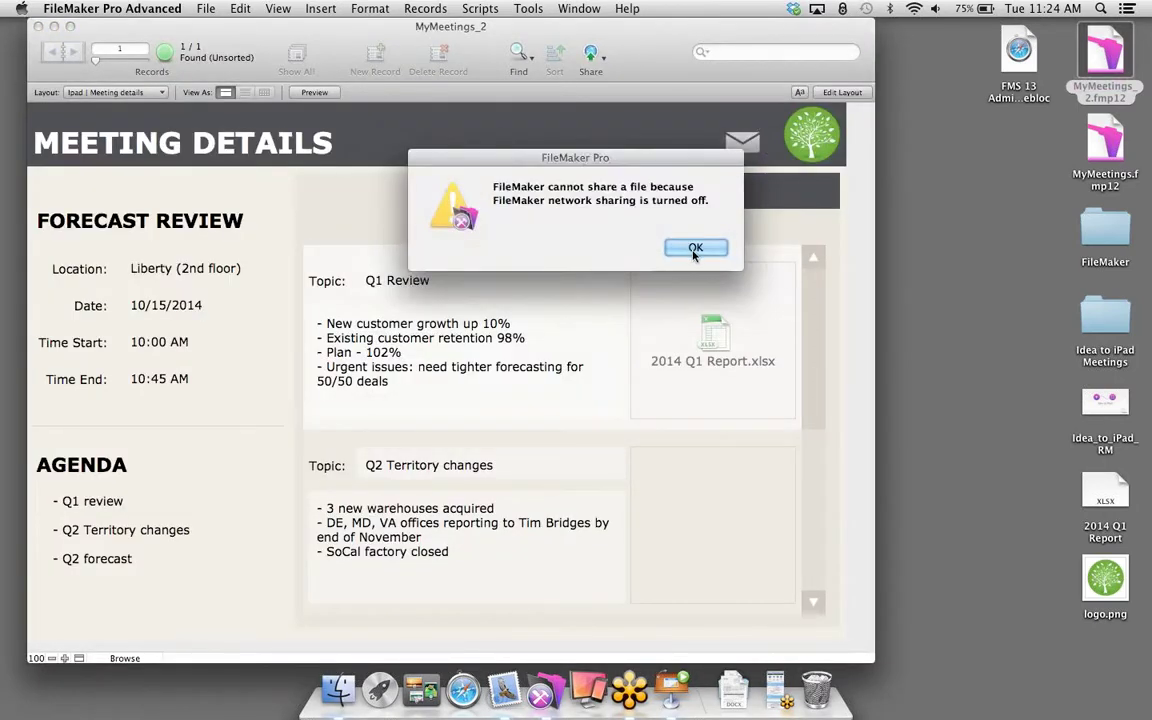
pyautogui.click(695, 247)
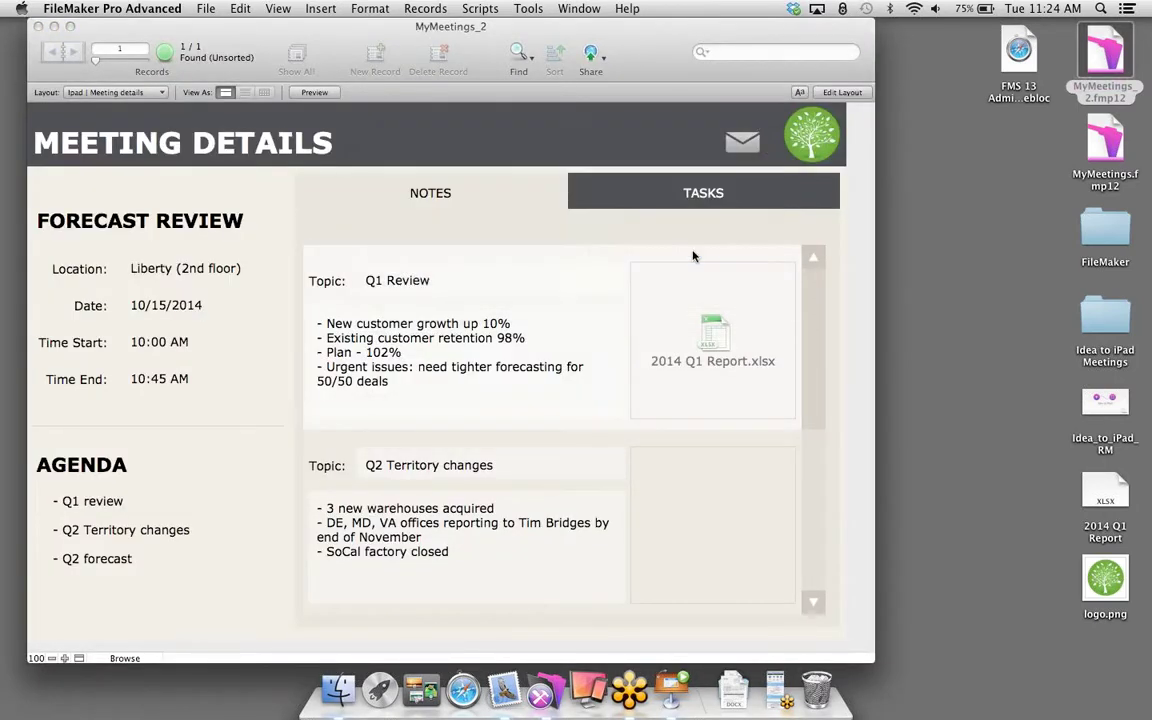
# Open Manage Database for MyMeetings_2 via File > Manage > Database and view its tables.
pyautogui.click(206, 9)
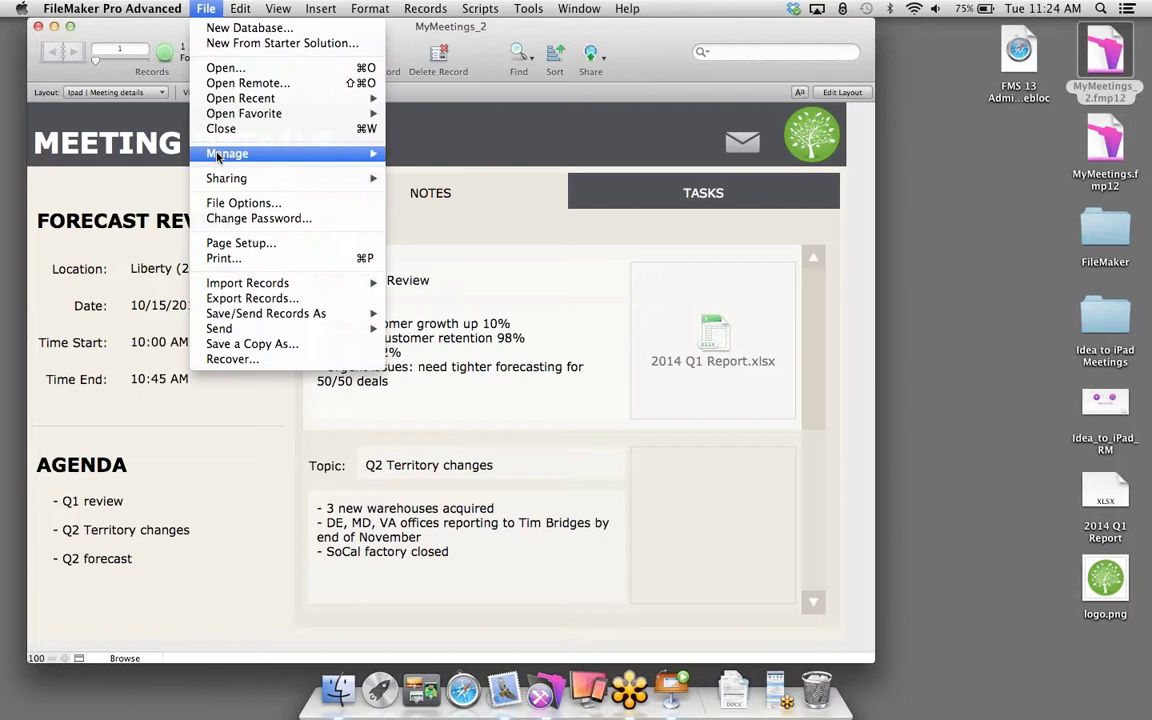
pyautogui.moveTo(217, 155)
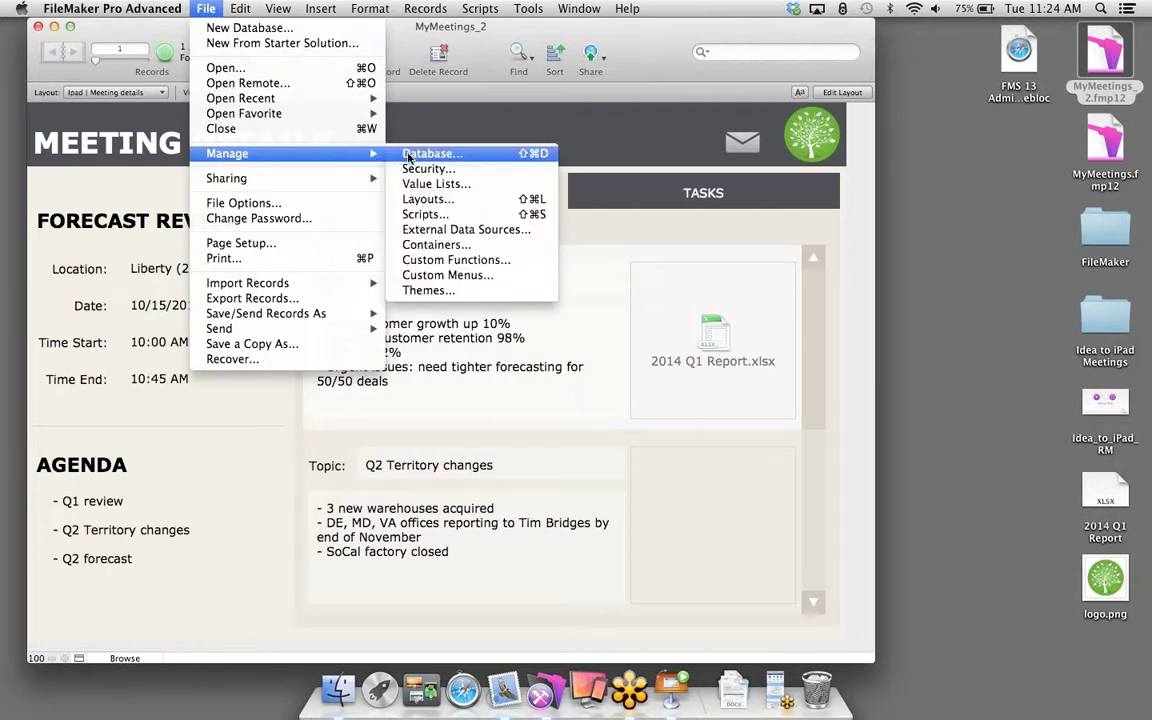
pyautogui.click(410, 158)
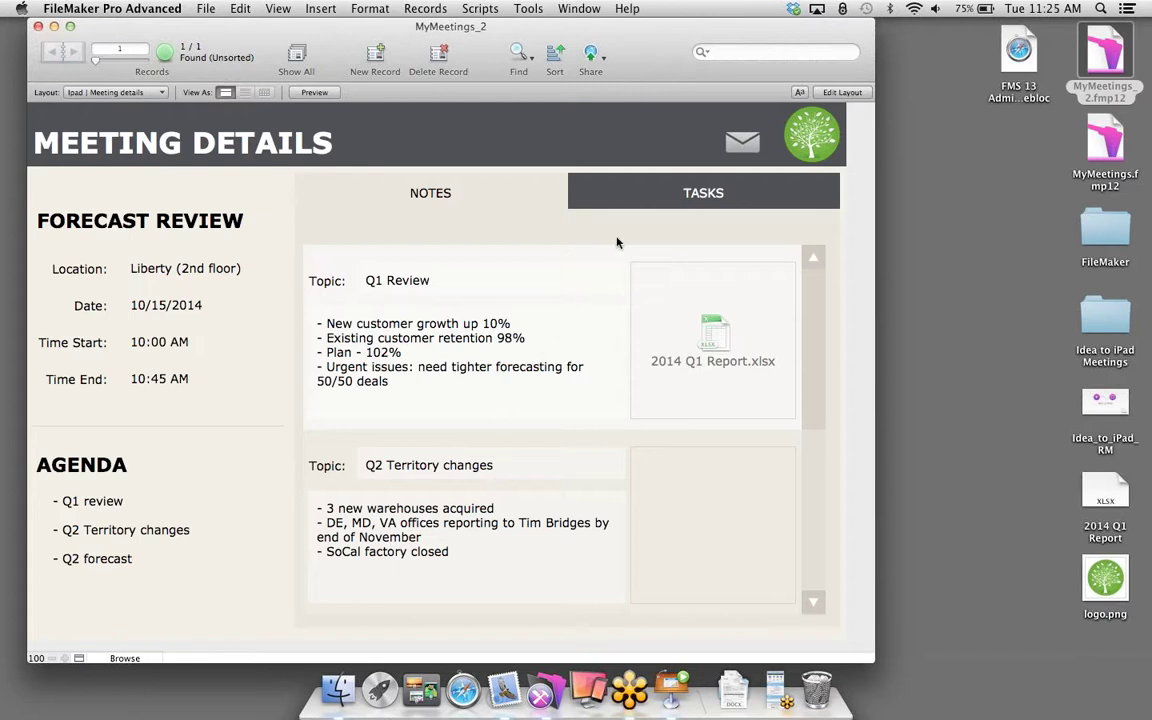
pyautogui.click(200, 9)
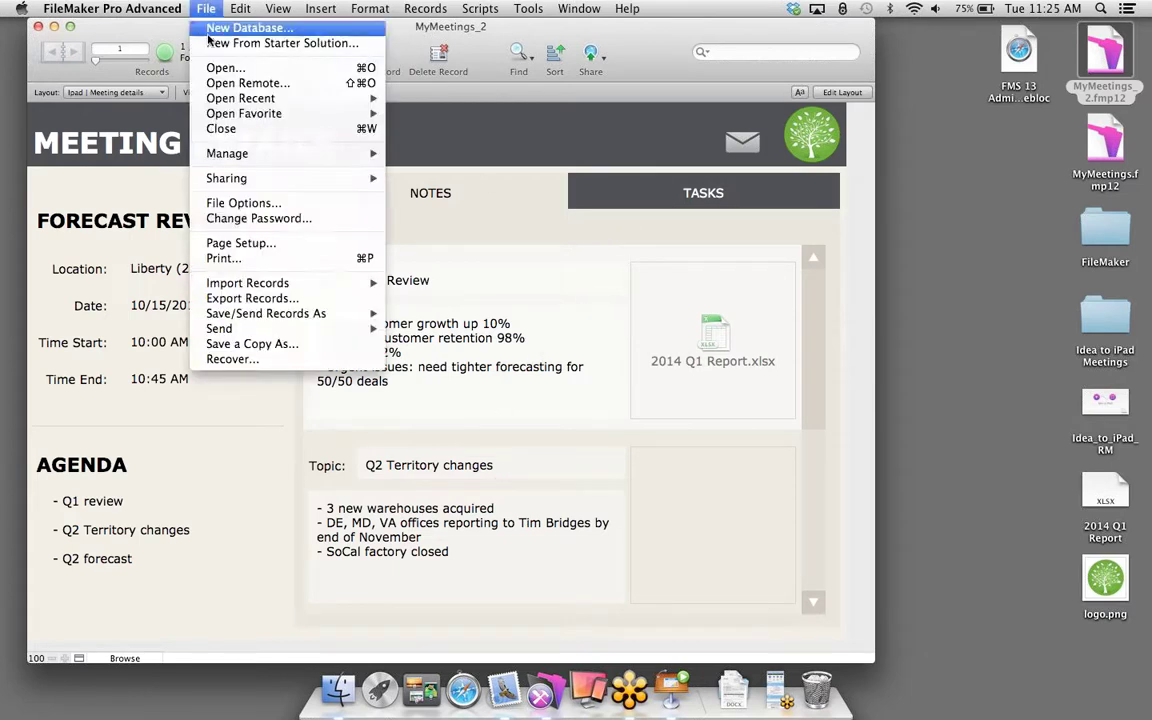
pyautogui.moveTo(226, 153)
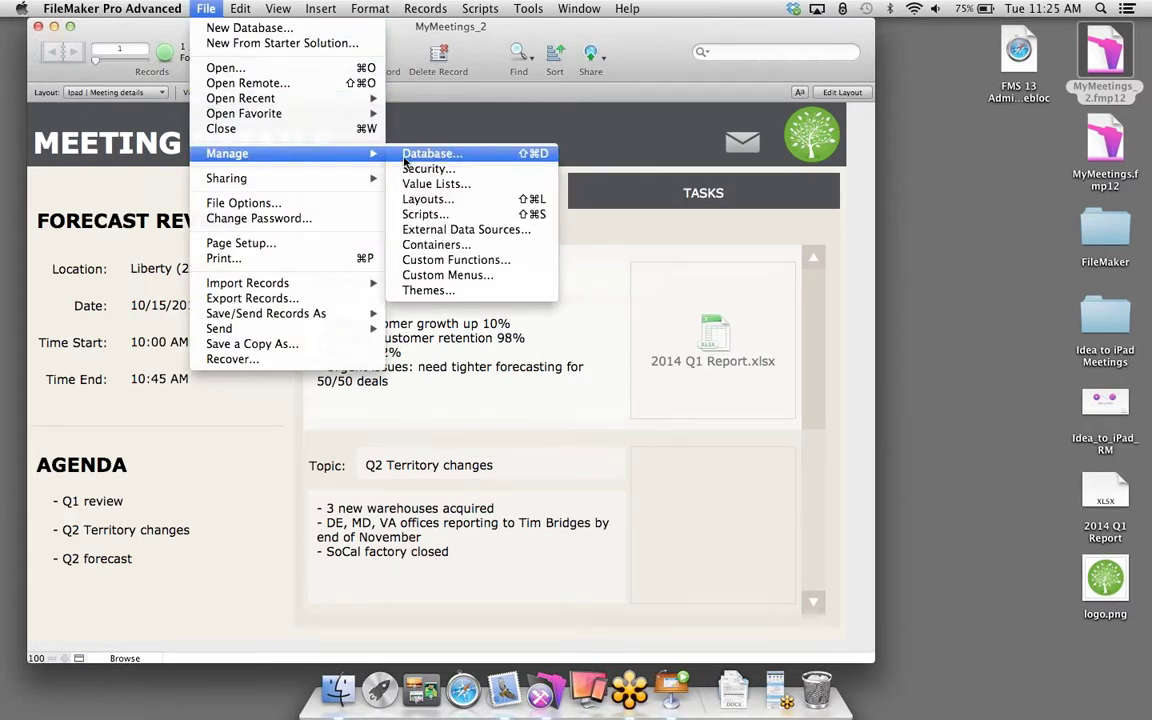
pyautogui.click(405, 158)
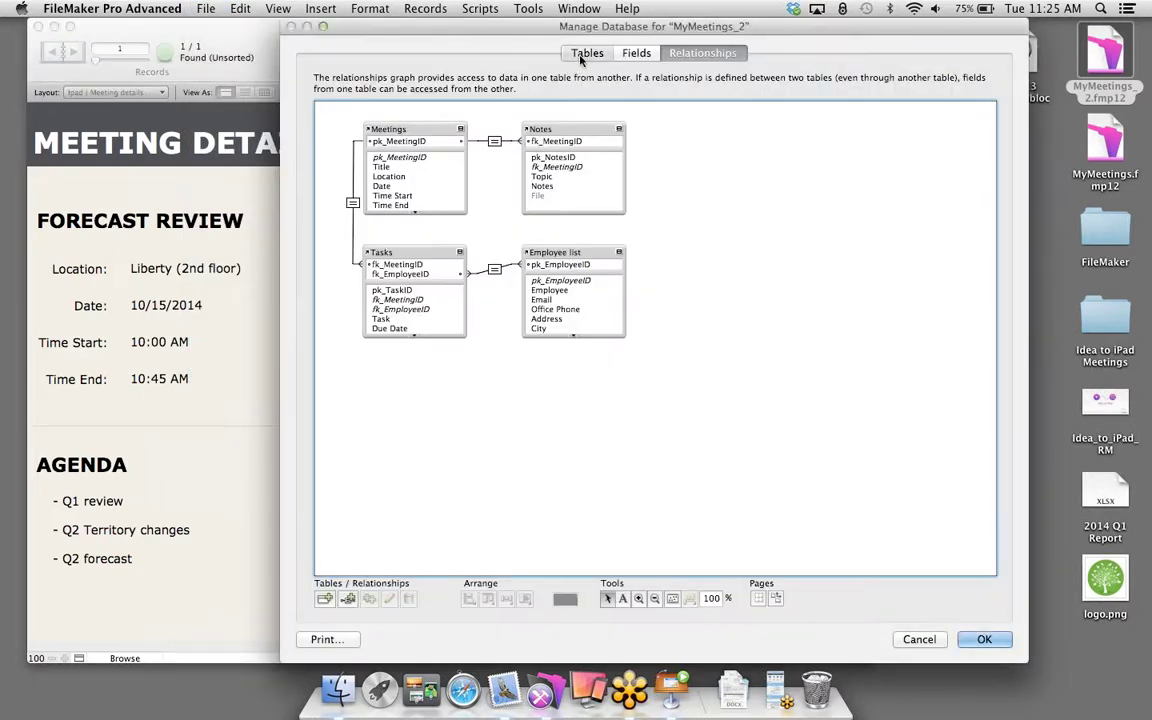
pyautogui.click(530, 54)
# Inspect the Tasks and Employee list tables and fields, view the relationships graph, then confirm OK.
pyautogui.click(366, 160)
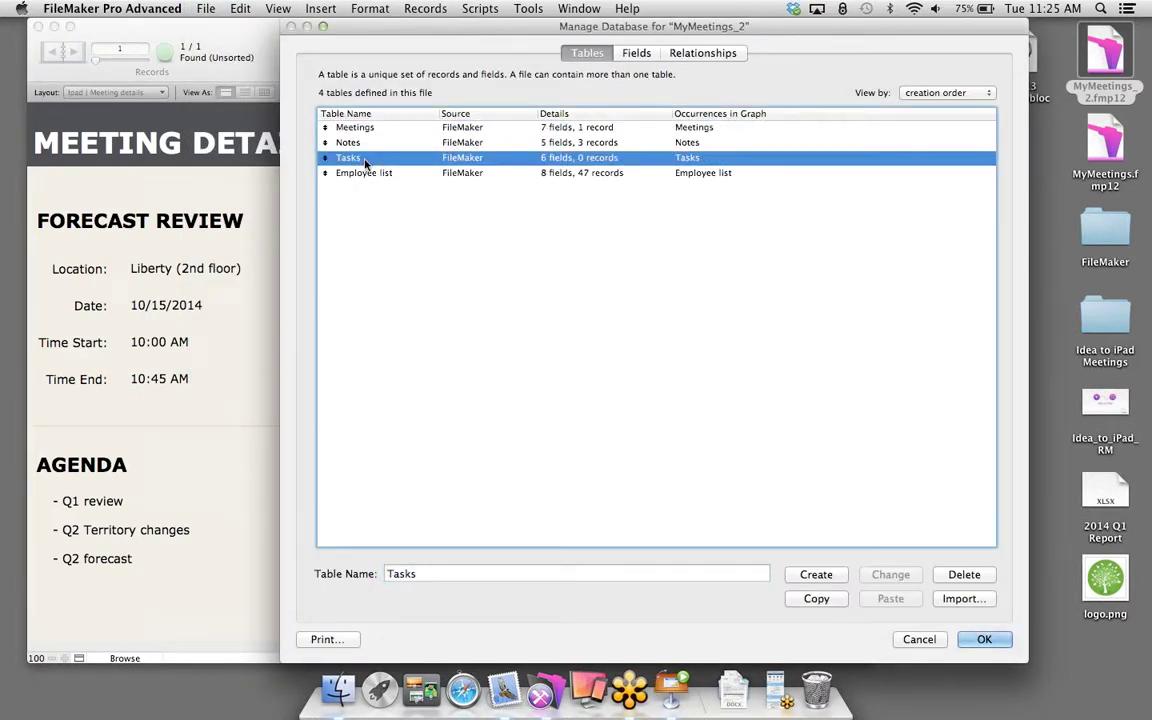
pyautogui.click(362, 173)
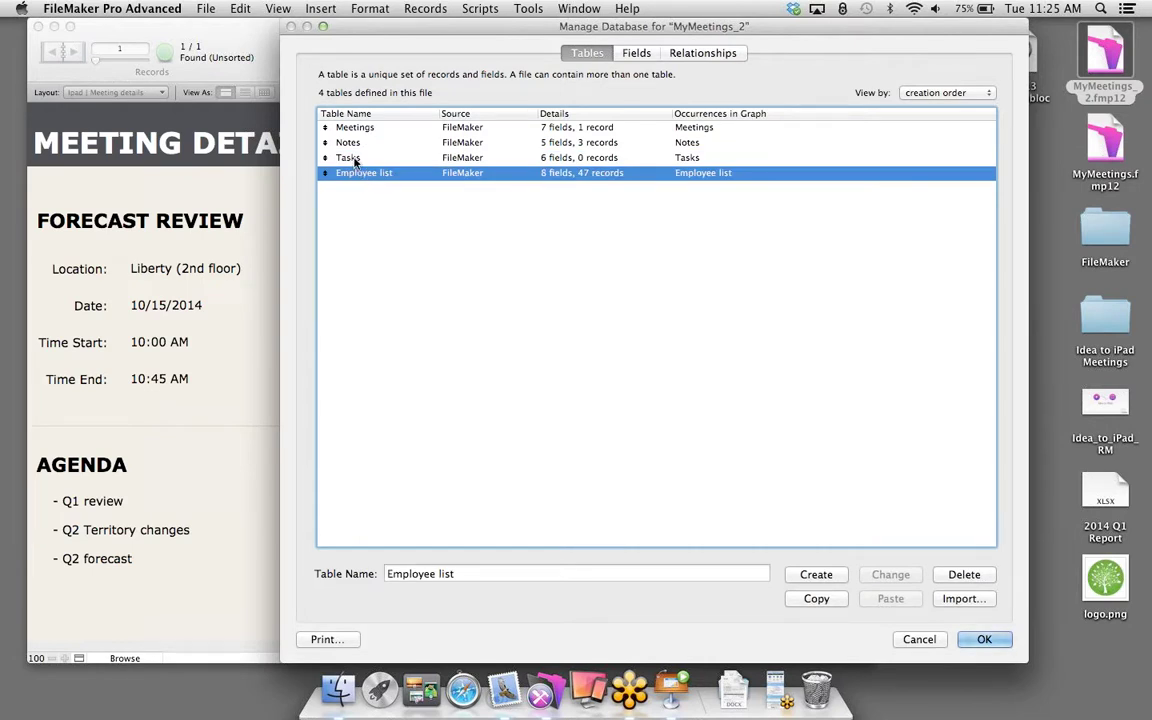
pyautogui.click(440, 158)
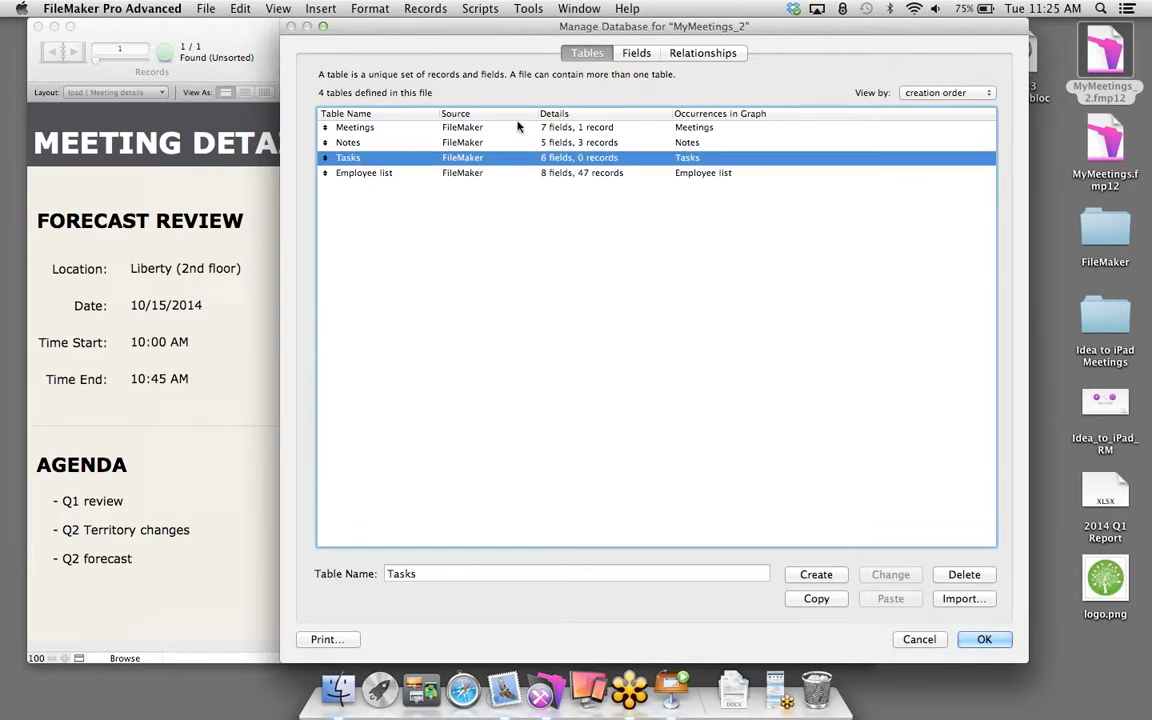
pyautogui.click(636, 53)
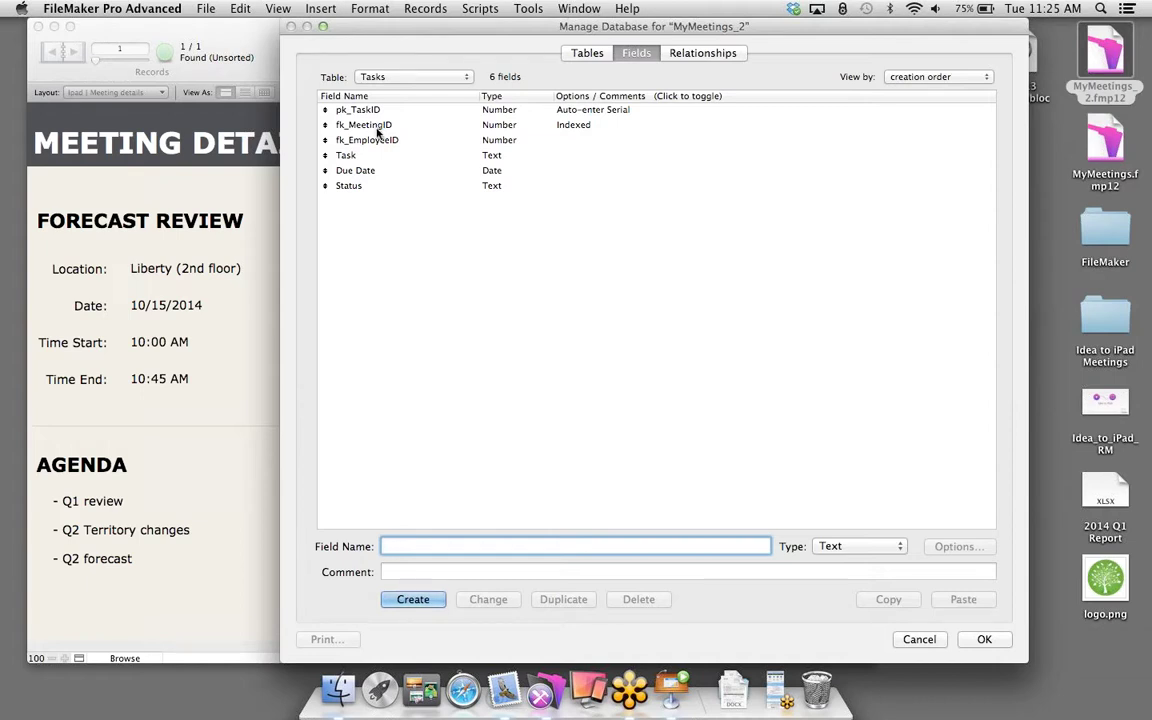
pyautogui.click(459, 78)
pyautogui.click(441, 89)
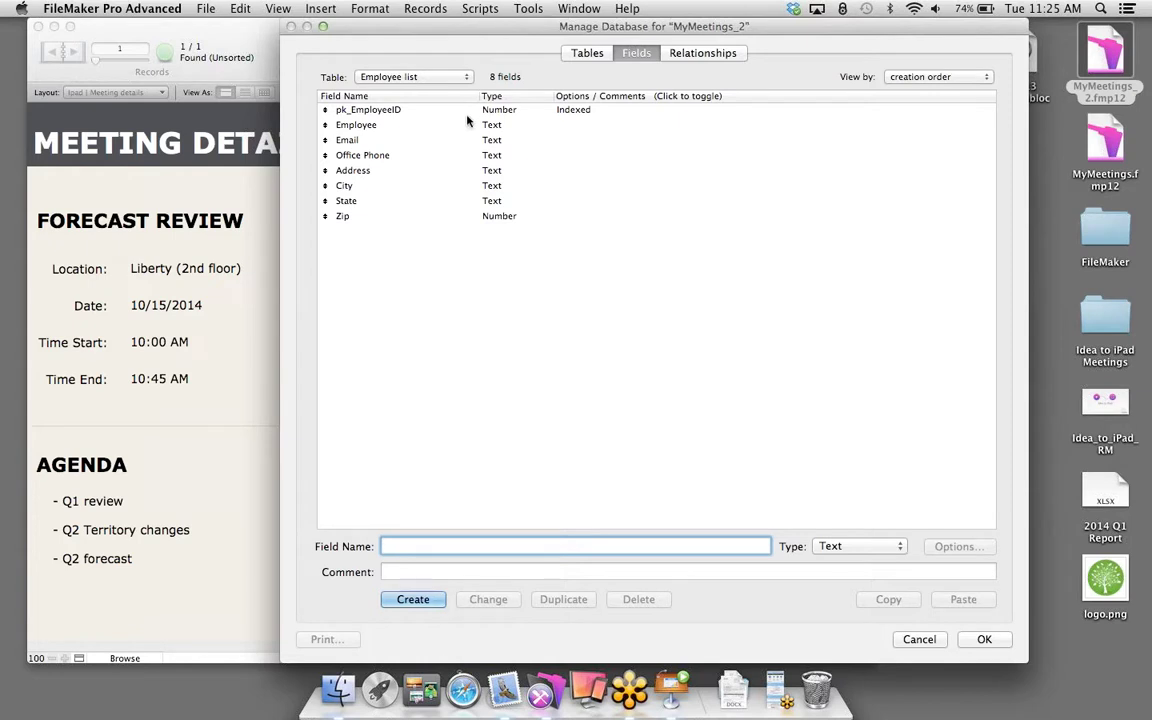
pyautogui.click(673, 58)
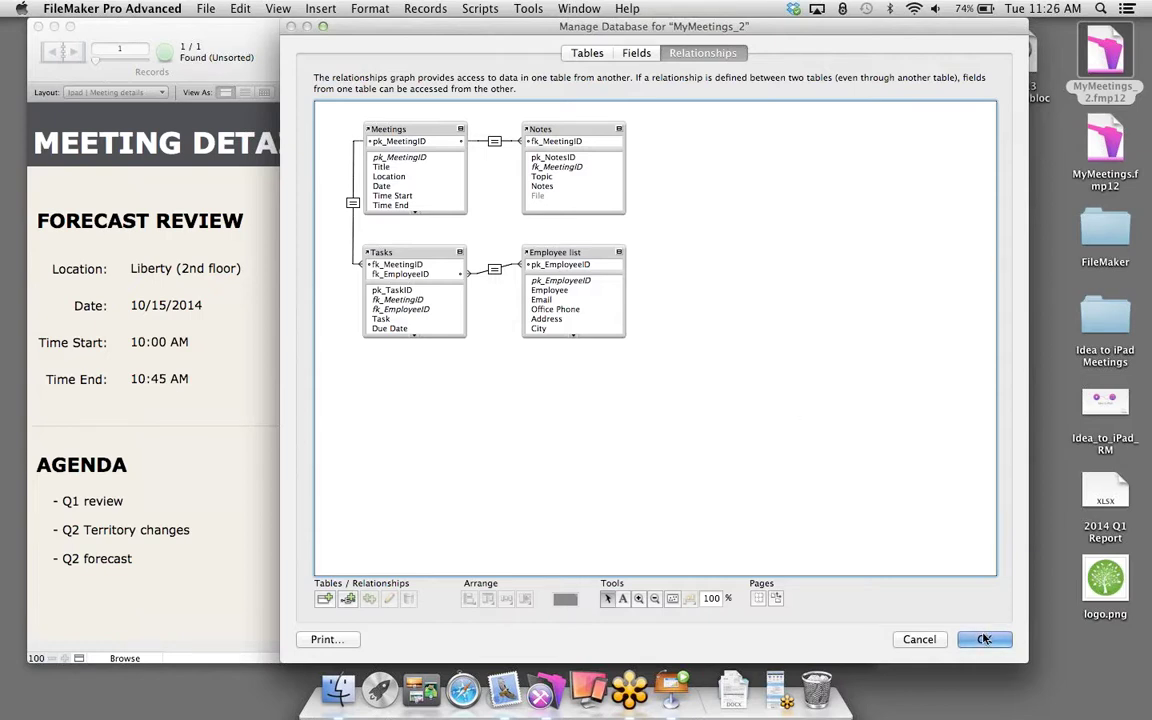
pyautogui.press('Return')
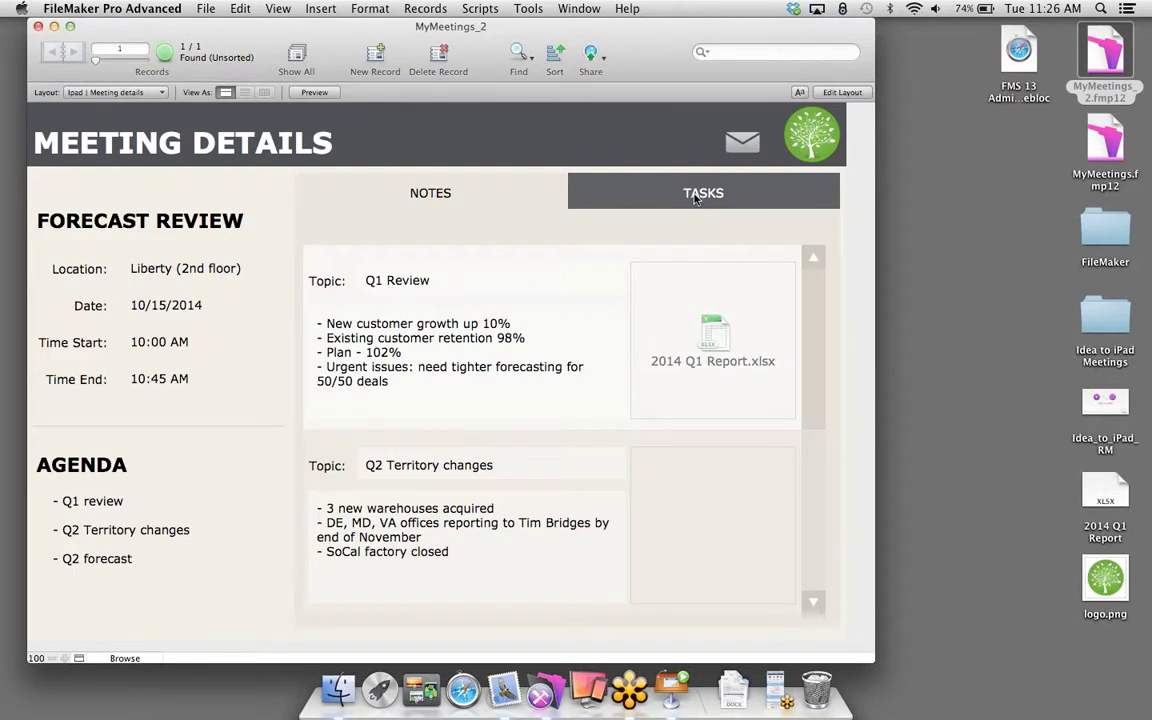
# In Layout mode on the Tasks tab, check the Tasks portal's setup and keep Tasks as its related table.
pyautogui.click(697, 198)
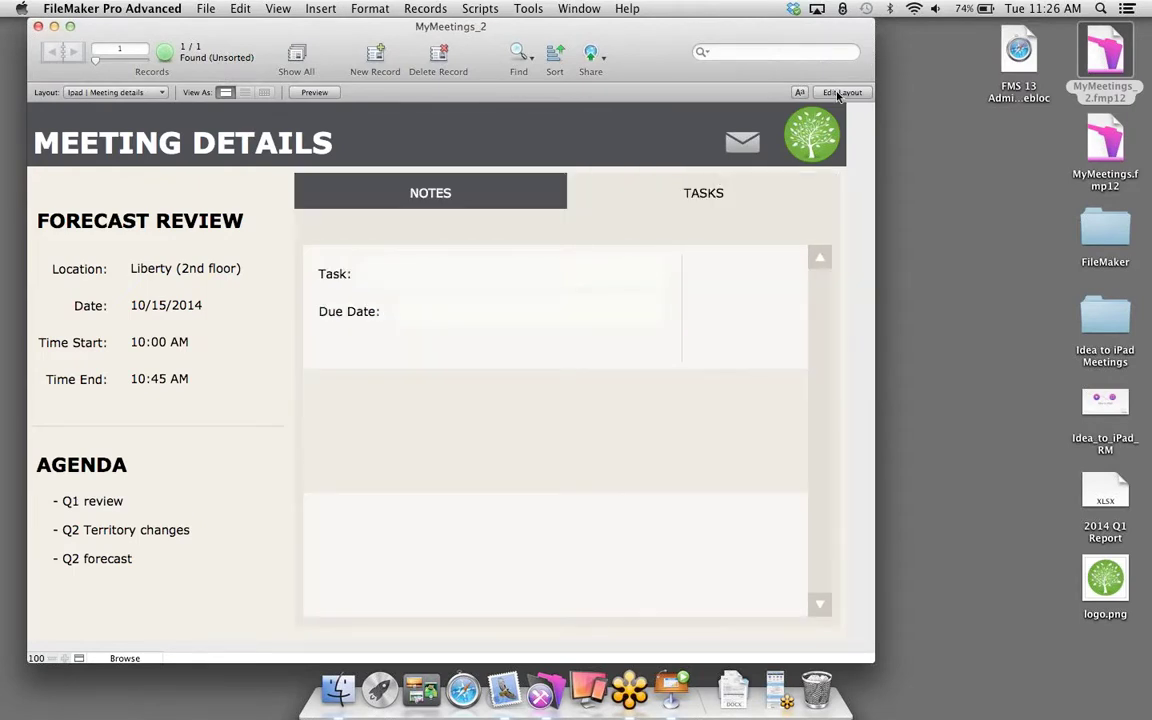
pyautogui.click(843, 93)
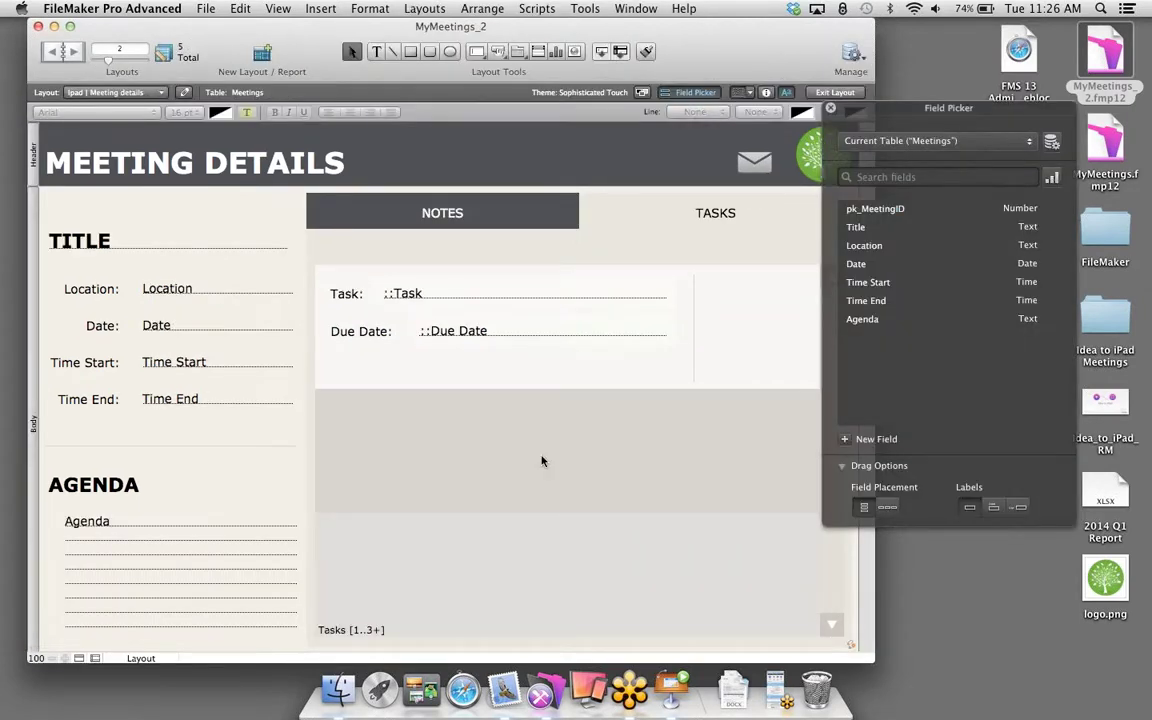
pyautogui.doubleClick(540, 461)
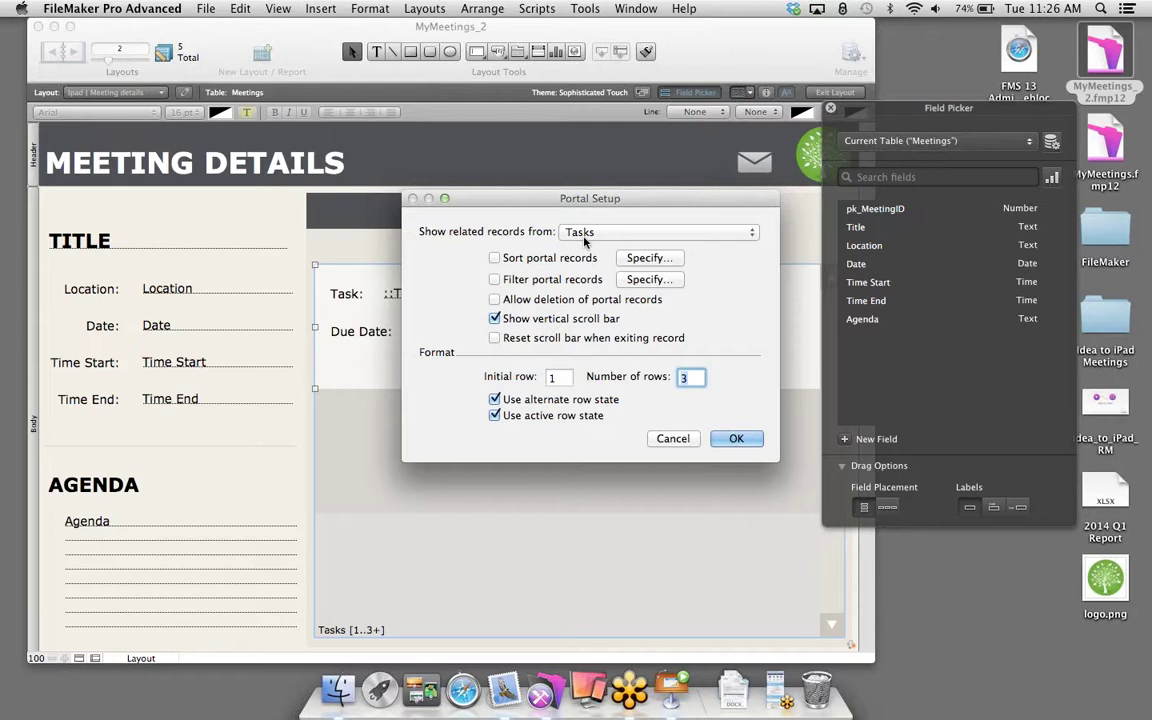
pyautogui.click(587, 232)
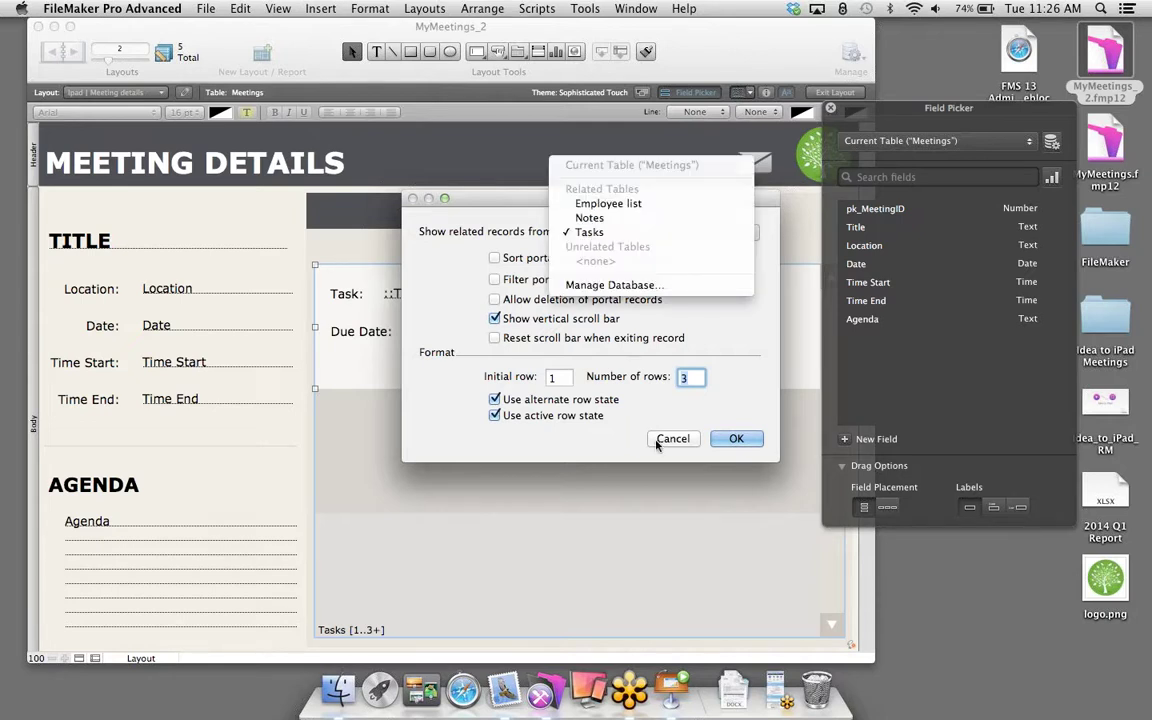
pyautogui.click(668, 441)
pyautogui.click(668, 441)
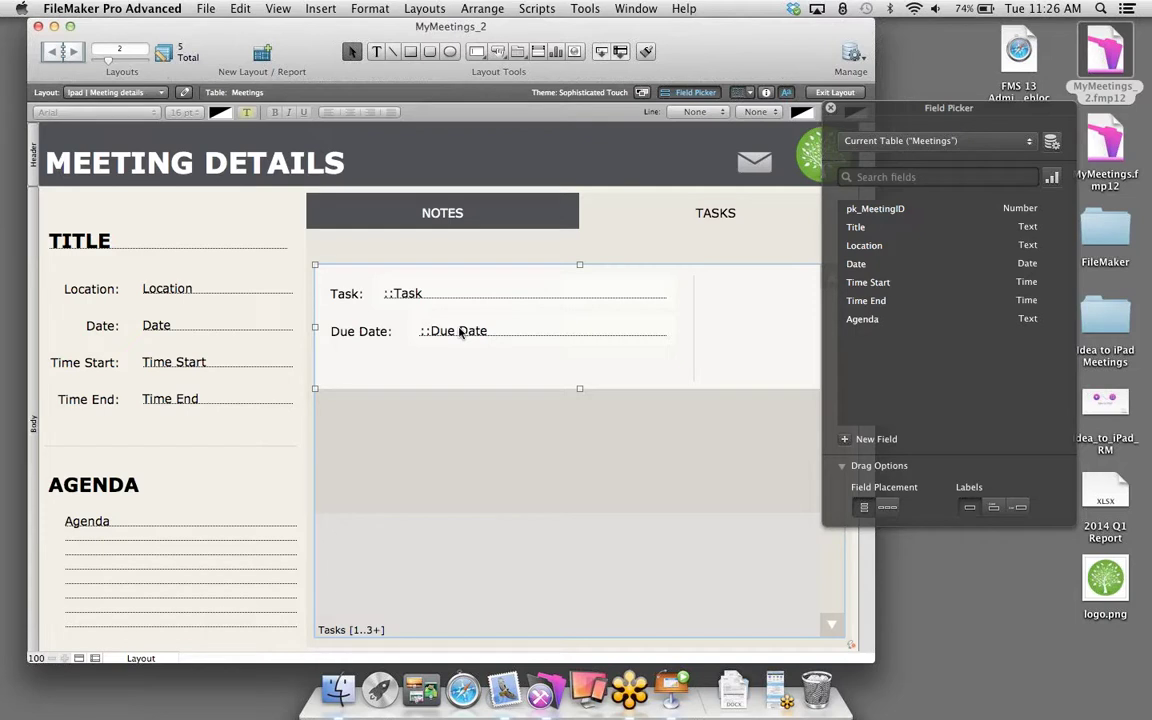
# Open the database definitions and close them without changes.
pyautogui.click(1051, 142)
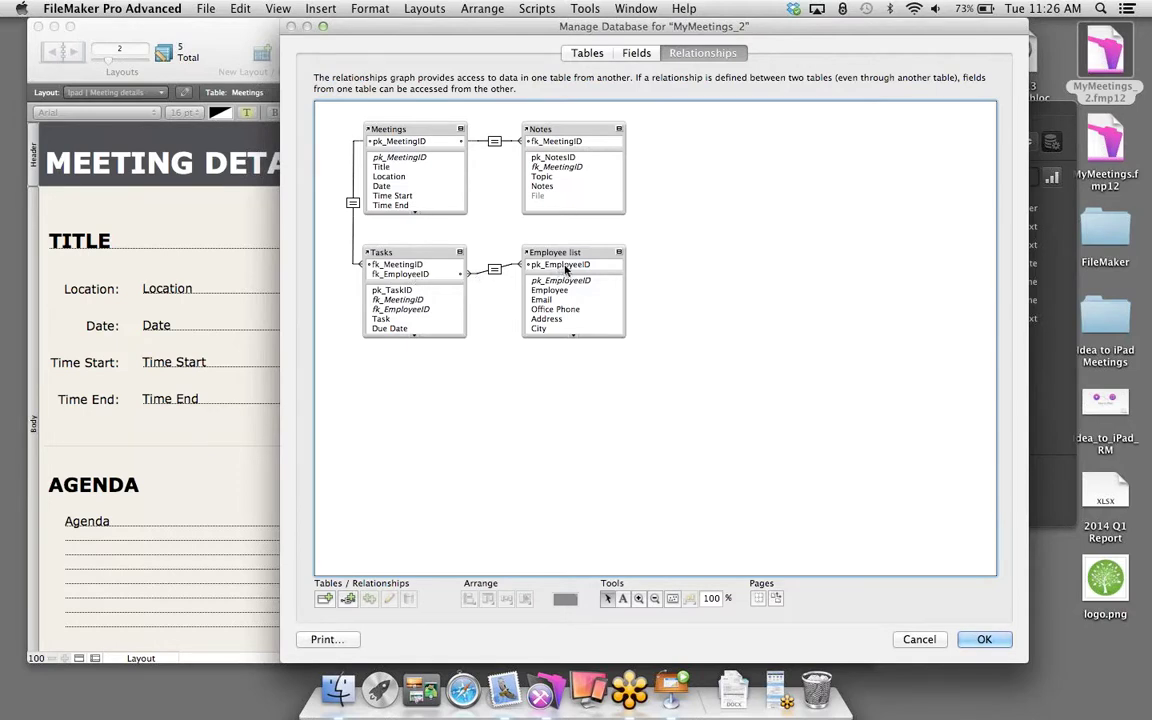
pyautogui.click(916, 639)
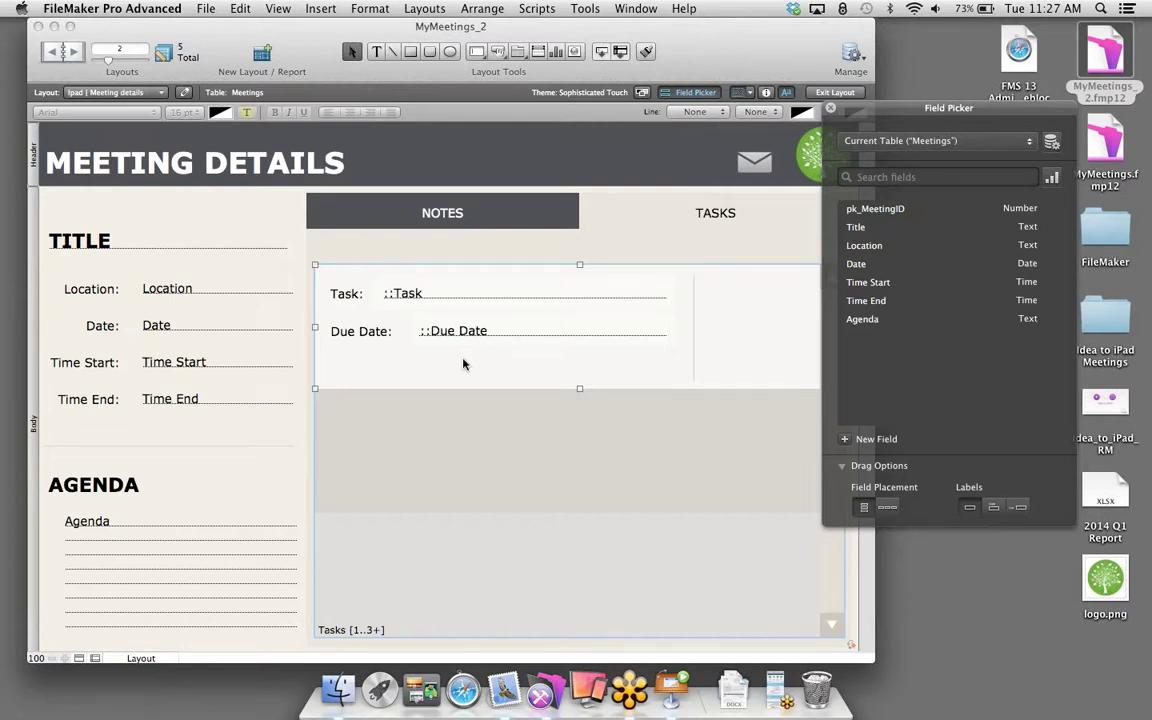
# Place the Tasks table's fk_EmployeeID field in the portal below Due Date, label on the left.
pyautogui.click(930, 141)
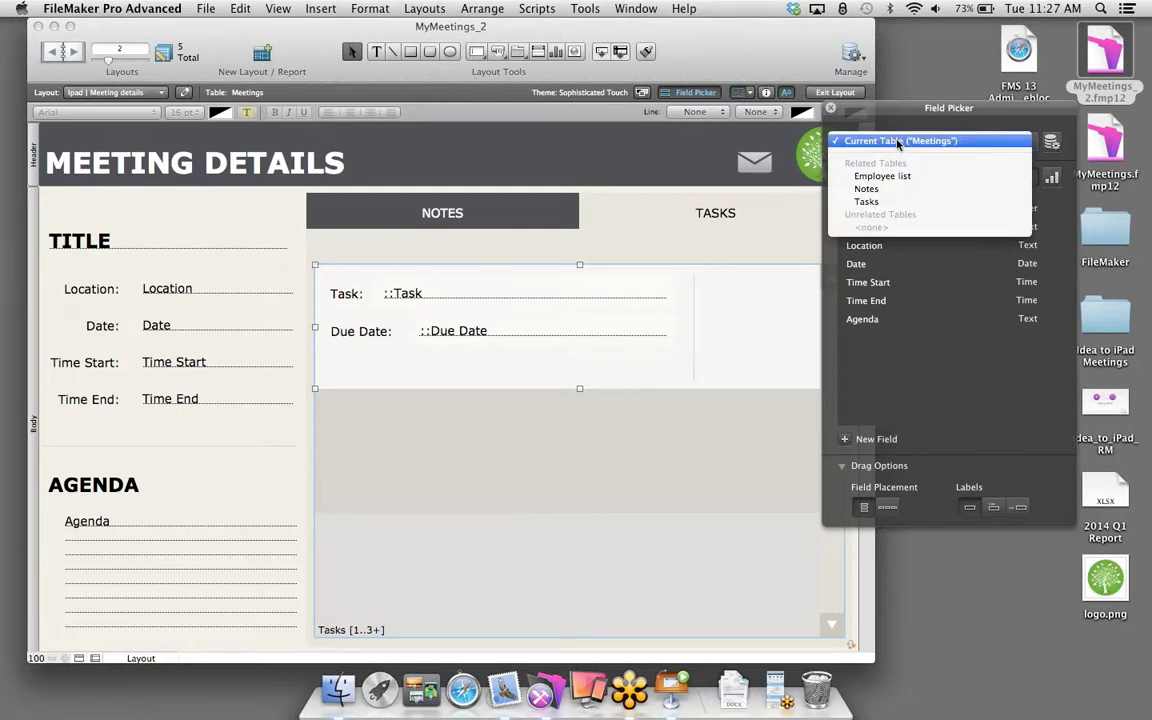
pyautogui.click(884, 201)
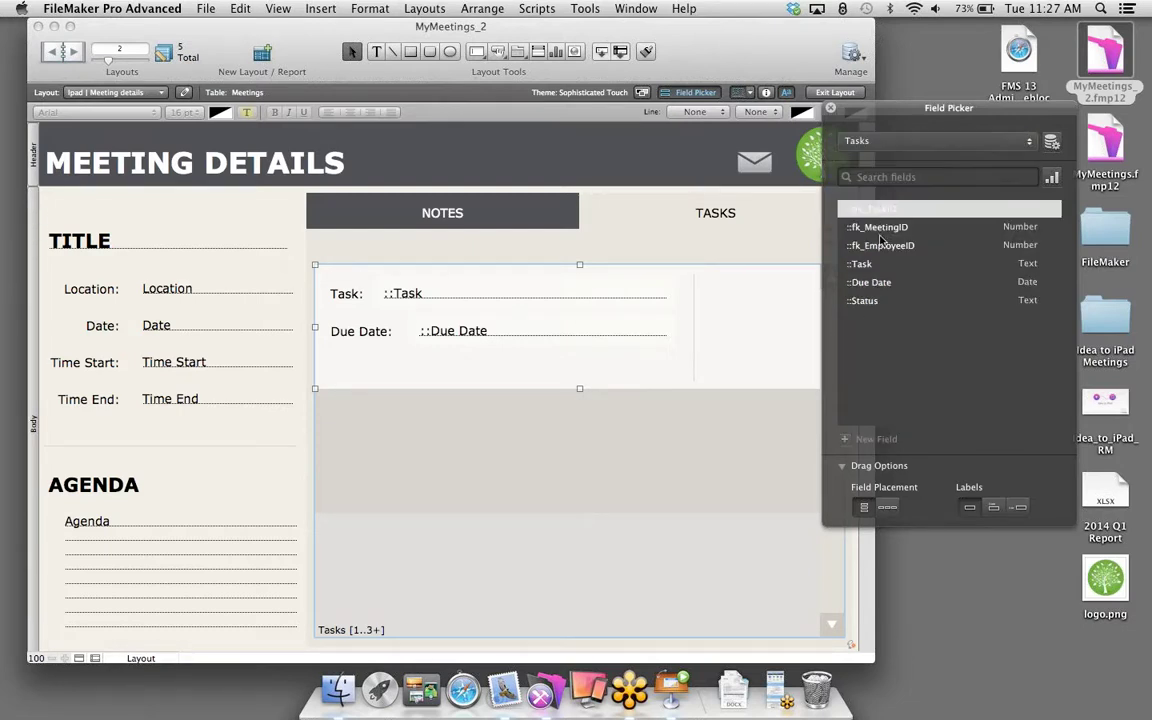
pyautogui.click(886, 246)
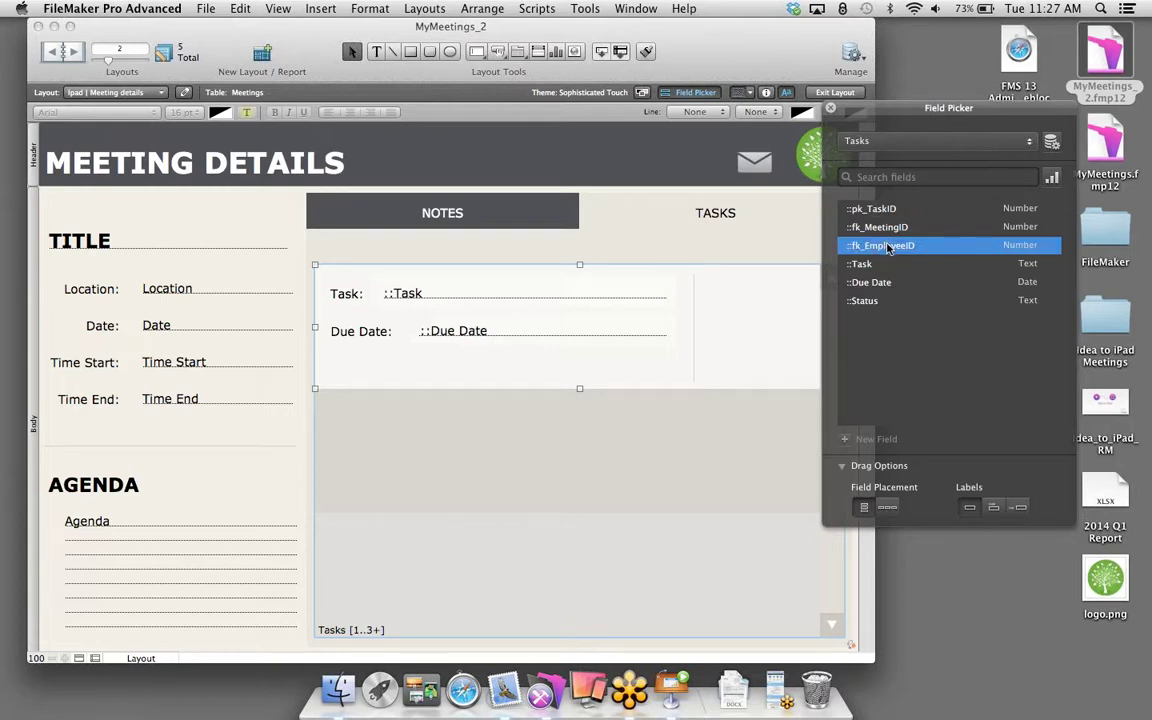
pyautogui.click(1018, 507)
pyautogui.moveTo(871, 240); pyautogui.dragTo(362, 366)
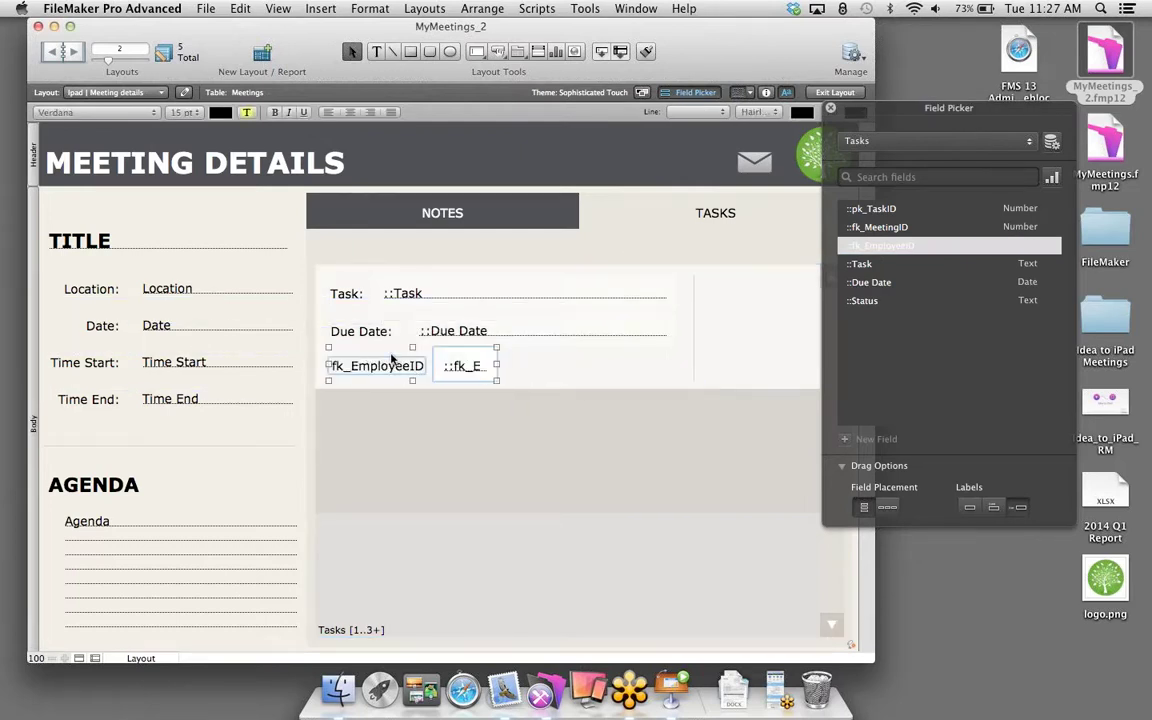
# Rename the new label to 'Owner:' and align the Owner row with the rows above.
pyautogui.doubleClick(391, 367)
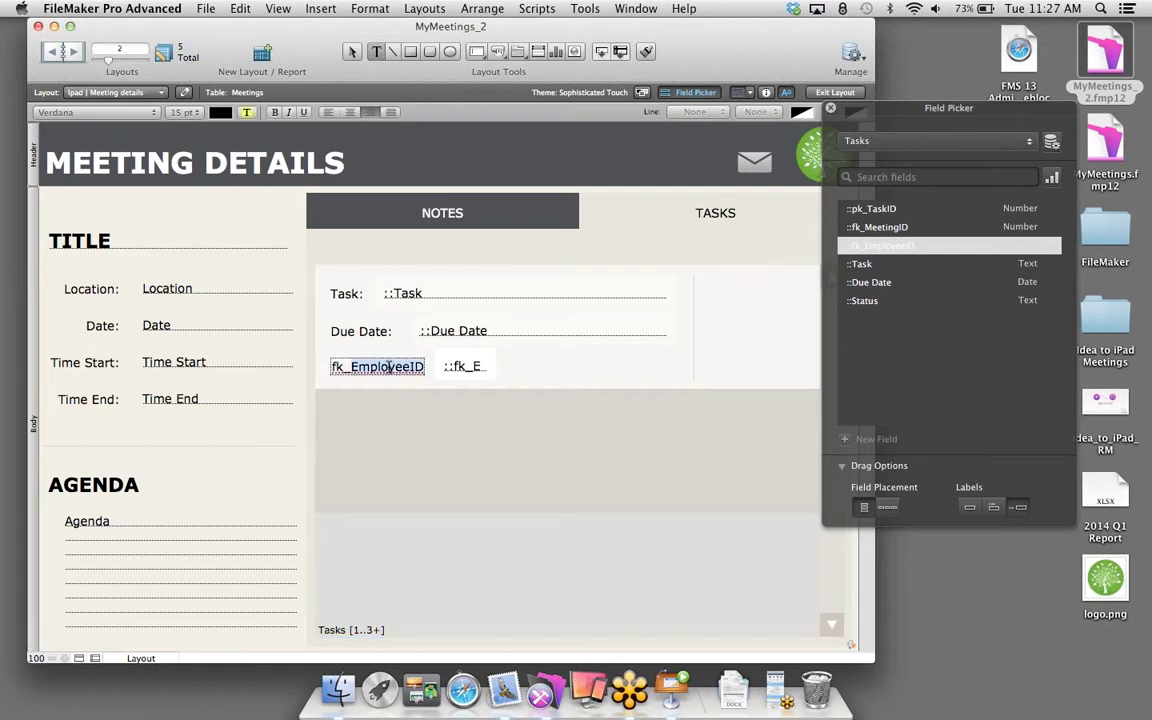
pyautogui.write('Owner')
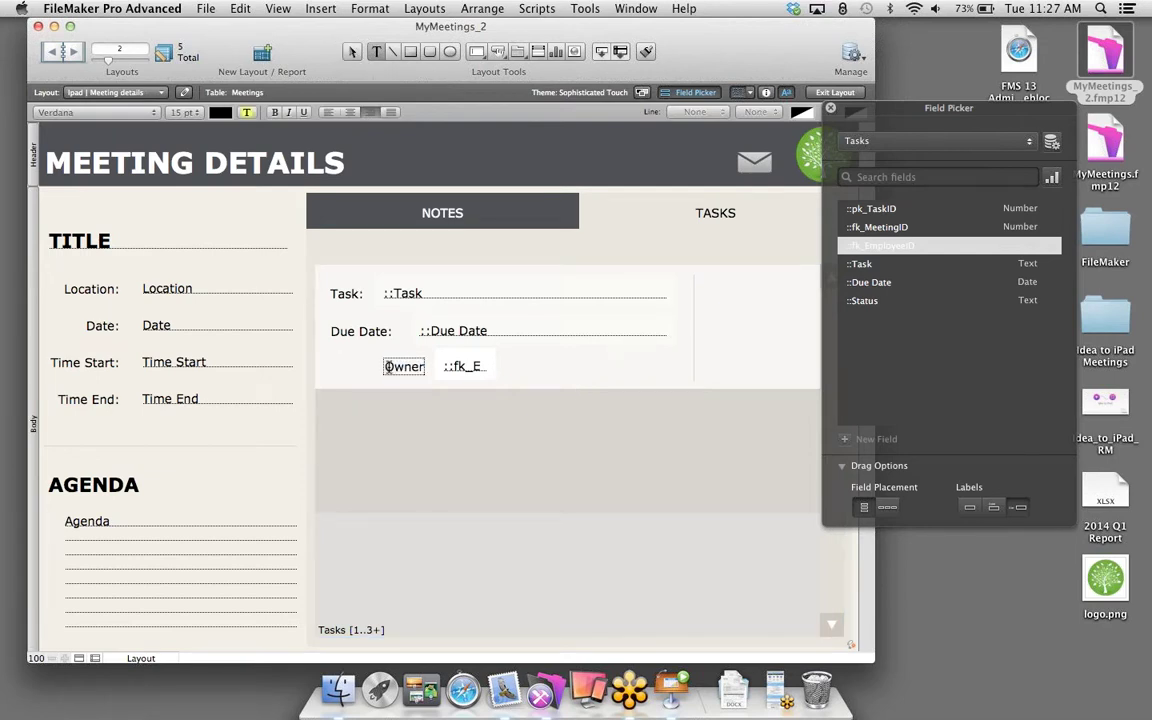
pyautogui.write(':')
pyautogui.click(392, 362)
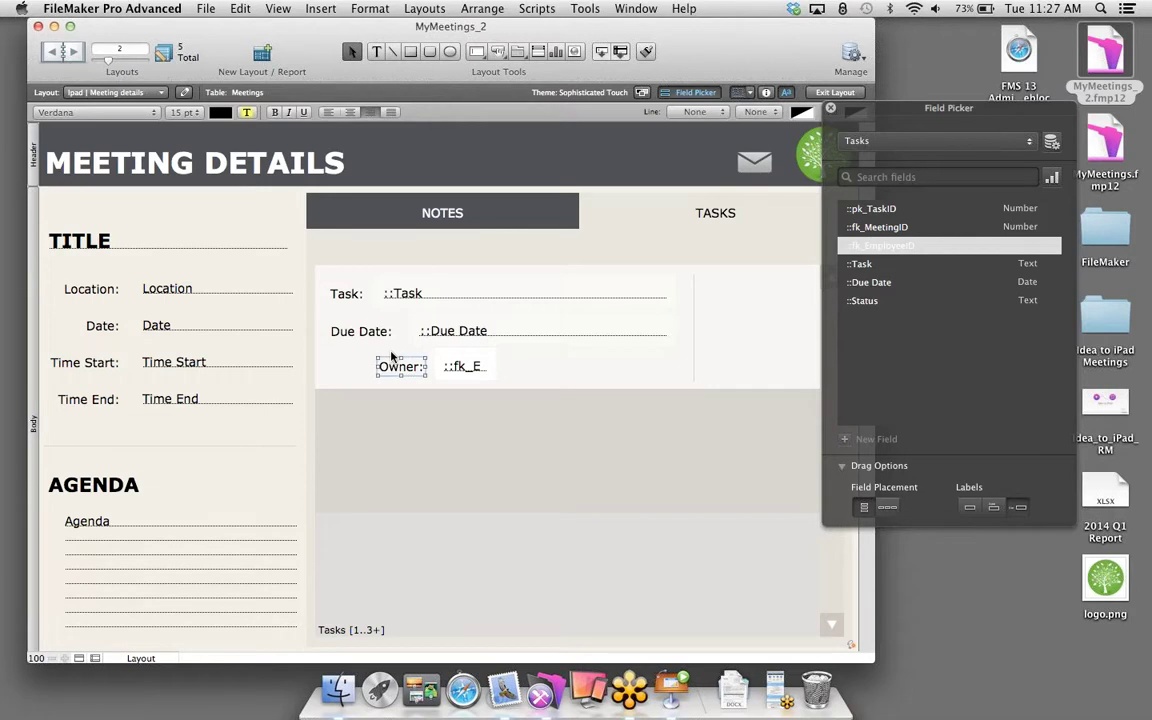
pyautogui.keyDown('shift'); pyautogui.click(465, 367); pyautogui.keyUp('shift')
pyautogui.moveTo(465, 367); pyautogui.dragTo(417, 368)
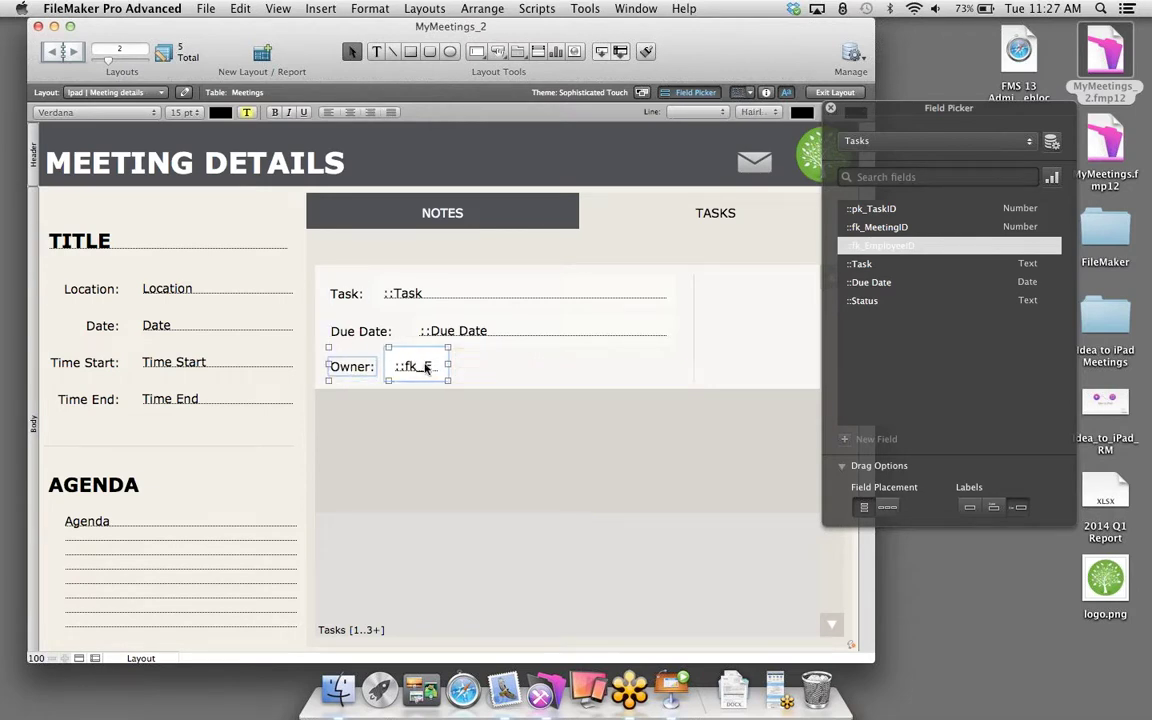
pyautogui.click(418, 365)
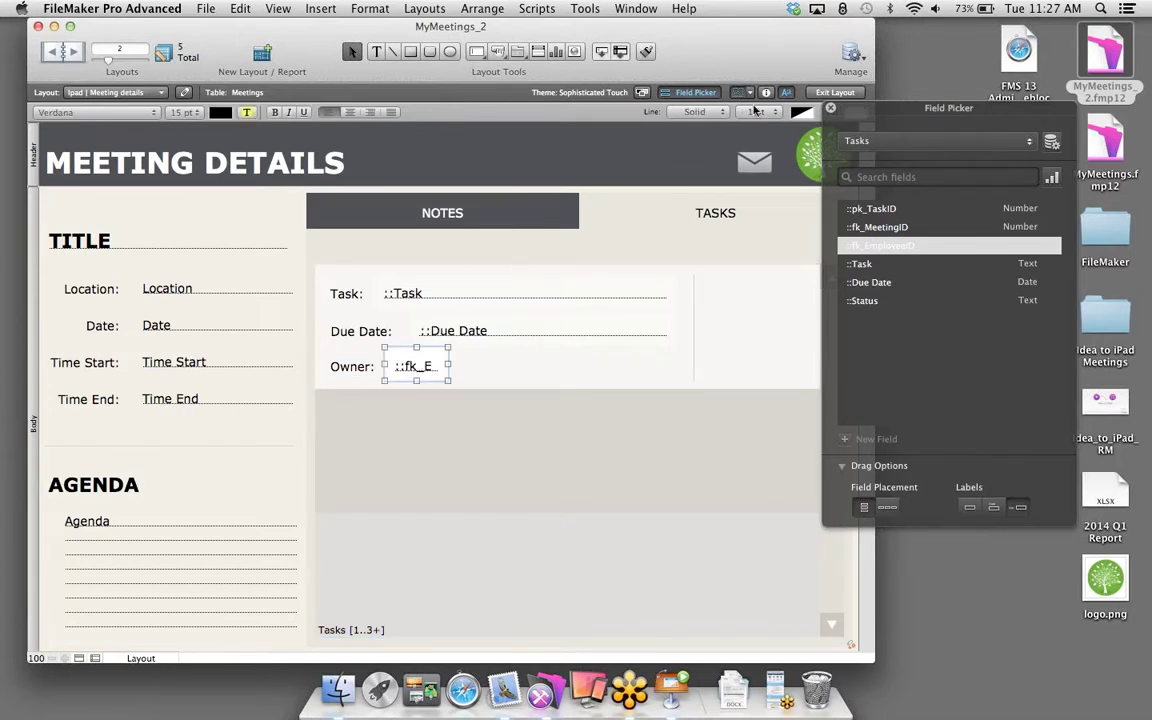
pyautogui.press('super+i')
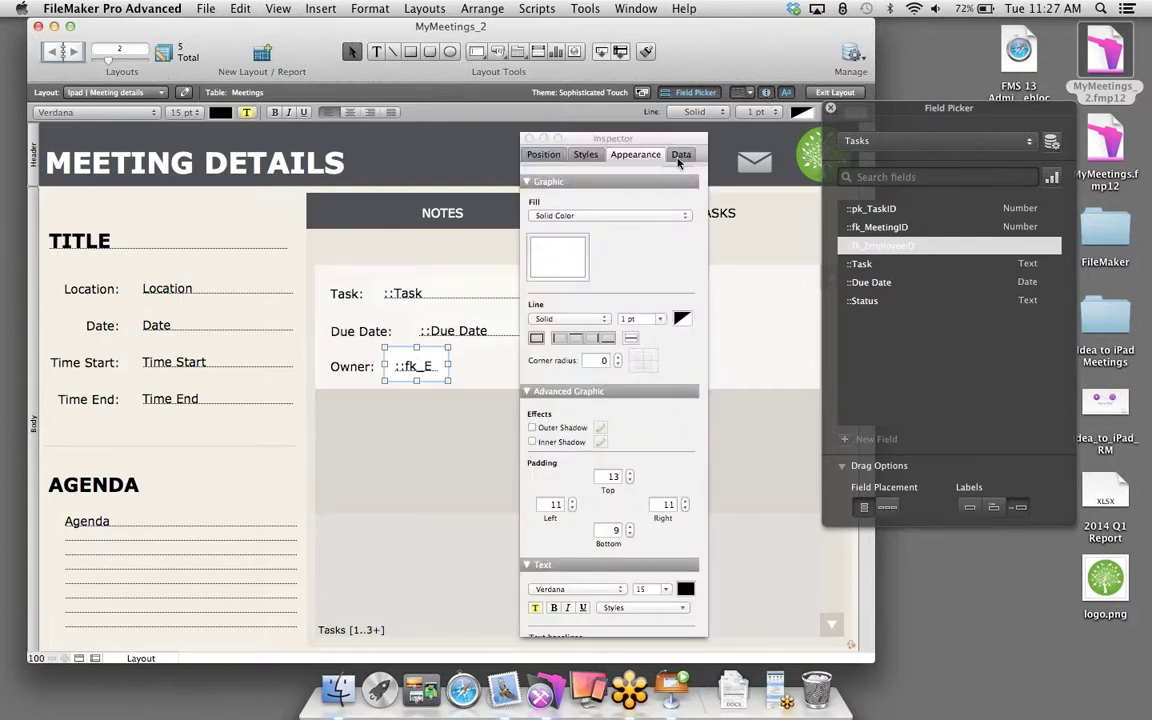
# Set the Owner field's control style to Drop-down list and bring up Manage Value Lists.
pyautogui.click(680, 155)
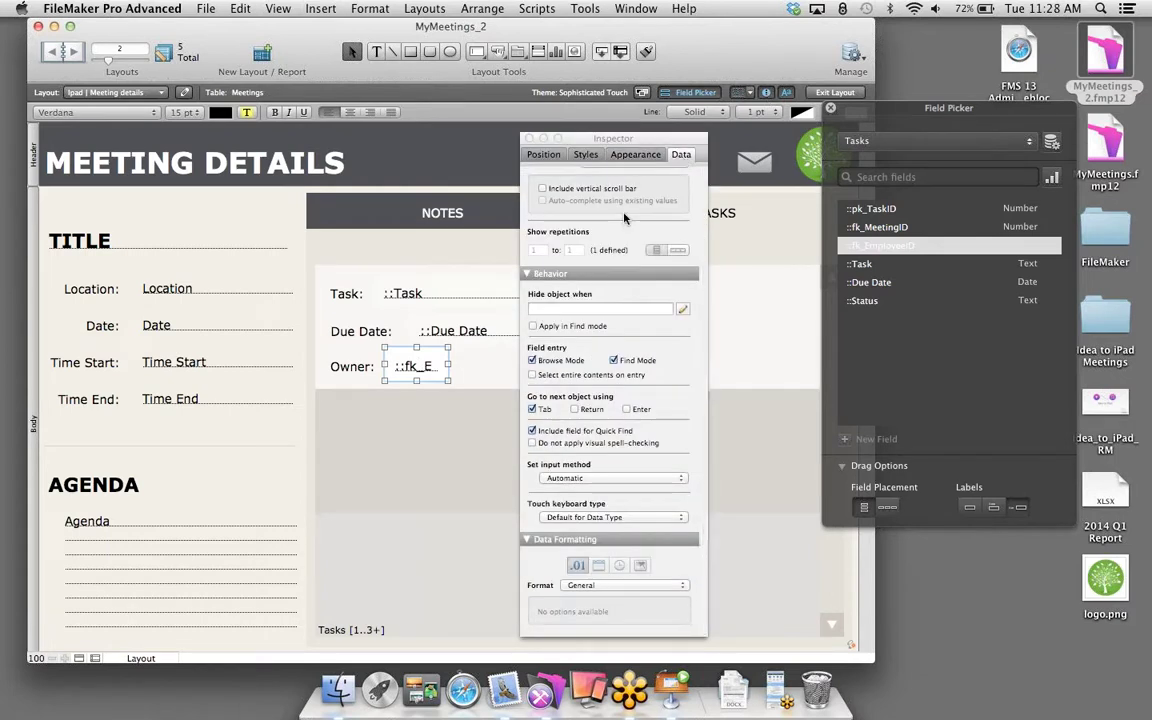
pyautogui.scroll(3, 633, 210)
pyautogui.click(617, 215)
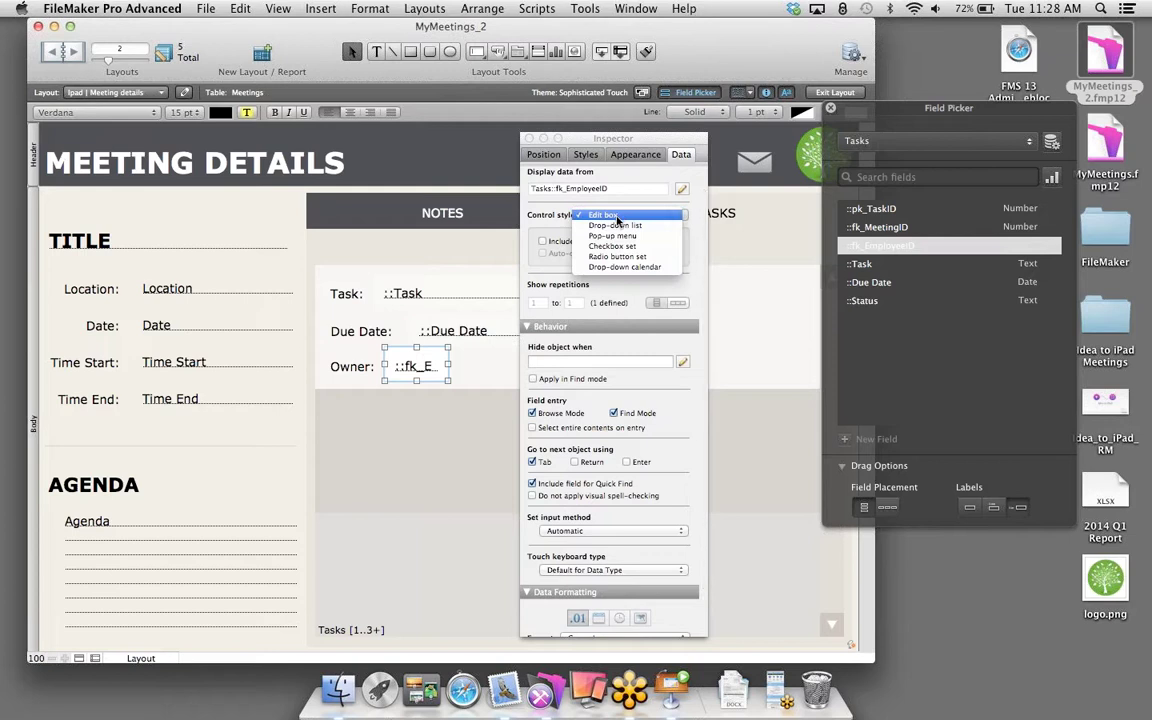
pyautogui.click(614, 226)
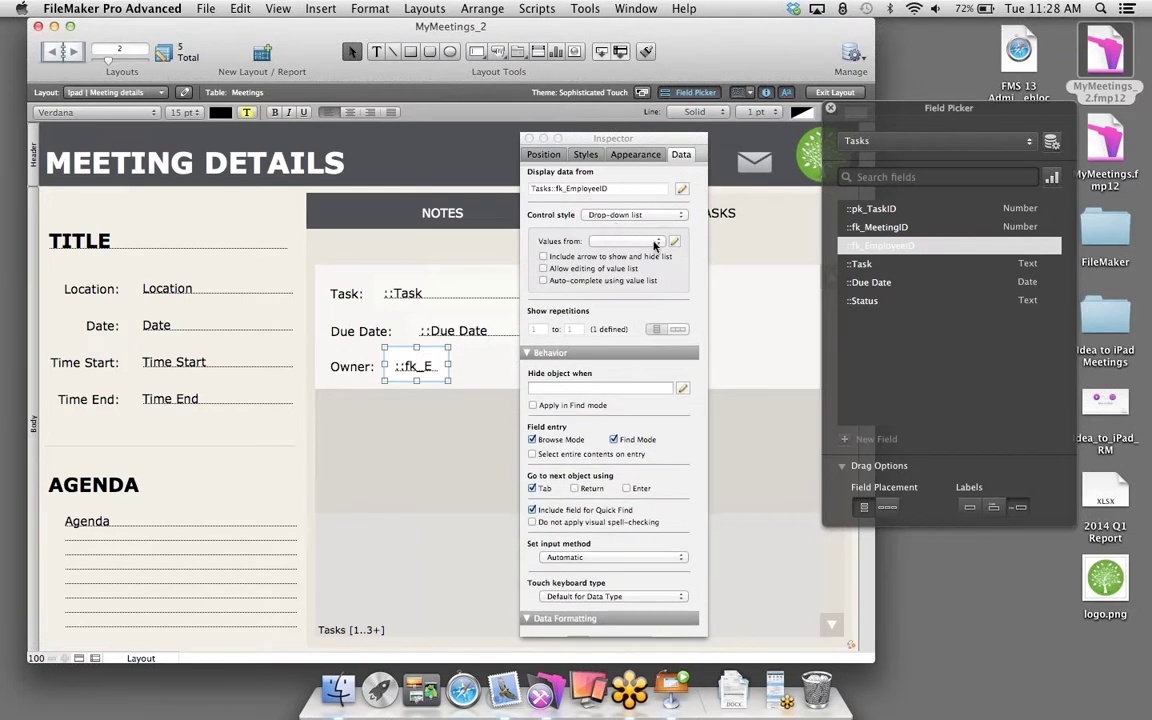
pyautogui.click(674, 244)
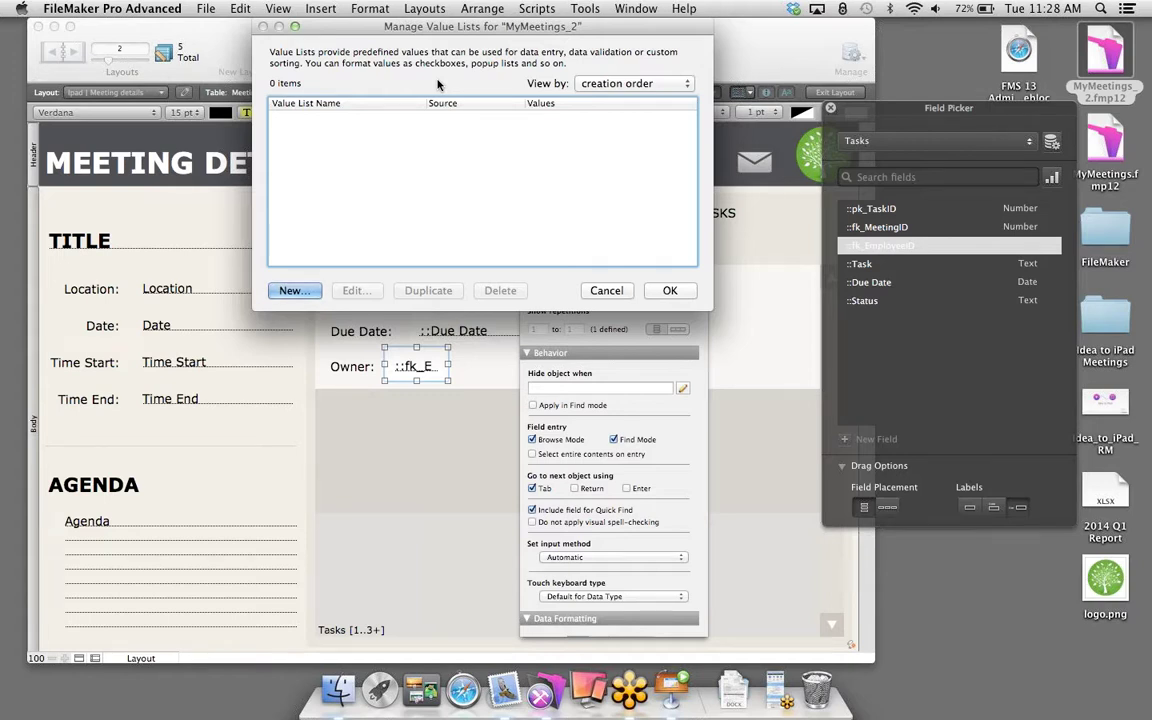
# Create an 'Employee' value list of Employee list's pk_EmployeeID values, also showing the Employee field.
pyautogui.click(295, 290)
pyautogui.write('Employee')
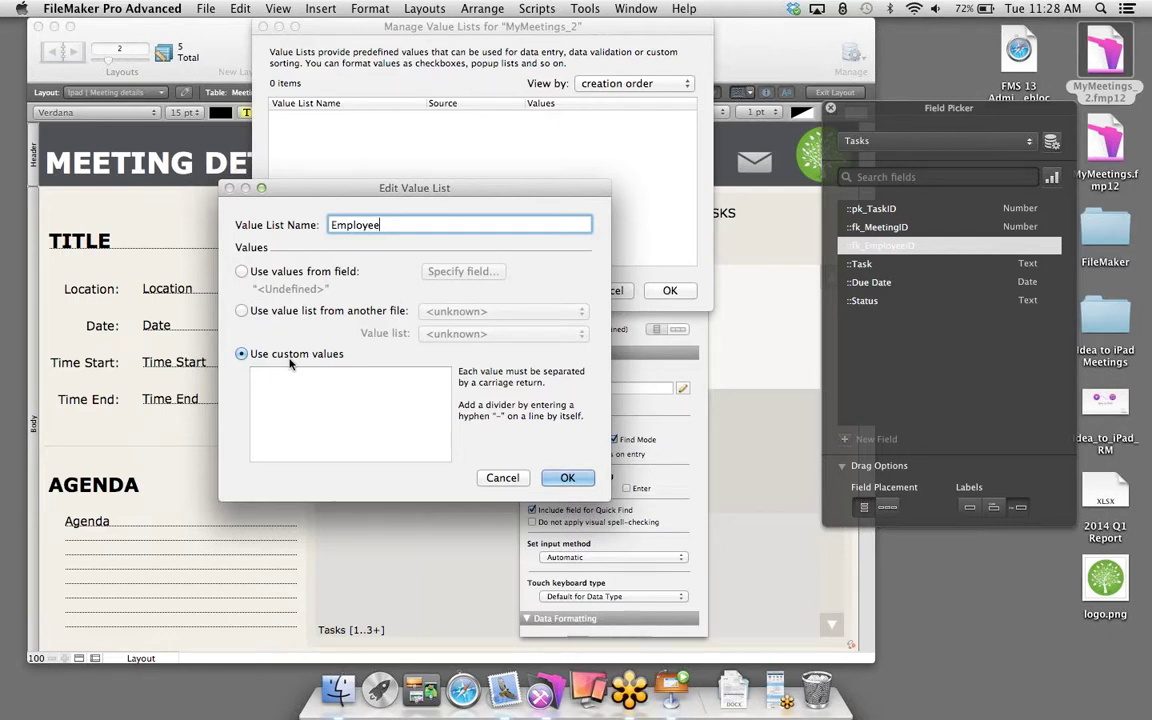
pyautogui.click(241, 271)
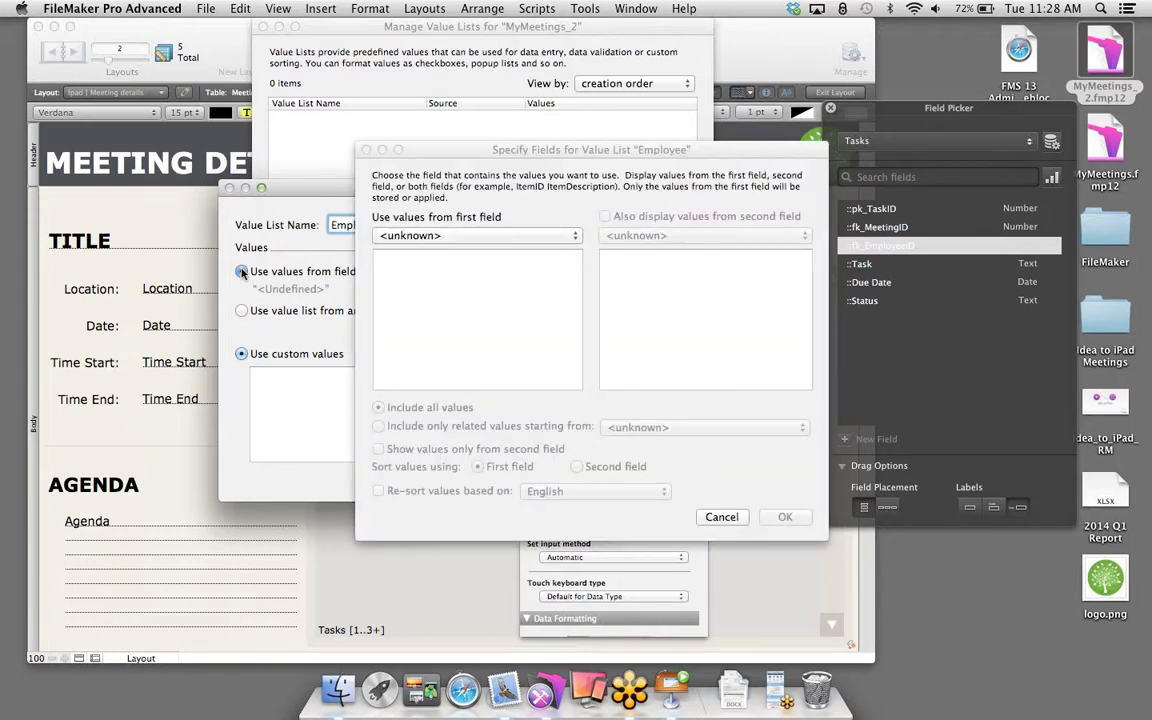
pyautogui.click(405, 235)
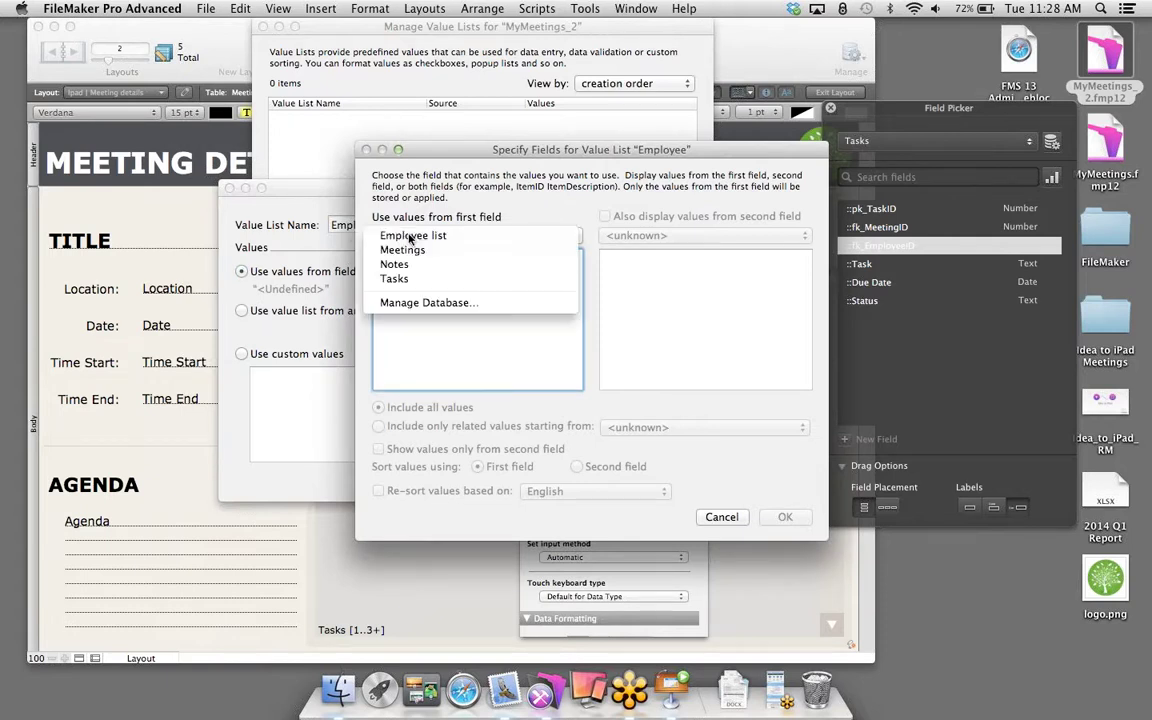
pyautogui.click(410, 236)
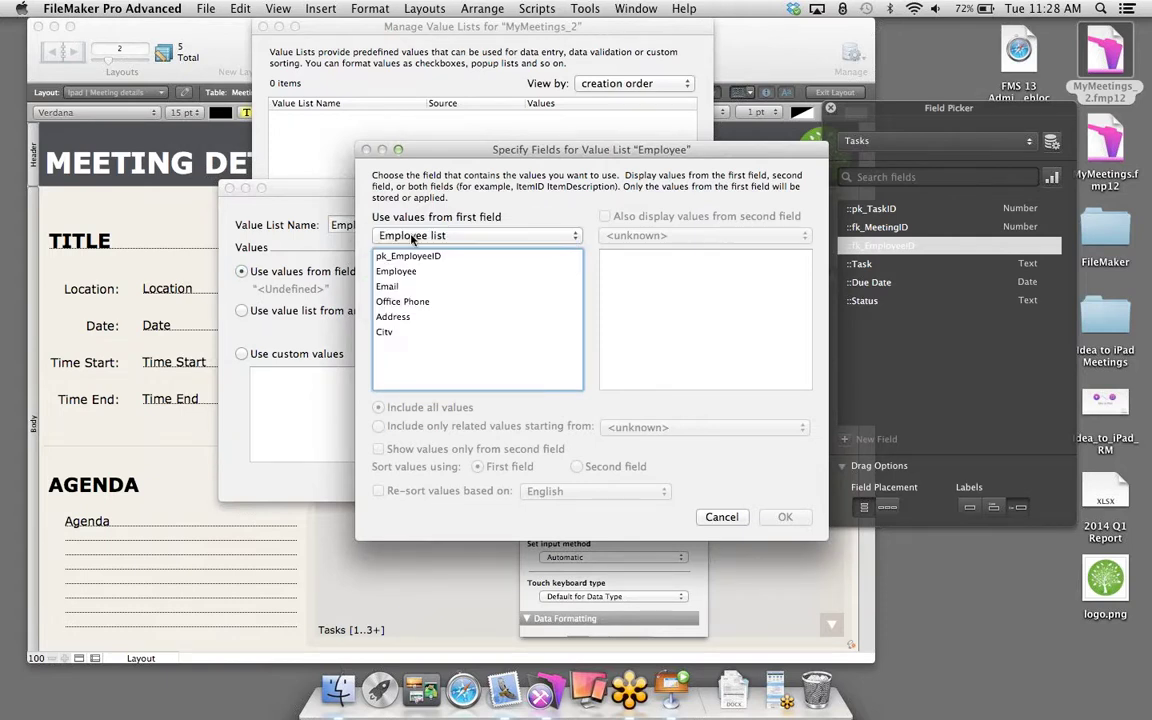
pyautogui.click(407, 256)
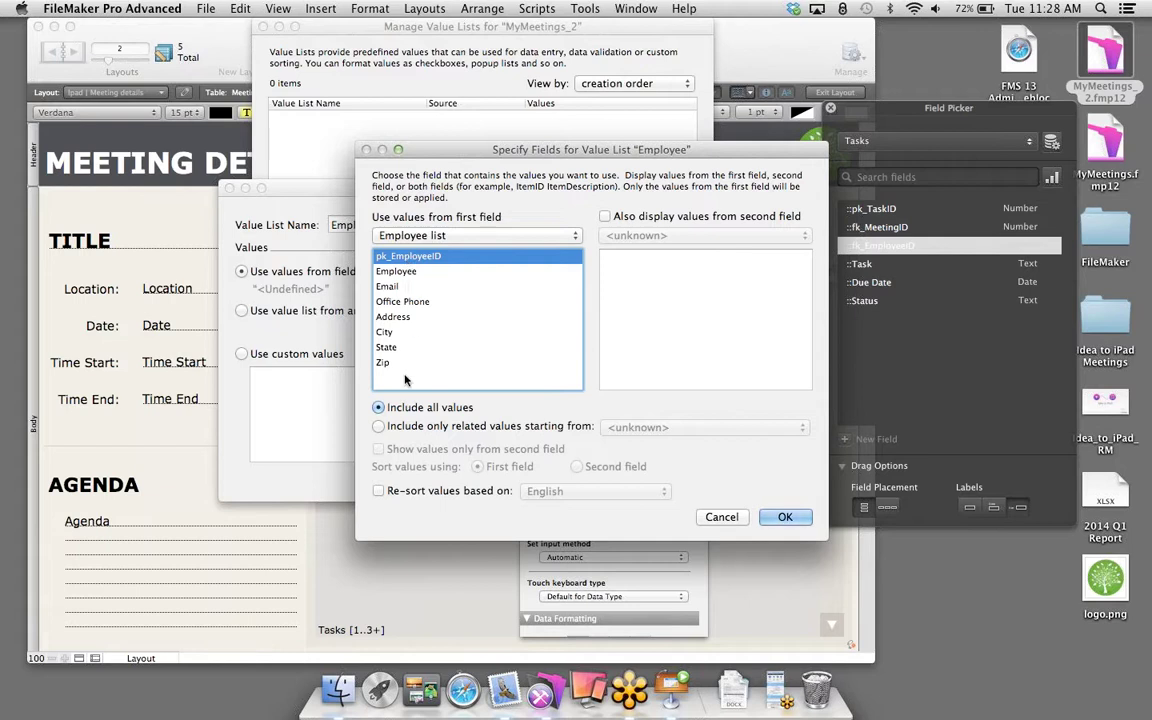
pyautogui.click(605, 216)
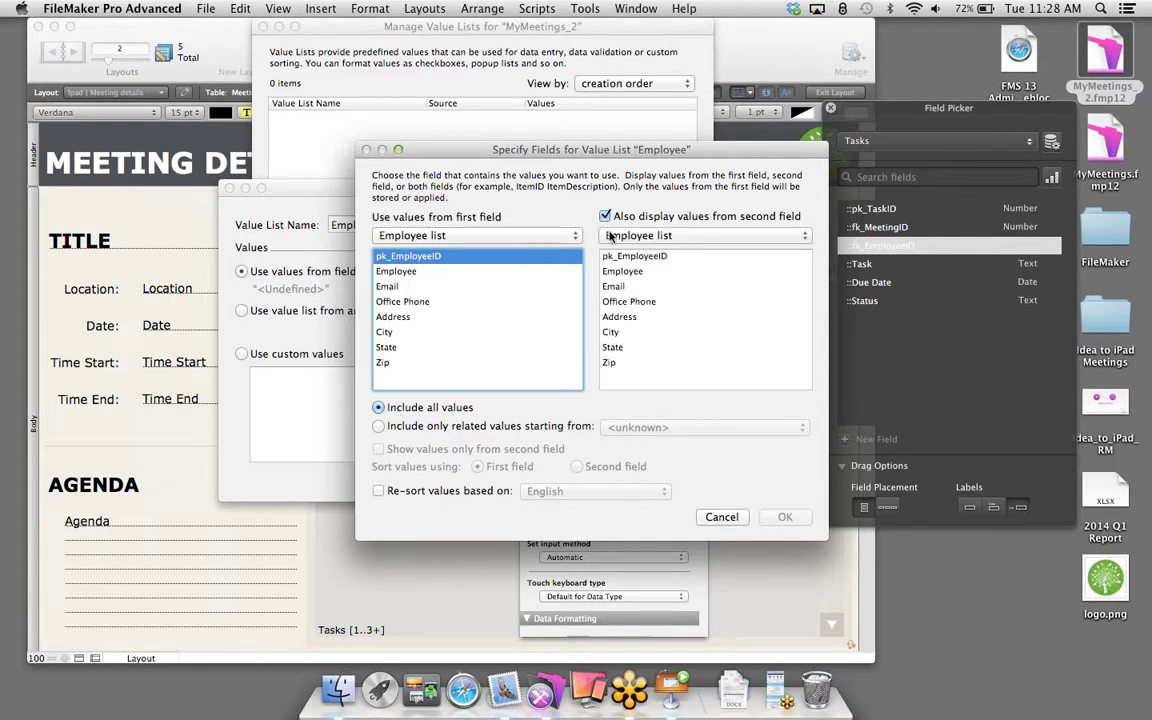
pyautogui.click(616, 272)
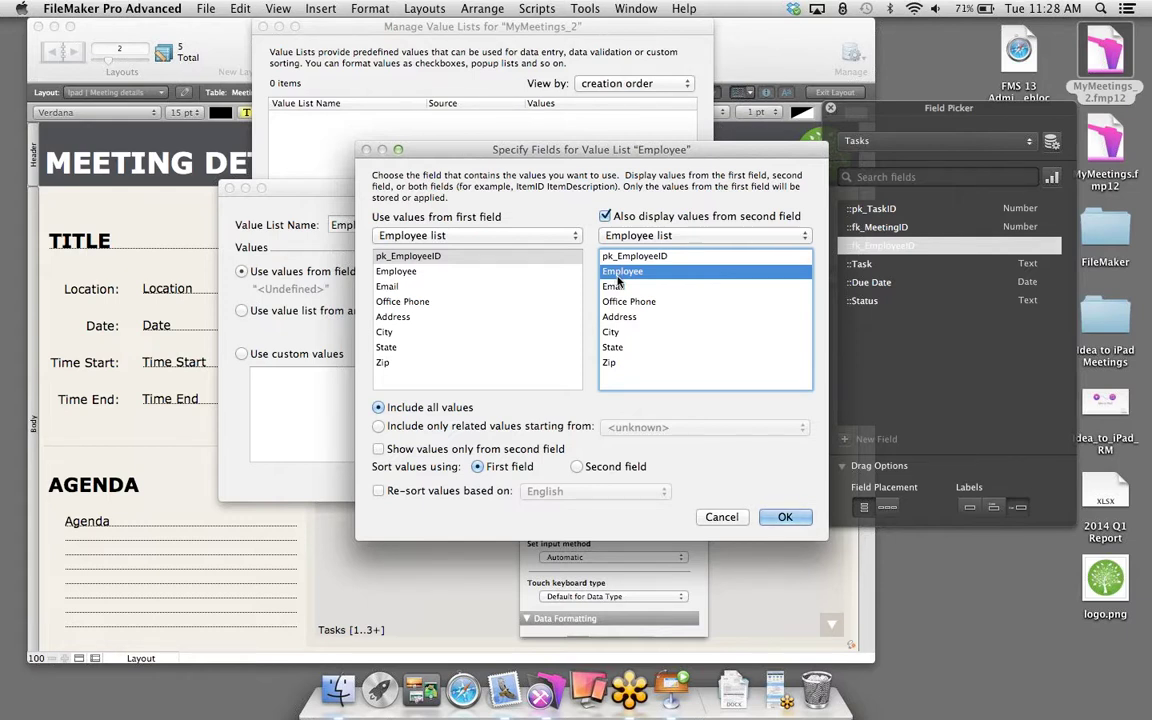
pyautogui.click(781, 516)
pyautogui.click(567, 477)
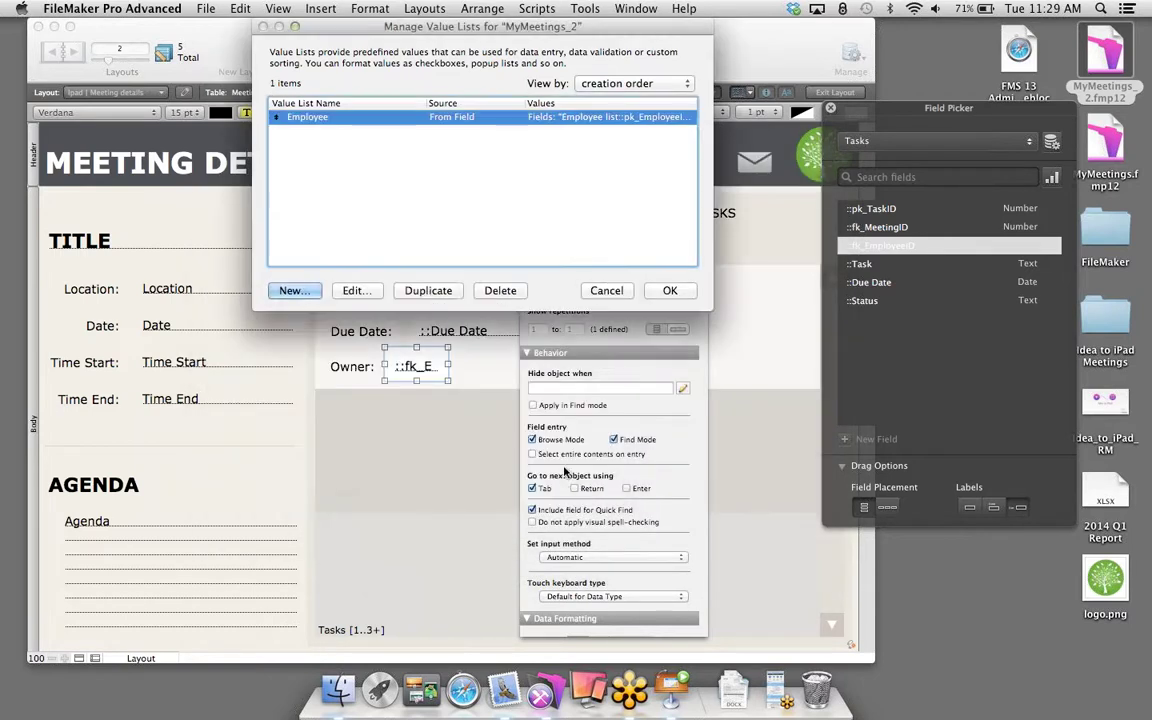
# Review the Employee list's field settings, then confirm the value lists for the Owner drop-down.
pyautogui.click(356, 290)
pyautogui.click(433, 272)
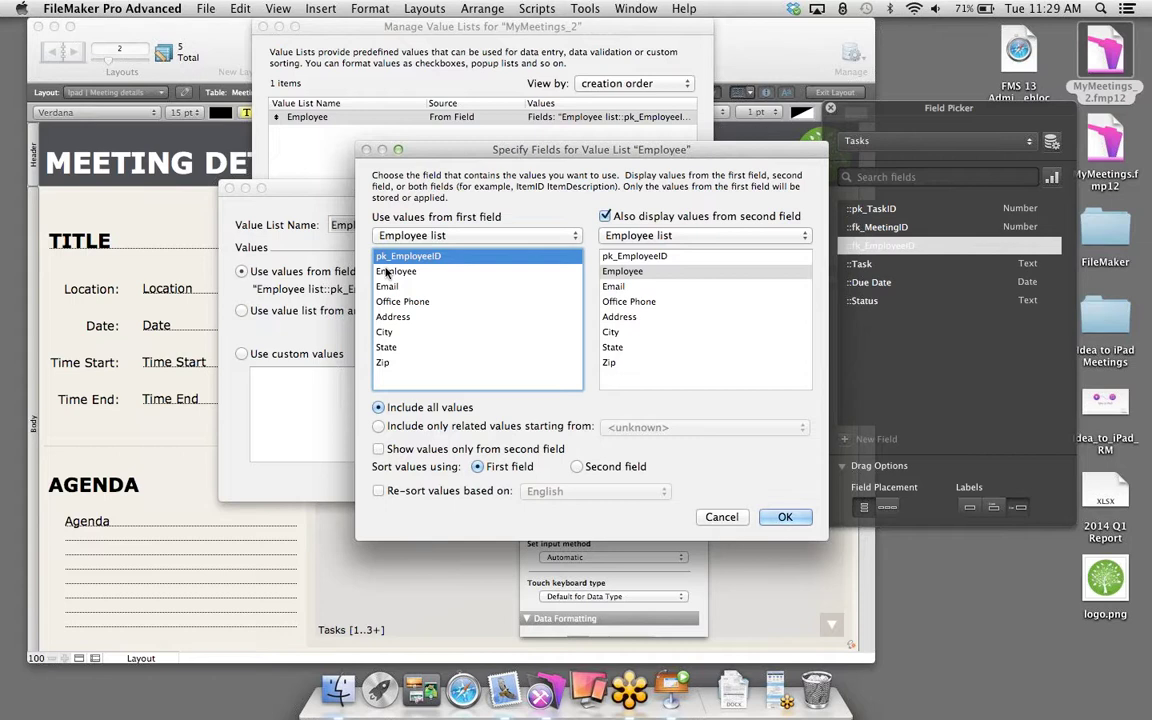
pyautogui.click(728, 516)
pyautogui.click(566, 478)
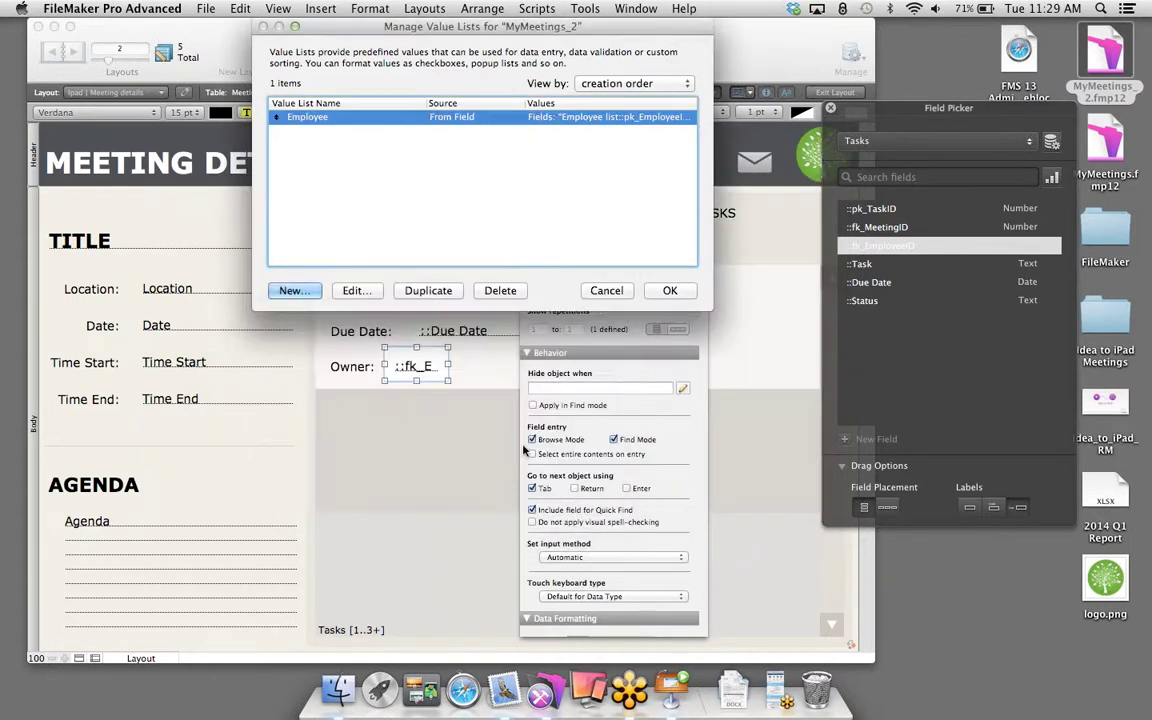
pyautogui.click(607, 291)
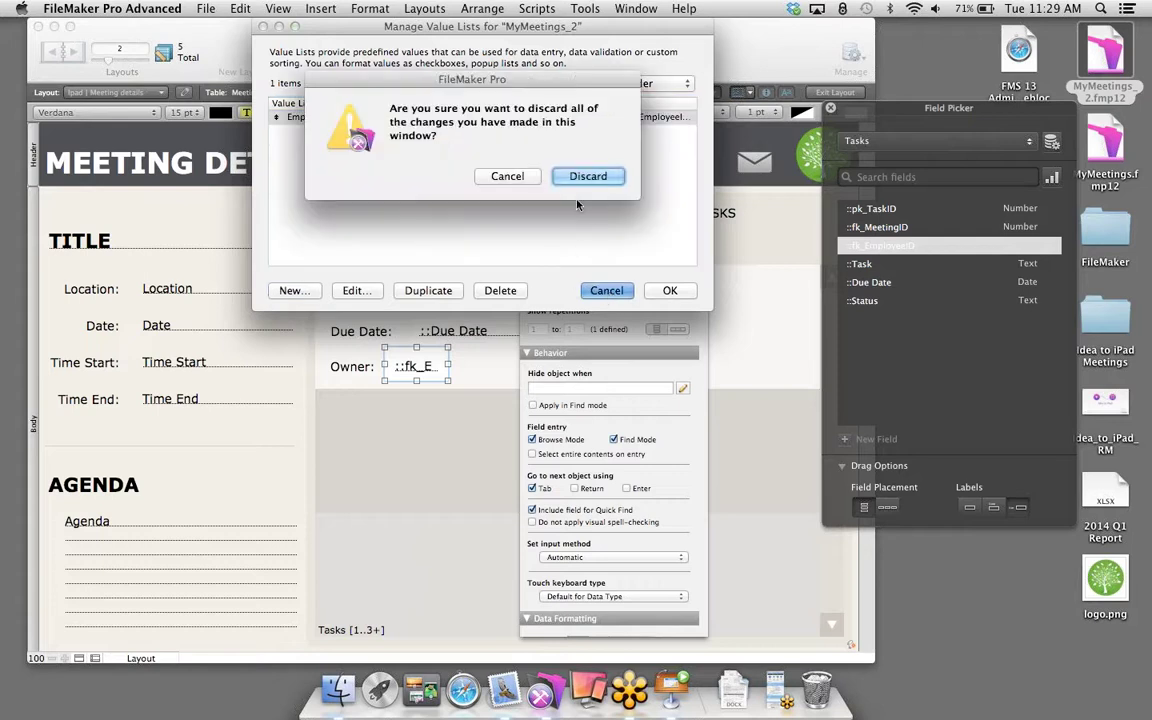
pyautogui.click(540, 160)
pyautogui.click(666, 289)
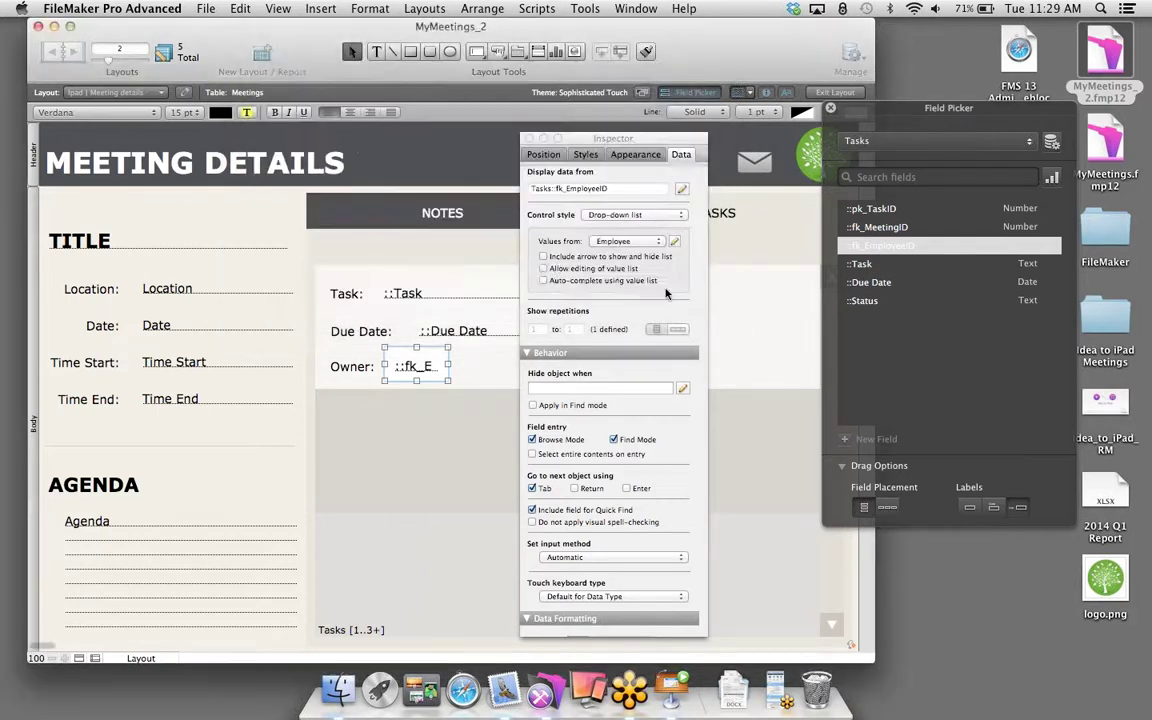
# Add Employee list's Employee field to the Owner row and delete its extra label.
pyautogui.click(529, 139)
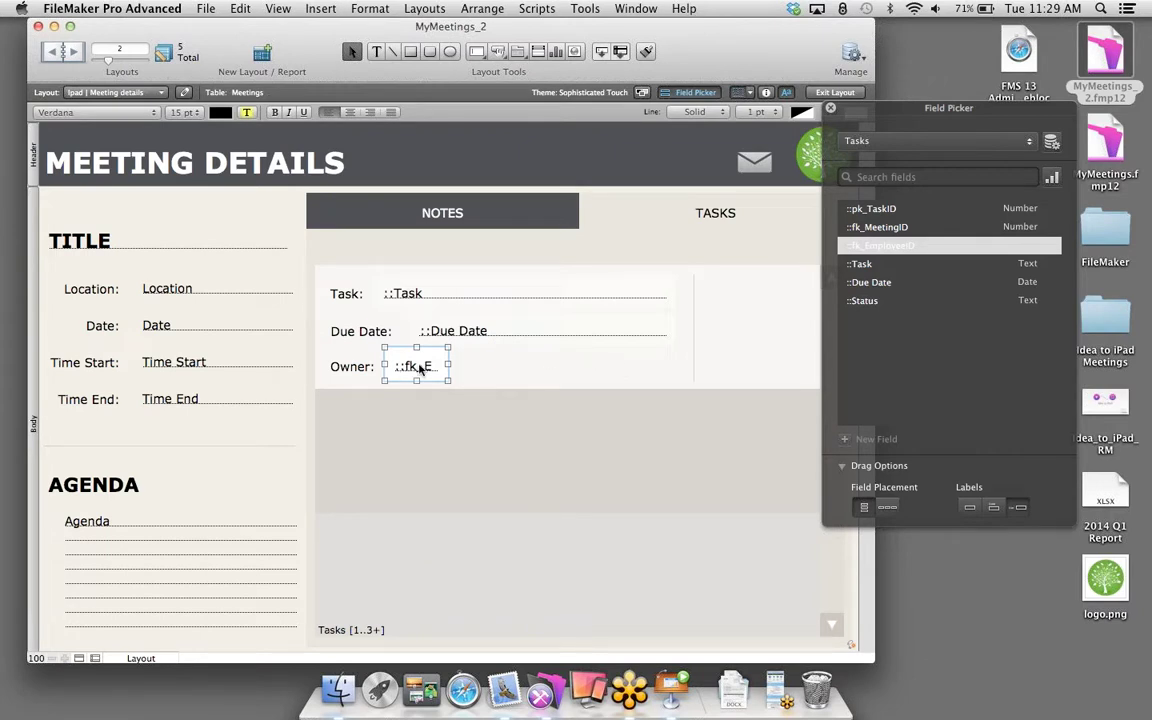
pyautogui.click(904, 142)
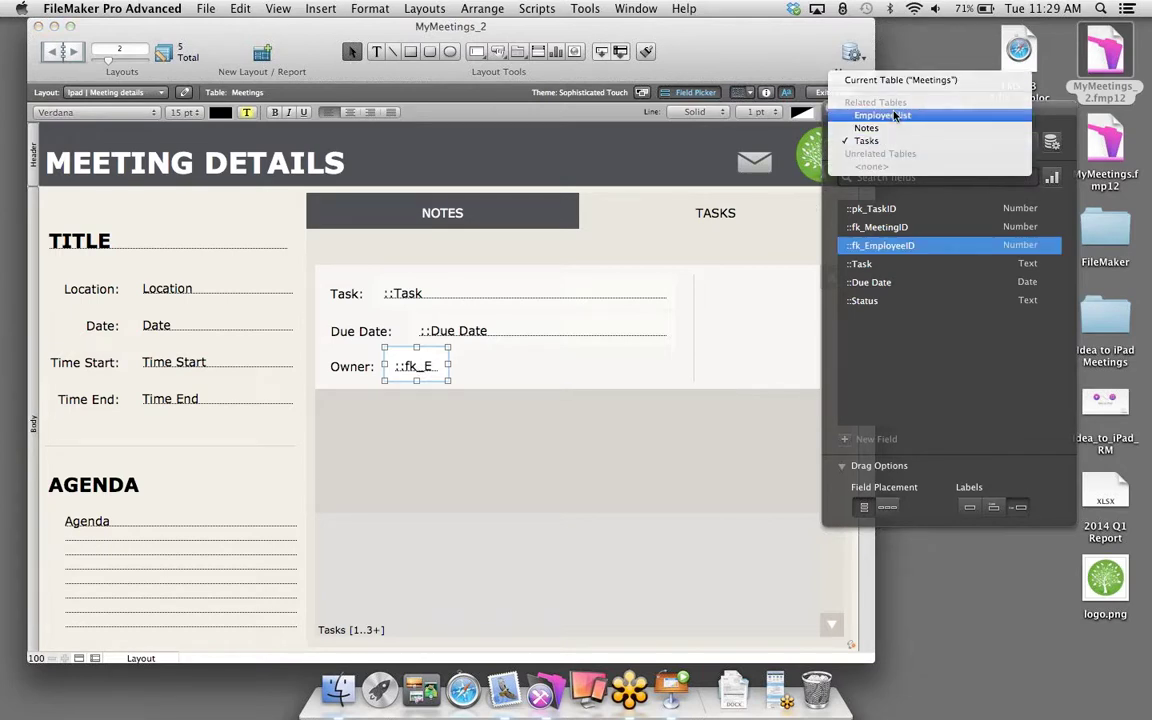
pyautogui.click(890, 115)
pyautogui.click(876, 228)
pyautogui.moveTo(882, 230); pyautogui.dragTo(488, 363)
pyautogui.click(500, 340)
pyautogui.click(496, 363)
pyautogui.press('Delete')
# Widen the ::Employee field leftward and position it right beside ::fk_E.
pyautogui.click(605, 370)
pyautogui.moveTo(605, 370); pyautogui.dragTo(558, 367)
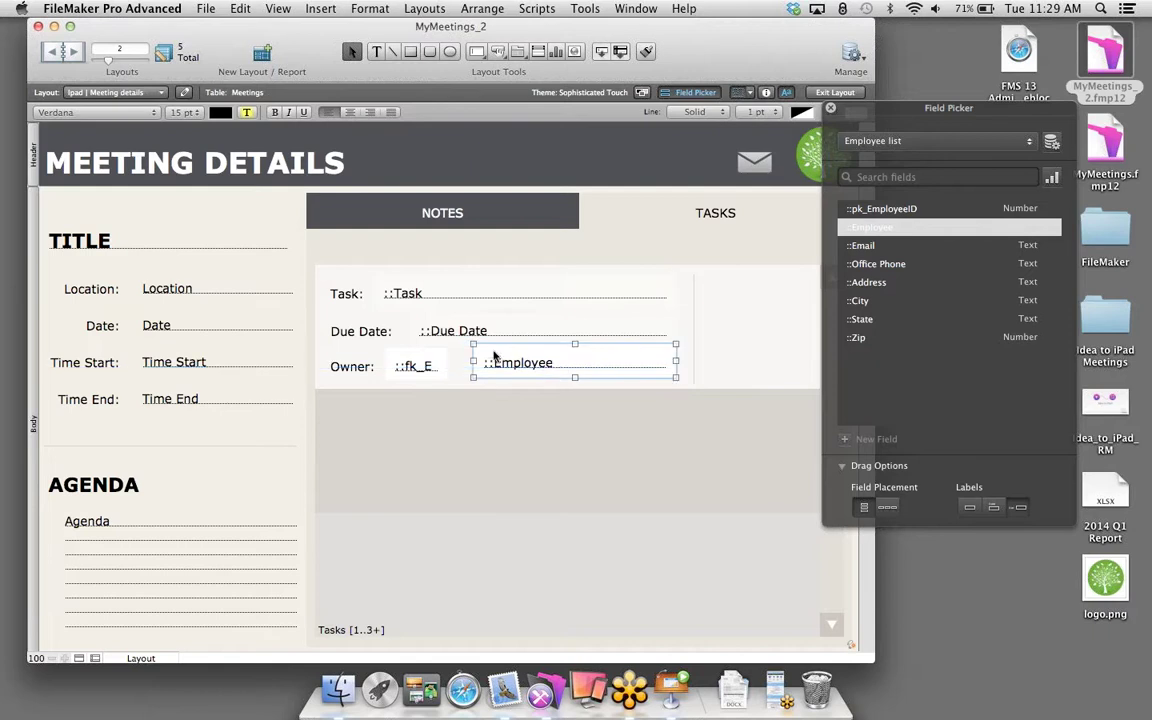
pyautogui.moveTo(473, 361); pyautogui.dragTo(448, 362)
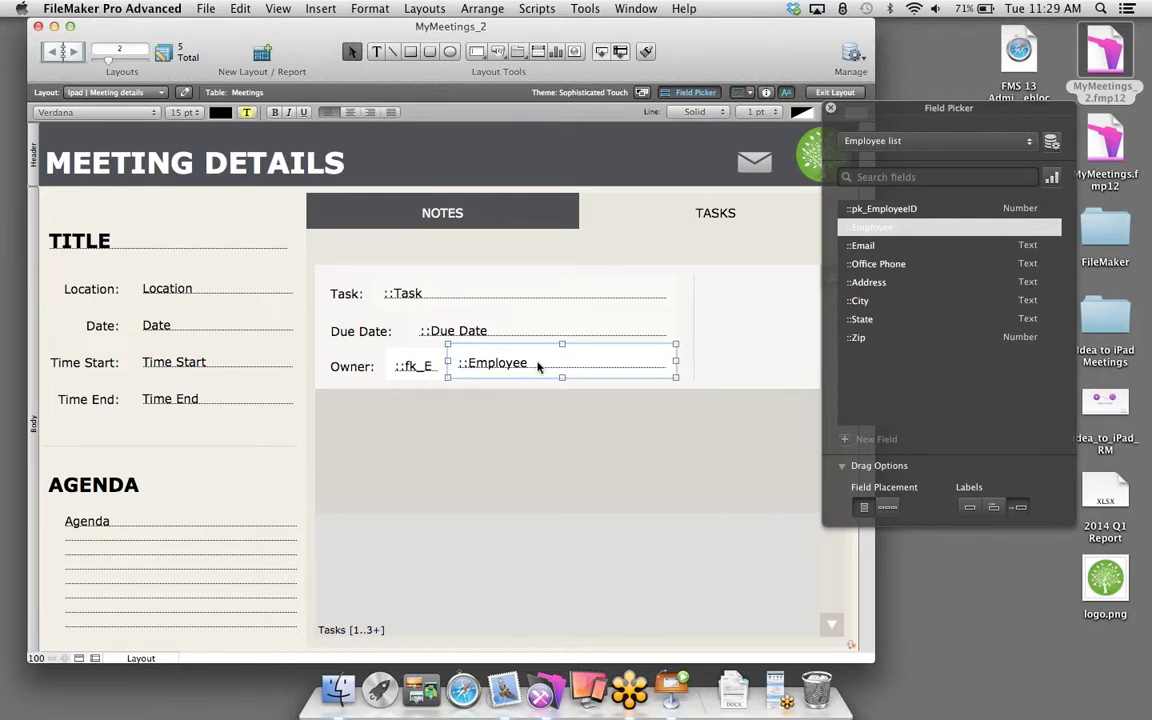
pyautogui.moveTo(533, 366); pyautogui.dragTo(531, 371)
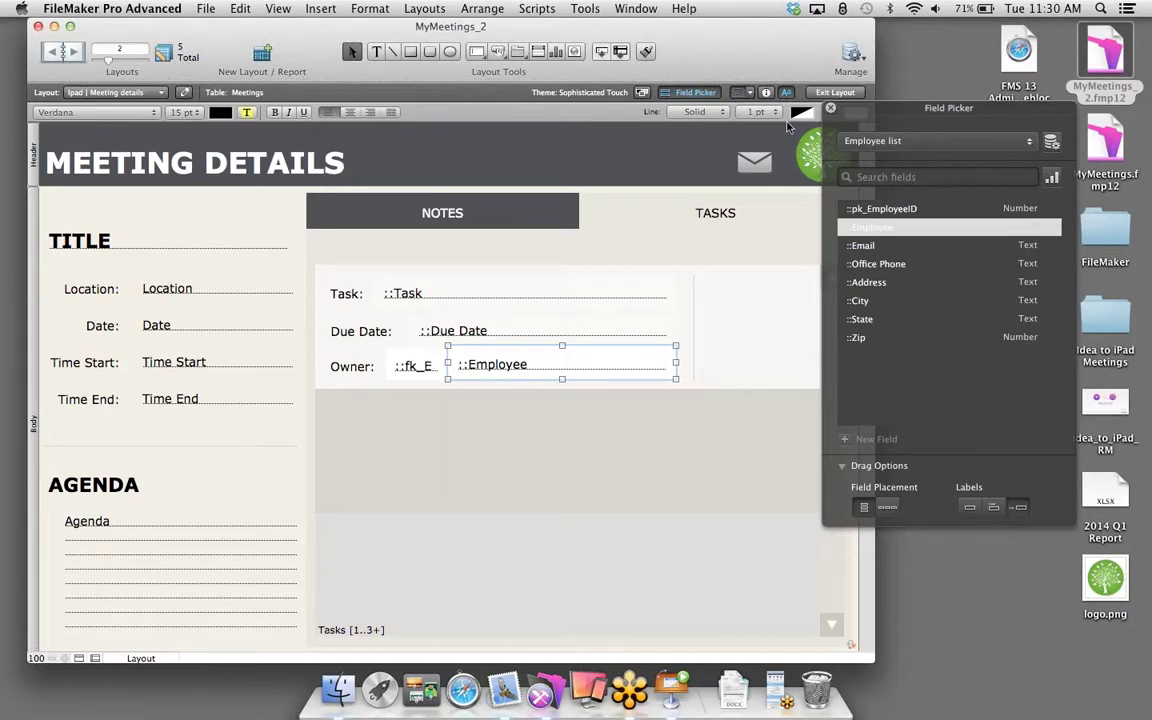
pyautogui.click(766, 93)
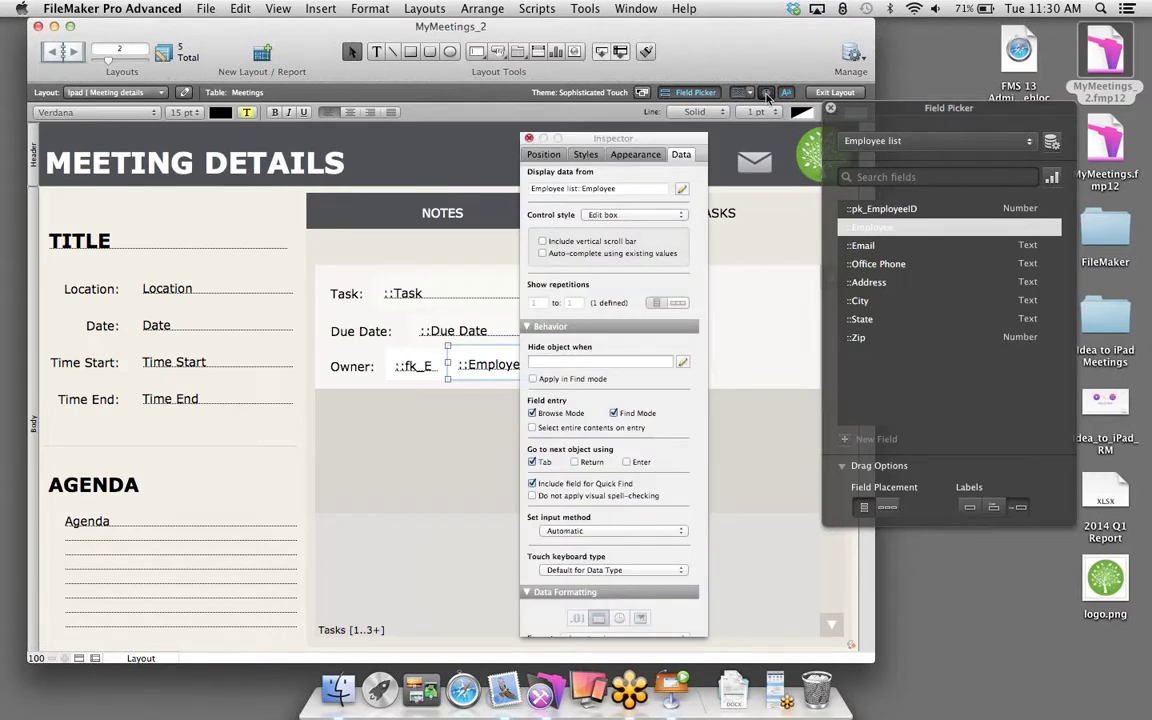
# Give the ::fk_E and ::Employee fields a 30% opacity fill.
pyautogui.keyDown('shift'); pyautogui.click(408, 366); pyautogui.keyUp('shift')
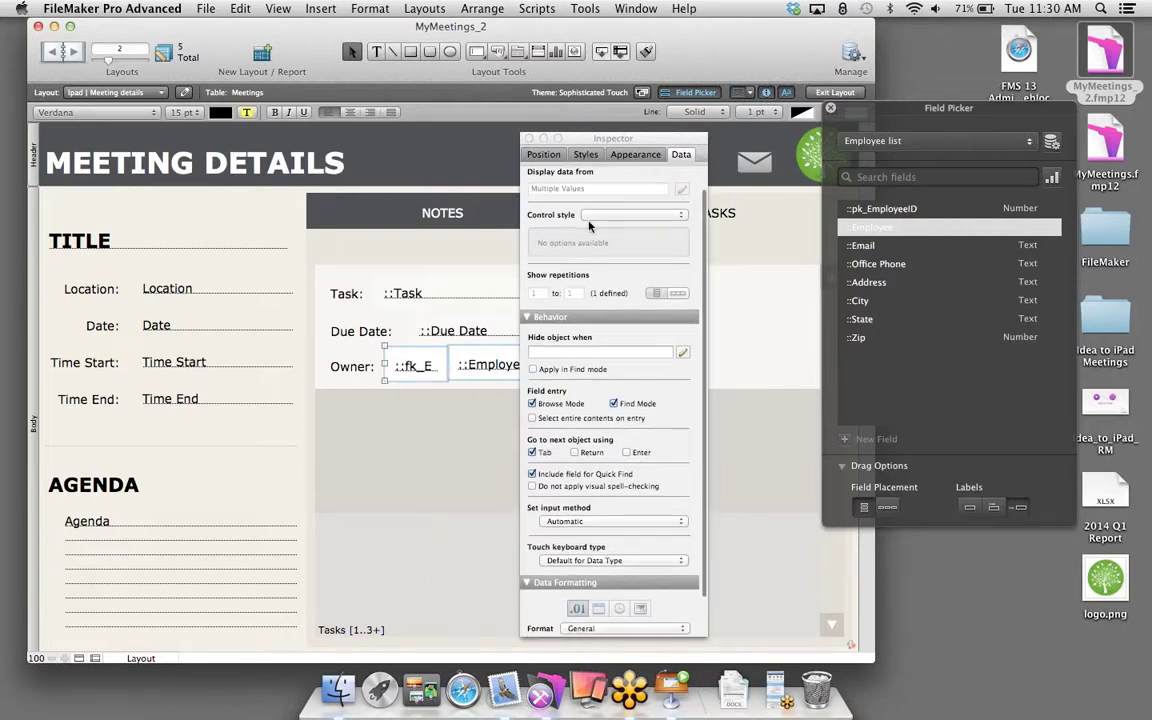
pyautogui.click(635, 154)
pyautogui.click(556, 309)
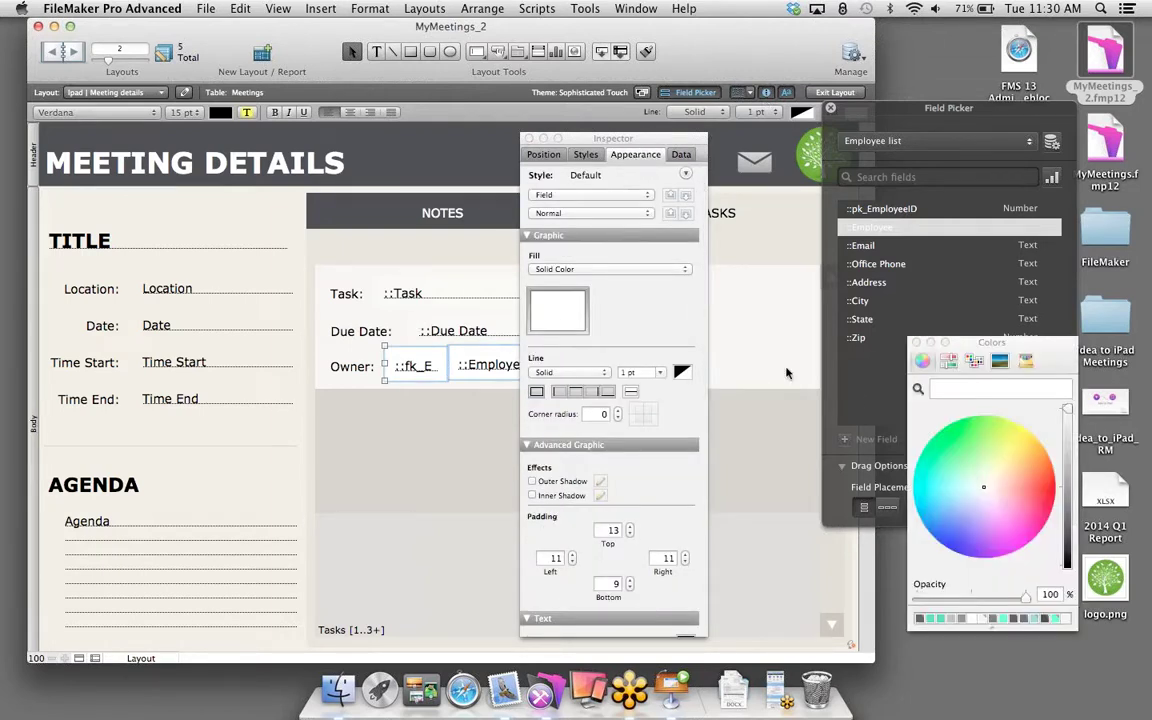
pyautogui.click(1048, 594)
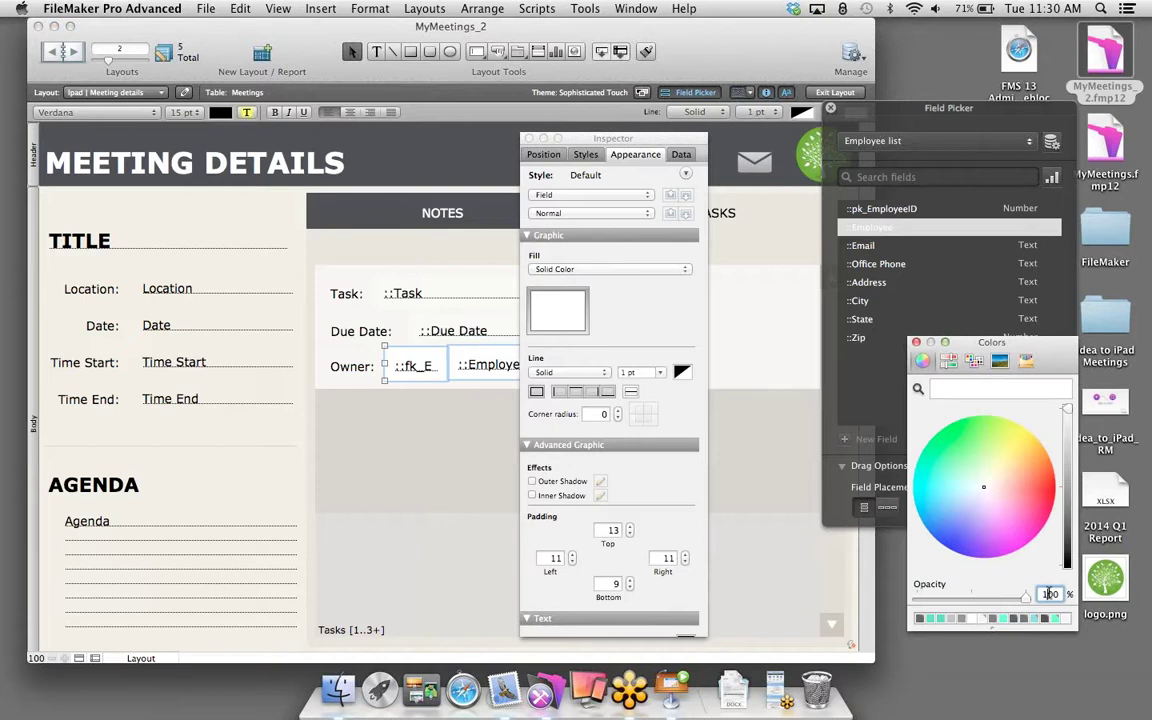
pyautogui.write('30')
pyautogui.press('Return')
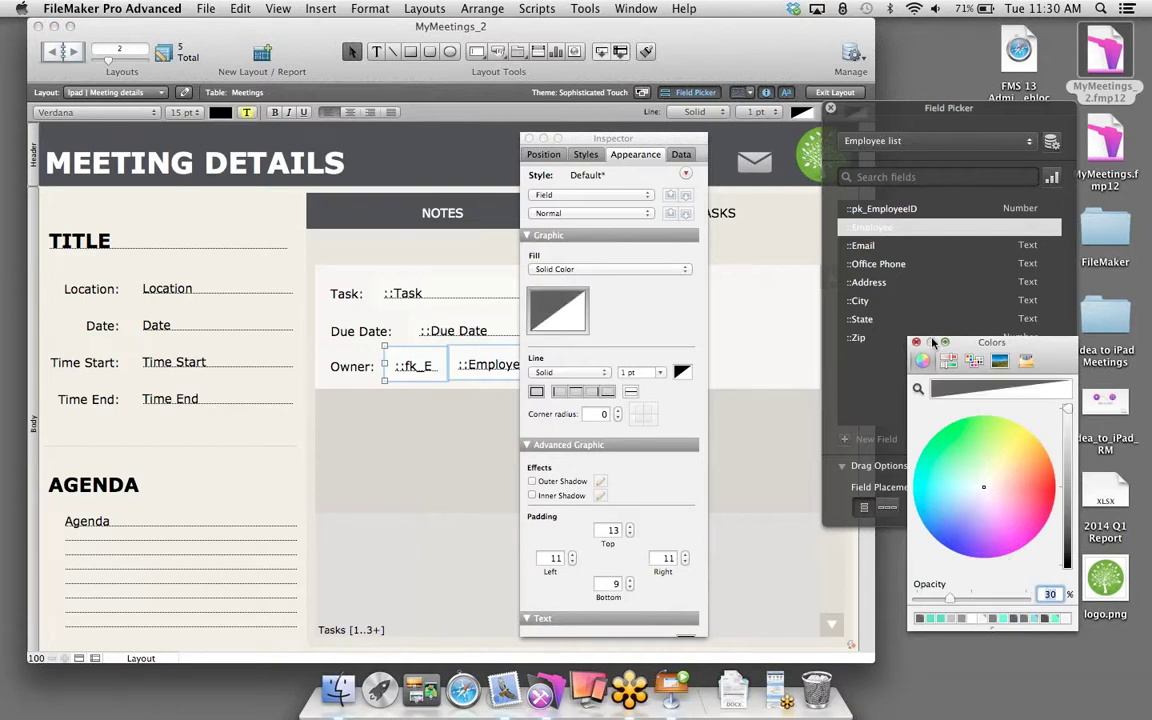
pyautogui.click(916, 343)
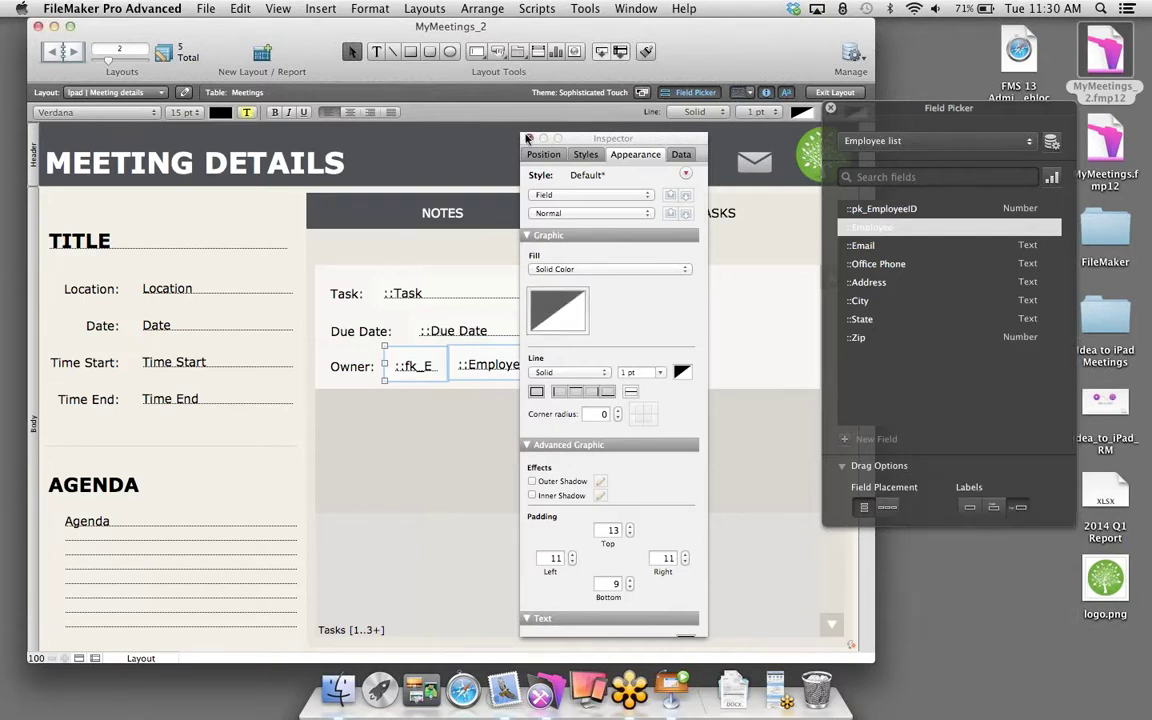
pyautogui.click(529, 139)
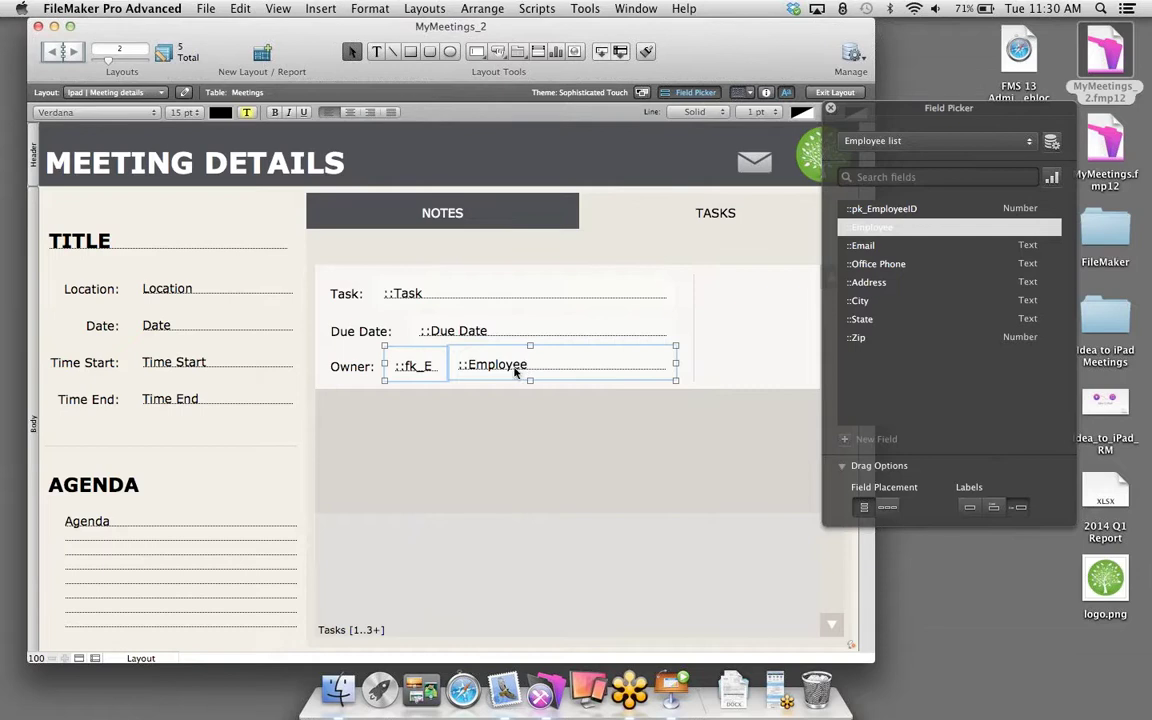
# Nudge ::Employee into alignment and list the Tasks table's fields, picking Status.
pyautogui.click(500, 372)
pyautogui.moveTo(500, 372); pyautogui.dragTo(501, 373)
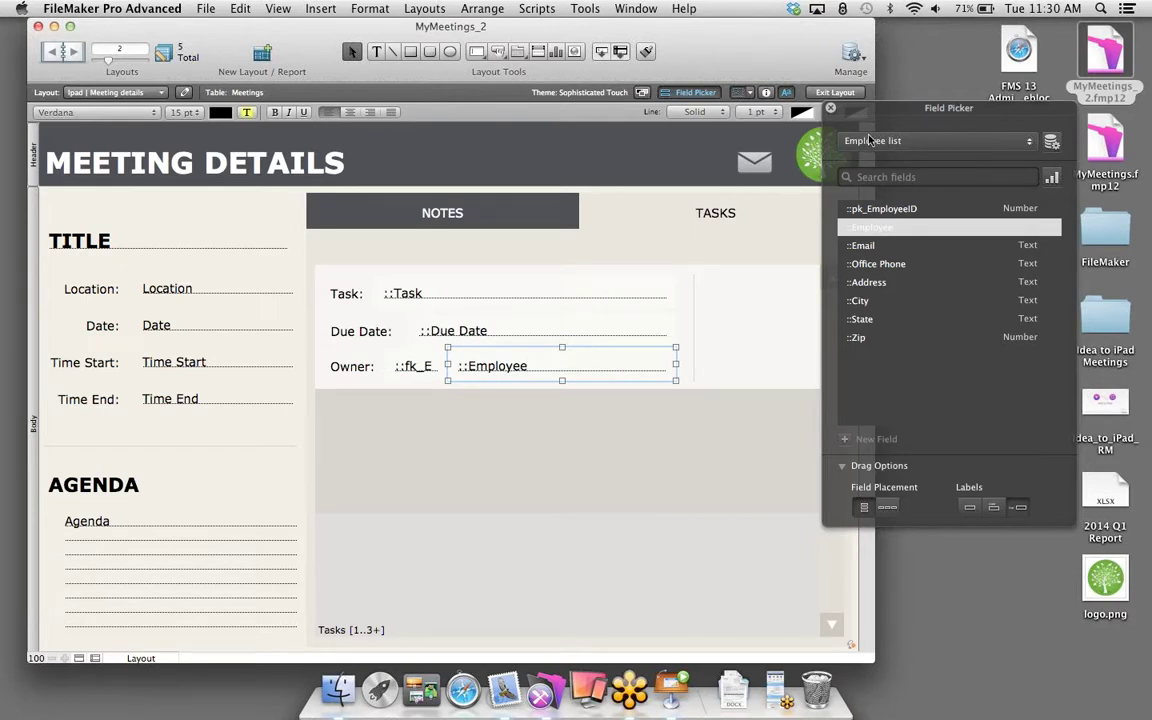
pyautogui.moveTo(948, 107); pyautogui.dragTo(1058, 107)
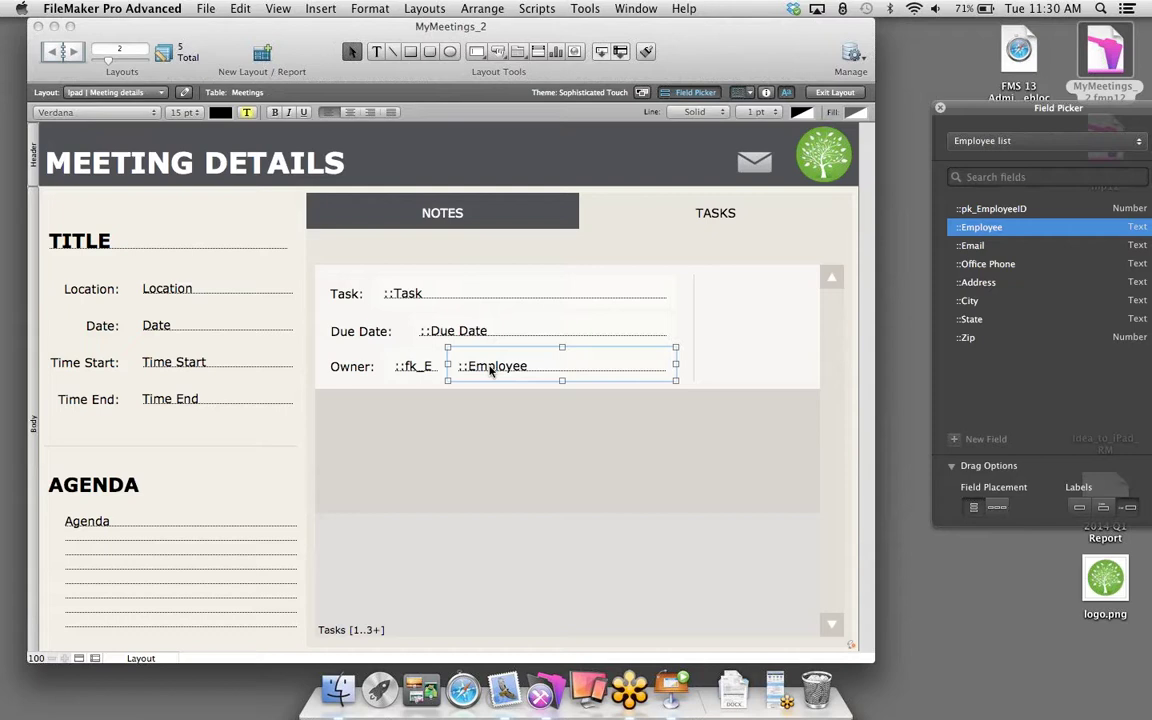
pyautogui.click(1000, 141)
pyautogui.click(985, 165)
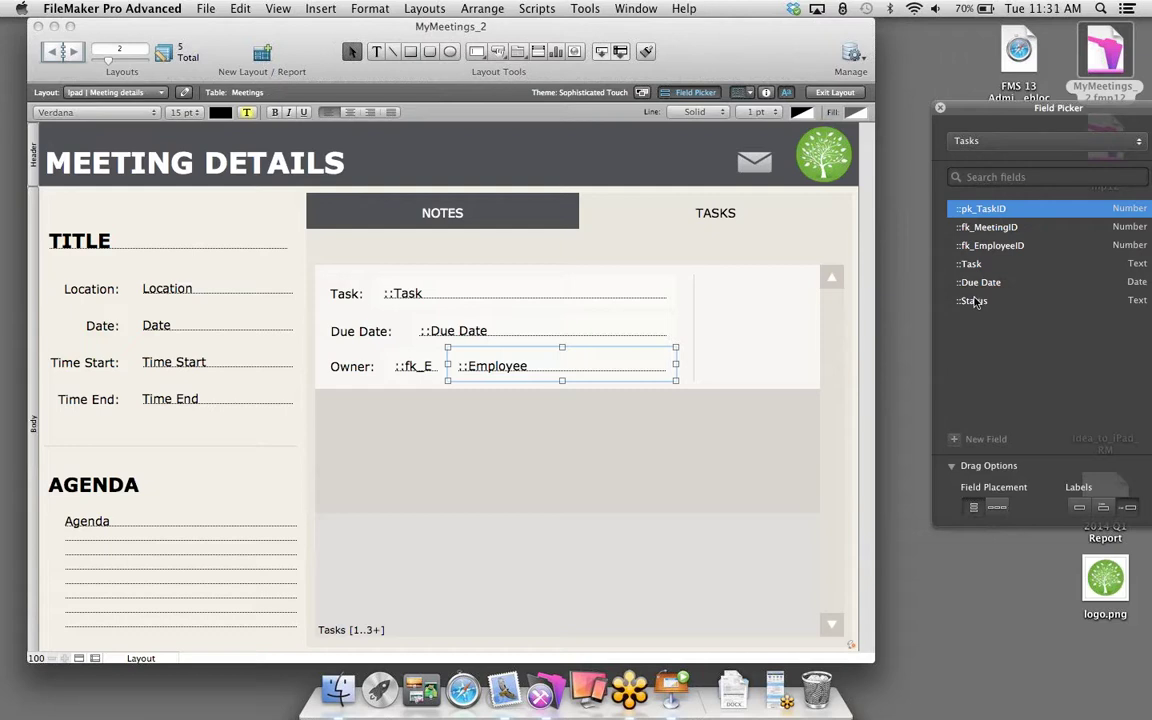
pyautogui.click(976, 302)
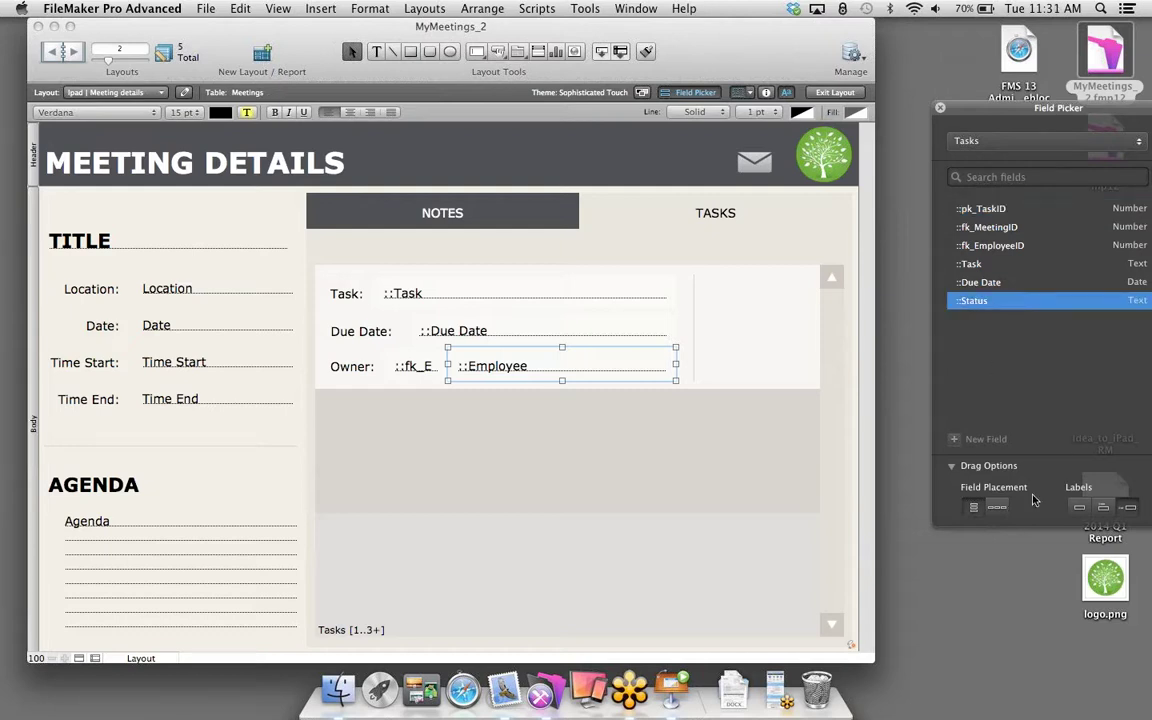
# Place the Status field in the portal beside Due Date as a checkbox set.
pyautogui.moveTo(984, 302); pyautogui.dragTo(615, 314)
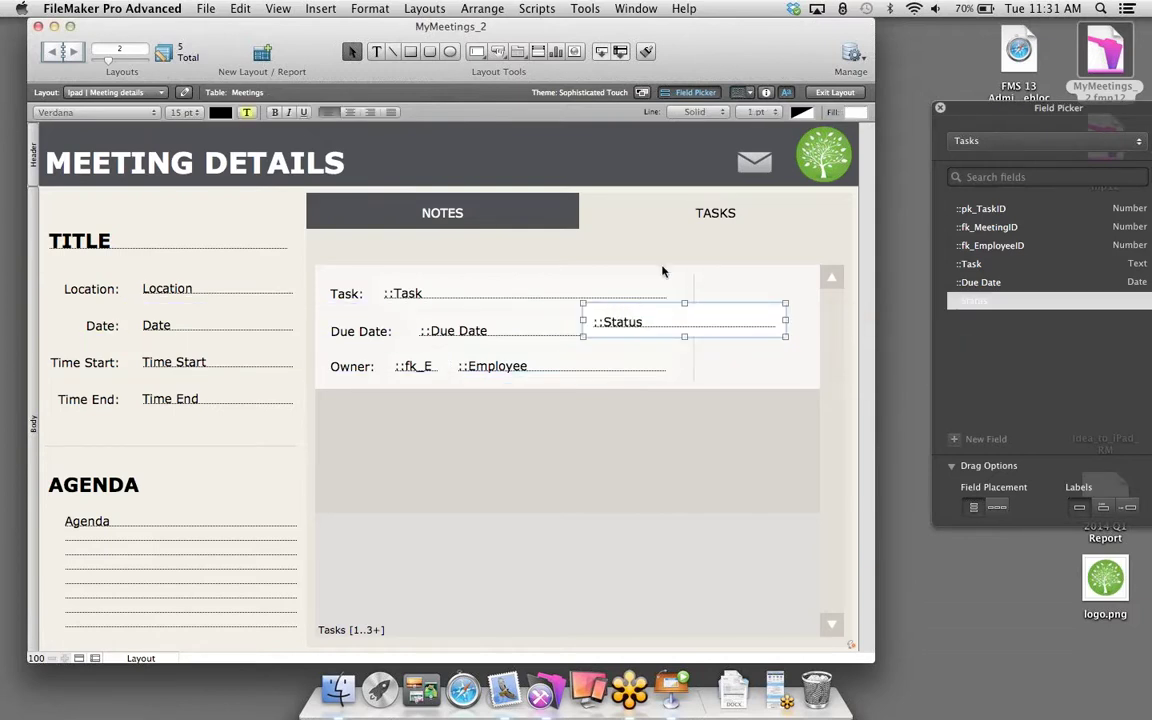
pyautogui.click(766, 92)
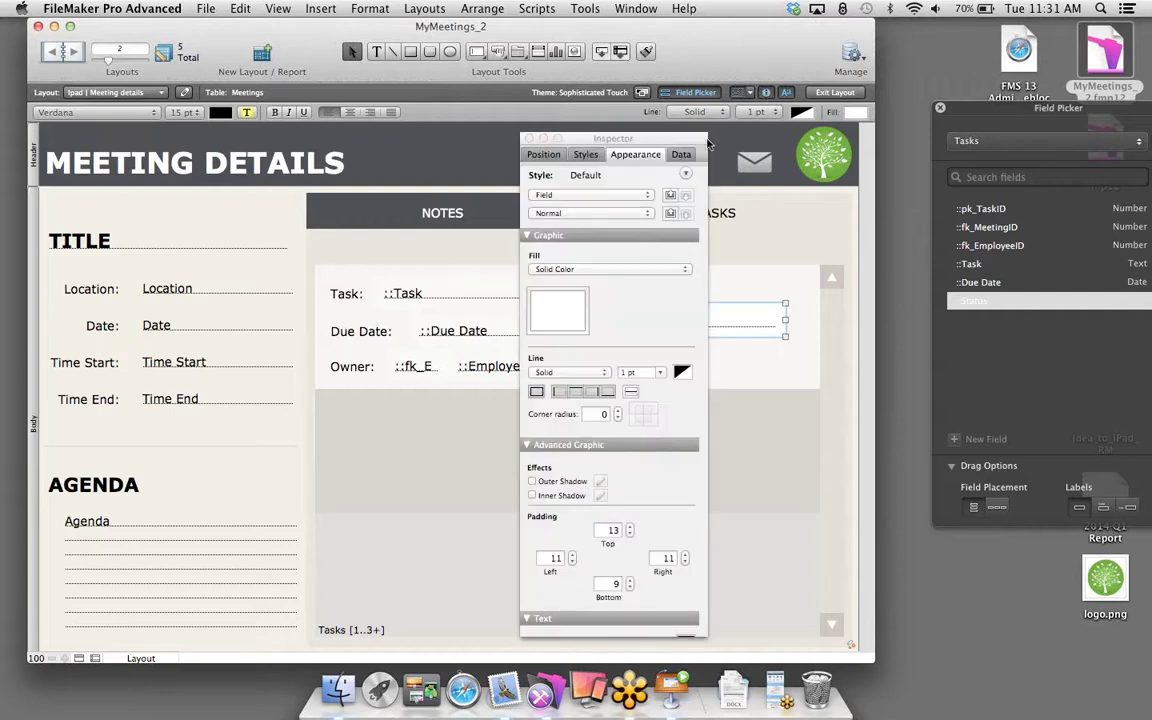
pyautogui.click(680, 154)
pyautogui.click(633, 214)
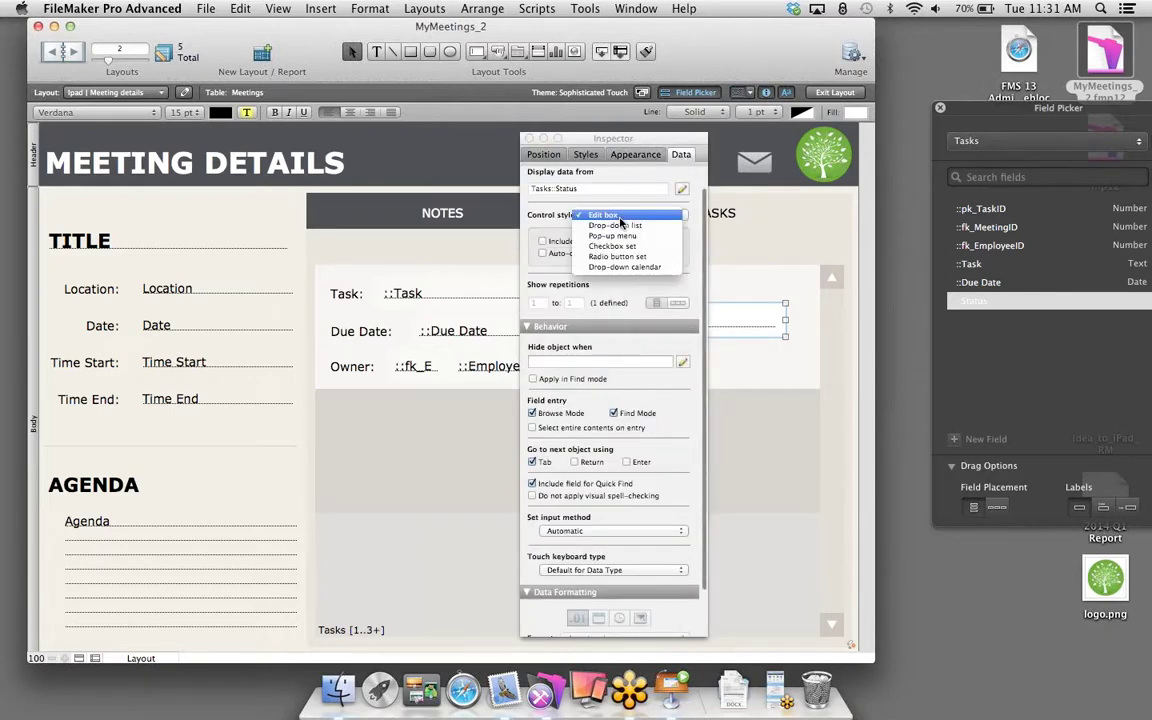
pyautogui.click(612, 245)
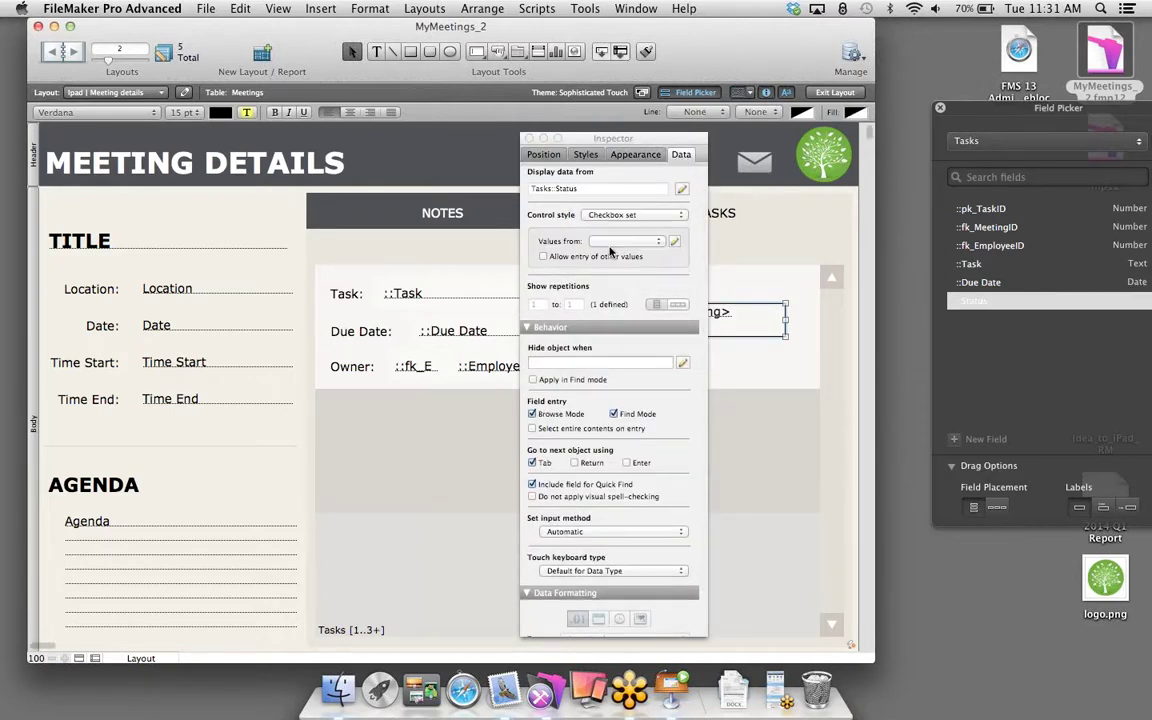
# Create a 'Completed' value list with the custom value Yes and apply it to Status.
pyautogui.click(674, 241)
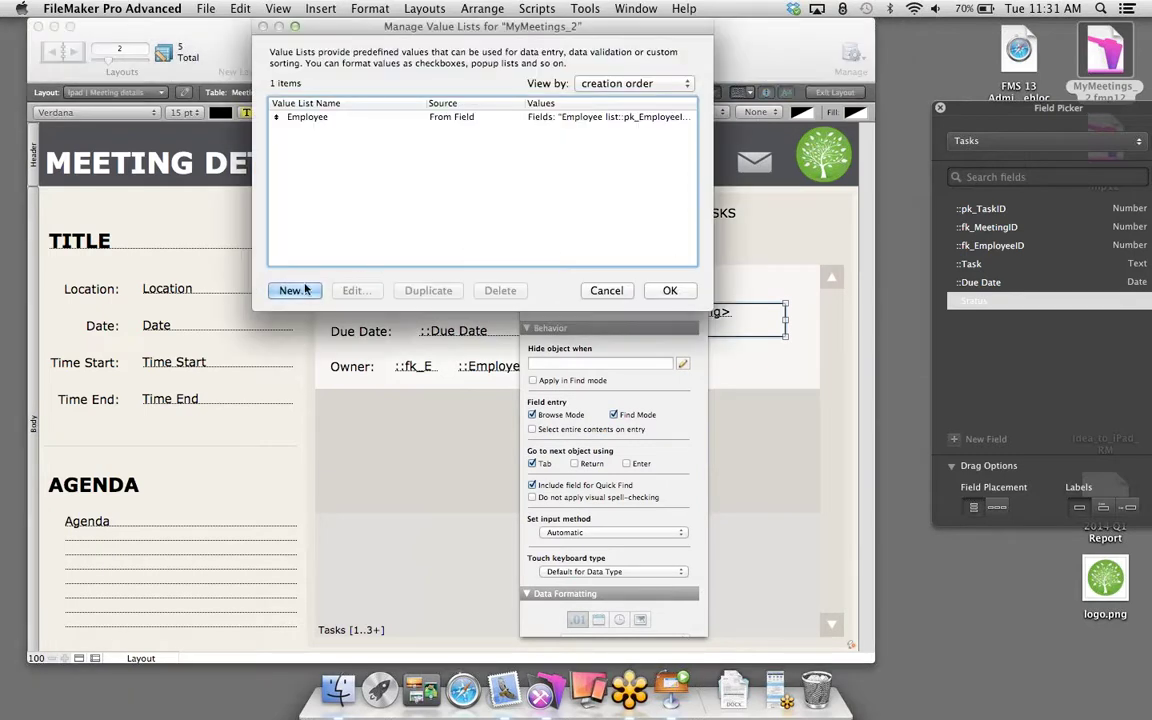
pyautogui.click(294, 290)
pyautogui.write('Completed')
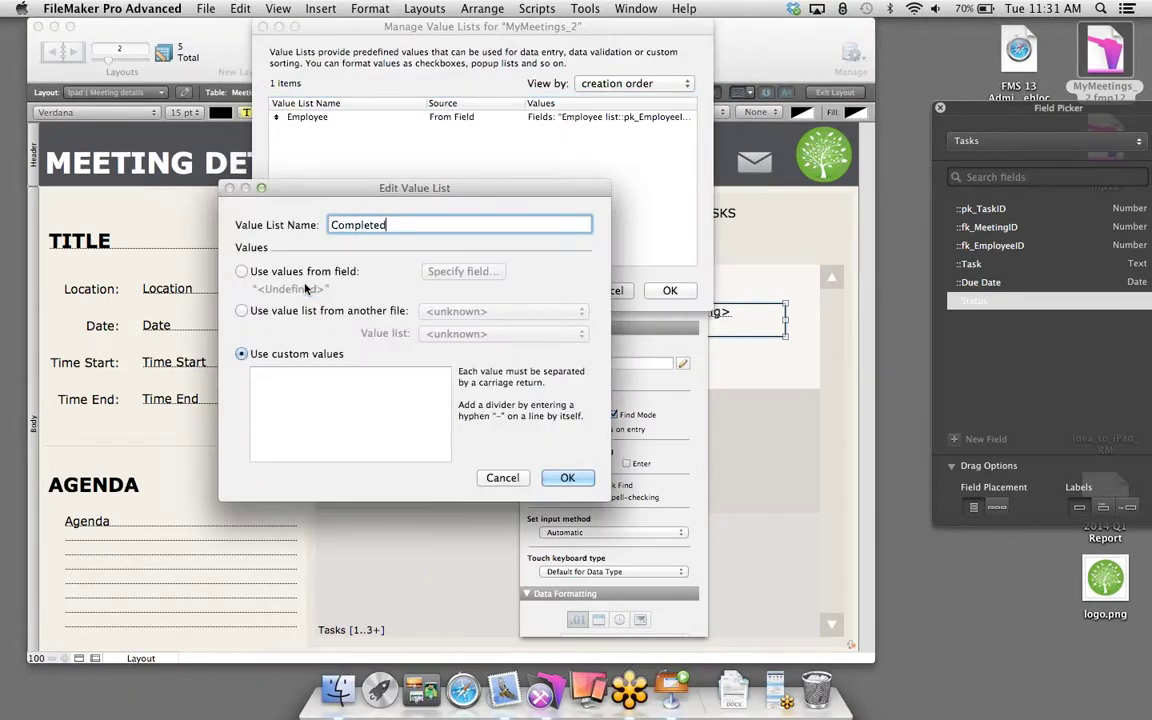
pyautogui.click(278, 391)
pyautogui.write('Yes')
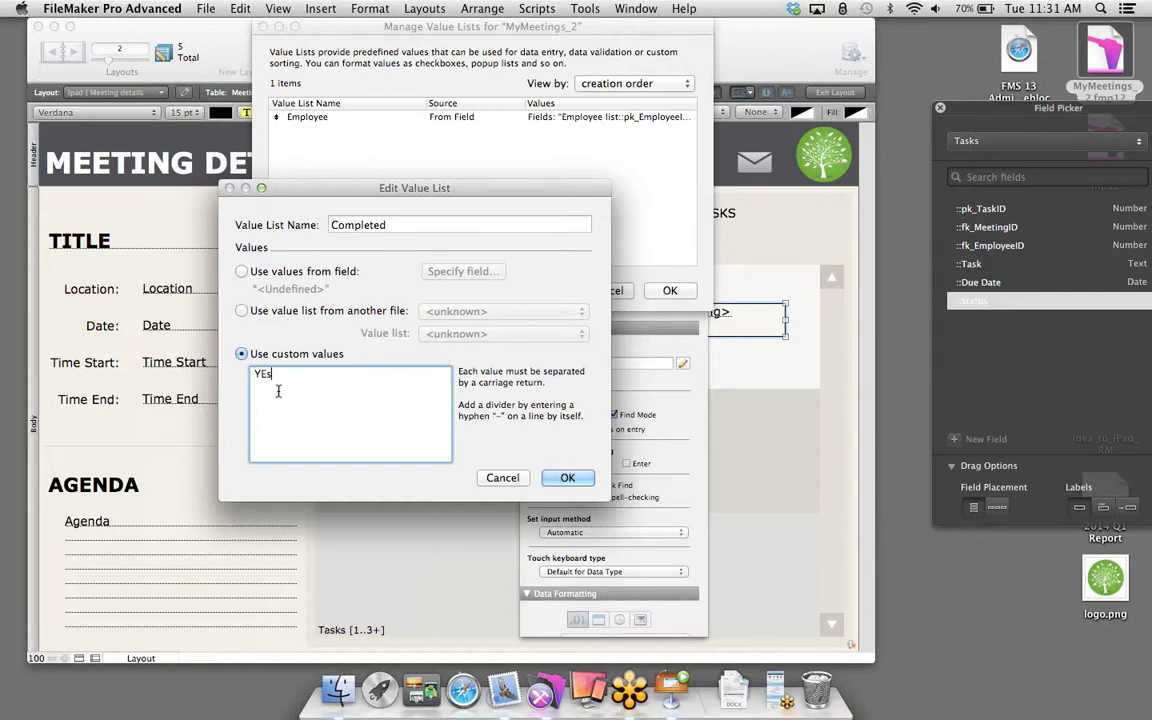
pyautogui.click(567, 478)
pyautogui.click(668, 289)
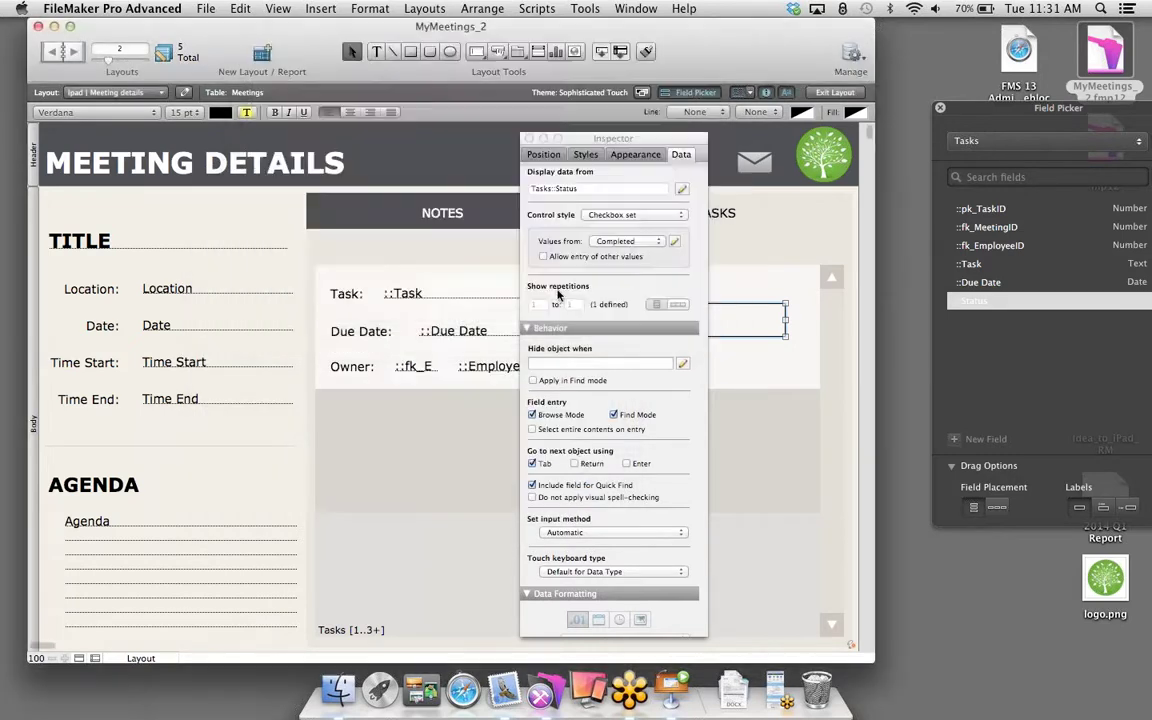
pyautogui.click(529, 138)
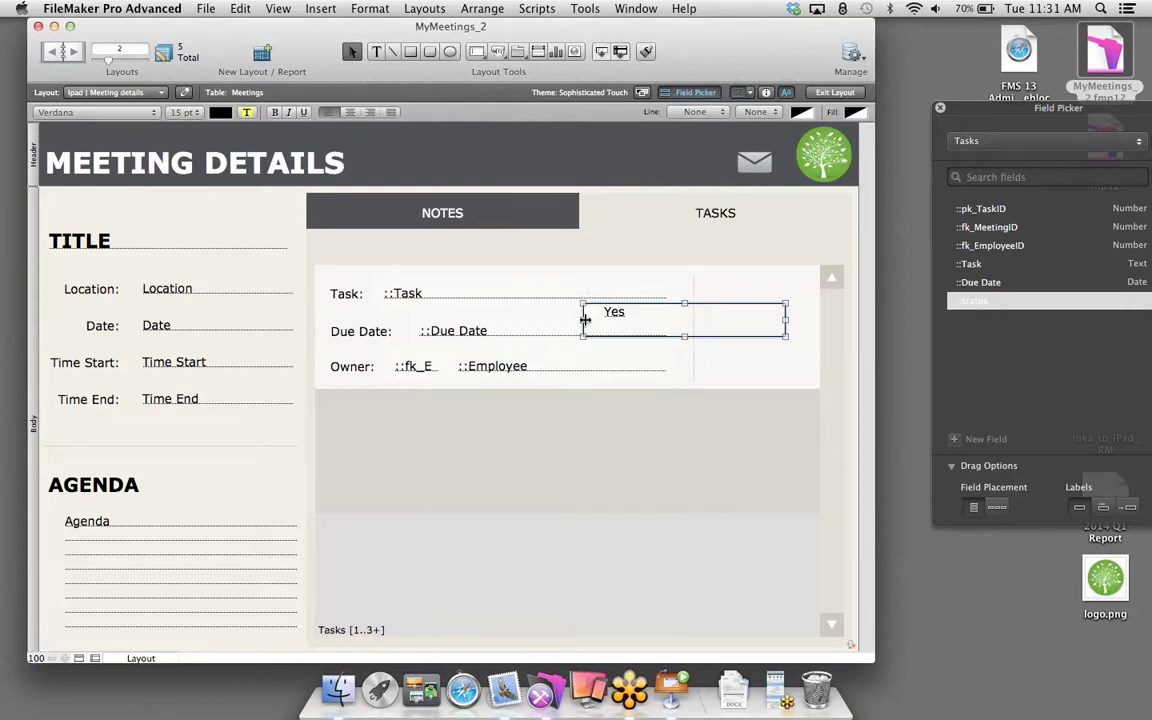
# Narrow the Status checkbox, set its text to 72 pt, make it square, then return to Browse mode.
pyautogui.moveTo(585, 318); pyautogui.dragTo(693, 321)
pyautogui.moveTo(717, 319); pyautogui.dragTo(717, 319)
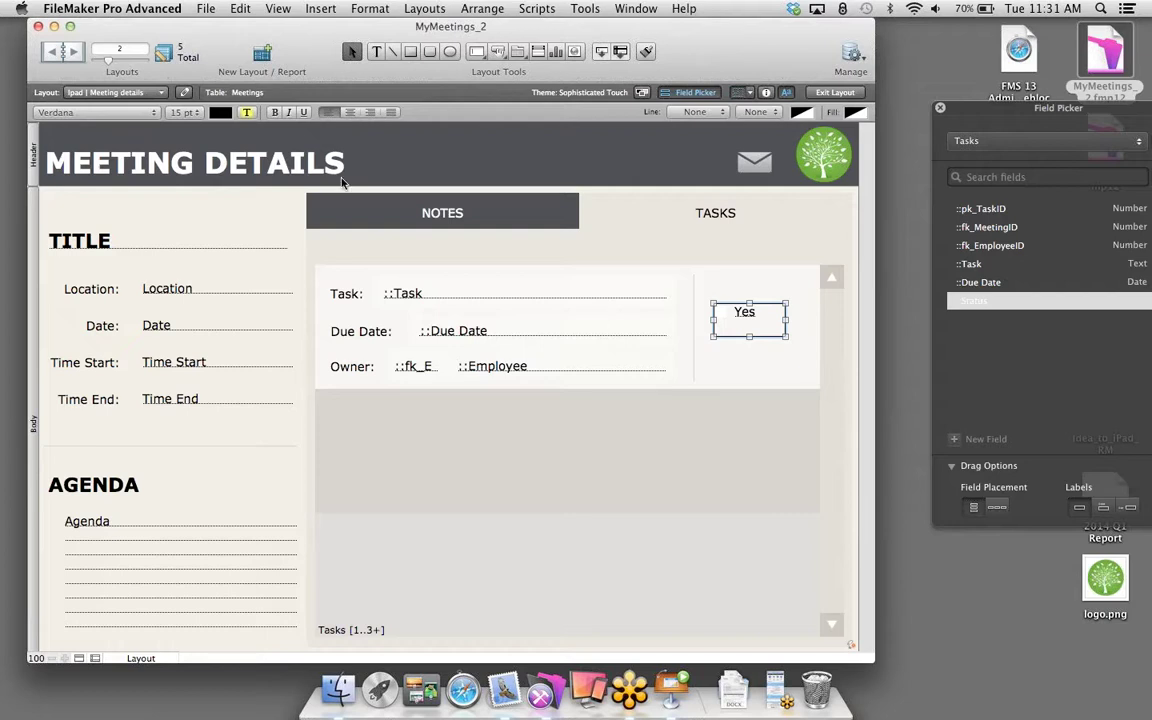
pyautogui.click(196, 116)
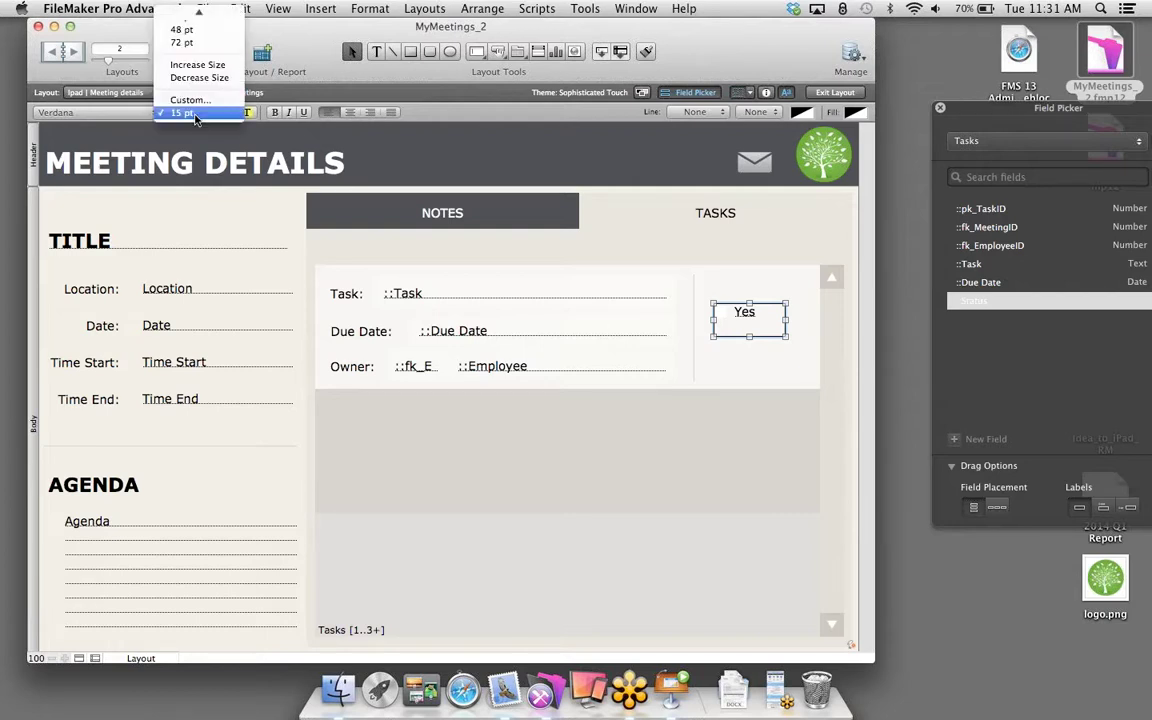
pyautogui.click(182, 42)
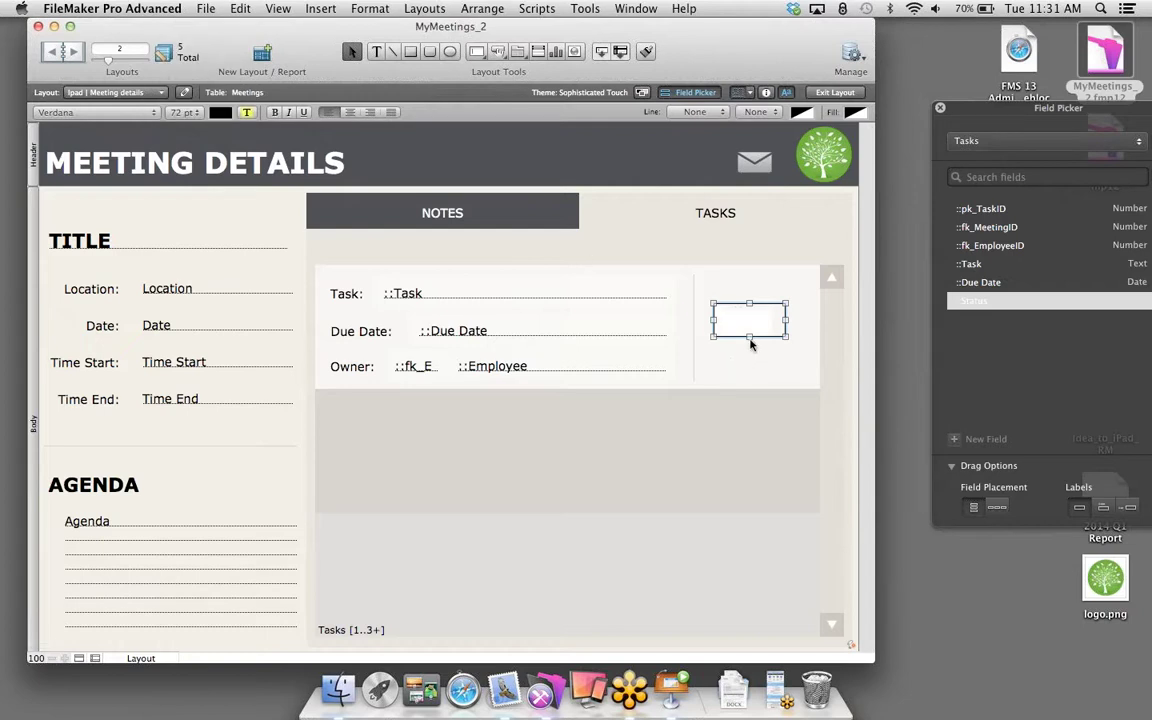
pyautogui.moveTo(749, 337)
pyautogui.mouseDown()
pyautogui.moveTo(749, 374)
pyautogui.moveTo(780, 338)
pyautogui.moveTo(757, 332)
pyautogui.mouseUp()
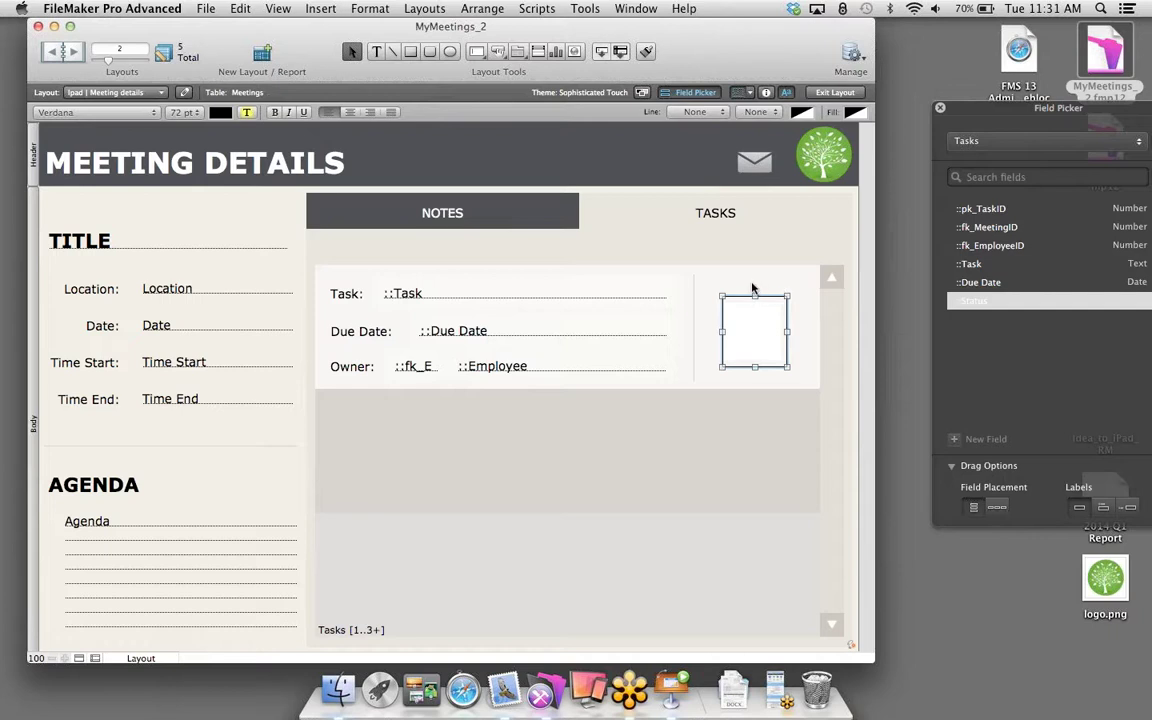
pyautogui.click(749, 286)
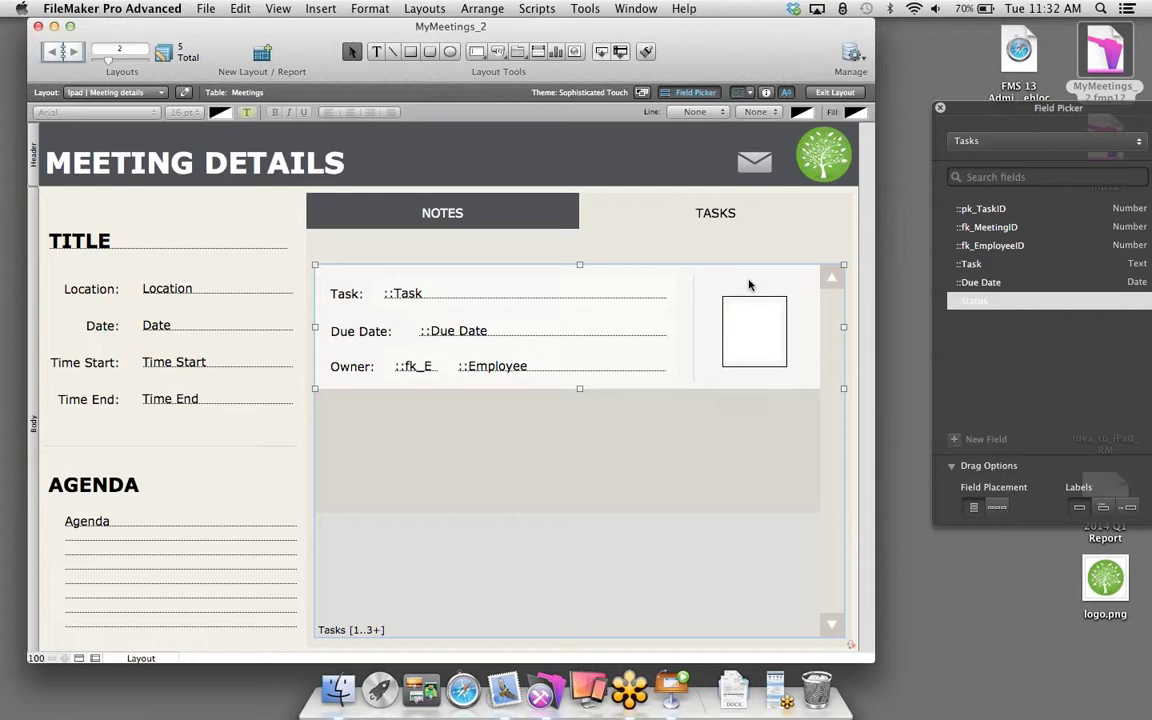
pyautogui.click(830, 93)
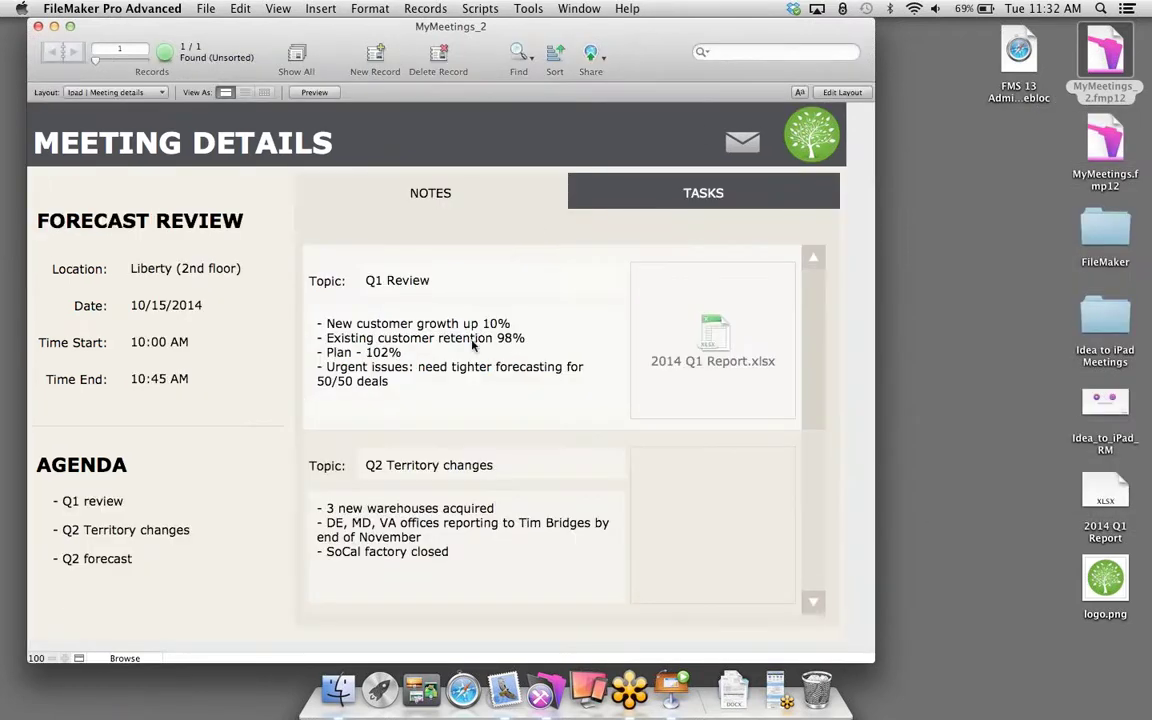
# Add the task 'Promo update from Marketing' due 10/17/2014 in the Tasks portal.
pyautogui.click(642, 207)
pyautogui.click(447, 270)
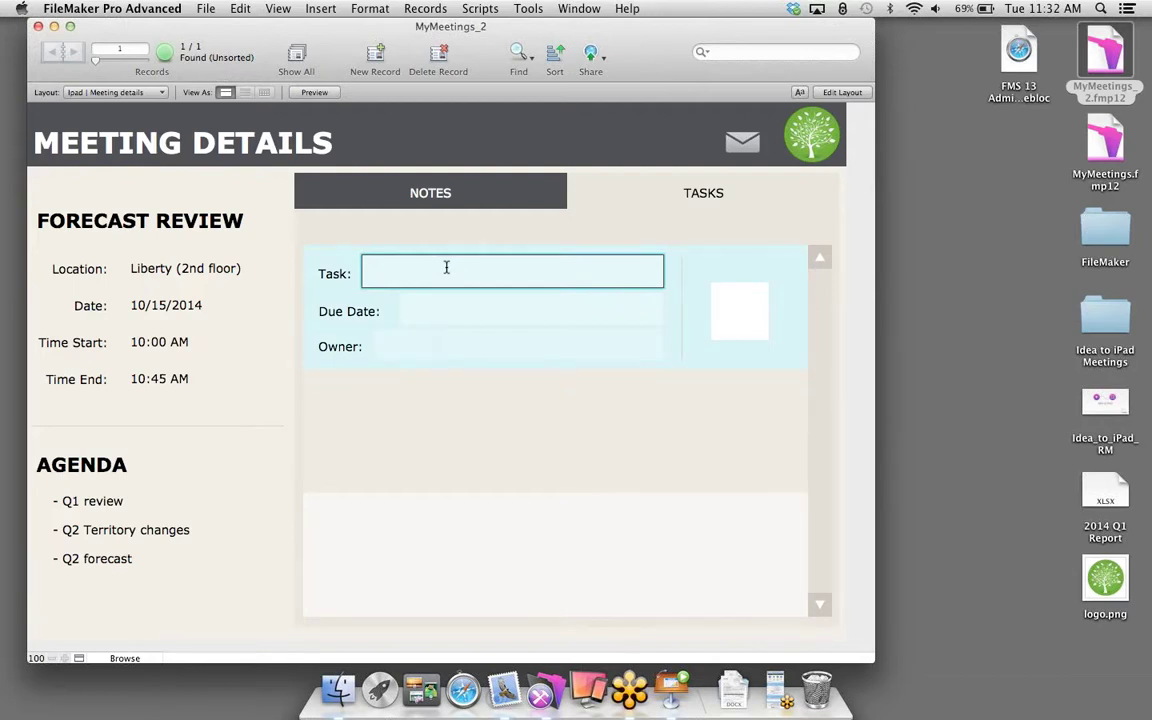
pyautogui.write('Promo update from Marketing')
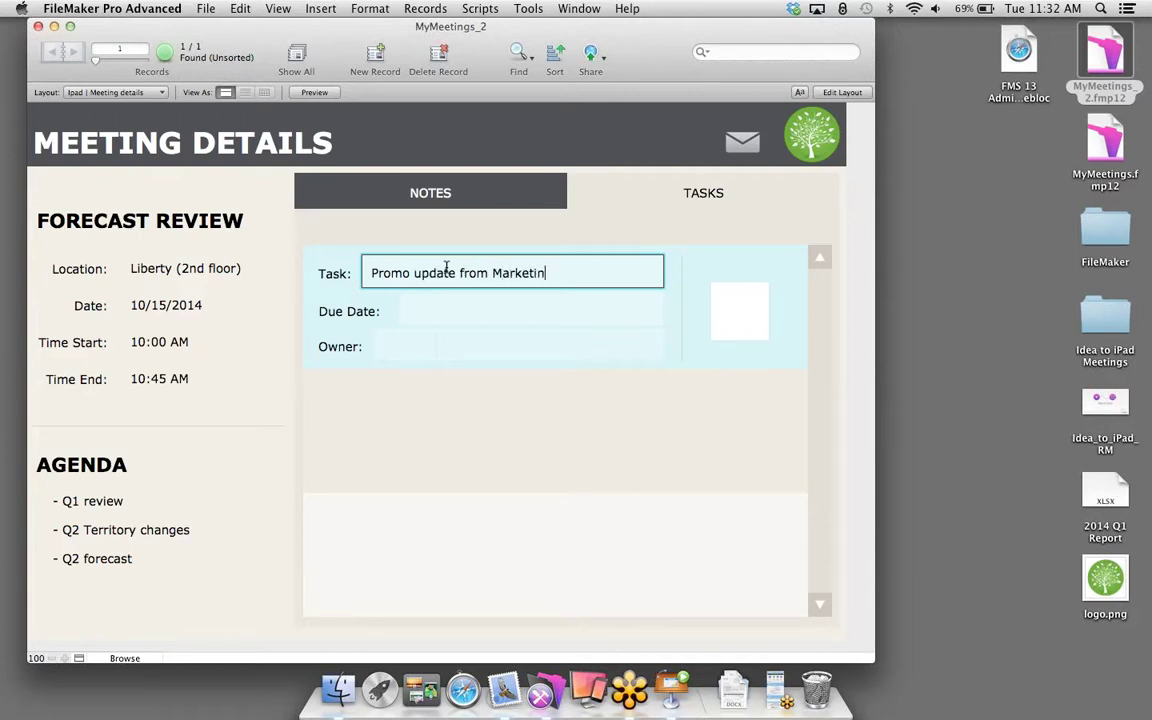
pyautogui.click(445, 310)
pyautogui.write('1')
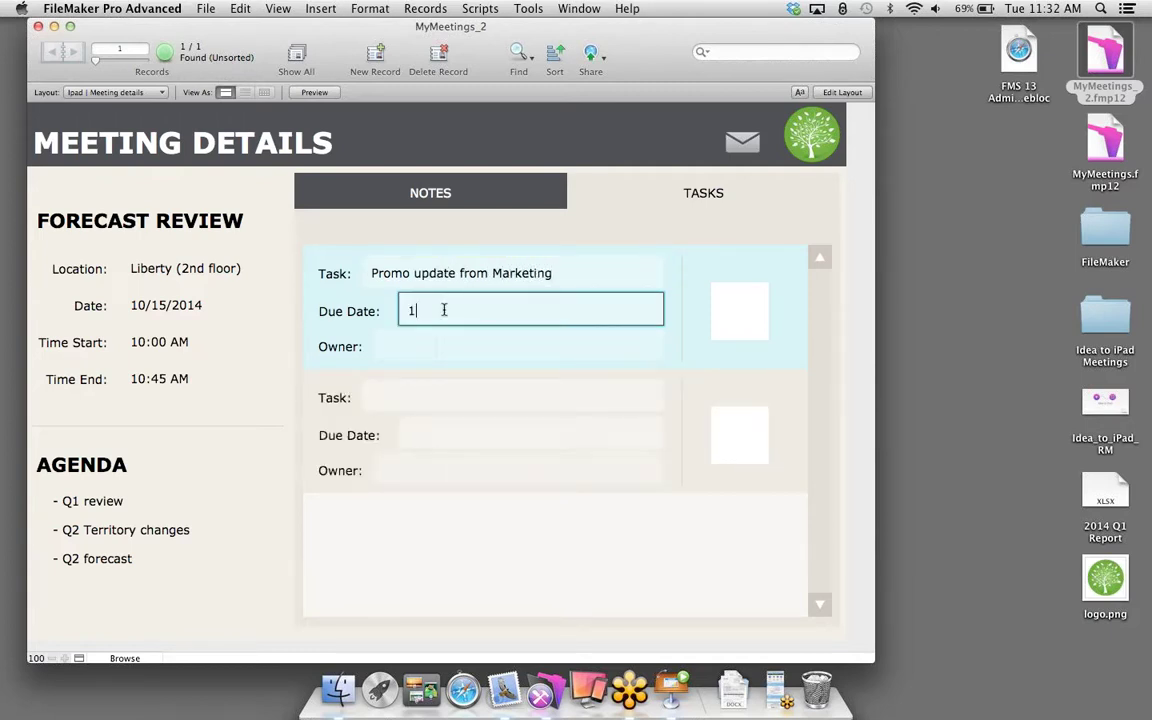
pyautogui.write('0/17/2014')
# Set the task's owner to employee 5 and start a second task, 'New-hire onboarding plan'.
pyautogui.click(405, 349)
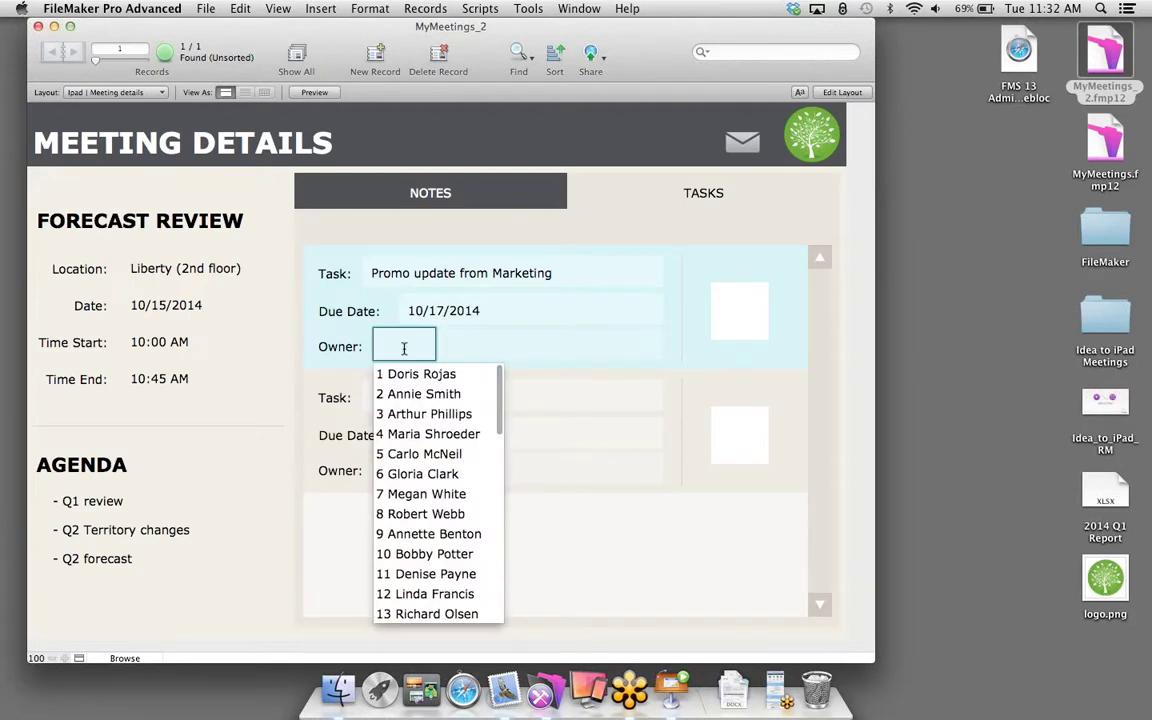
pyautogui.scroll(-5, 413, 474)
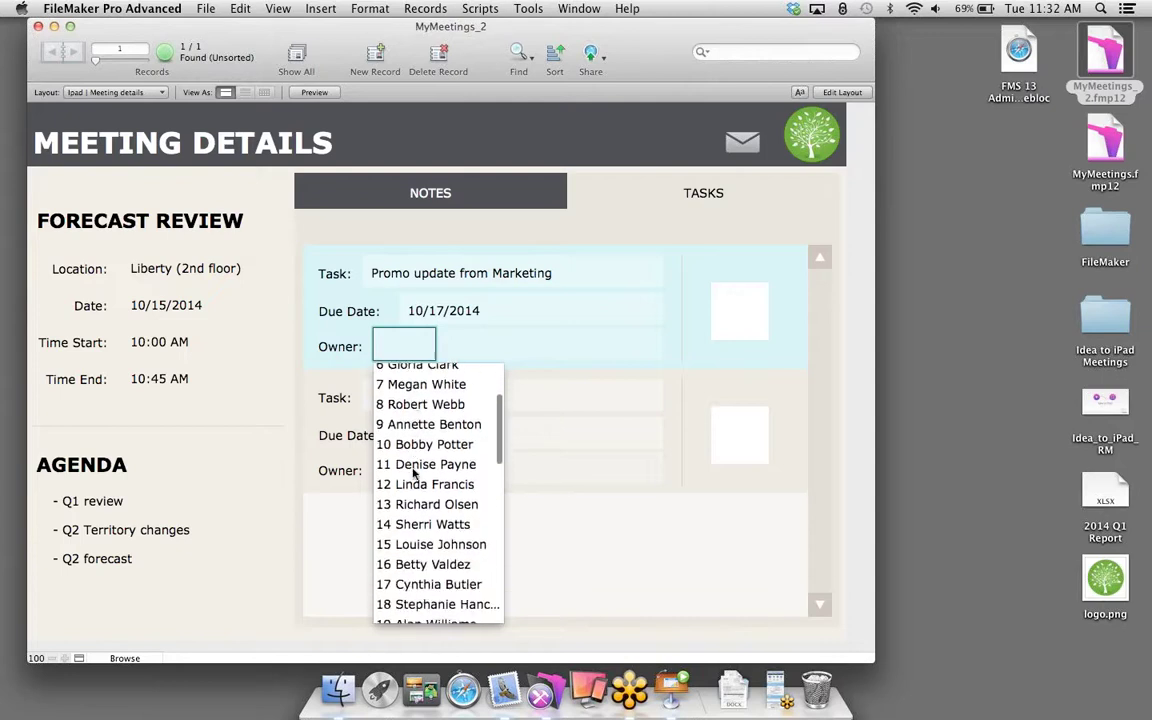
pyautogui.scroll(-6, 413, 474)
pyautogui.scroll(7, 413, 474)
pyautogui.scroll(5, 413, 474)
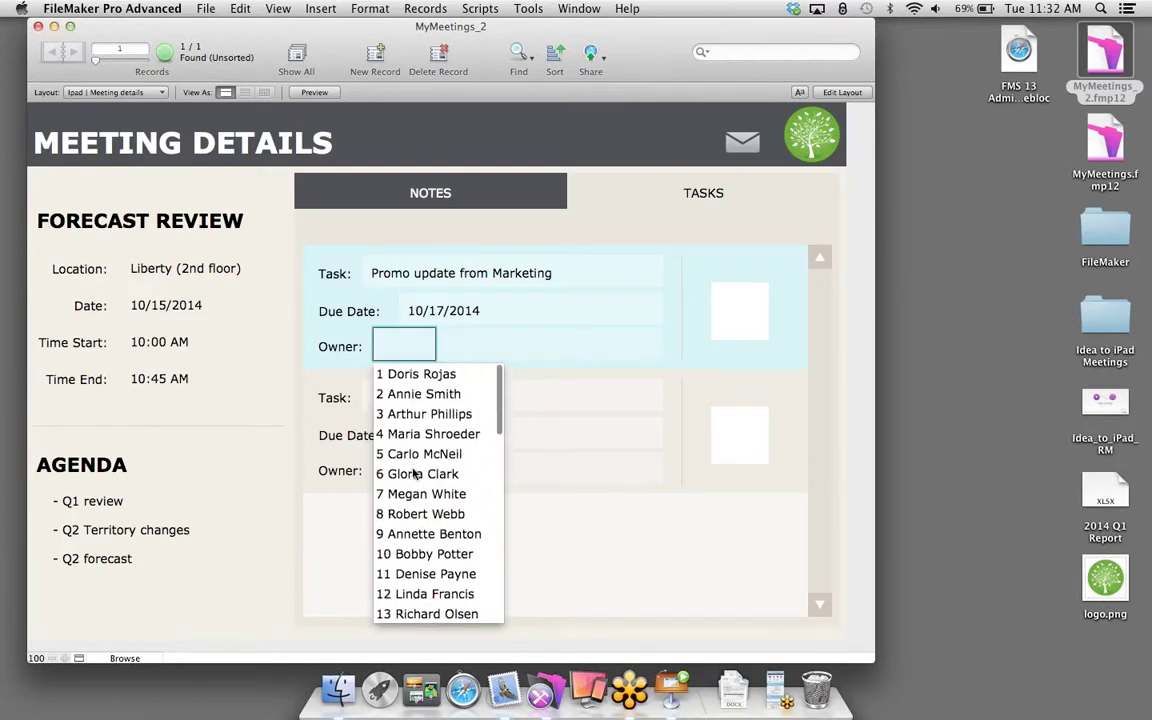
pyautogui.scroll(-5, 413, 474)
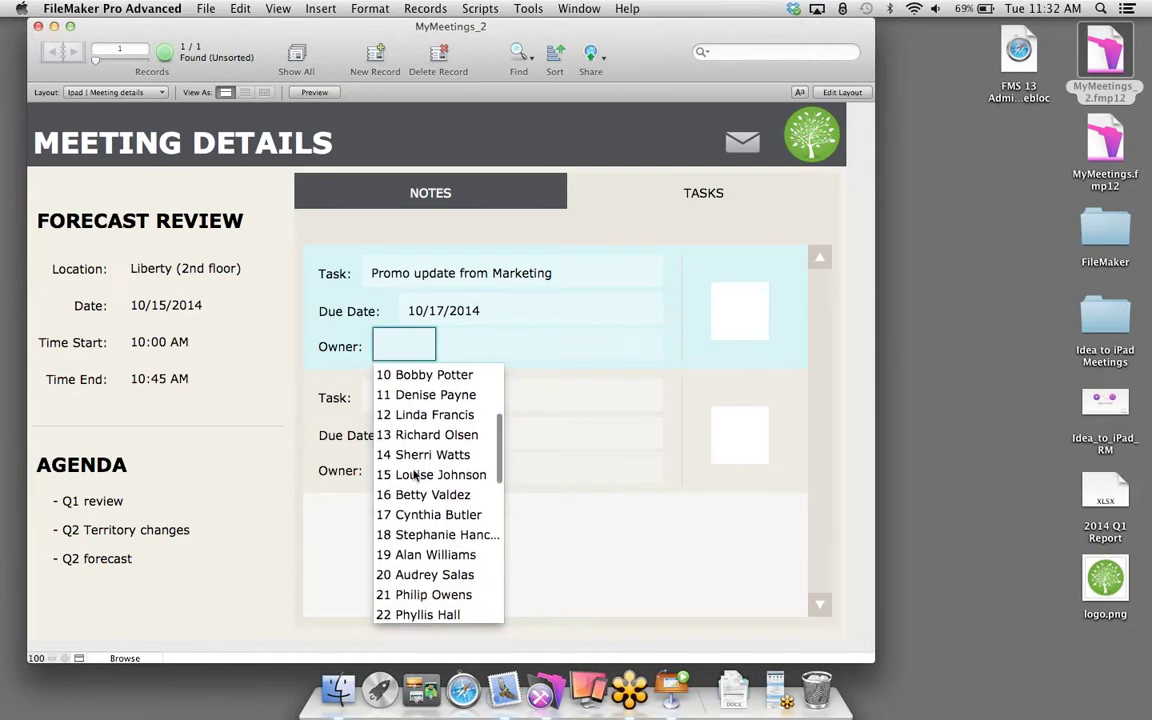
pyautogui.scroll(5, 411, 470)
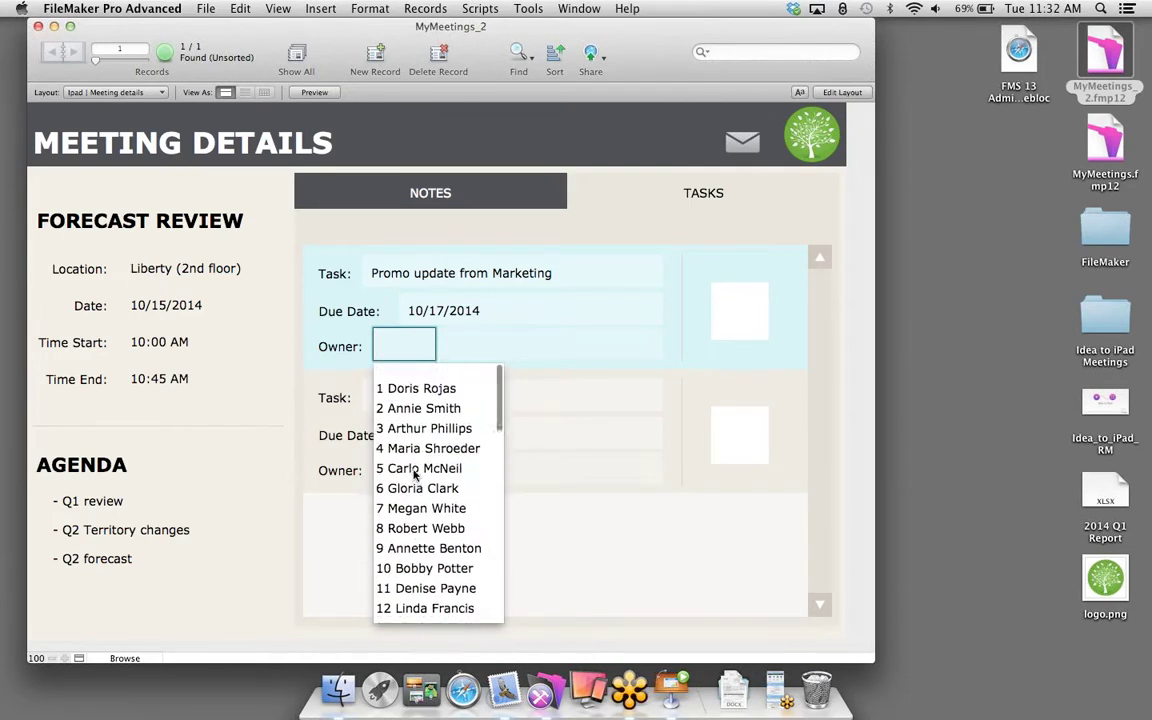
pyautogui.click(415, 374)
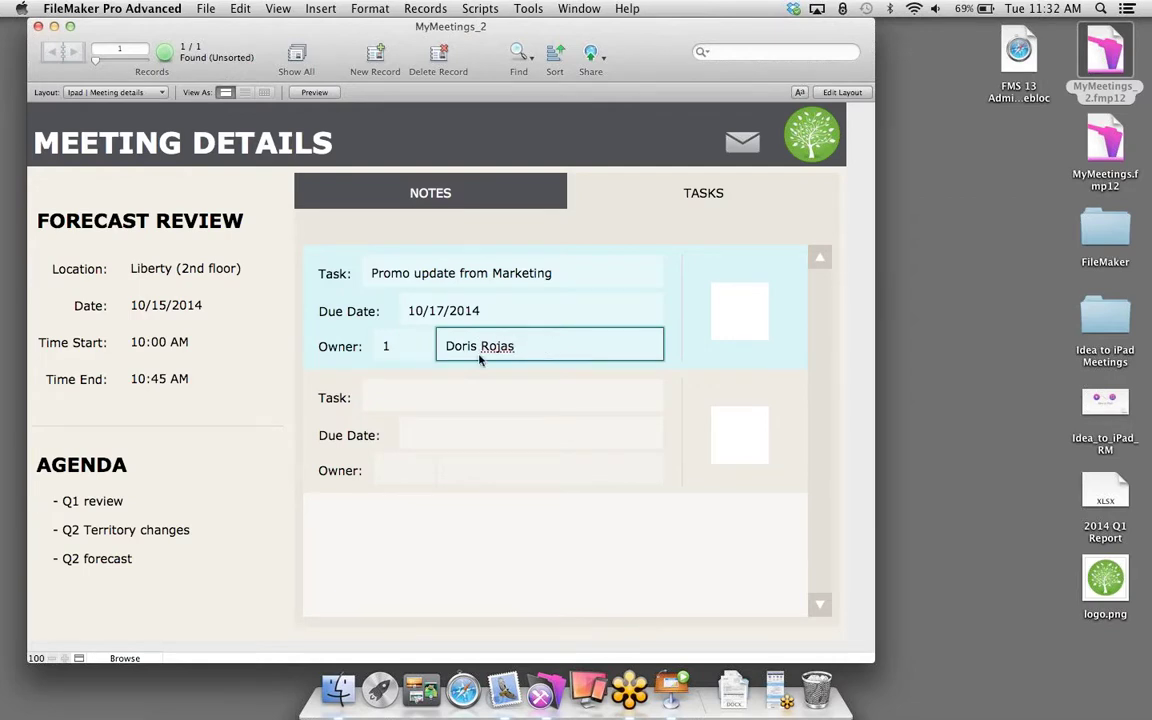
pyautogui.click(400, 347)
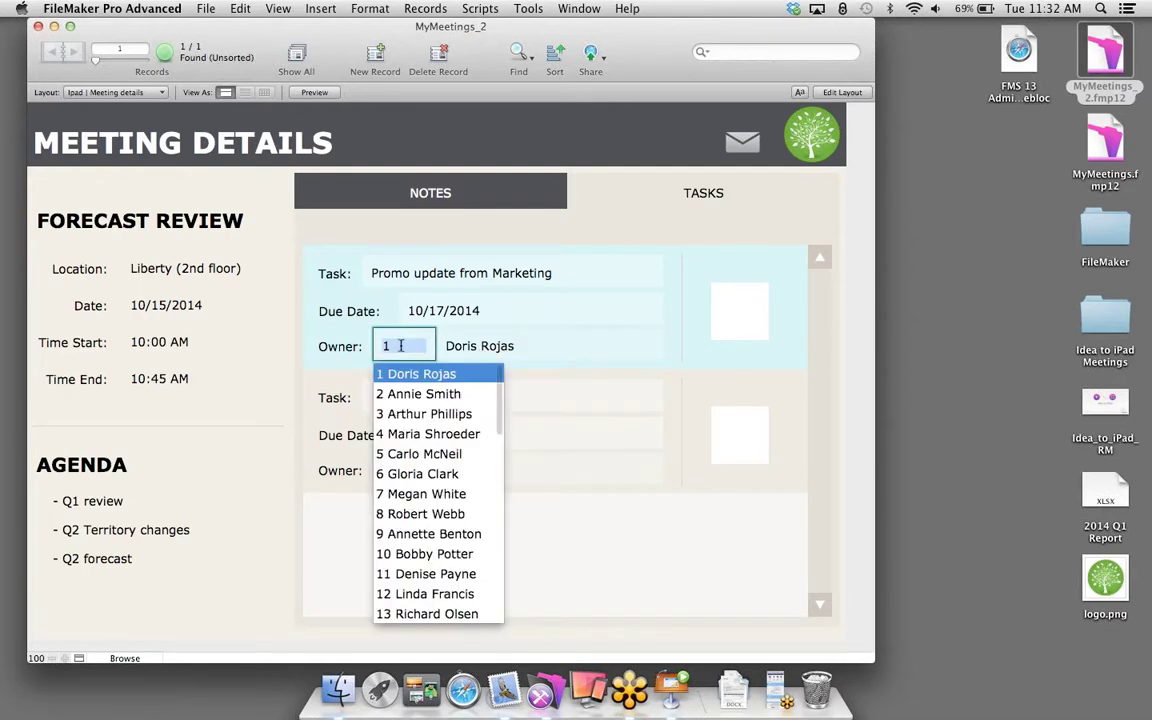
pyautogui.click(399, 391)
pyautogui.click(398, 350)
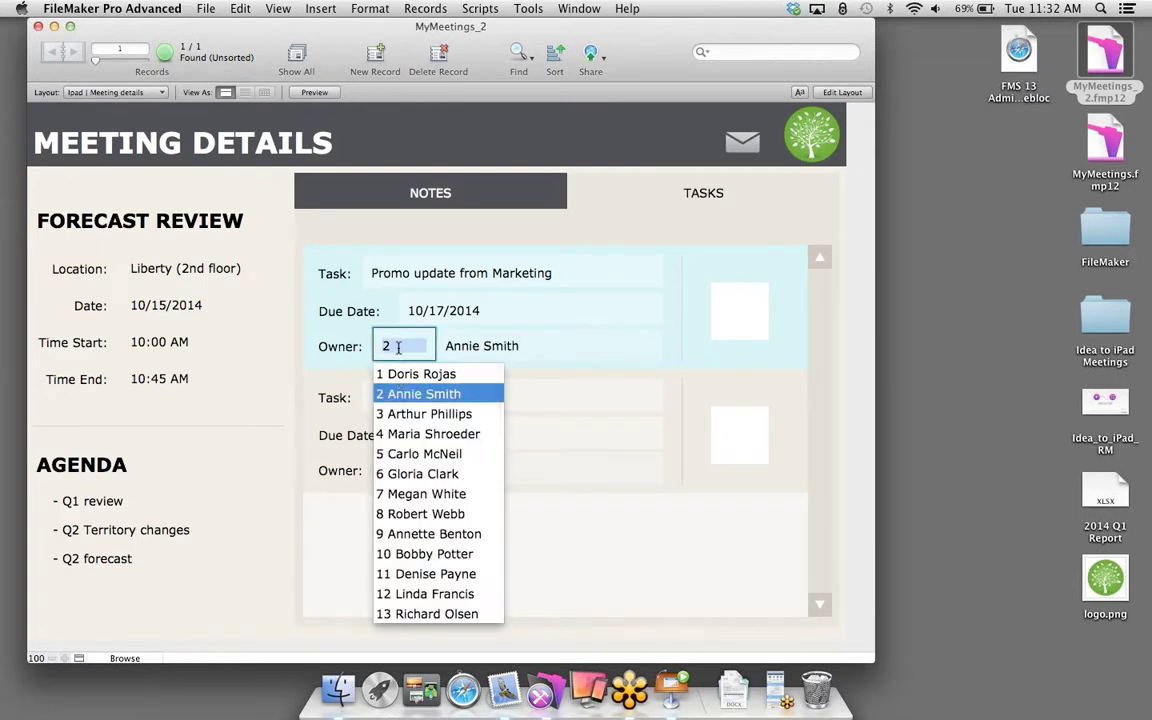
pyautogui.click(395, 411)
pyautogui.click(398, 350)
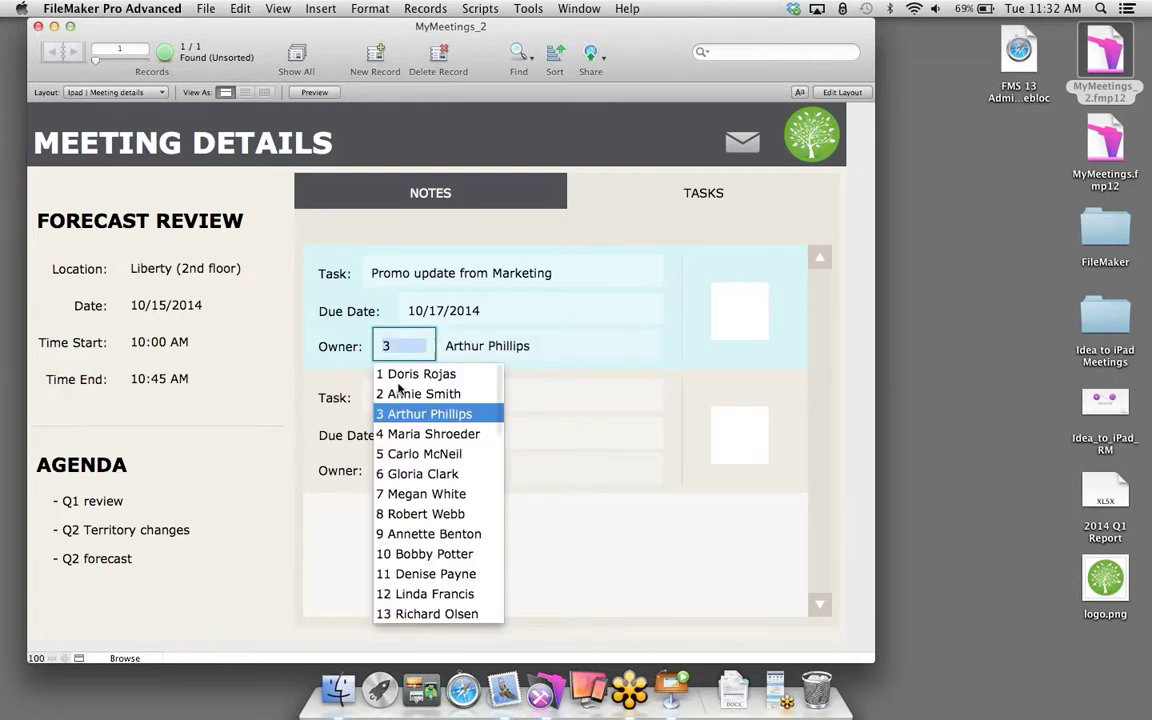
pyautogui.click(395, 453)
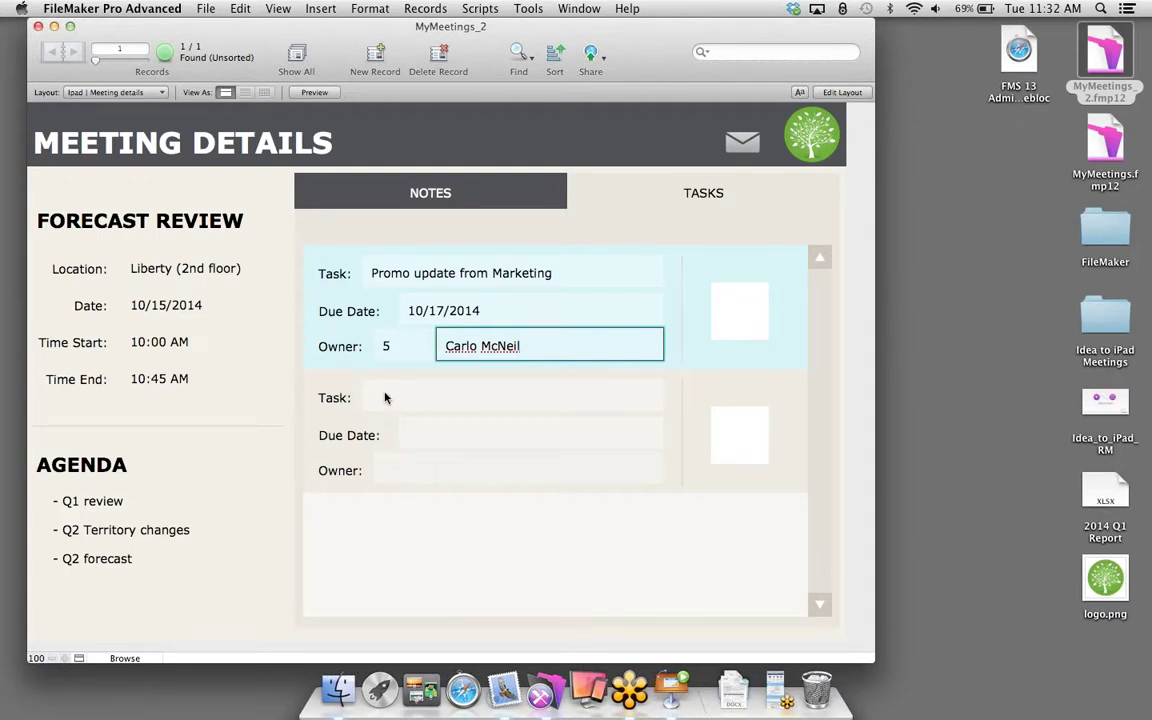
pyautogui.click(388, 400)
pyautogui.write('New-')
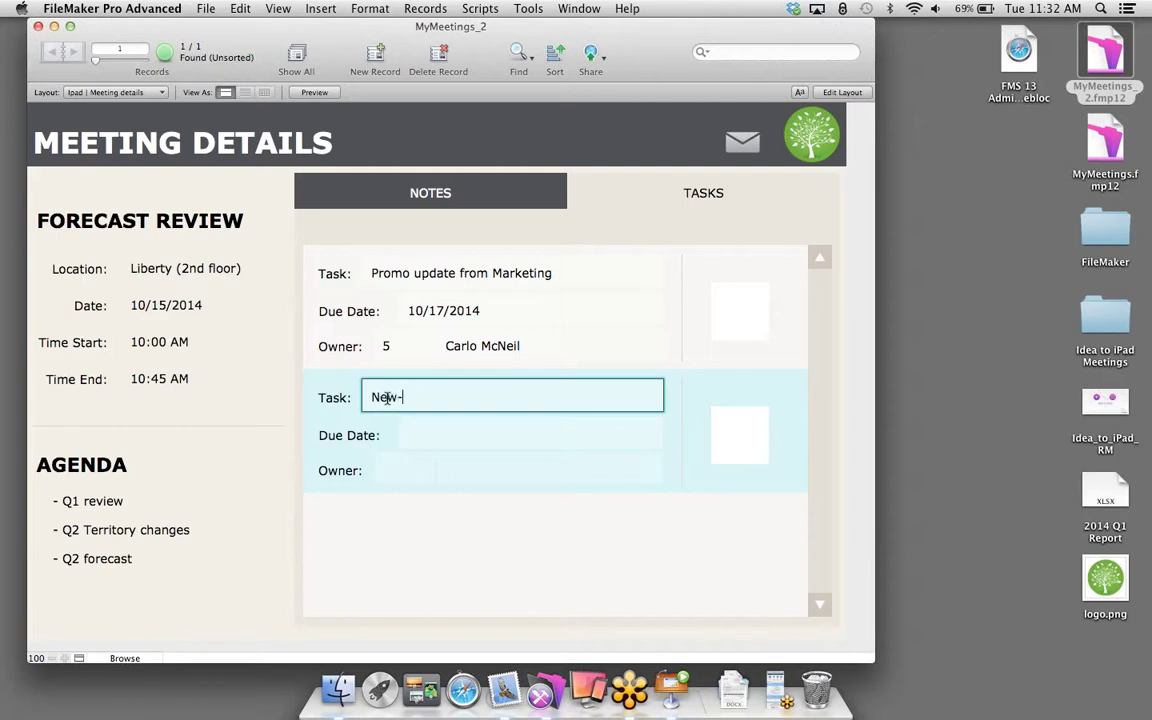
pyautogui.write('hire onboarding plan')
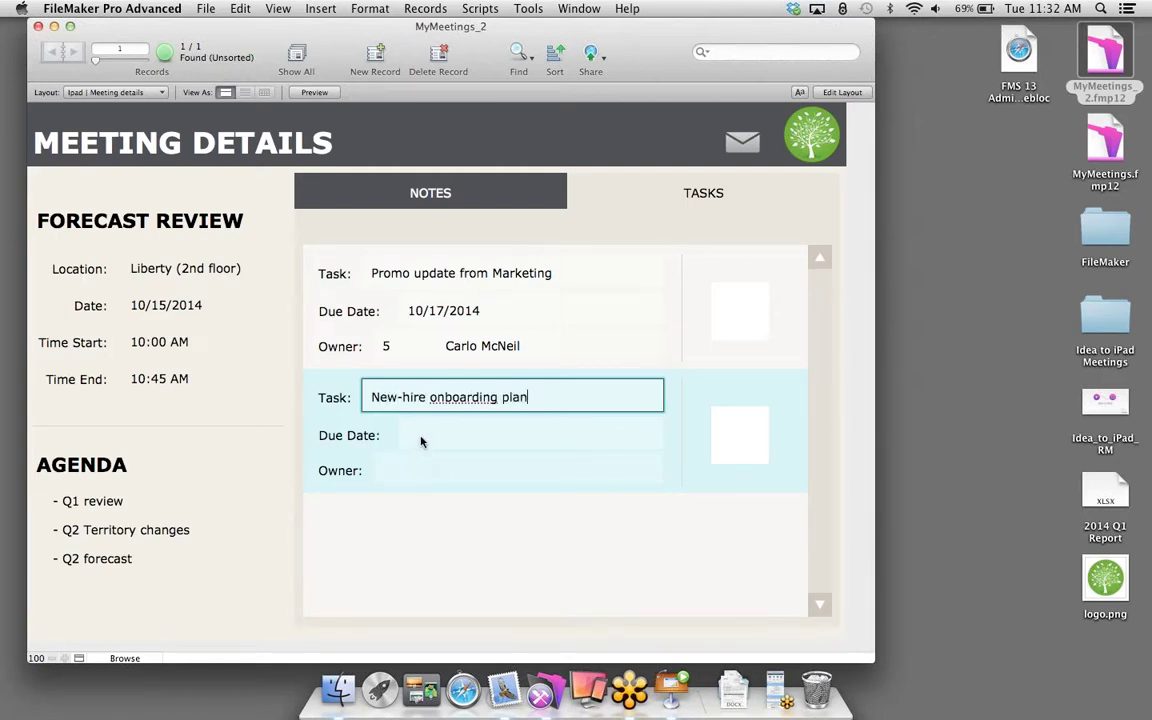
# Give the New-hire onboarding plan task a due date of 10/20/2014 and pick its owner.
pyautogui.click(421, 436)
pyautogui.write('10/20')
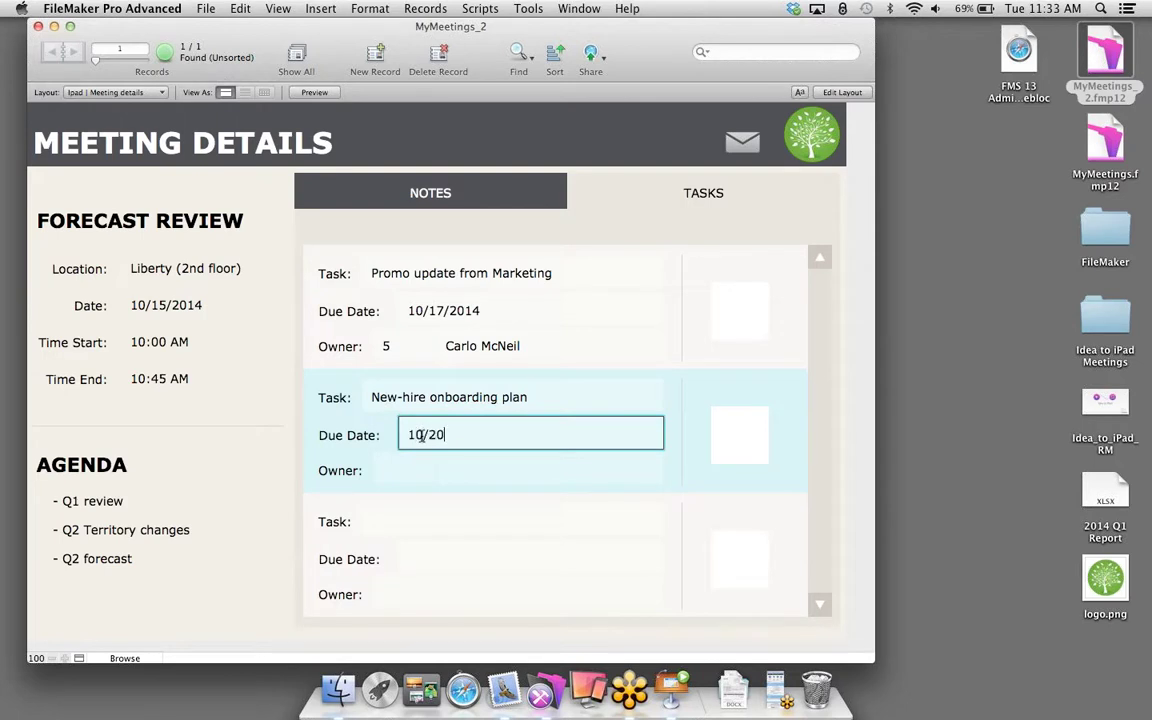
pyautogui.write('/2014')
pyautogui.click(397, 471)
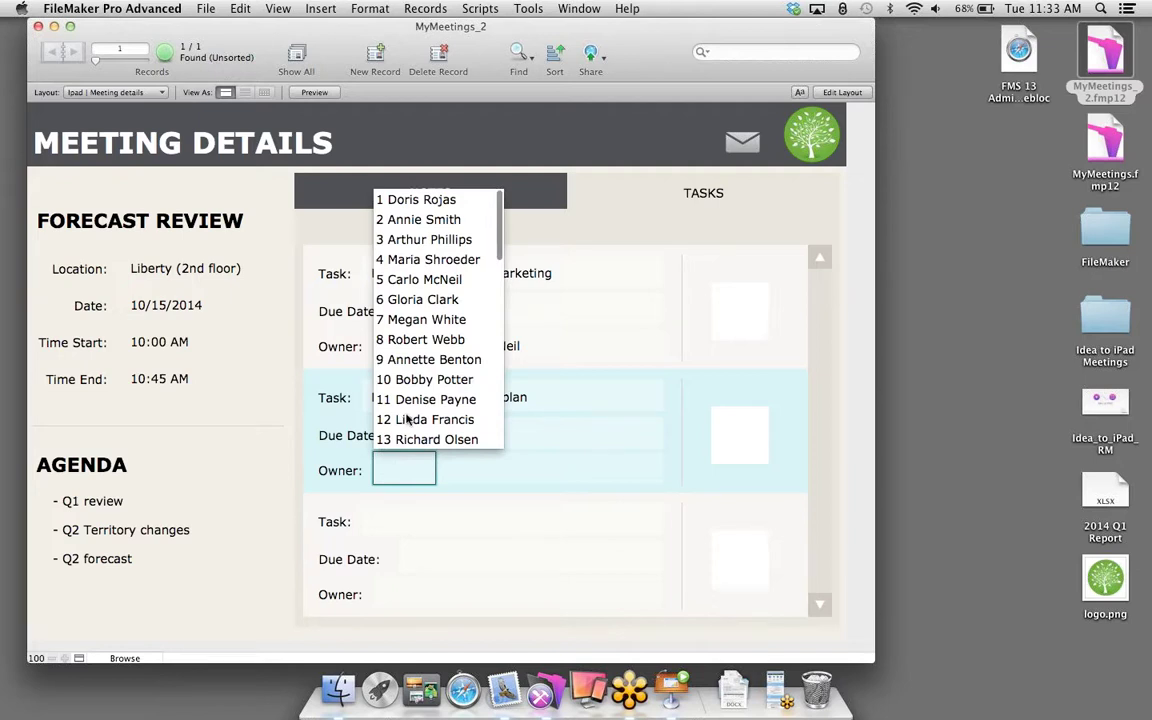
pyautogui.click(406, 421)
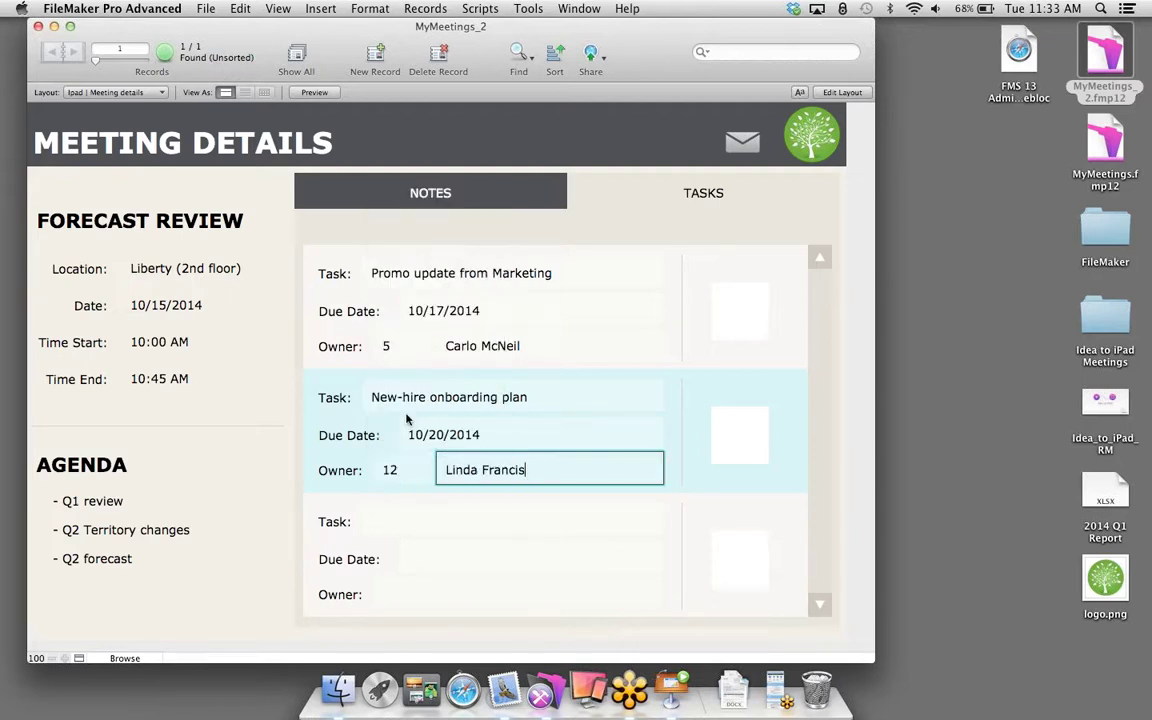
# Add a third task 'APAC Qhannel briefing' due 10/18/2014 with an owner, and commit the records.
pyautogui.click(410, 521)
pyautogui.write('AP')
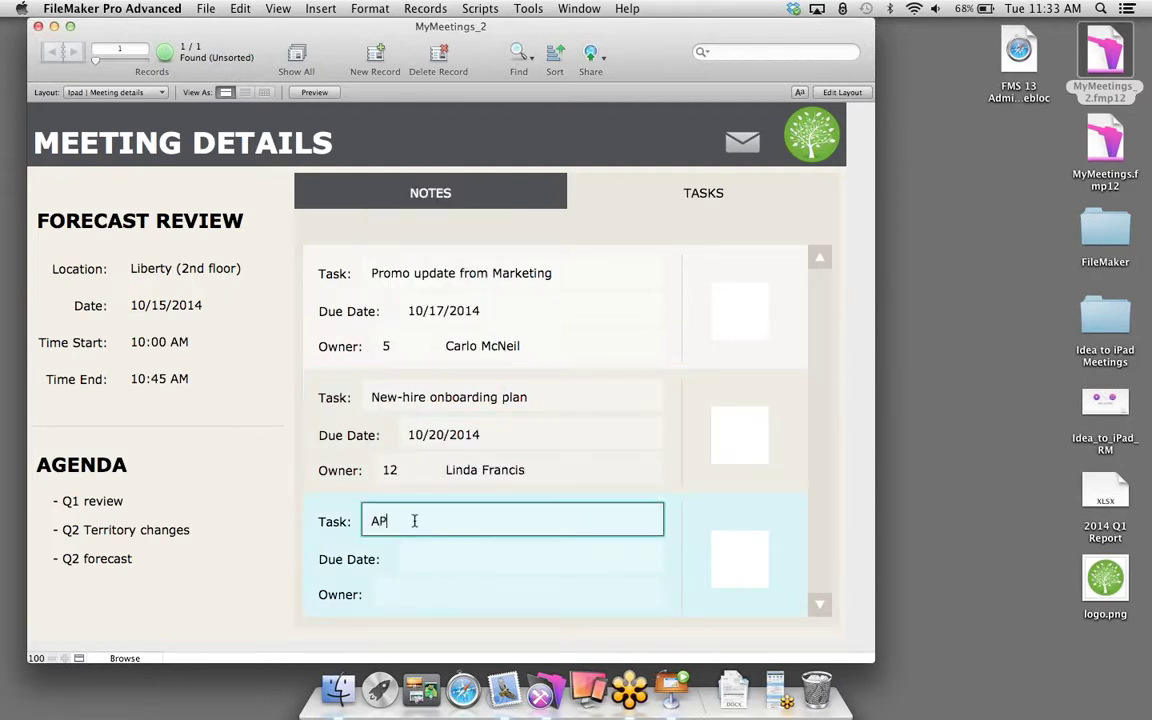
pyautogui.write('AC Qhannel briefing')
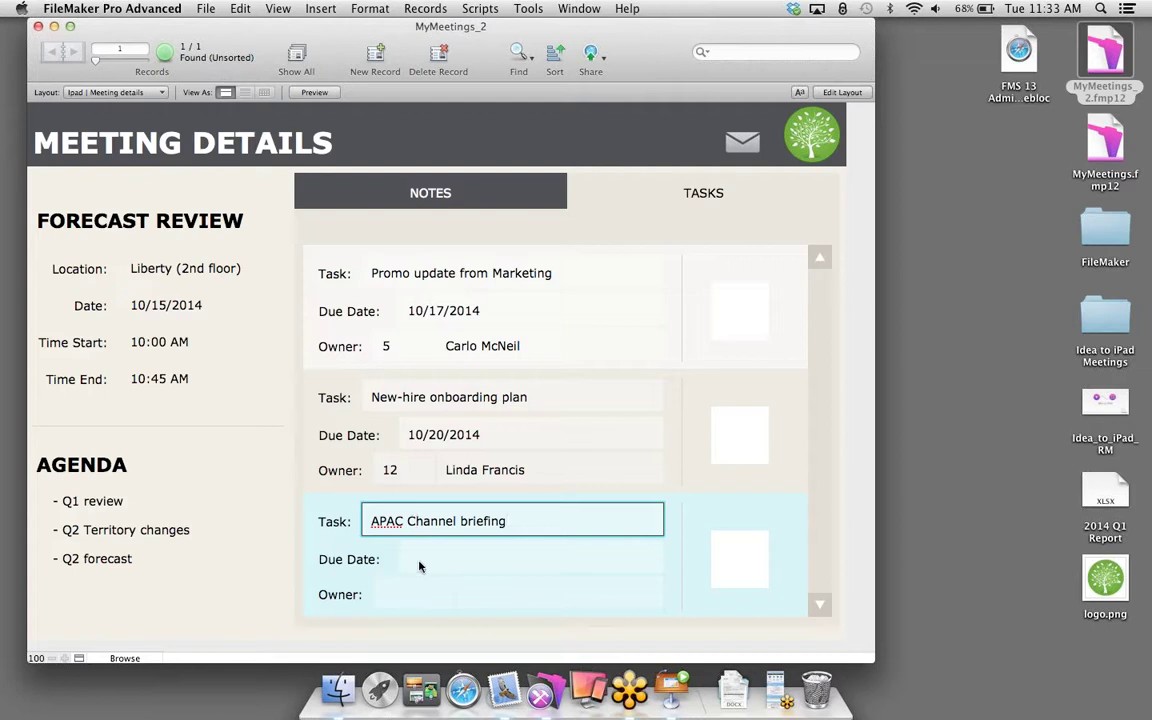
pyautogui.click(419, 561)
pyautogui.write('10')
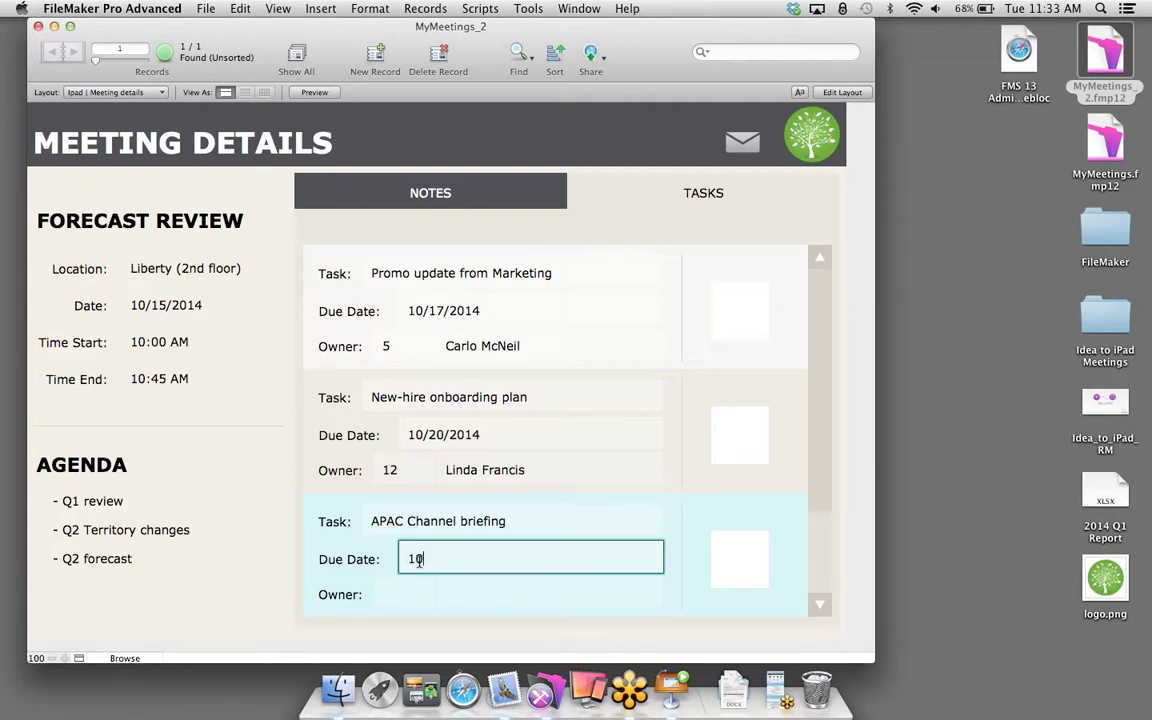
pyautogui.write('/18/2014')
pyautogui.press('Tab')
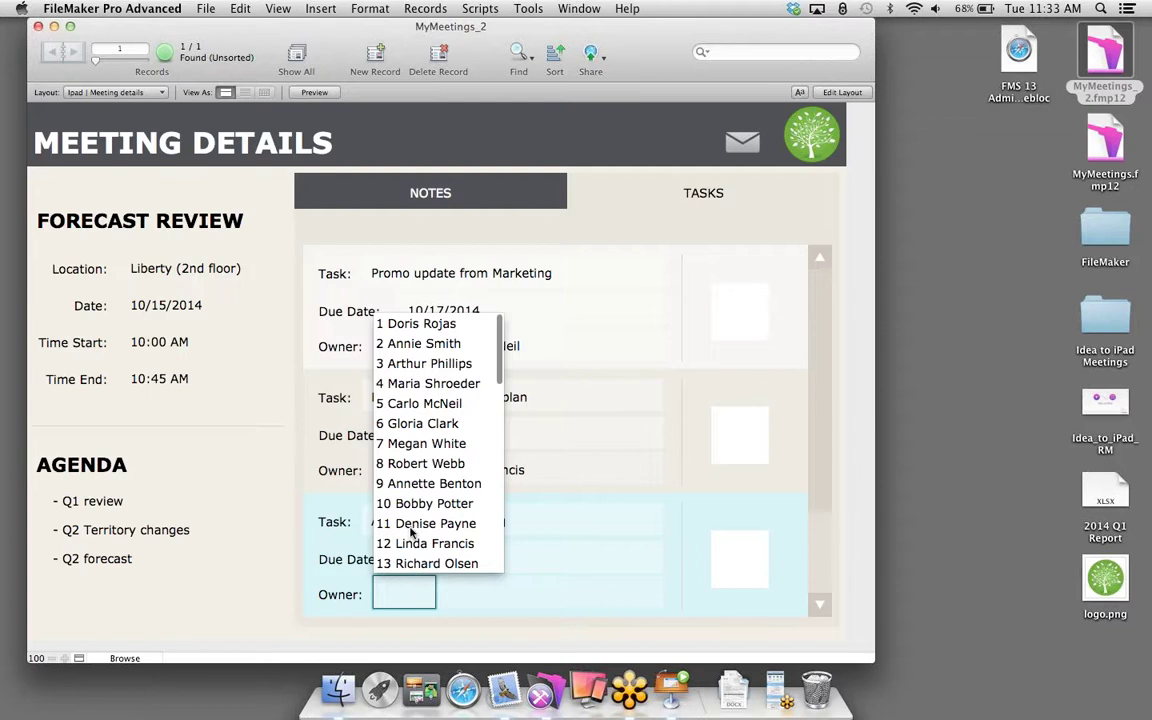
pyautogui.click(412, 527)
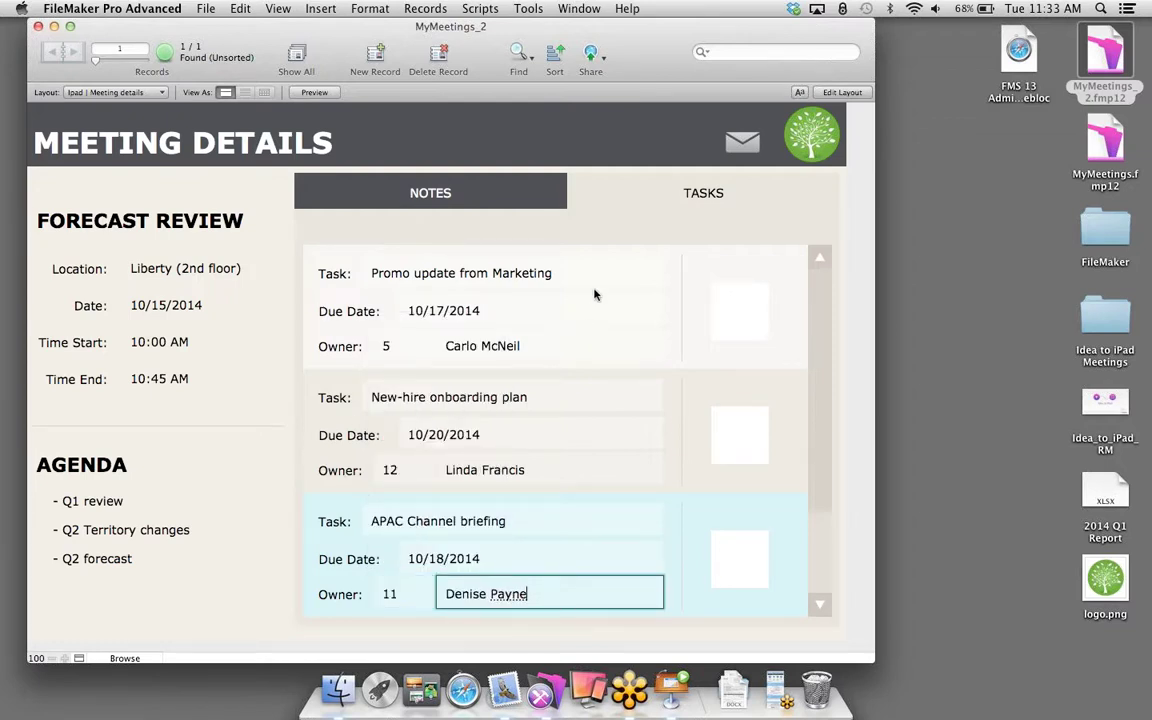
pyautogui.click(631, 236)
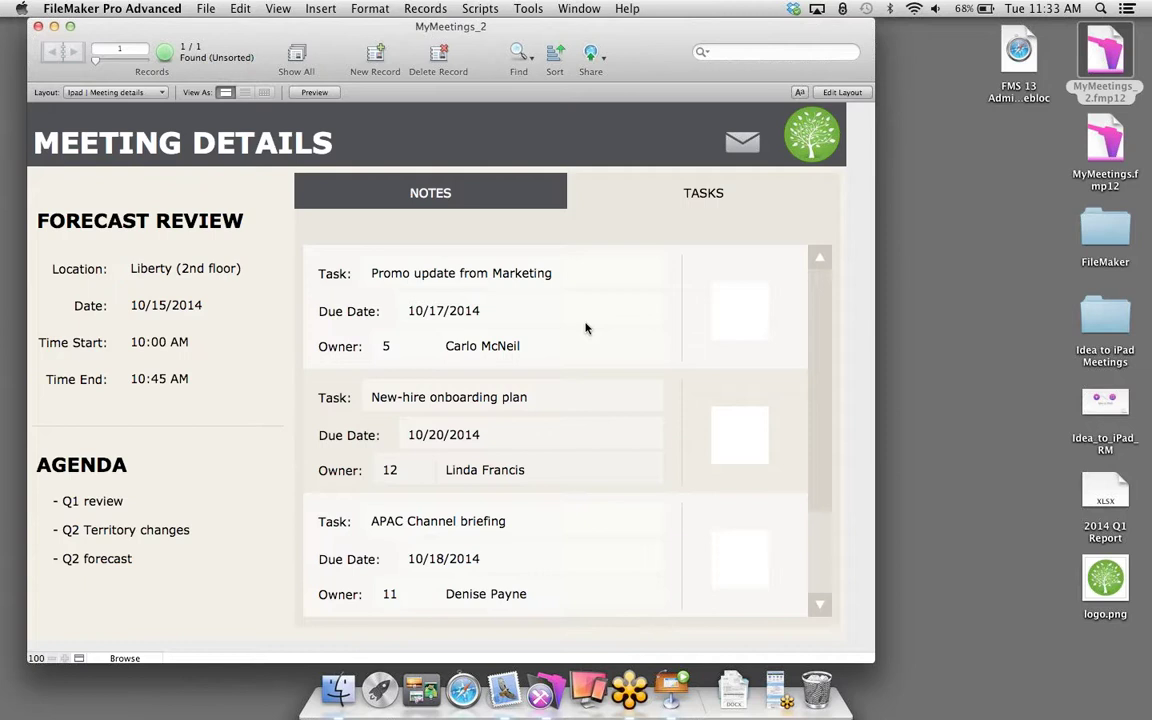
# Mark the 'Promo update from Marketing' task as done, then bring Keynote forward.
pyautogui.click(741, 318)
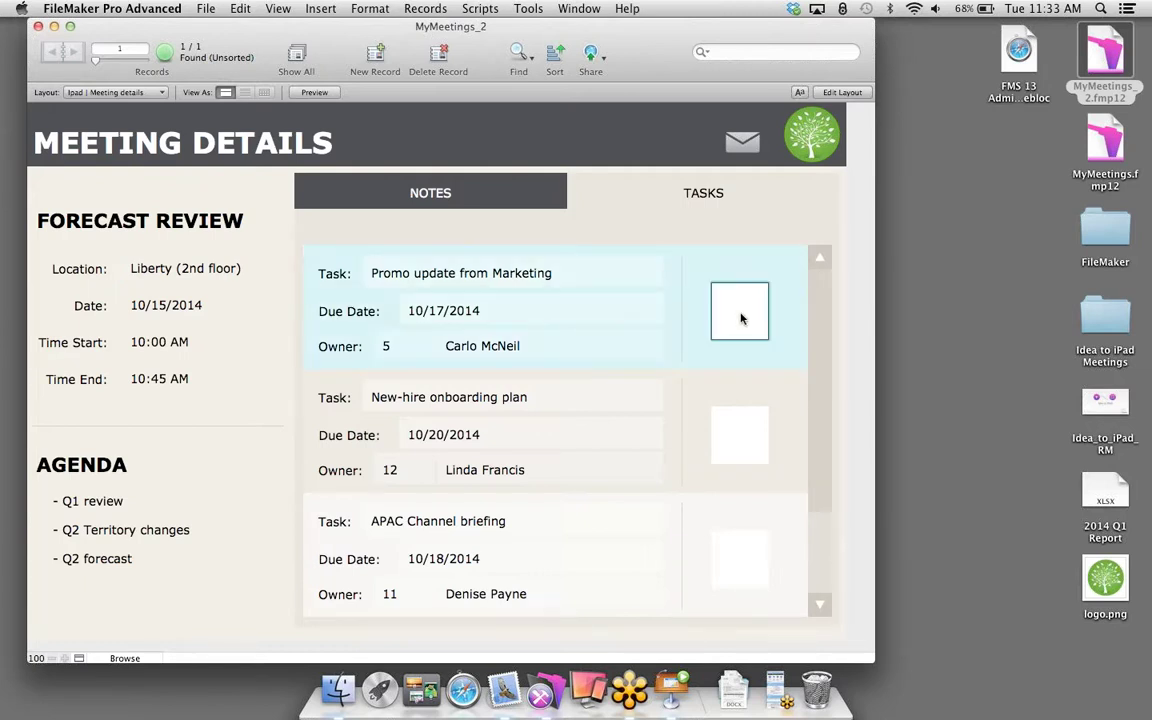
pyautogui.click(741, 318)
pyautogui.click(677, 690)
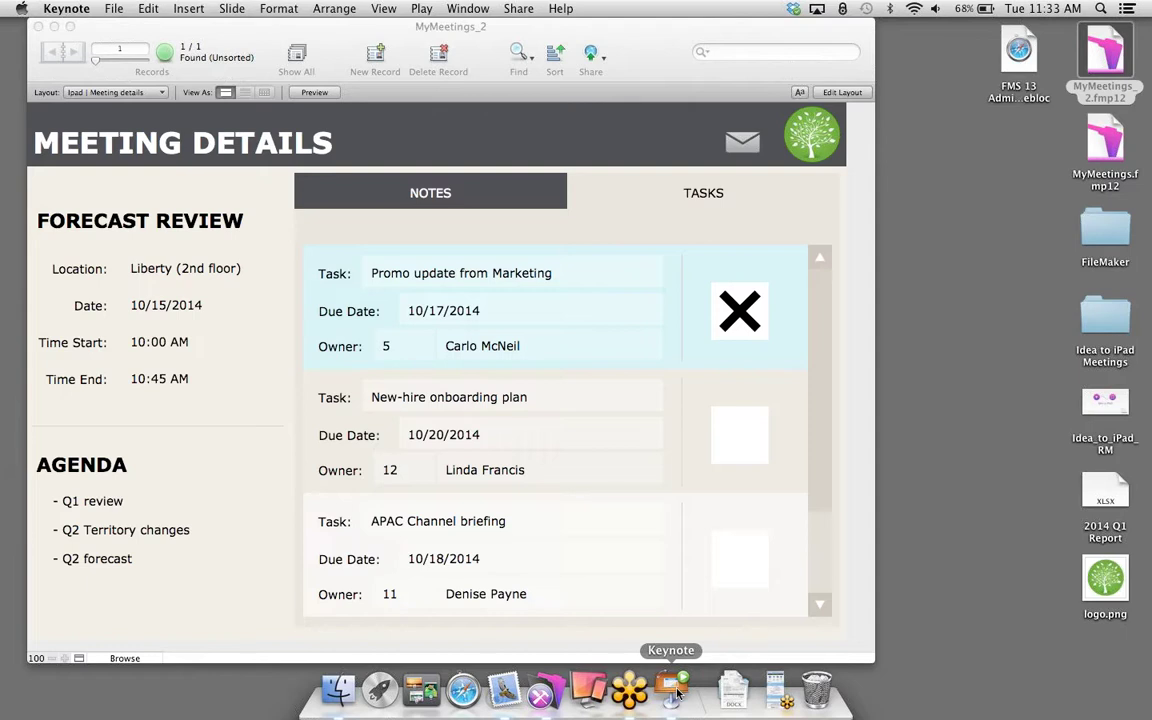
# Resume and exit the Idea to iPad slideshow, then return to the MyMeetings_2 database.
pyautogui.click(673, 688)
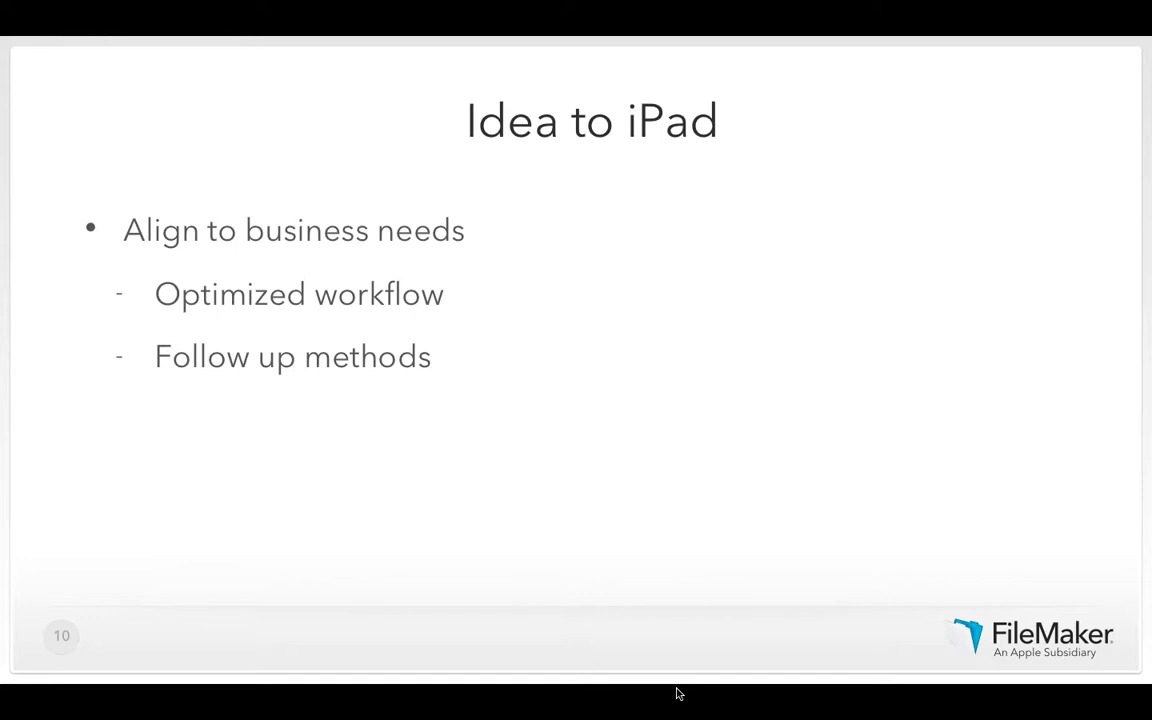
pyautogui.press('Escape')
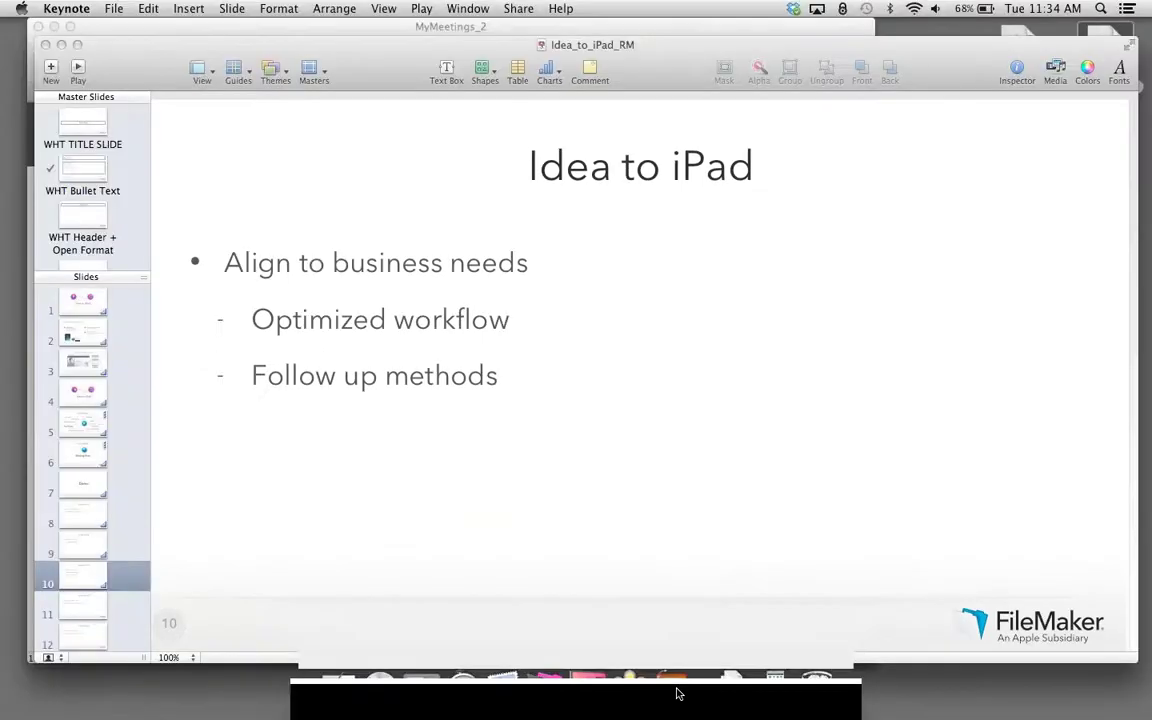
pyautogui.click(676, 694)
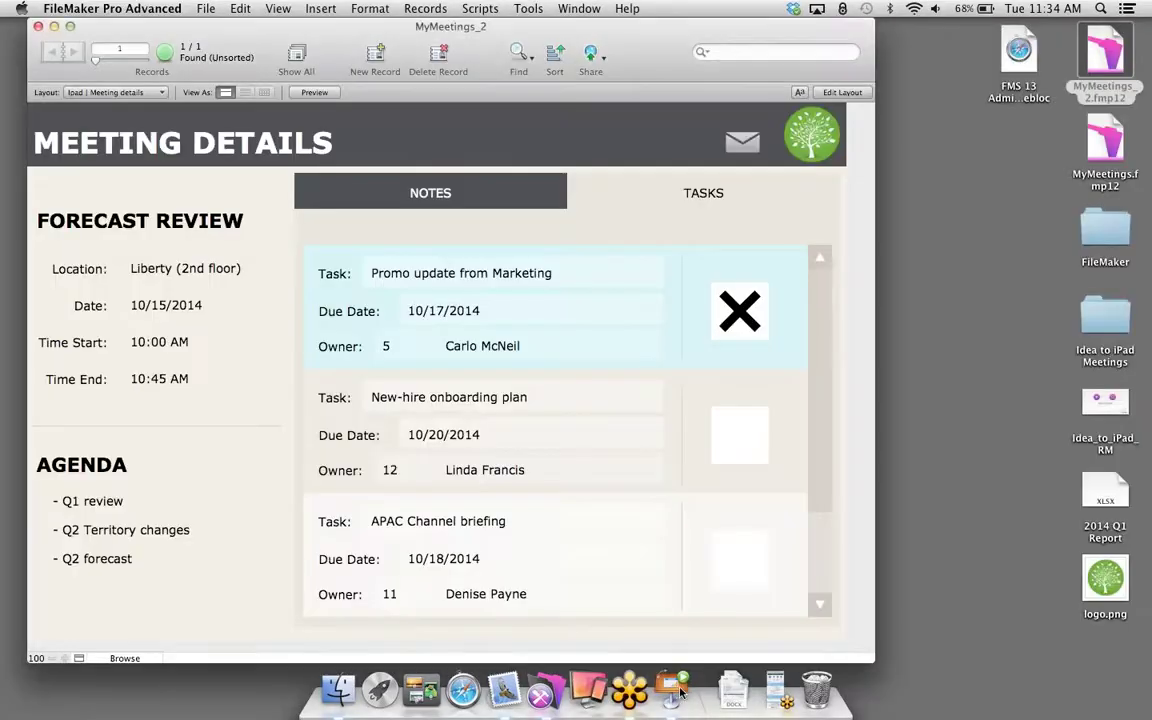
# Show the meeting's NOTES tab, then review File > Send > Mail options and cancel without sending.
pyautogui.click(529, 195)
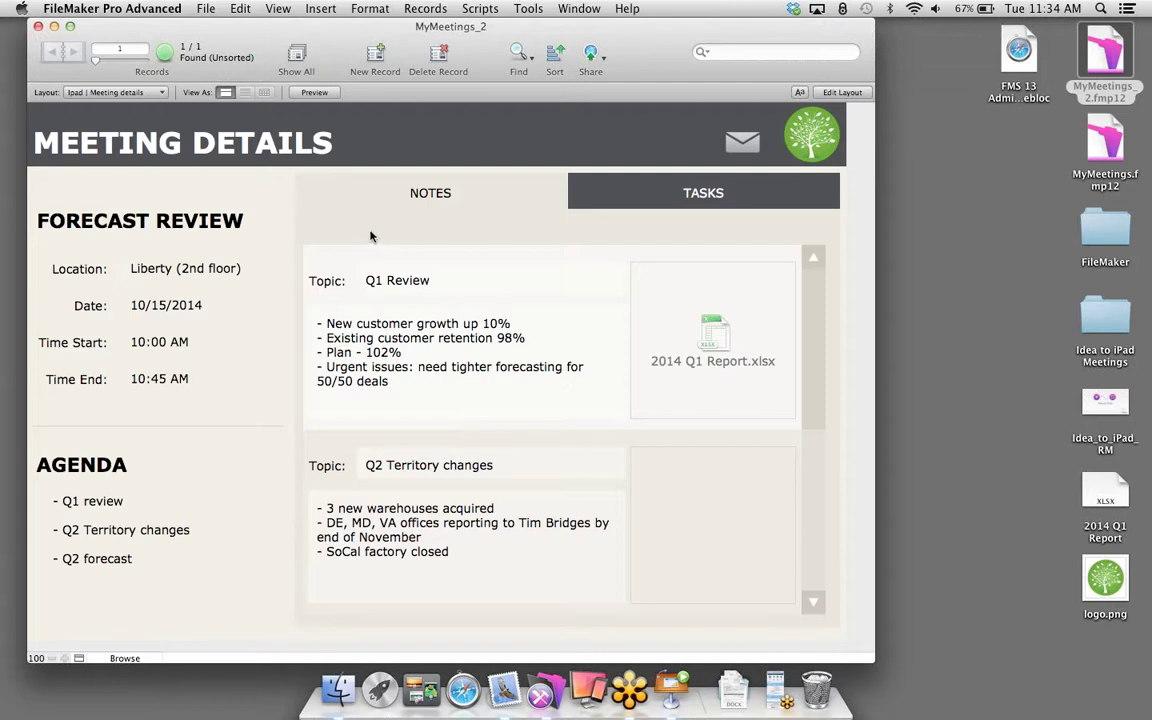
pyautogui.click(205, 10)
pyautogui.moveTo(244, 334)
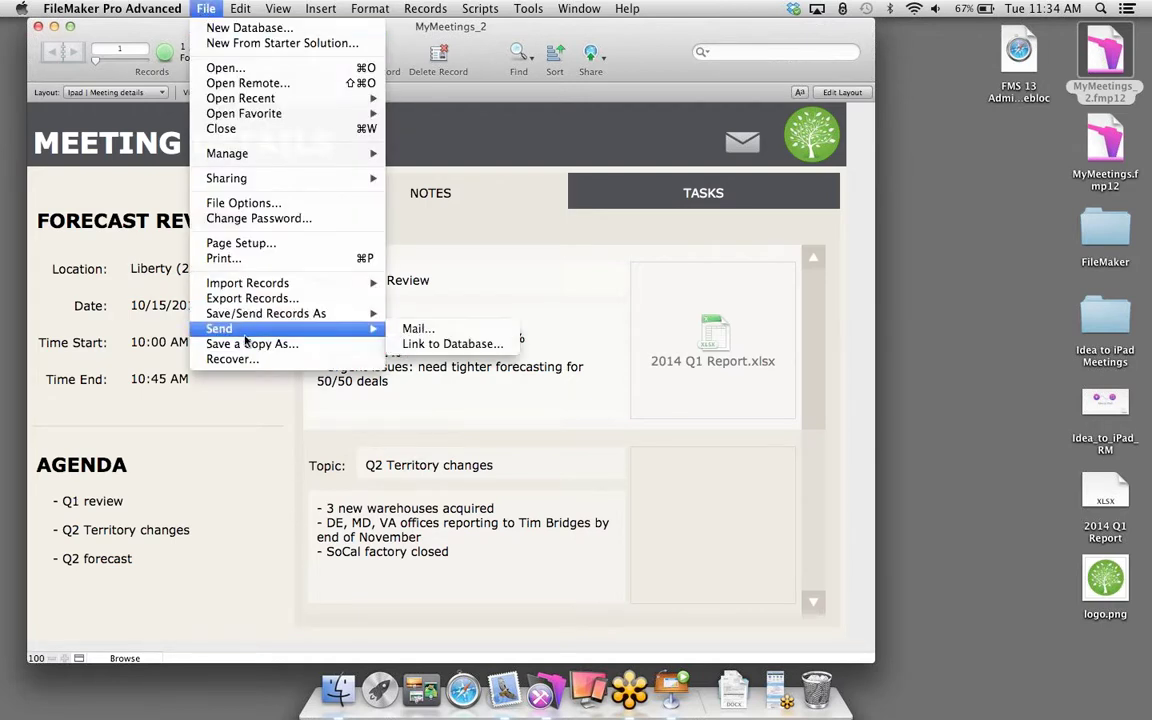
pyautogui.click(415, 328)
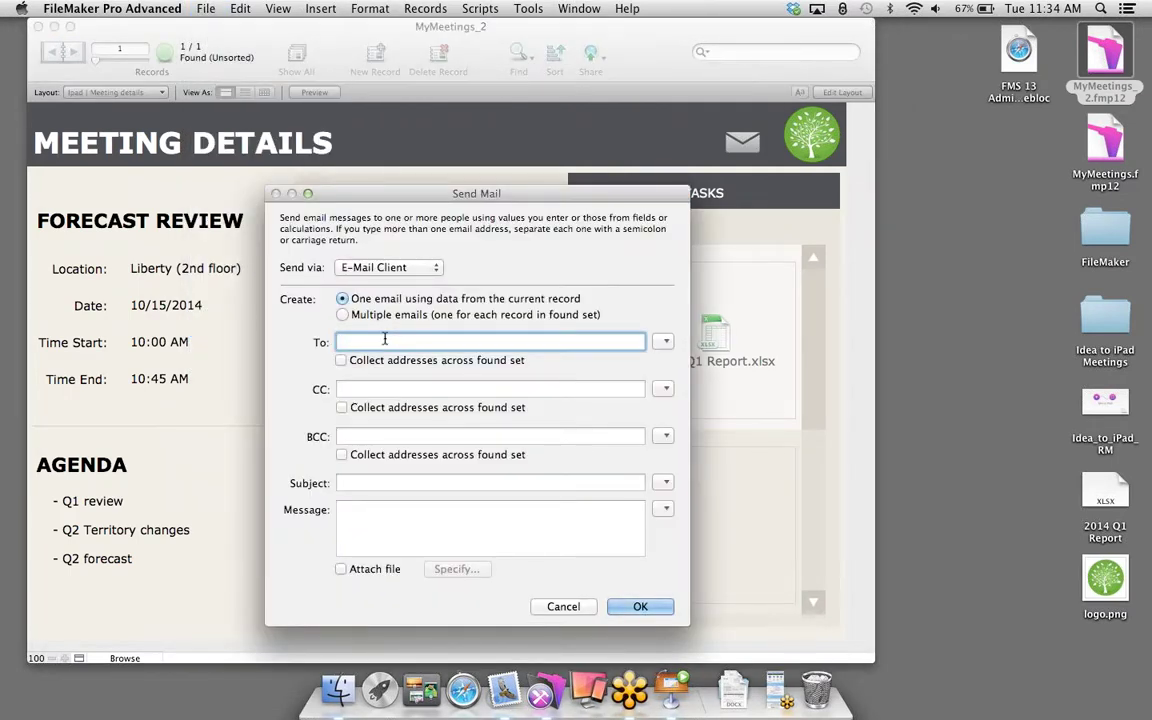
pyautogui.click(373, 526)
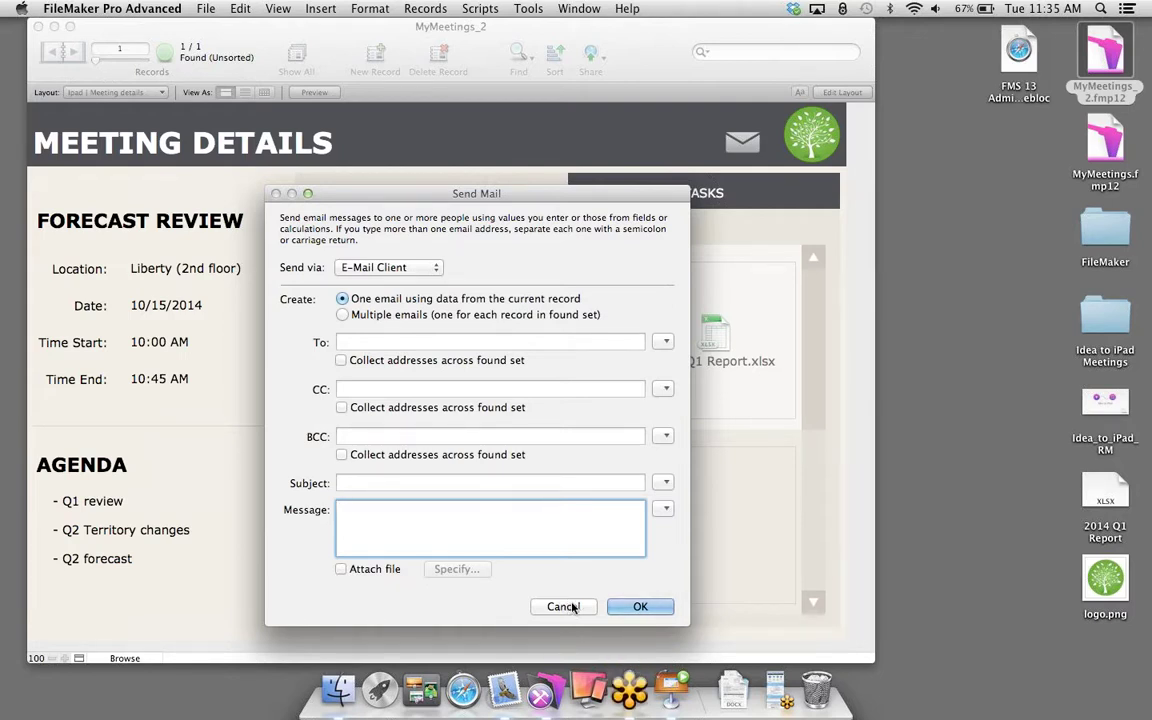
pyautogui.click(562, 607)
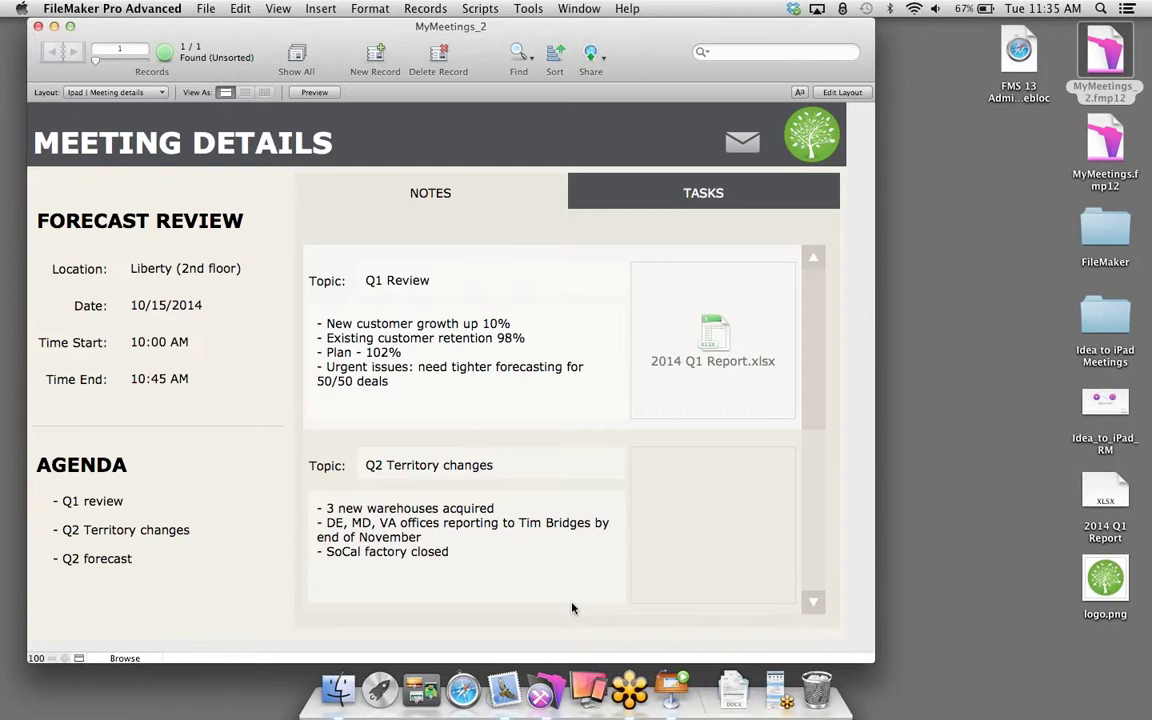
# Create a new script from Scripts > Manage Scripts.
pyautogui.click(482, 8)
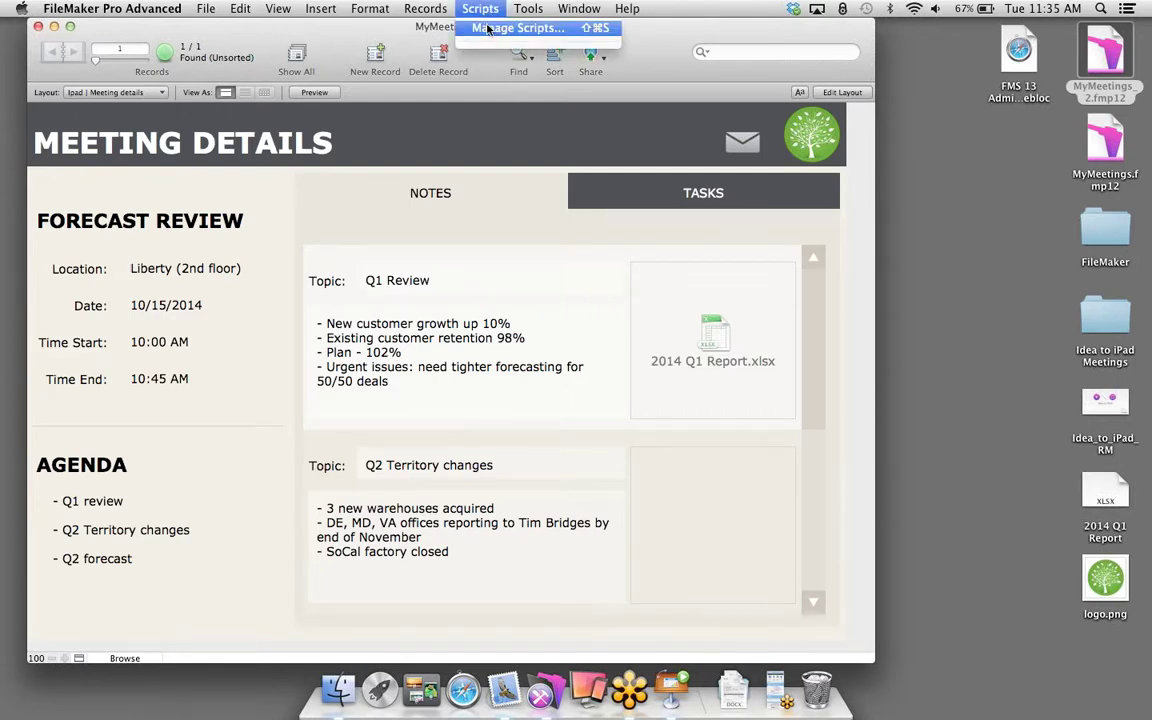
pyautogui.click(488, 28)
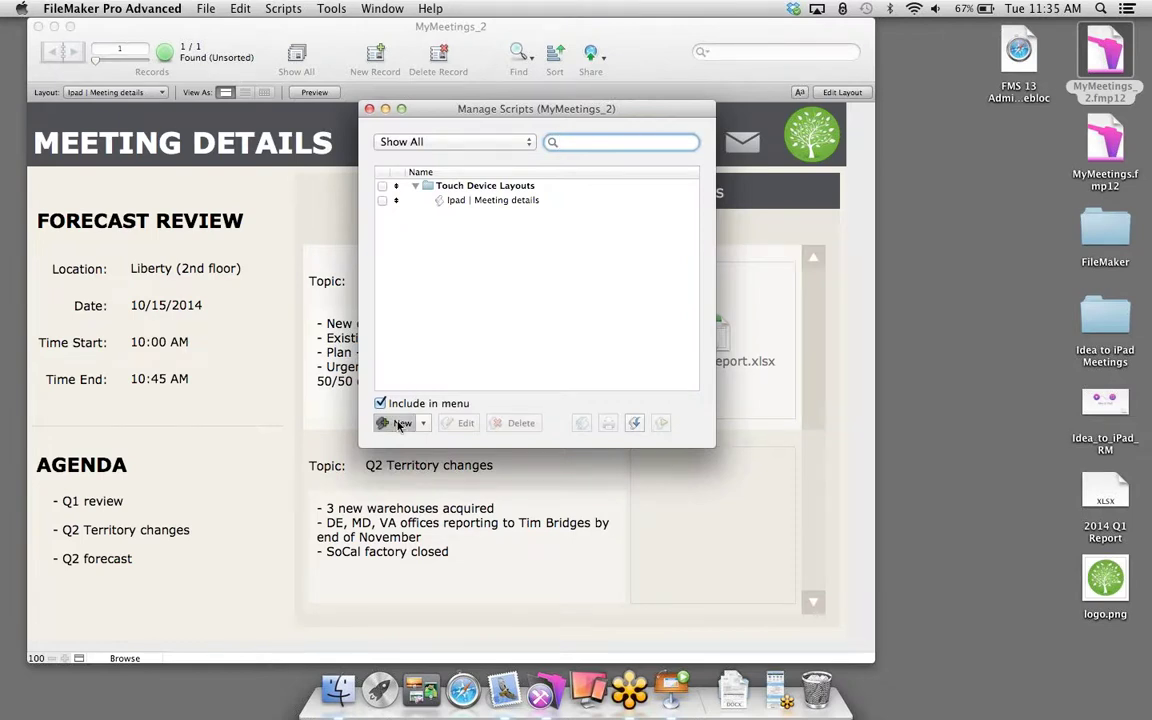
pyautogui.click(400, 423)
pyautogui.moveTo(442, 137); pyautogui.dragTo(283, 63)
pyautogui.scroll(-20, 211, 240)
pyautogui.scroll(-12, 211, 240)
pyautogui.scroll(3, 211, 240)
pyautogui.scroll(20, 211, 240)
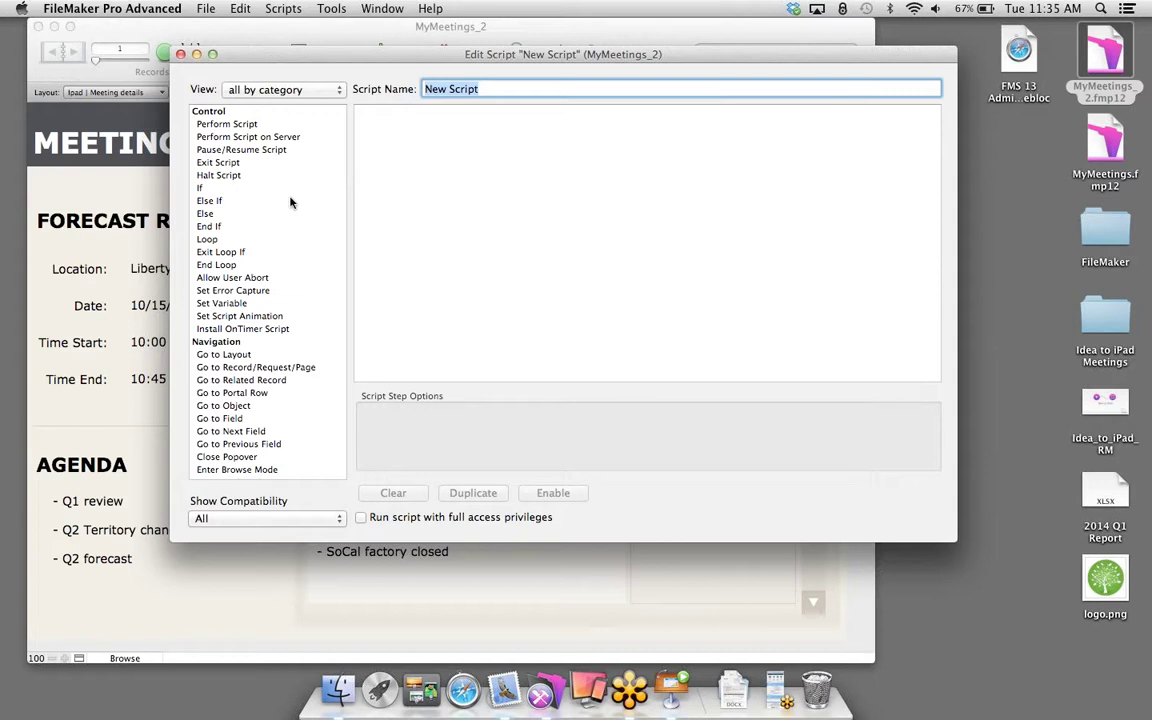
# Name the new script 'Send meeting notes'.
pyautogui.write('Send message')
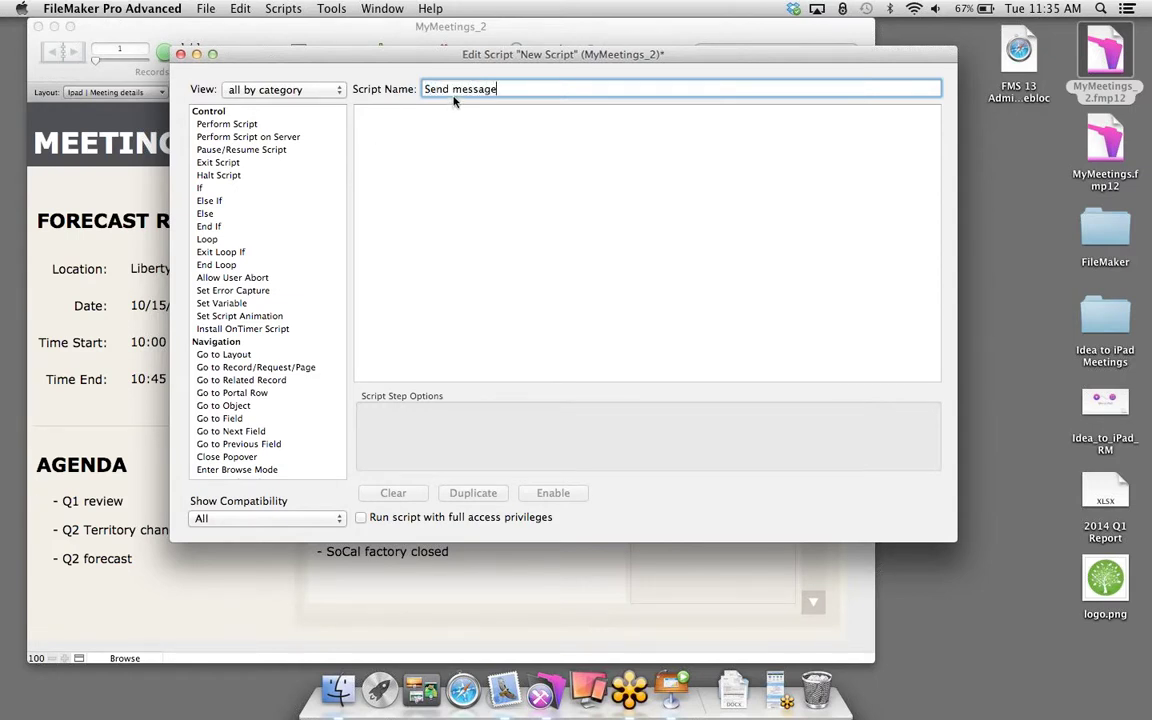
pyautogui.press('BackSpace')
pyautogui.press('BackSpace')
pyautogui.press('BackSpace')
pyautogui.press('BackSpace')
pyautogui.press('BackSpace')
pyautogui.press('BackSpace')
pyautogui.write('eeting notes')
pyautogui.moveTo(425, 57); pyautogui.dragTo(560, 183)
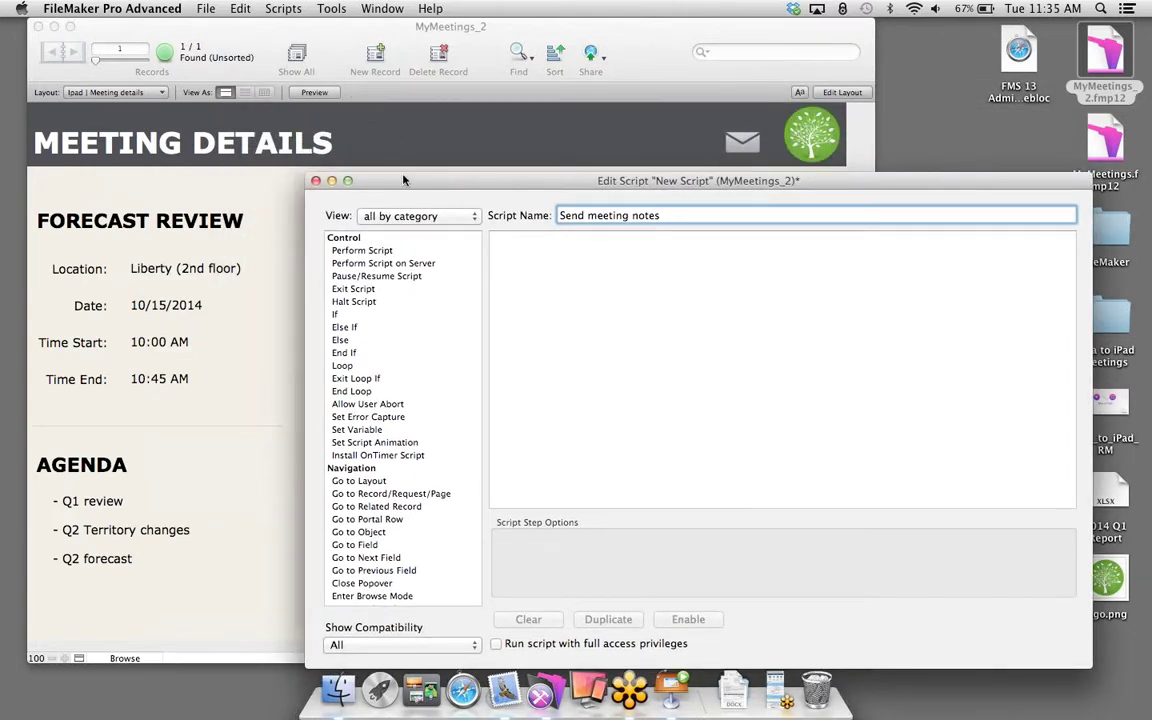
pyautogui.moveTo(404, 180); pyautogui.dragTo(412, 180)
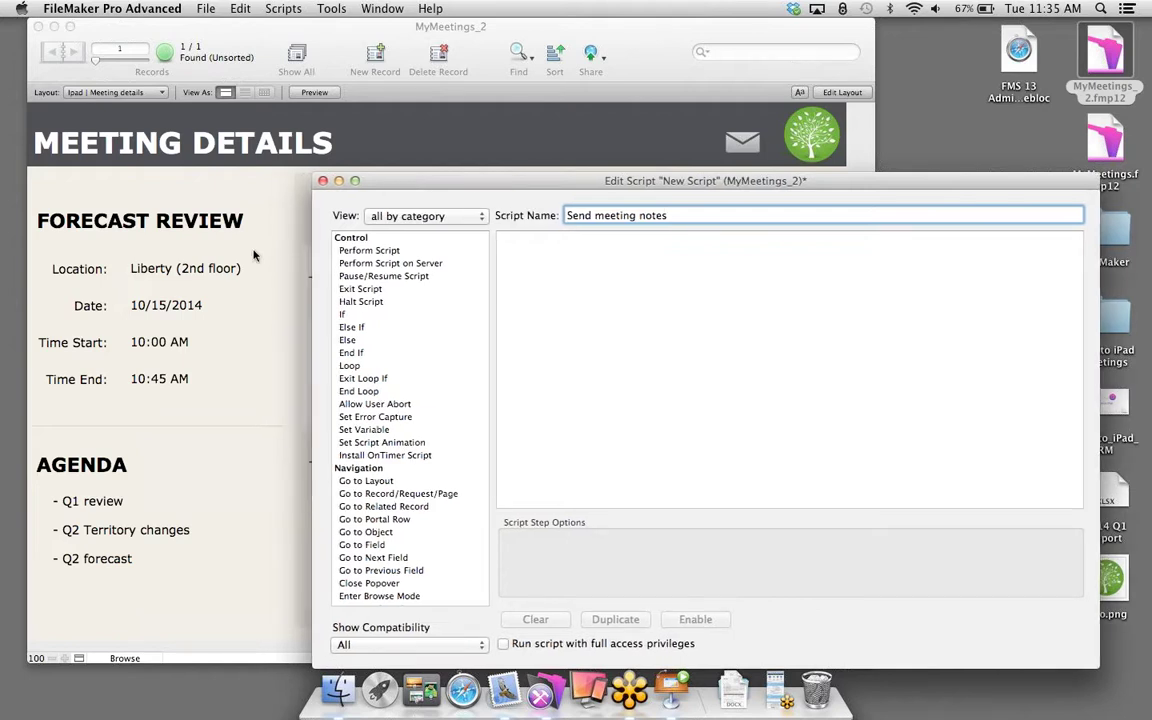
pyautogui.moveTo(390, 183); pyautogui.dragTo(362, 142)
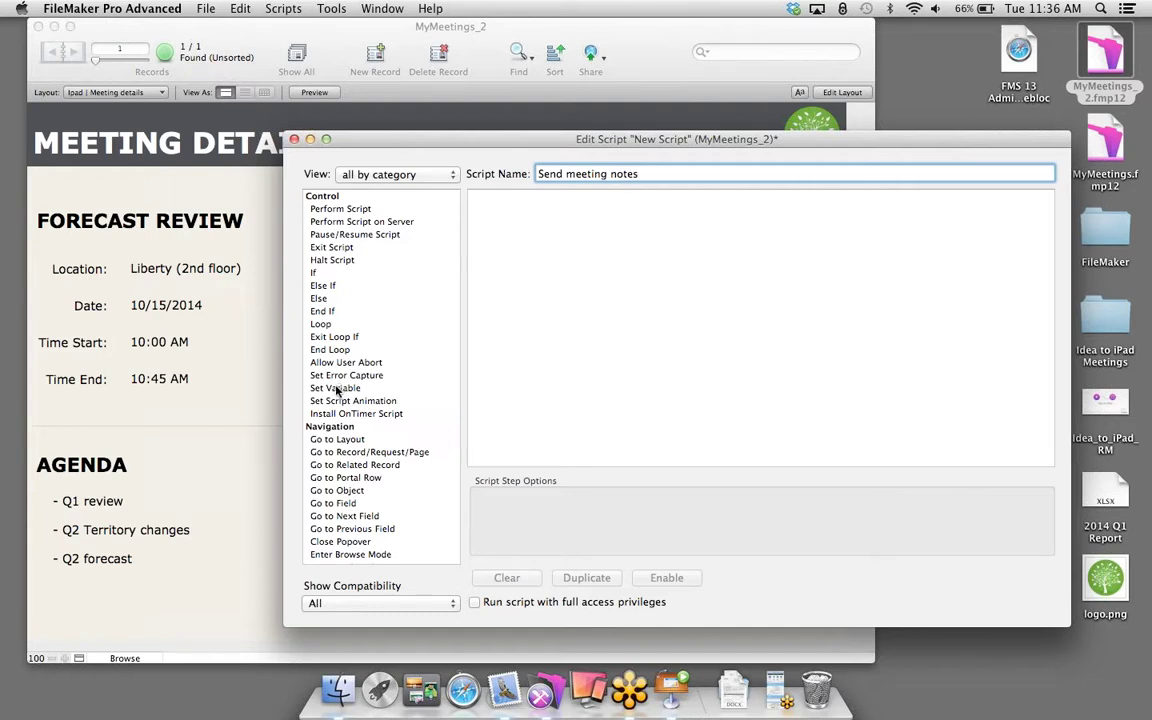
# Add a Set Variable step assigning $MeetingID the value Meetings::pk_MeetingID.
pyautogui.doubleClick(337, 391)
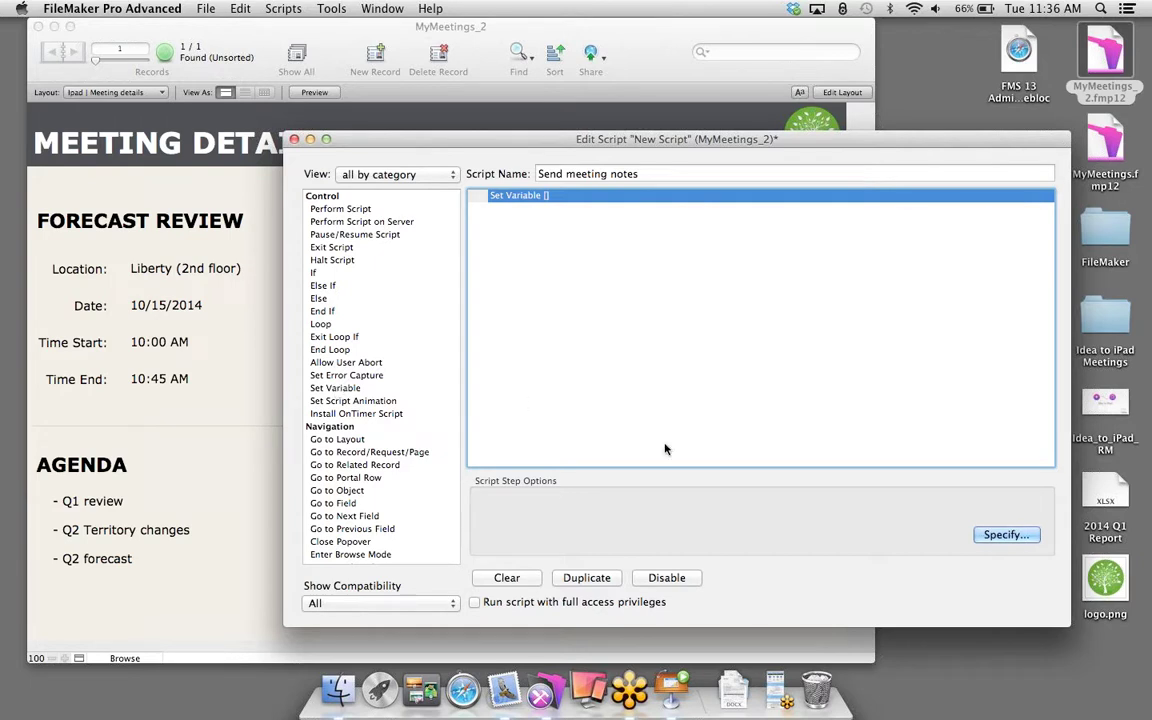
pyautogui.click(977, 531)
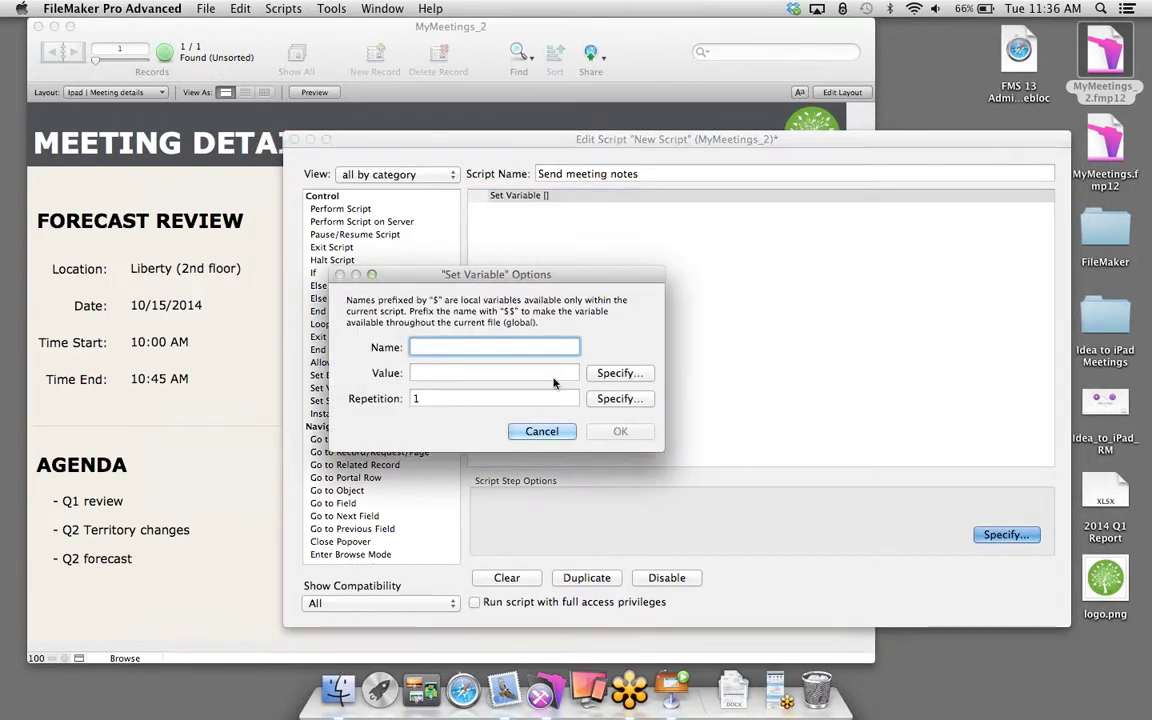
pyautogui.write('$')
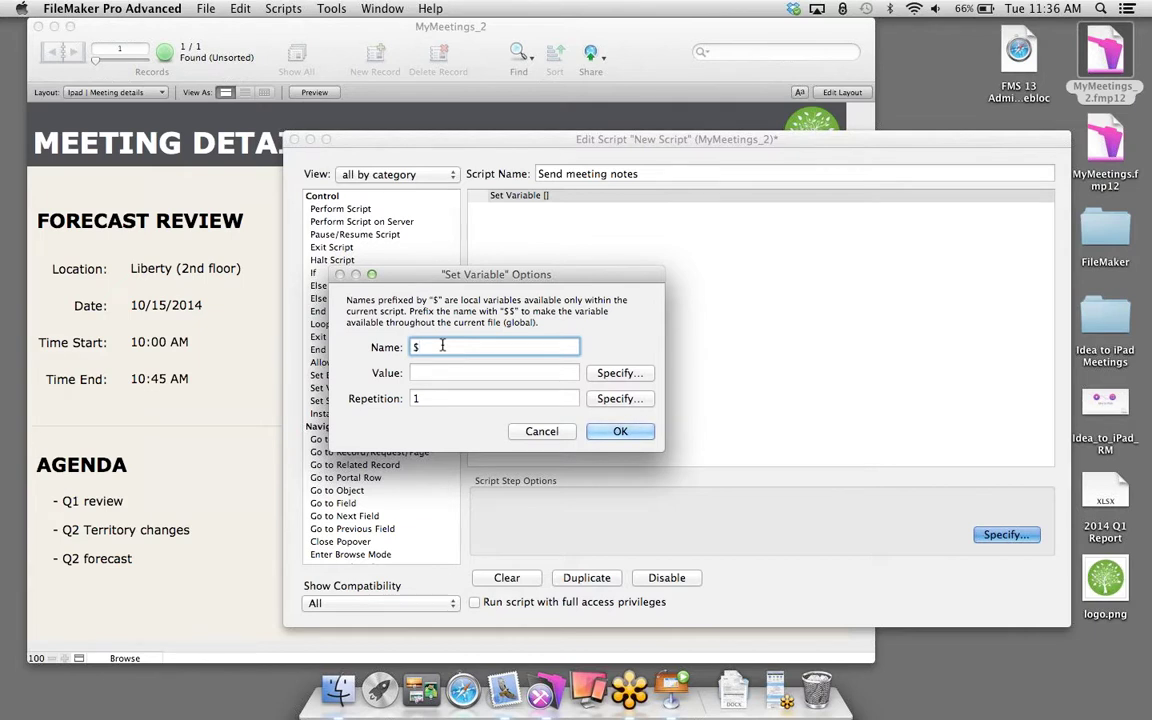
pyautogui.write('MeetingID')
pyautogui.click(620, 373)
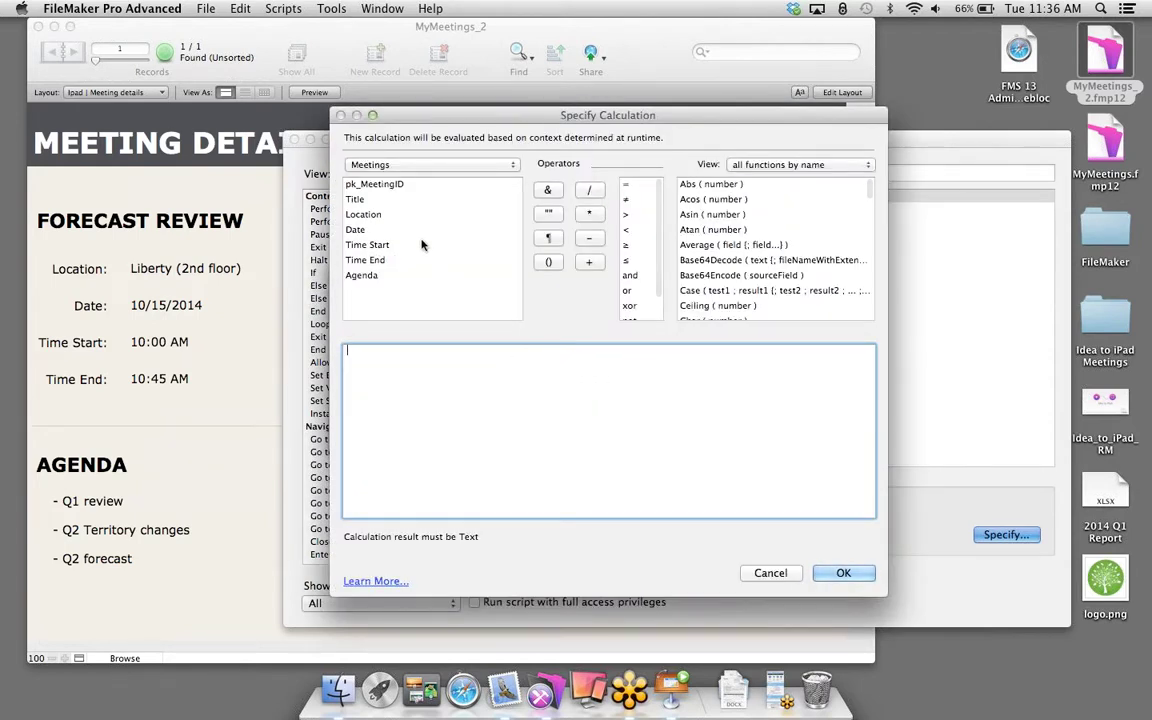
pyautogui.doubleClick(372, 186)
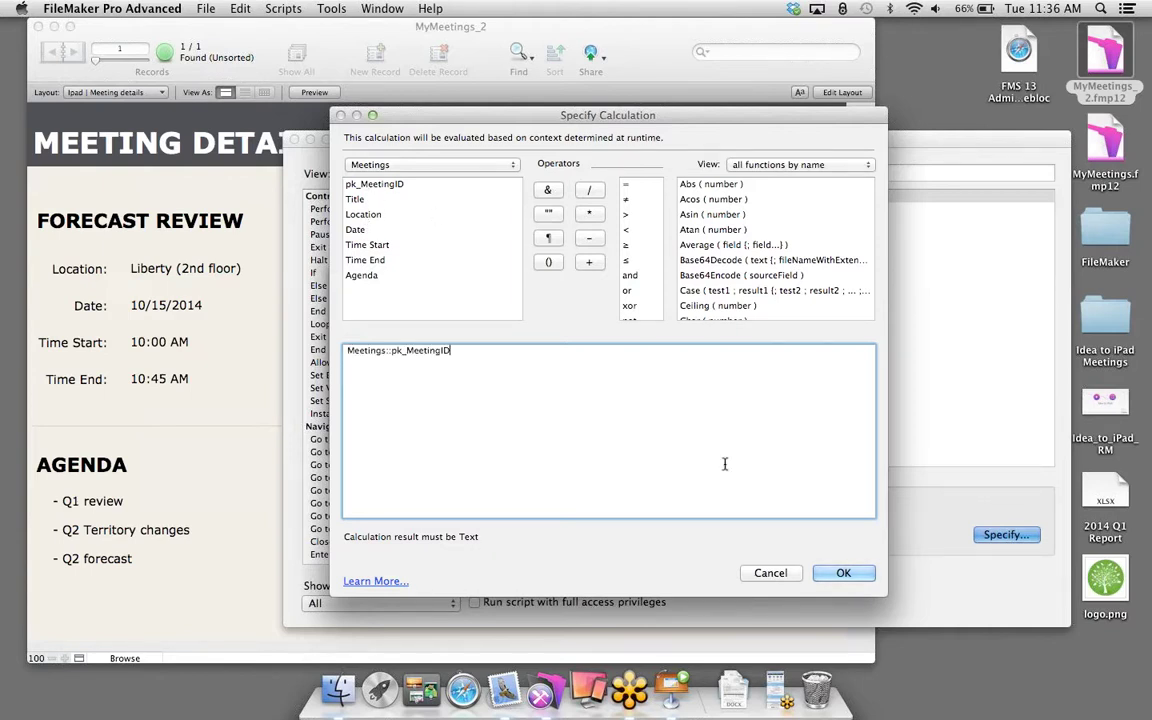
pyautogui.click(840, 572)
pyautogui.click(612, 432)
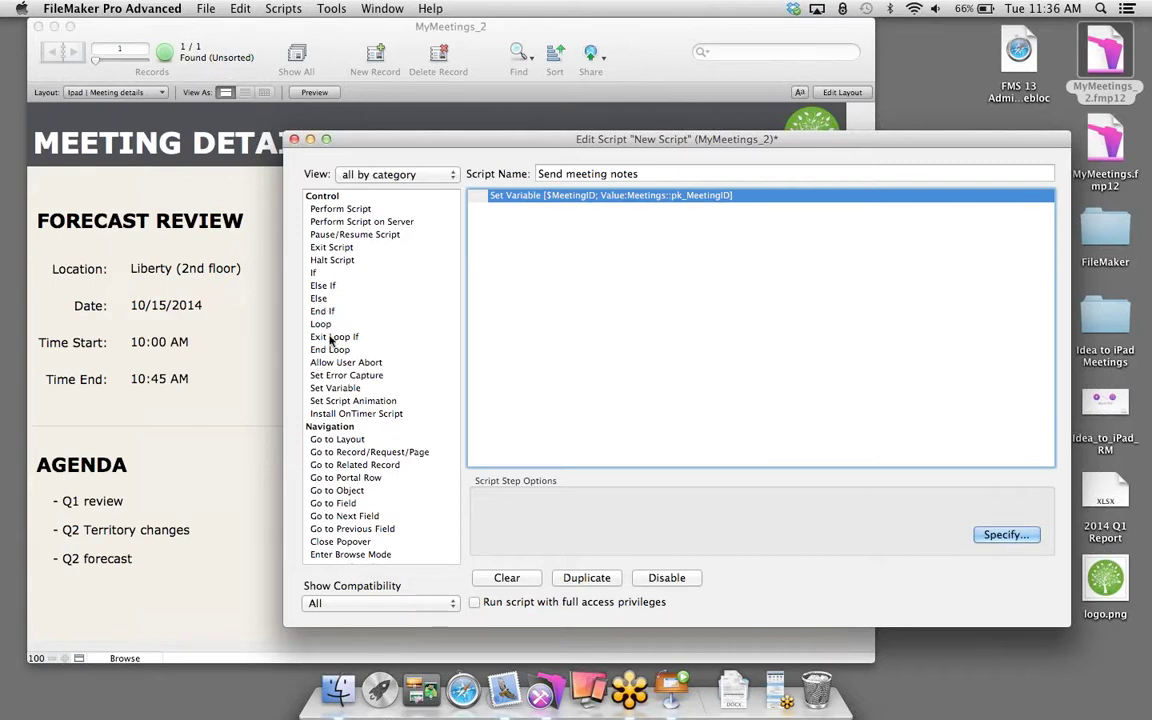
pyautogui.scroll(-3, 327, 390)
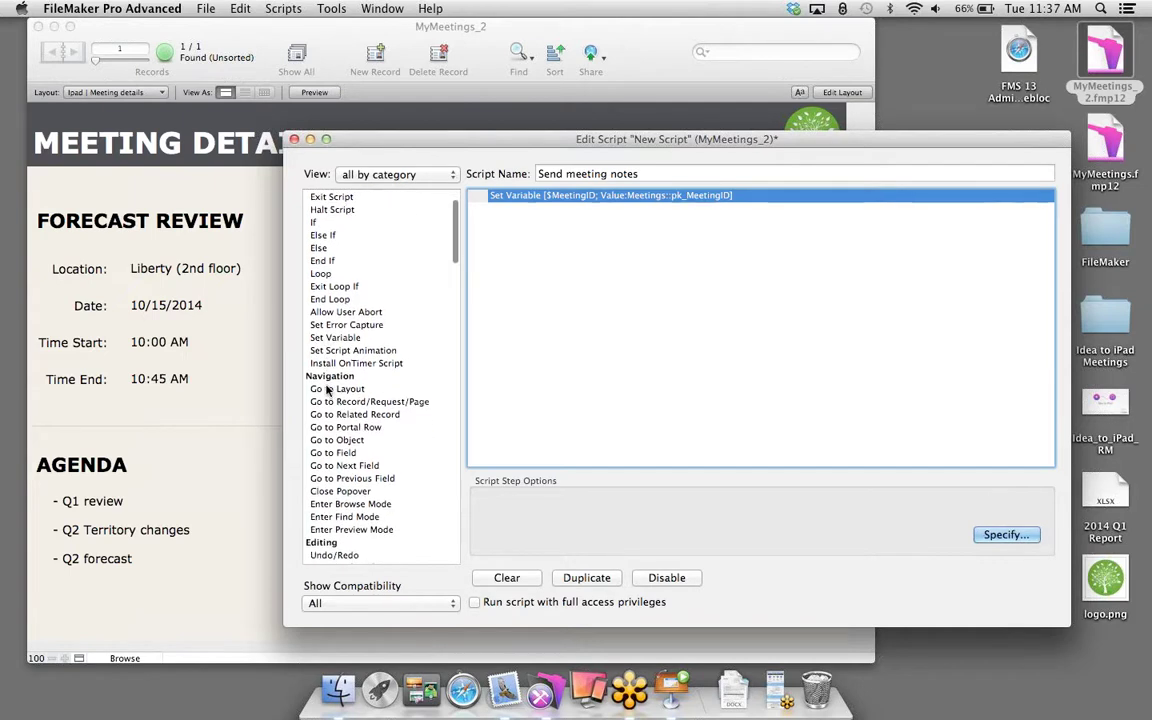
# Add a Go to Layout step targeting the Notes layout, followed by a Perform Find step.
pyautogui.doubleClick(330, 390)
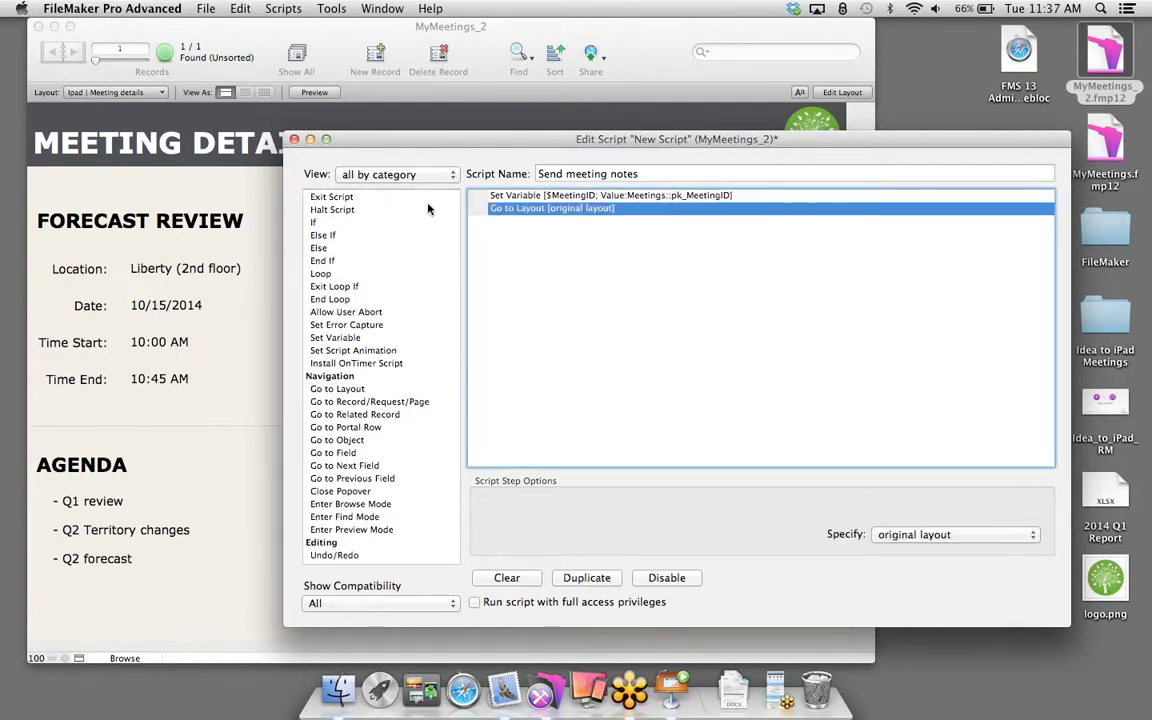
pyautogui.moveTo(431, 145); pyautogui.dragTo(703, 347)
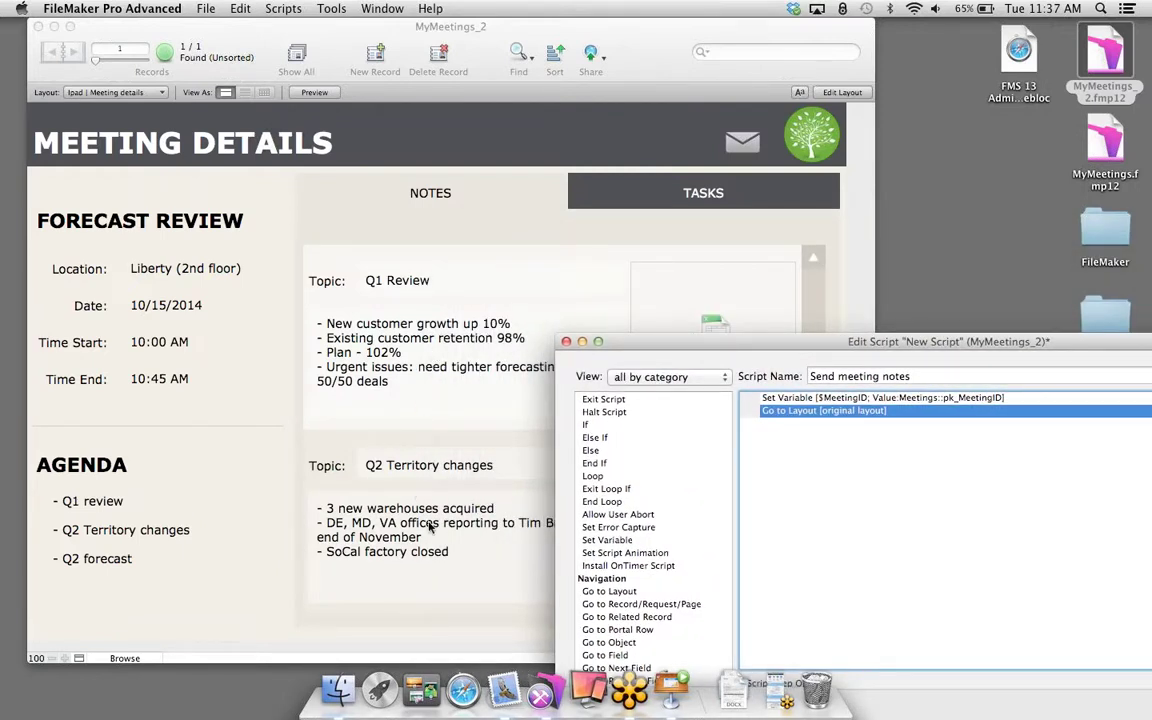
pyautogui.moveTo(703, 347); pyautogui.dragTo(418, 132)
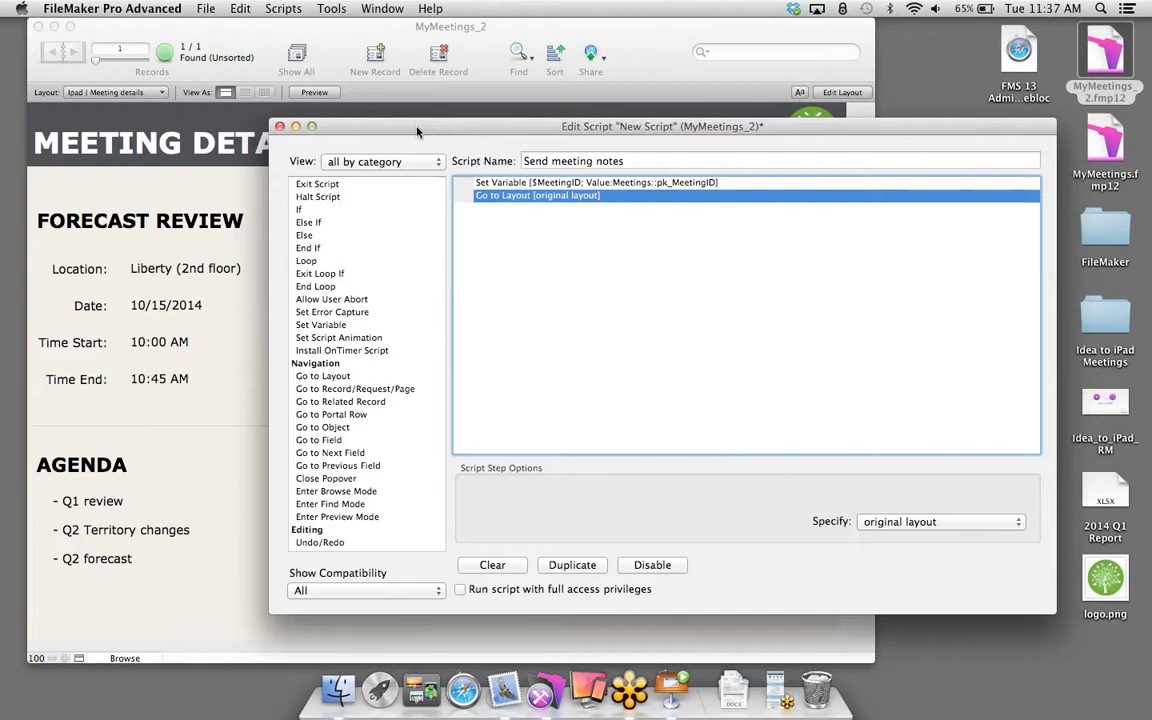
pyautogui.moveTo(417, 131); pyautogui.dragTo(419, 132)
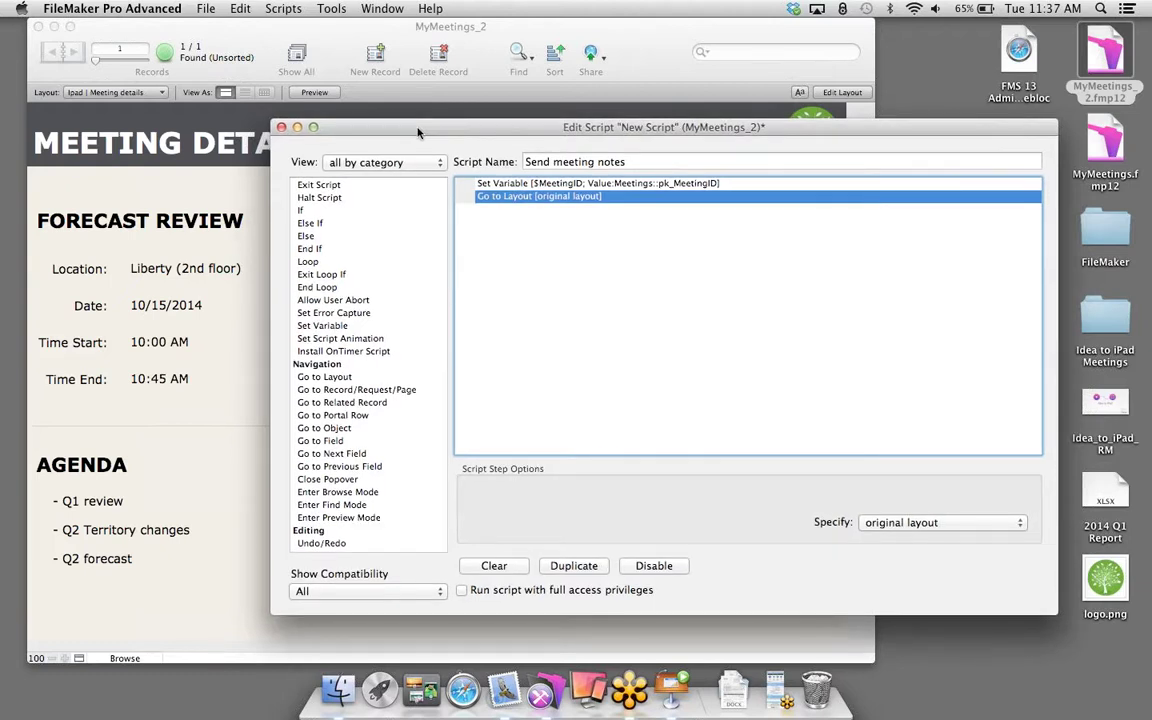
pyautogui.click(963, 523)
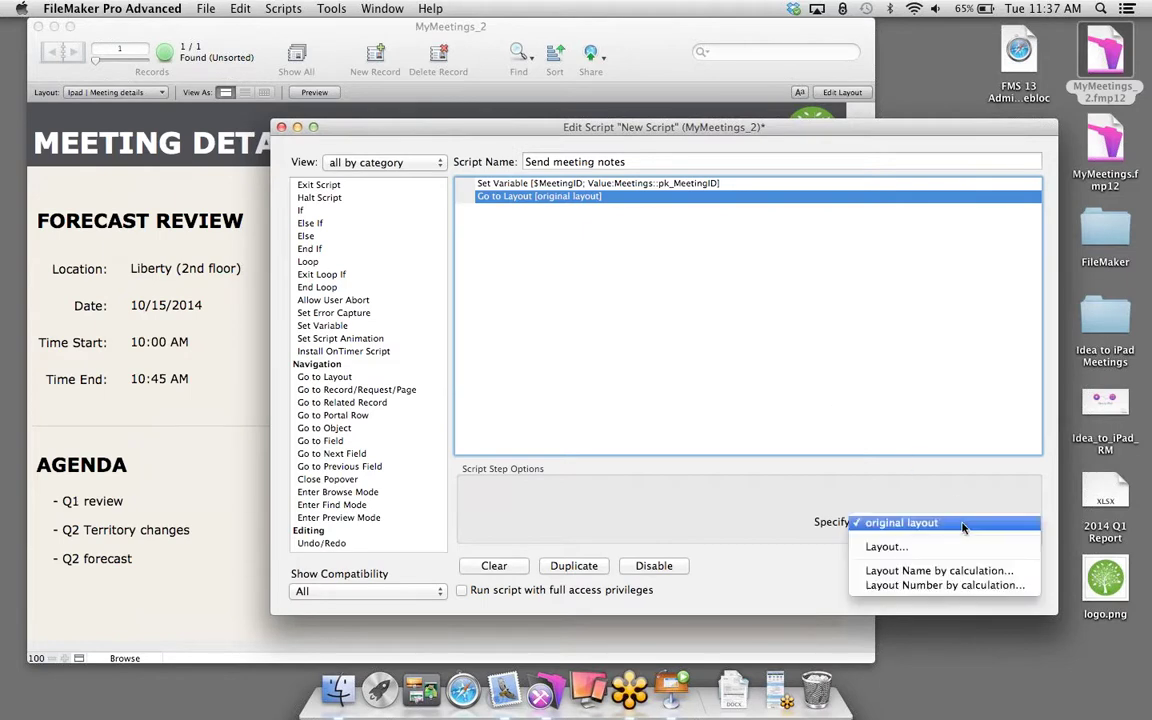
pyautogui.click(887, 547)
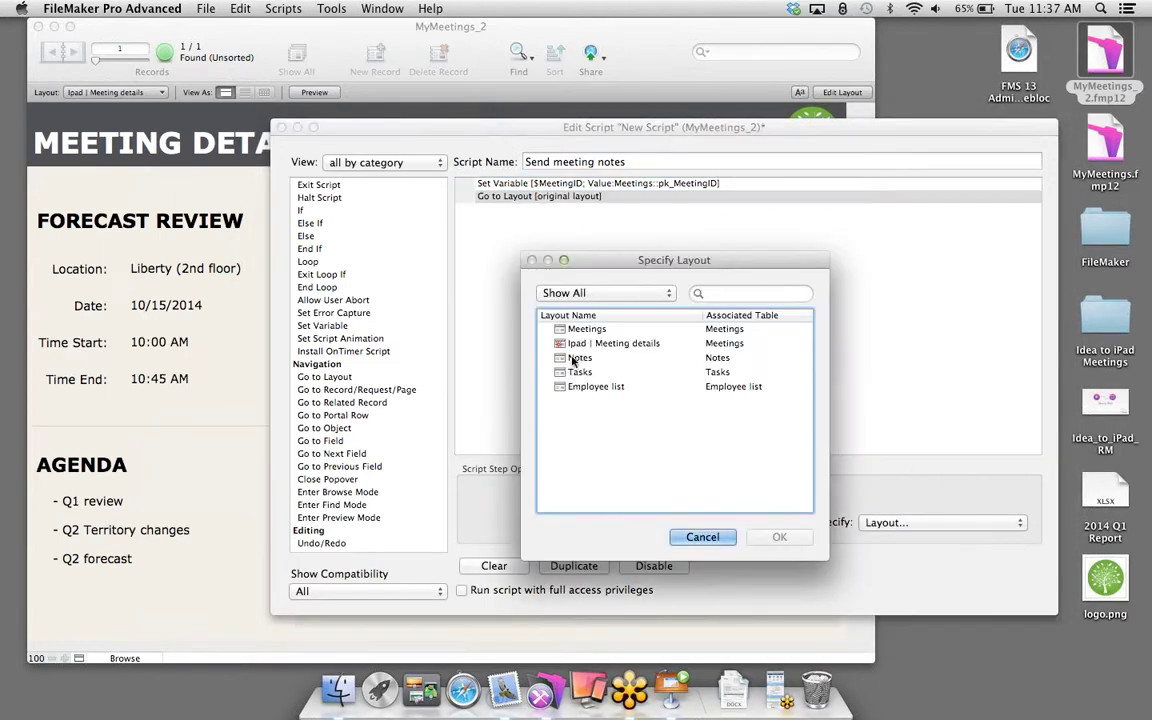
pyautogui.click(579, 358)
pyautogui.click(778, 537)
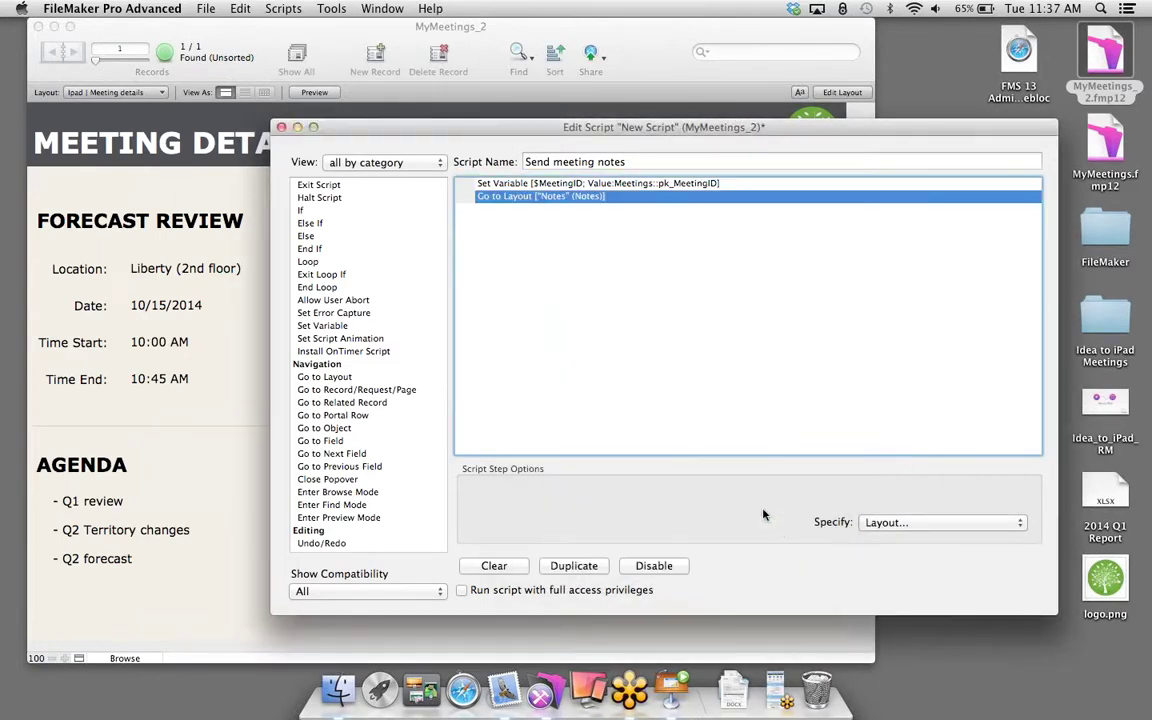
pyautogui.scroll(-10, 315, 362)
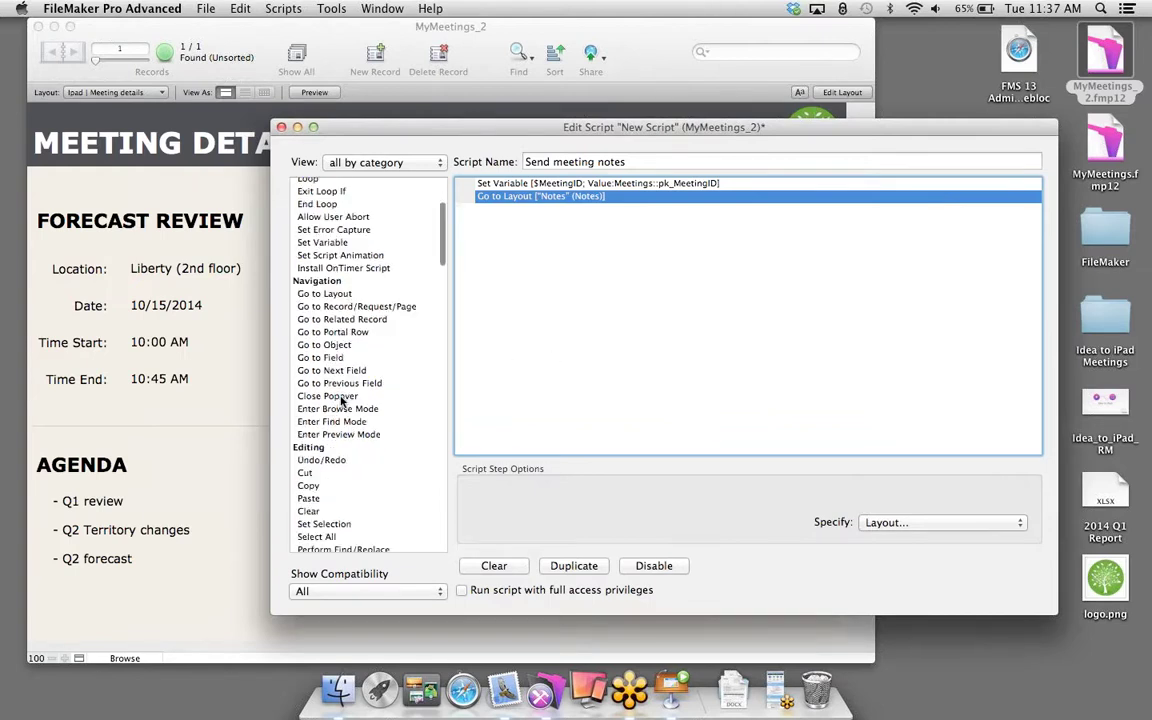
pyautogui.scroll(-10, 341, 401)
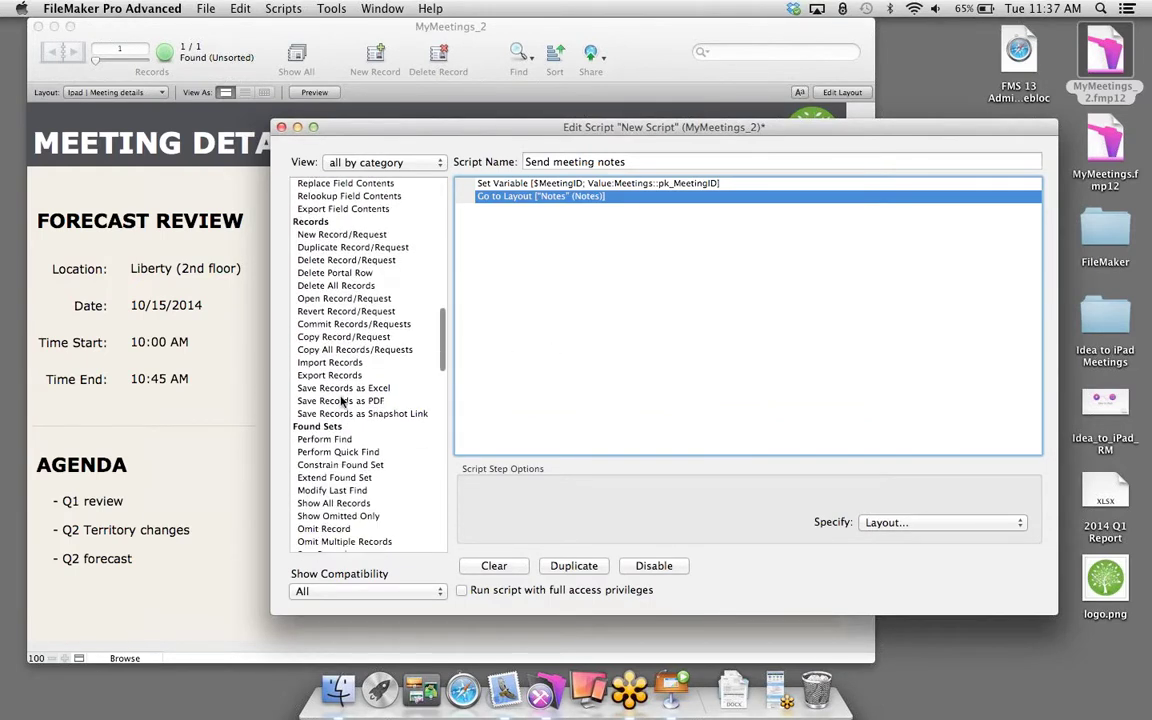
pyautogui.doubleClick(331, 405)
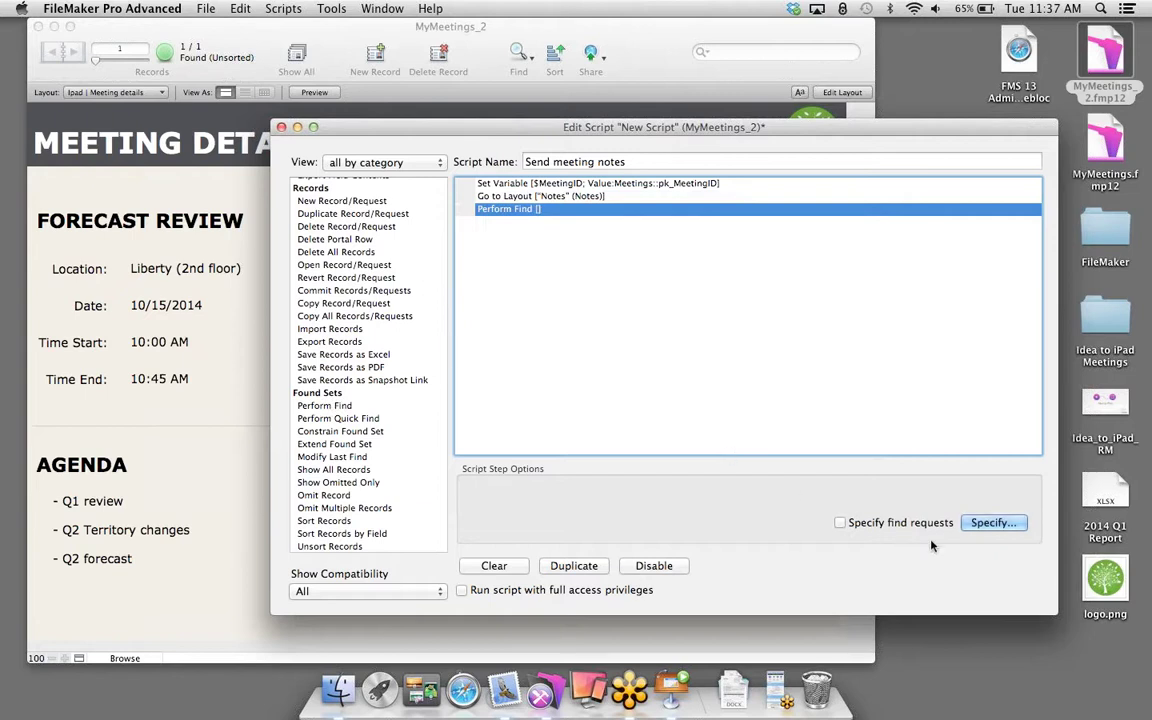
# Give the Perform Find step a request matching Notes::fk_MeetingID to ==$MeetingID.
pyautogui.click(990, 523)
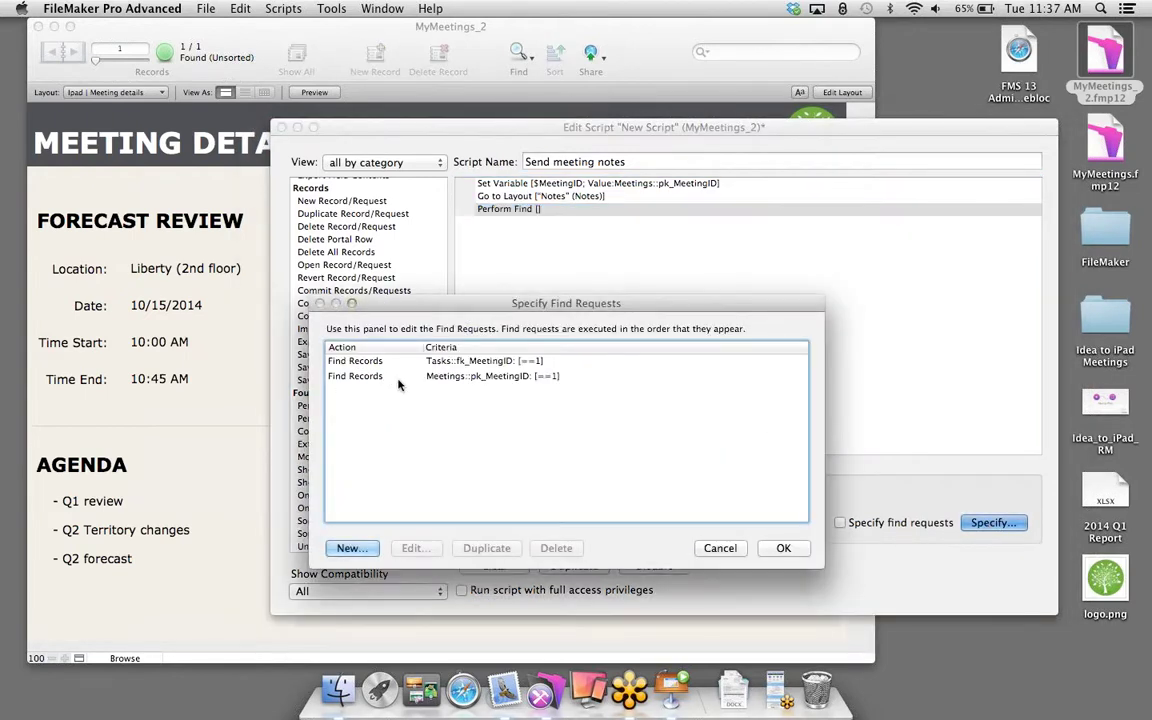
pyautogui.click(347, 550)
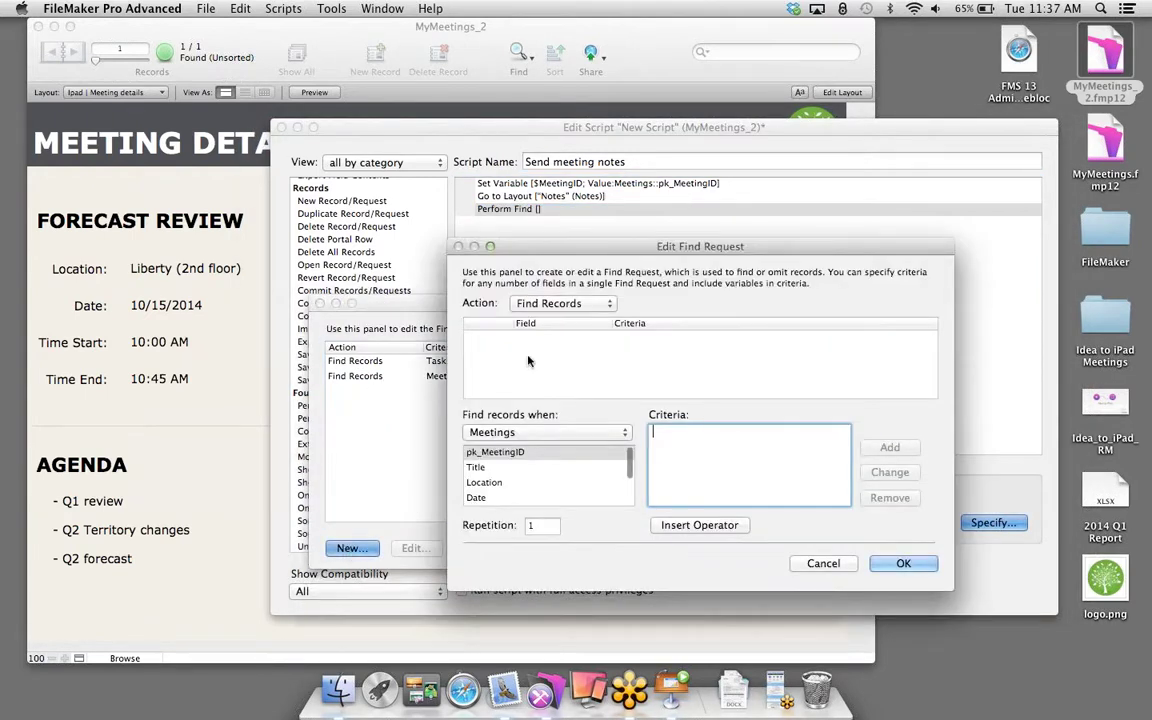
pyautogui.moveTo(580, 253); pyautogui.dragTo(507, 237)
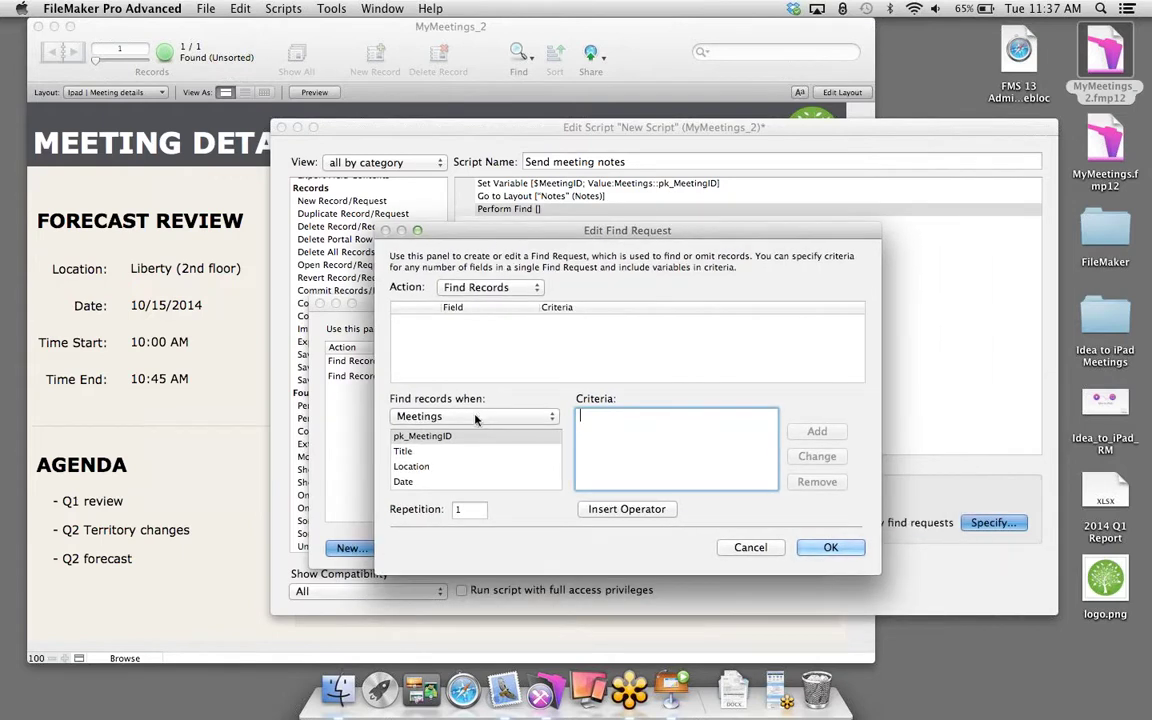
pyautogui.click(462, 424)
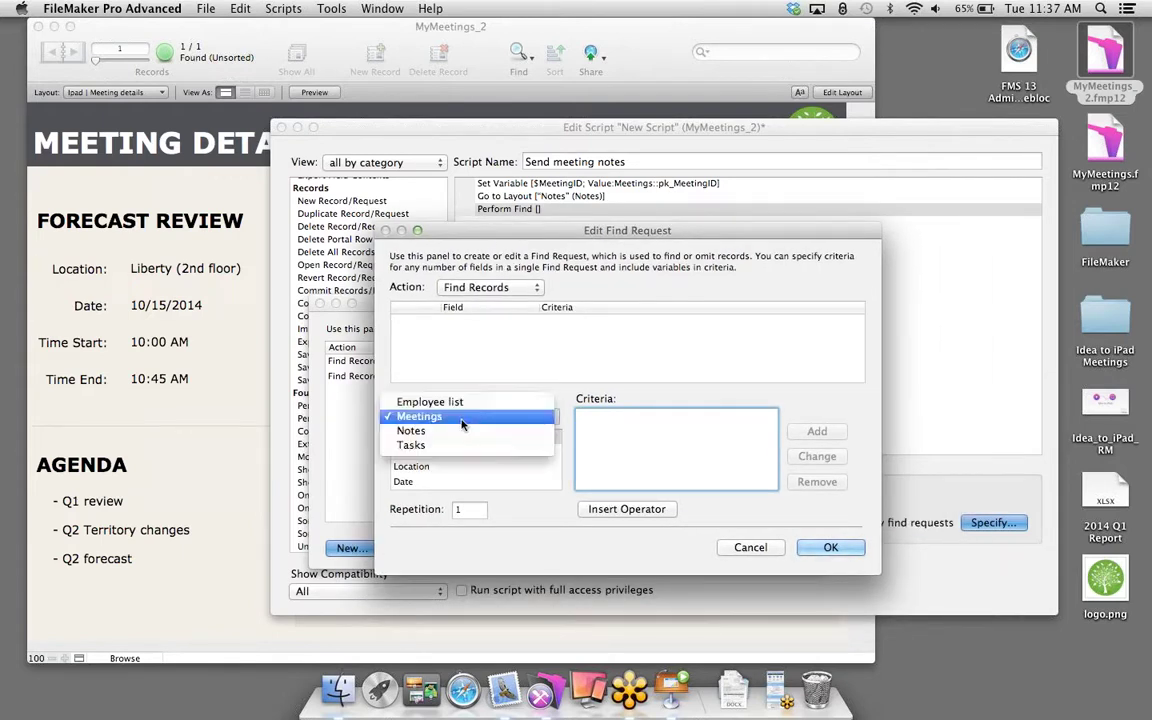
pyautogui.click(456, 431)
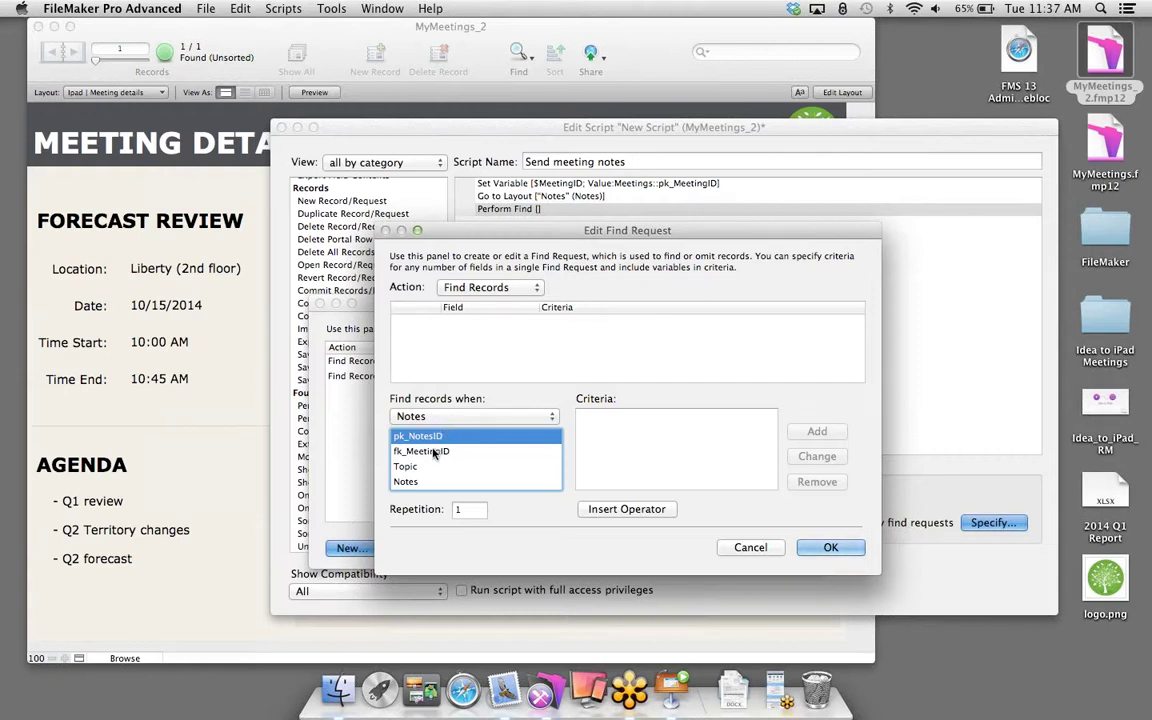
pyautogui.click(438, 452)
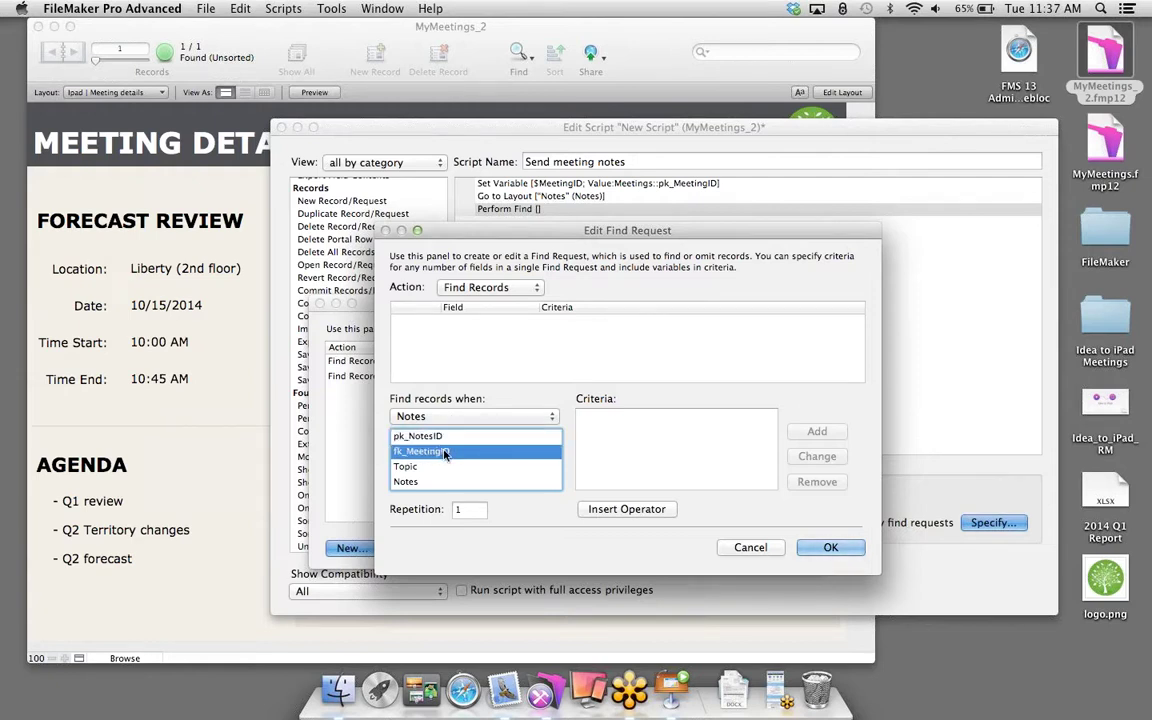
pyautogui.click(620, 438)
pyautogui.write('==$MeetingID')
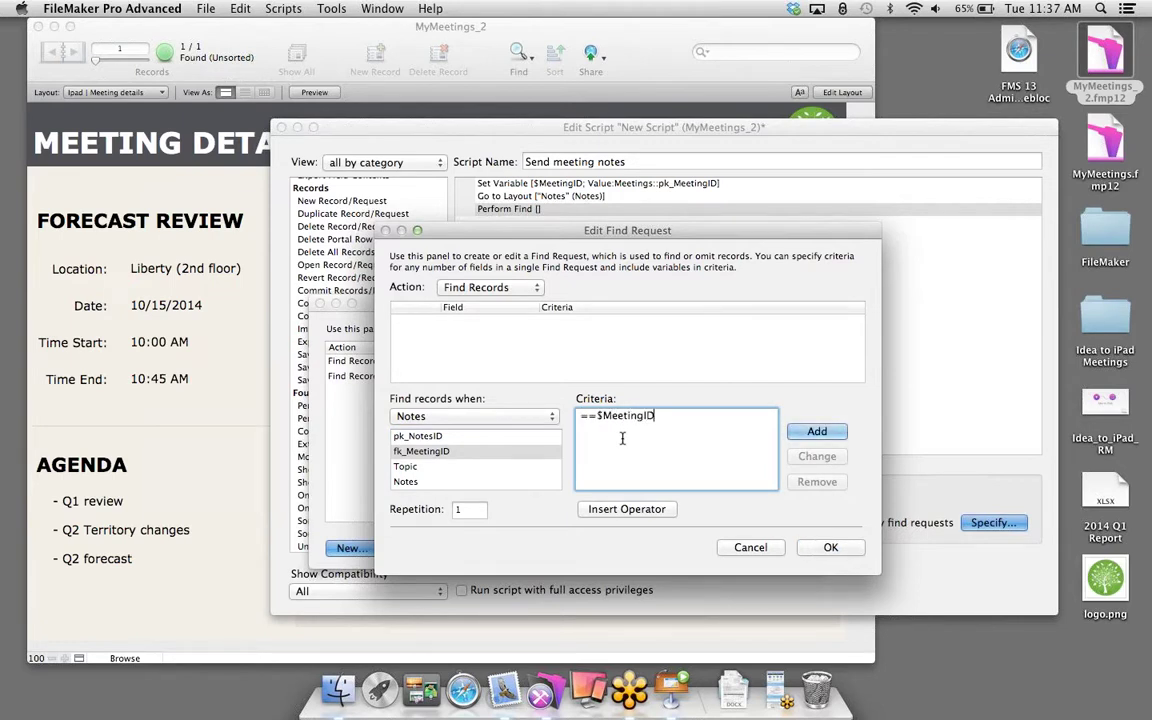
pyautogui.click(817, 431)
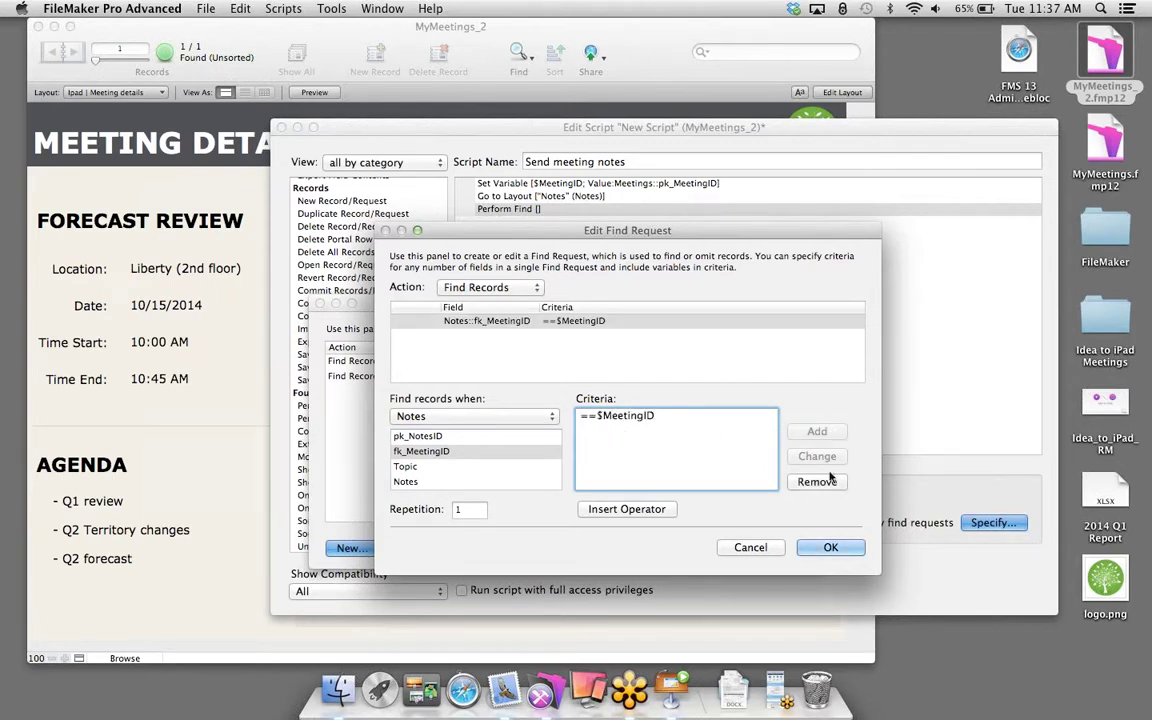
pyautogui.click(829, 547)
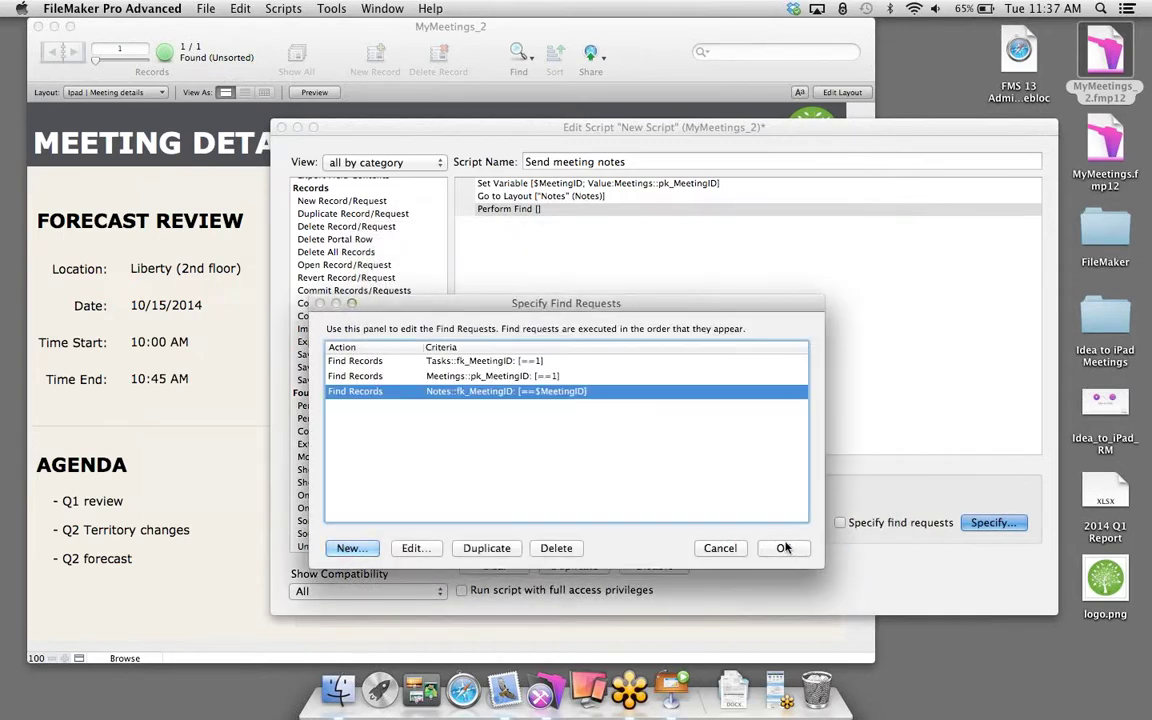
pyautogui.click(784, 547)
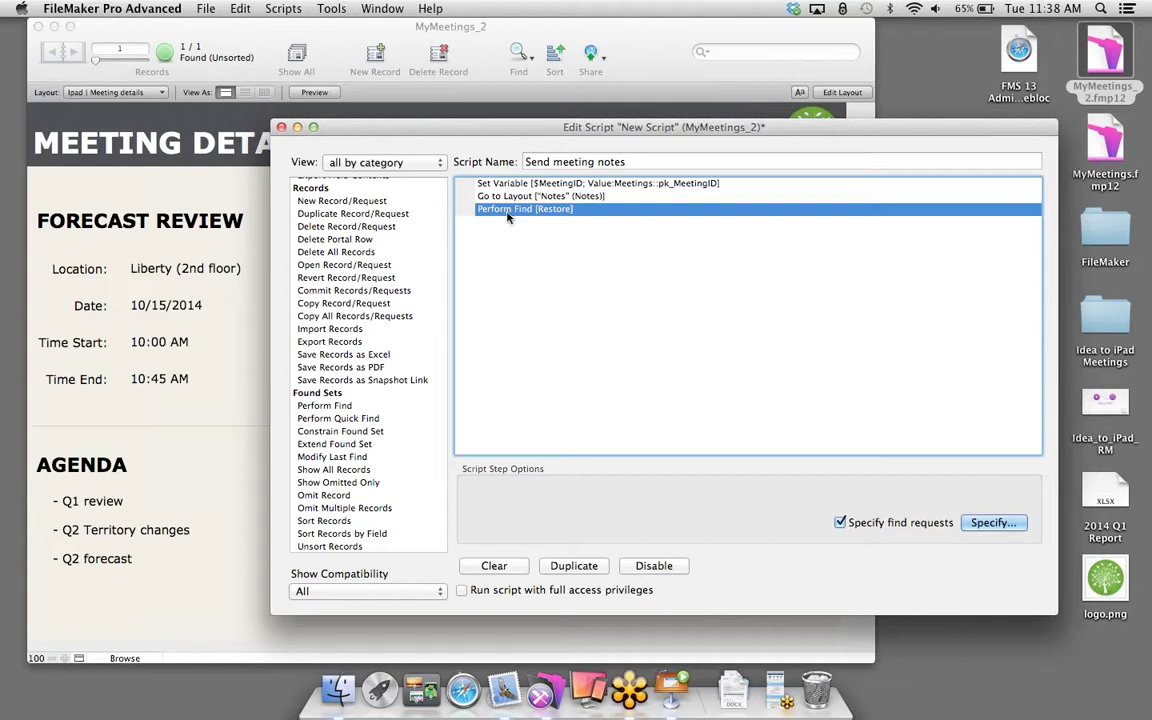
# Add a Go to Record (First) step and show Notes layout record 1 behind the editor.
pyautogui.scroll(15, 335, 383)
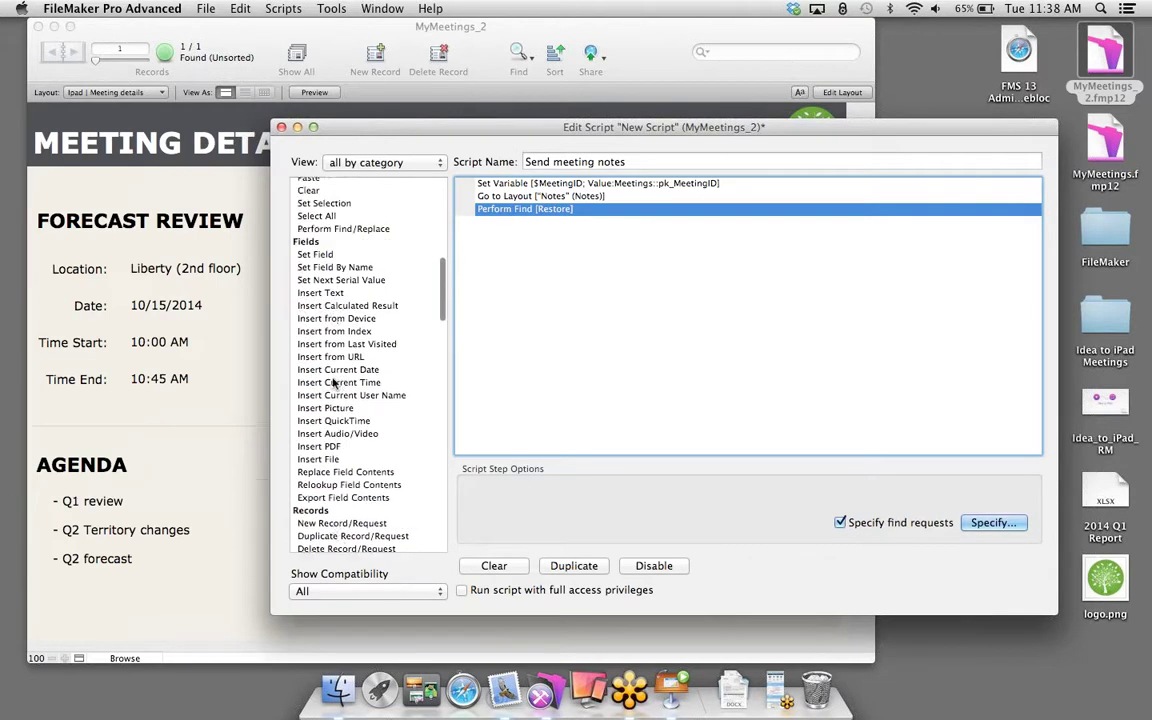
pyautogui.doubleClick(335, 340)
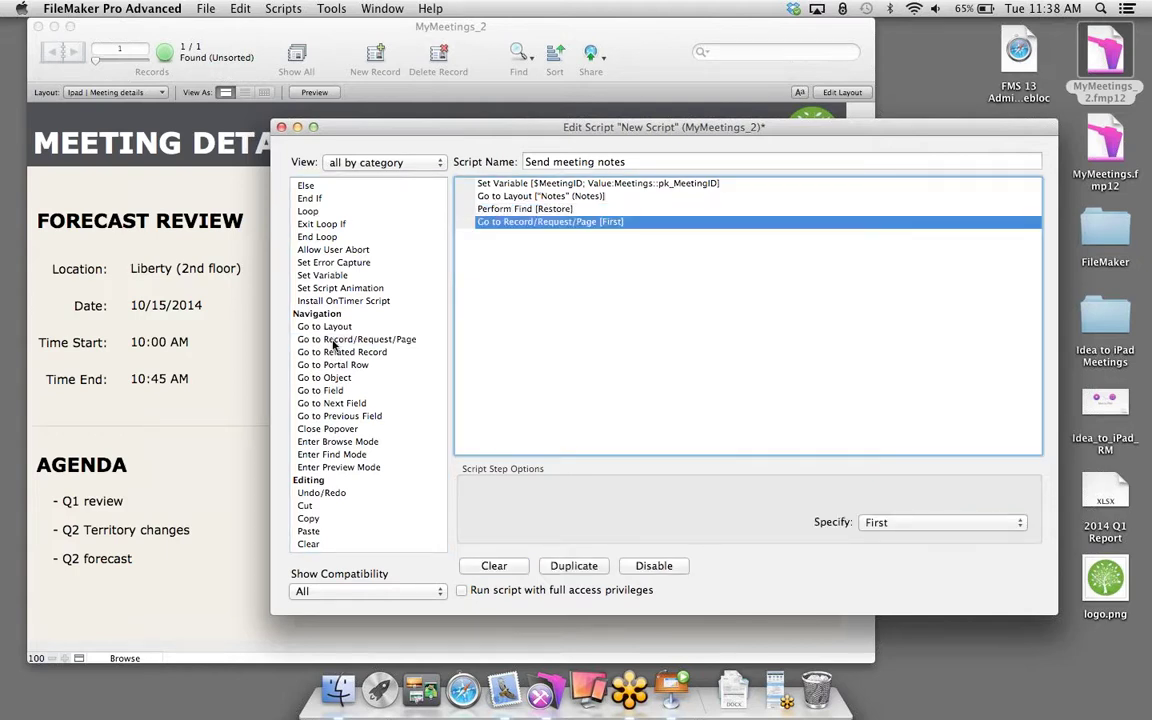
pyautogui.click(128, 92)
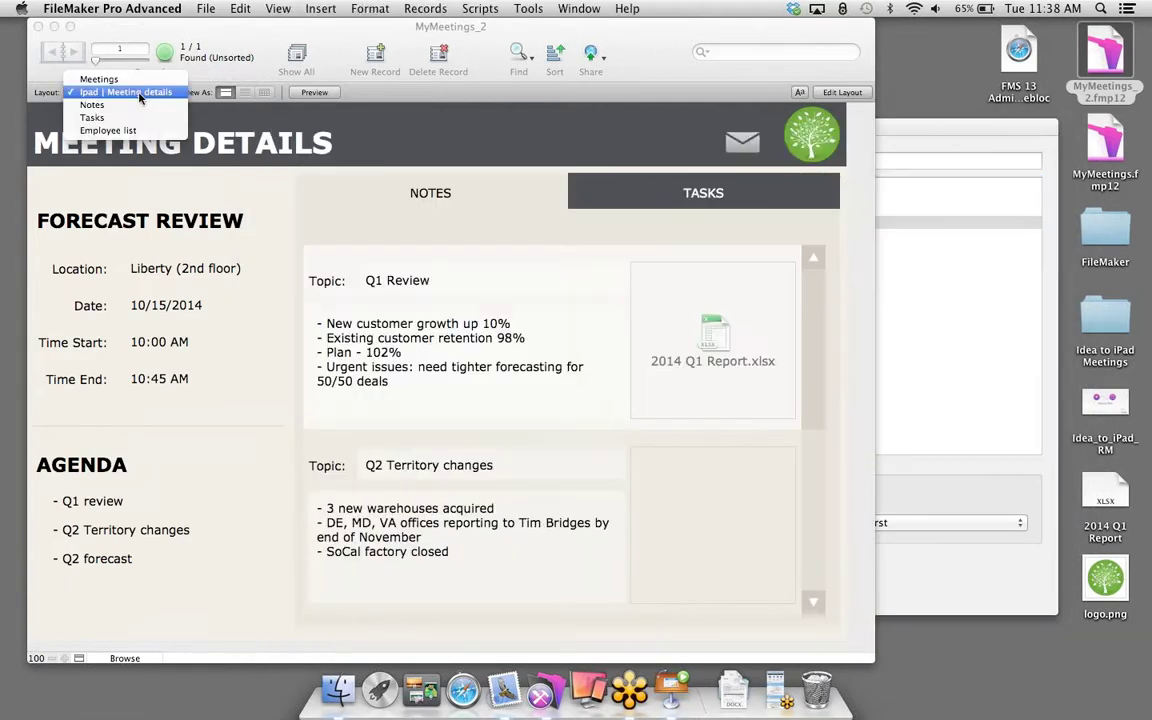
pyautogui.click(134, 104)
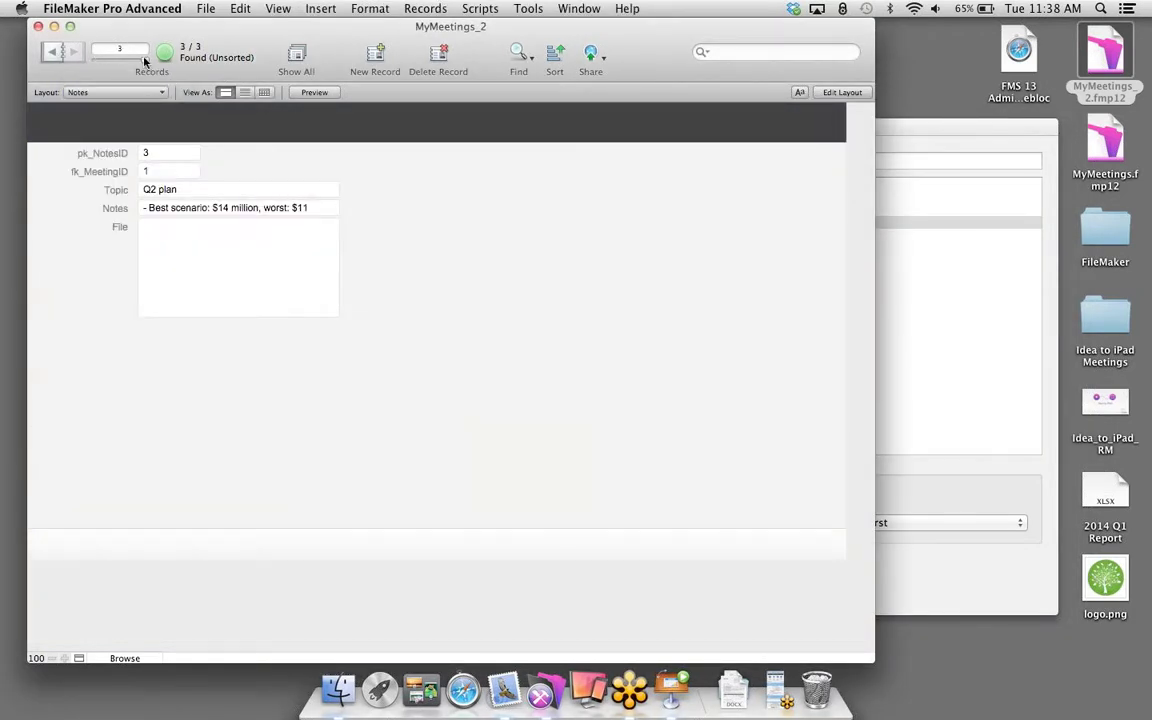
pyautogui.moveTo(146, 62); pyautogui.dragTo(90, 55)
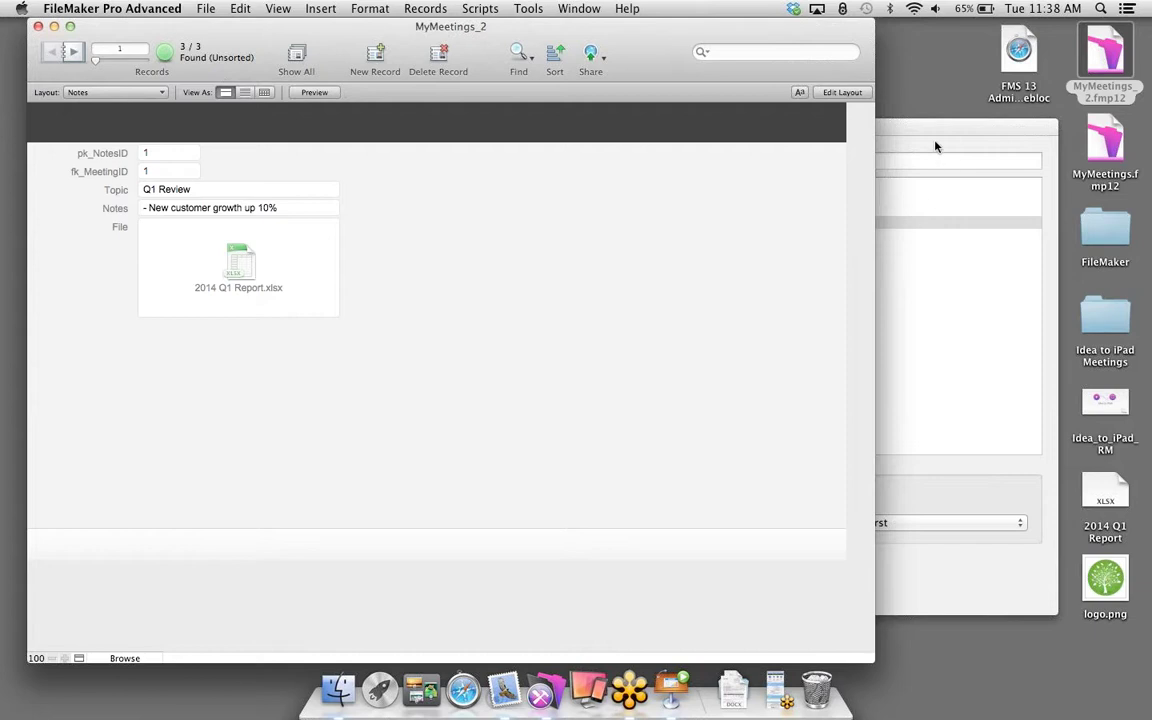
pyautogui.click(933, 193)
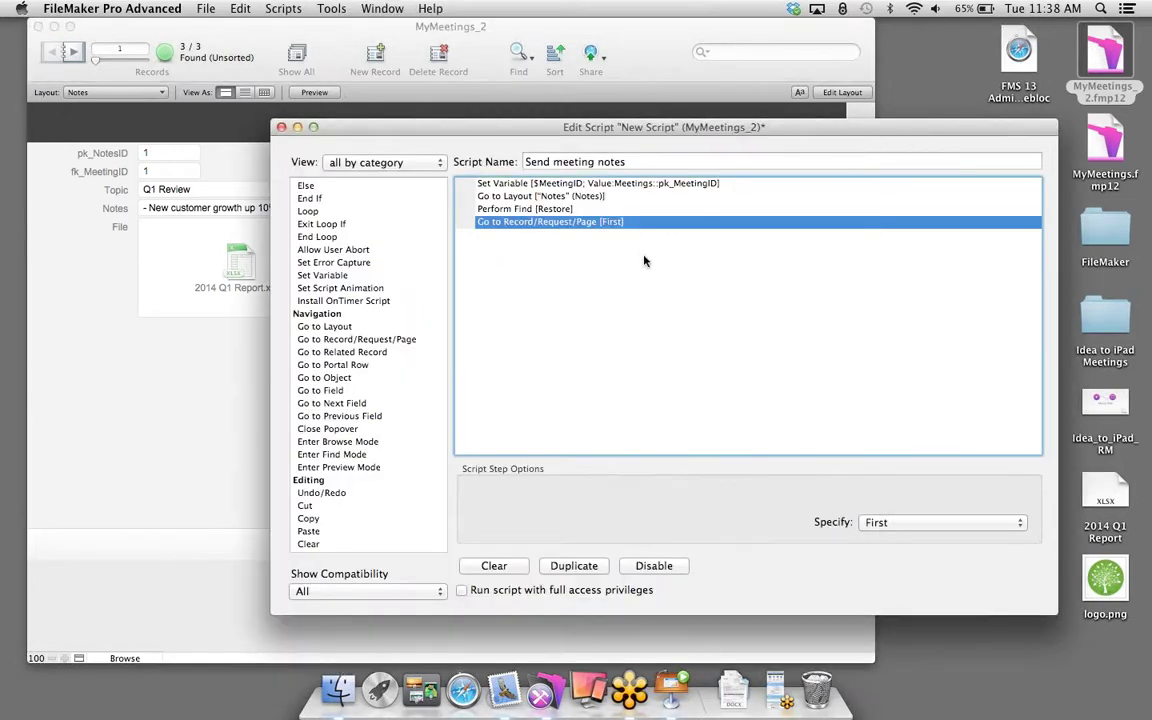
# Add another Set Variable step for a variable named $Notes.
pyautogui.doubleClick(340, 276)
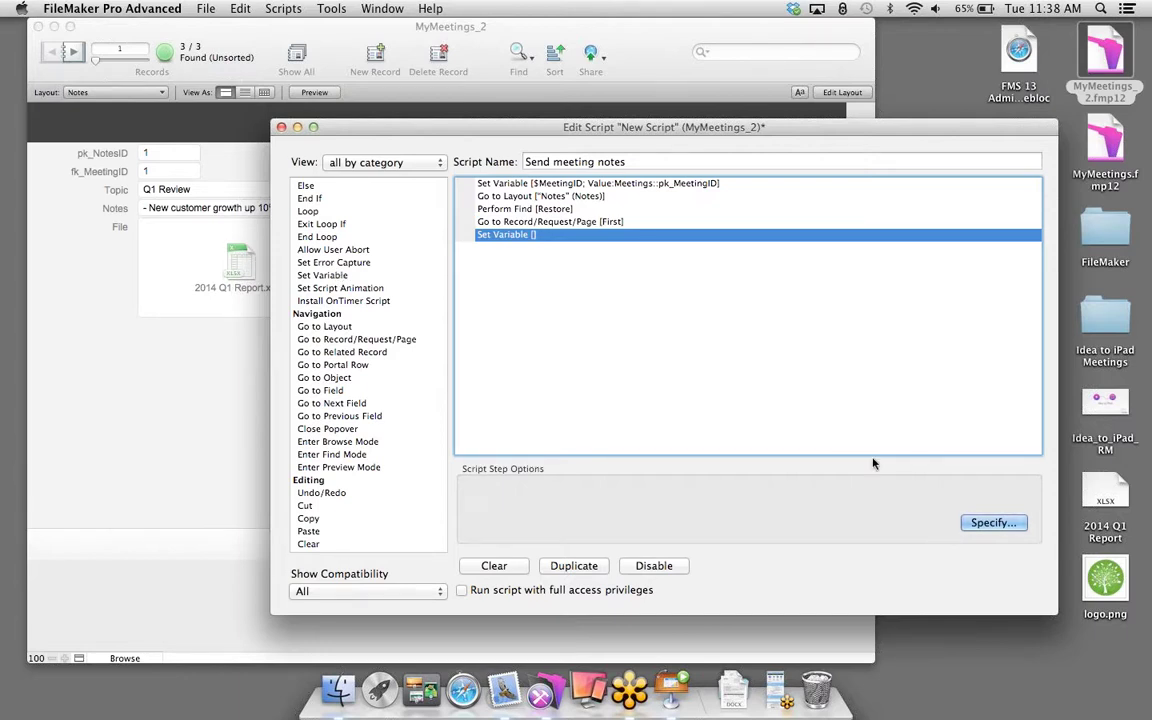
pyautogui.click(993, 523)
pyautogui.write('$Notes')
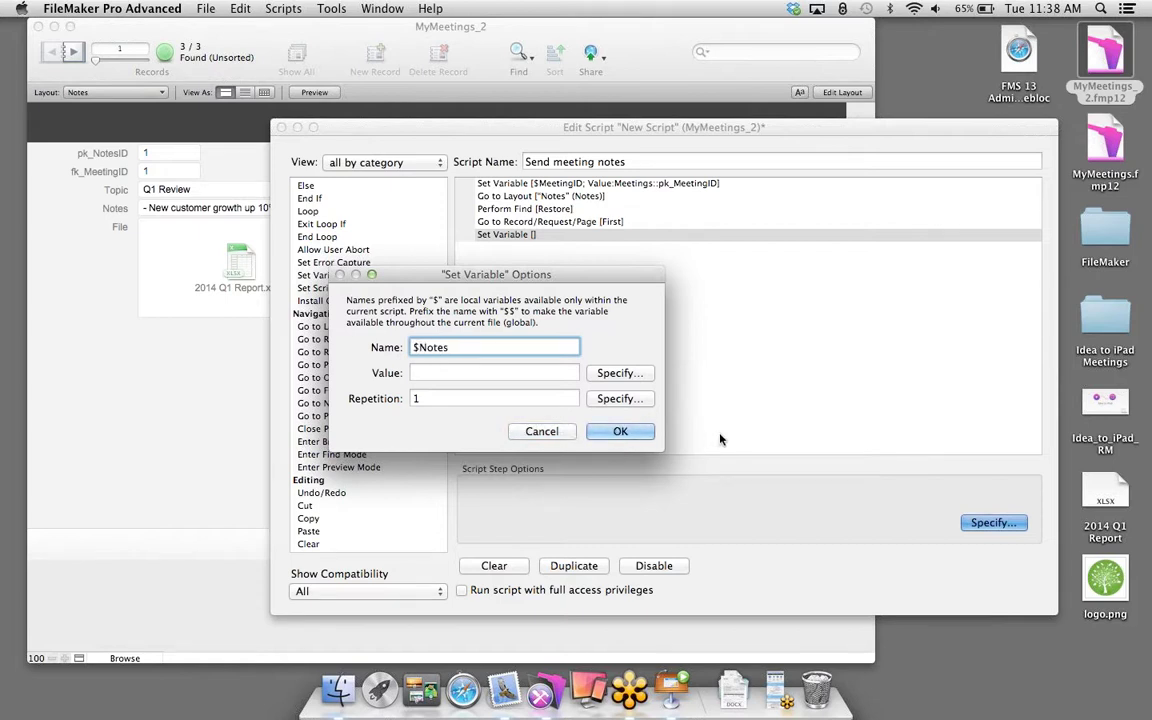
pyautogui.click(620, 374)
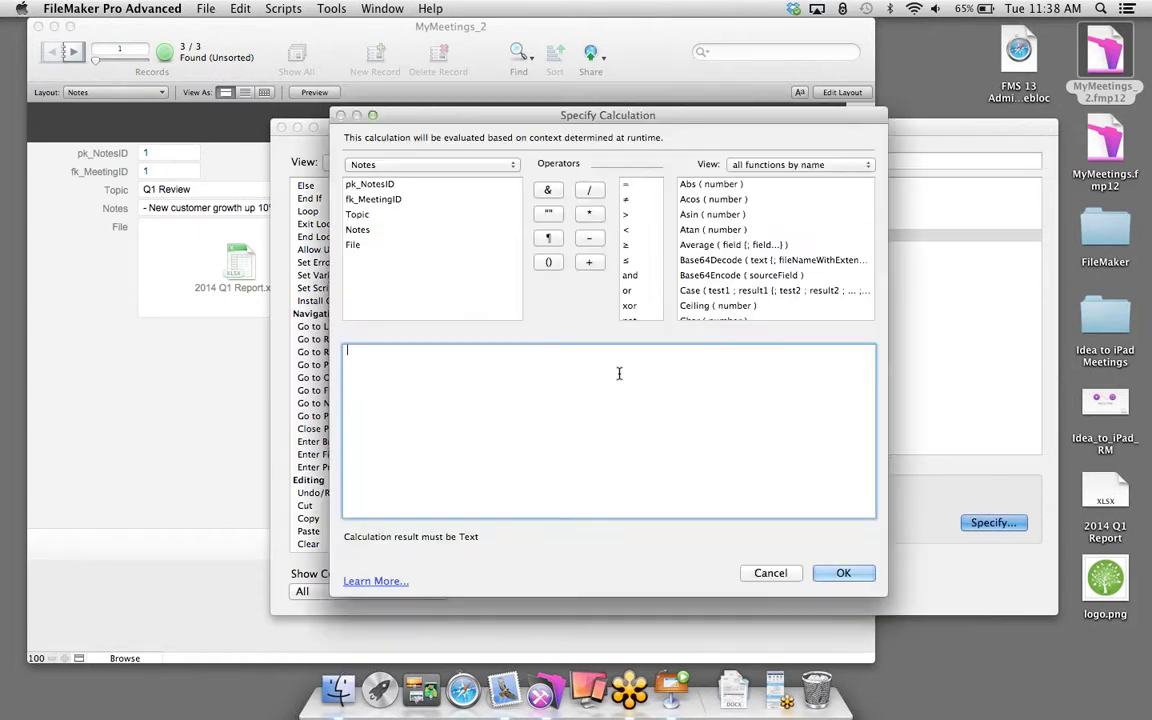
# Set $Notes to Notes::Topic & ¶ & Notes::Notes and confirm the step.
pyautogui.doubleClick(358, 215)
pyautogui.click(548, 190)
pyautogui.click(548, 238)
pyautogui.click(548, 190)
pyautogui.doubleClick(358, 230)
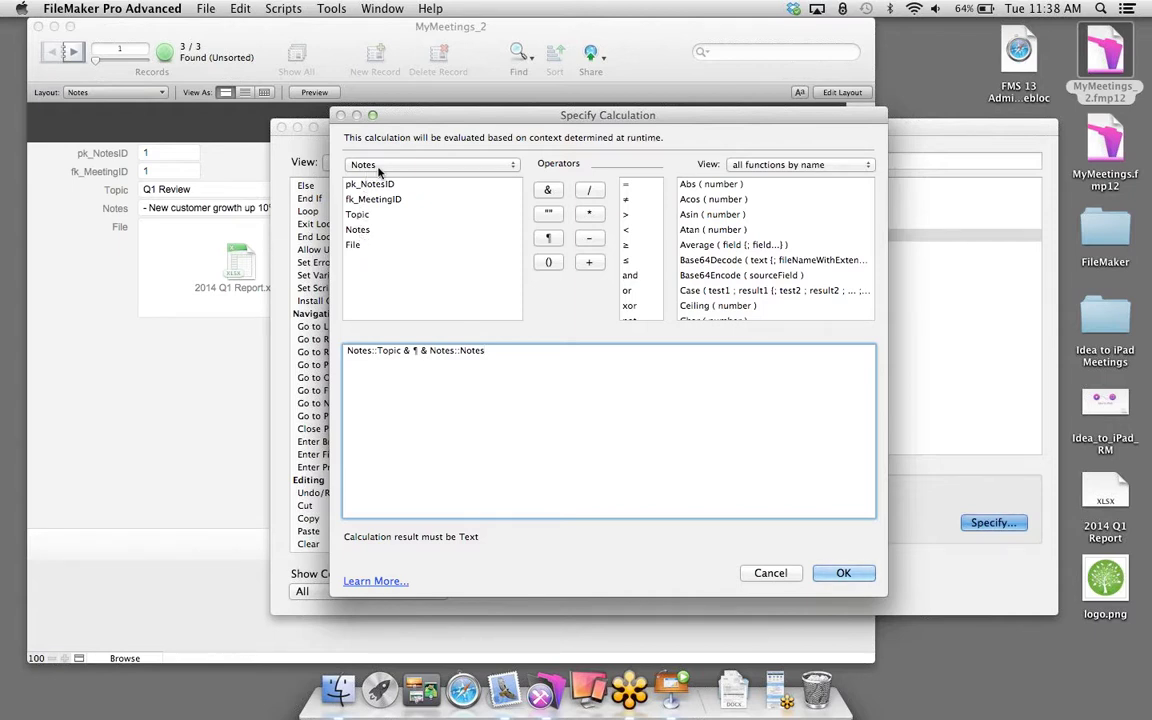
pyautogui.scroll(-15, 729, 252)
pyautogui.scroll(-3, 729, 252)
pyautogui.scroll(12, 729, 252)
pyautogui.scroll(5, 729, 252)
pyautogui.click(845, 573)
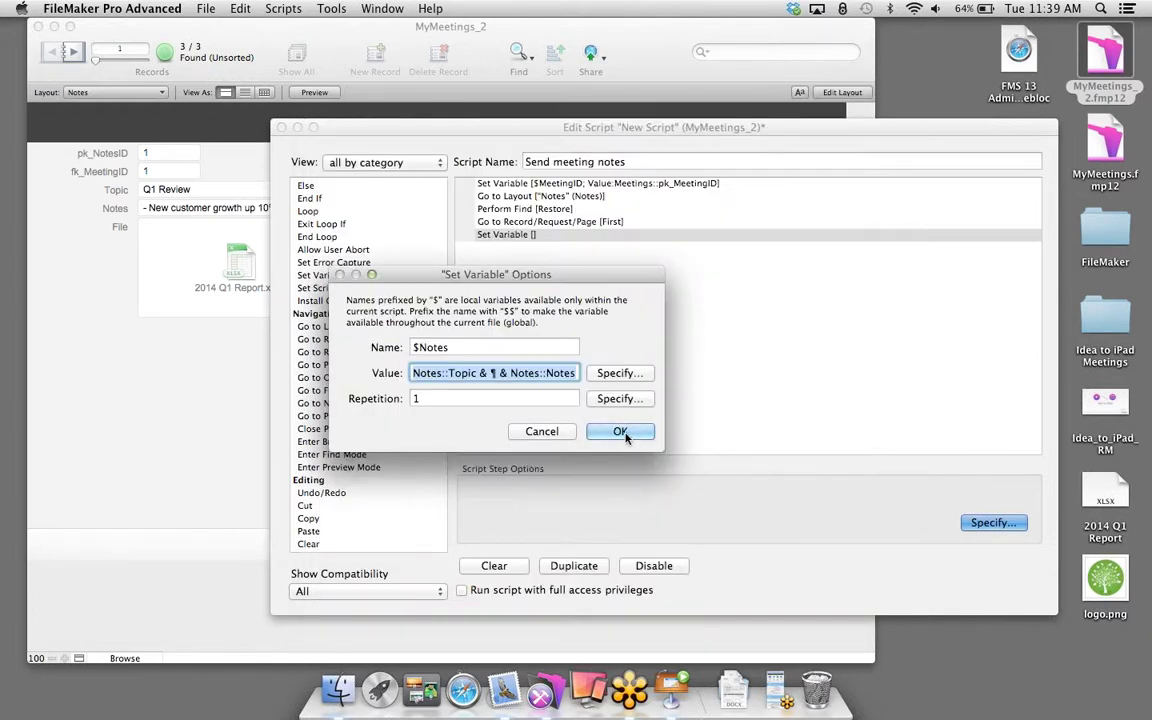
pyautogui.click(622, 433)
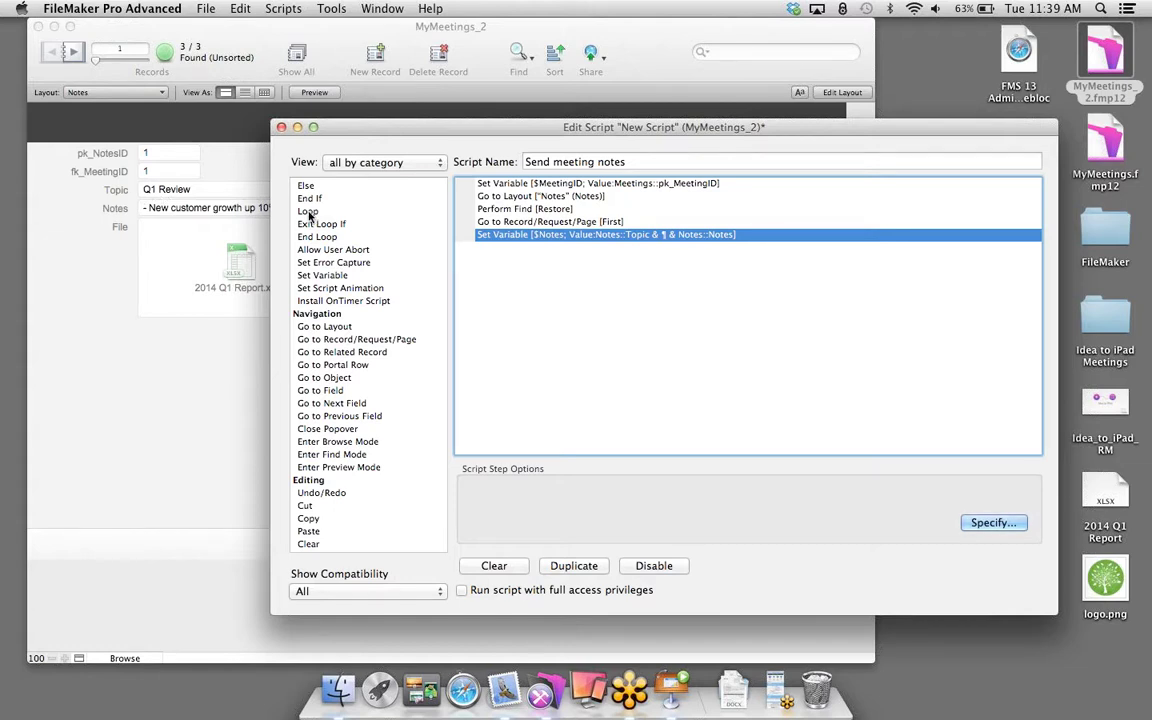
# Add a Loop with Go to Record [Next; Exit after last] and an empty Set Variable step.
pyautogui.doubleClick(308, 212)
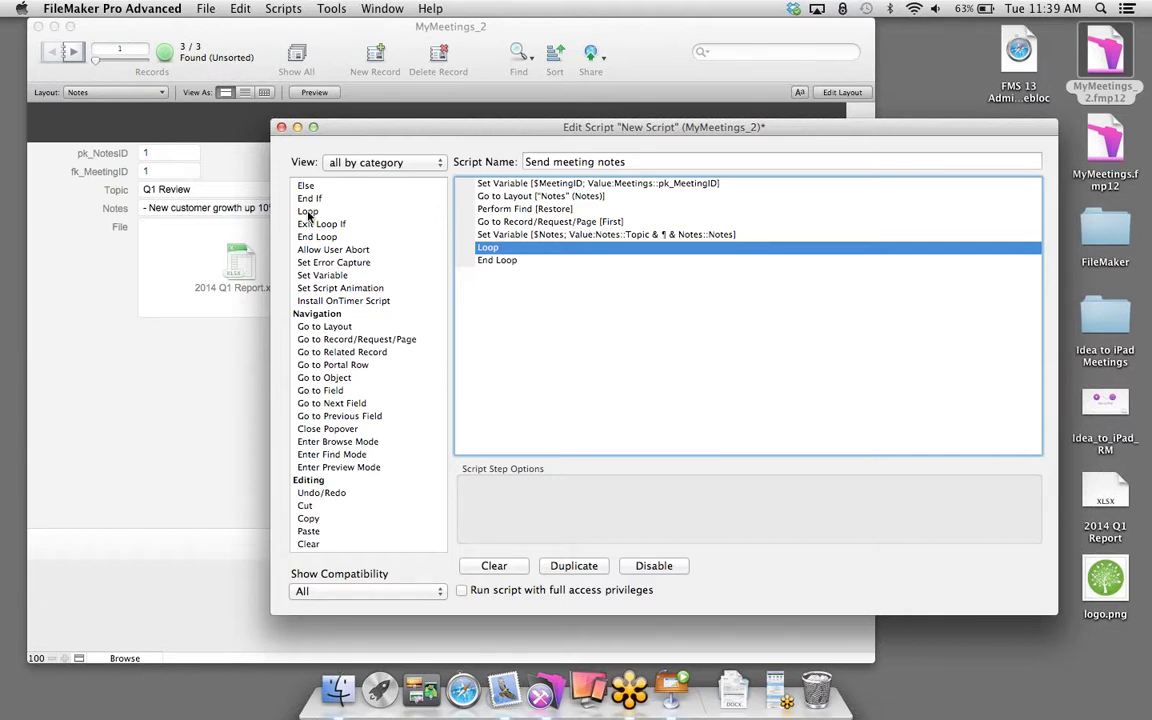
pyautogui.doubleClick(323, 341)
pyautogui.click(862, 524)
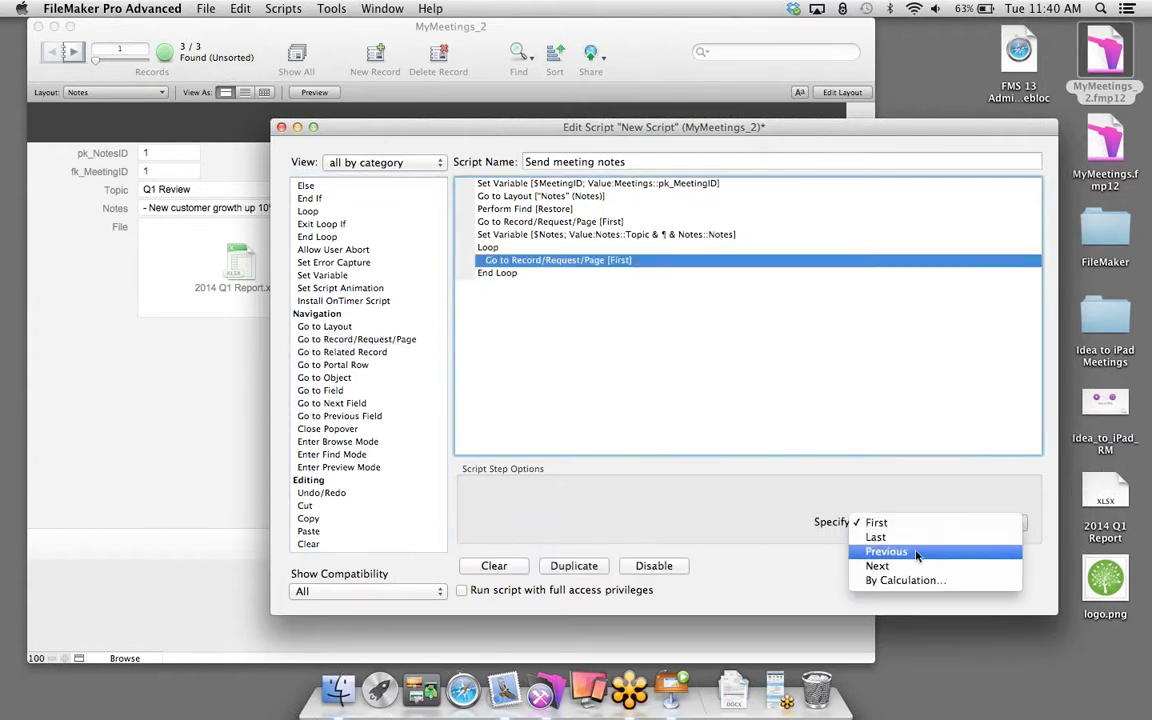
pyautogui.click(908, 566)
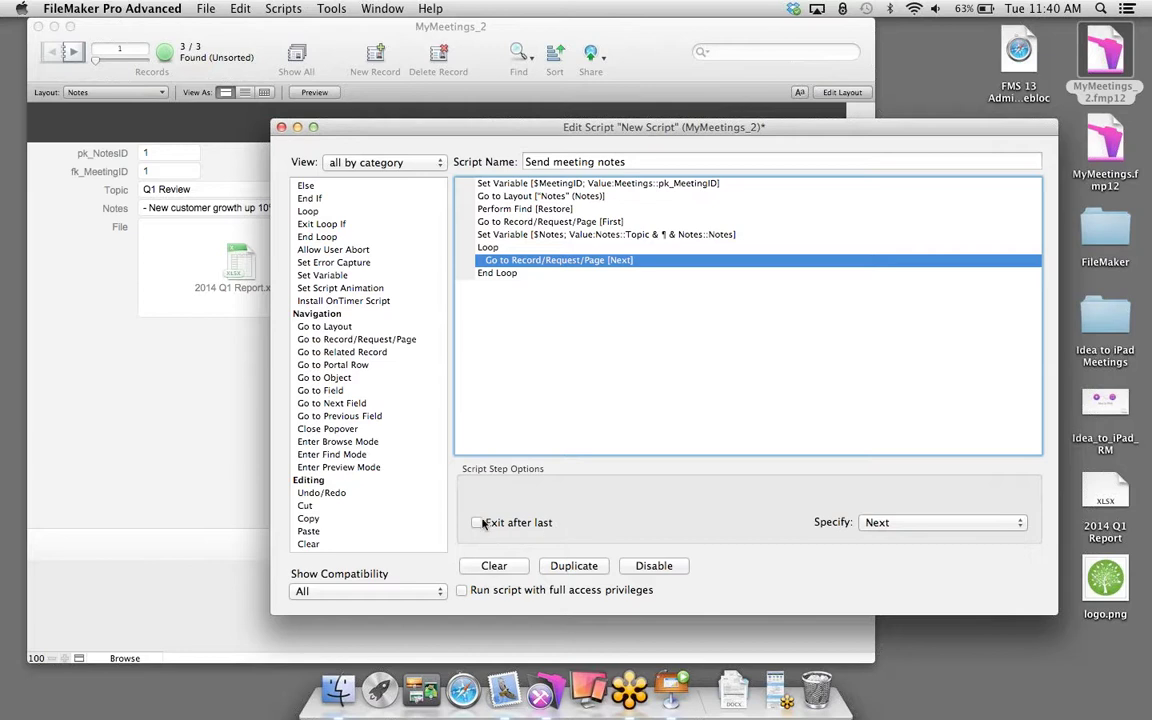
pyautogui.click(476, 522)
pyautogui.doubleClick(323, 276)
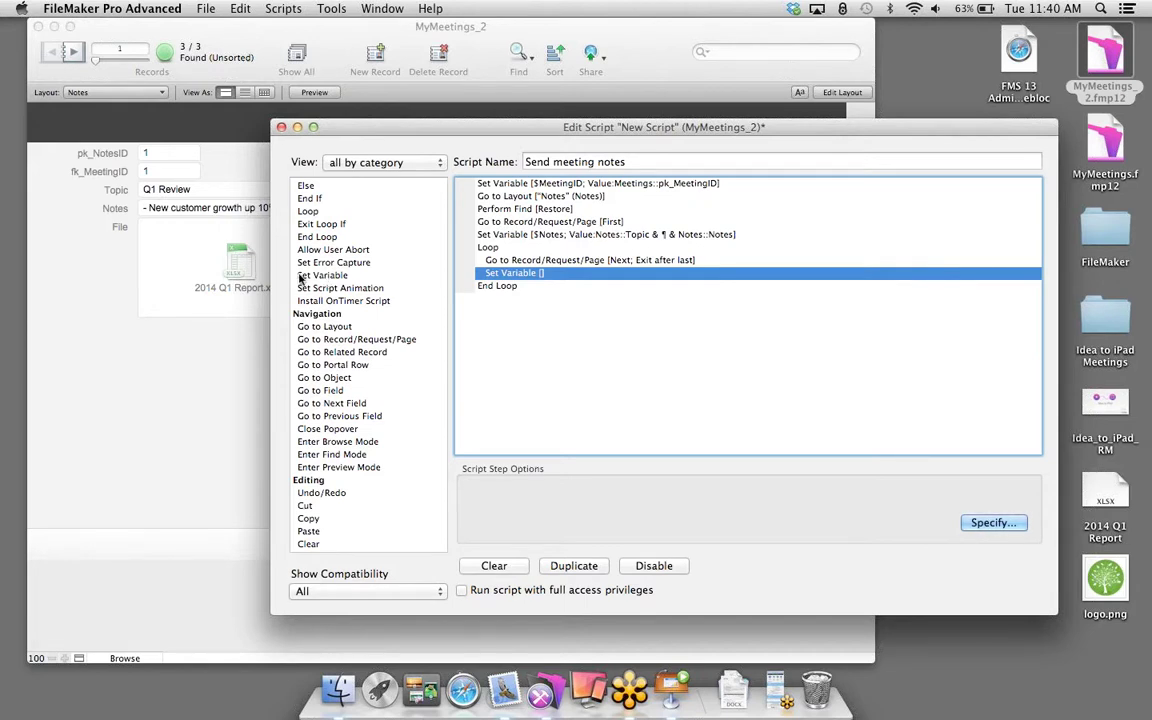
# Name the variable $Notes and start its value with $Notes & ¶ & ¶ &.
pyautogui.click(995, 524)
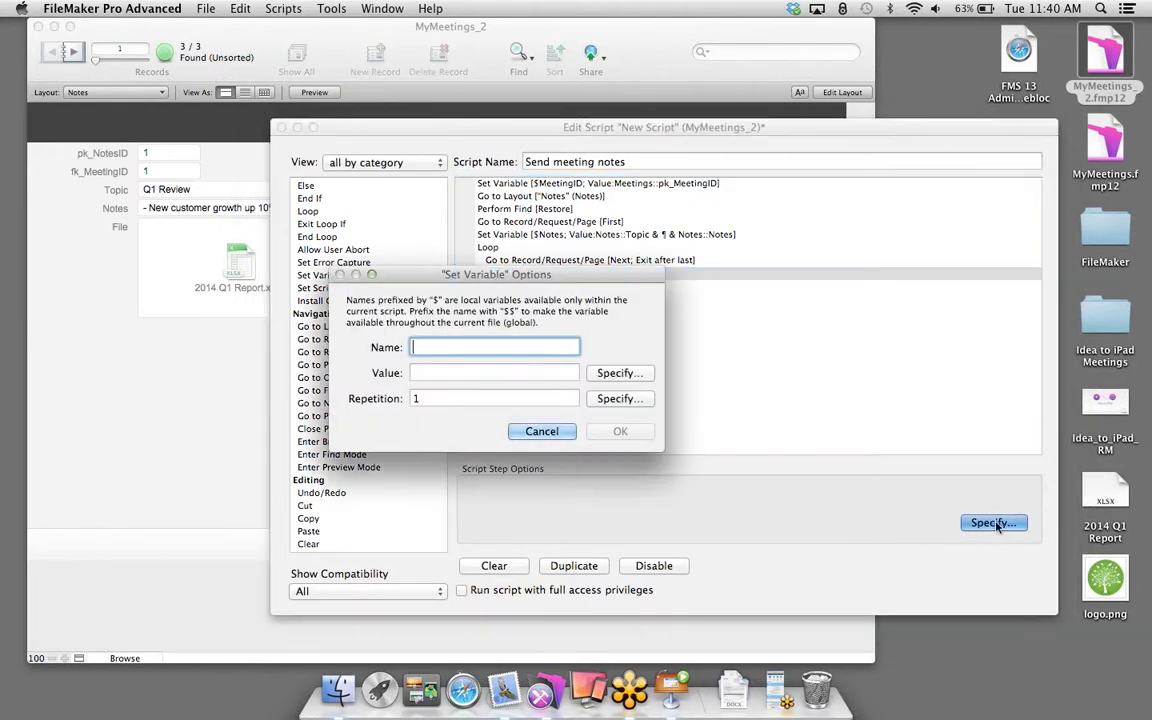
pyautogui.write('Notes')
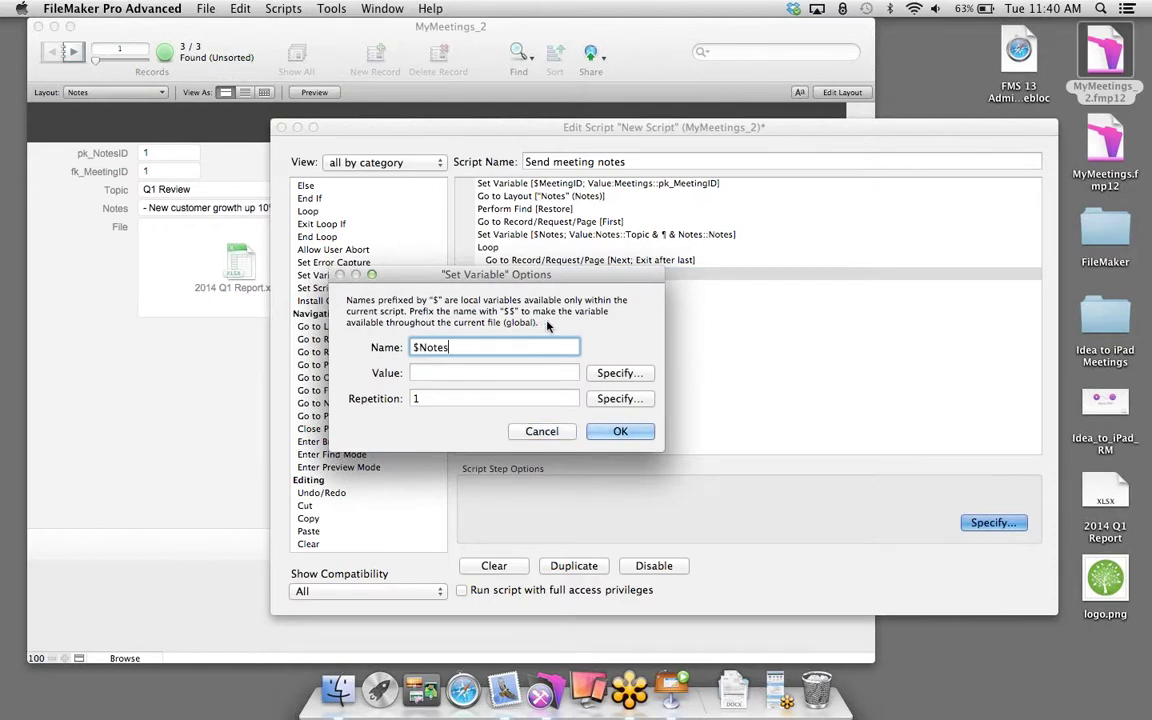
pyautogui.click(616, 373)
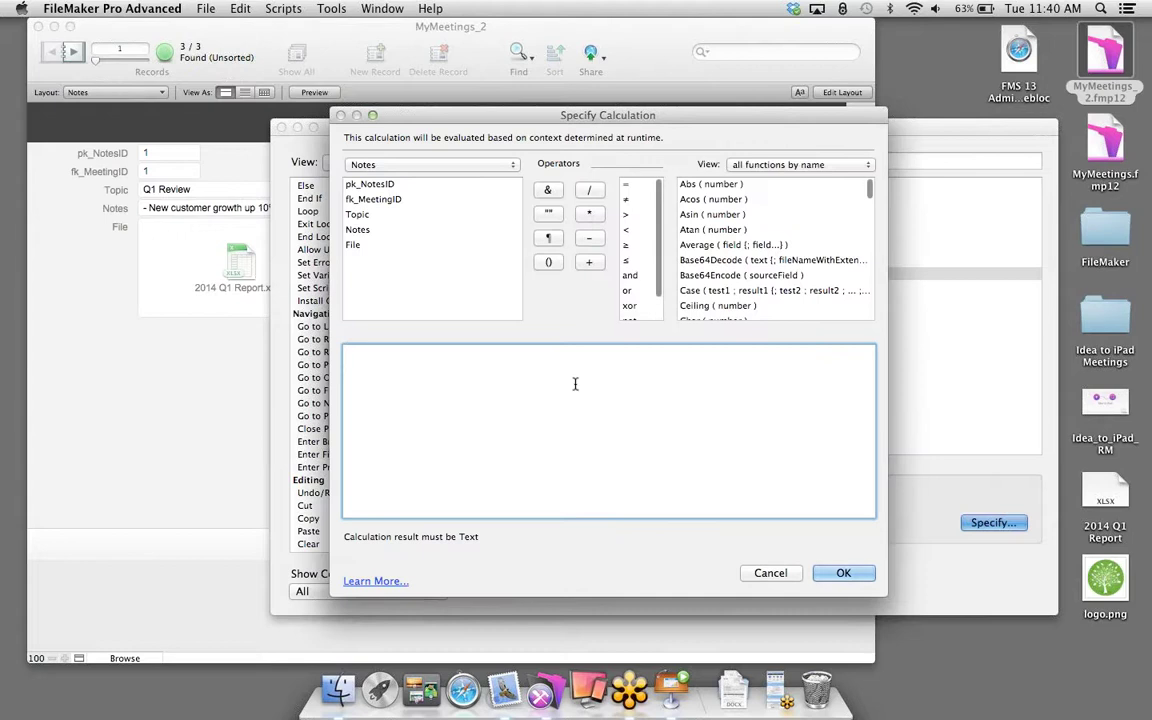
pyautogui.write('$Notes')
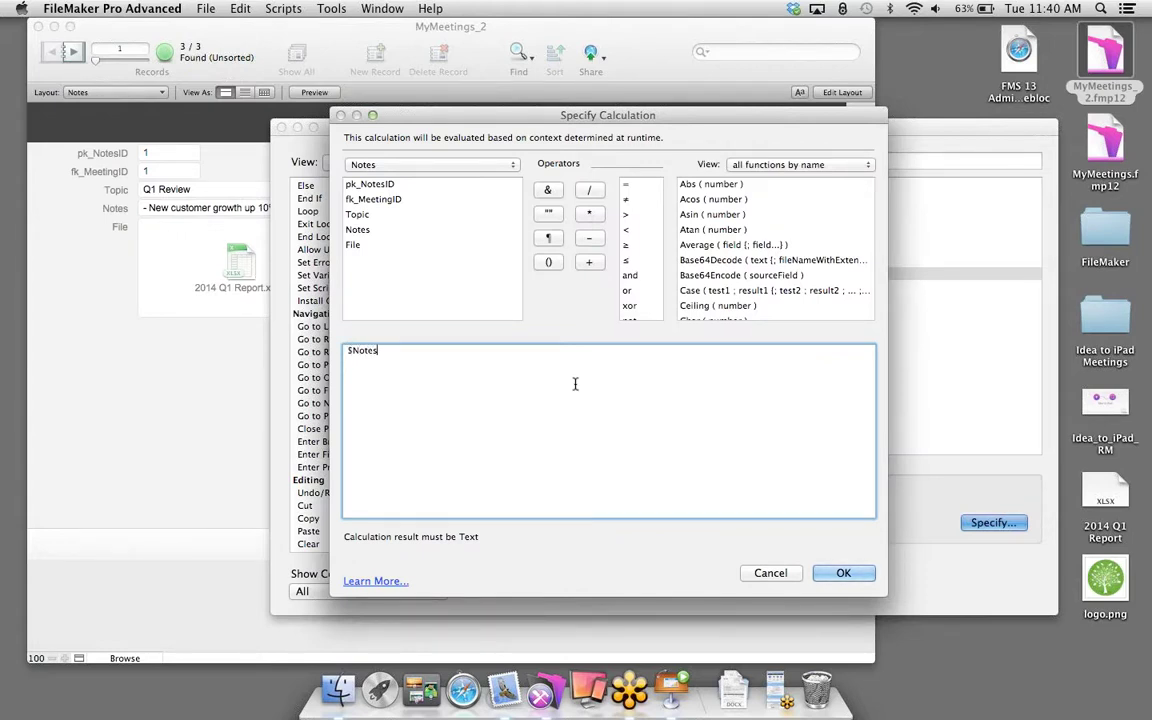
pyautogui.click(547, 190)
pyautogui.click(547, 237)
pyautogui.click(548, 190)
pyautogui.click(548, 190)
pyautogui.press('BackSpace')
pyautogui.press('BackSpace')
pyautogui.click(547, 238)
pyautogui.click(548, 190)
# Finish the value with Notes::Topic & ¶ & Notes::Notes and confirm both dialogs.
pyautogui.doubleClick(357, 215)
pyautogui.click(547, 190)
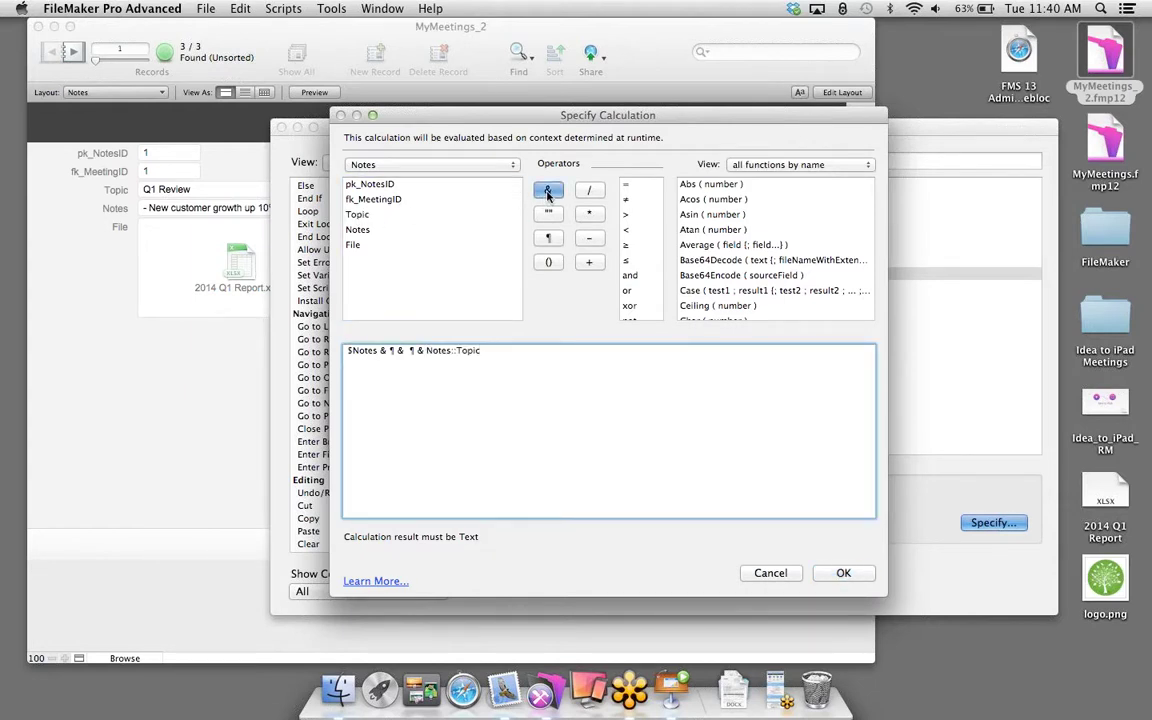
pyautogui.click(547, 238)
pyautogui.click(548, 190)
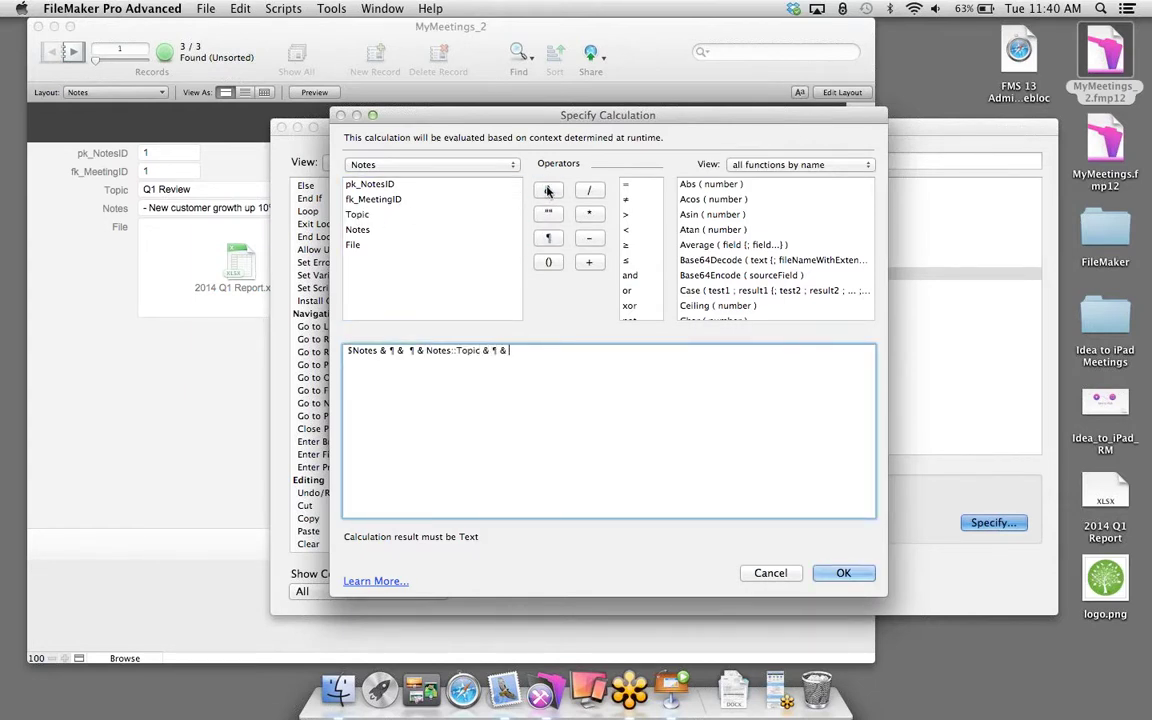
pyautogui.doubleClick(357, 229)
pyautogui.click(841, 572)
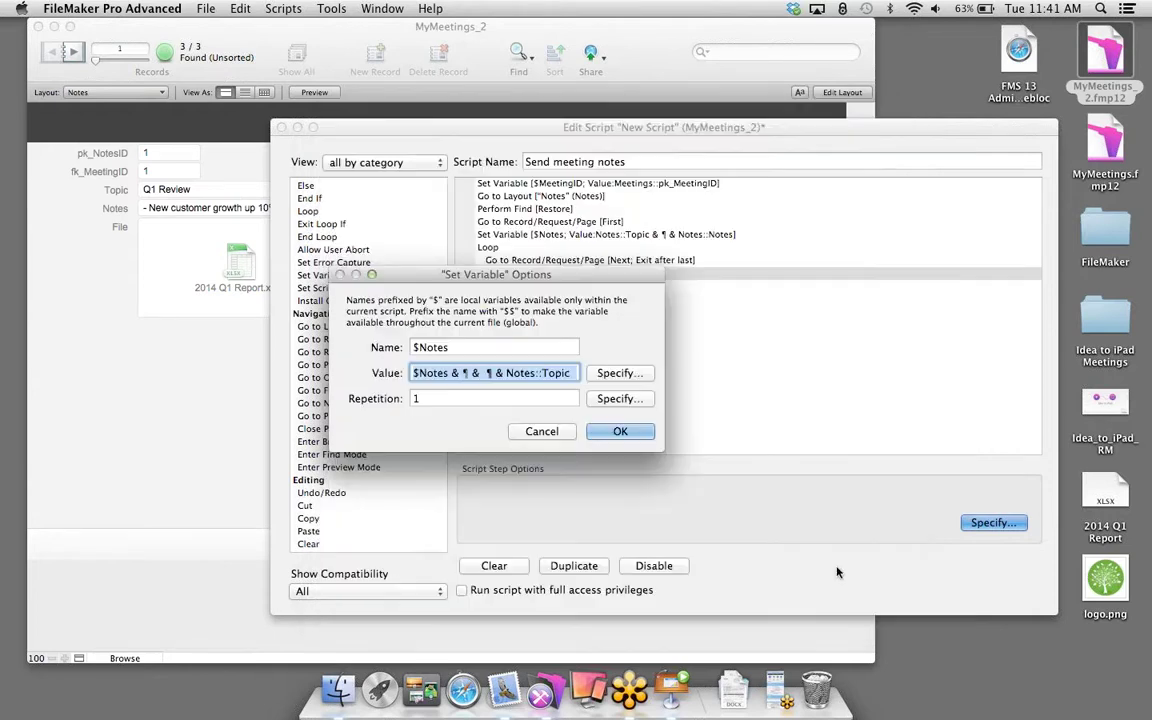
pyautogui.click(661, 430)
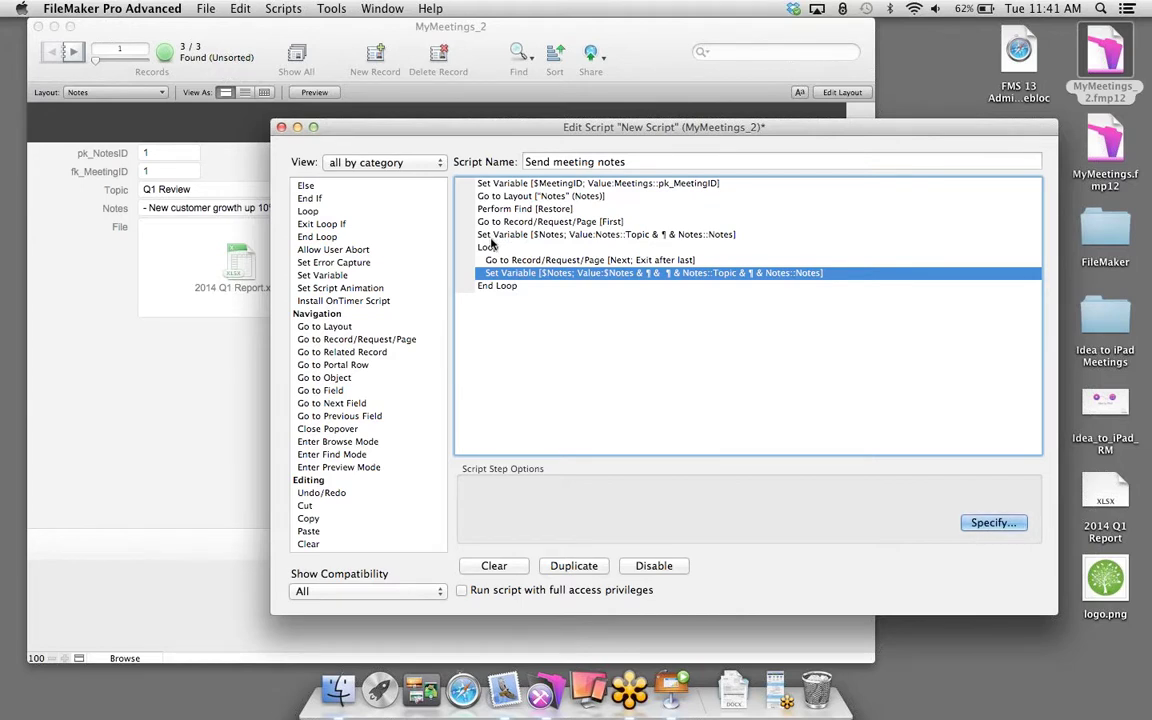
pyautogui.click(490, 287)
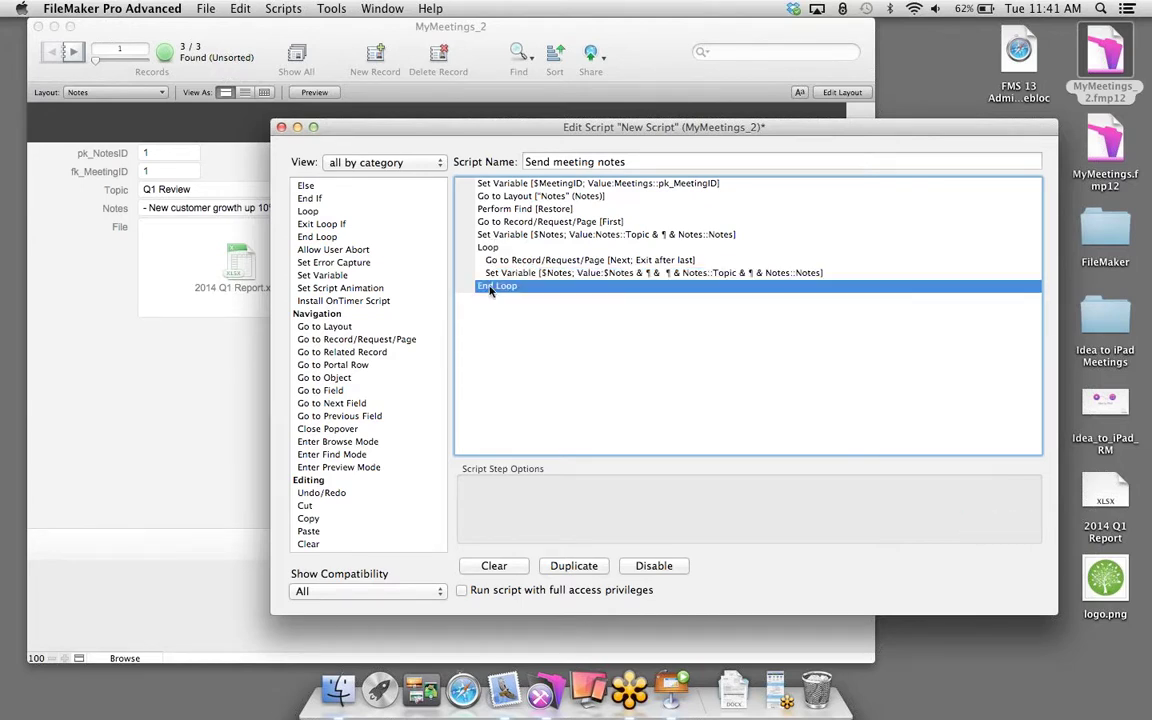
# Add a Go to Layout step after End Loop targeting the Tasks layout.
pyautogui.doubleClick(326, 328)
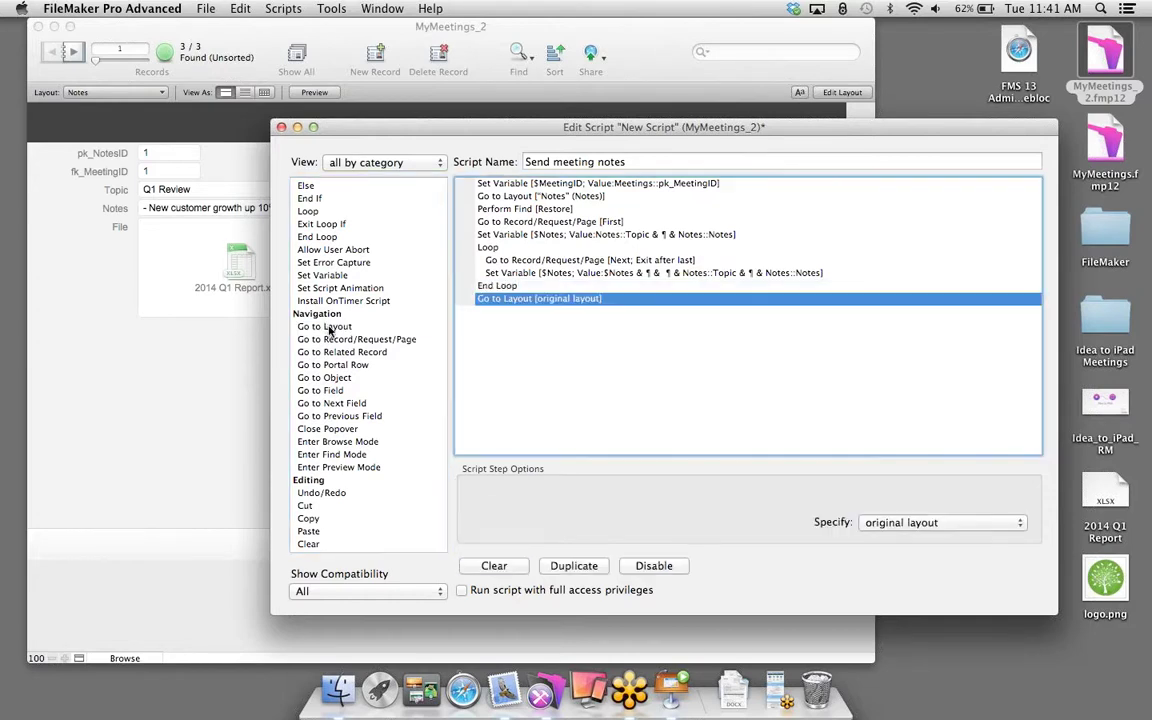
pyautogui.click(899, 522)
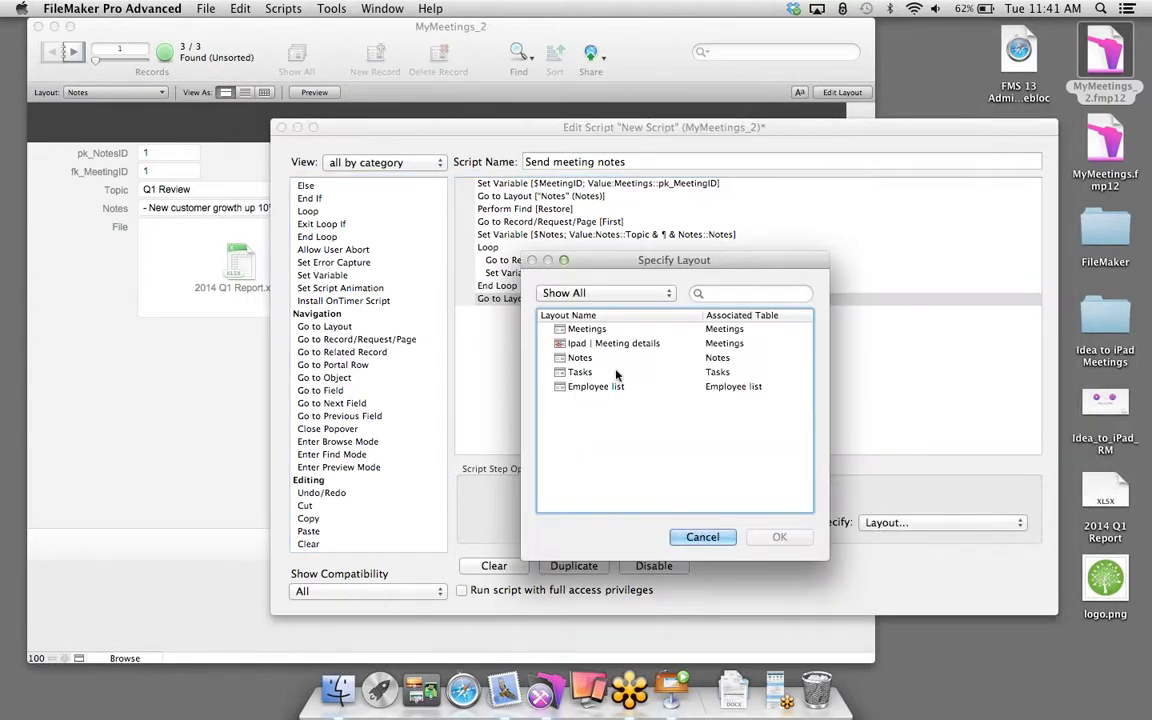
pyautogui.click(585, 372)
pyautogui.click(779, 537)
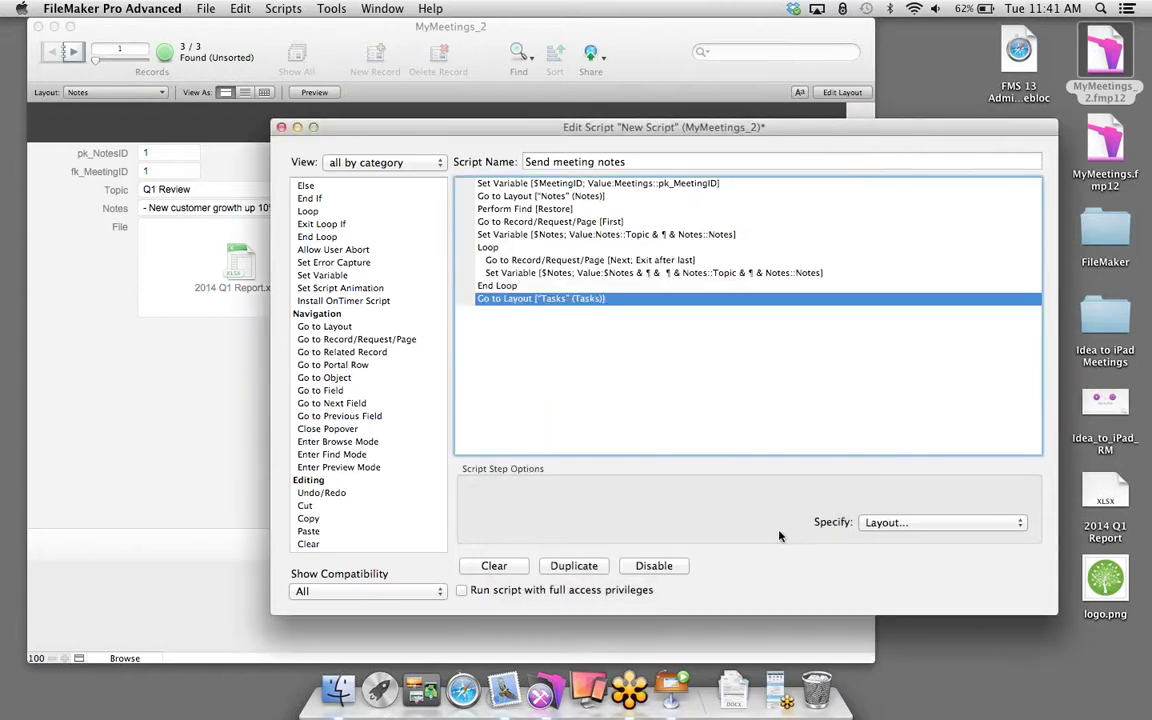
# Add a Perform Find step below the Go to Layout step.
pyautogui.scroll(-15, 336, 410)
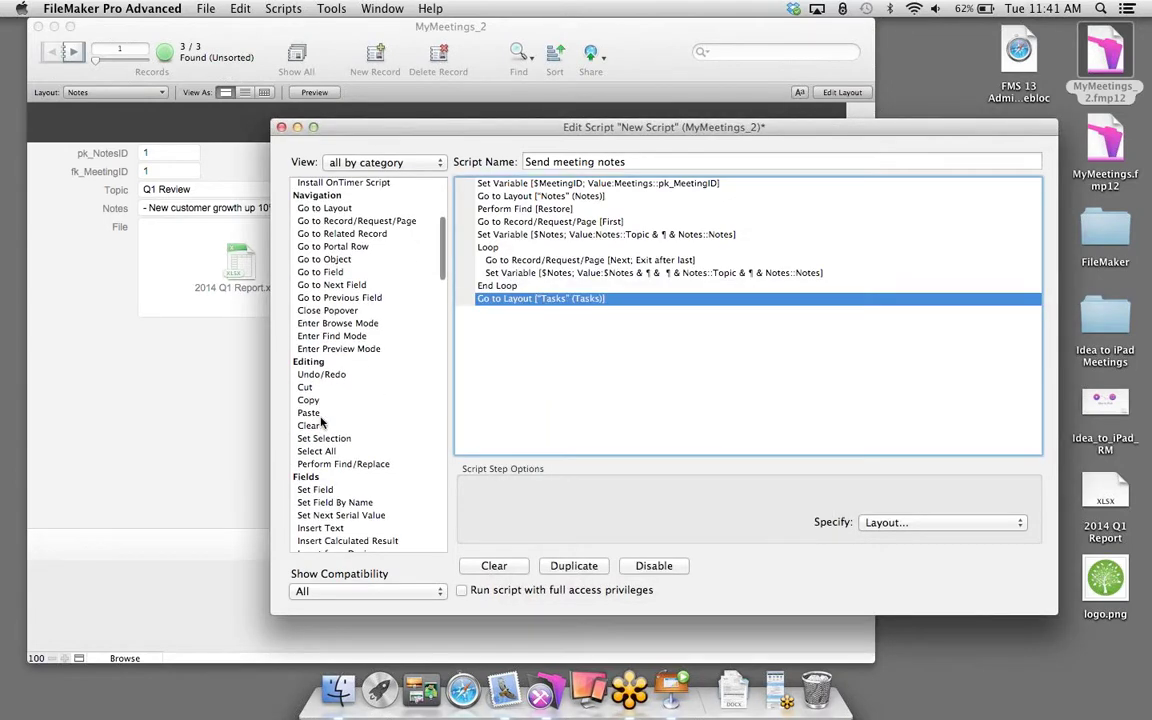
pyautogui.scroll(-6, 321, 423)
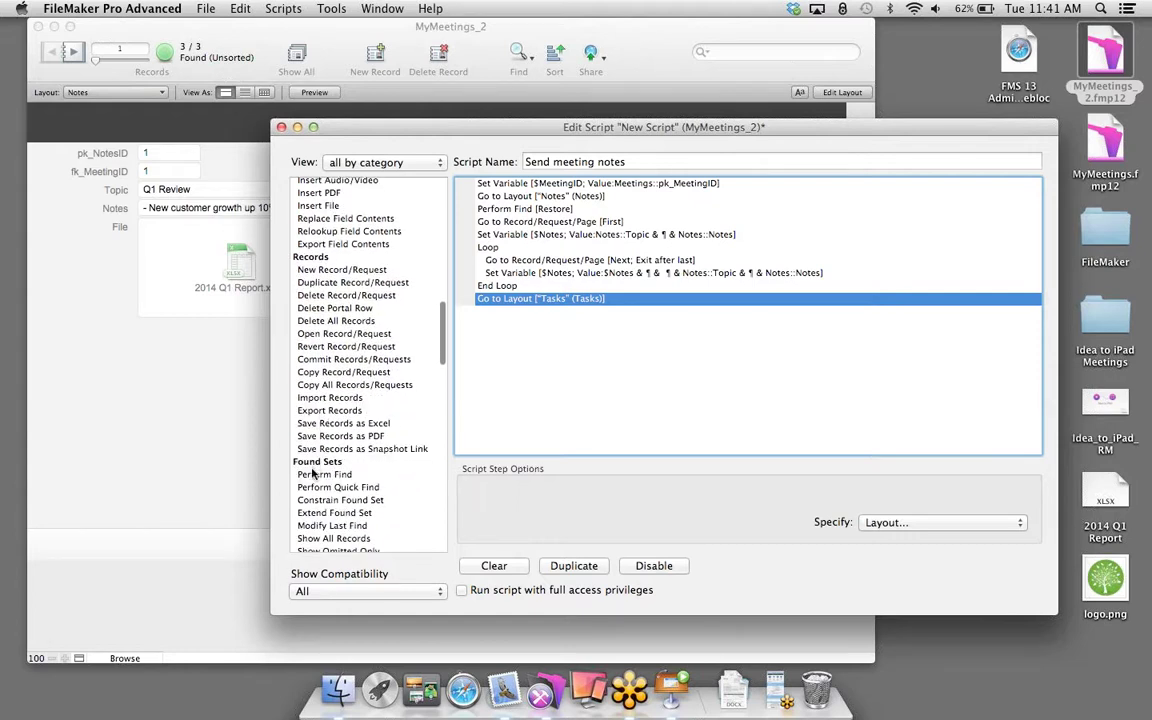
pyautogui.doubleClick(313, 474)
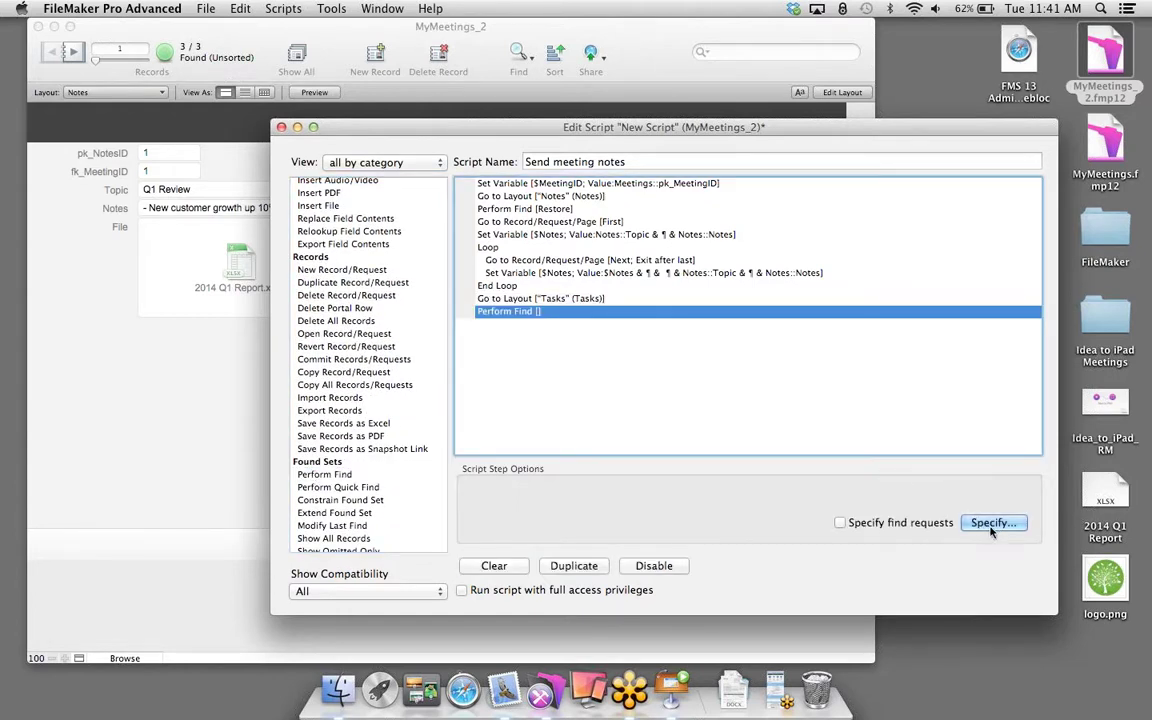
# Give Perform Find a restored request for Tasks::fk_MeetingID ==$MeetingID.
pyautogui.click(990, 523)
pyautogui.click(345, 547)
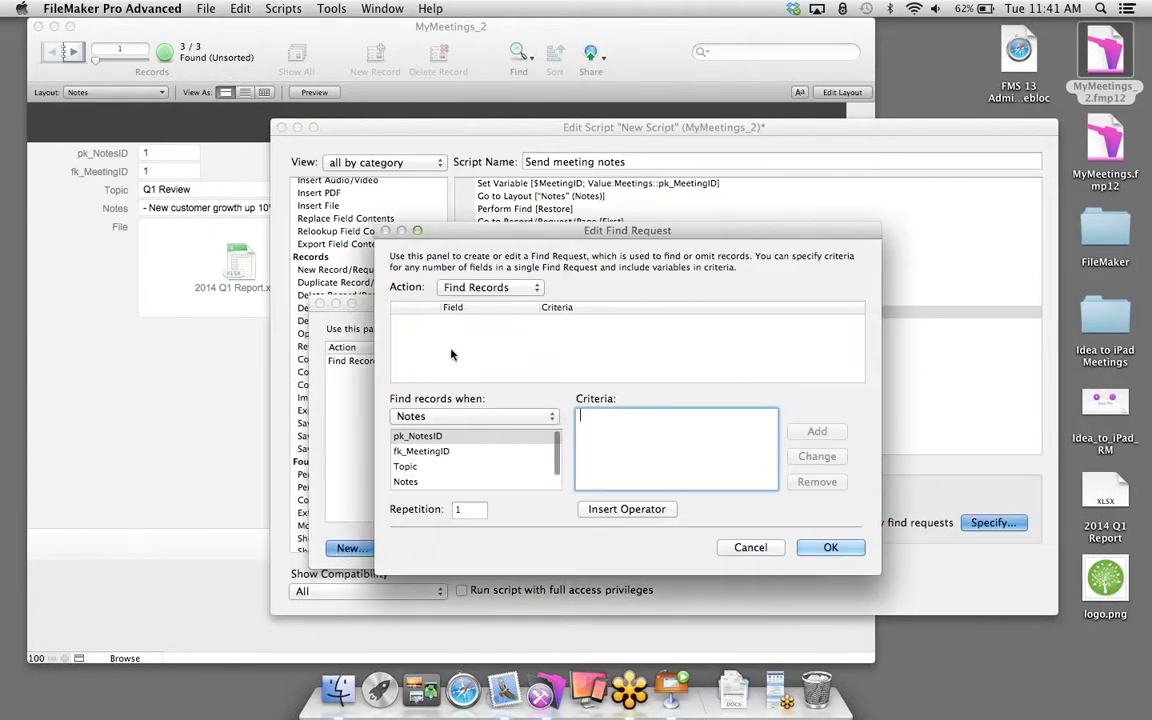
pyautogui.click(420, 416)
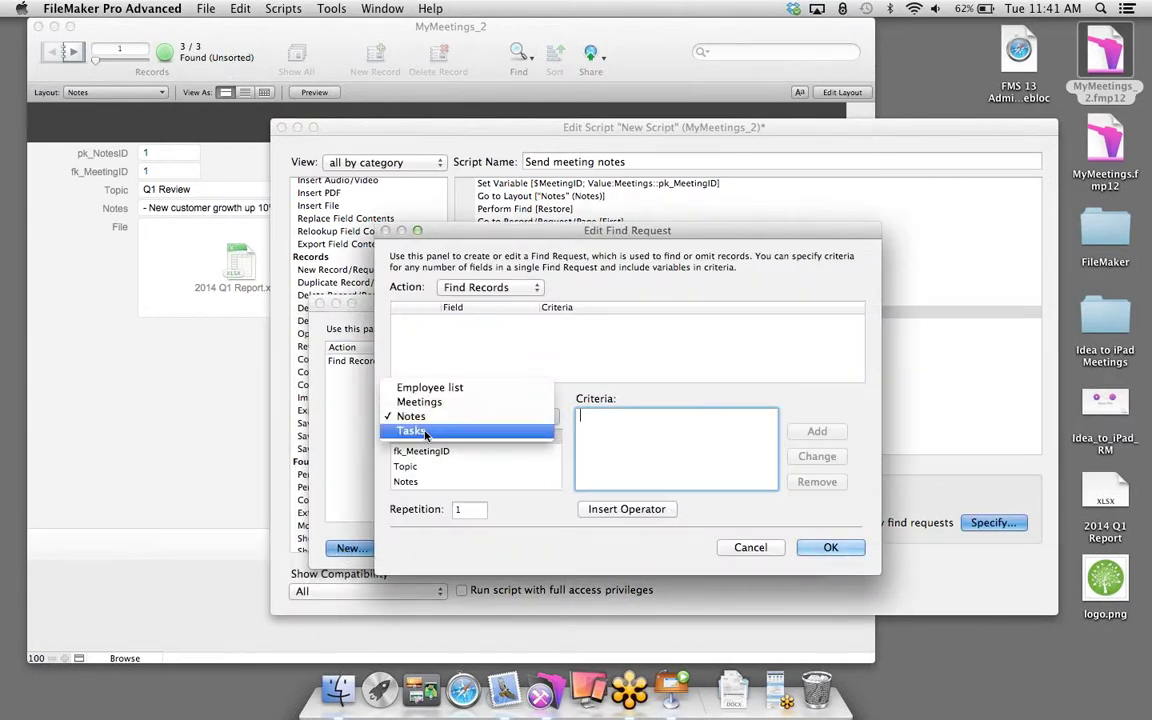
pyautogui.click(410, 431)
pyautogui.click(421, 451)
pyautogui.click(609, 437)
pyautogui.write('==$MeetingID')
pyautogui.click(812, 432)
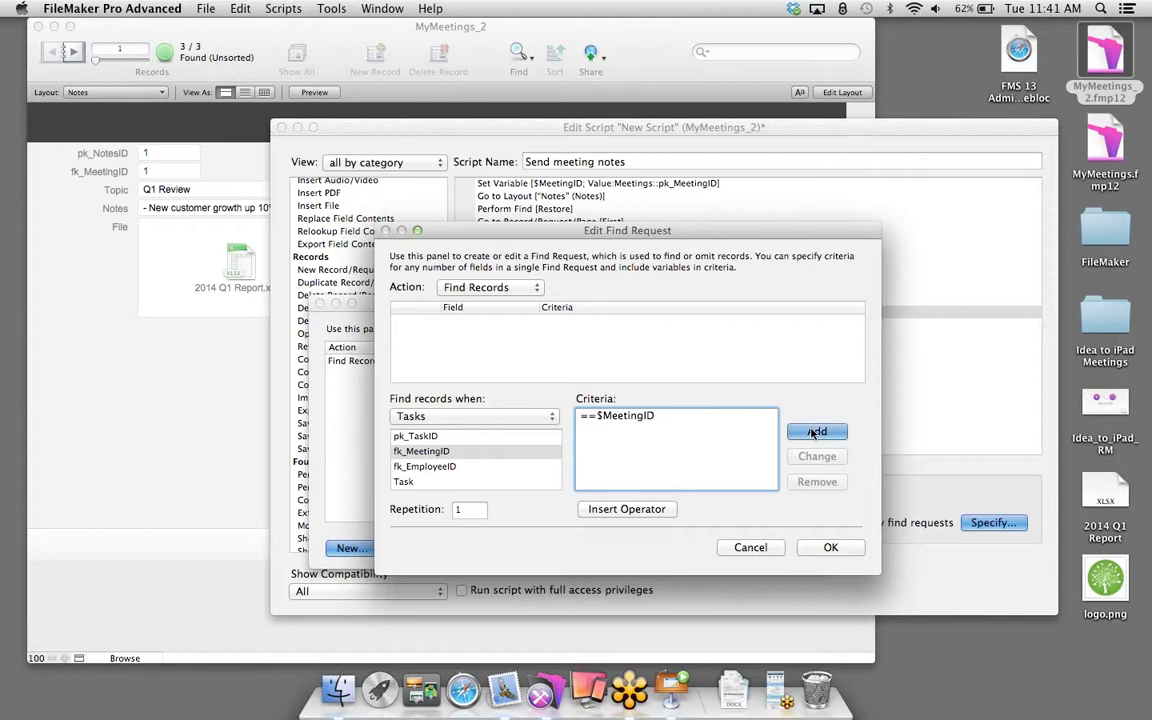
pyautogui.click(826, 547)
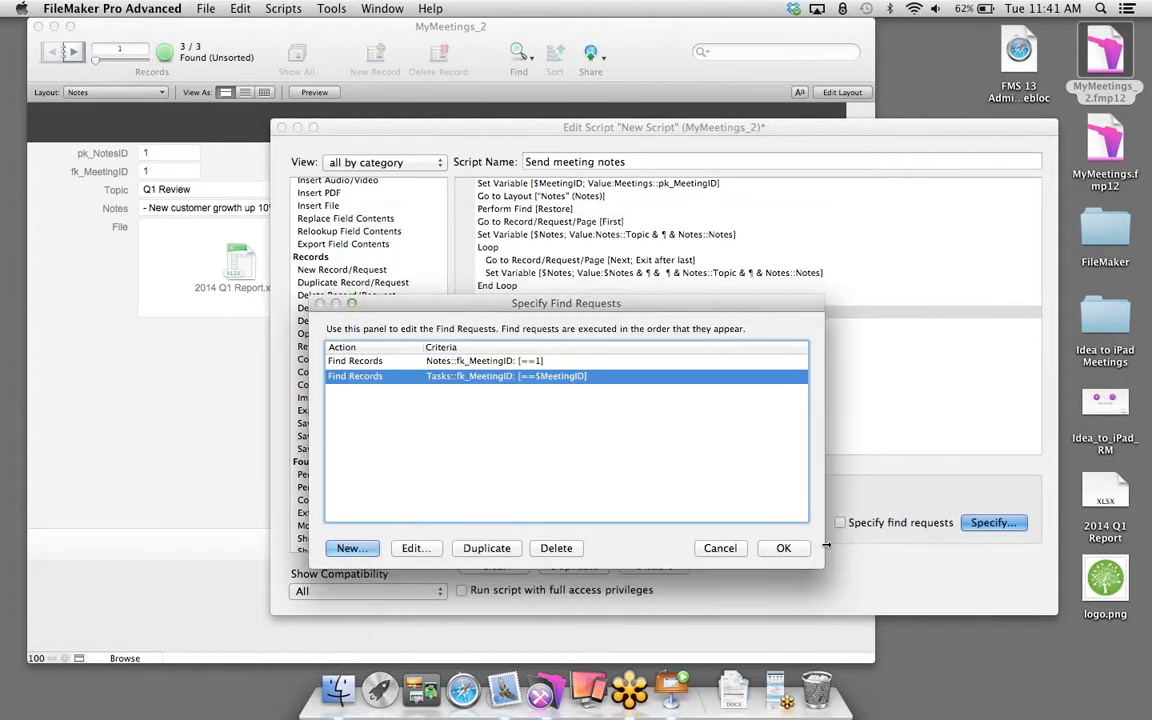
pyautogui.click(783, 548)
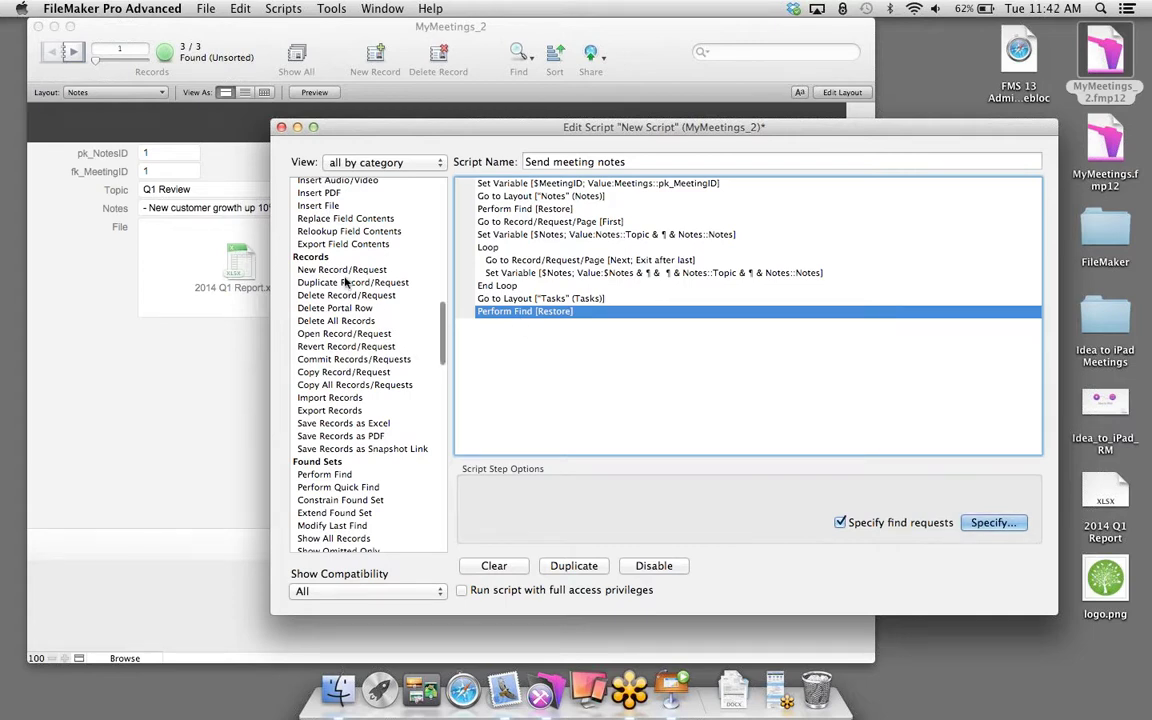
pyautogui.scroll(10, 345, 283)
pyautogui.scroll(-1, 340, 340)
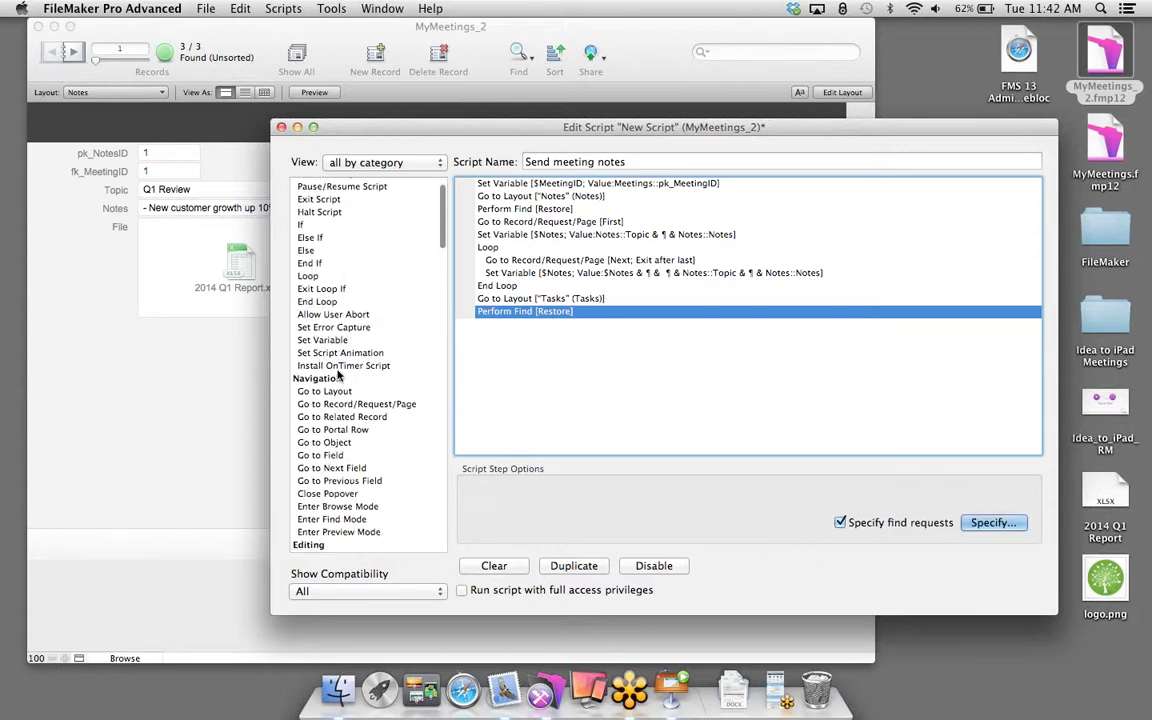
# Add Go to Record [First] and a Set Variable step named $Email.
pyautogui.doubleClick(356, 404)
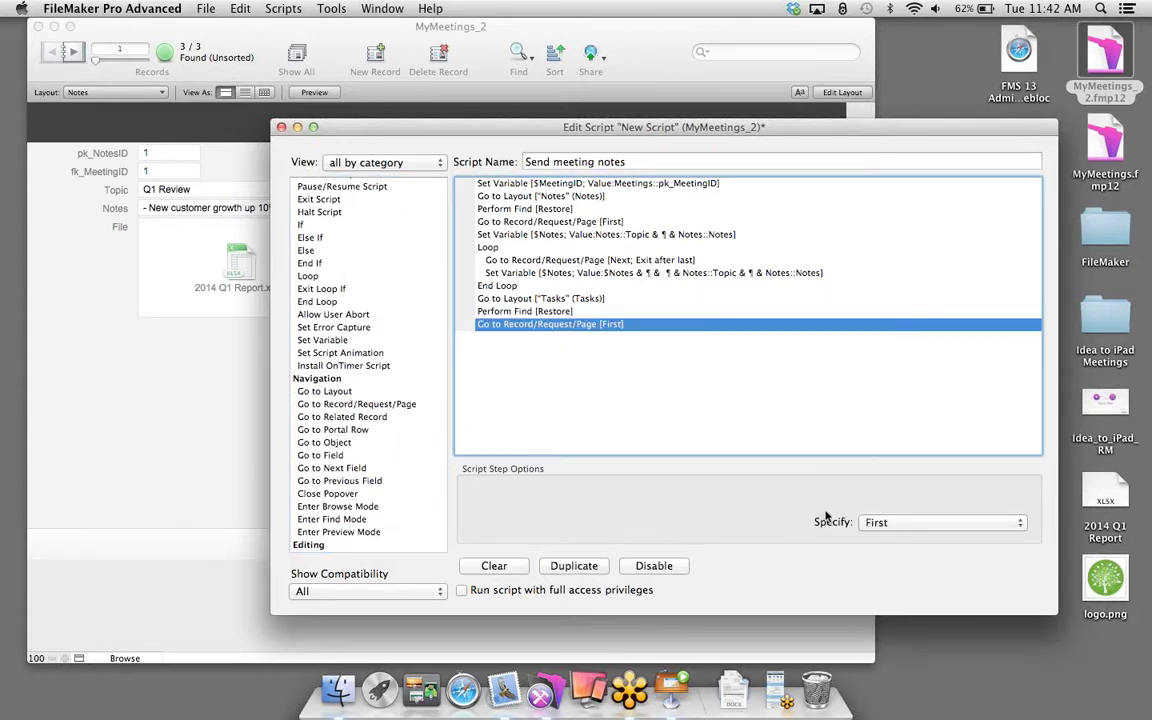
pyautogui.doubleClick(321, 340)
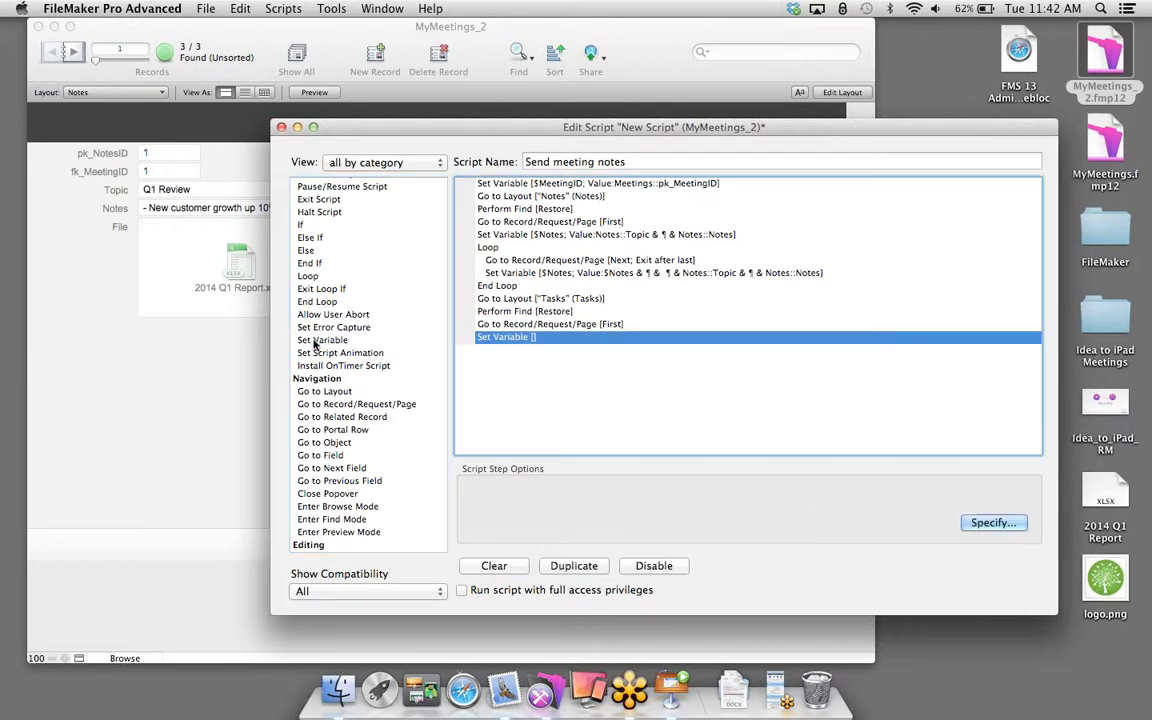
pyautogui.click(975, 524)
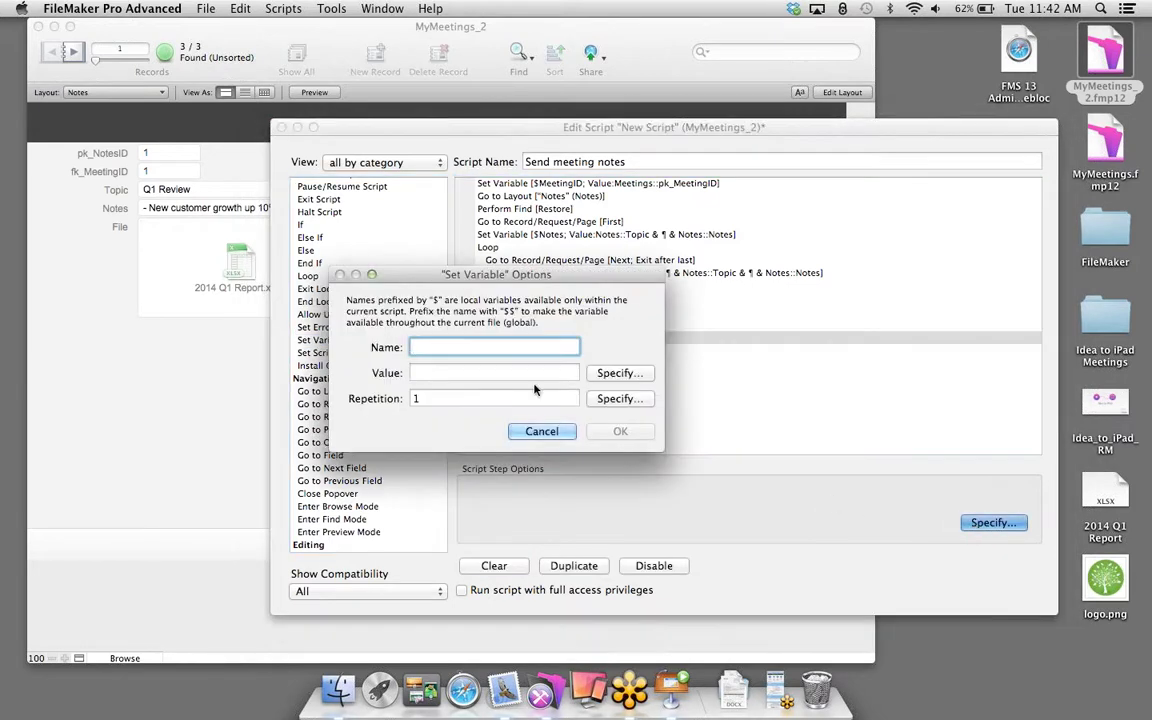
pyautogui.write('$Email')
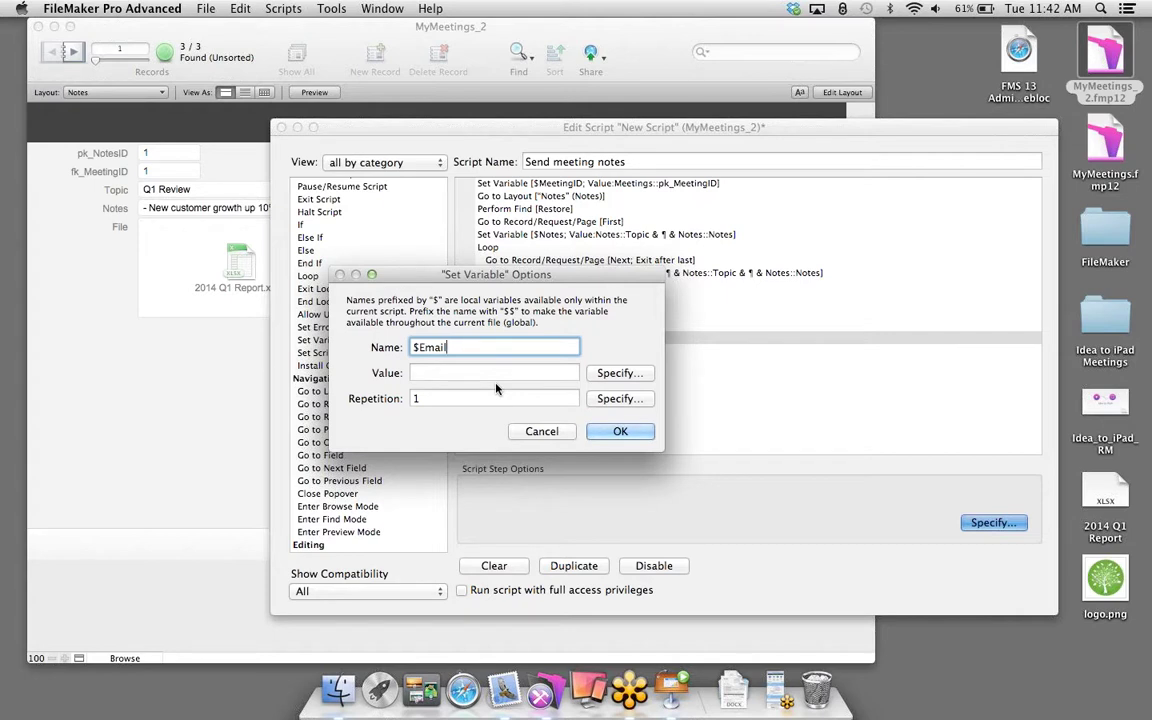
# Set $Email's value to Employee list::Email, then add an empty Loop after it.
pyautogui.click(617, 373)
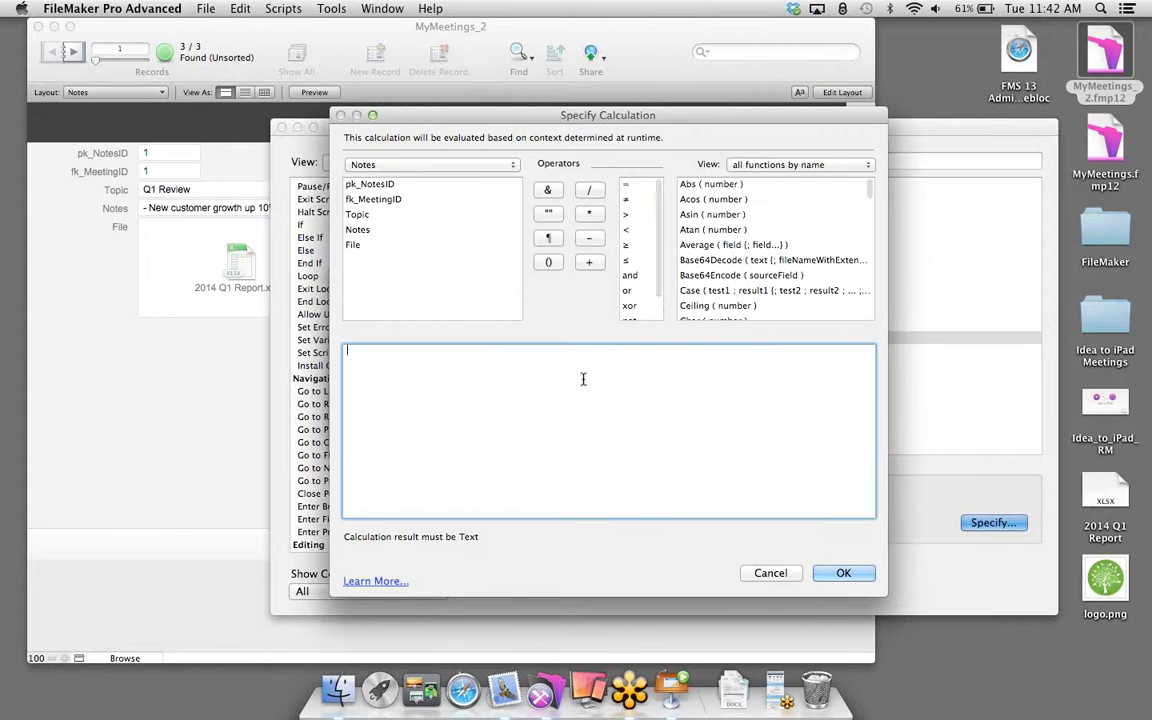
pyautogui.click(379, 167)
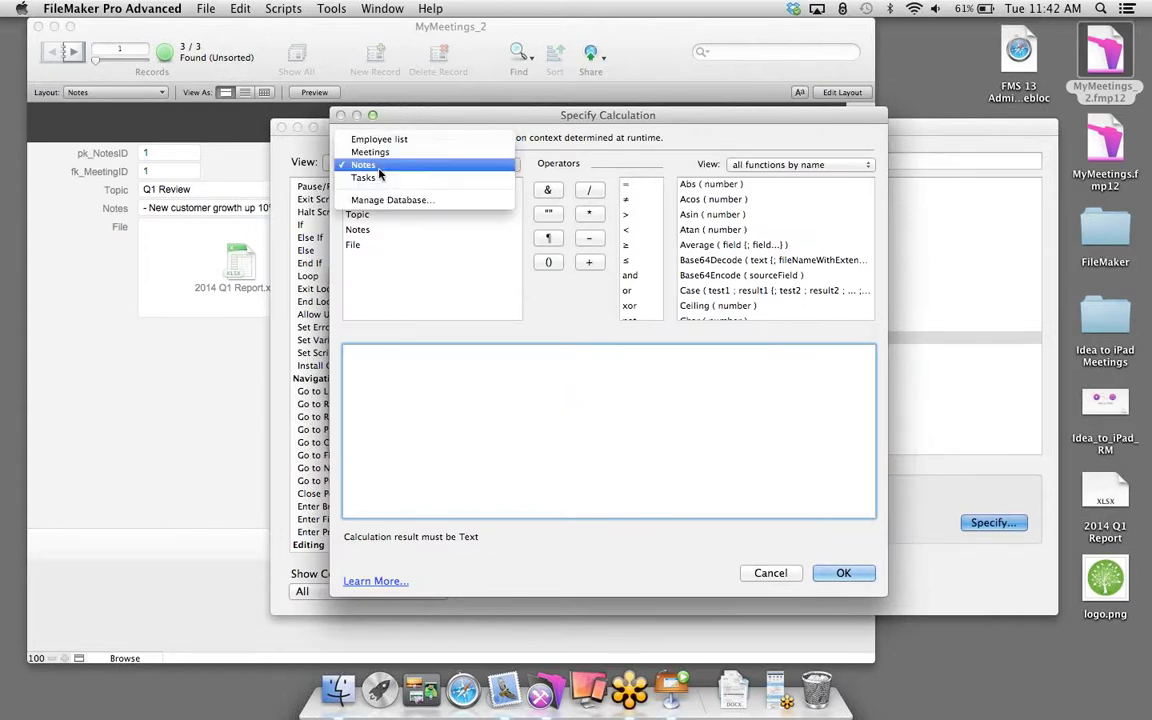
pyautogui.click(380, 139)
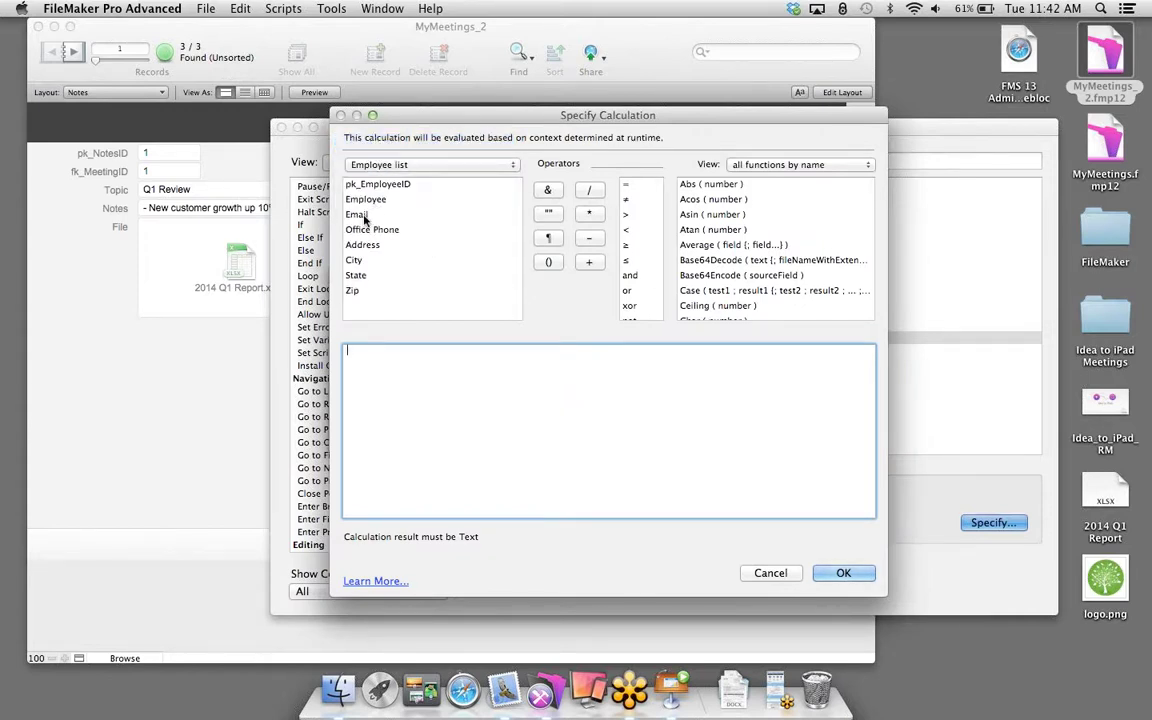
pyautogui.doubleClick(360, 216)
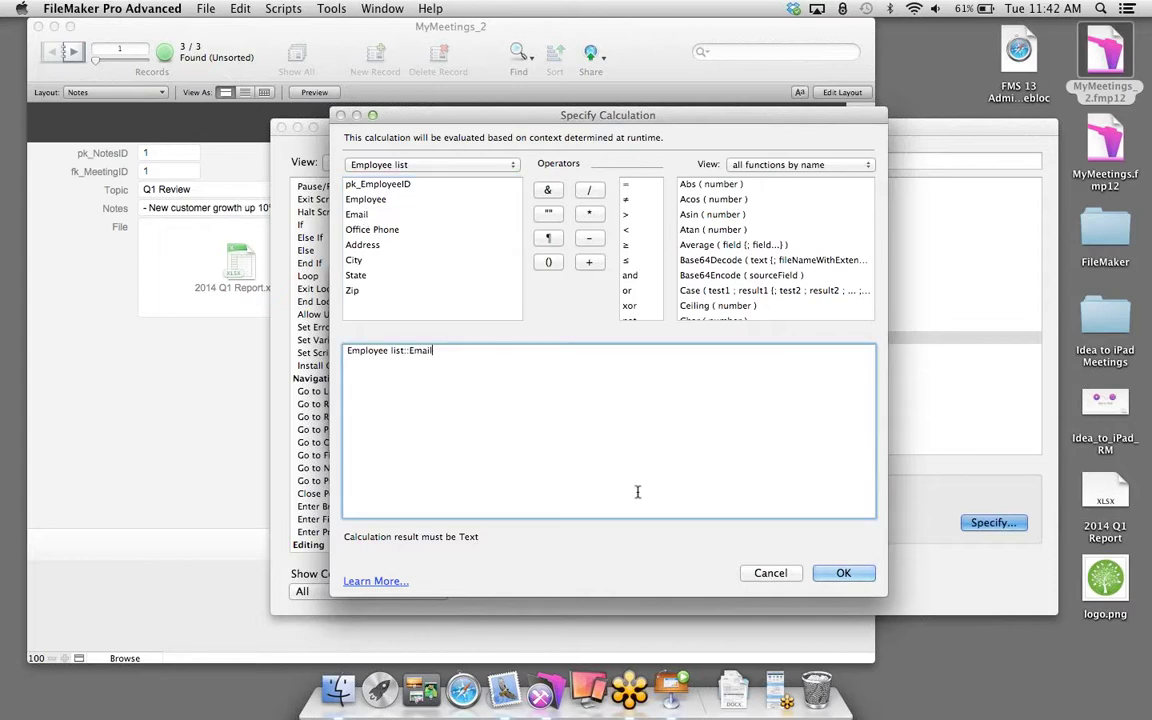
pyautogui.click(843, 574)
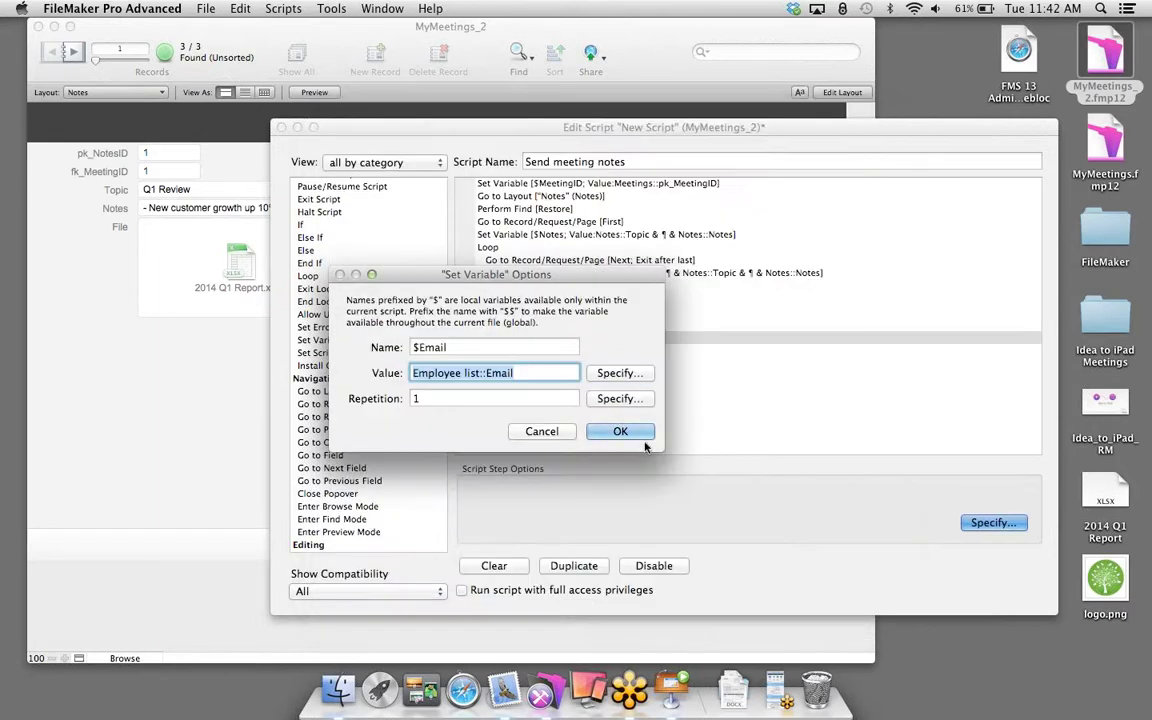
pyautogui.click(618, 432)
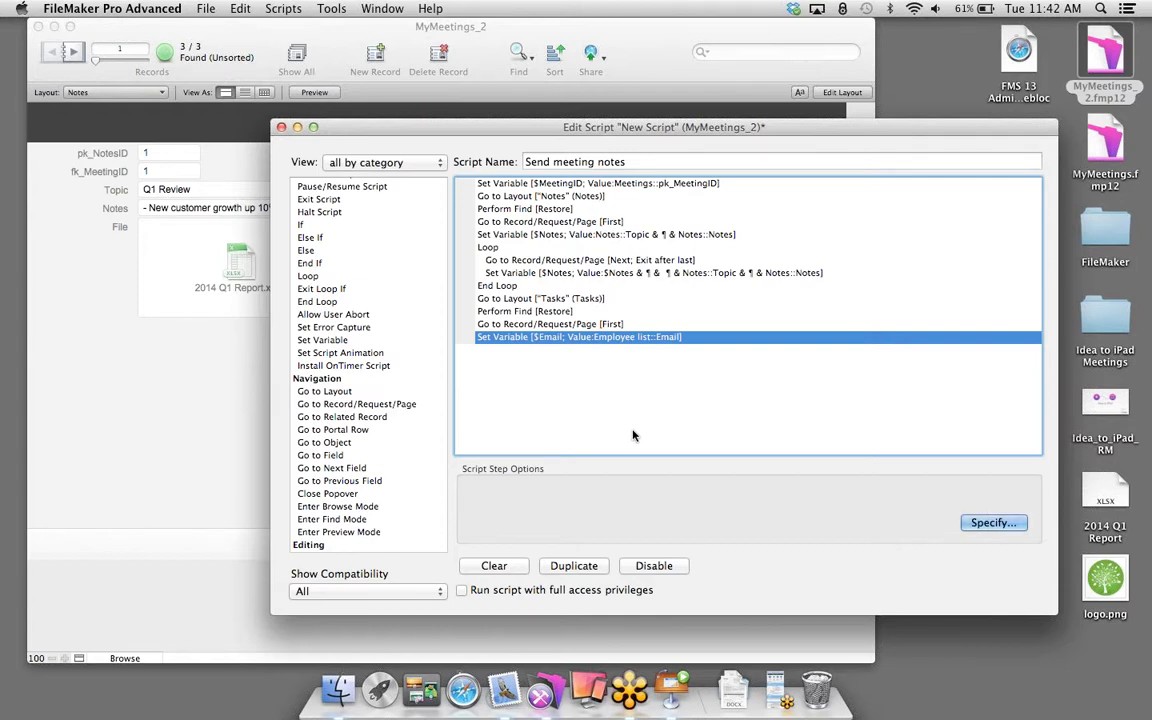
pyautogui.doubleClick(308, 276)
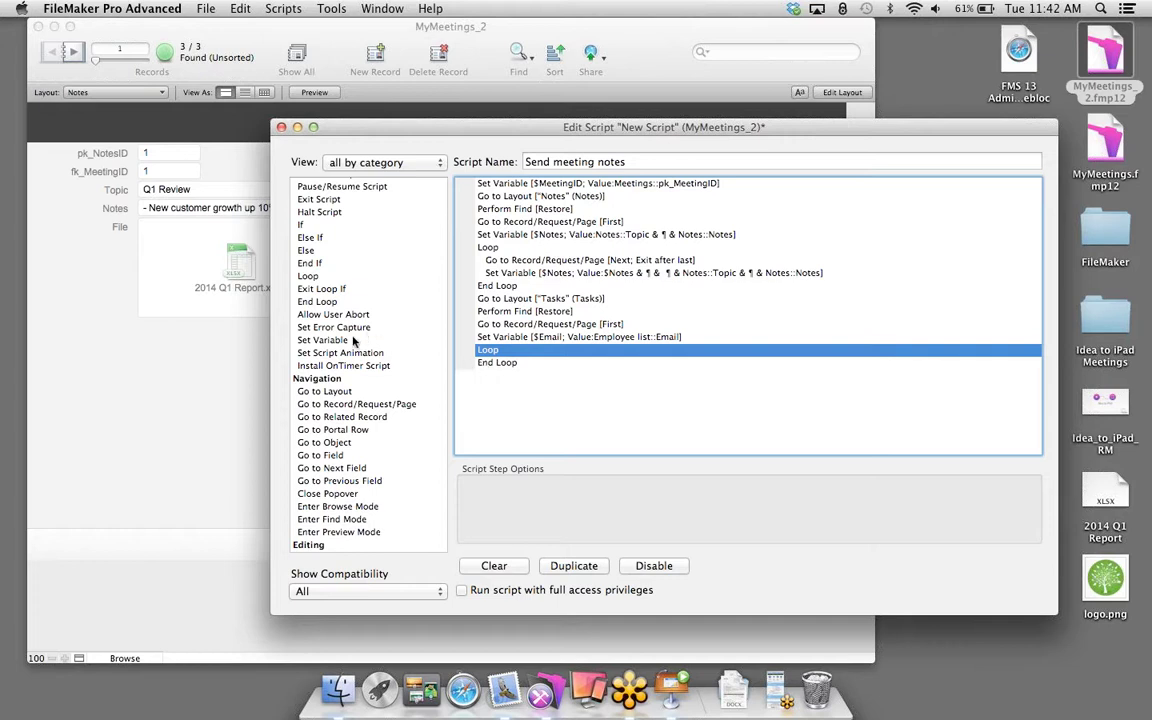
# Add Go to Record [Next; Exit after last] inside the loop.
pyautogui.doubleClick(336, 405)
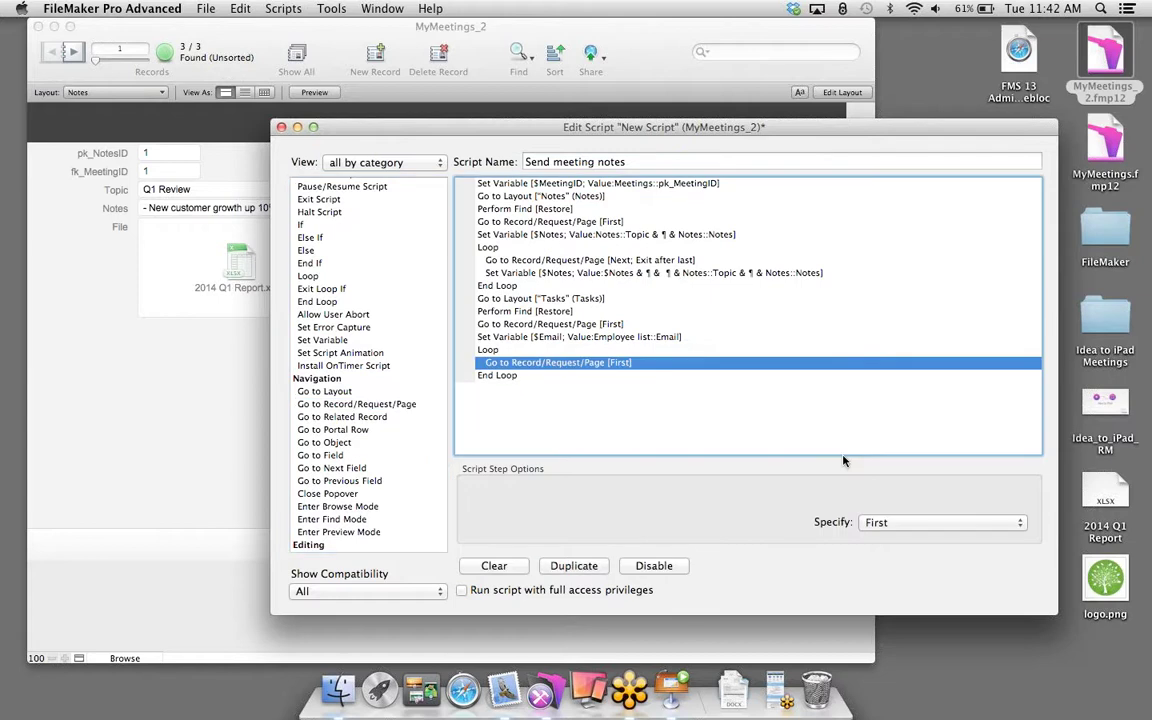
pyautogui.click(944, 524)
pyautogui.click(915, 567)
pyautogui.click(477, 522)
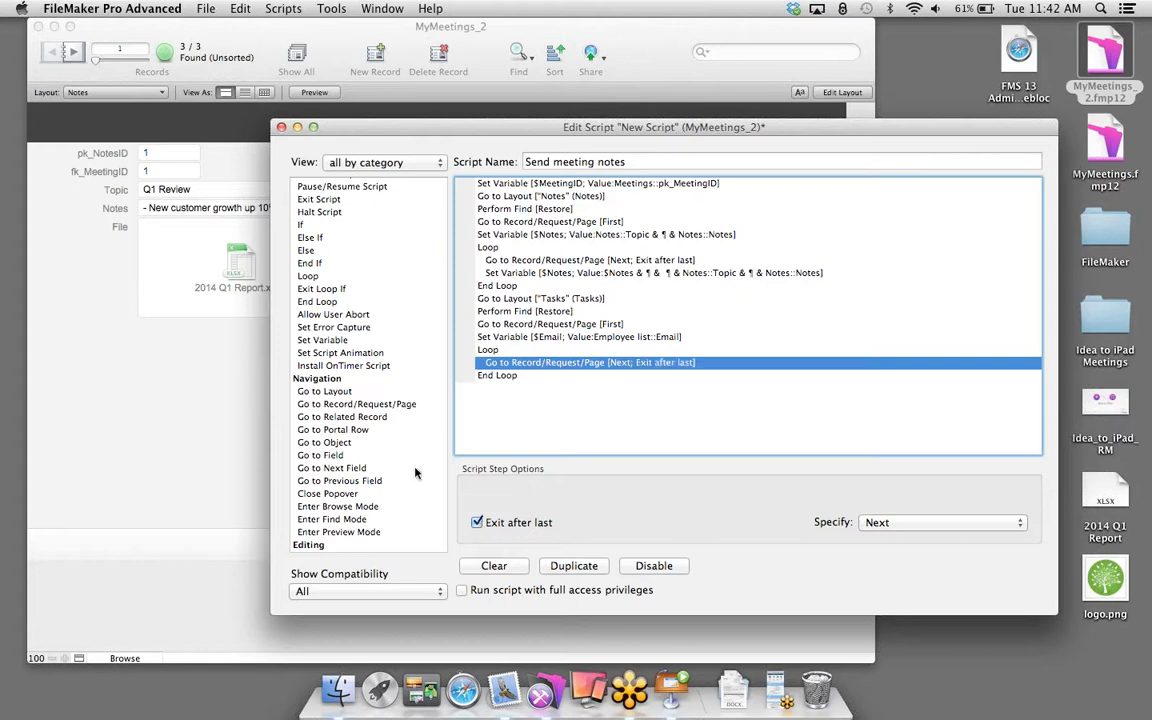
# Add Set Variable $Email with value $Email & ¶ & Employee list::Email.
pyautogui.doubleClick(318, 340)
pyautogui.click(978, 523)
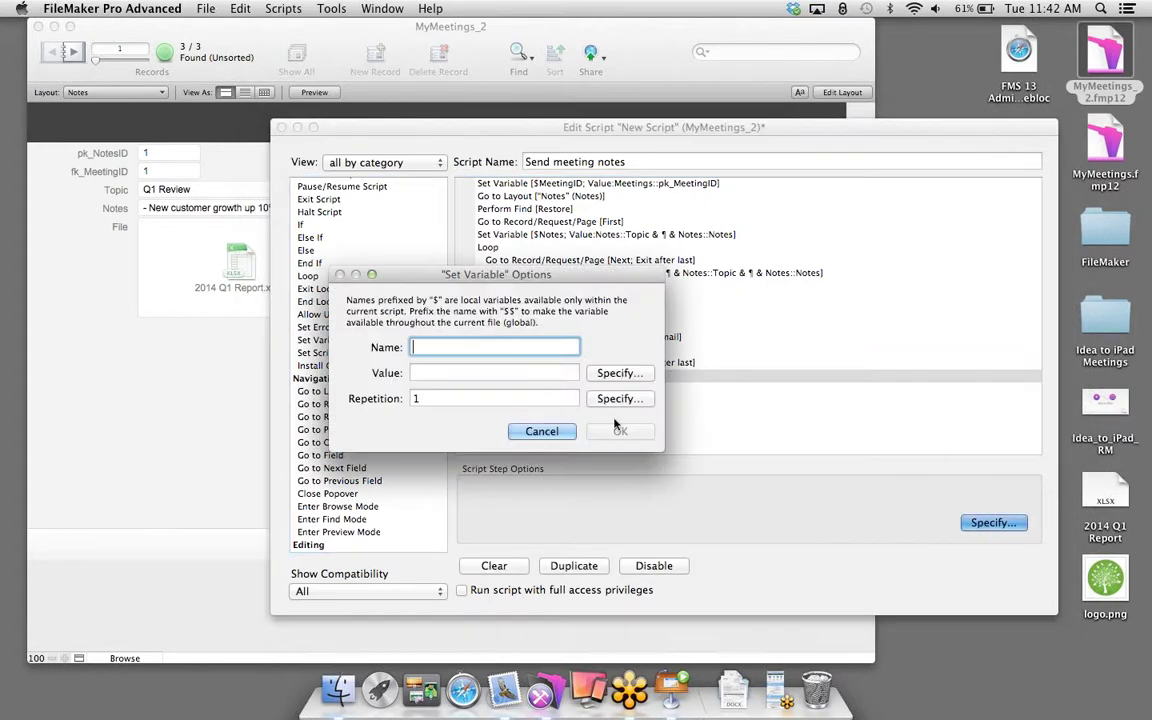
pyautogui.write('$Email')
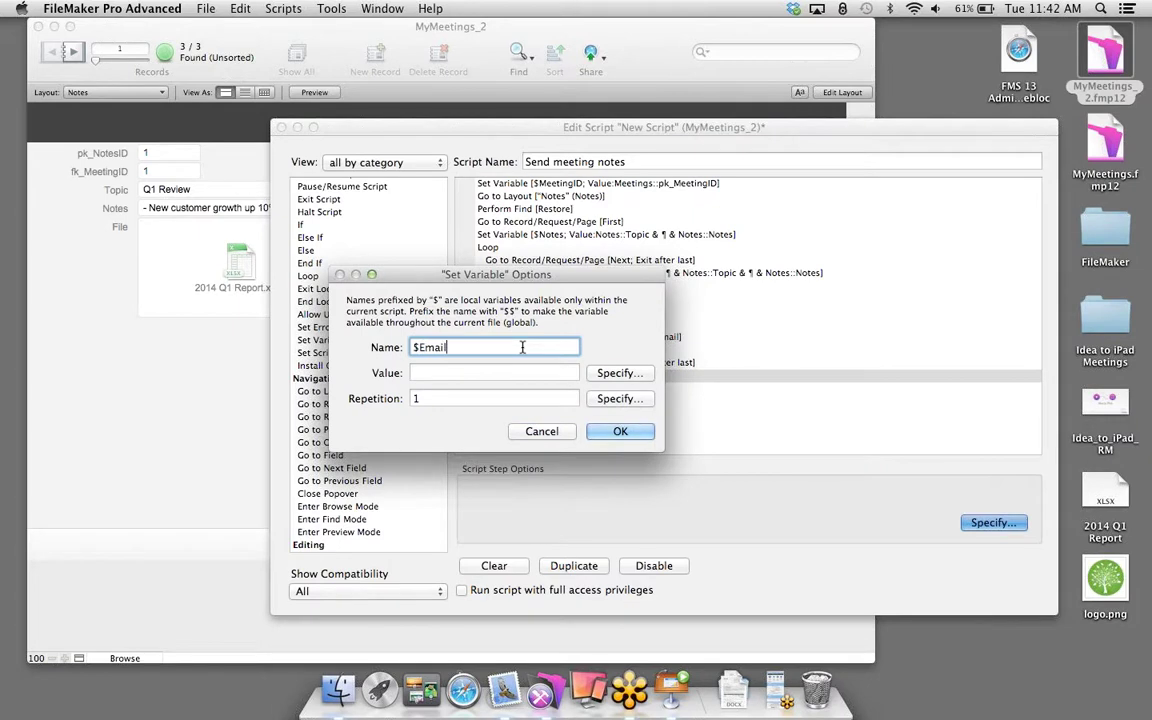
pyautogui.click(618, 373)
pyautogui.write('$Email')
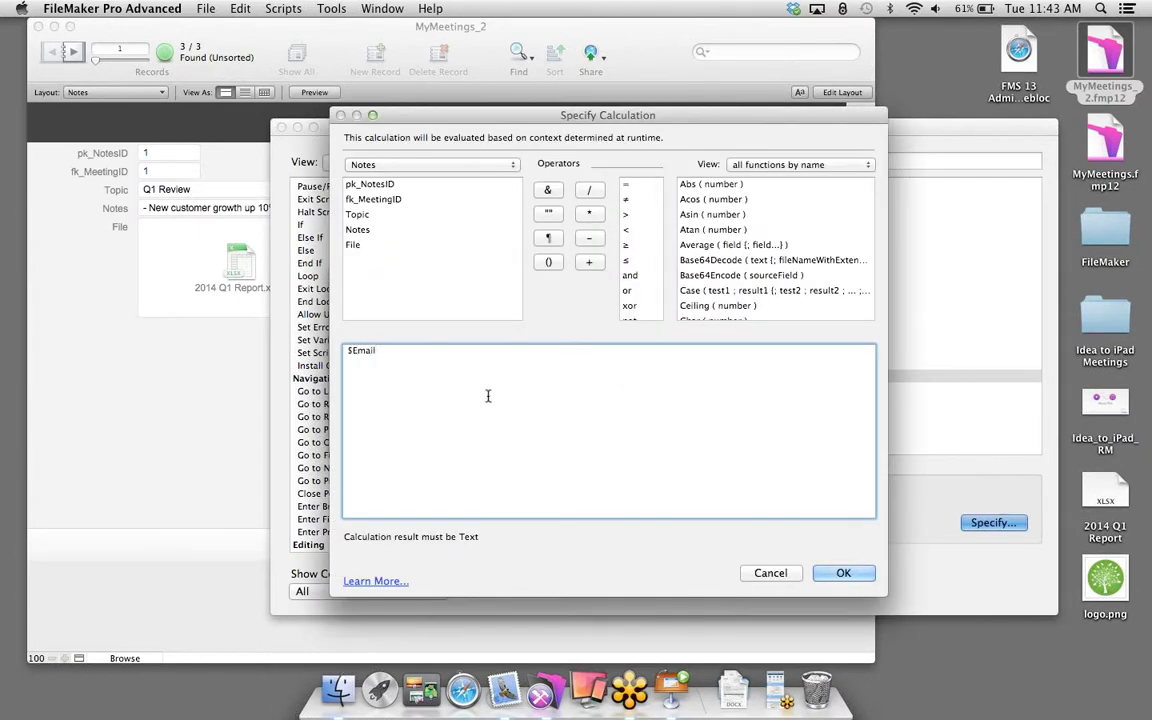
pyautogui.click(547, 190)
pyautogui.click(548, 238)
pyautogui.click(550, 190)
pyautogui.click(375, 164)
pyautogui.click(378, 141)
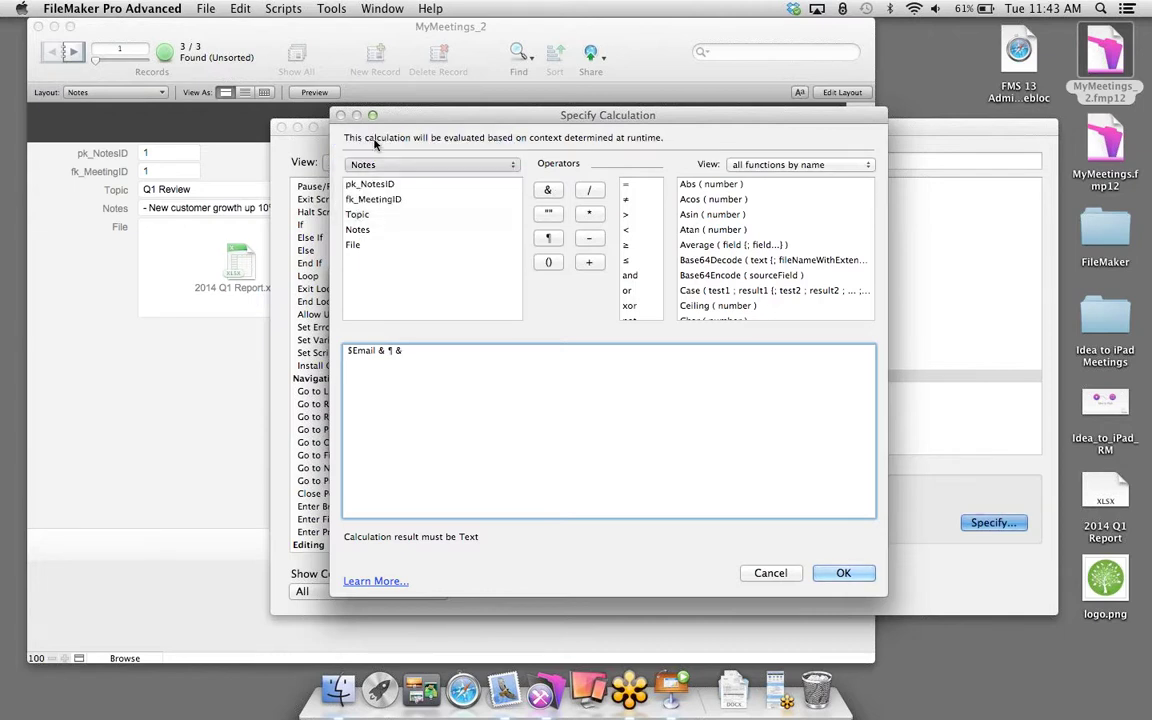
pyautogui.doubleClick(360, 215)
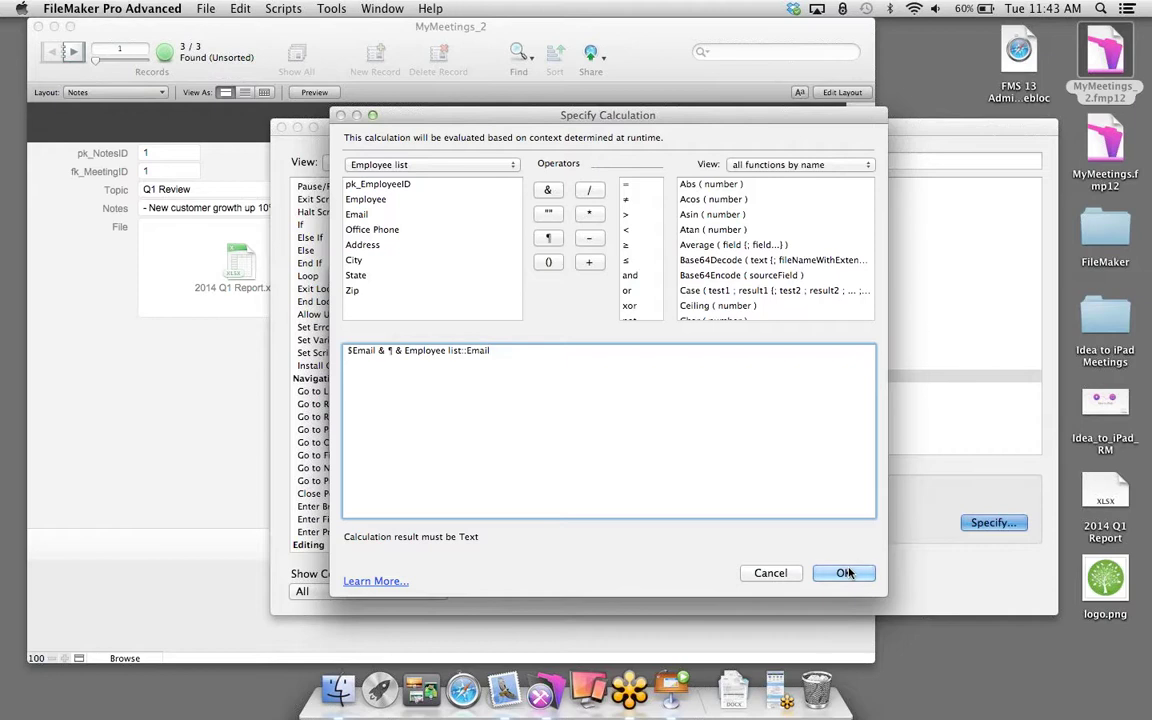
pyautogui.click(845, 572)
pyautogui.click(621, 430)
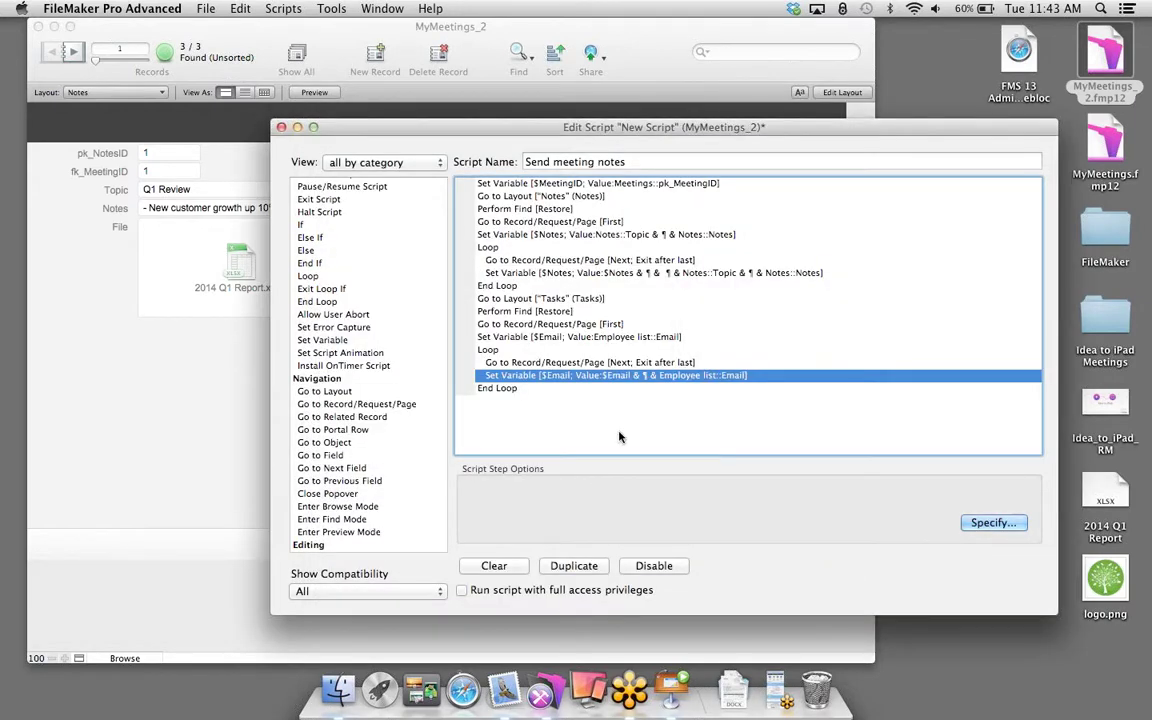
# Add a Go to Layout [original layout] step after End Loop, viewing the Ipad | Meeting details layout.
pyautogui.click(496, 389)
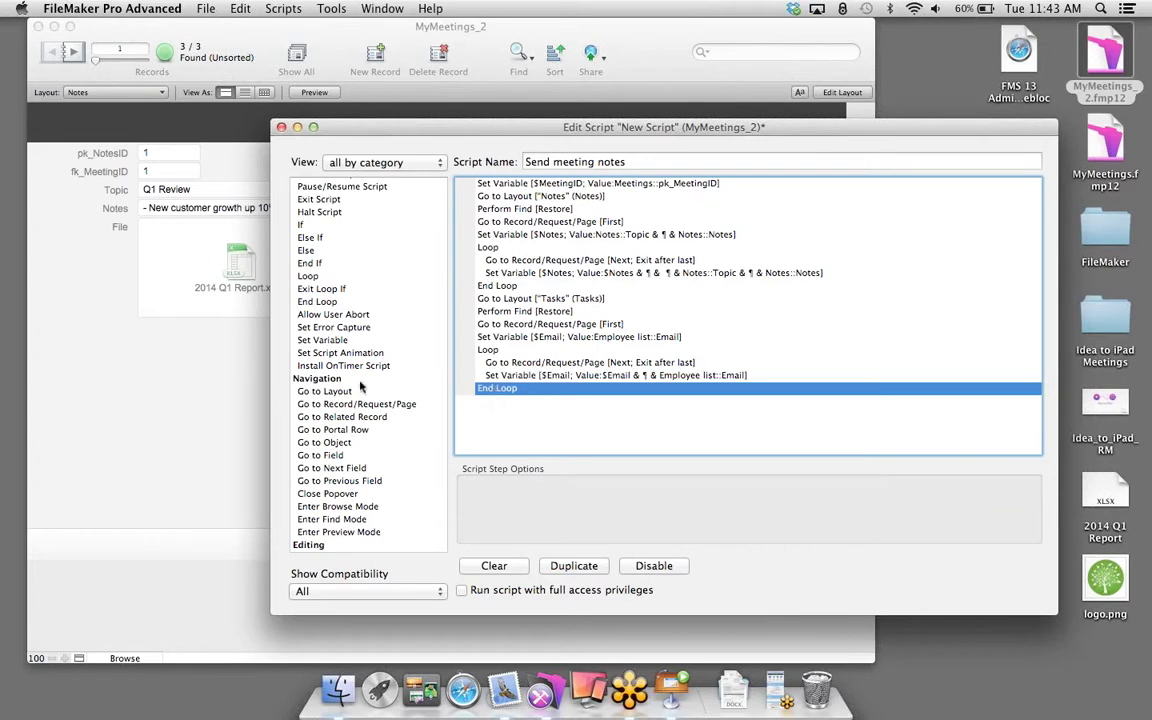
pyautogui.doubleClick(330, 391)
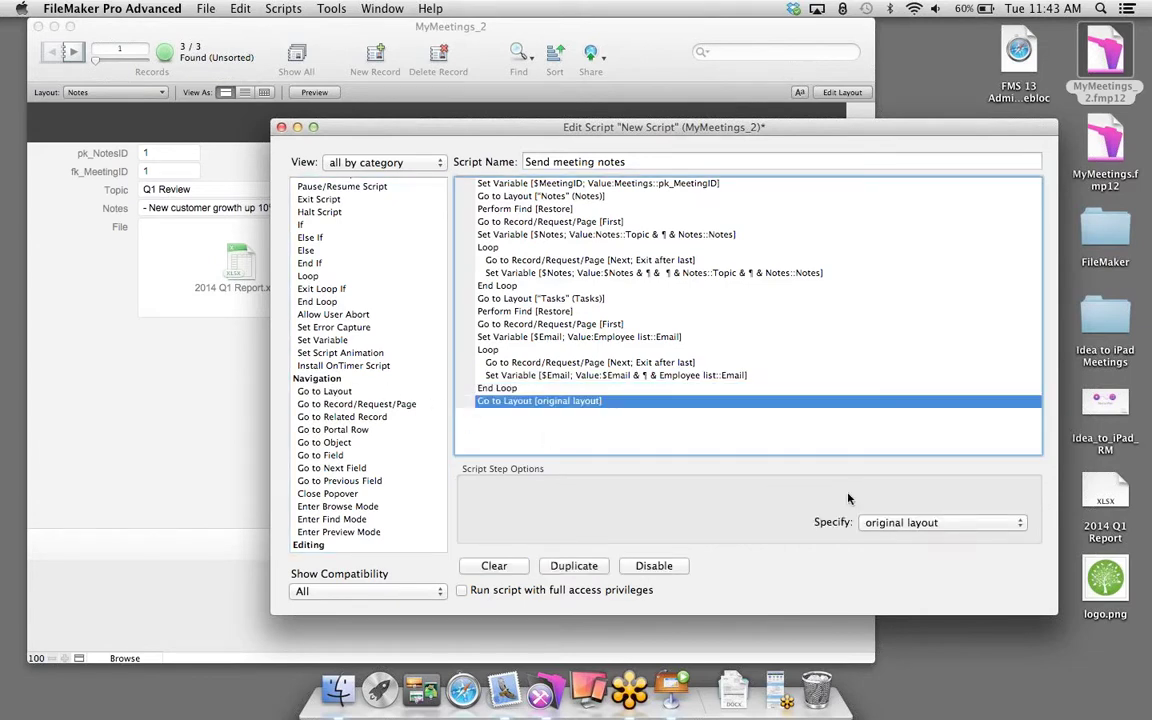
pyautogui.click(150, 92)
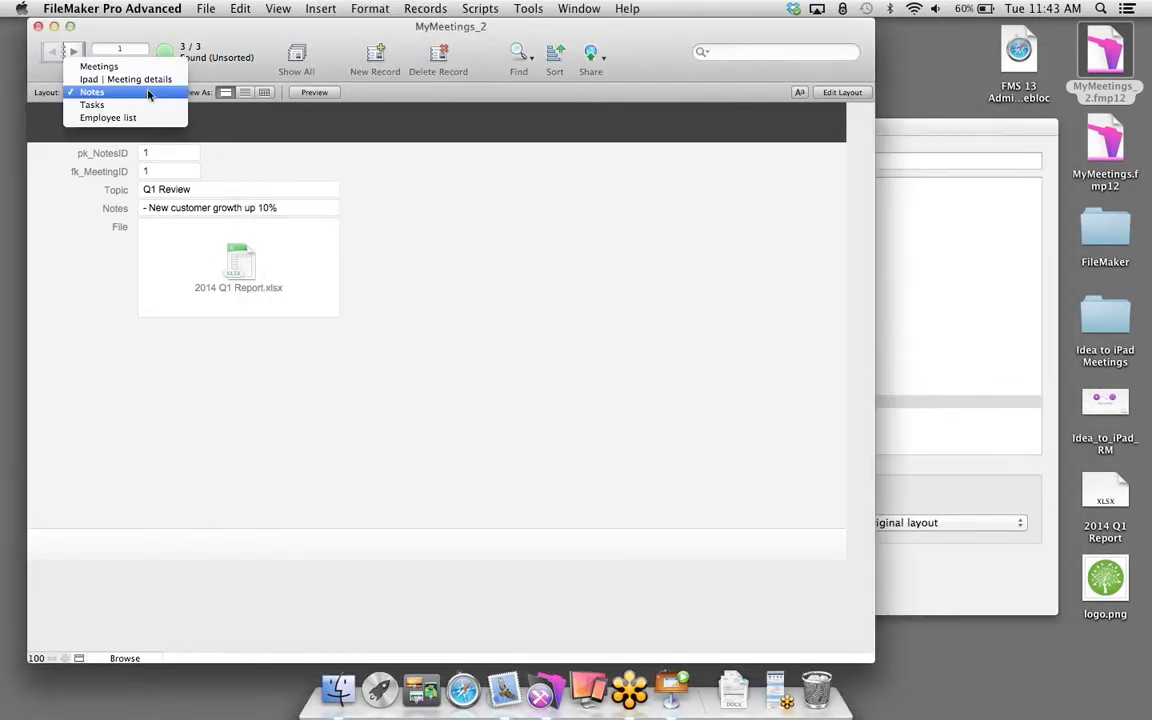
pyautogui.click(120, 79)
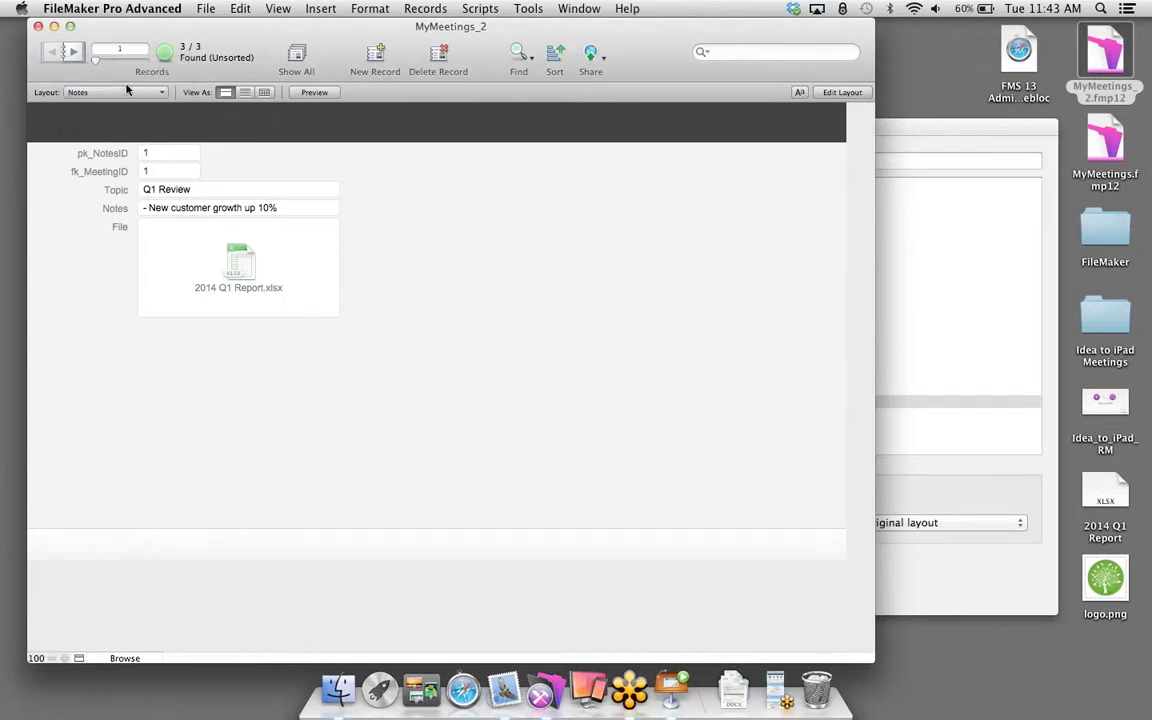
pyautogui.click(928, 141)
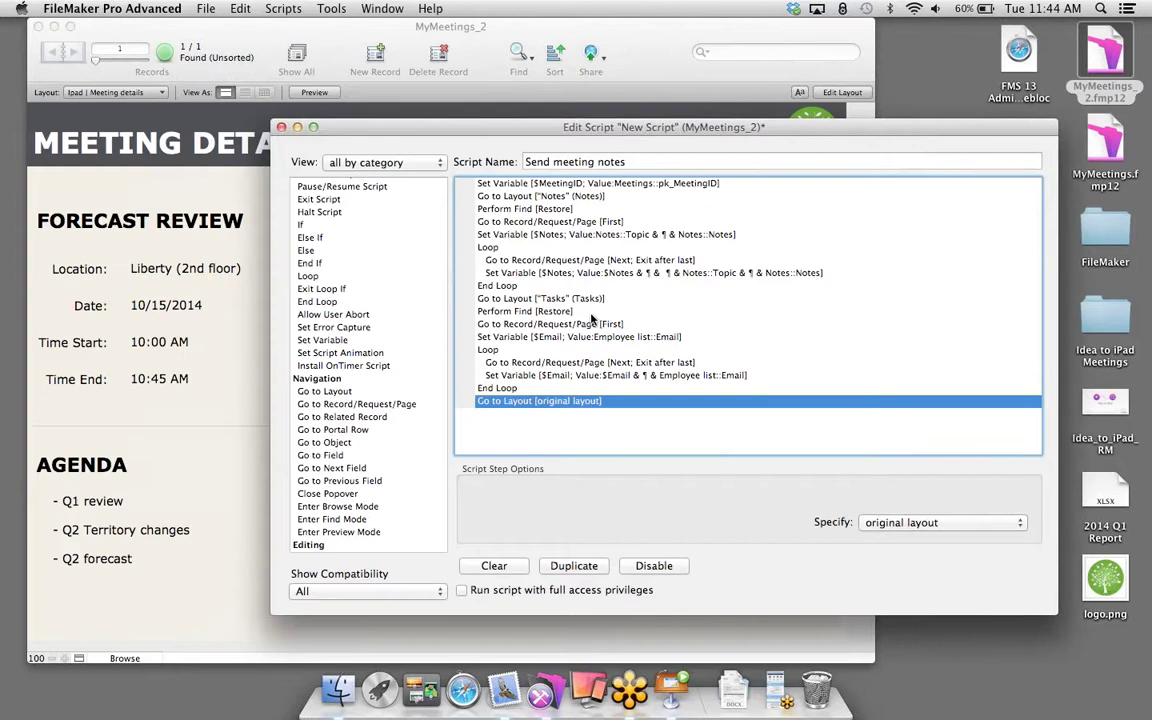
# Add a Perform Find step restoring a request for pk_MeetingID ==$MeetingID.
pyautogui.scroll(-5, 325, 410)
pyautogui.scroll(-8, 338, 442)
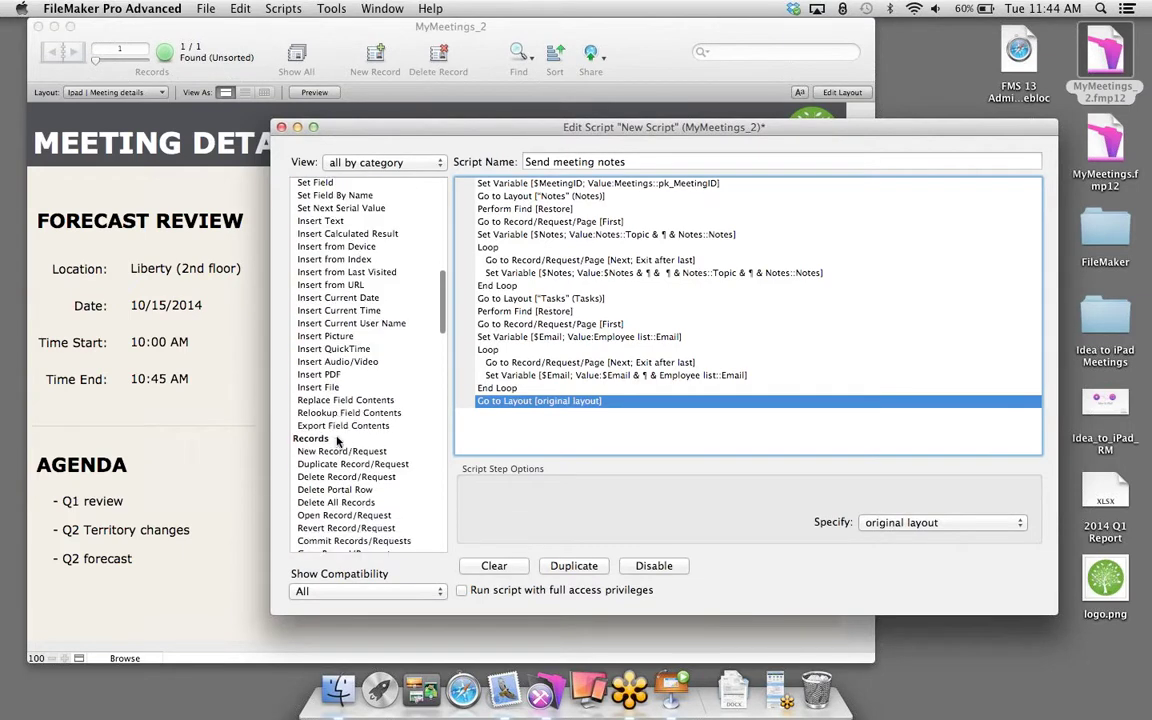
pyautogui.doubleClick(328, 481)
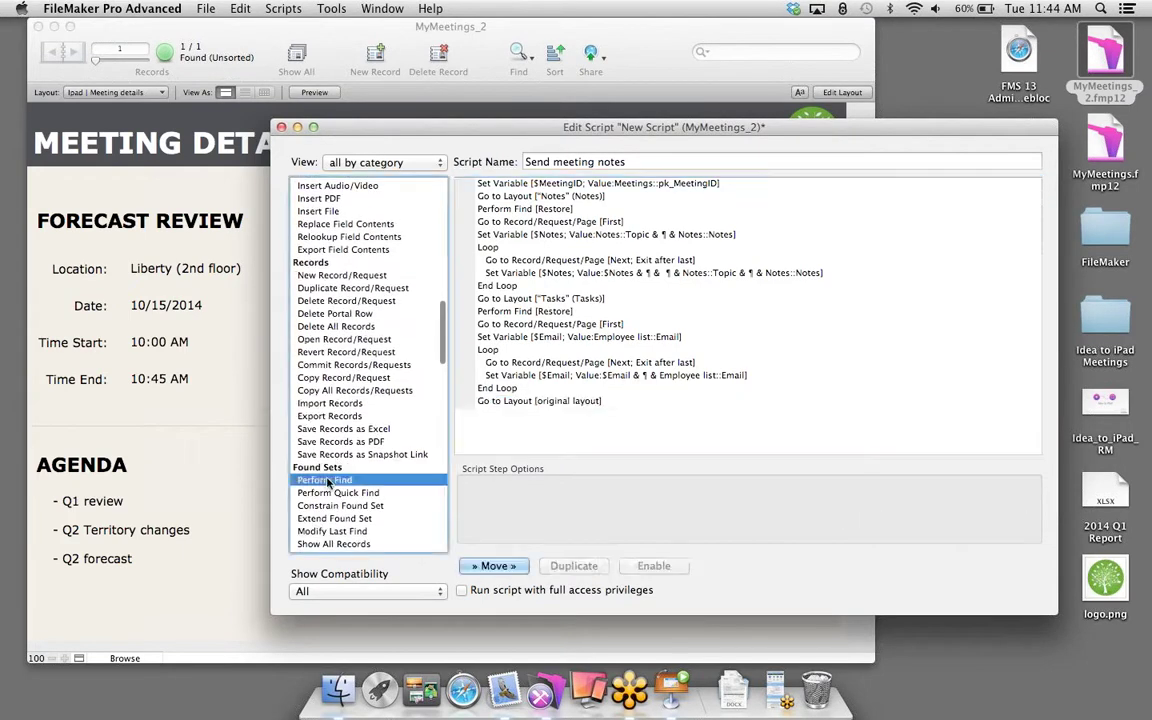
pyautogui.click(1005, 524)
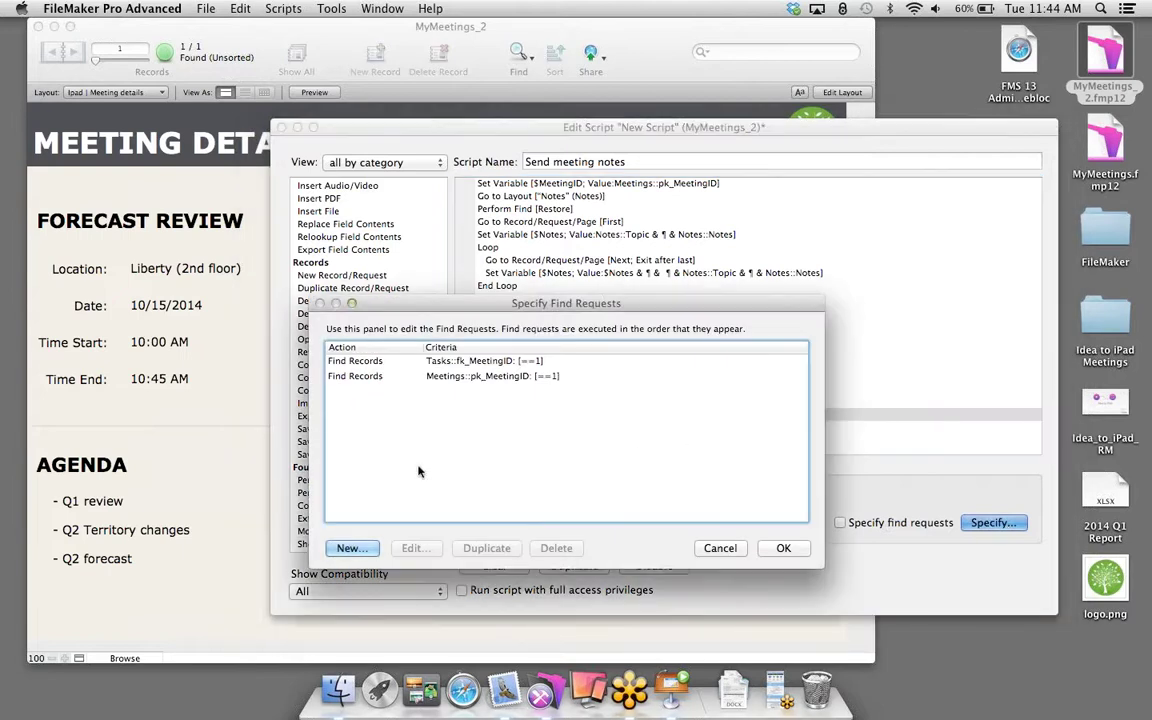
pyautogui.click(349, 547)
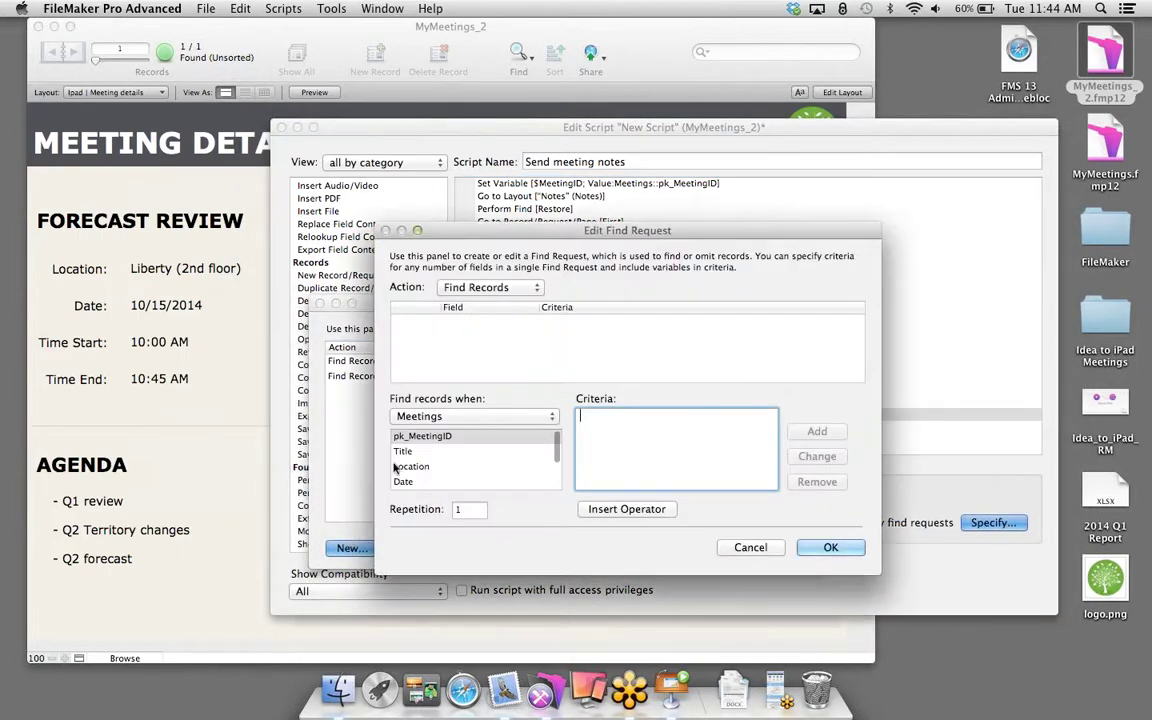
pyautogui.click(428, 437)
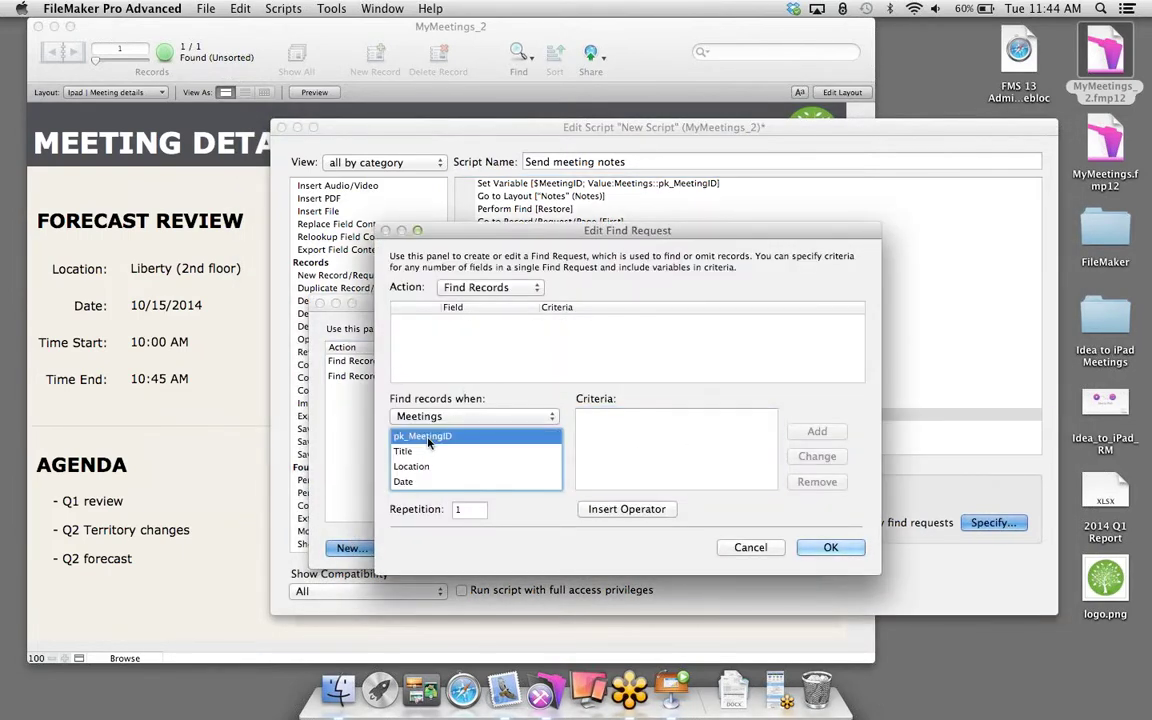
pyautogui.click(599, 437)
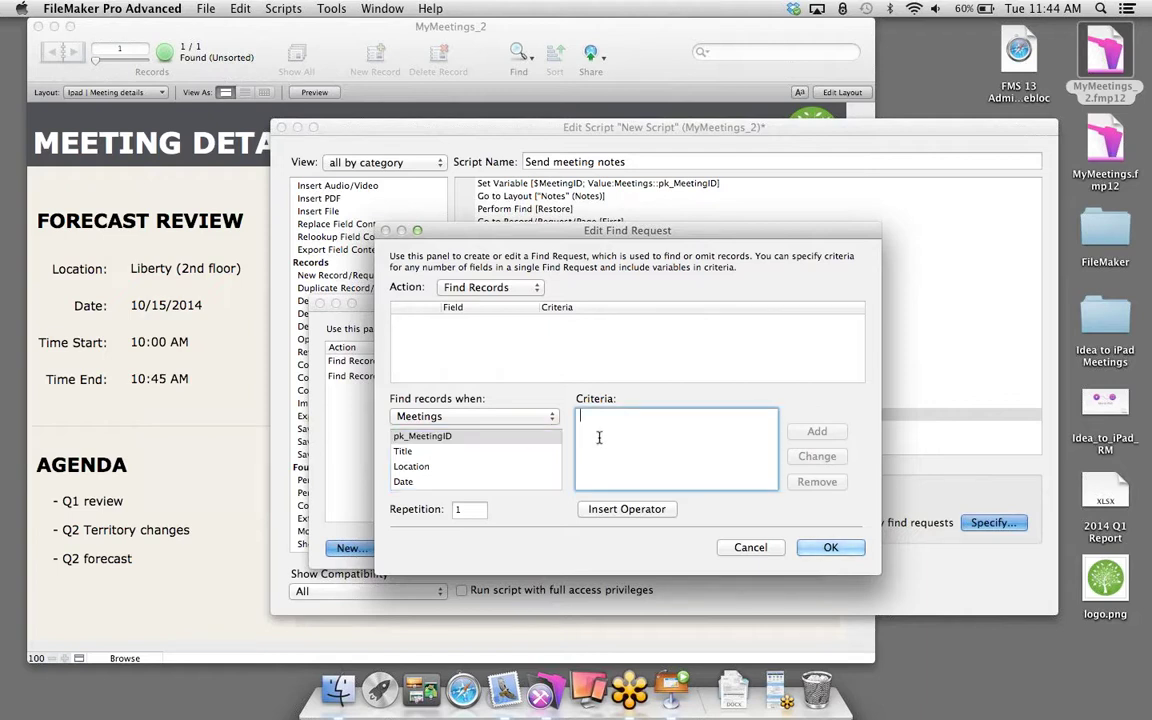
pyautogui.write('==$MeetingID')
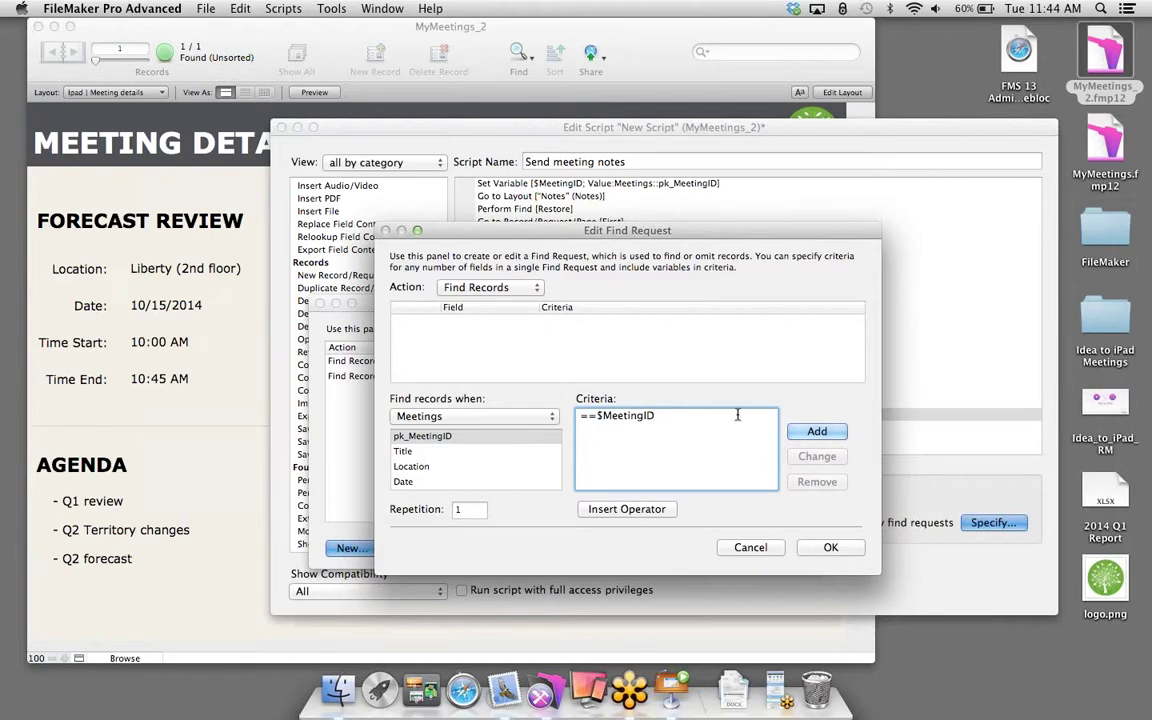
pyautogui.click(817, 431)
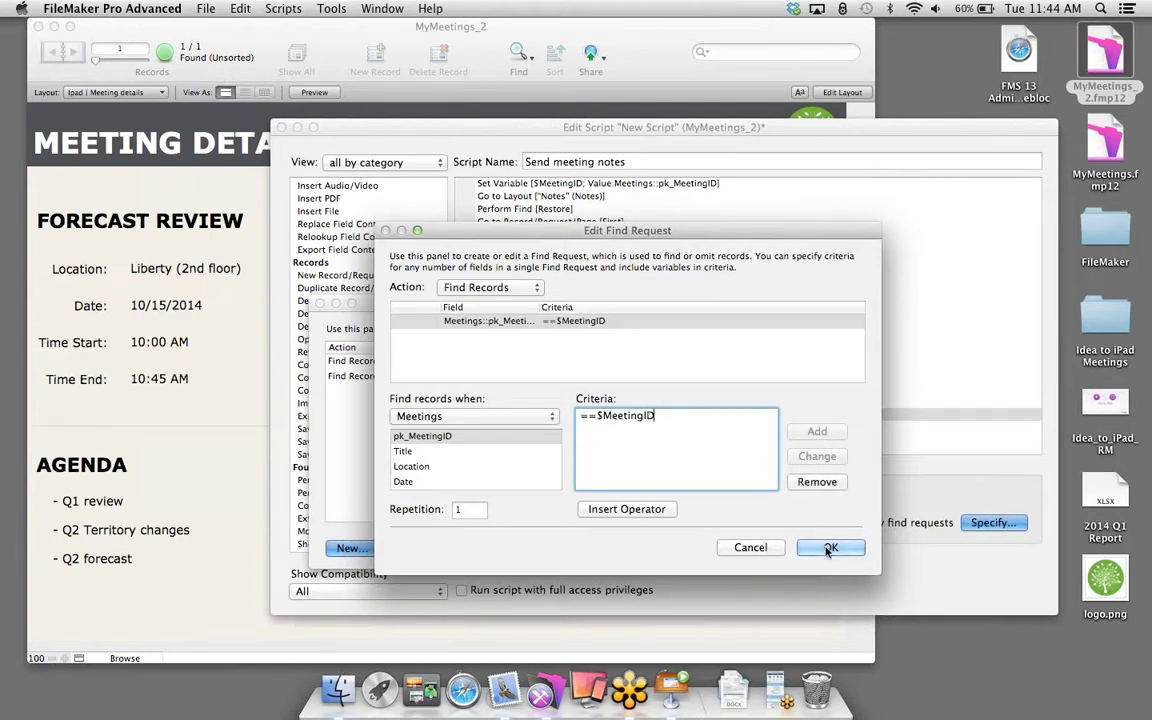
pyautogui.click(810, 547)
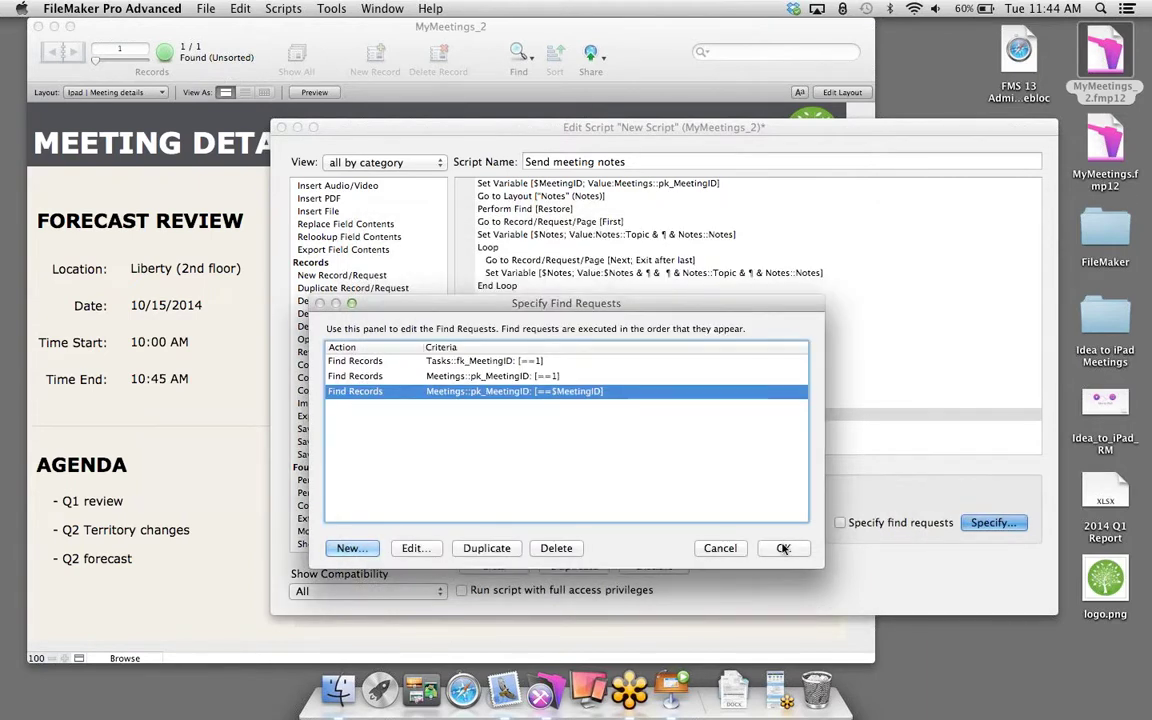
pyautogui.click(784, 547)
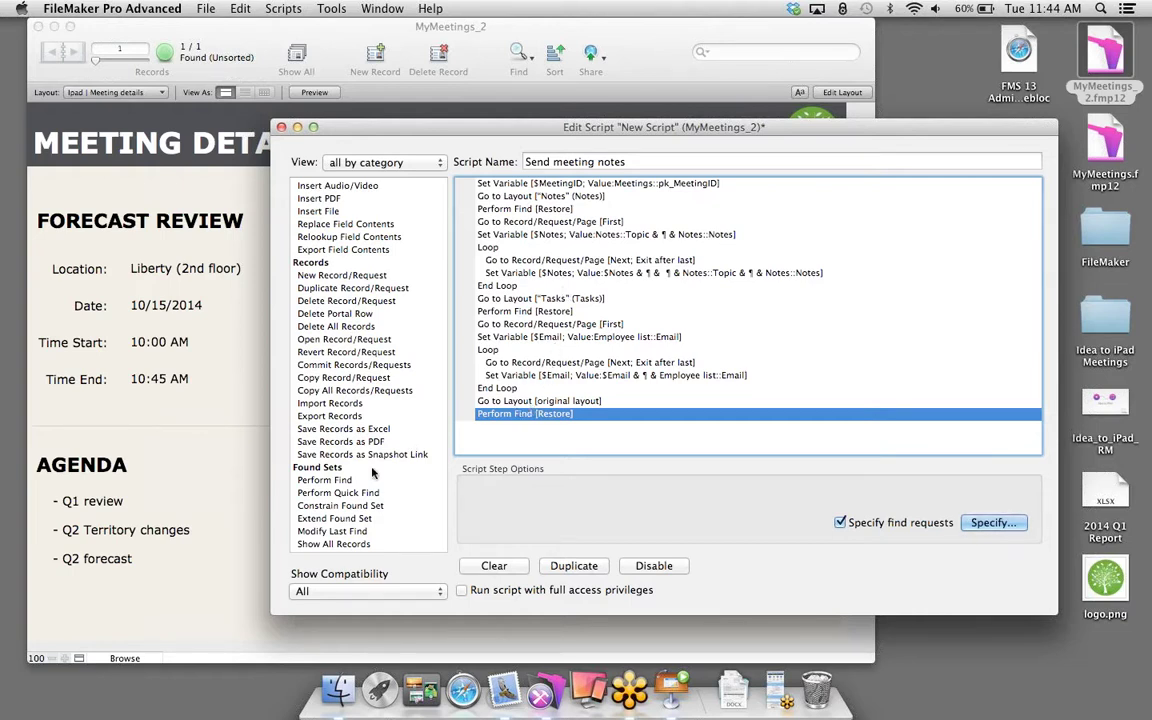
# Add a Send Mail step with recipient $Email and message body $Notes.
pyautogui.scroll(-15, 308, 480)
pyautogui.scroll(-5, 308, 484)
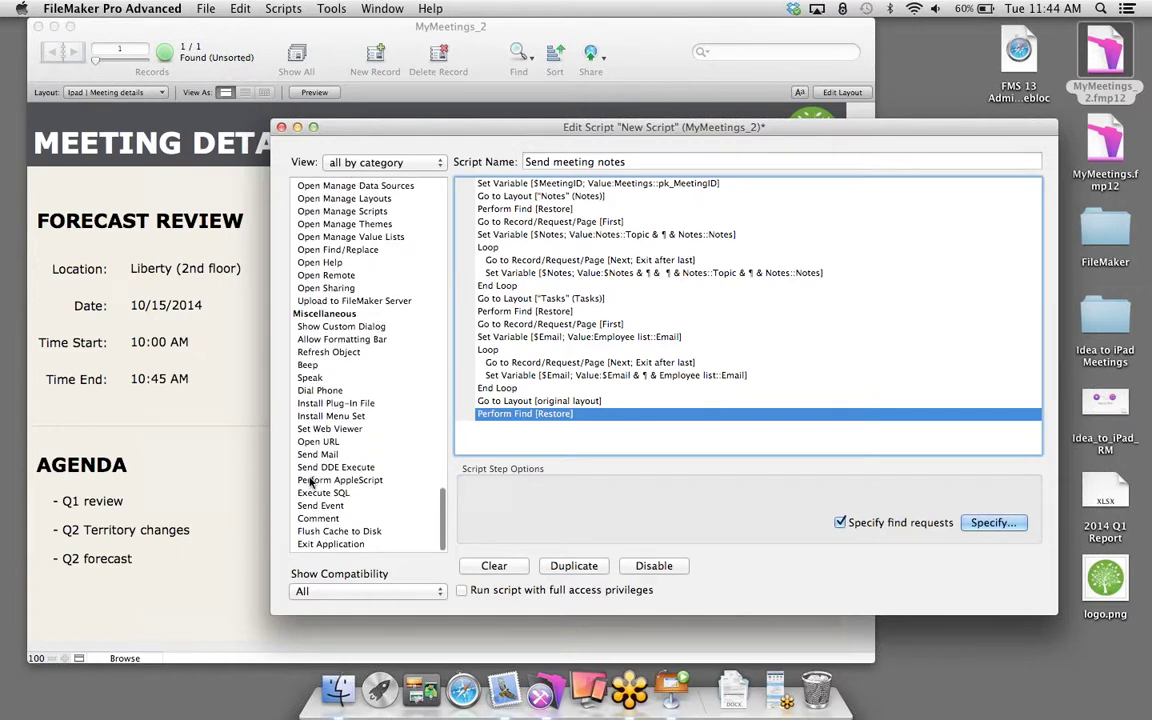
pyautogui.doubleClick(316, 456)
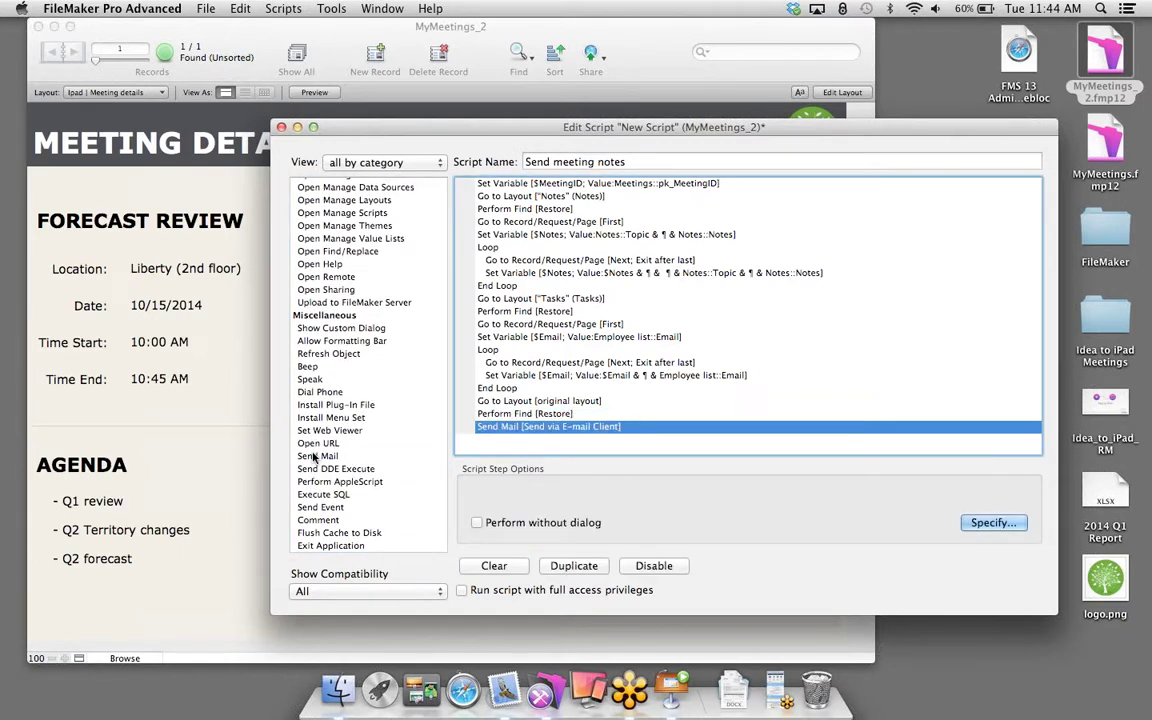
pyautogui.click(992, 522)
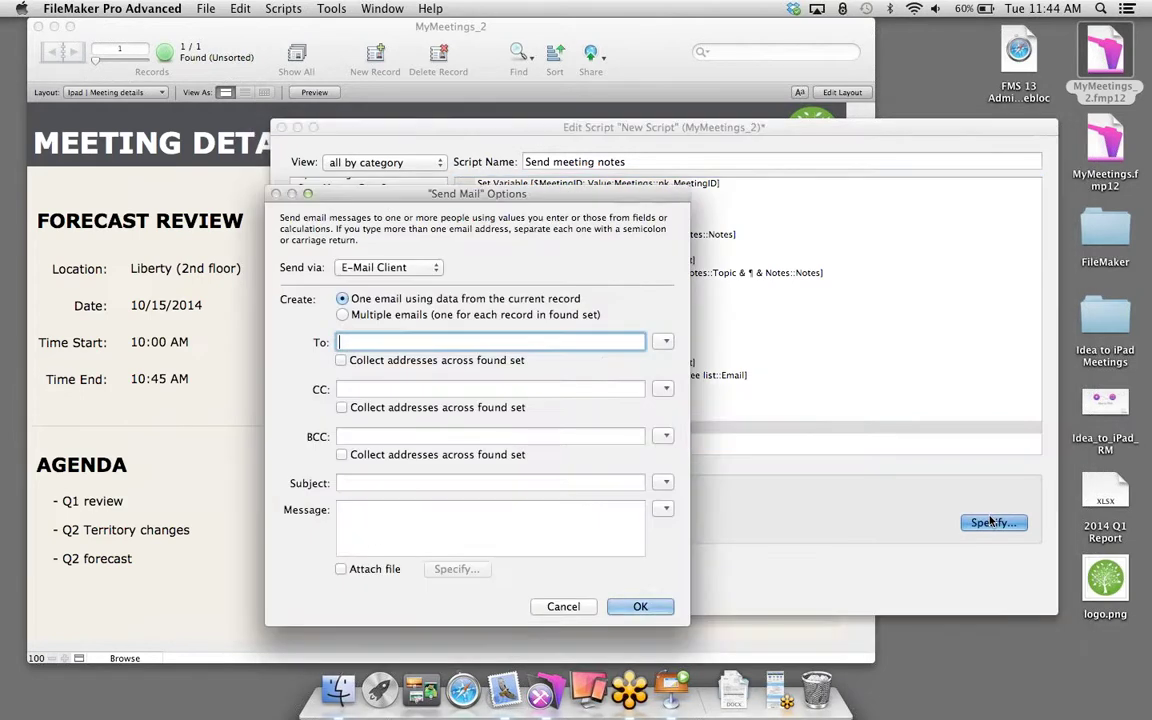
pyautogui.click(664, 343)
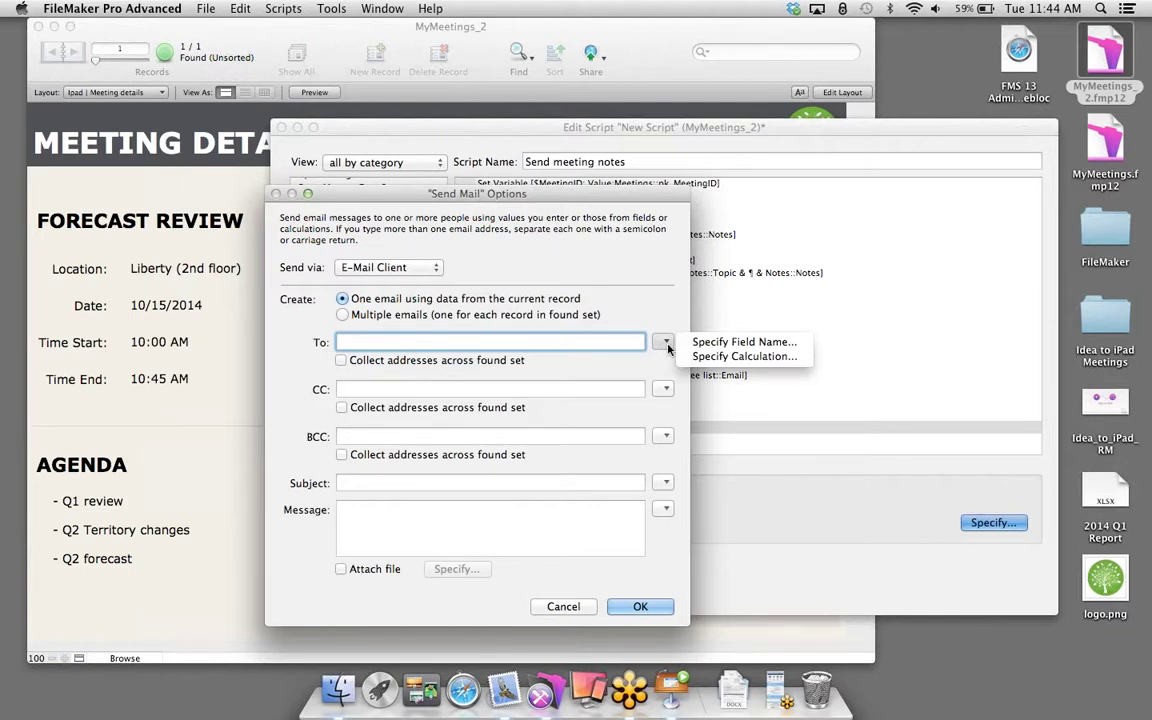
pyautogui.click(686, 357)
pyautogui.write('$')
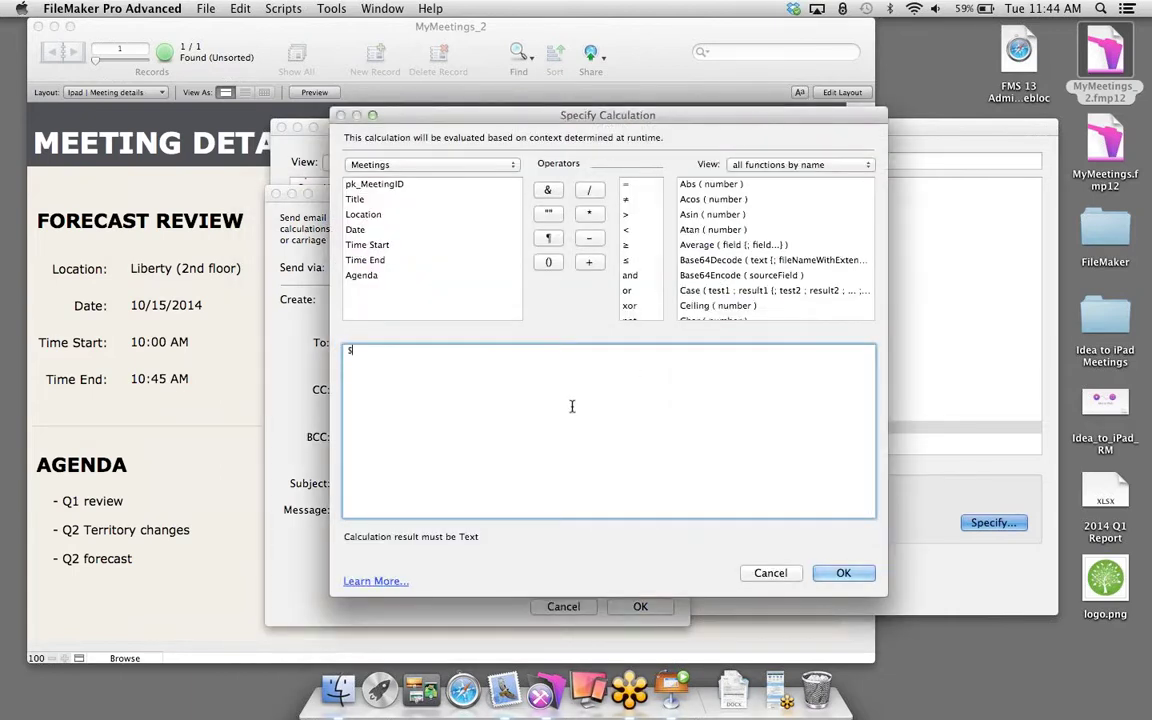
pyautogui.write('Email')
pyautogui.click(845, 572)
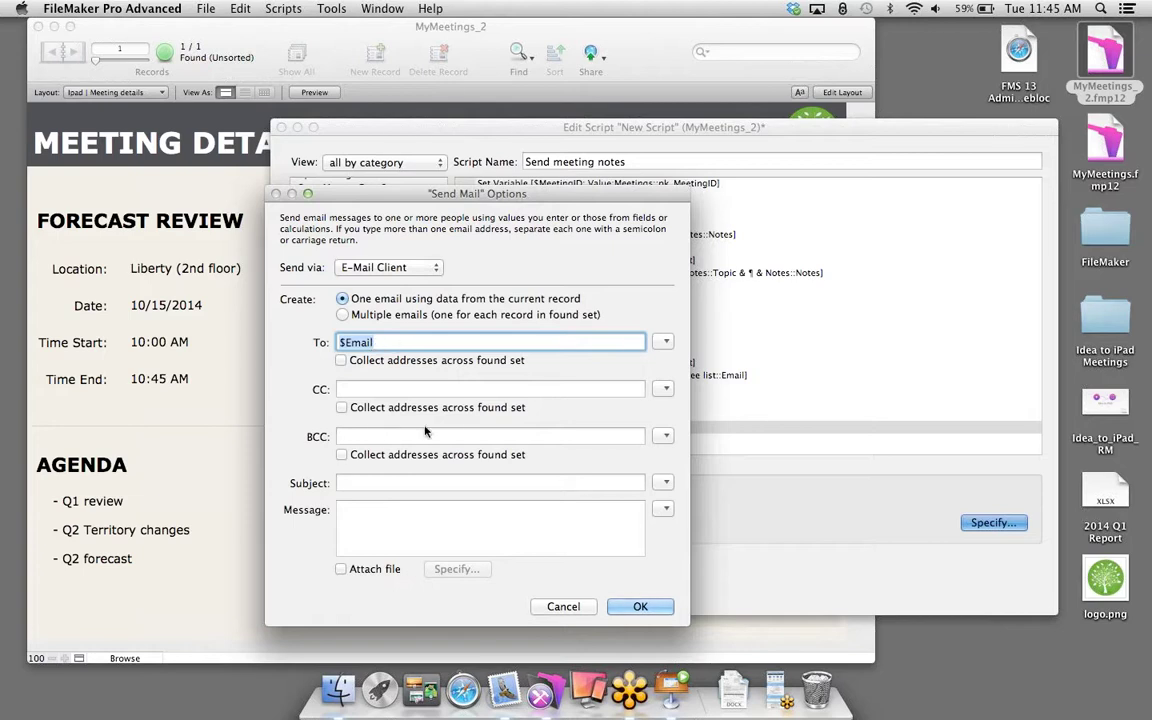
pyautogui.click(665, 510)
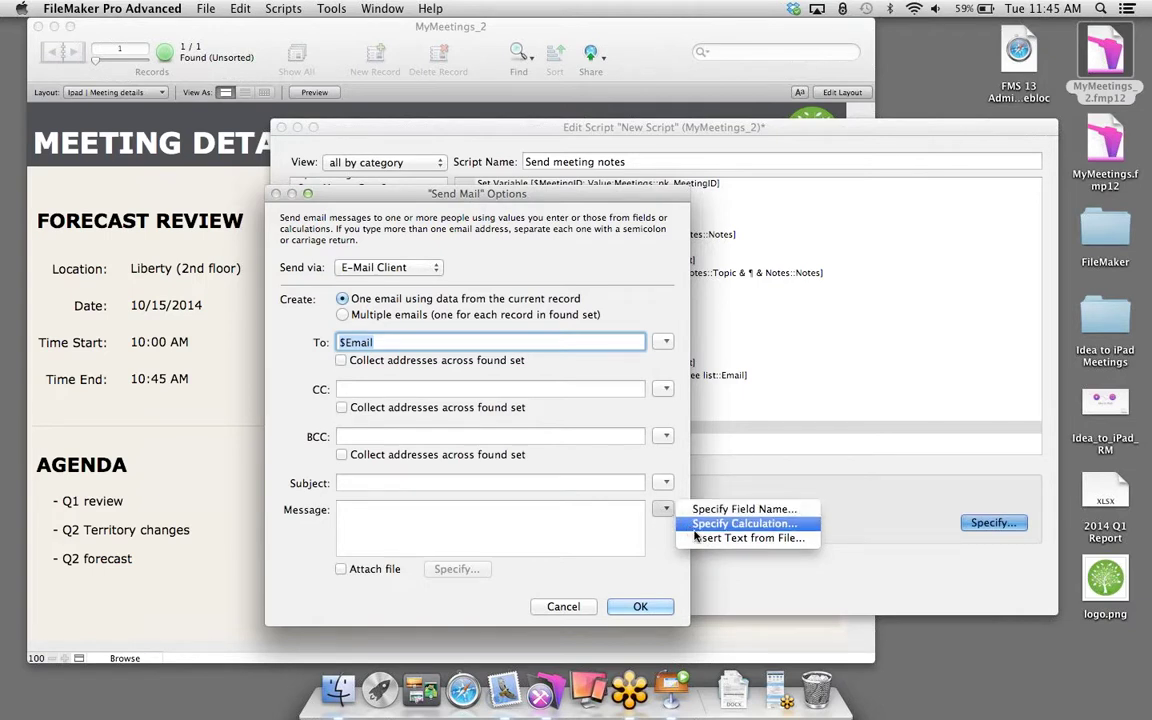
pyautogui.click(697, 524)
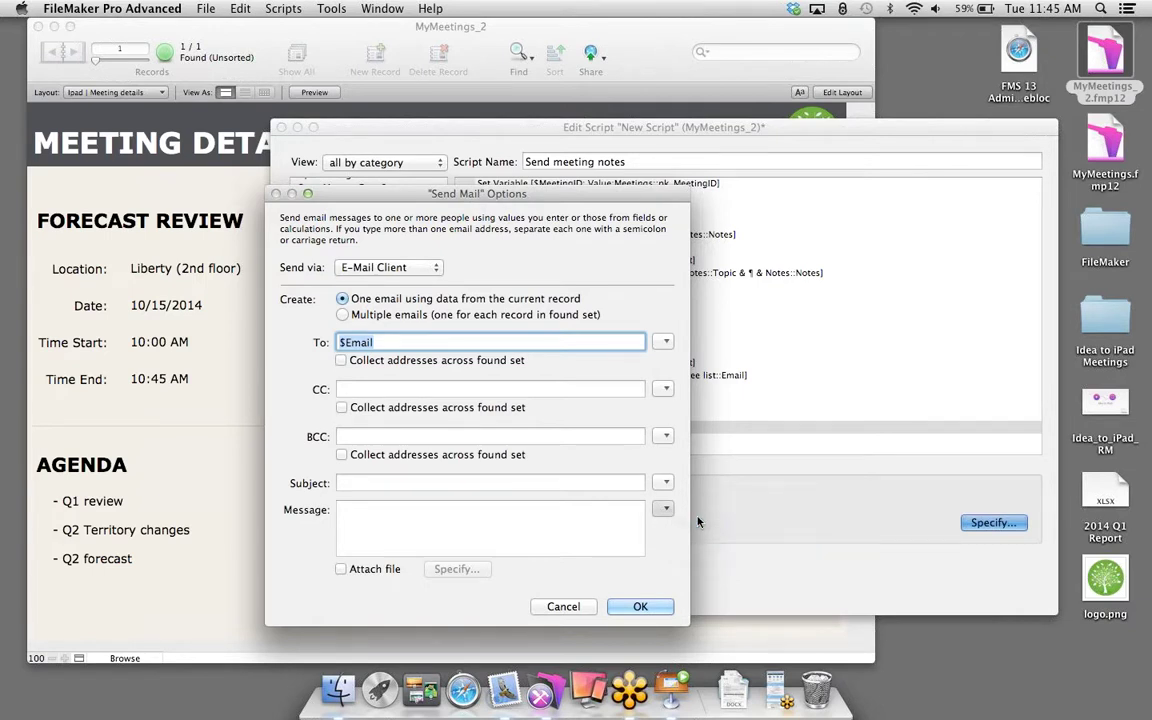
pyautogui.write('$Notes')
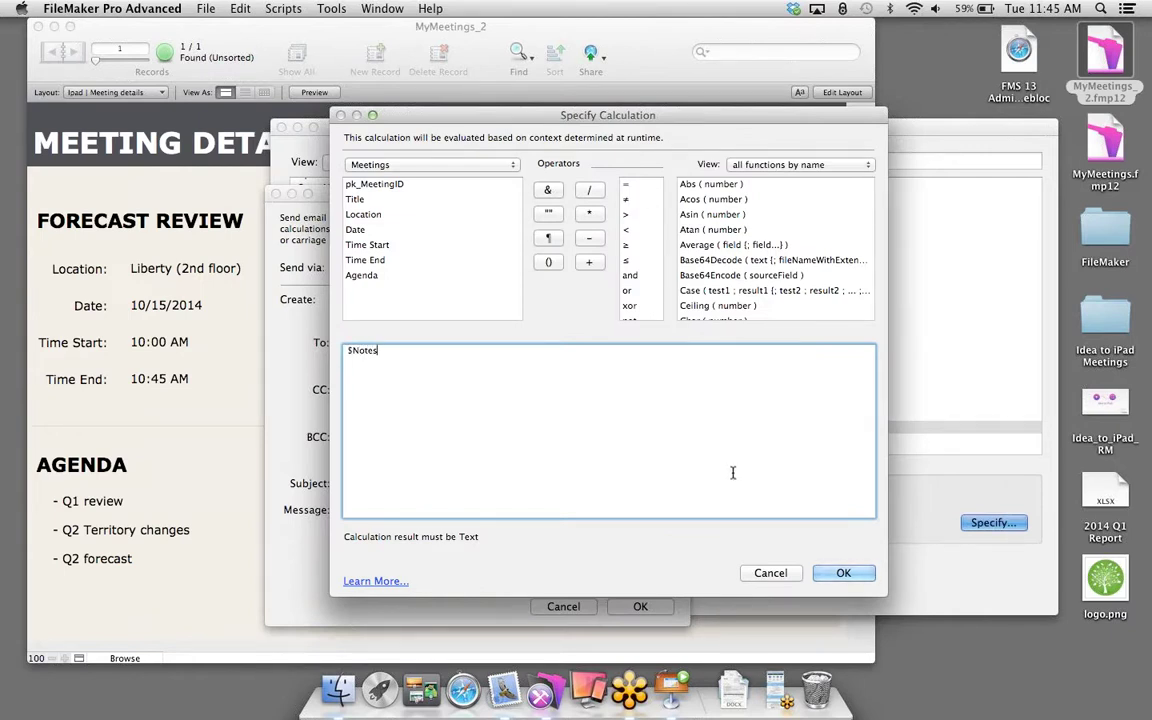
pyautogui.click(843, 574)
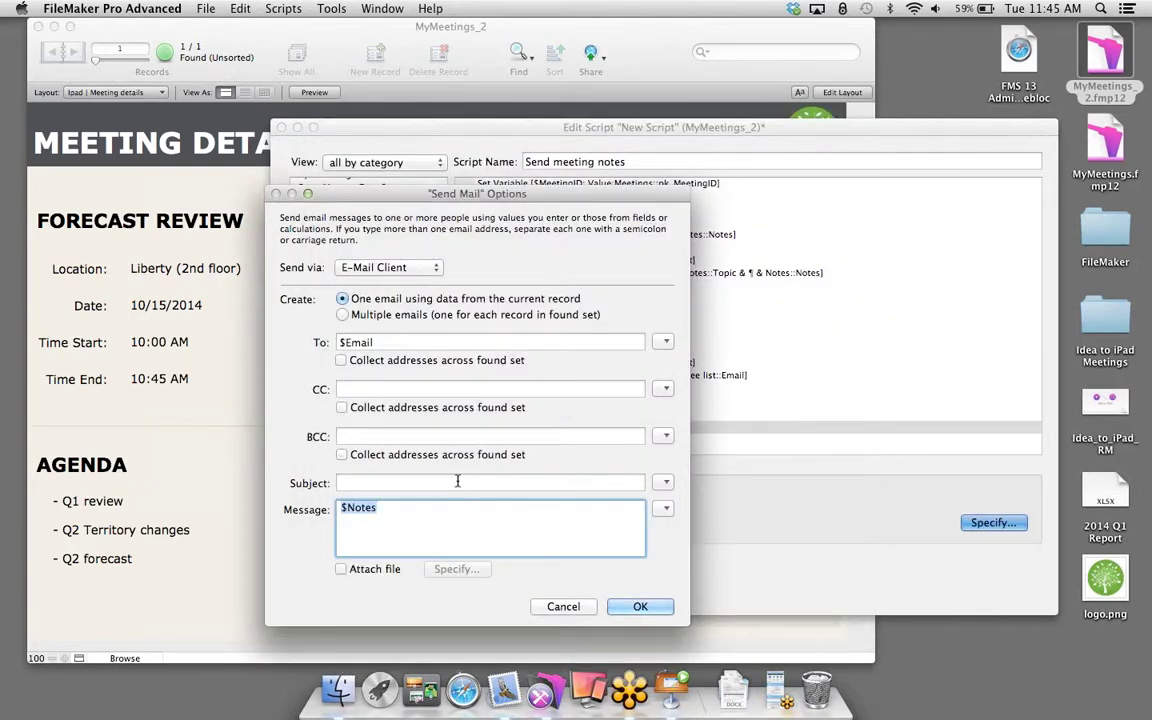
# Set the mail subject to "Meeting notes" & Get ( CurrentDate ) and confirm Send Mail.
pyautogui.click(665, 484)
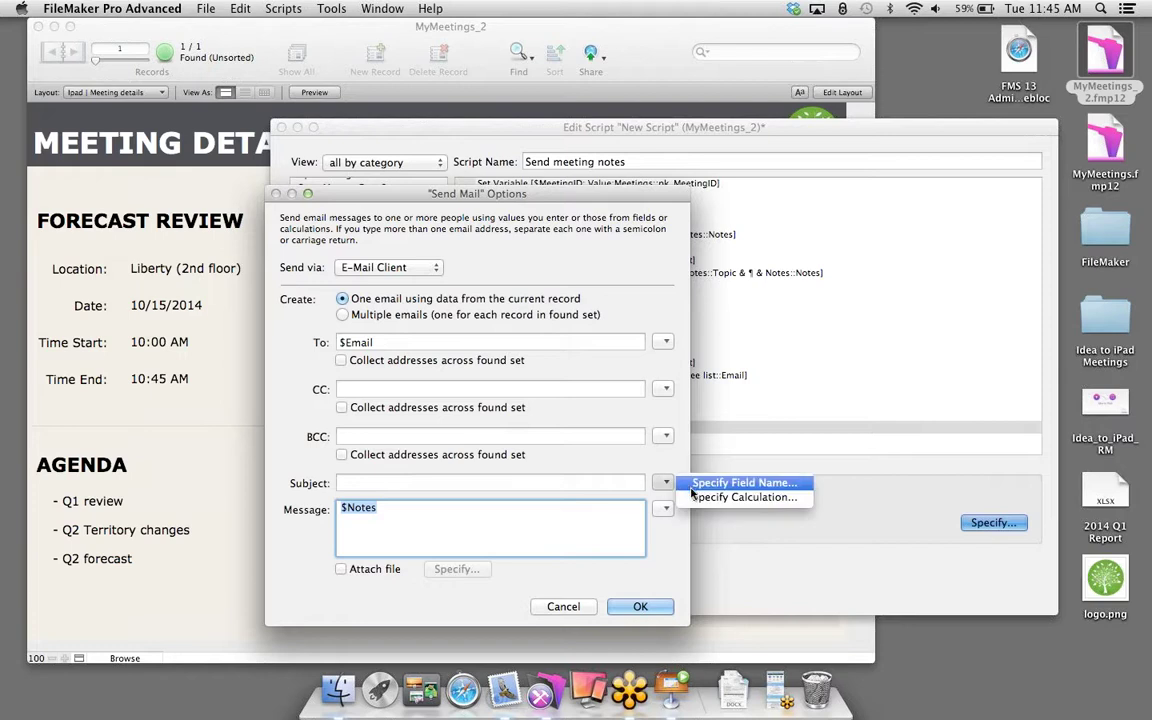
pyautogui.click(690, 498)
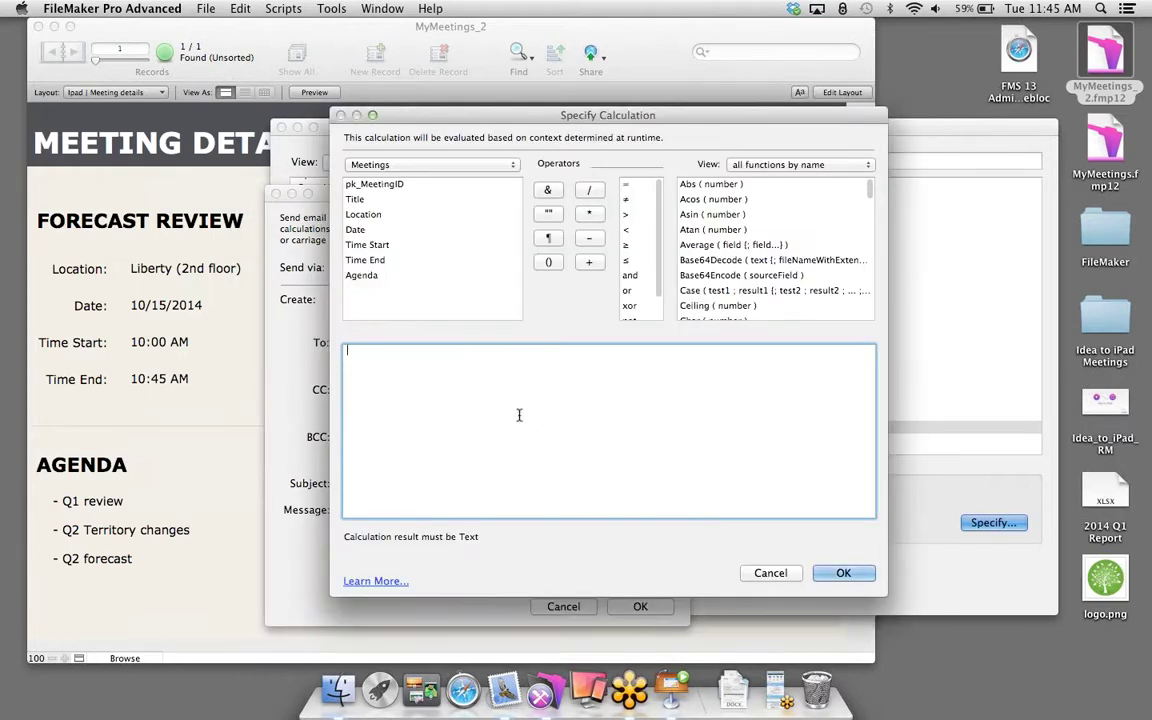
pyautogui.write('"Meeting notes"')
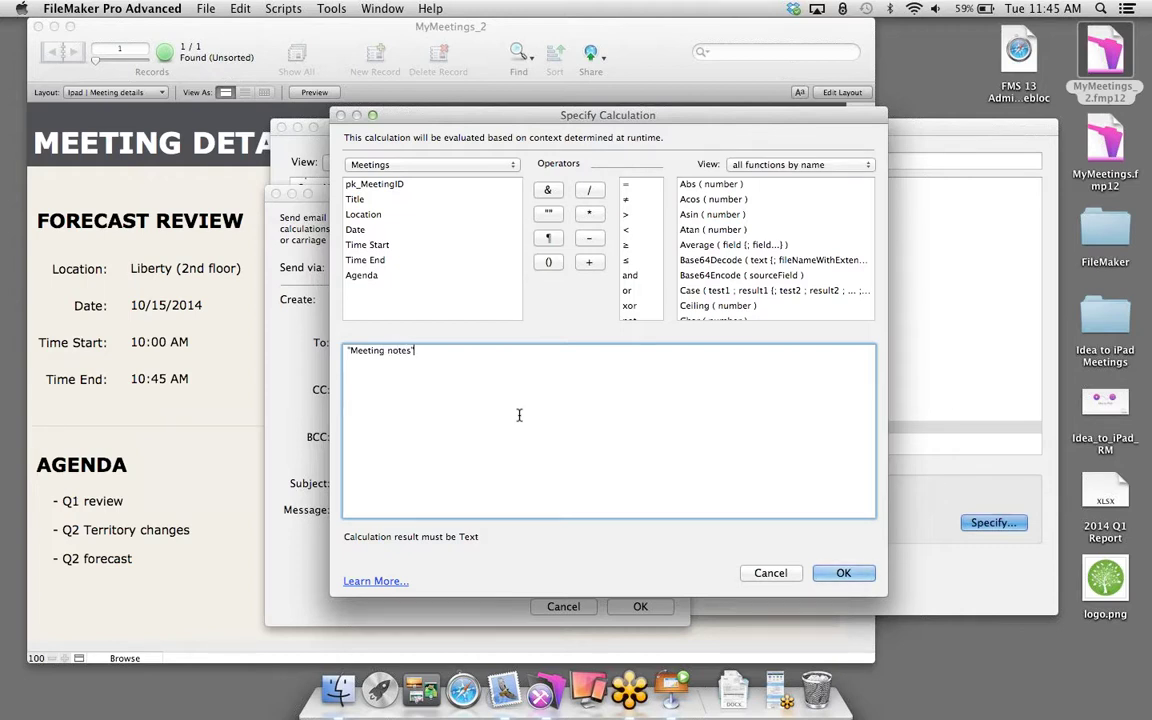
pyautogui.click(549, 190)
pyautogui.click(750, 164)
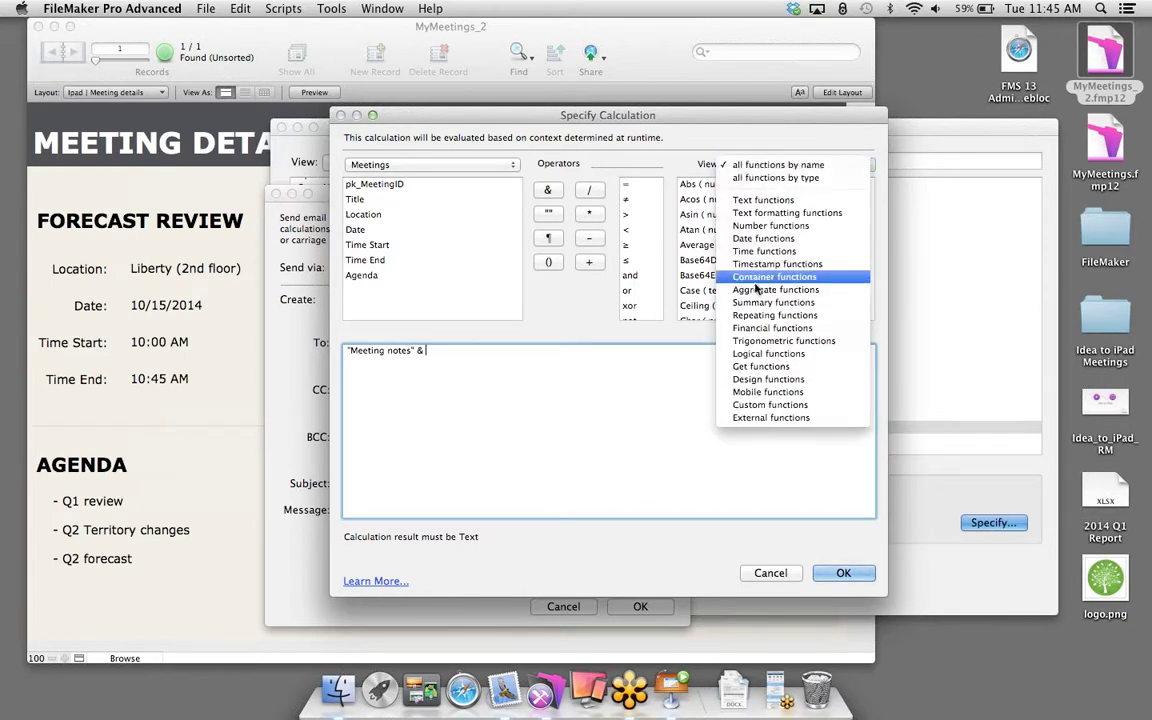
pyautogui.click(752, 366)
pyautogui.scroll(-10, 716, 240)
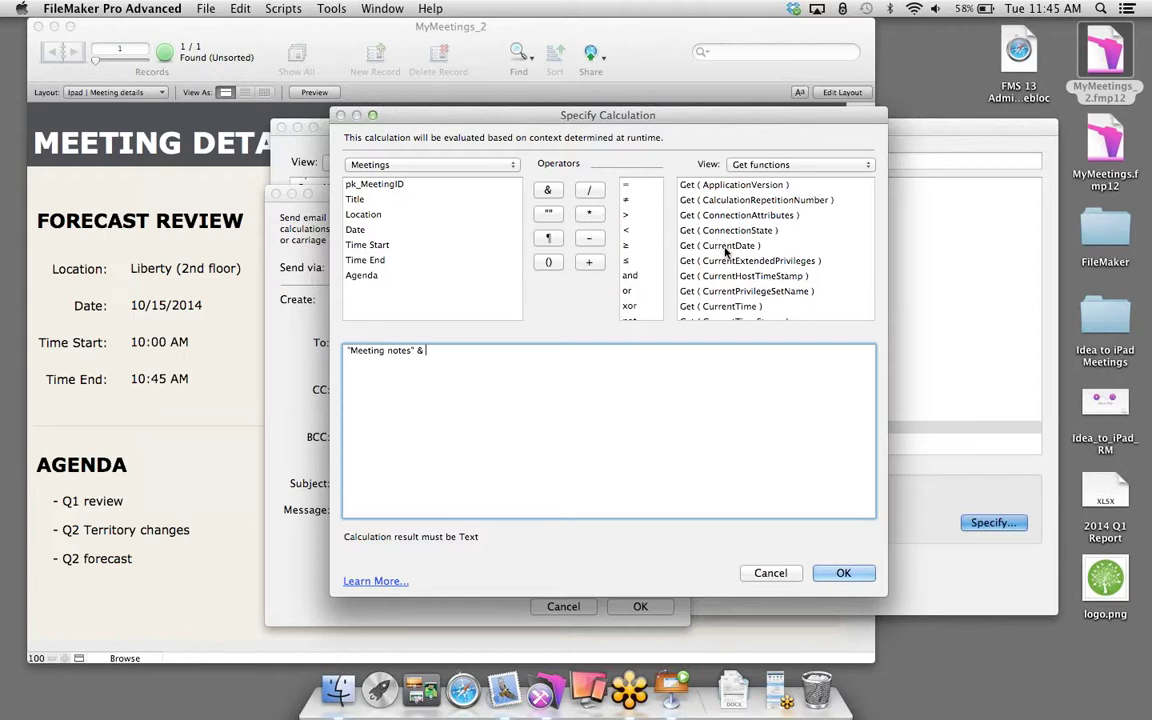
pyautogui.doubleClick(728, 247)
pyautogui.click(840, 572)
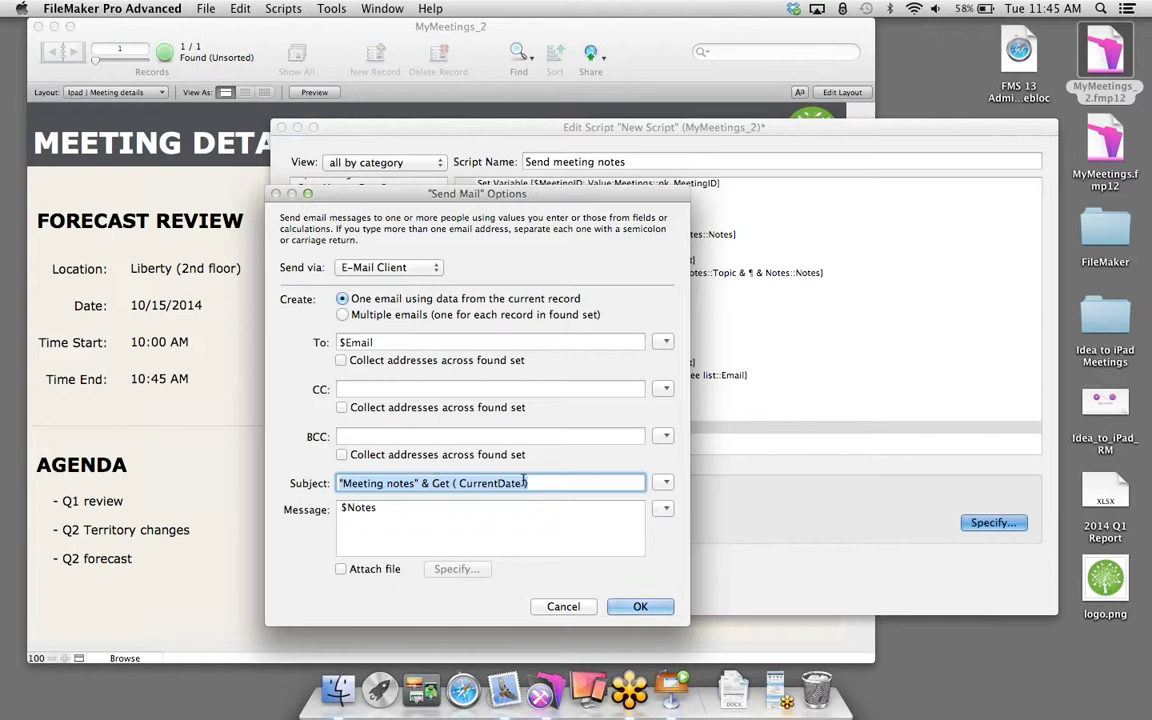
pyautogui.click(638, 607)
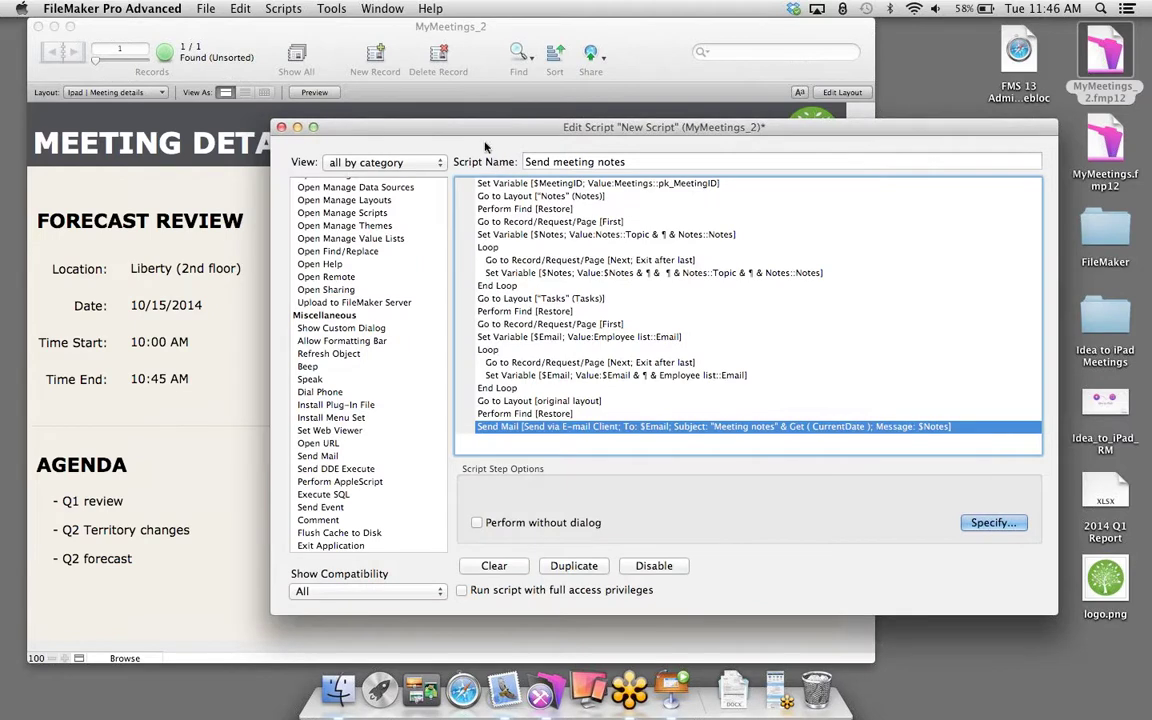
# Save the Send meeting notes script and close the script editor.
pyautogui.click(284, 8)
pyautogui.click(263, 47)
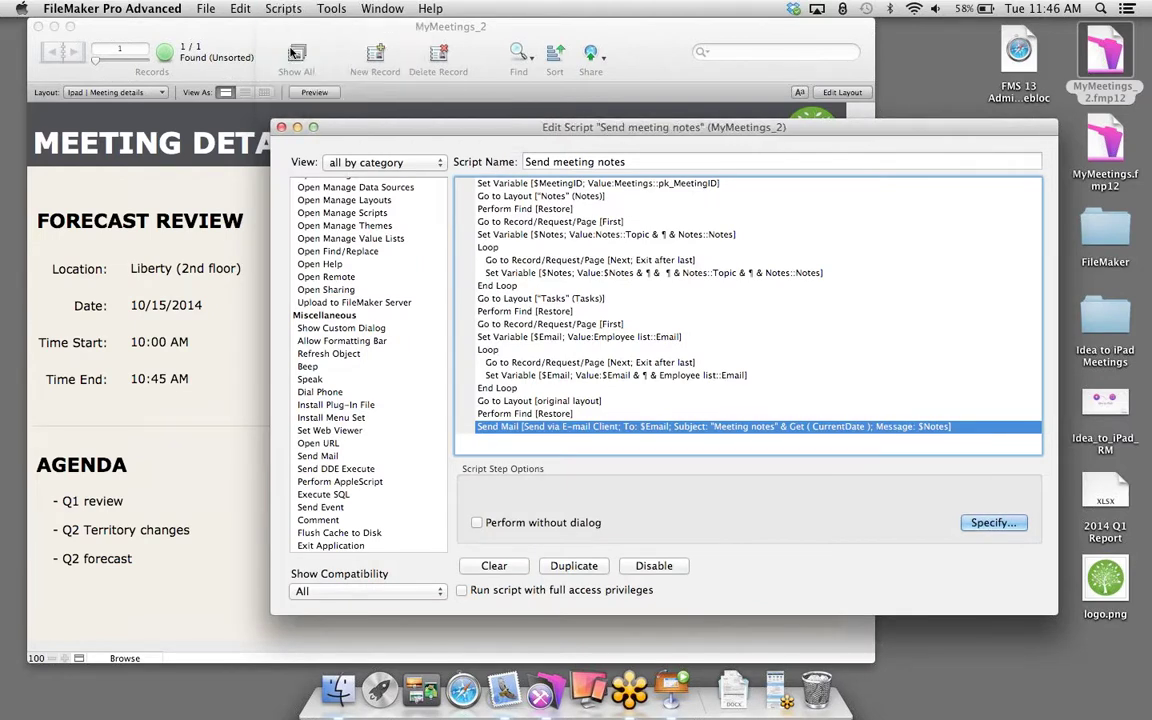
pyautogui.click(281, 127)
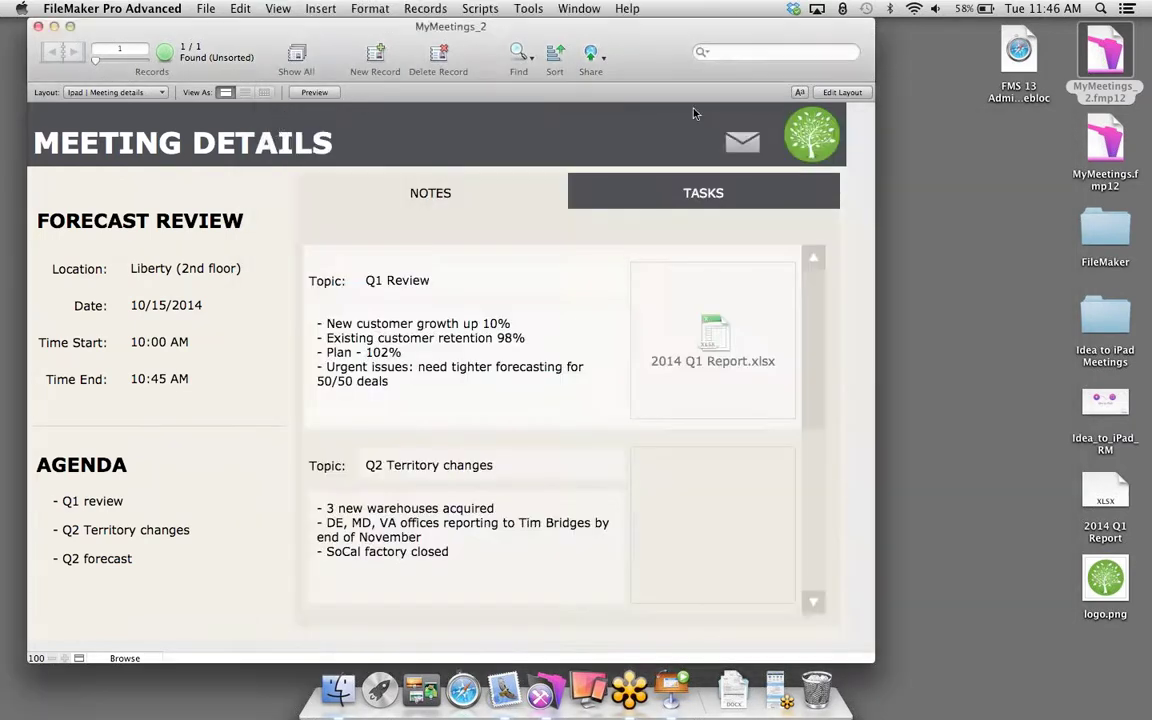
# Make the envelope icon a button performing Send meeting notes, then exit Layout mode.
pyautogui.click(840, 92)
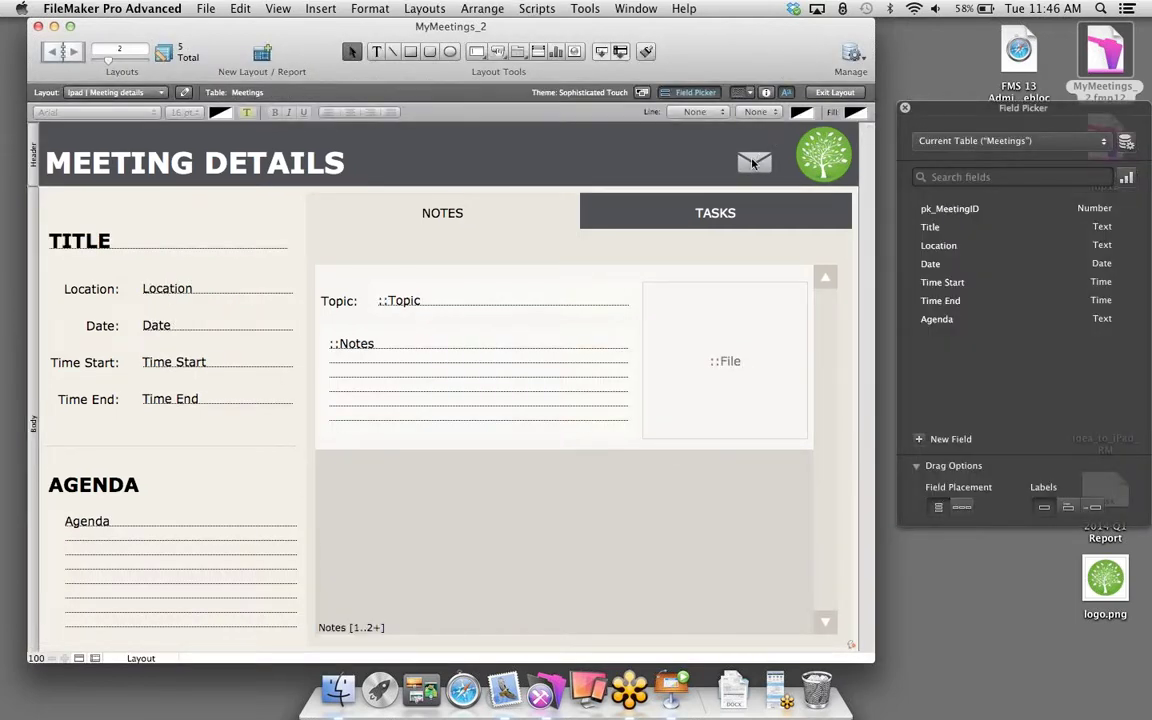
pyautogui.rightClick(753, 163)
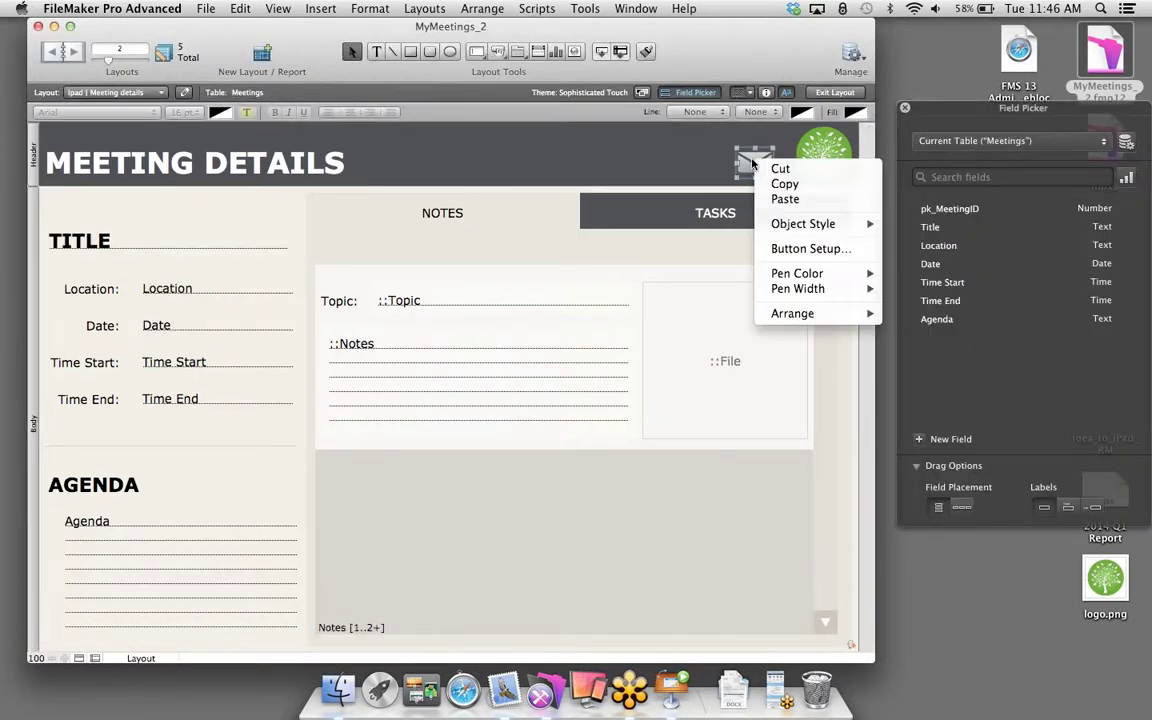
pyautogui.click(773, 248)
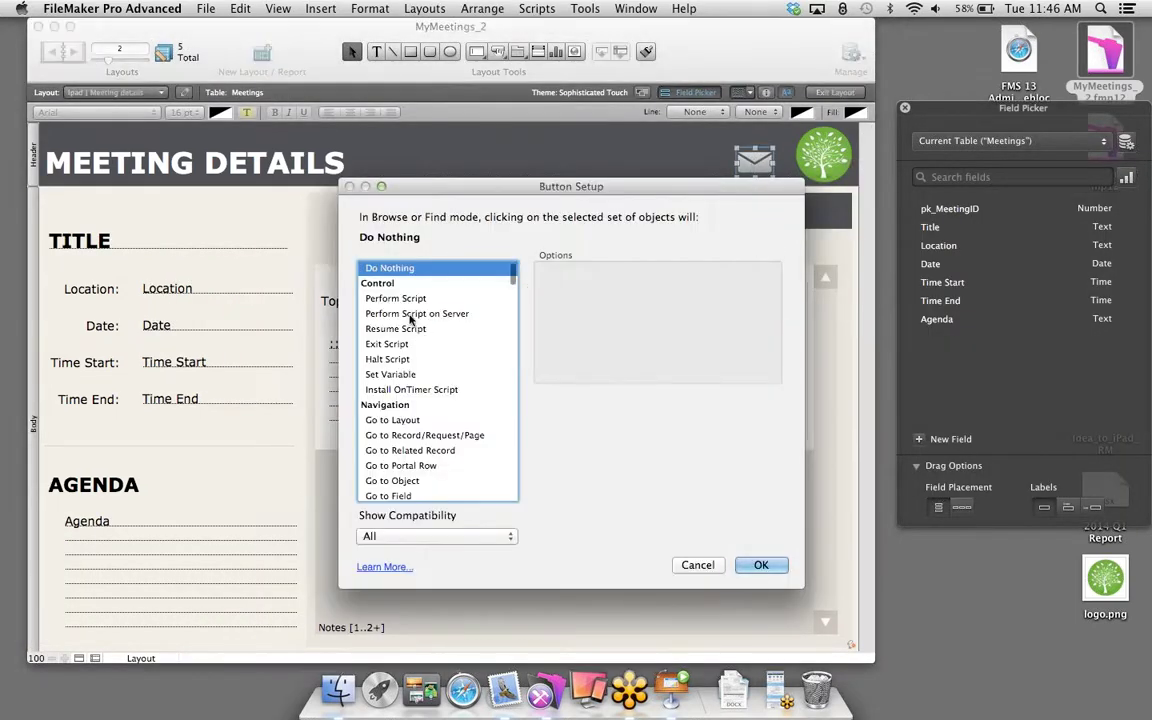
pyautogui.click(400, 303)
pyautogui.click(725, 362)
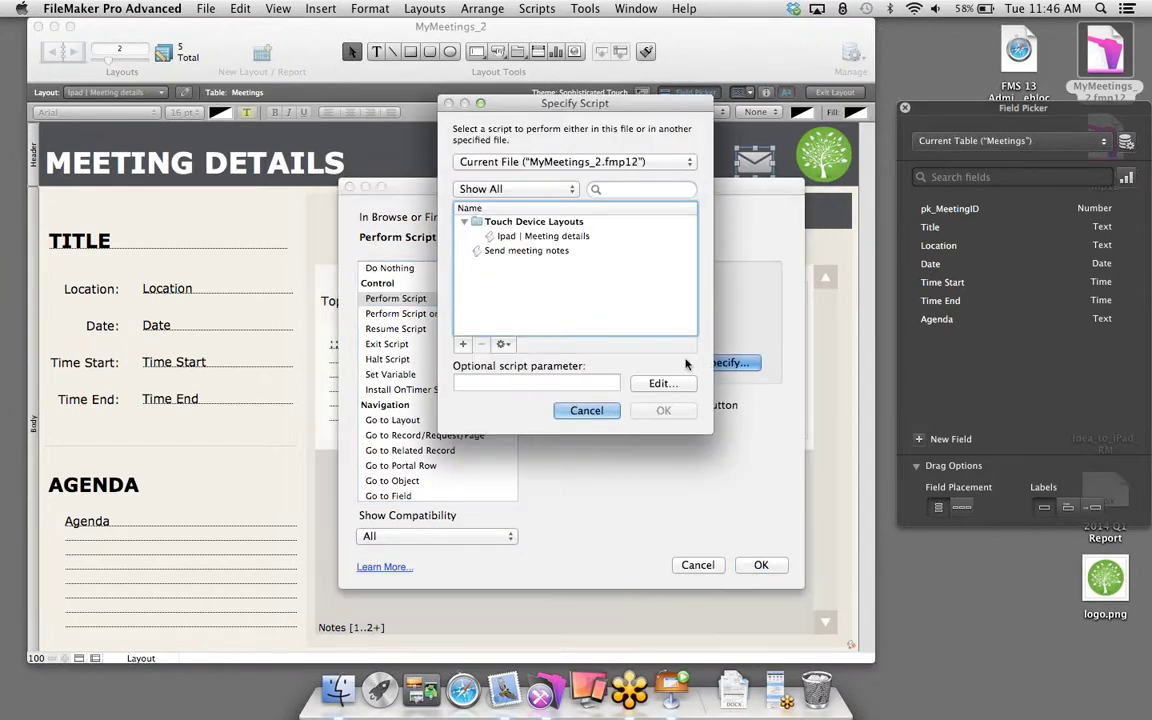
pyautogui.click(526, 250)
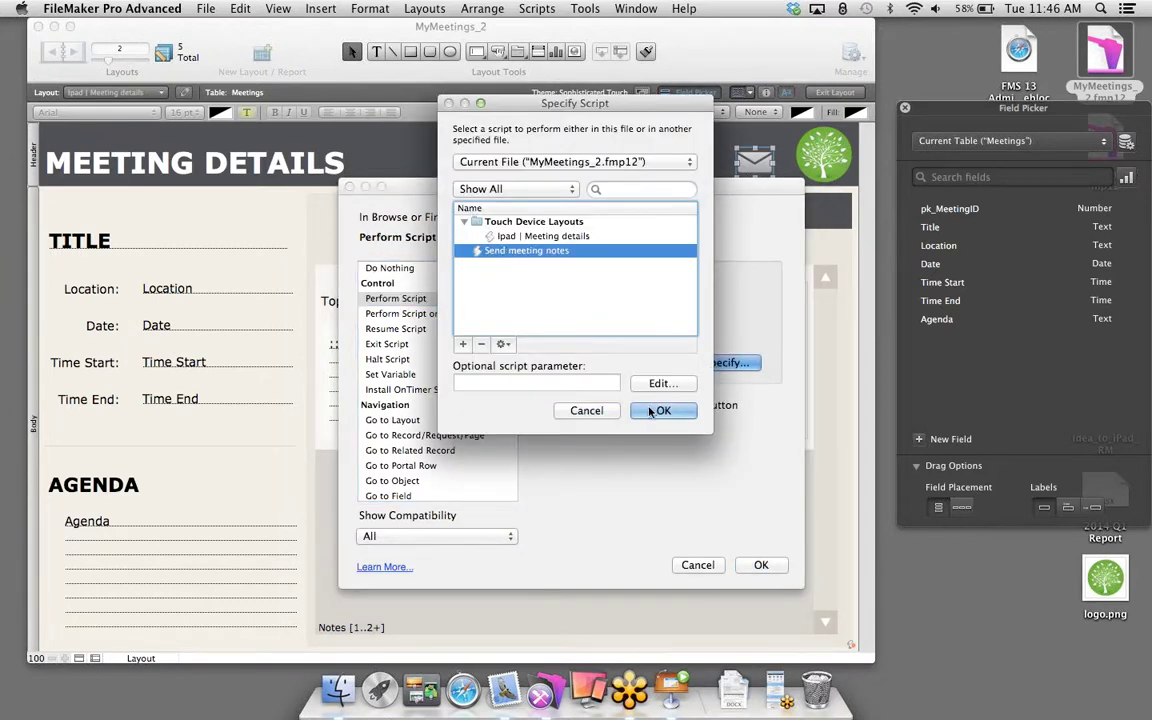
pyautogui.click(660, 410)
pyautogui.click(761, 565)
pyautogui.click(830, 93)
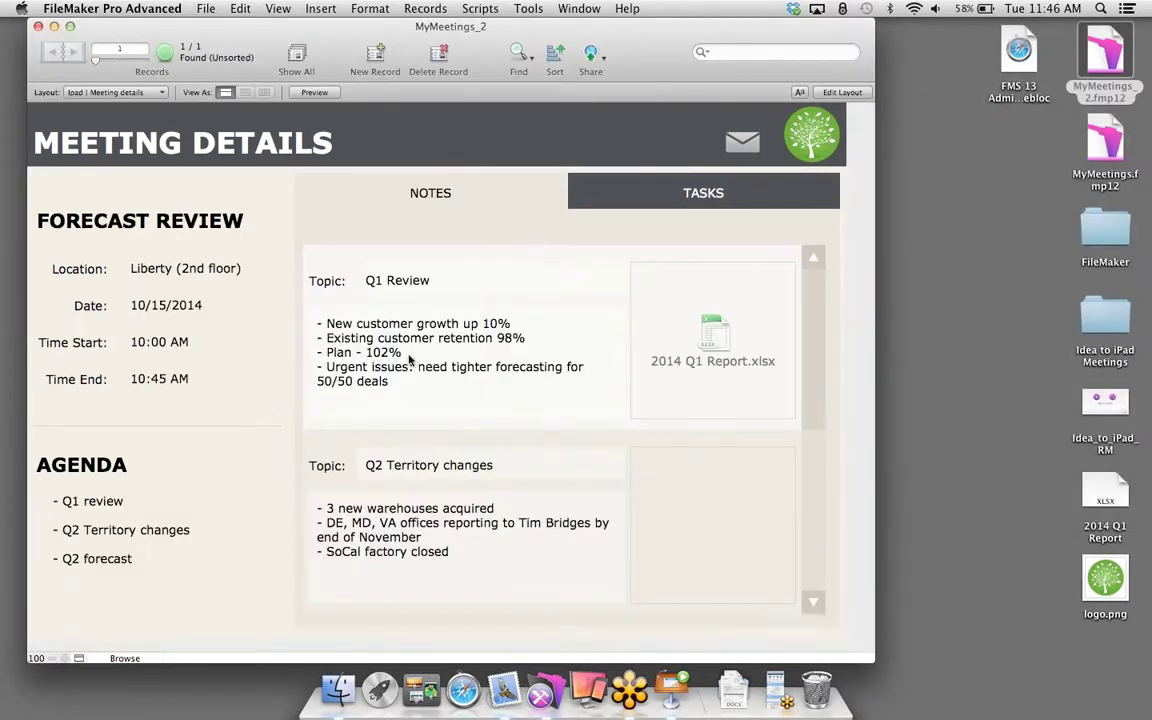
pyautogui.scroll(-5, 409, 360)
# Check the Forecast Review notes and TASKS list, then run Send meeting notes from the envelope.
pyautogui.scroll(4, 409, 360)
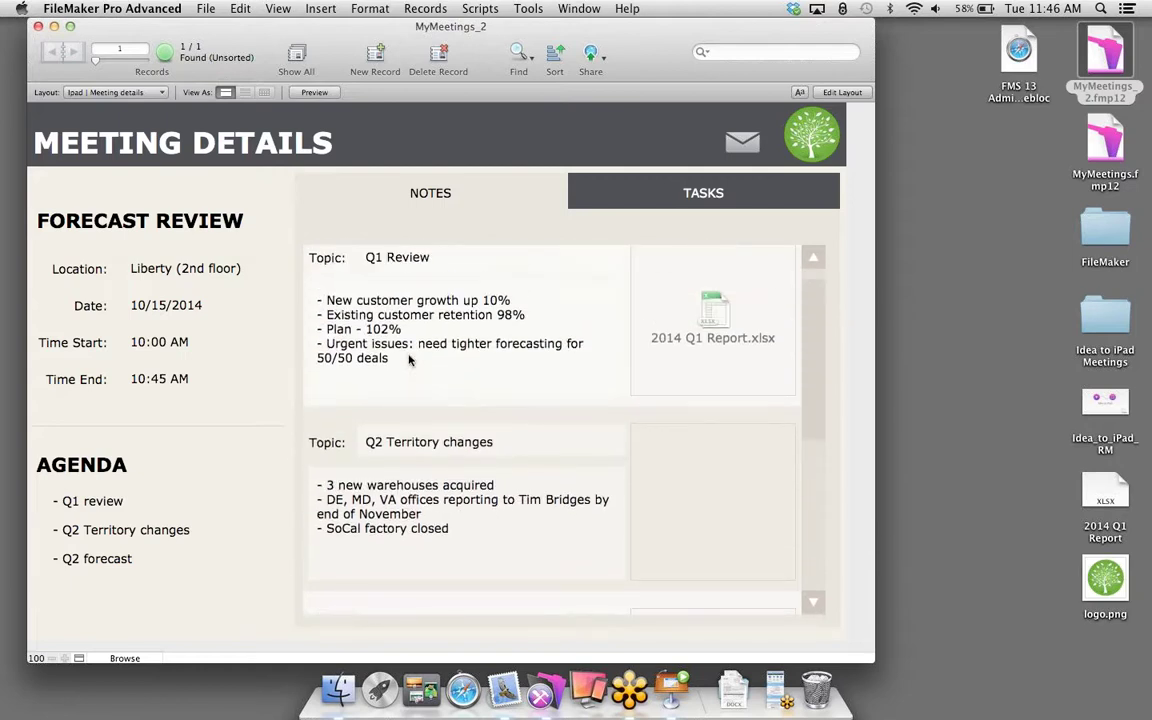
pyautogui.click(712, 196)
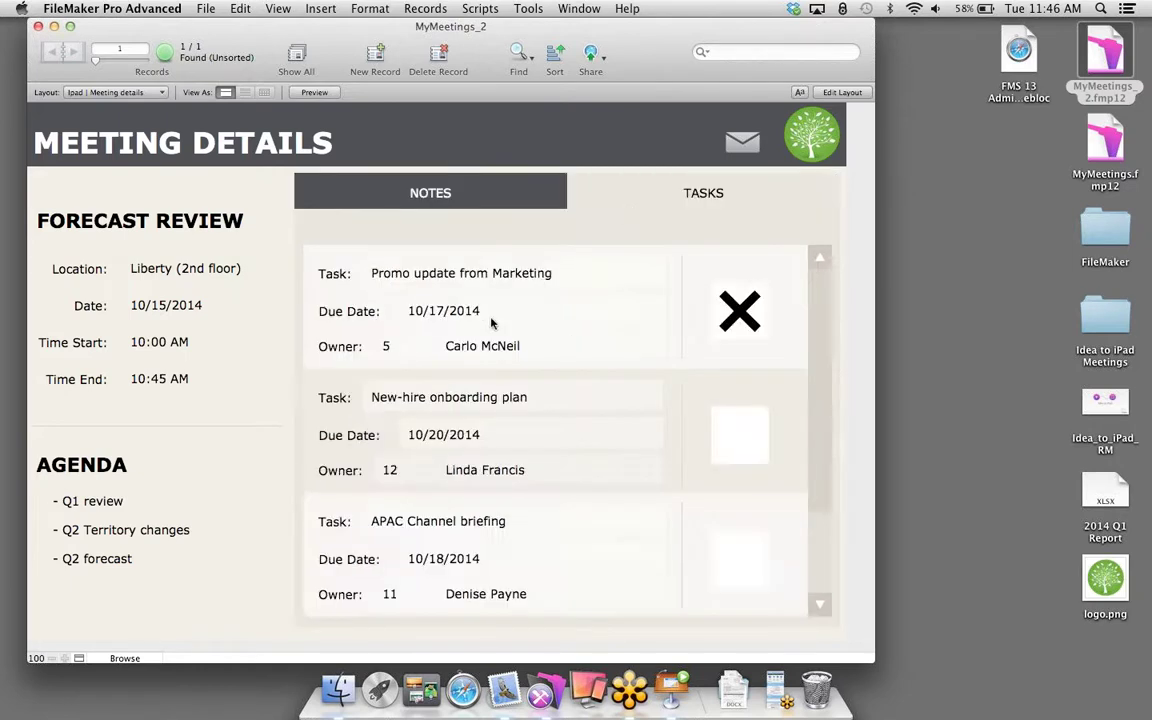
pyautogui.scroll(-3, 491, 322)
pyautogui.scroll(3, 476, 337)
pyautogui.click(743, 146)
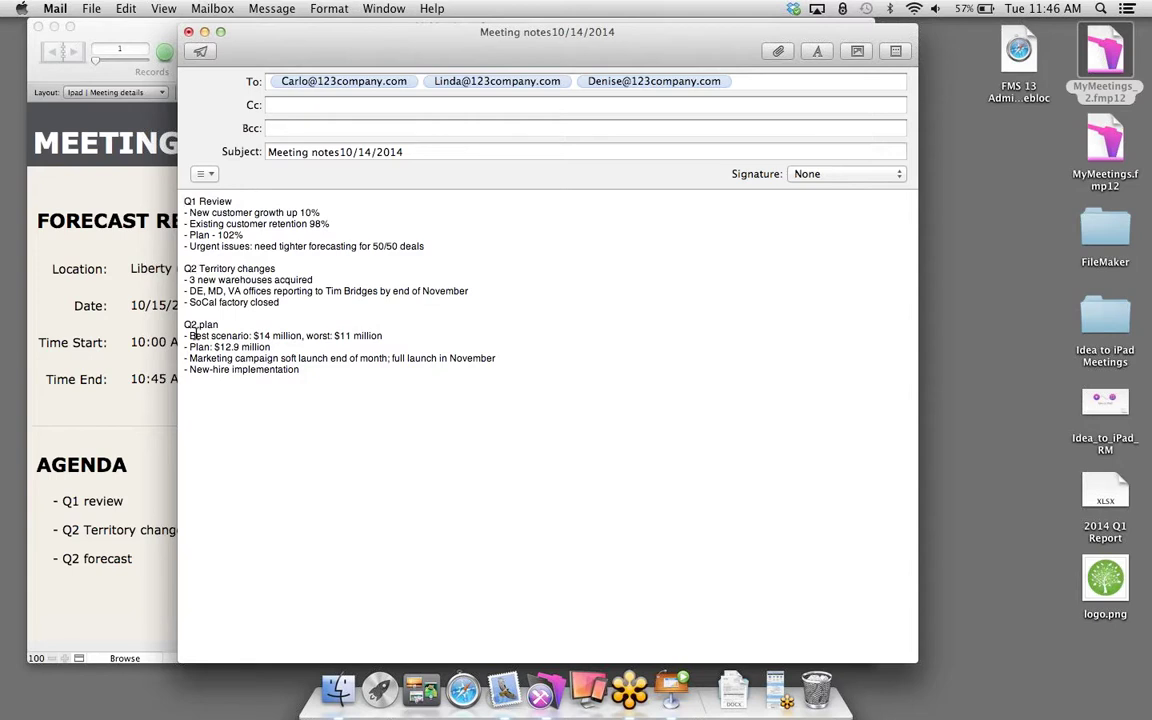
# Advance the slideshow one slide, discard the Meeting notes email without a draft, and return to FileMaker.
pyautogui.click(675, 686)
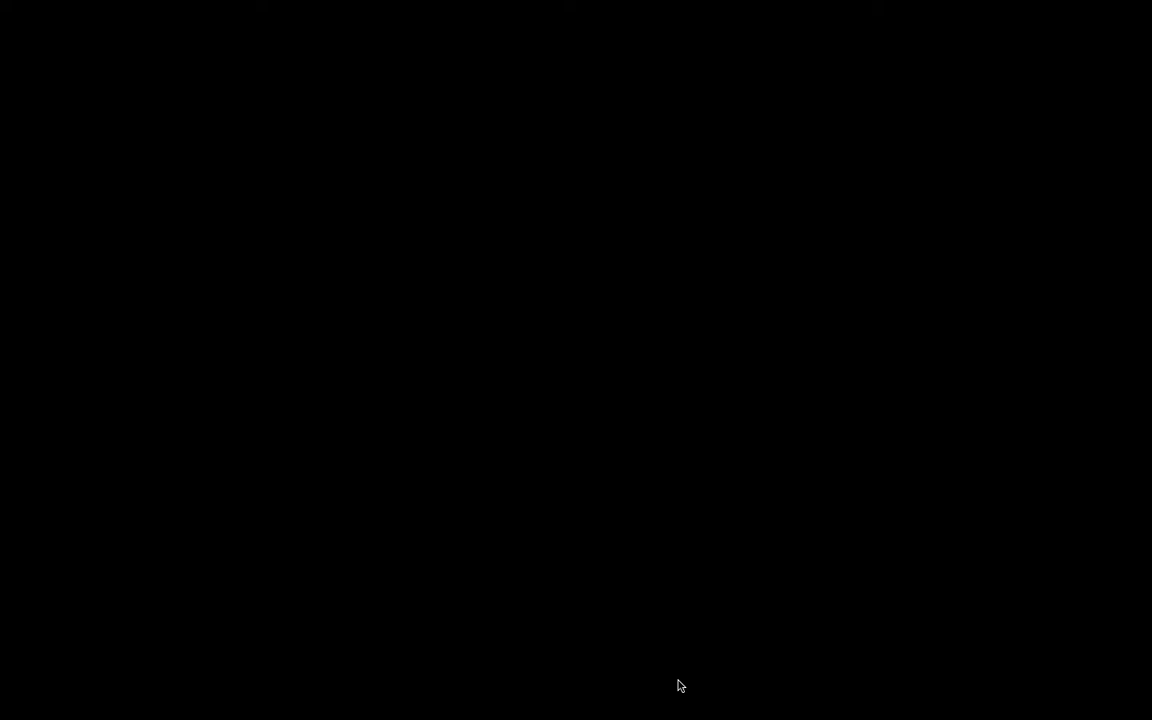
pyautogui.press('Right')
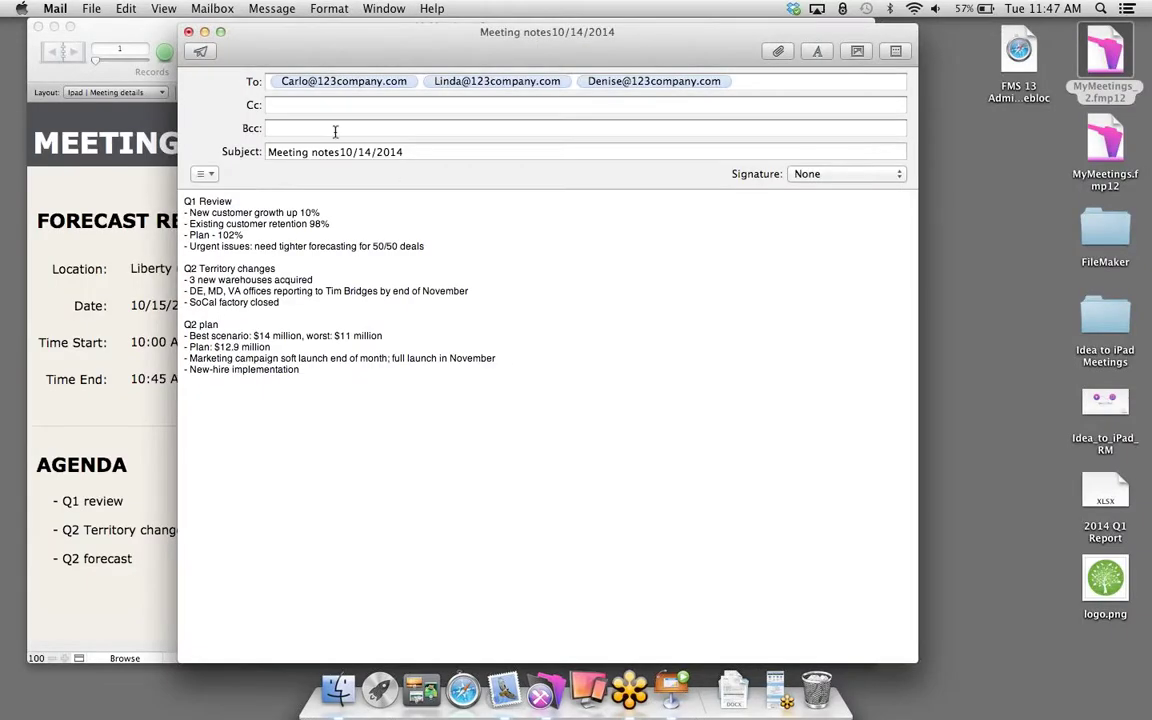
pyautogui.click(187, 32)
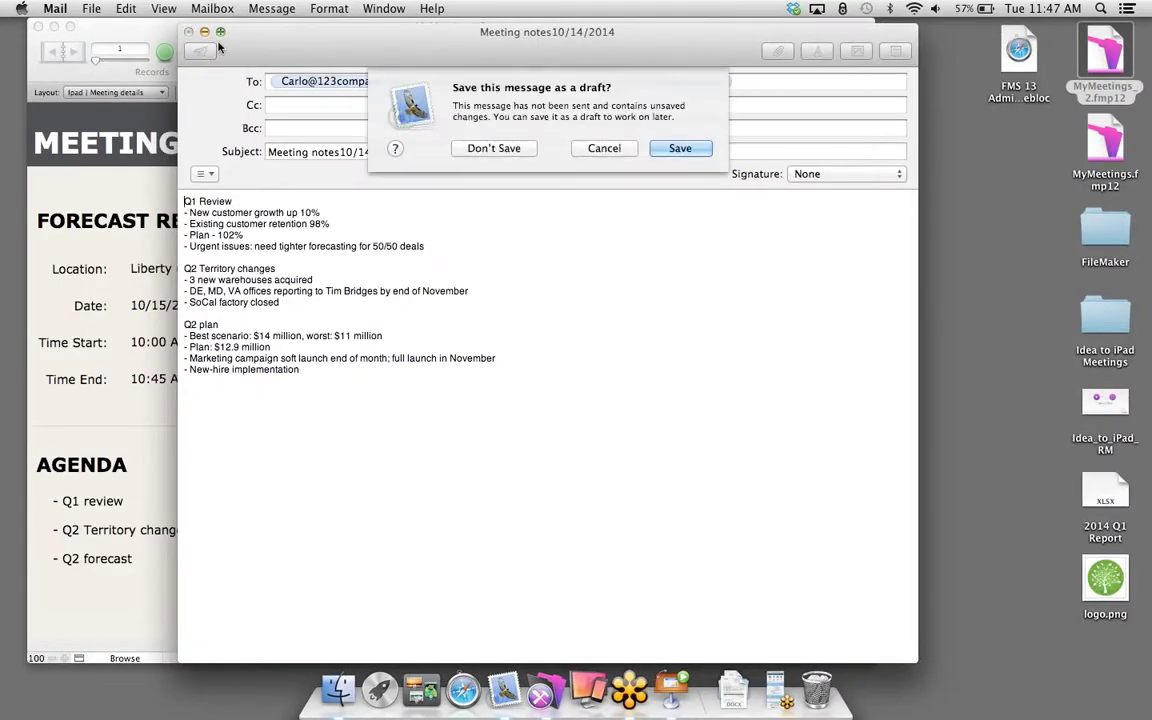
pyautogui.click(490, 148)
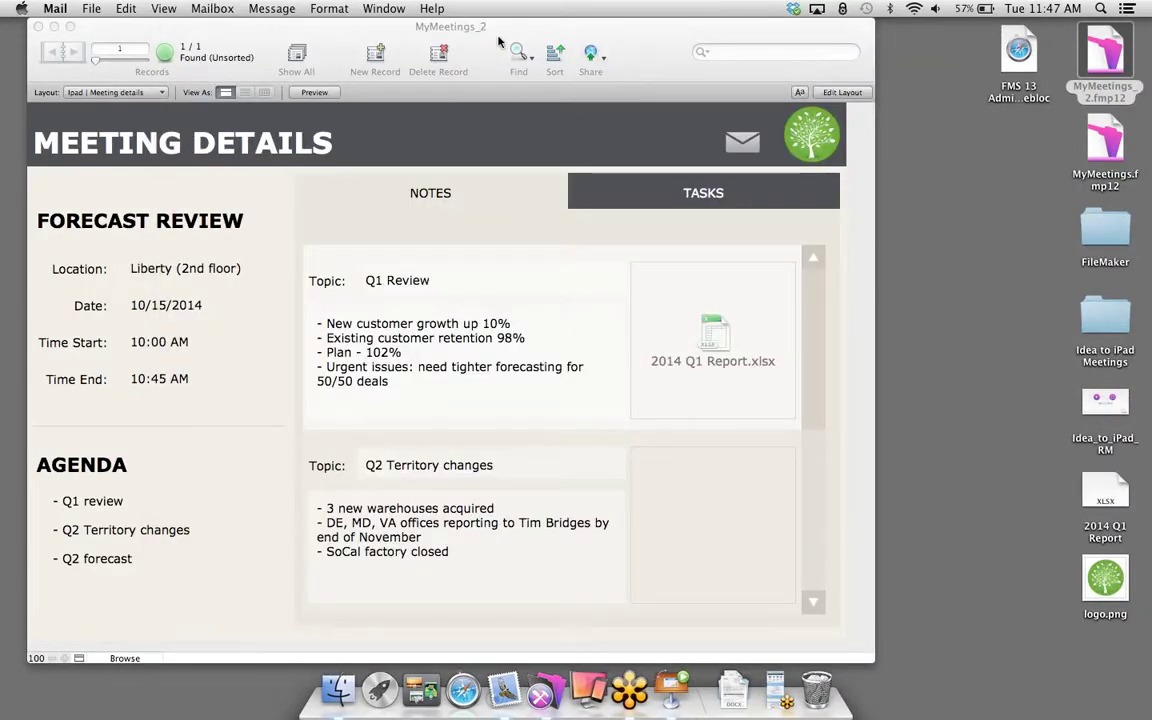
pyautogui.click(498, 40)
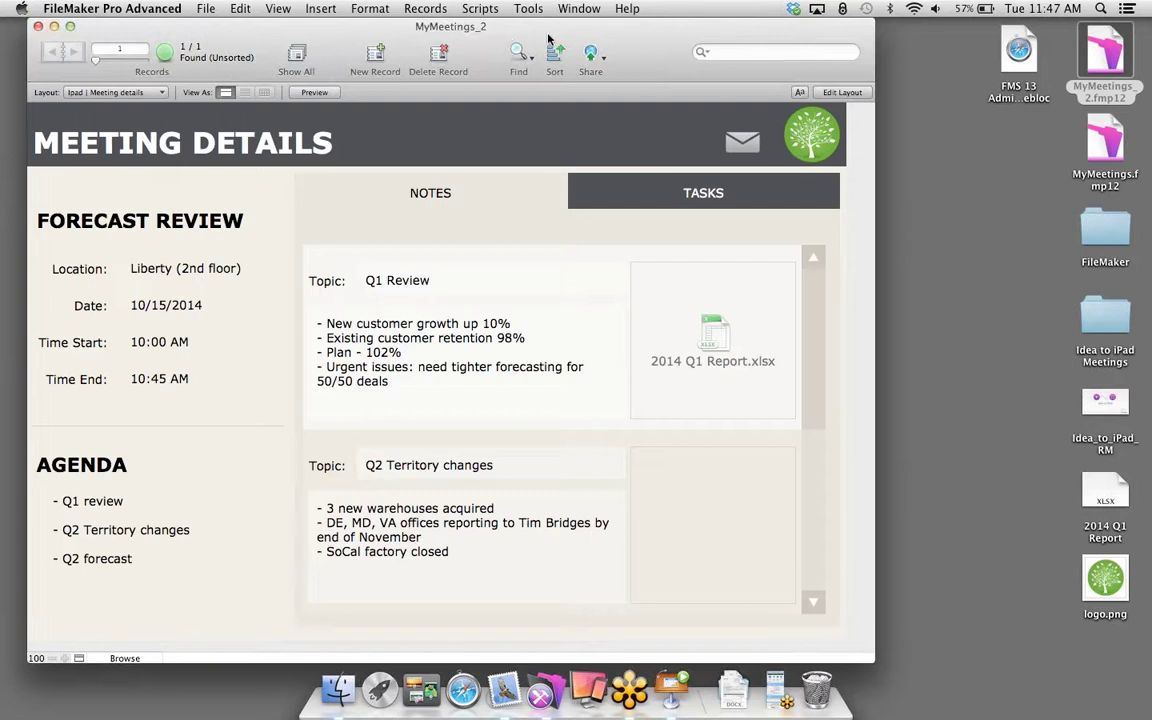
# Start uploading MyMeetings_2 to My Computer (127.0.0.1) and enter the admin console name and password.
pyautogui.click(597, 60)
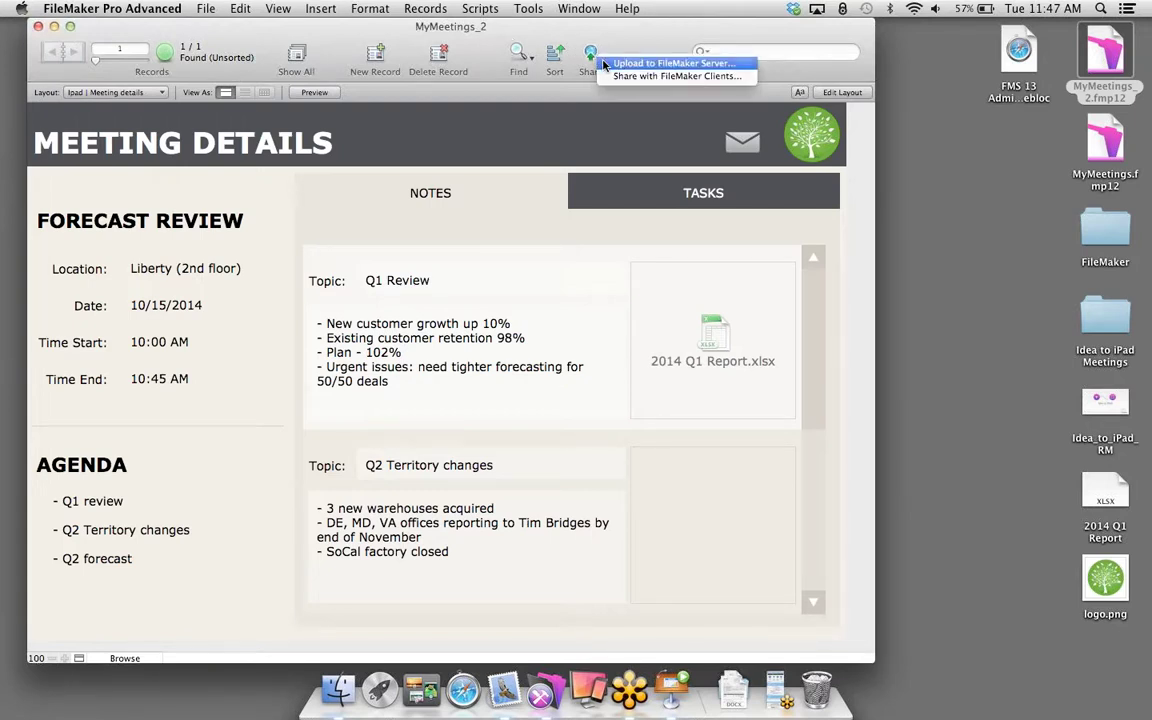
pyautogui.click(604, 64)
pyautogui.click(622, 250)
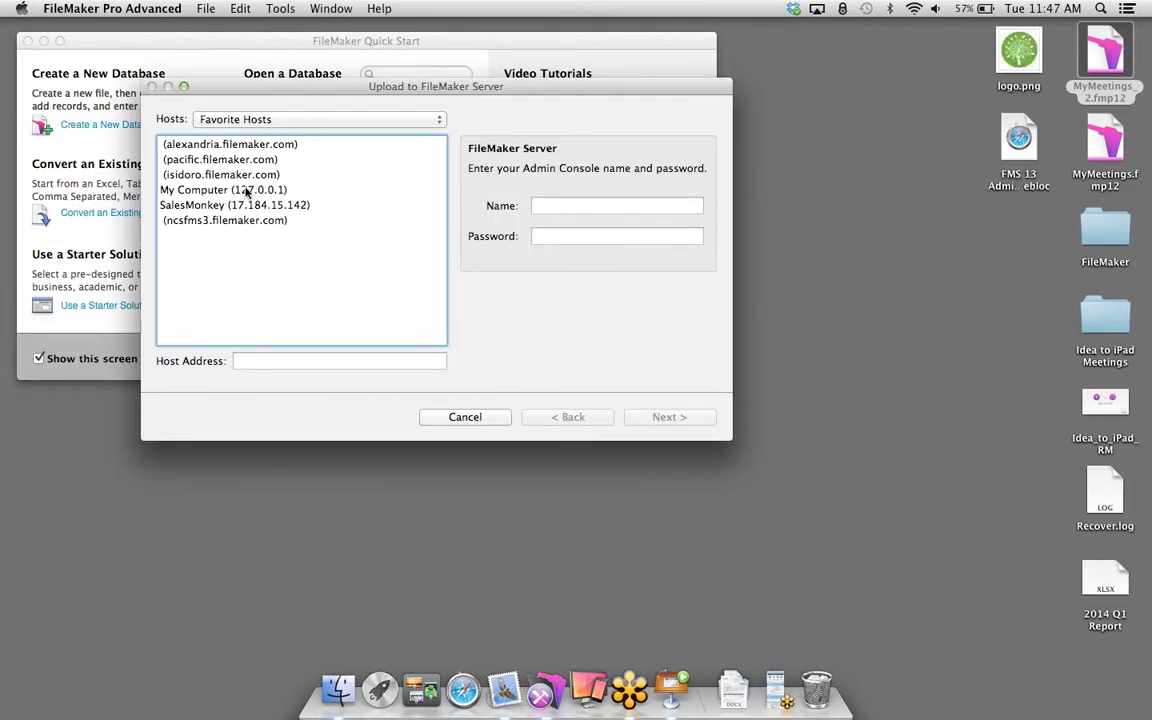
pyautogui.click(247, 192)
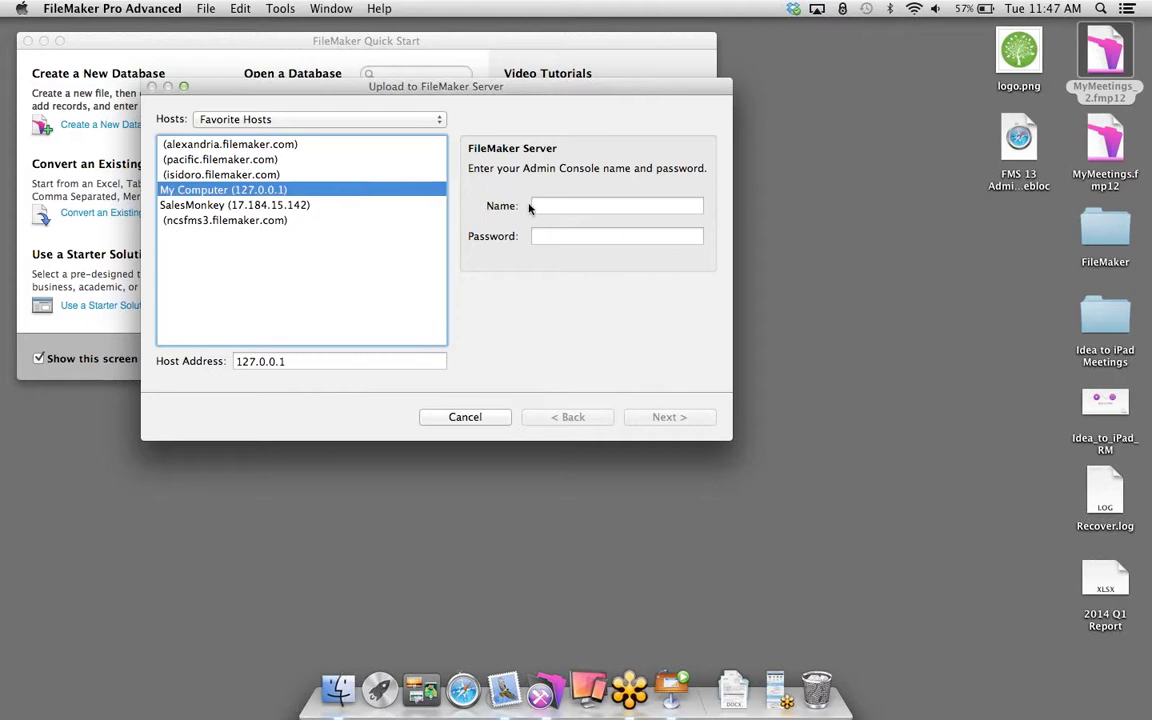
pyautogui.click(543, 205)
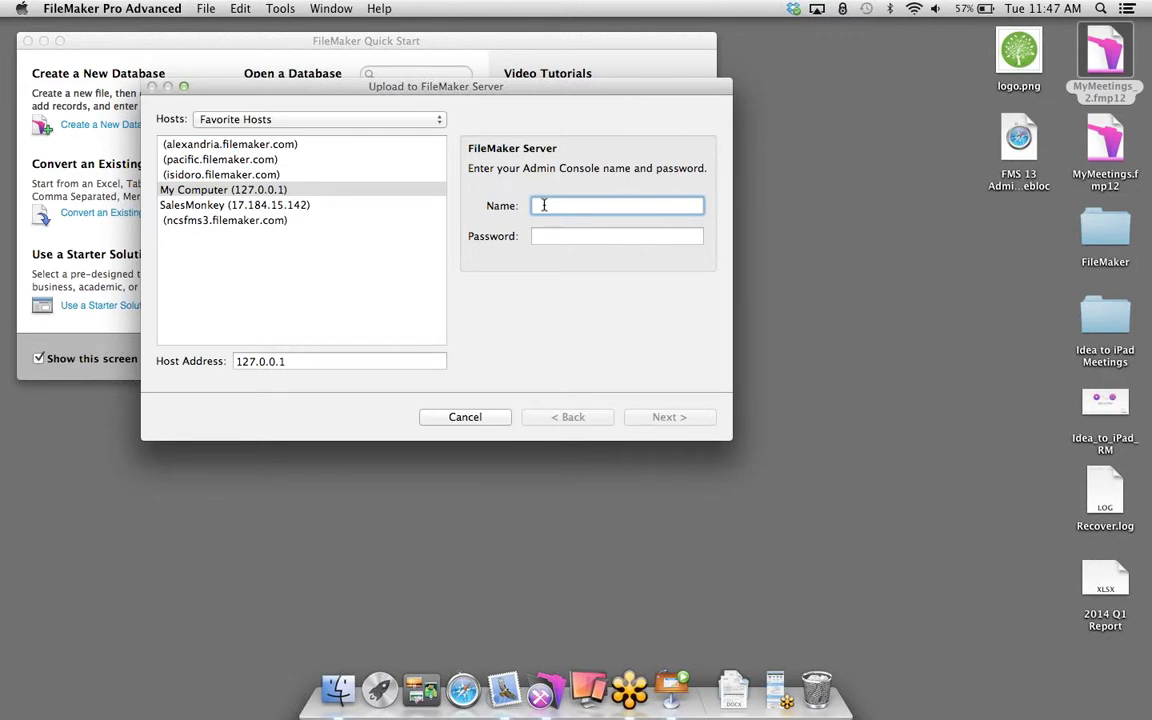
pyautogui.click(570, 238)
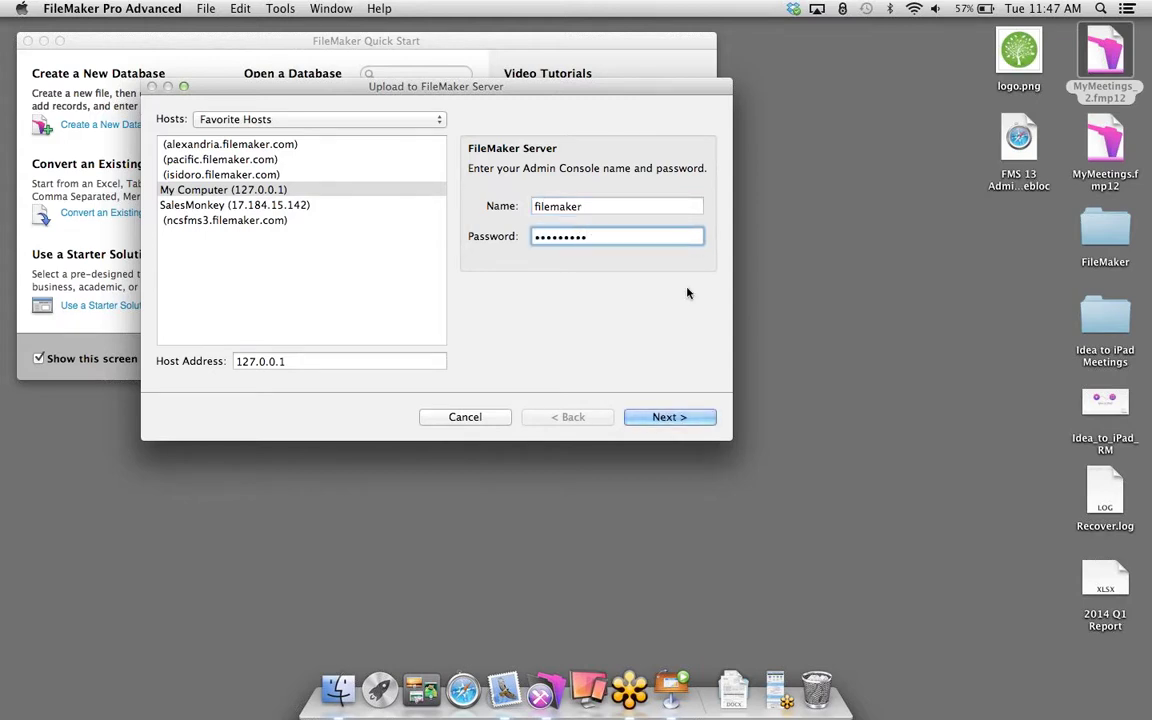
# Upload MyMeetings_2.fmp12, open the hosted copy, and bring up the mirrored iPad screen.
pyautogui.click(658, 419)
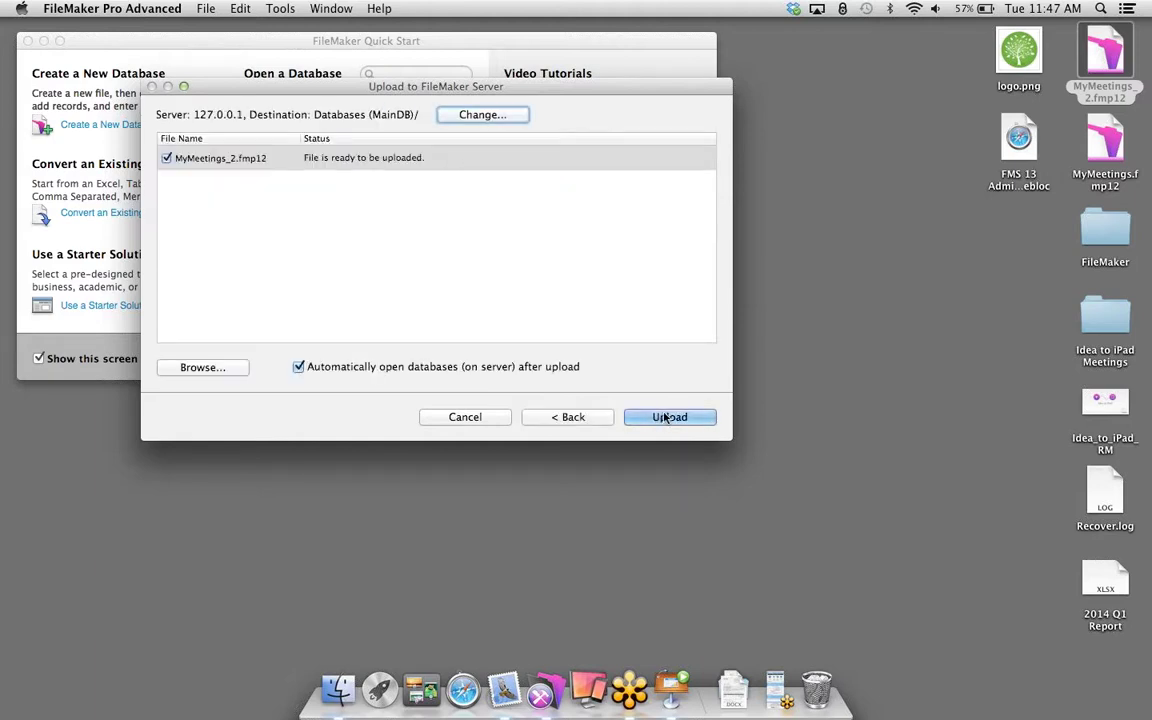
pyautogui.click(665, 418)
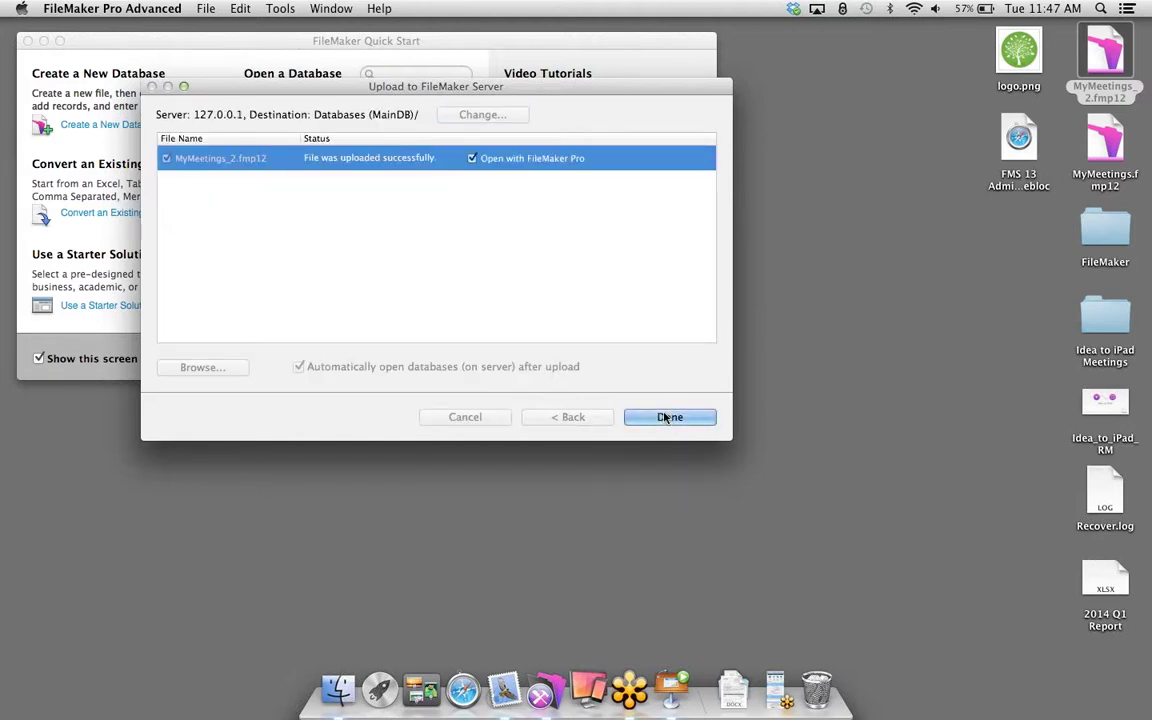
pyautogui.click(668, 418)
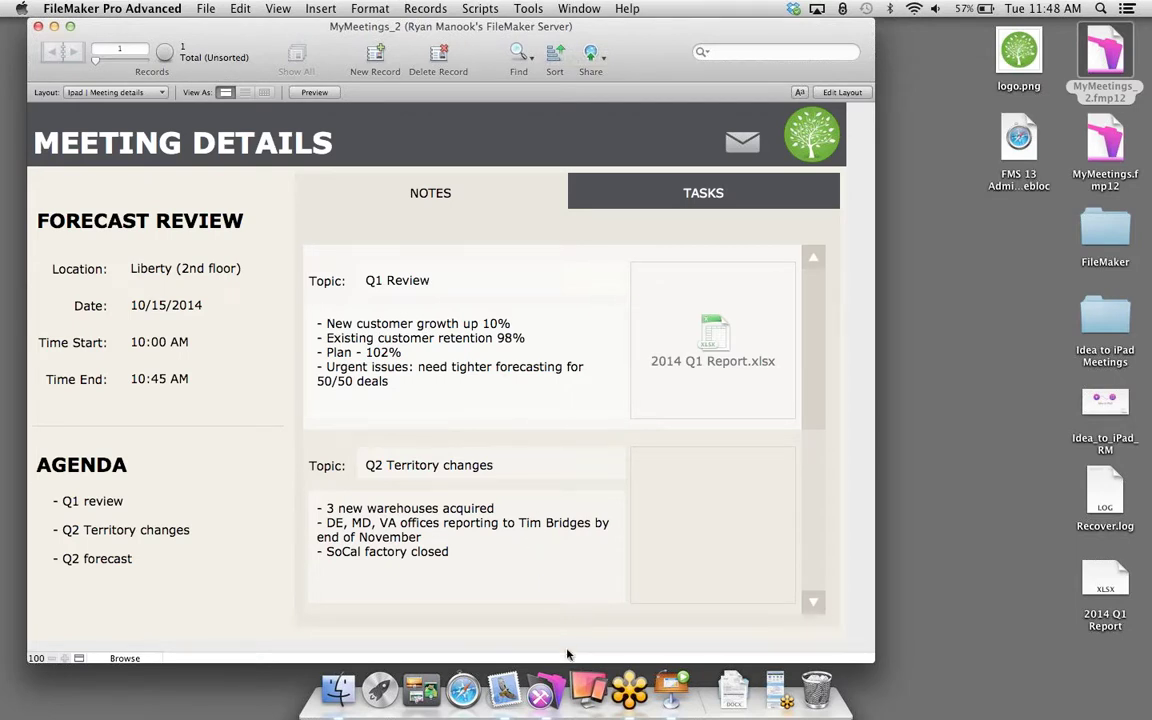
pyautogui.click(580, 686)
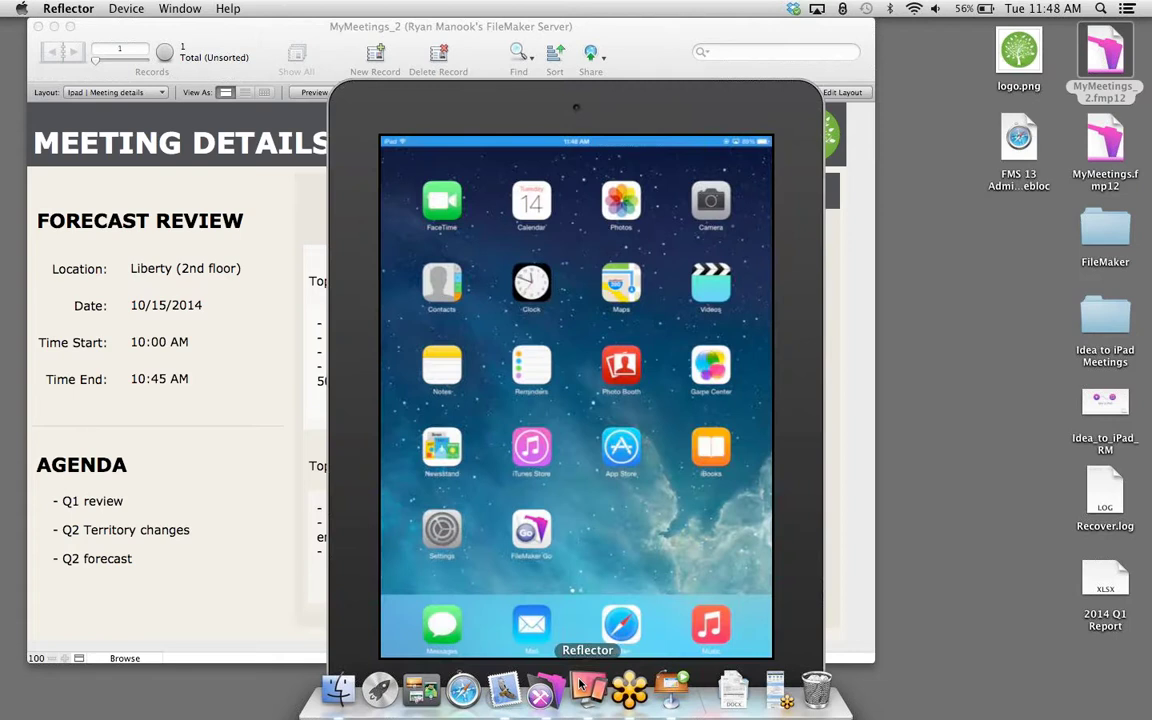
# Move the Reflector iPad mirror up and right, and minimize the FileMaker database window.
pyautogui.moveTo(545, 114); pyautogui.dragTo(567, 62)
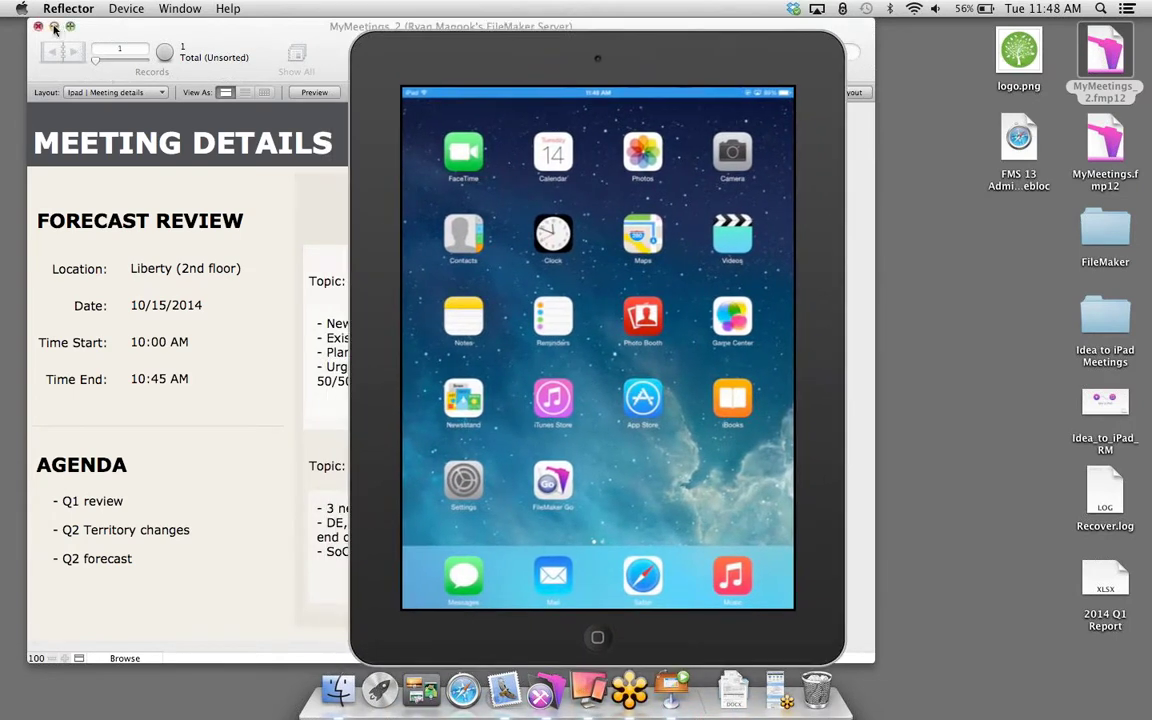
pyautogui.click(54, 27)
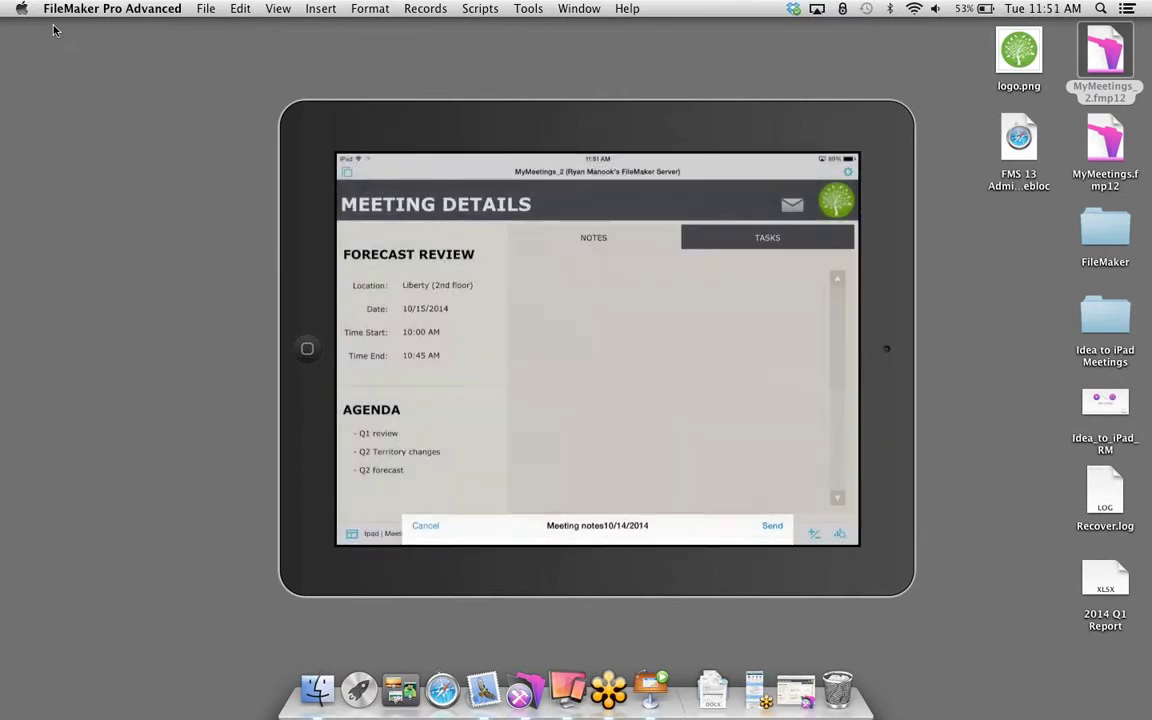
# Switch back to Keynote and return to the full-screen 'Idea to iPad' slideshow.
pyautogui.click(656, 700)
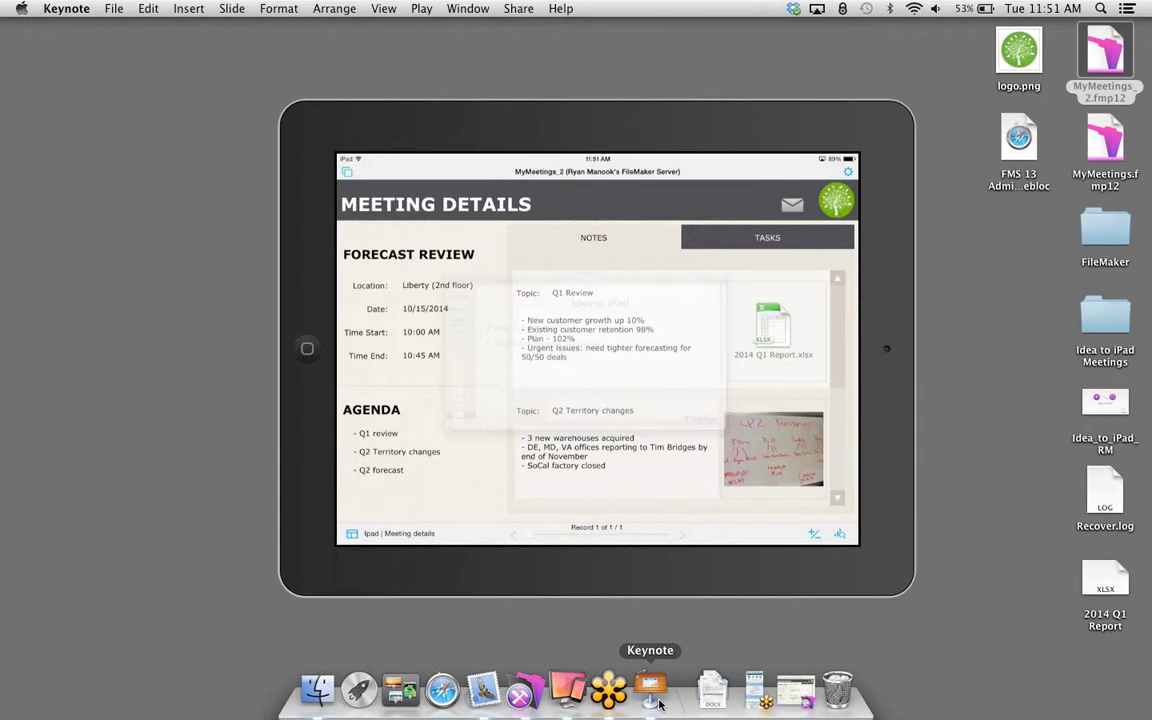
pyautogui.click(659, 703)
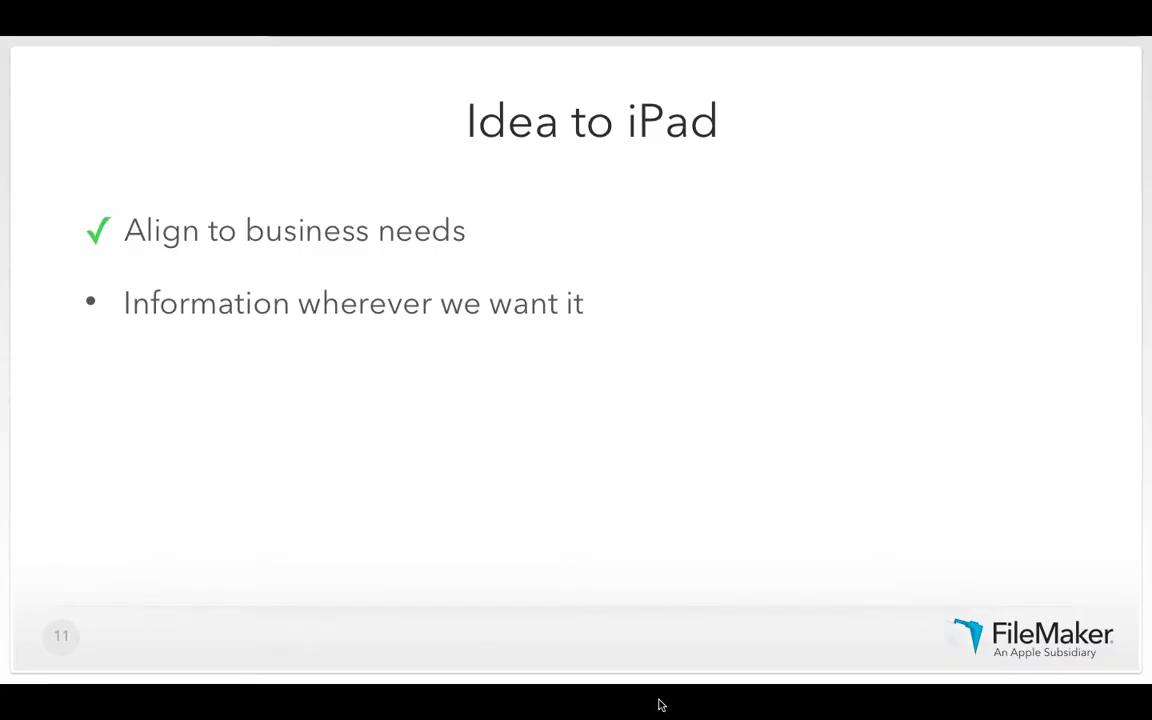